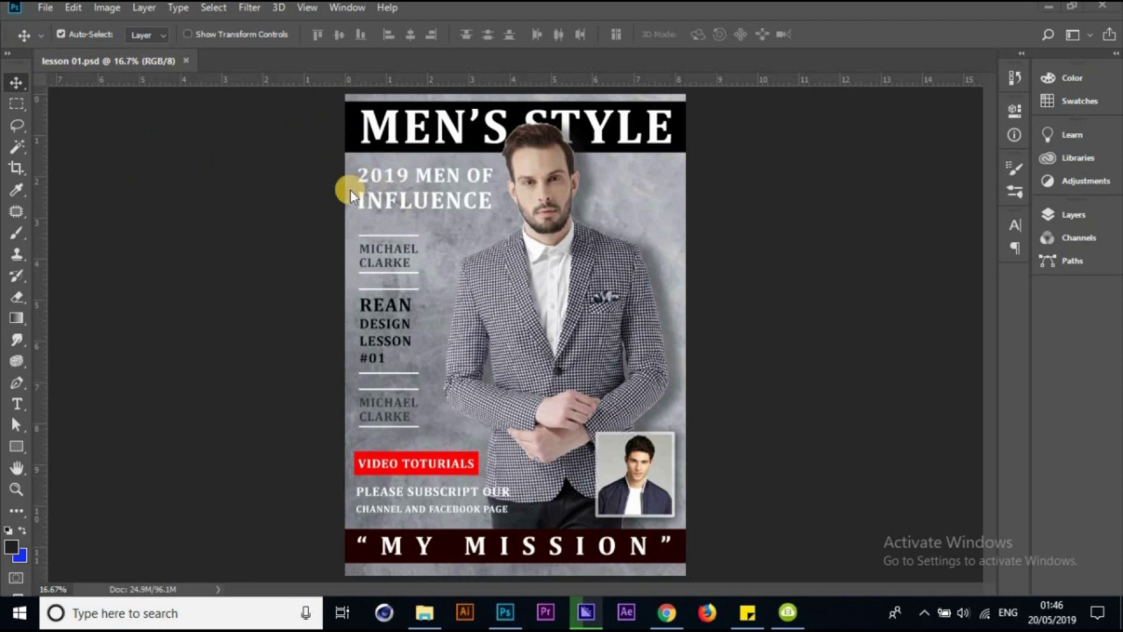
Bring up the New Document dialog from the File menu
click(45, 8)
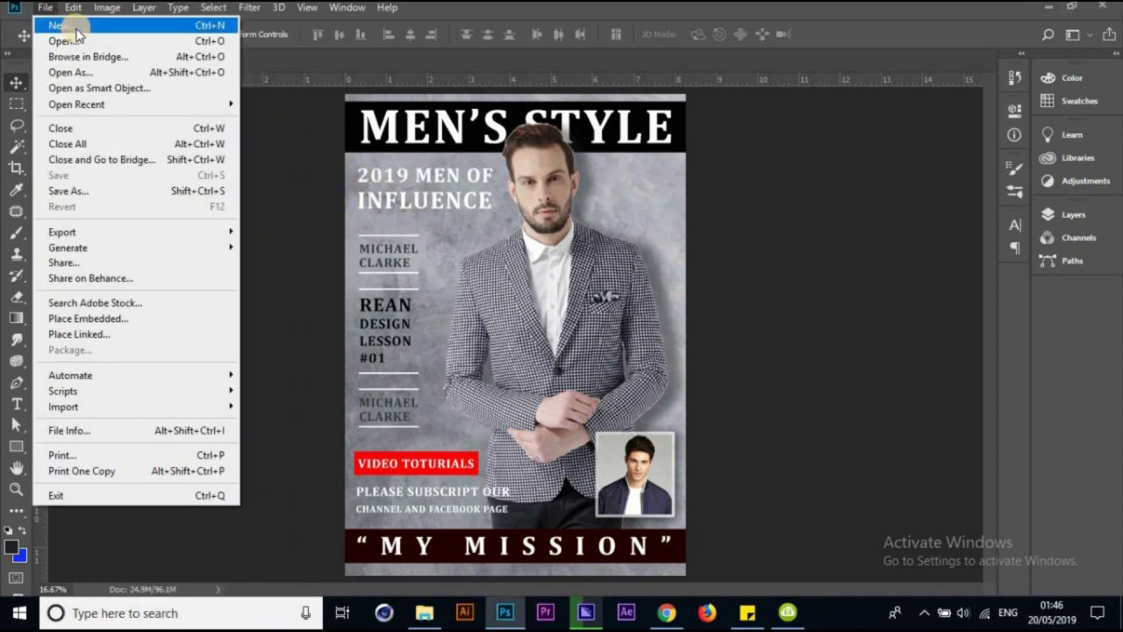
click(206, 29)
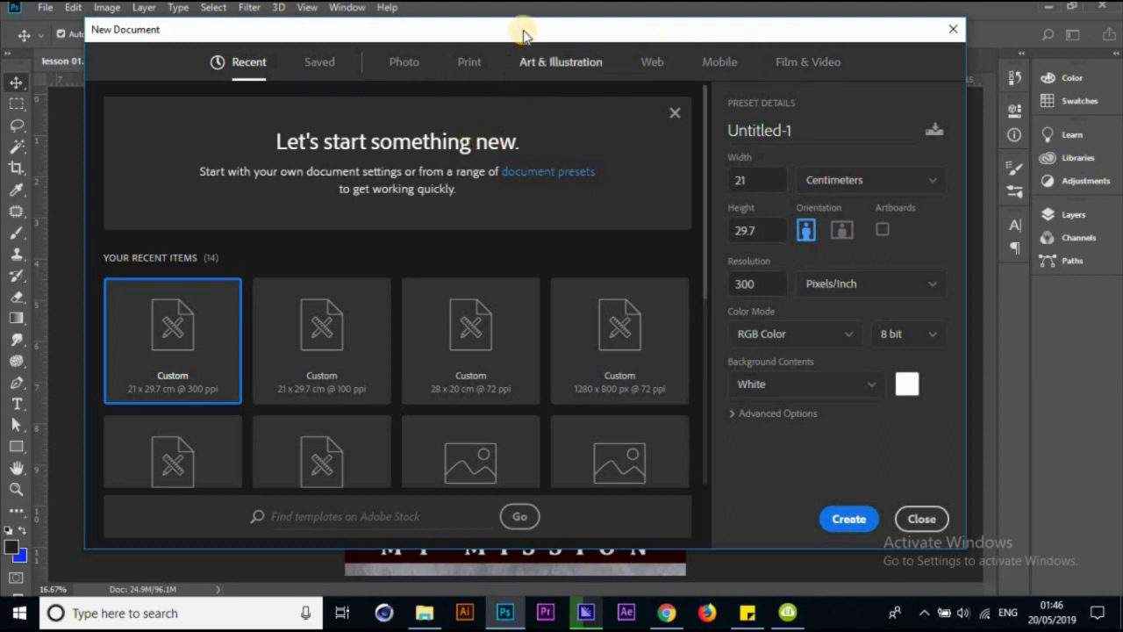
Show the Print presets, defaulting Untitled-1 to 8.5 x 11 inches at 300 ppi
drag(519, 29, 554, 145)
mouse_move(639, 220)
mouse_down()
mouse_move(612, 349)
mouse_move(582, 83)
mouse_move(597, 44)
mouse_up()
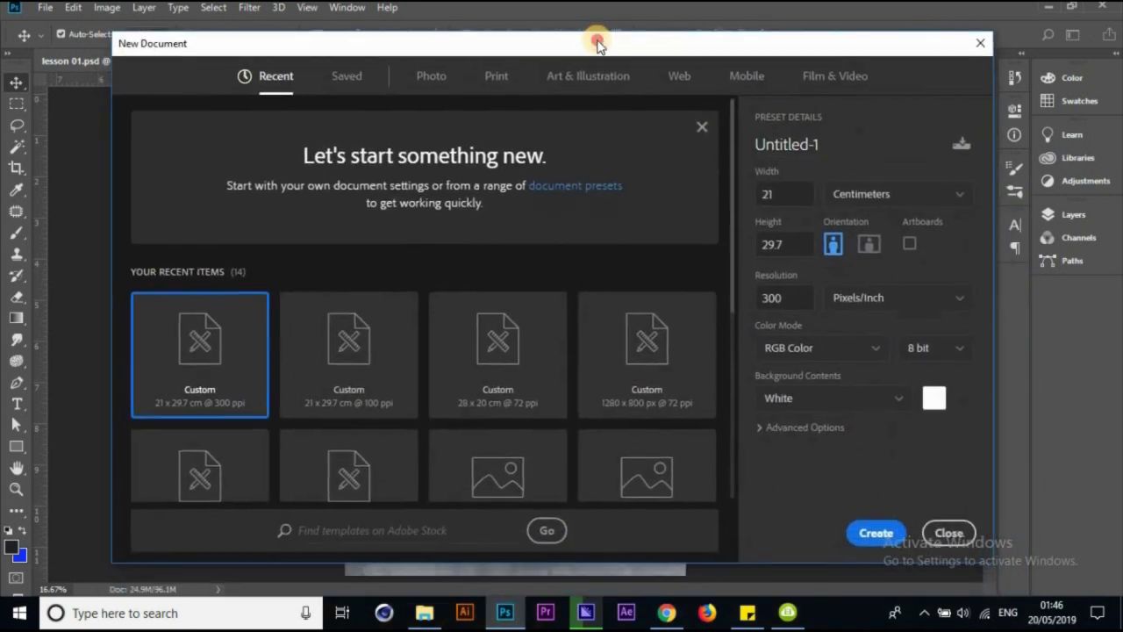
click(508, 79)
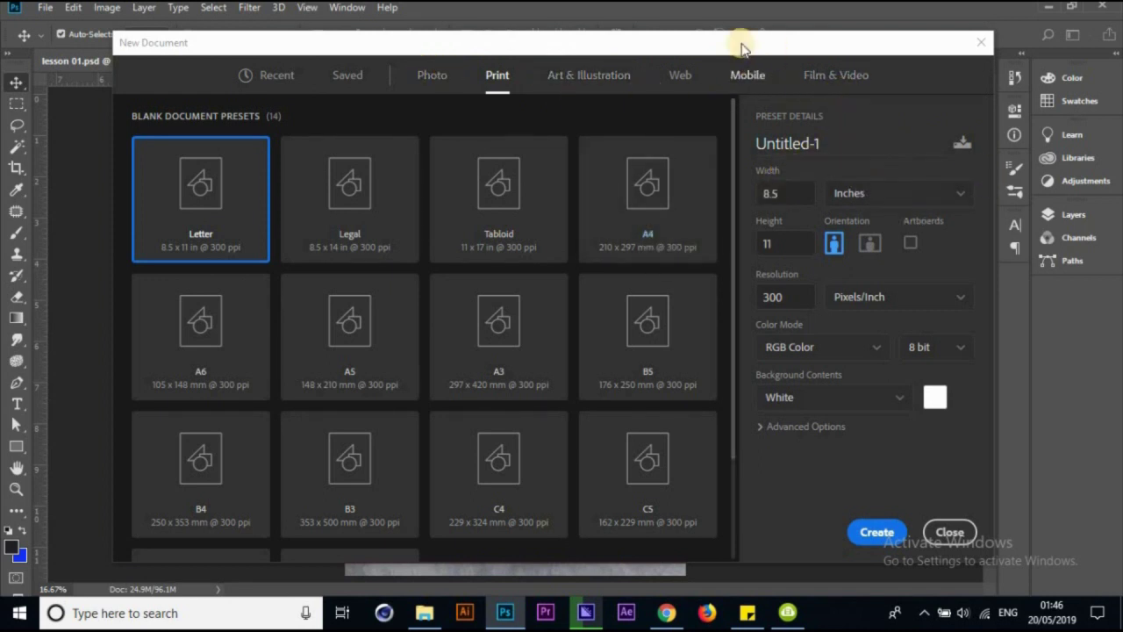
drag(575, 51, 584, 284)
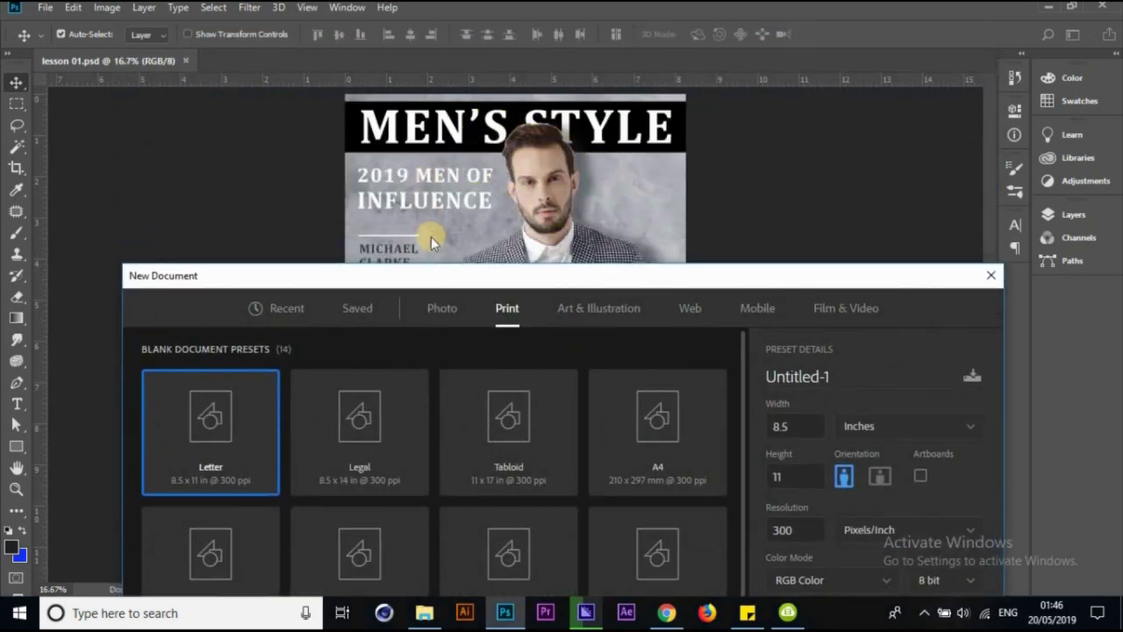
mouse_move(468, 272)
mouse_down()
mouse_move(472, 189)
mouse_move(465, 358)
mouse_up()
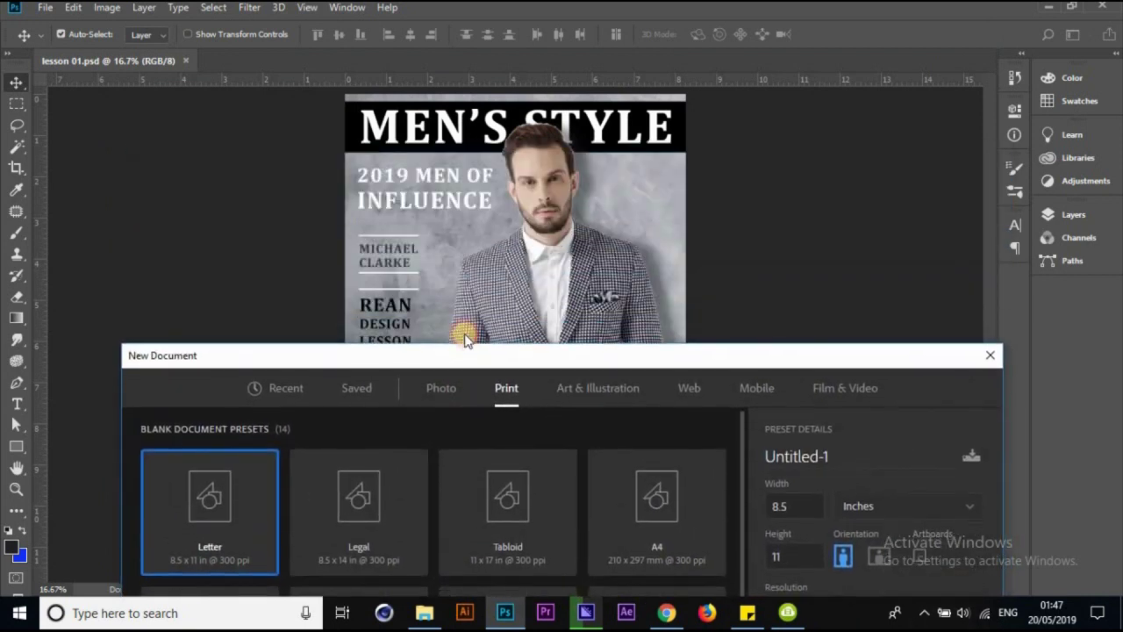
mouse_move(465, 358)
mouse_down()
mouse_move(491, 54)
mouse_move(518, 36)
mouse_up()
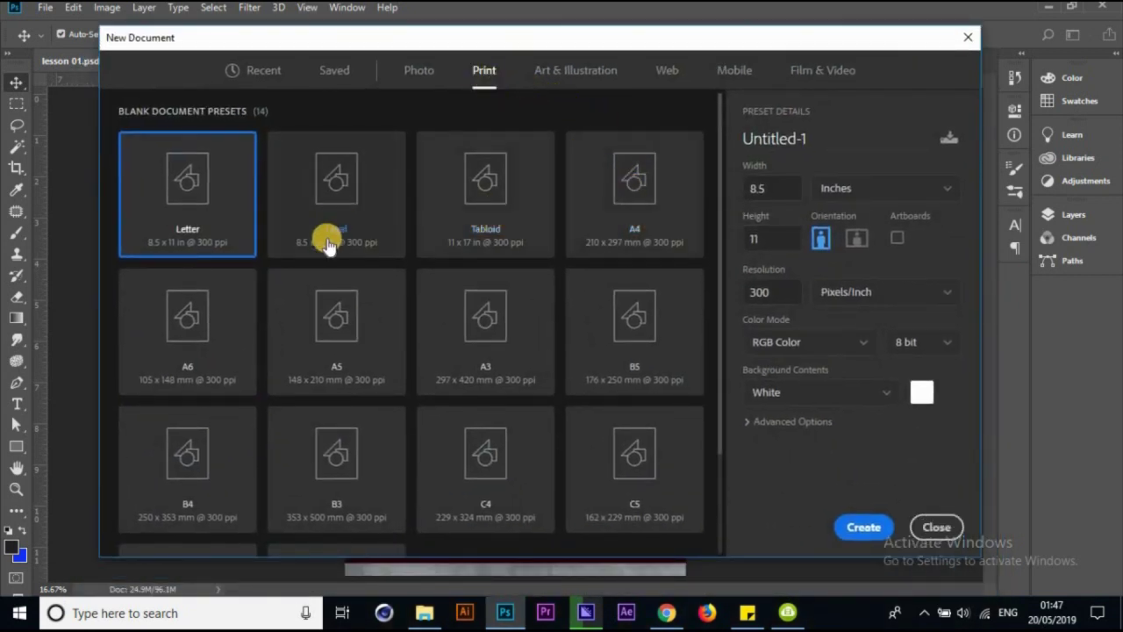
Choose the A4 preset (210 x 297 mm) and rename the document CM
click(652, 232)
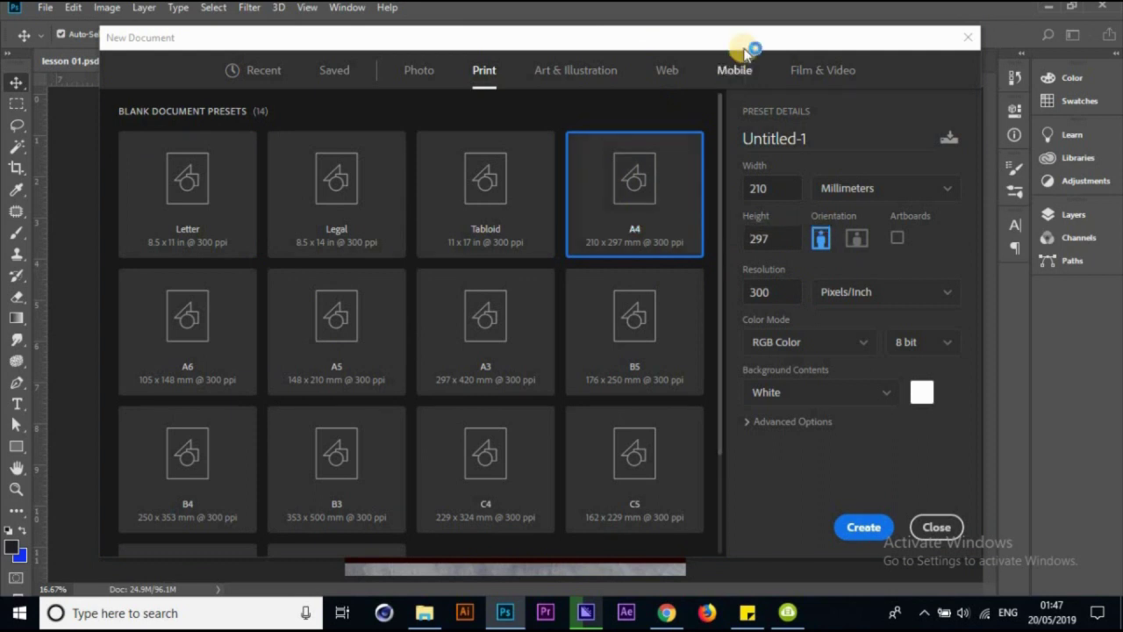
drag(743, 44, 686, 28)
click(758, 122)
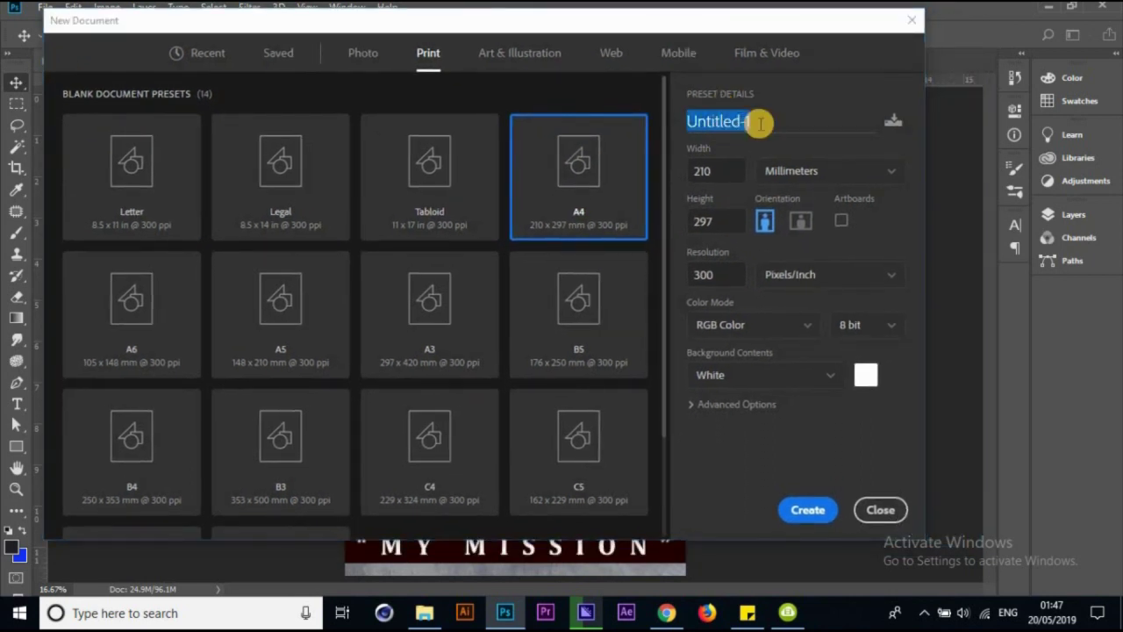
click(760, 123)
double_click(763, 123)
text(CM)
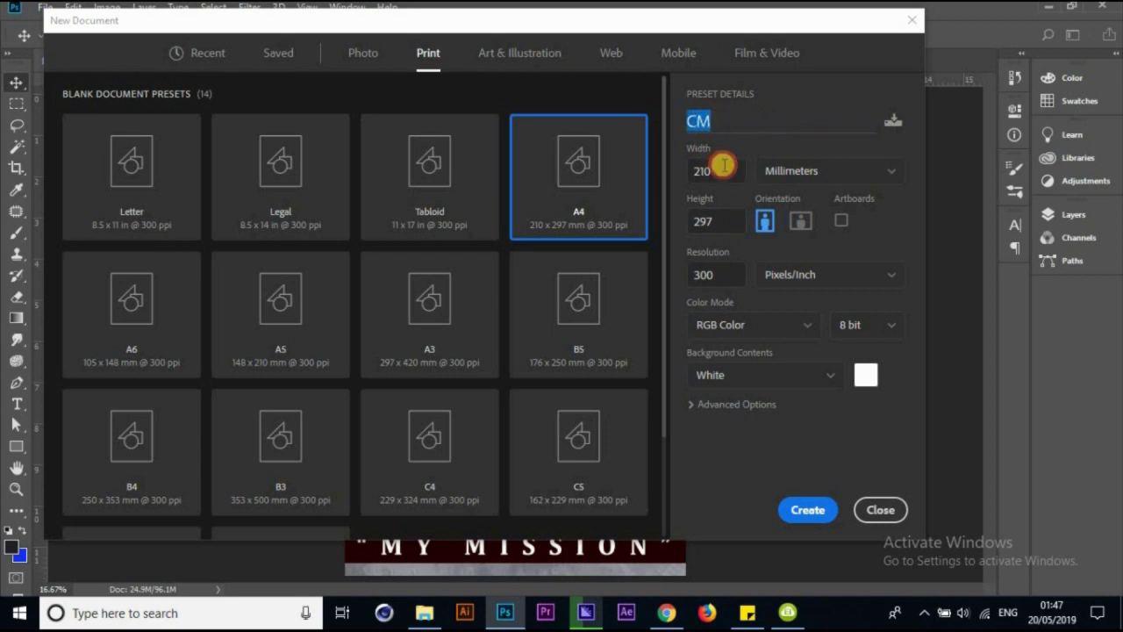
click(722, 167)
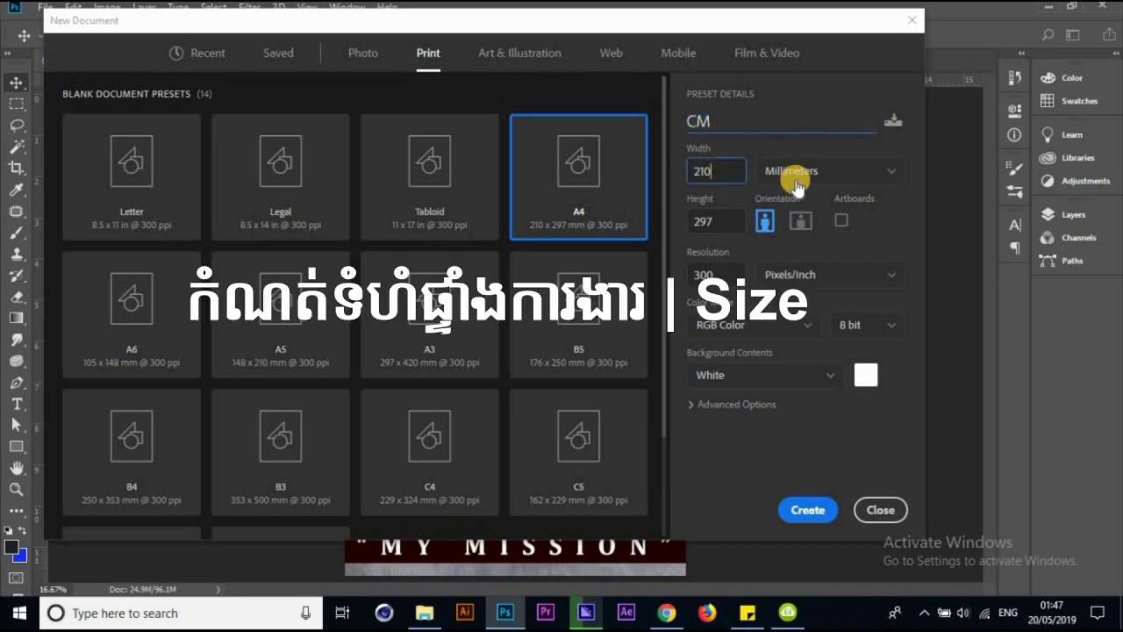
Switch the document units to Centimeters so the size reads 21 x 29.7 cm
key(Tab)
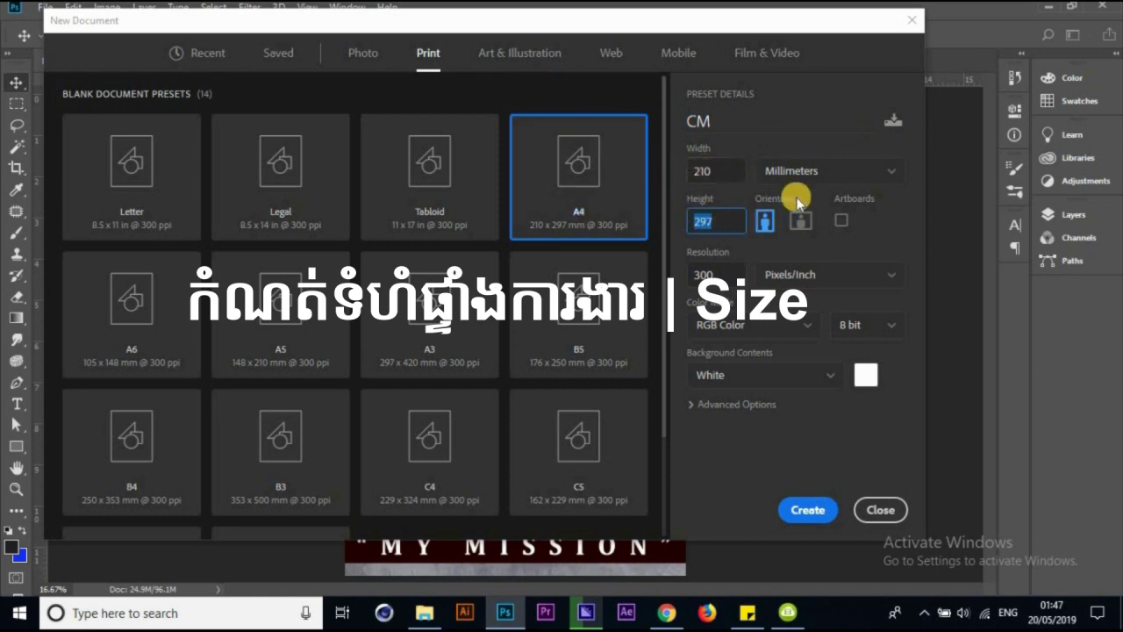
click(832, 172)
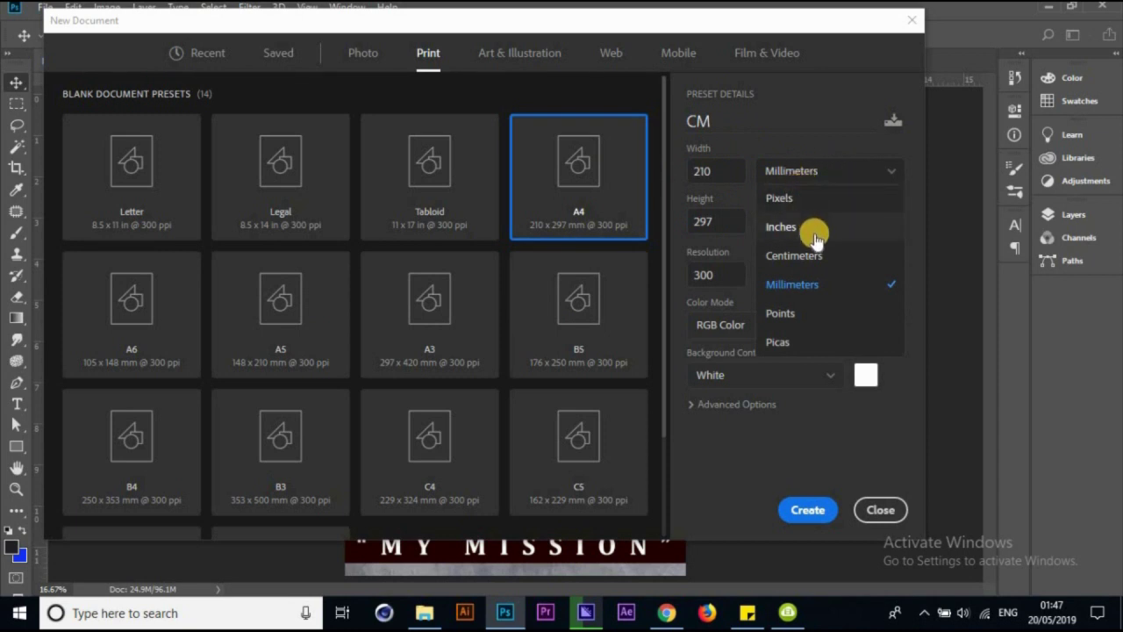
click(827, 165)
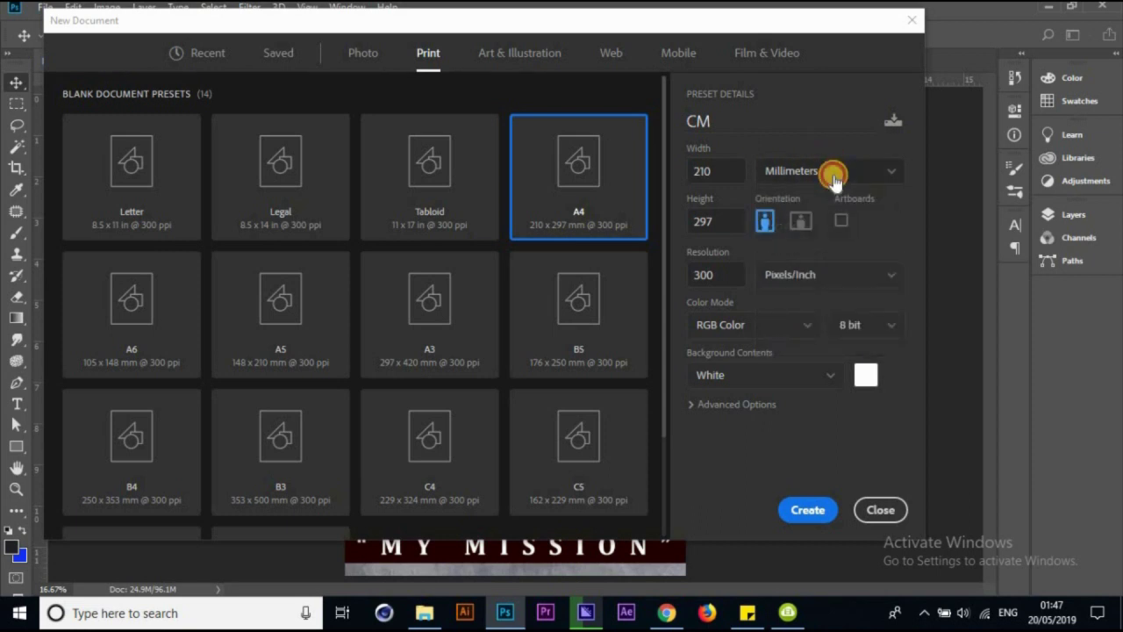
click(832, 175)
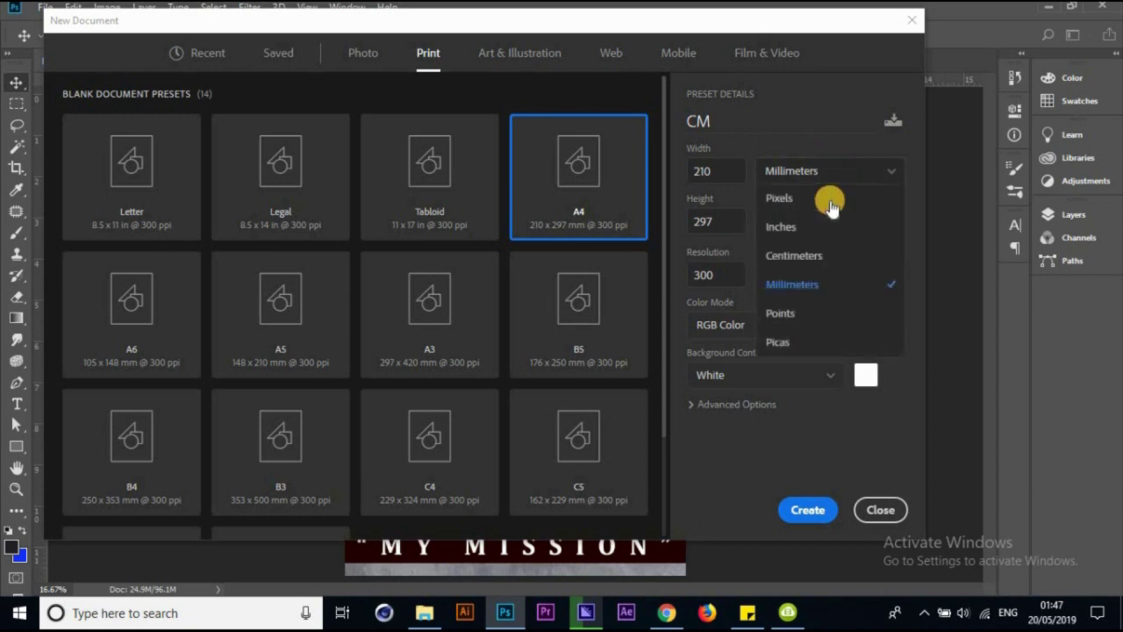
click(819, 256)
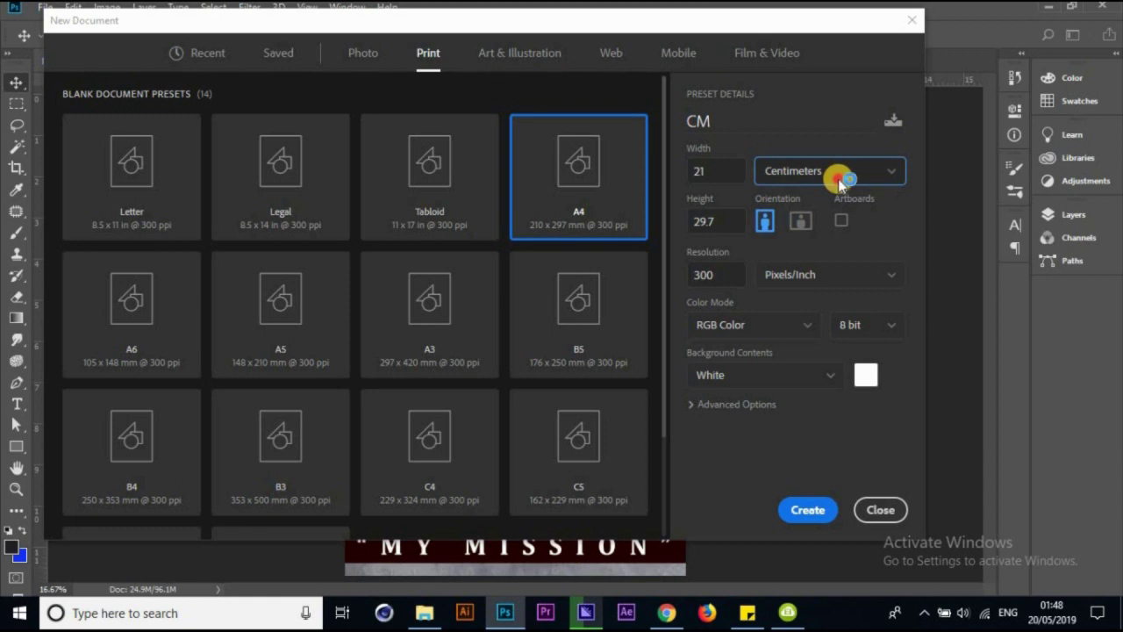
click(841, 180)
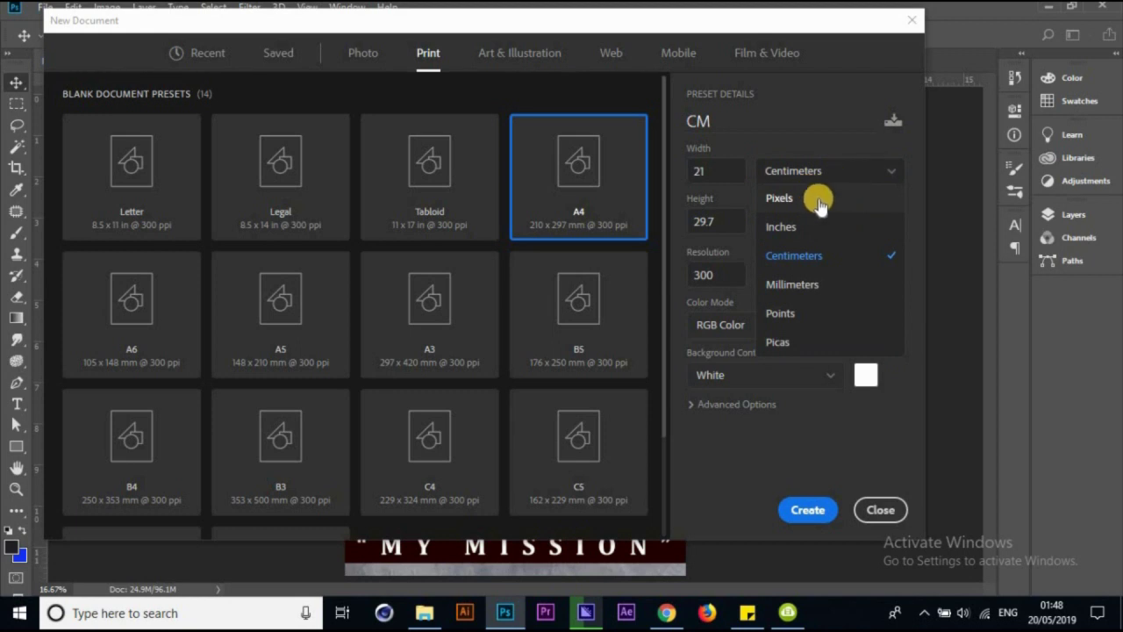
click(821, 147)
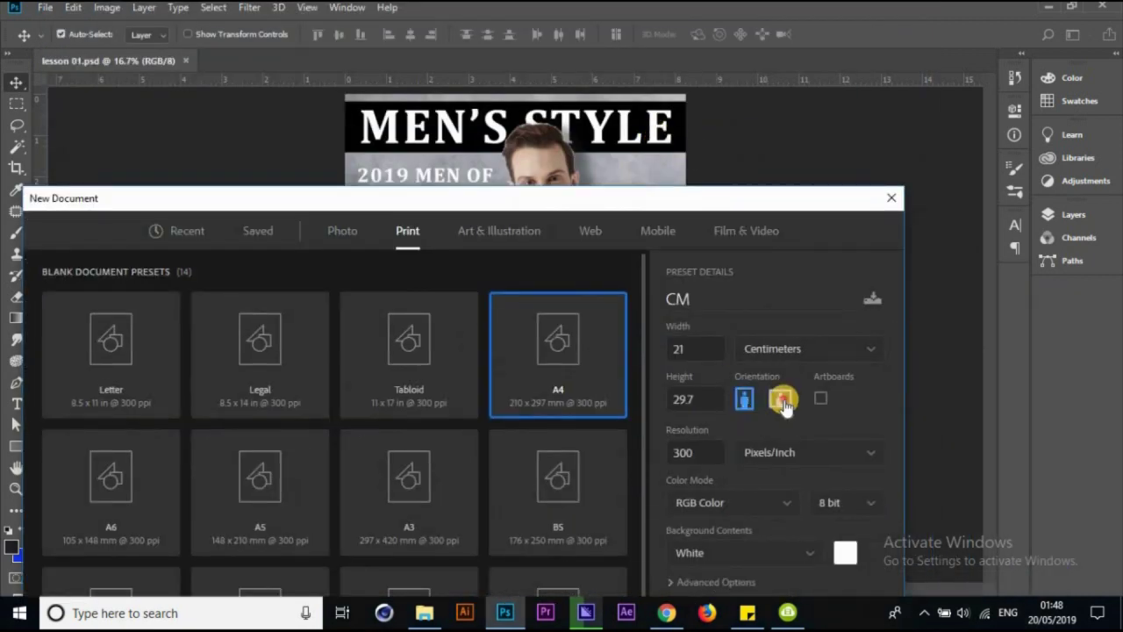
click(783, 402)
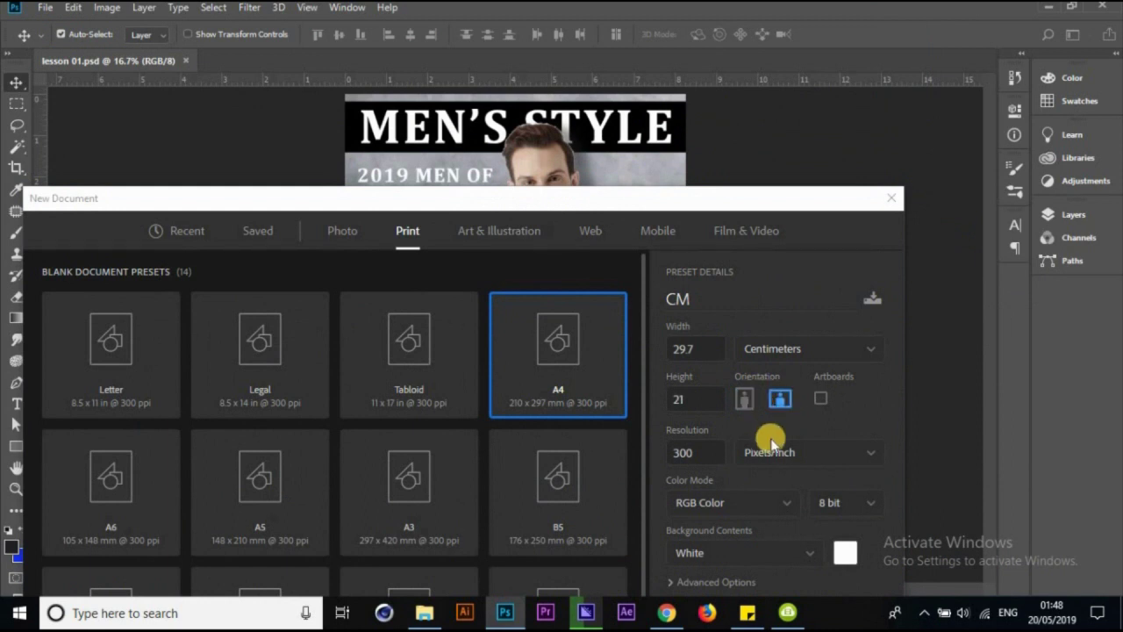
drag(728, 197, 725, 274)
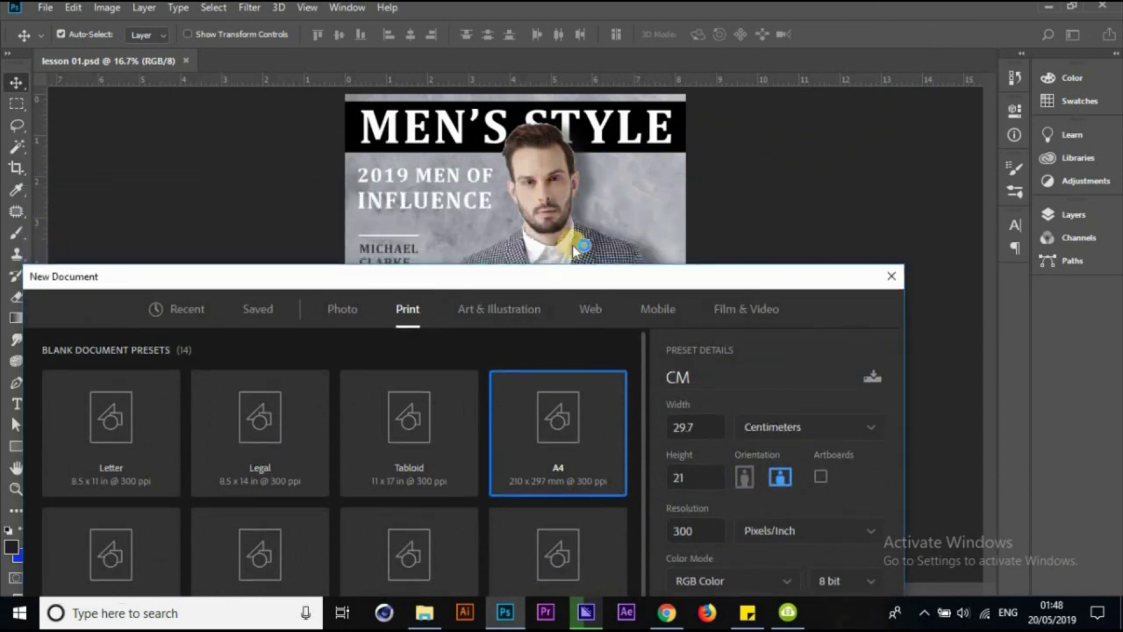
mouse_move(600, 365)
mouse_down()
mouse_move(660, 123)
mouse_move(649, 63)
mouse_up()
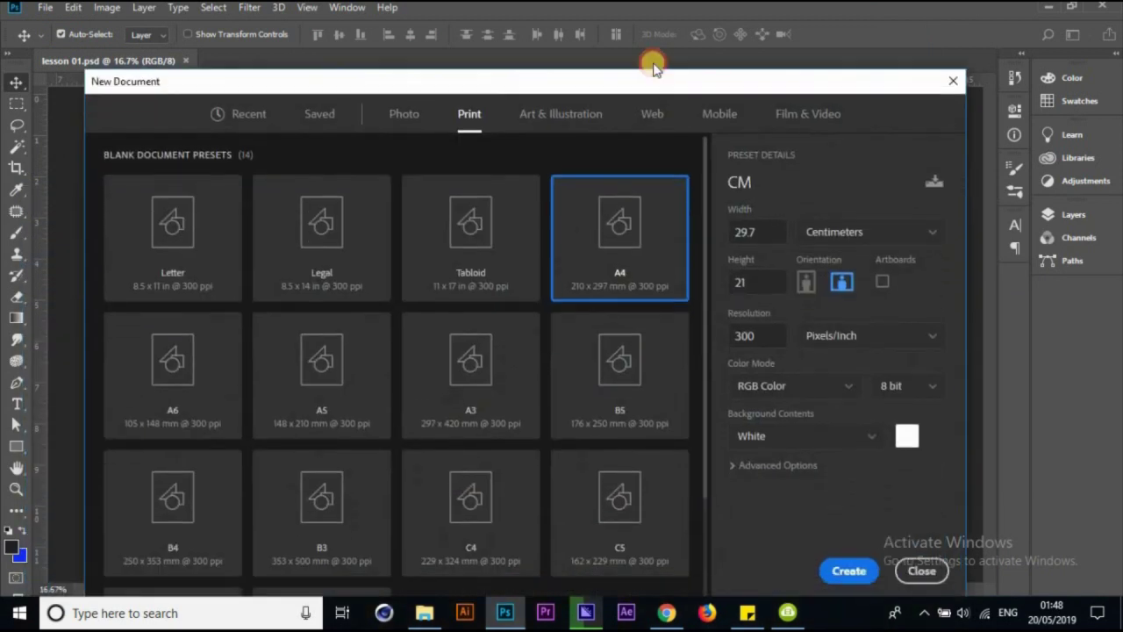
click(802, 260)
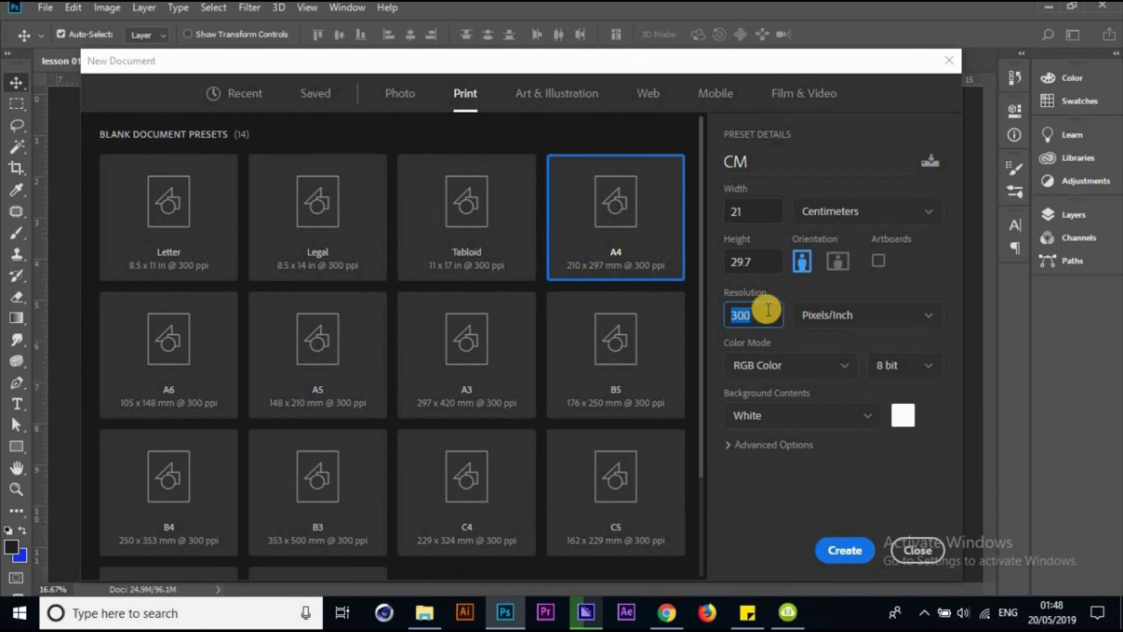
mouse_move(728, 63)
mouse_down()
mouse_move(711, 360)
mouse_move(741, 156)
mouse_up()
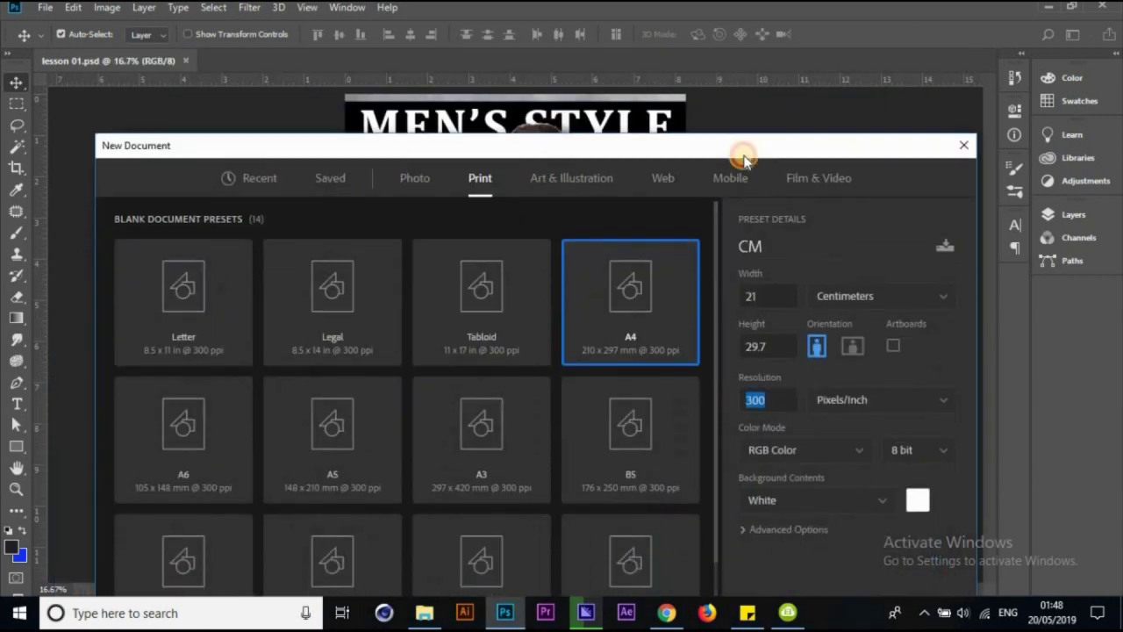
mouse_move(628, 158)
mouse_down()
mouse_move(518, 347)
mouse_move(574, 66)
mouse_up()
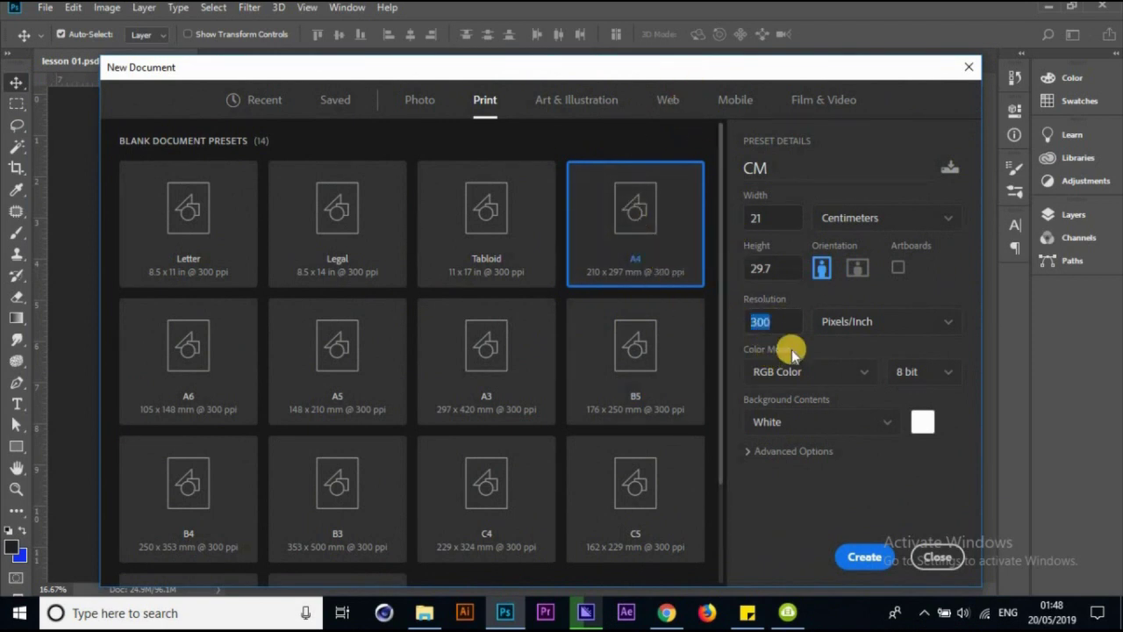
Replace the 72 ppi resolution with 150 pixels/inch for the CM document
click(789, 321)
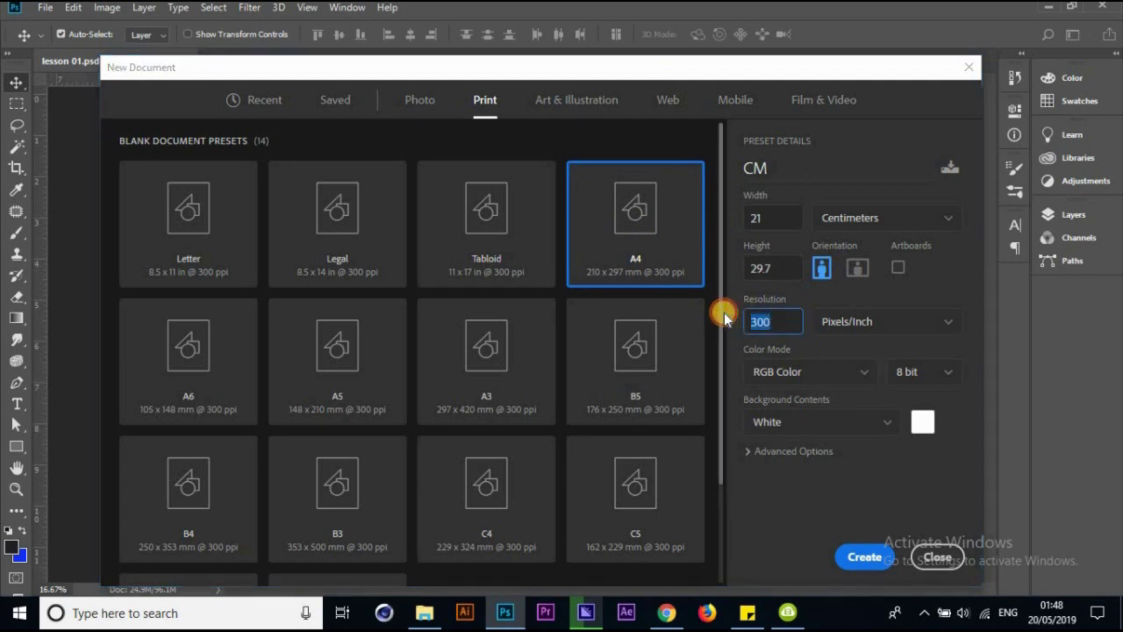
text(72)
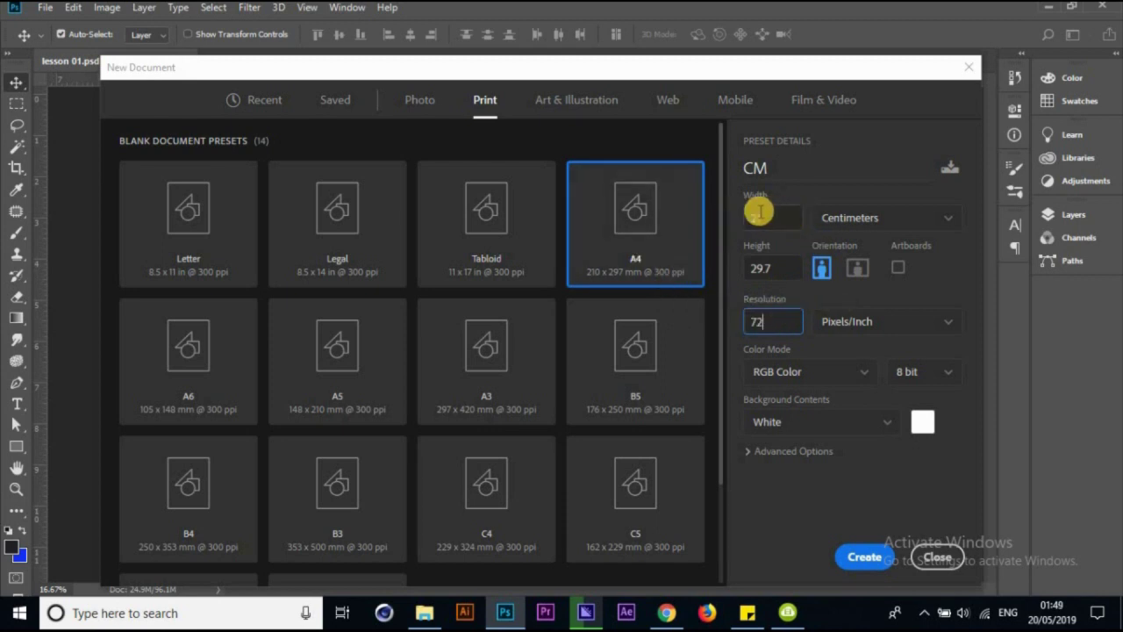
double_click(782, 321)
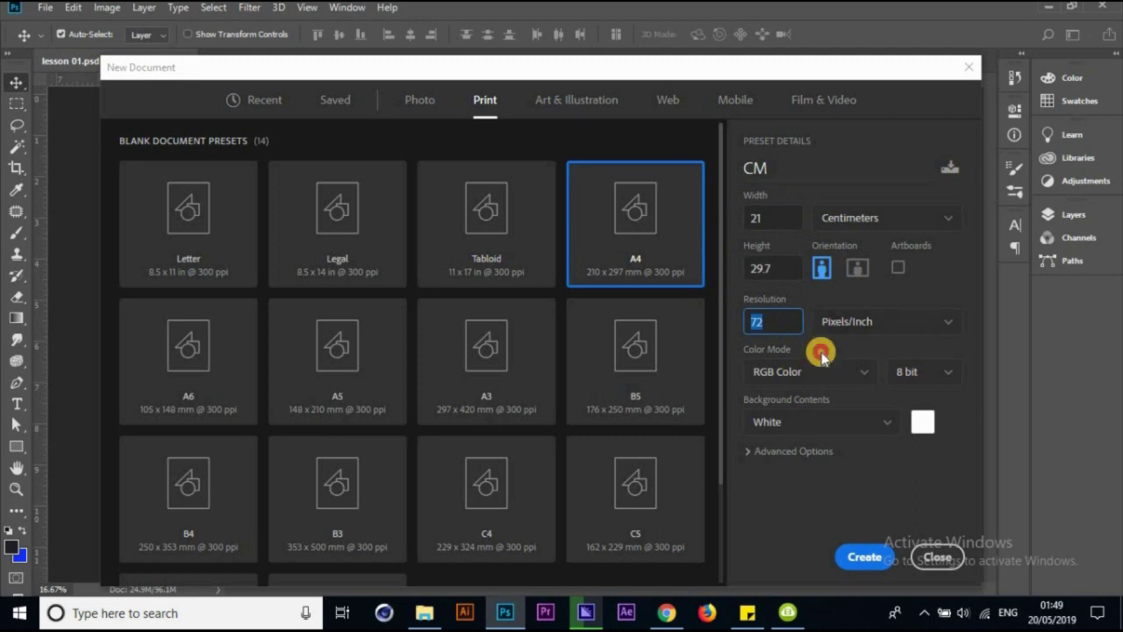
drag(479, 66, 466, 259)
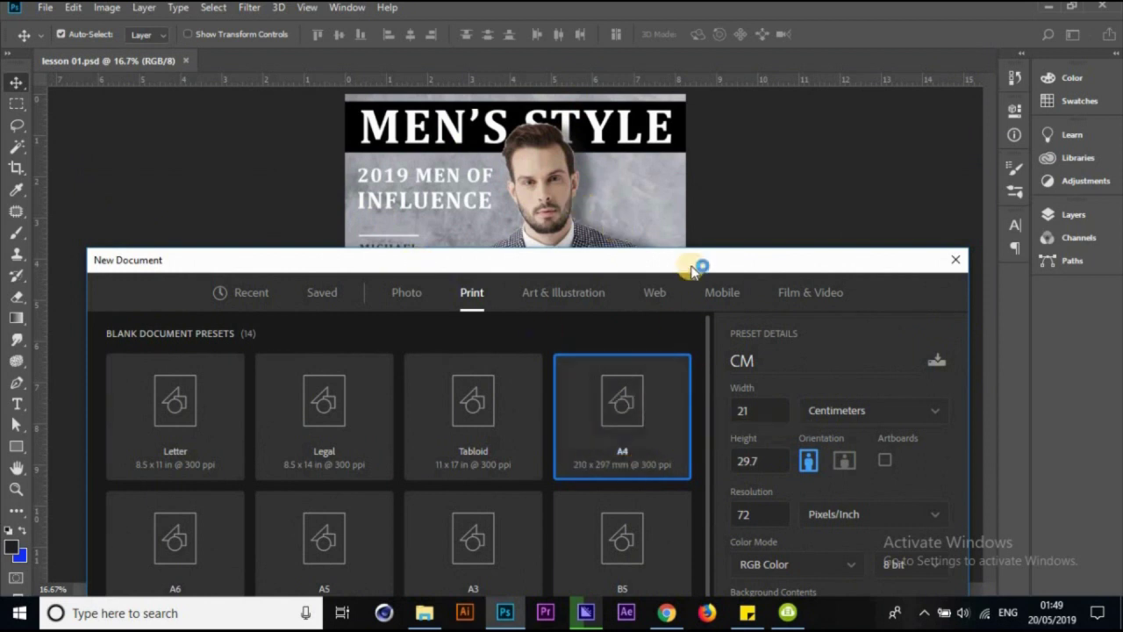
drag(691, 271, 670, 86)
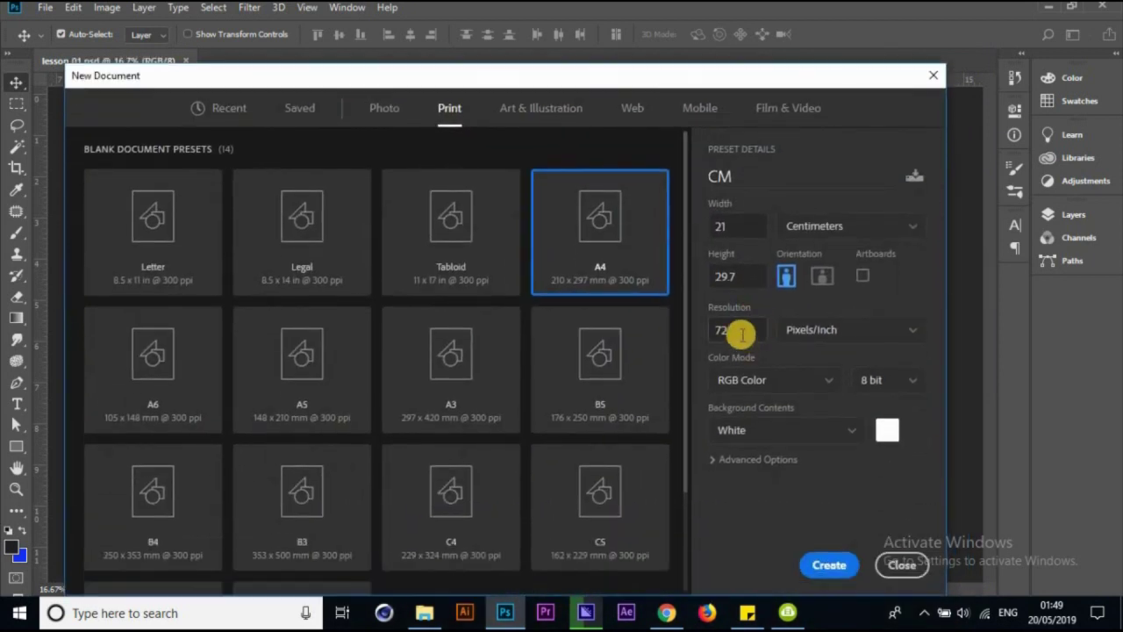
drag(672, 88, 696, 96)
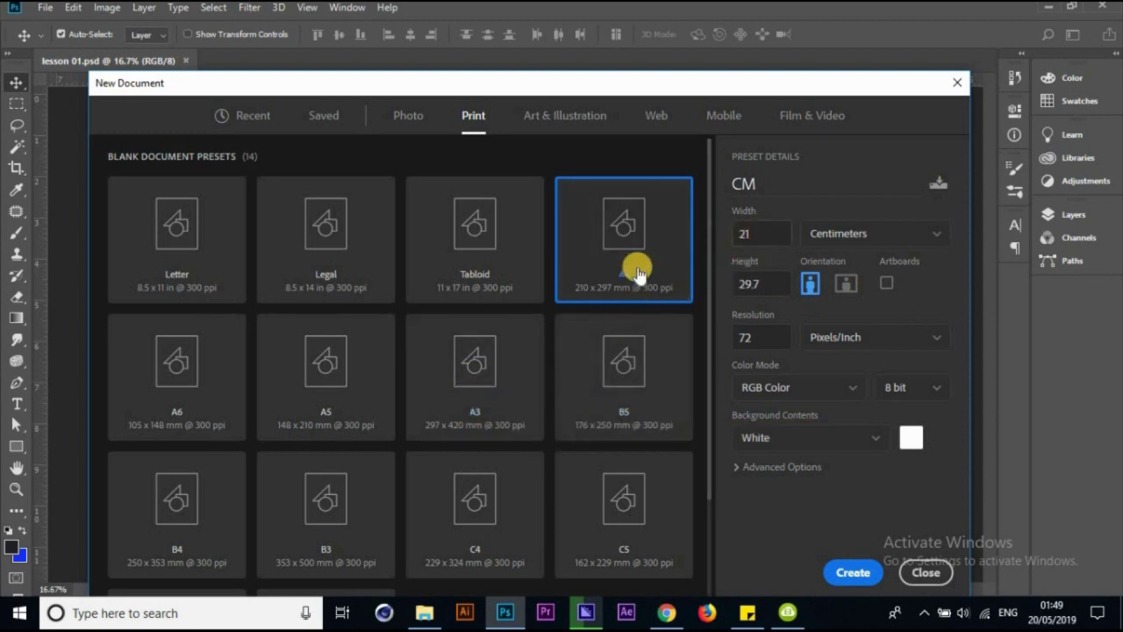
mouse_move(707, 88)
mouse_down()
mouse_move(564, 204)
mouse_move(565, 219)
mouse_up()
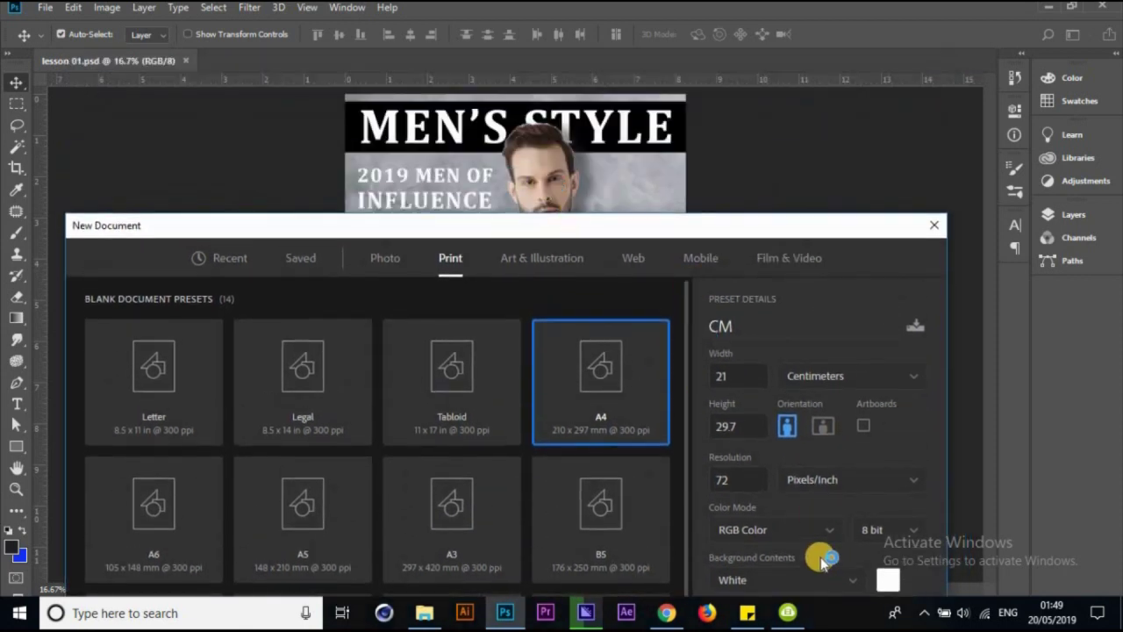
double_click(734, 482)
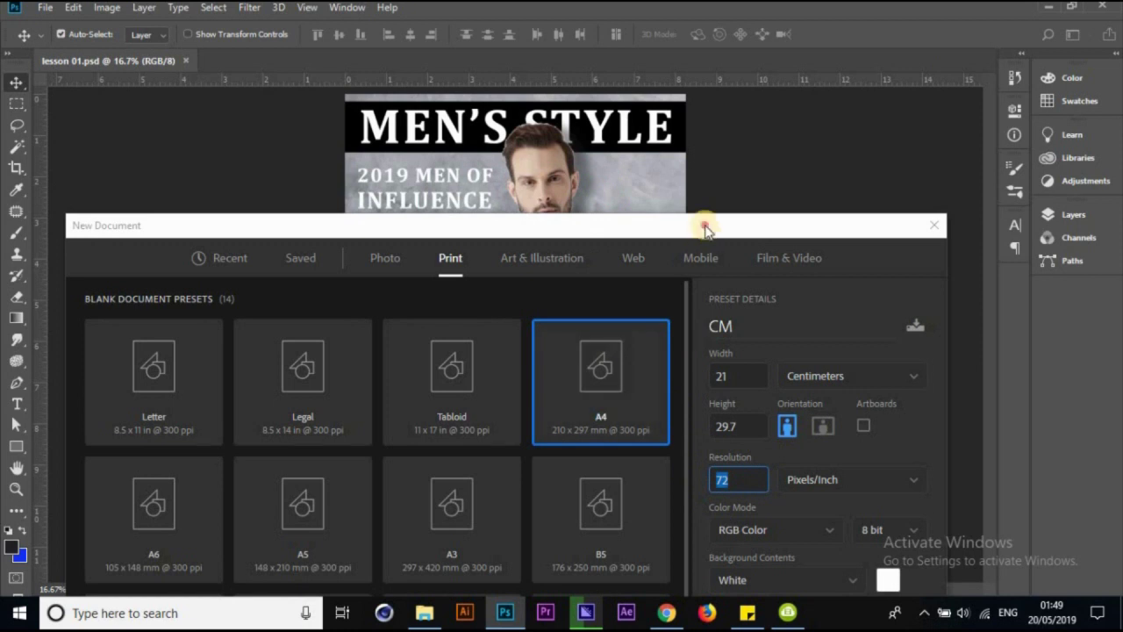
drag(707, 227, 692, 164)
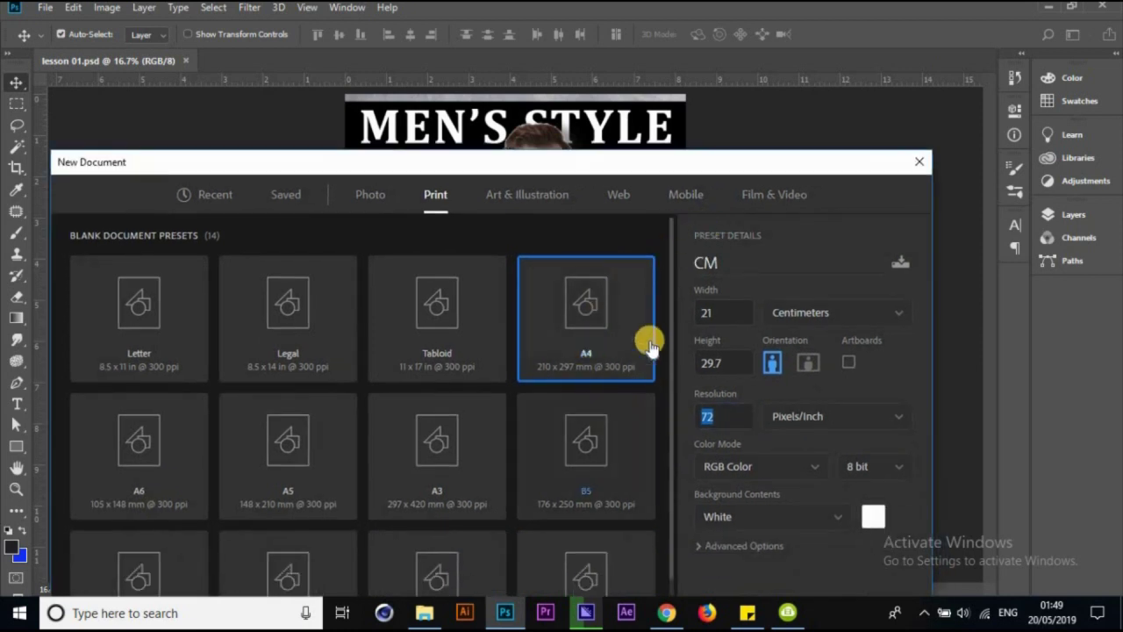
click(720, 419)
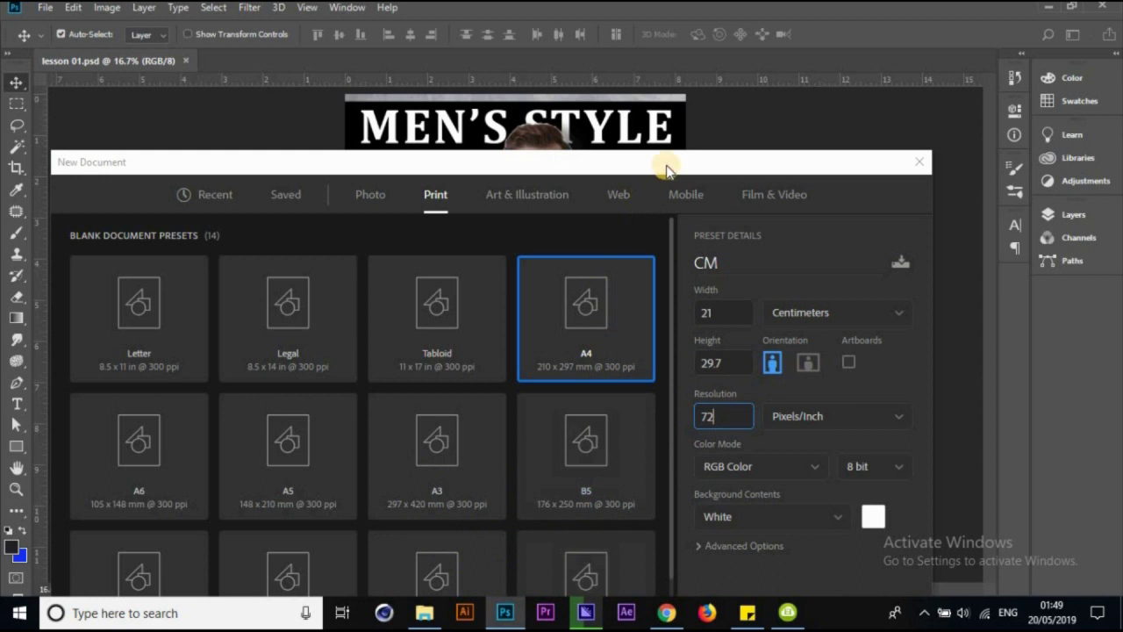
drag(665, 169, 656, 131)
double_click(723, 379)
text(3)
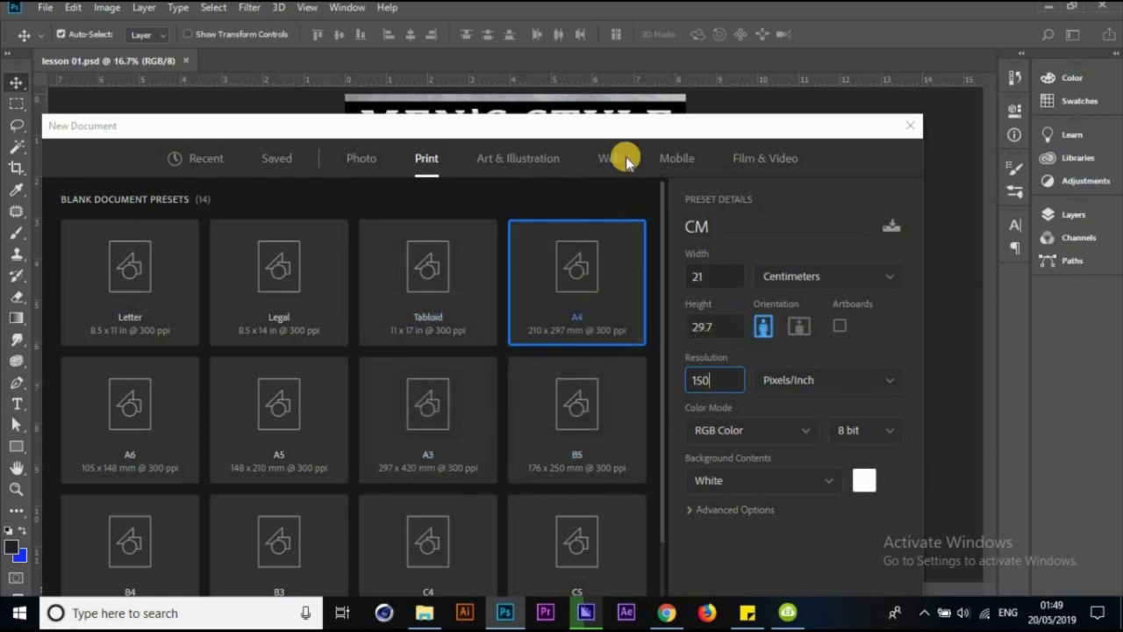
click(721, 327)
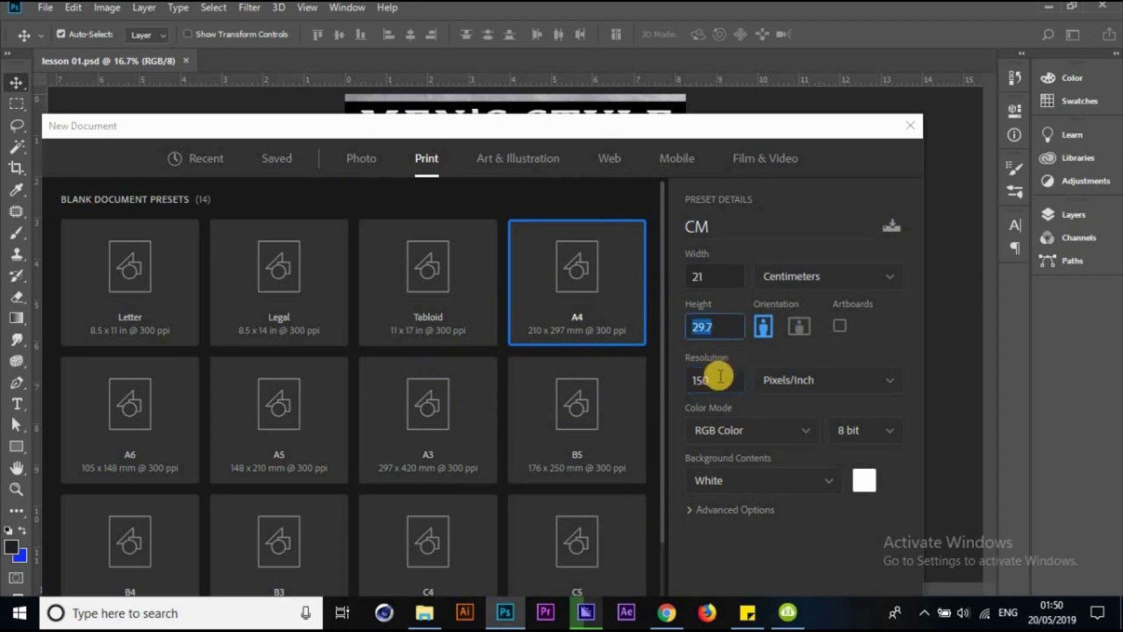
double_click(718, 380)
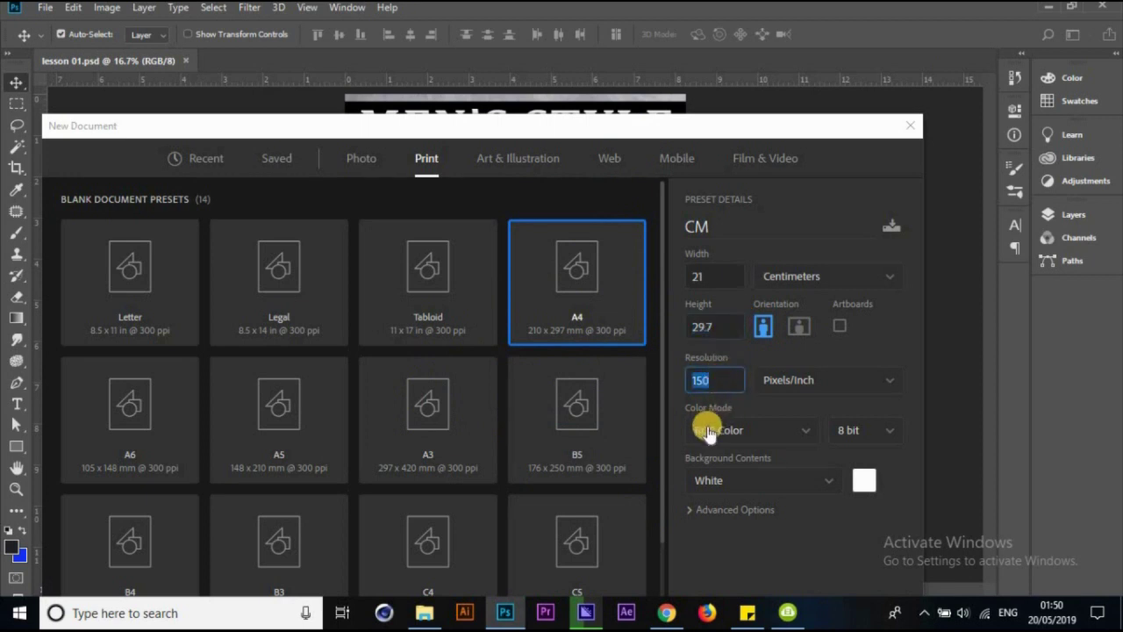
click(712, 380)
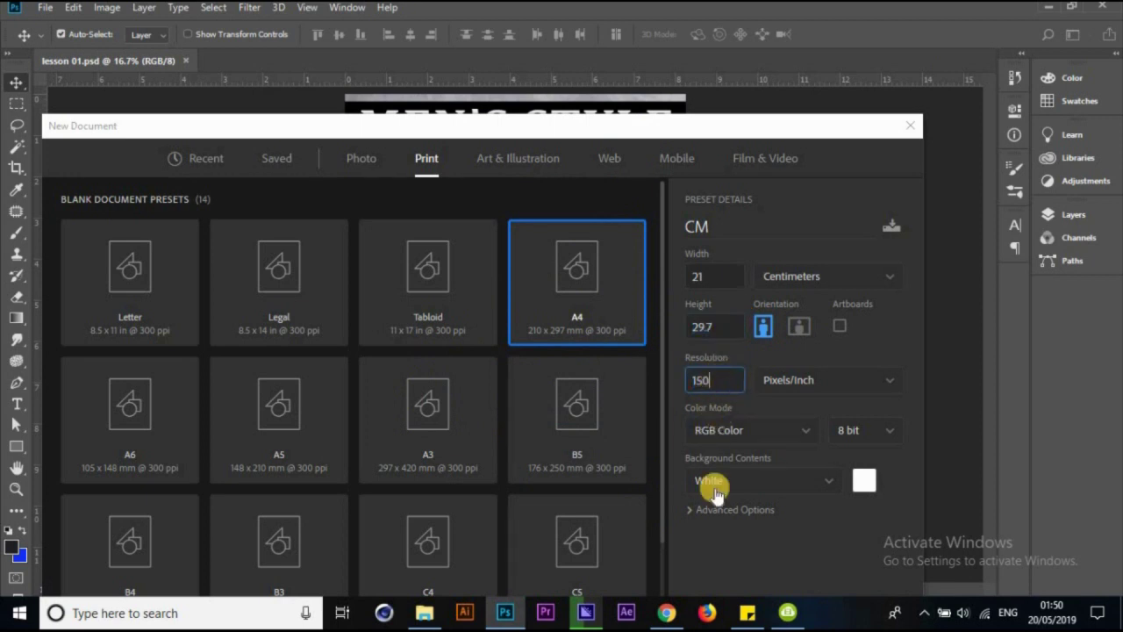
click(850, 143)
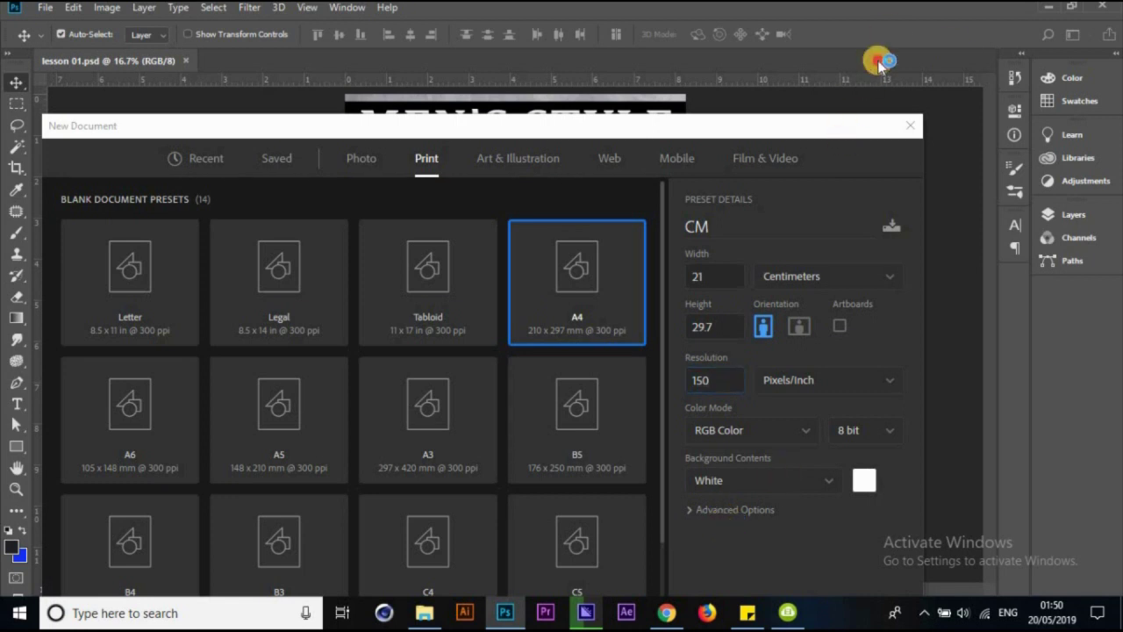
drag(840, 130, 895, 36)
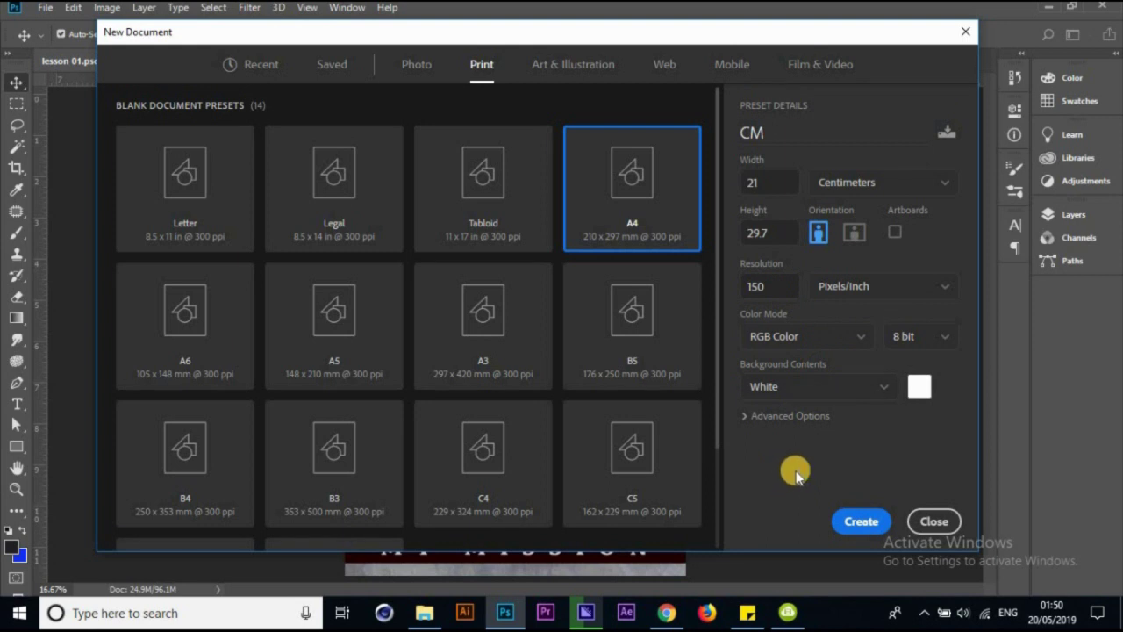
drag(763, 287, 742, 286)
text(72)
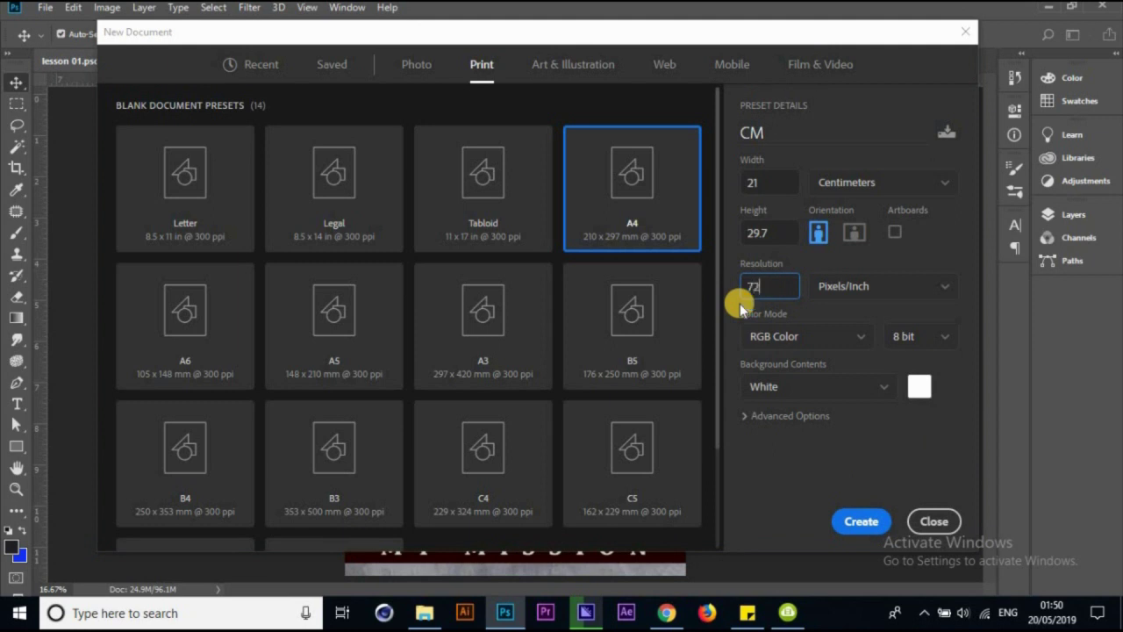
key(ctrl+a)
click(735, 224)
drag(779, 35, 679, 270)
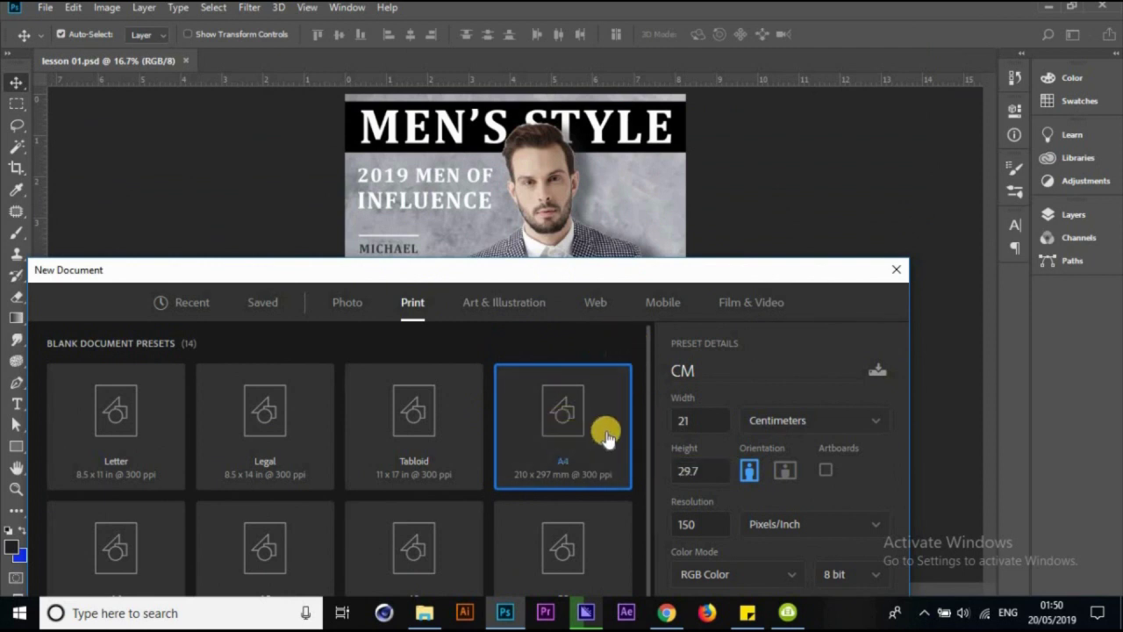
mouse_move(732, 265)
mouse_down()
mouse_move(760, 163)
mouse_move(712, 195)
mouse_up()
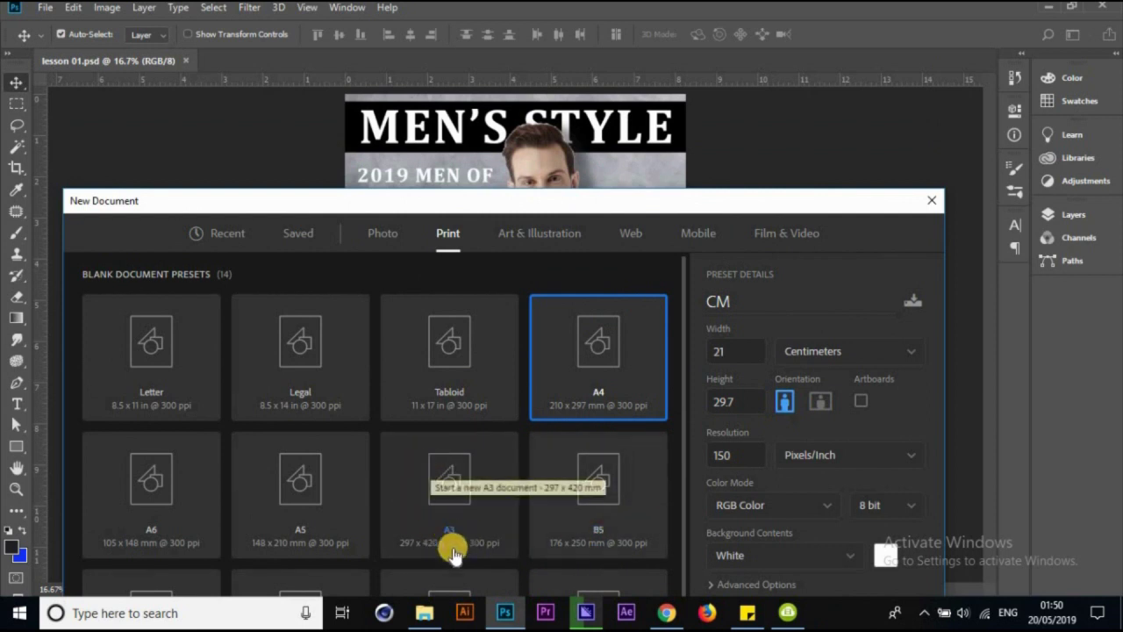
drag(647, 198, 636, 112)
click(719, 372)
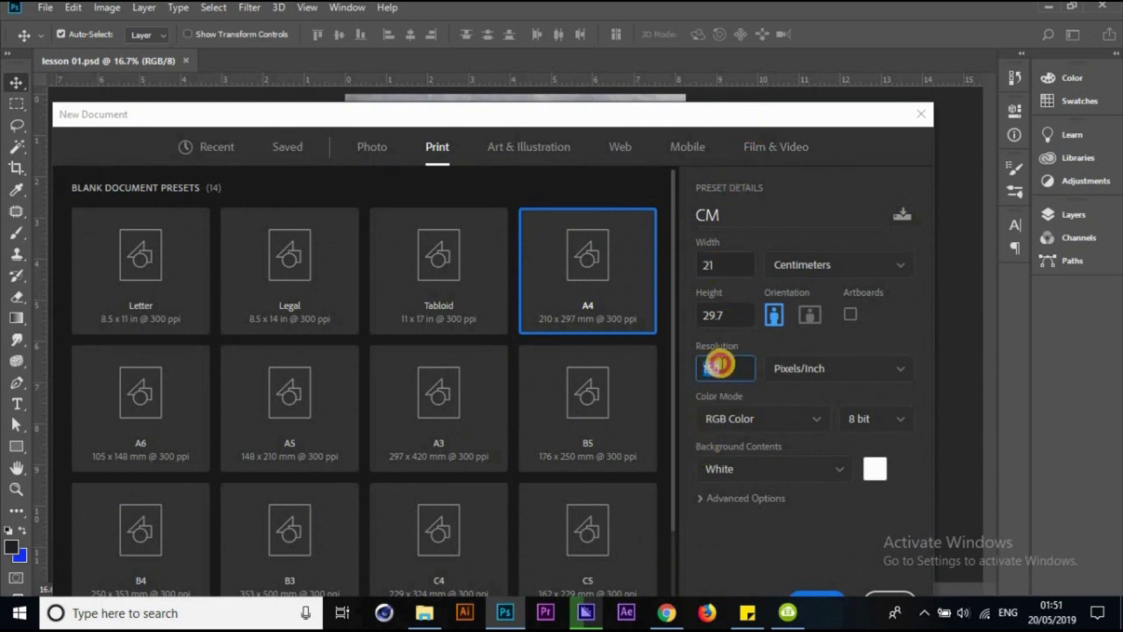
mouse_move(802, 113)
mouse_down()
mouse_move(825, 31)
mouse_move(843, 47)
mouse_up()
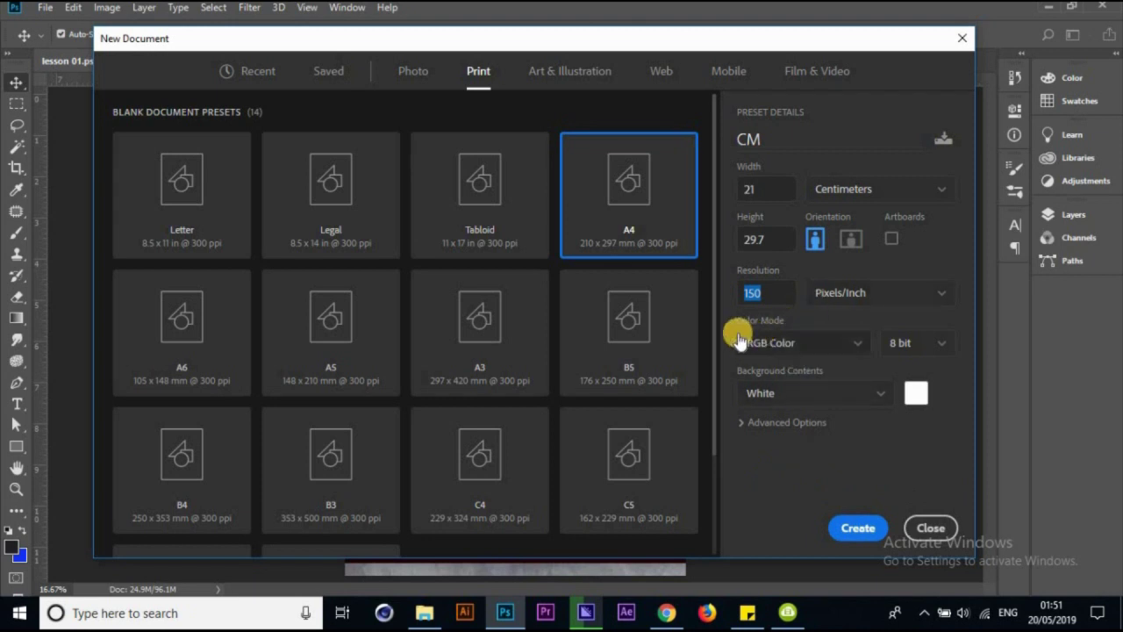
Change the CM document's colour mode from RGB to CMYK Color
click(797, 343)
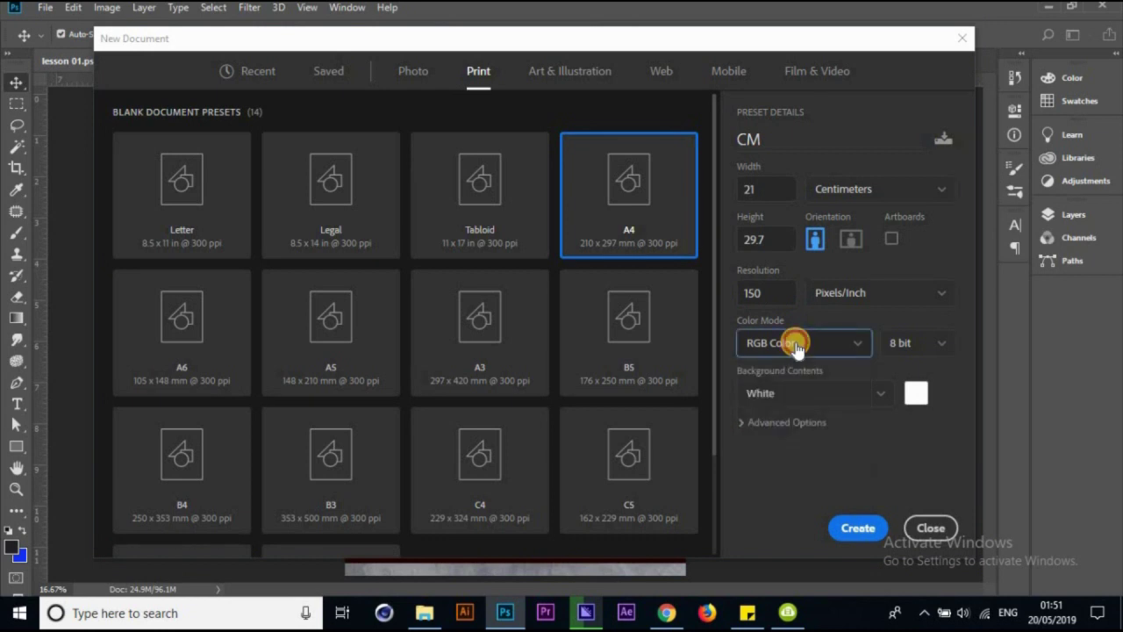
click(797, 344)
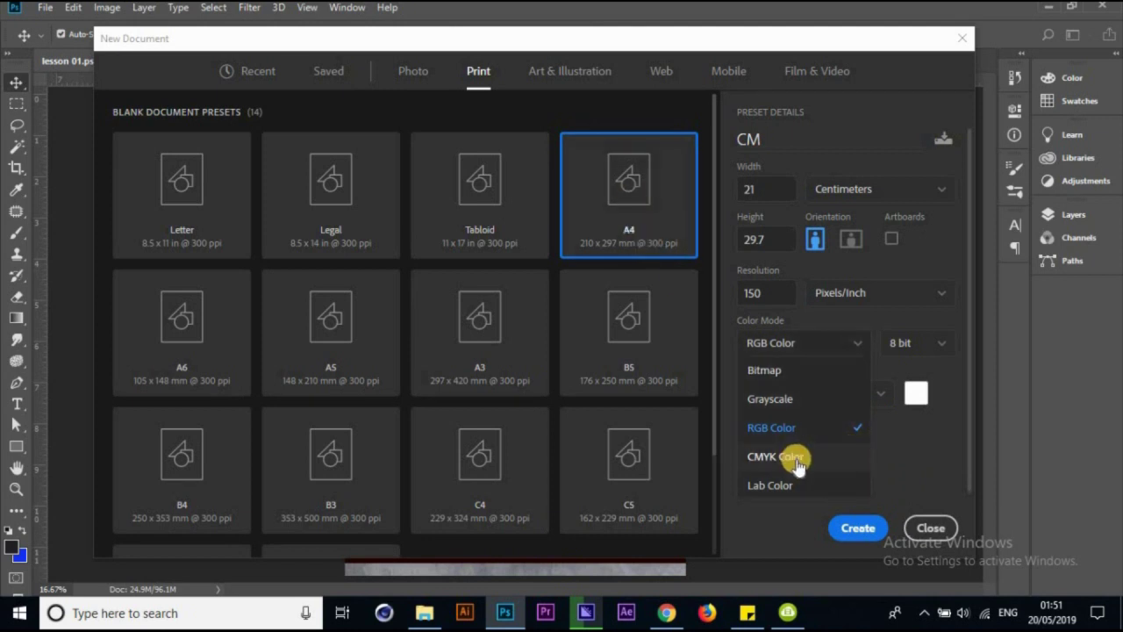
click(798, 458)
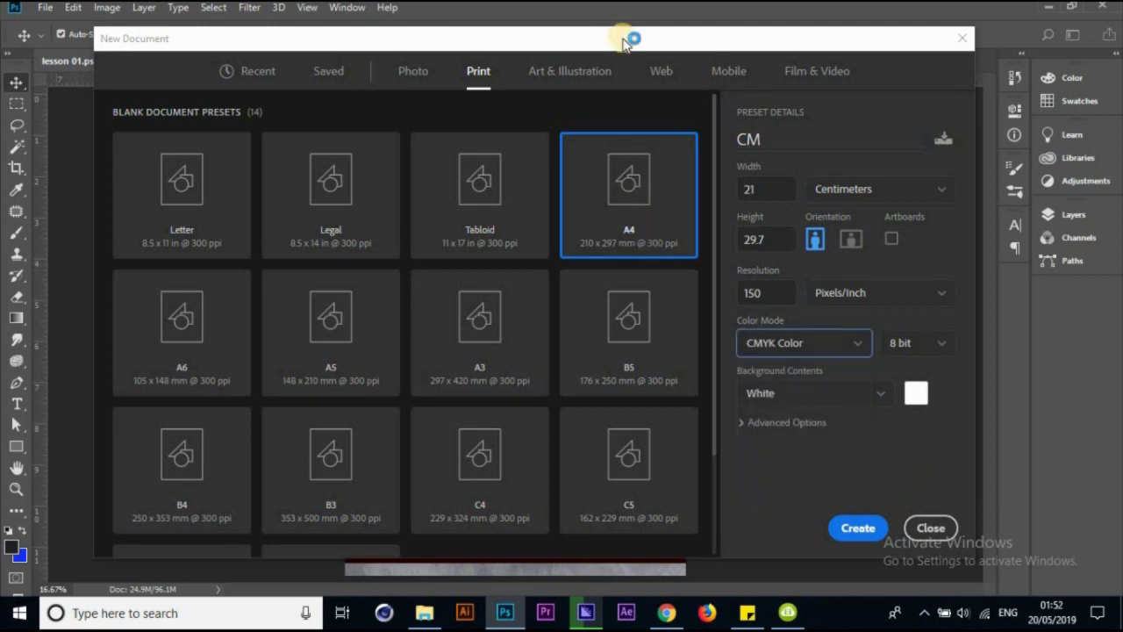
drag(626, 42, 614, 60)
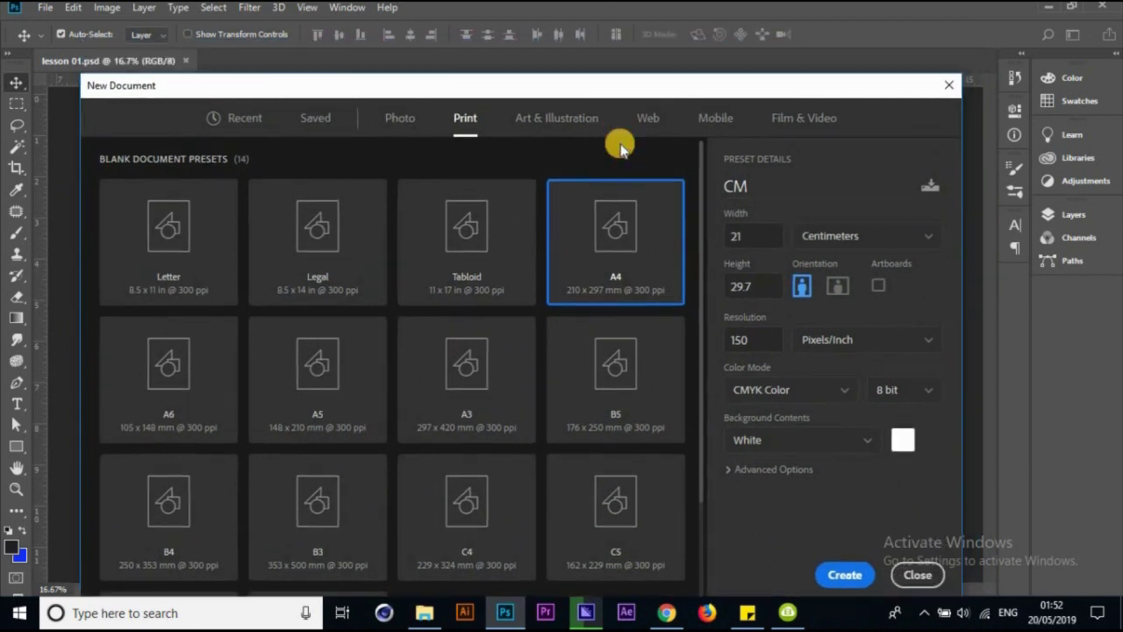
drag(614, 60, 595, 90)
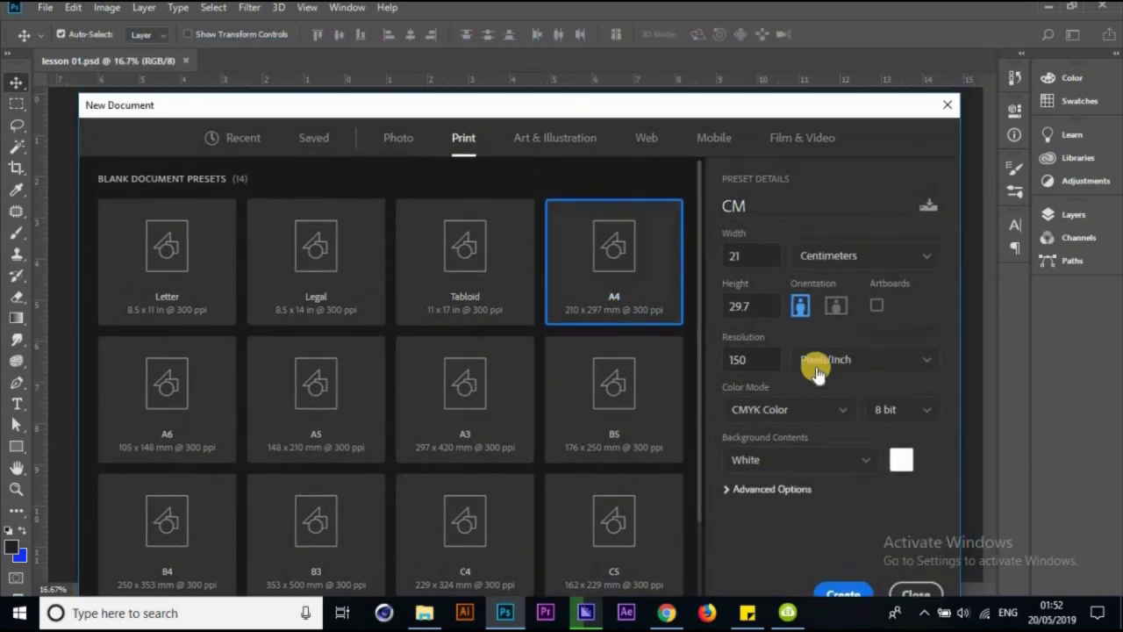
drag(766, 116, 732, 70)
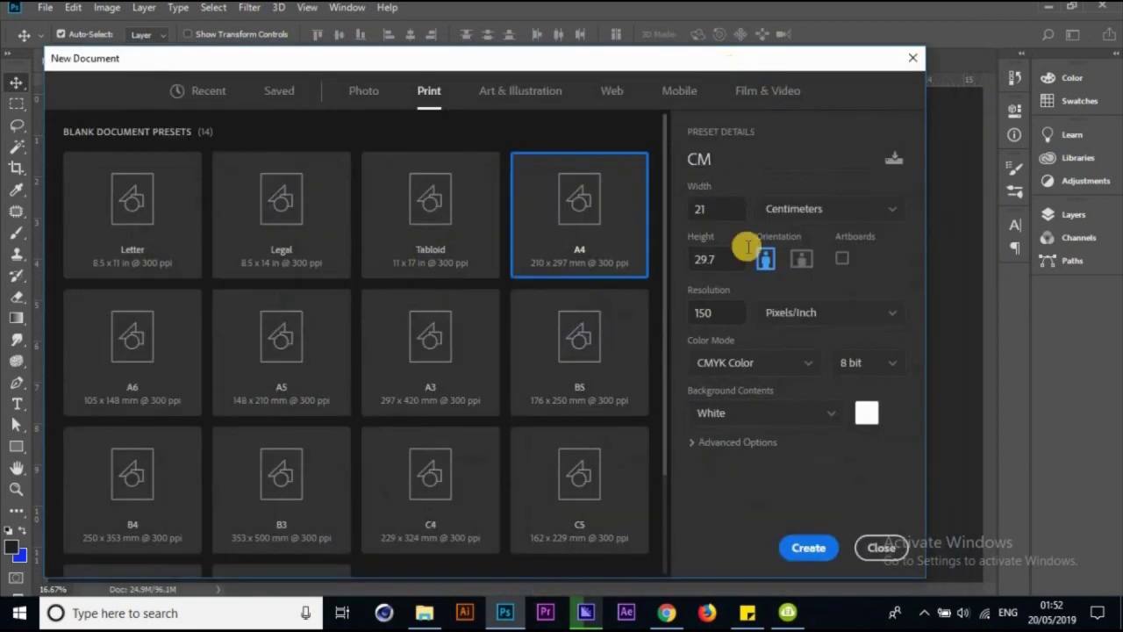
drag(640, 59, 655, 239)
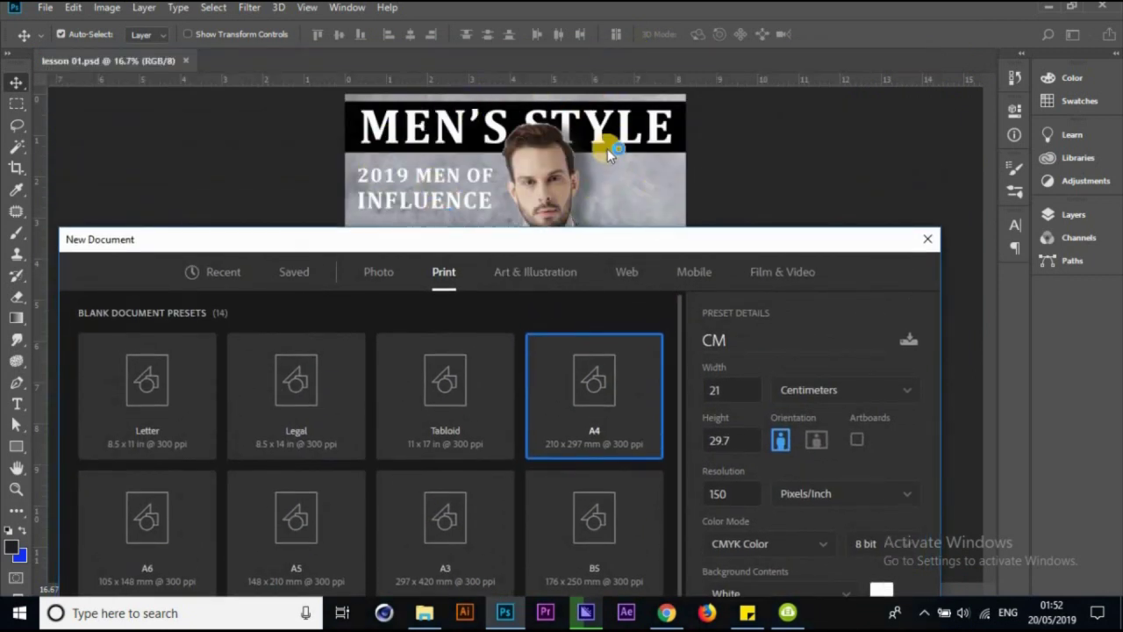
drag(533, 239, 518, 35)
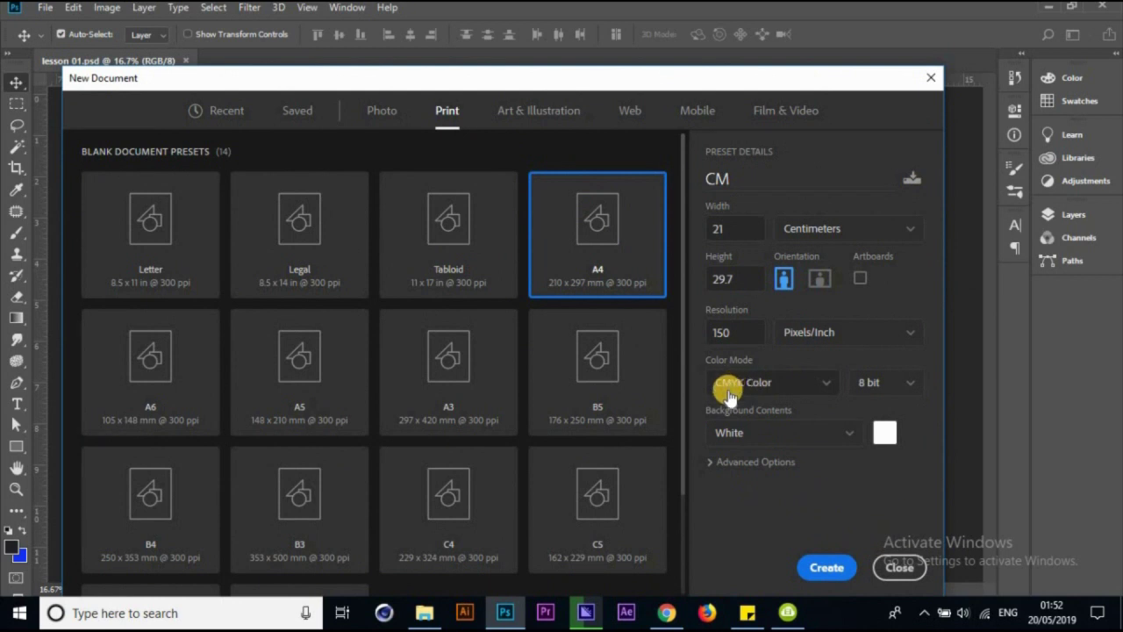
click(781, 373)
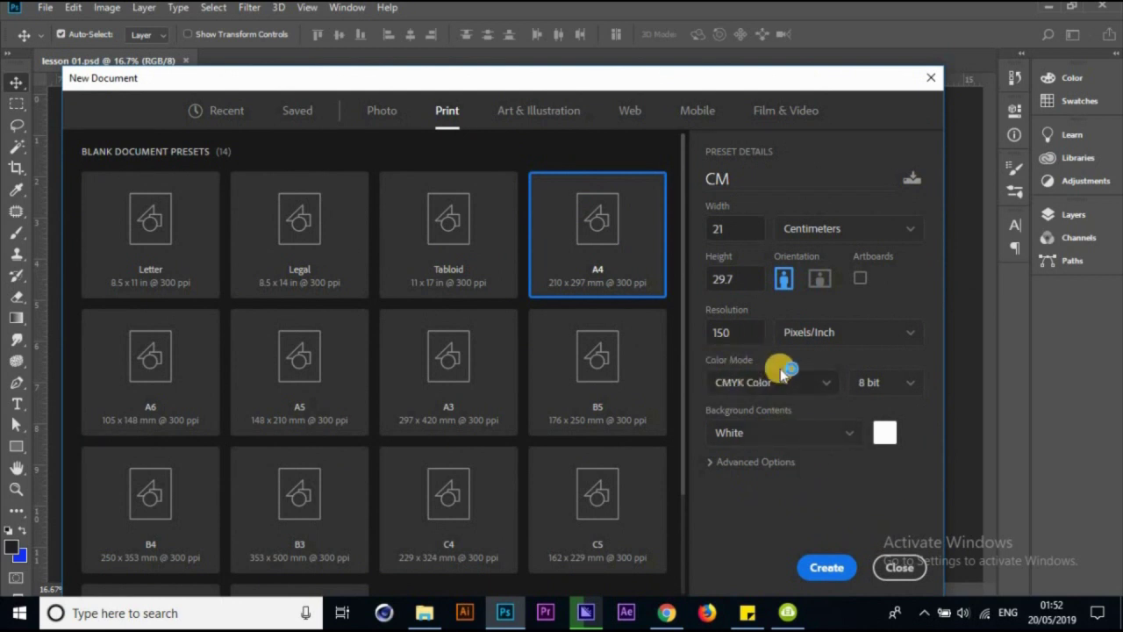
click(817, 437)
click(817, 442)
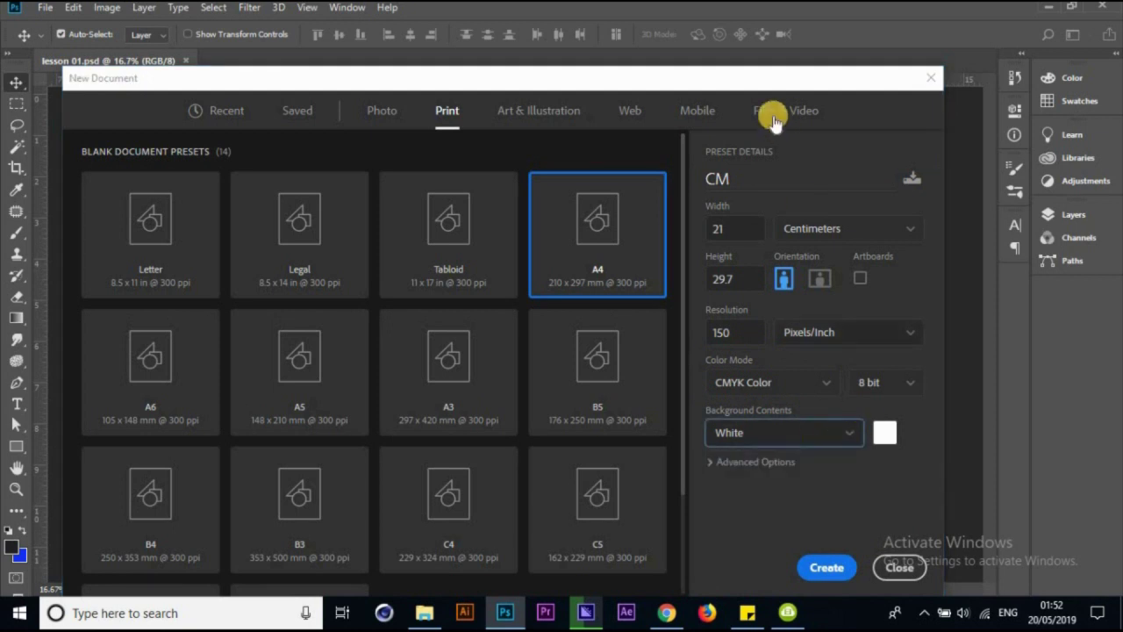
drag(777, 77, 723, 43)
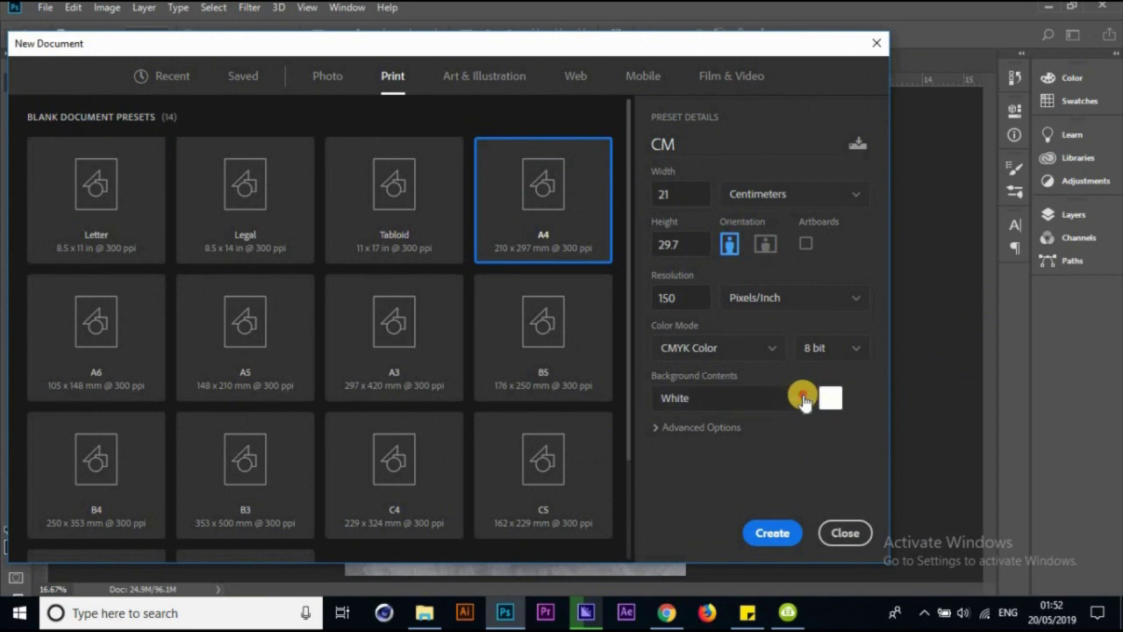
click(804, 400)
click(797, 416)
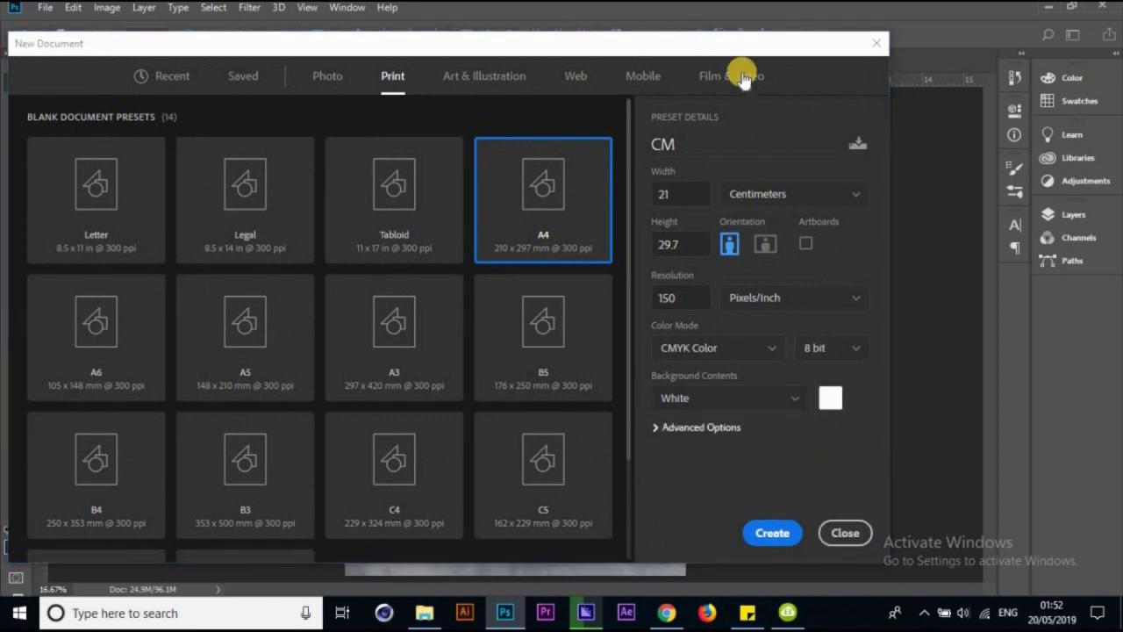
click(772, 535)
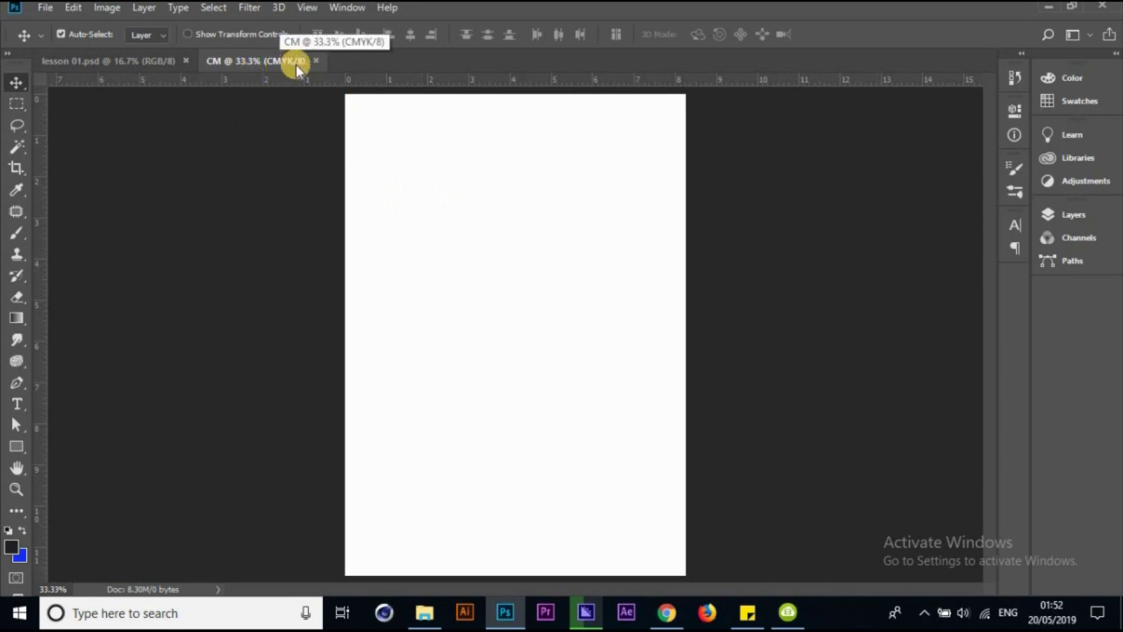
Return to the lesson 01.psd magazine cover tab
click(145, 59)
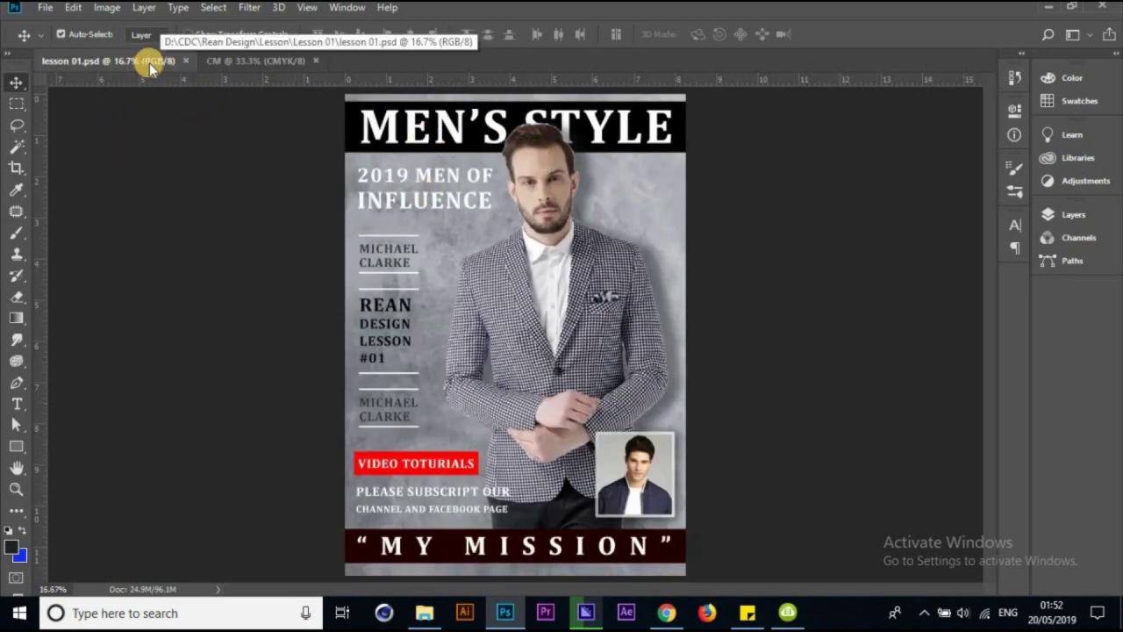
drag(233, 79, 224, 105)
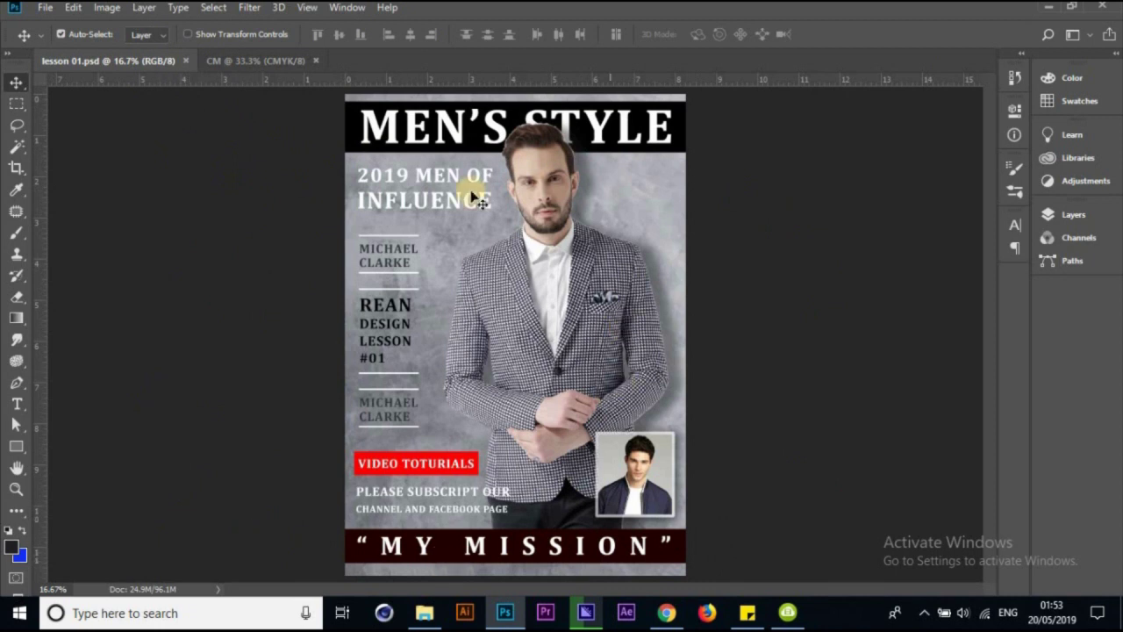
Convert the cover to CMYK with flattening, then undo an accidental move
click(75, 11)
click(75, 12)
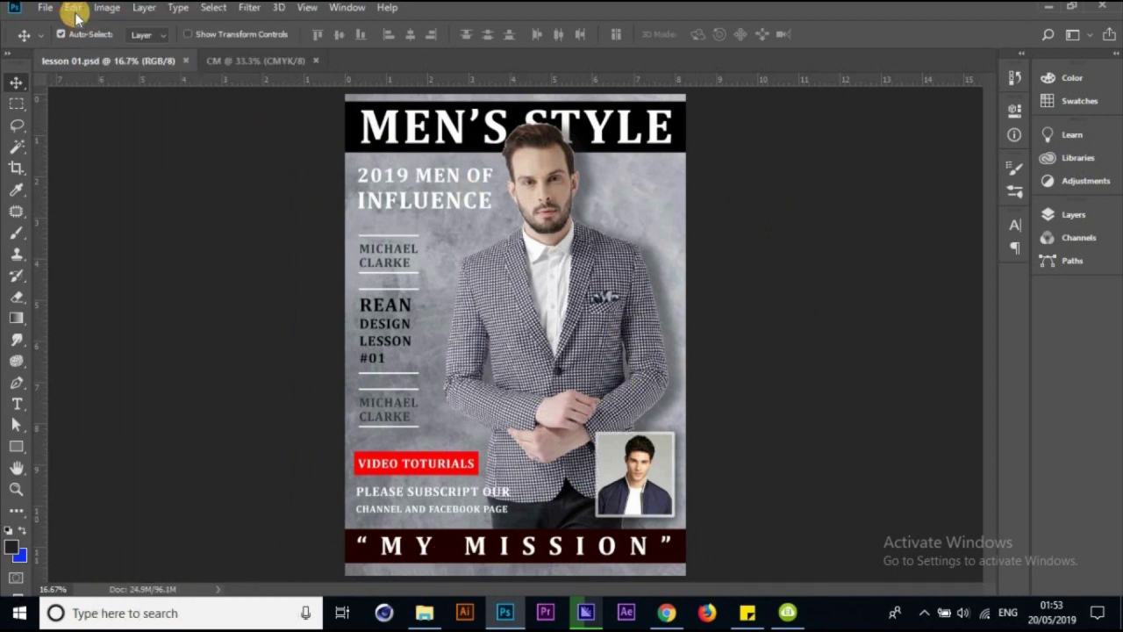
click(108, 11)
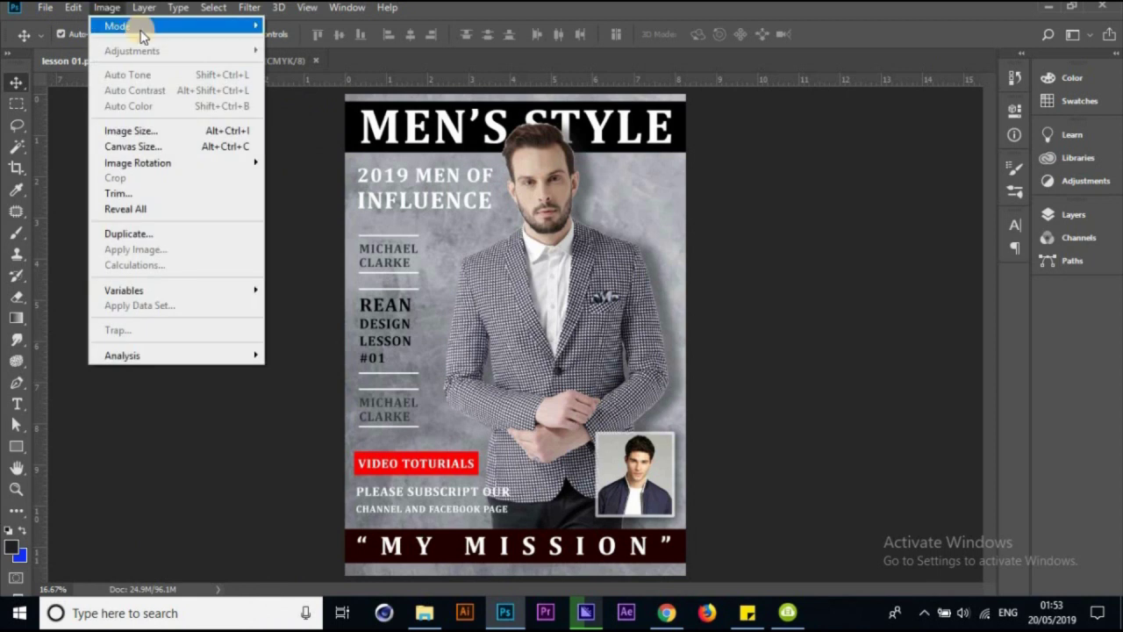
mouse_move(175, 25)
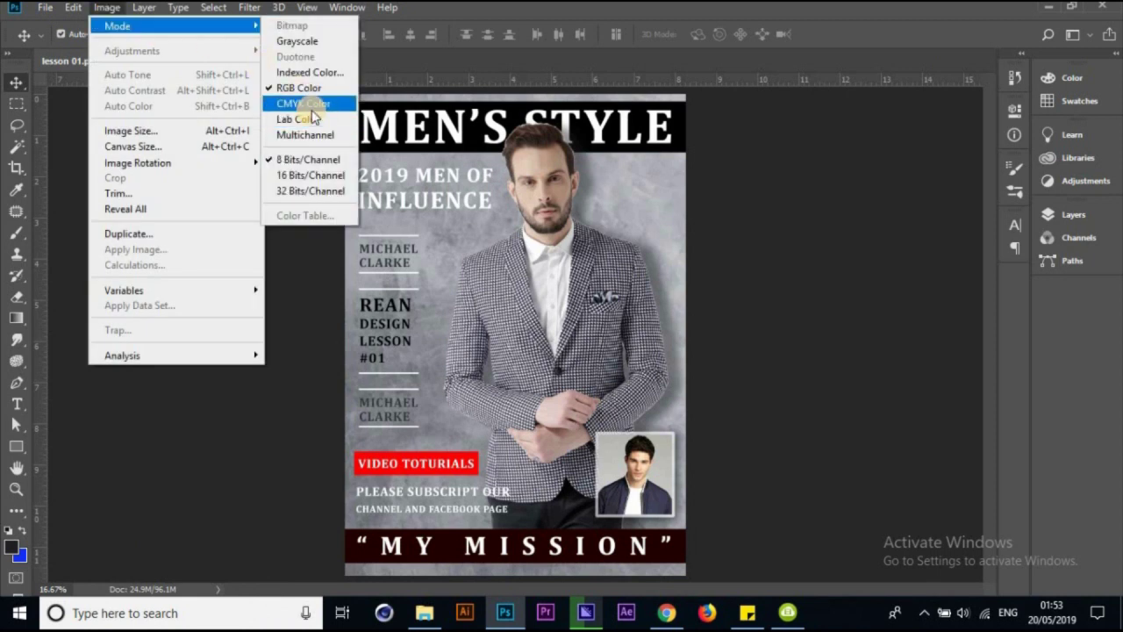
click(311, 109)
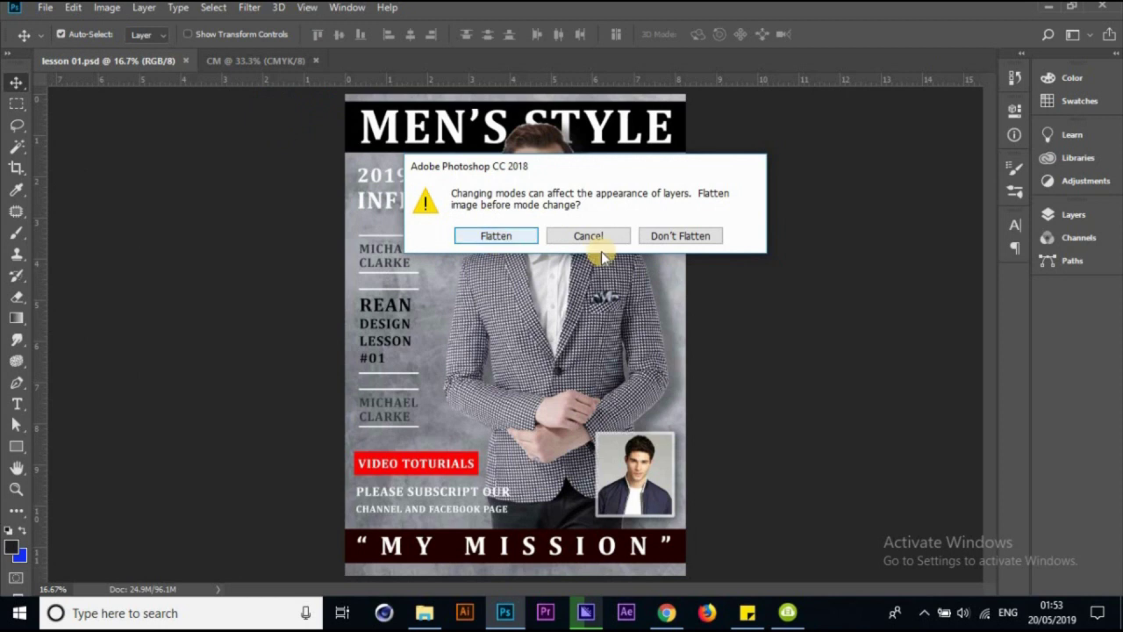
click(496, 237)
click(546, 264)
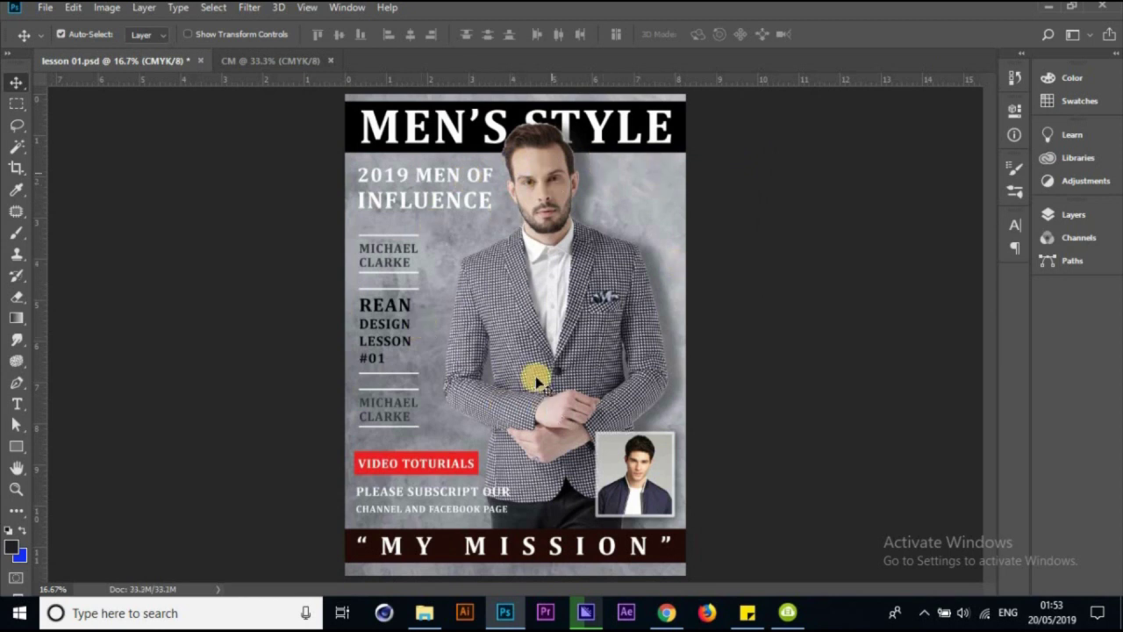
drag(526, 179, 513, 188)
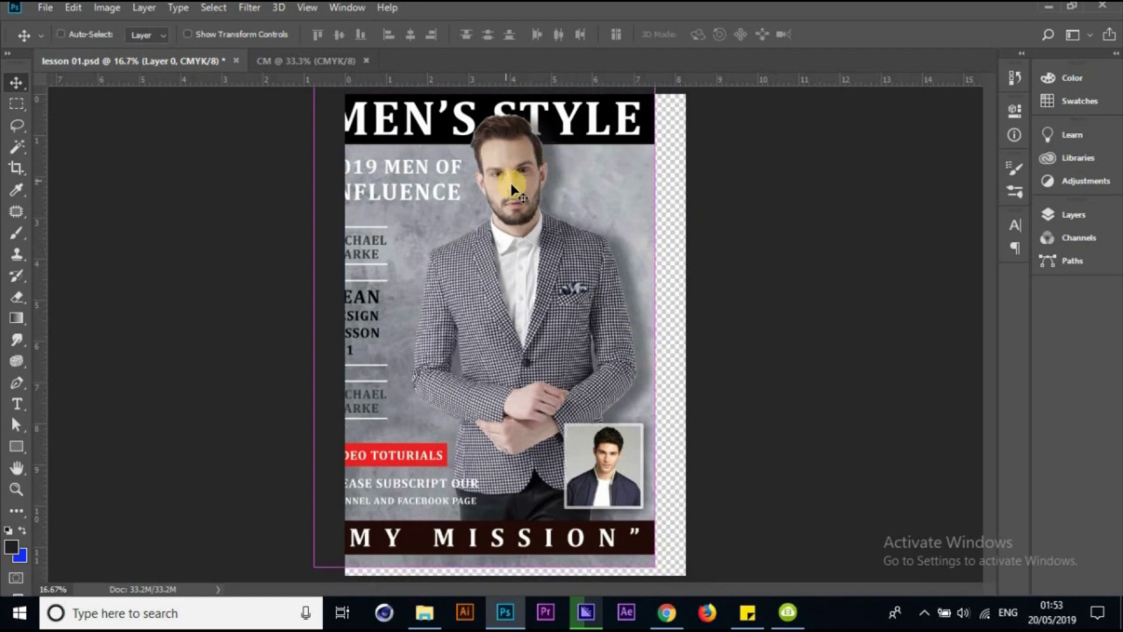
key(ctrl+z)
Enable auto-select, test moving the background photo, then bring the blank CM document forward
ctrl+click(583, 208)
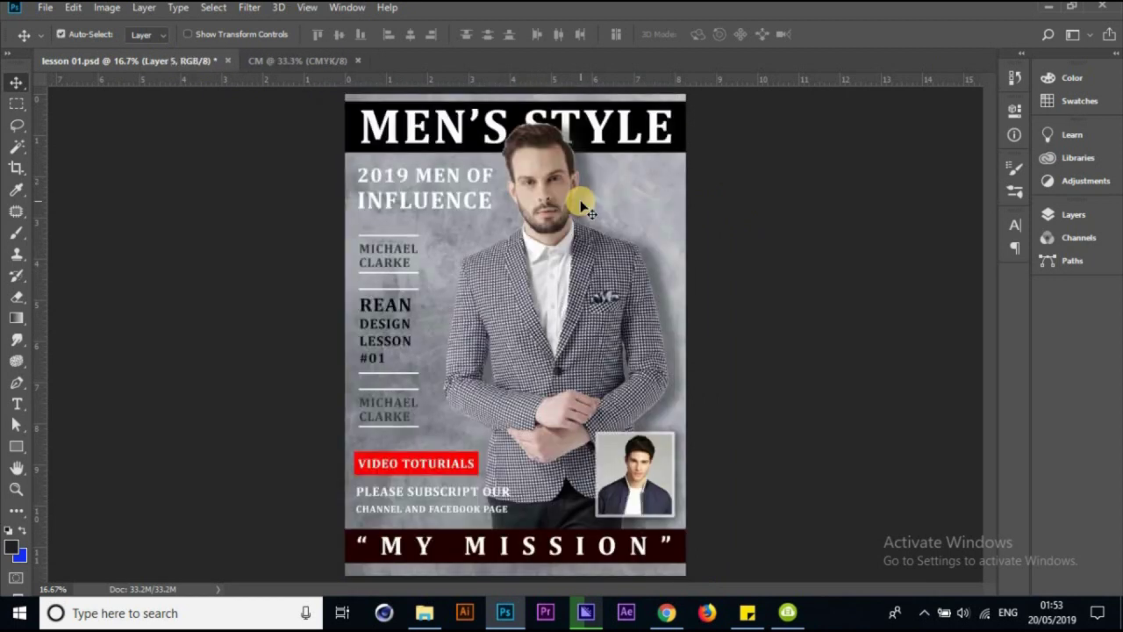
drag(468, 261, 471, 269)
key(ctrl+z)
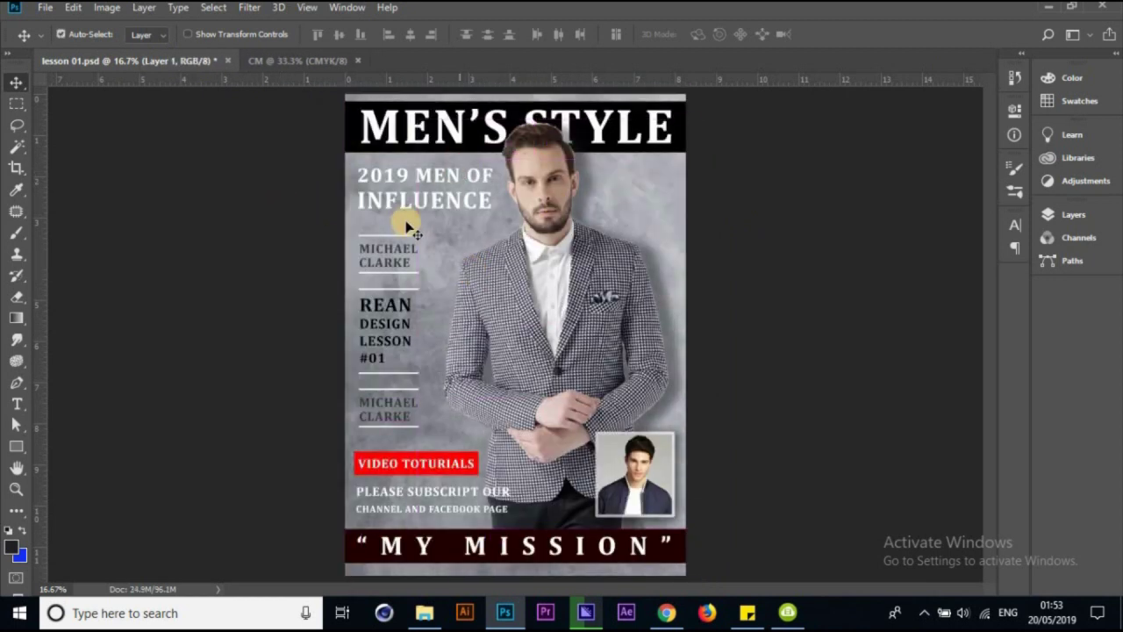
click(301, 62)
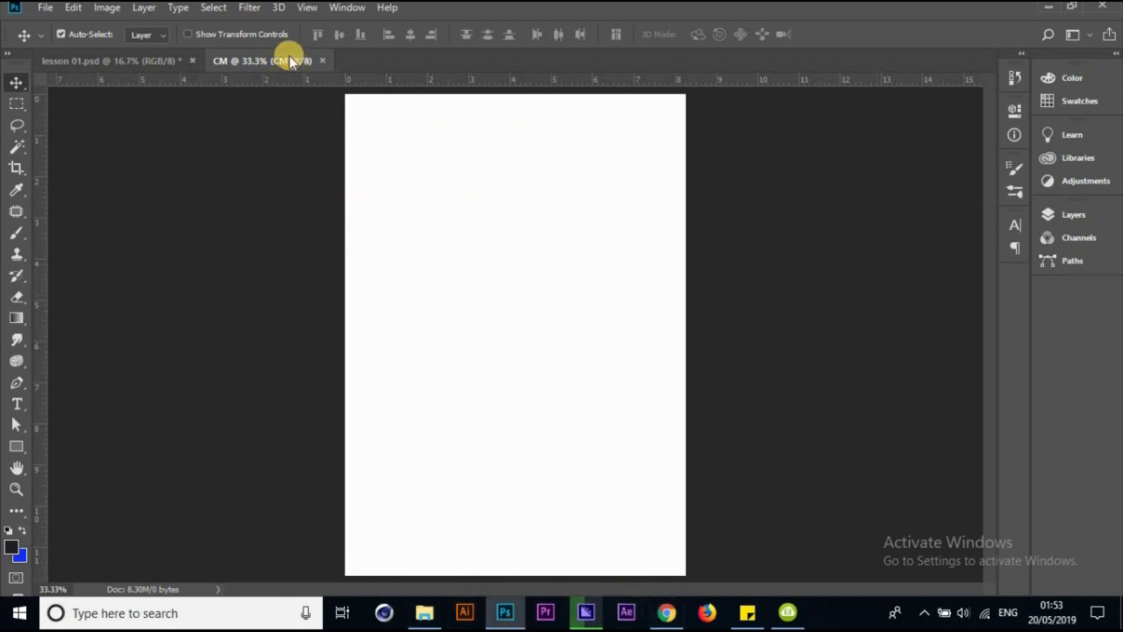
click(146, 60)
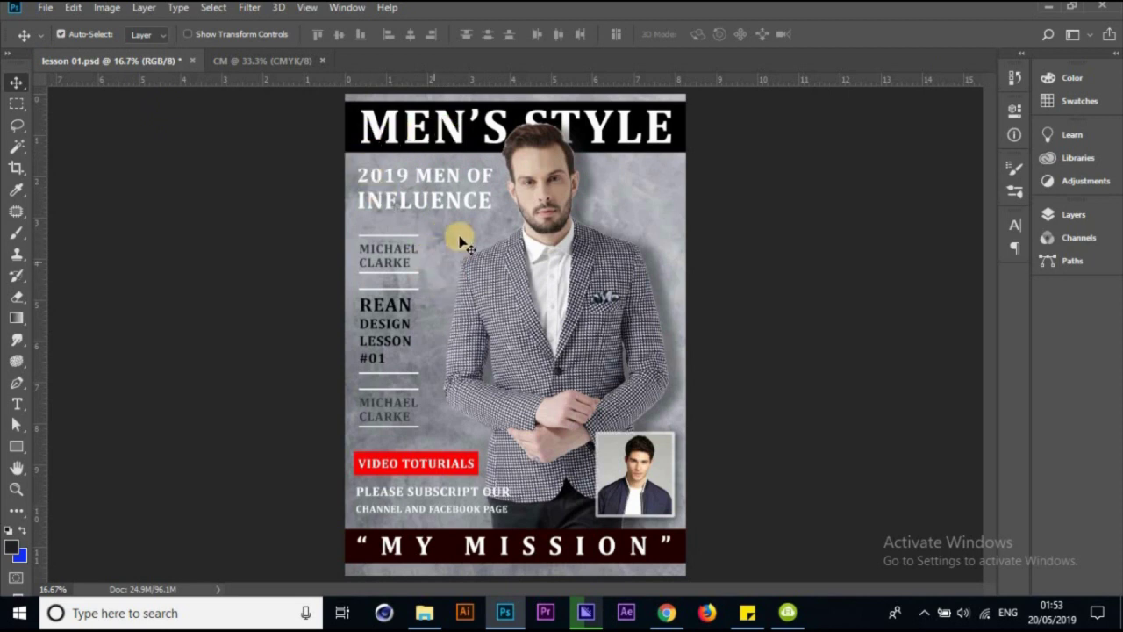
drag(445, 254, 454, 308)
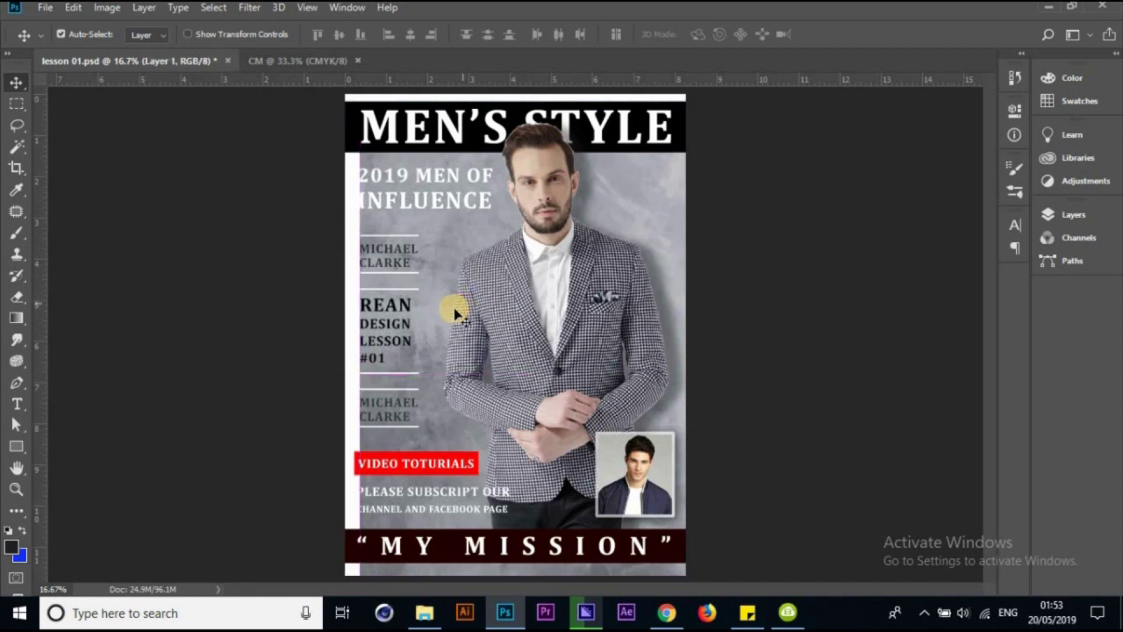
click(291, 60)
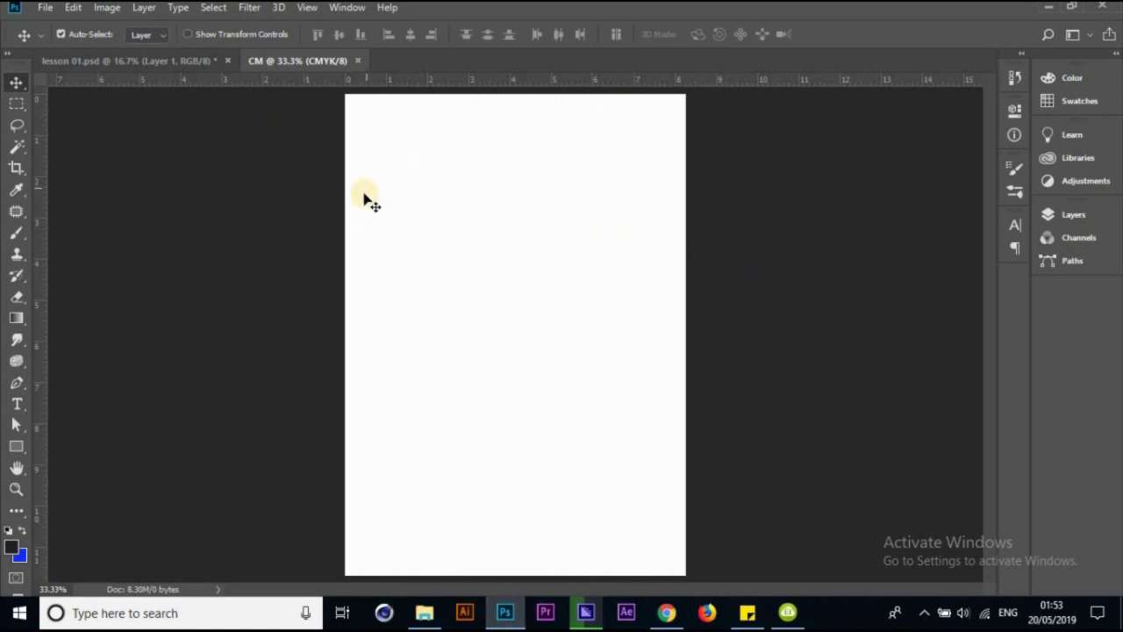
Open the concrete wall texture JPG via File > Open
click(48, 8)
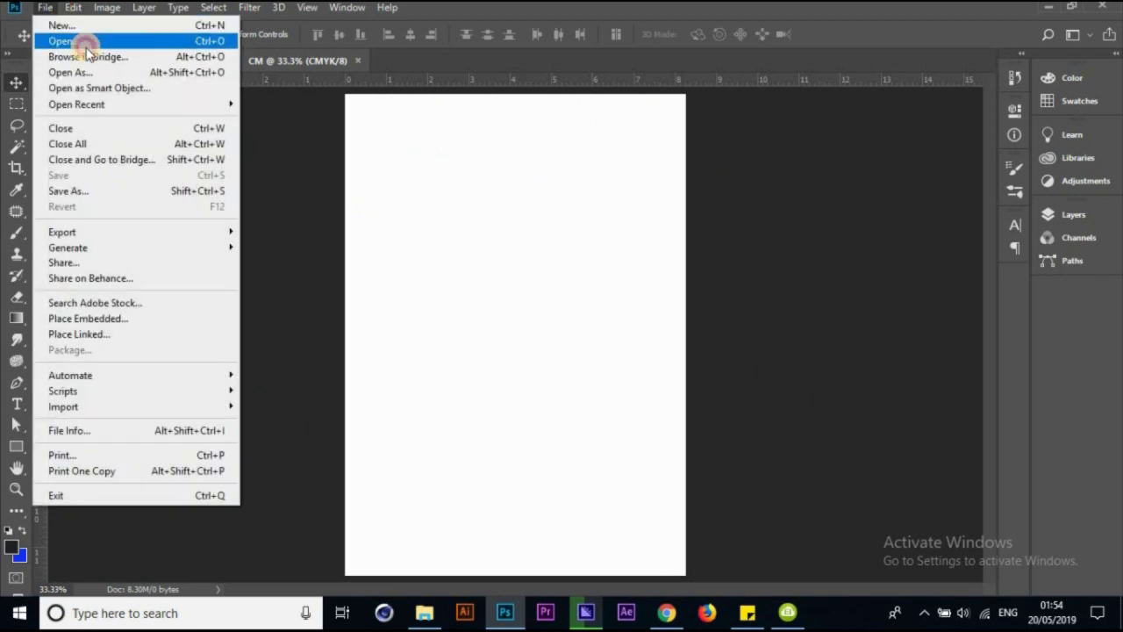
click(86, 44)
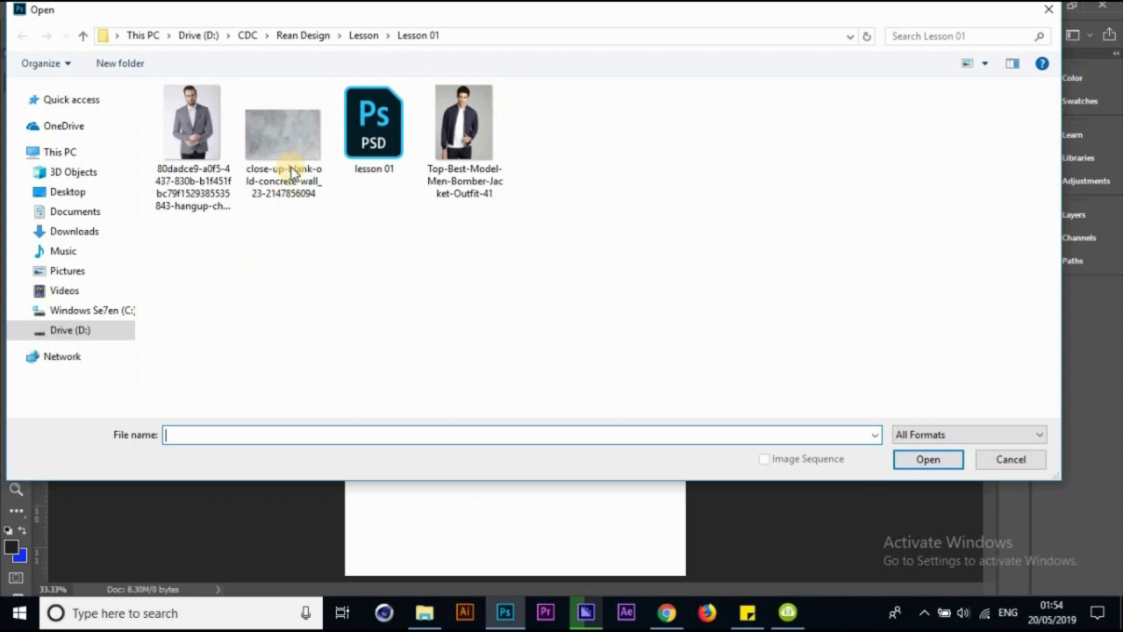
click(294, 195)
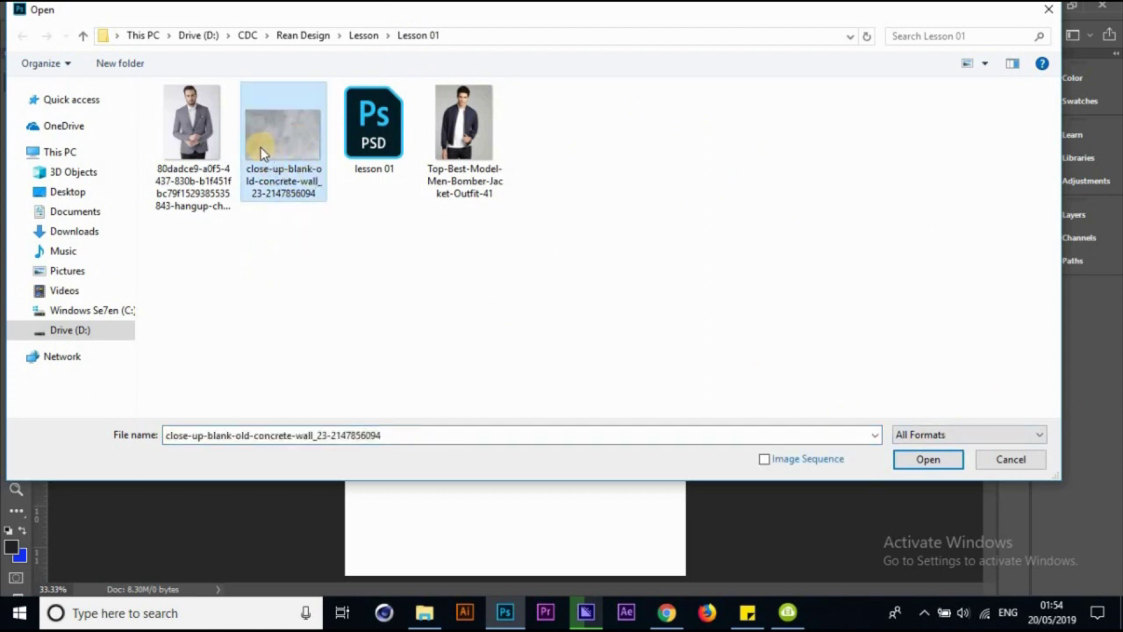
click(921, 463)
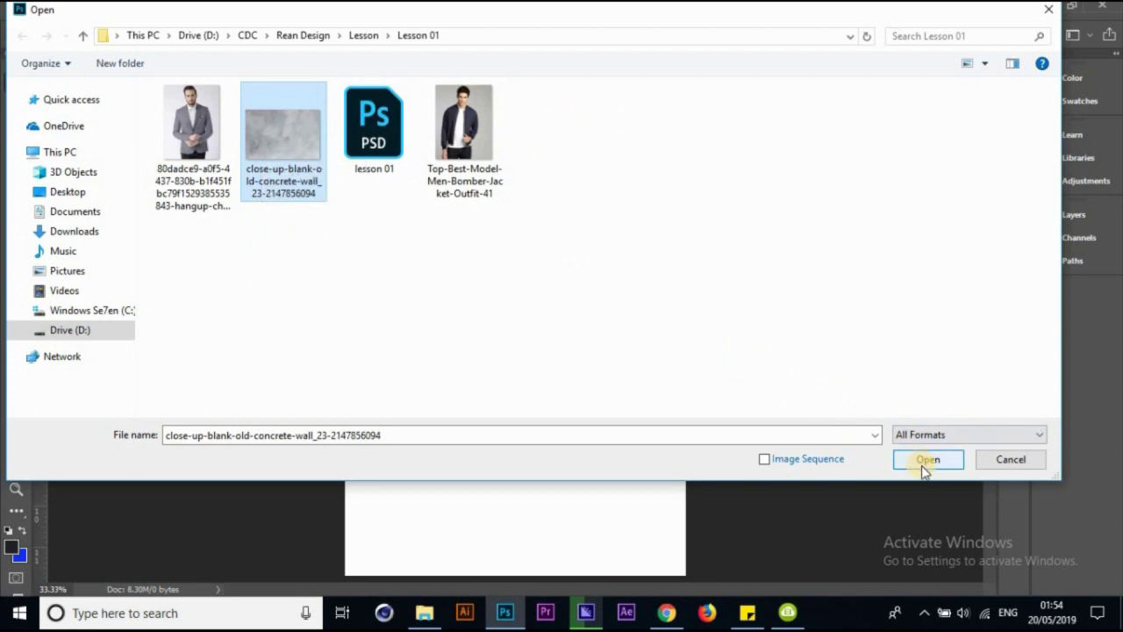
click(923, 465)
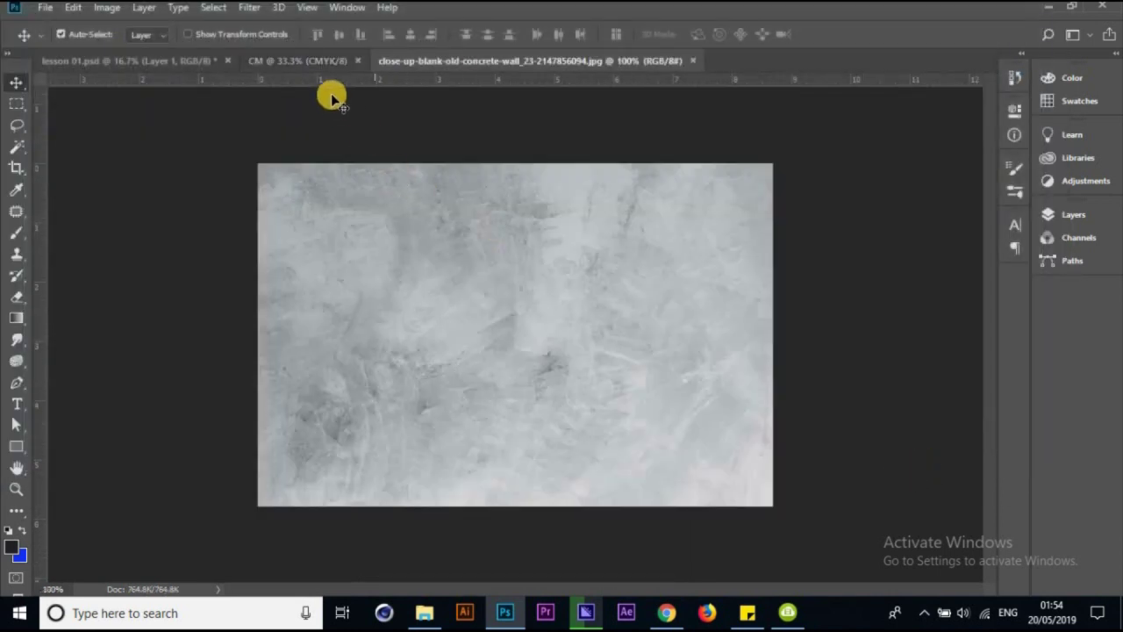
Switch to the concrete image tab and dismiss the locked Background layer warning
click(310, 59)
click(193, 60)
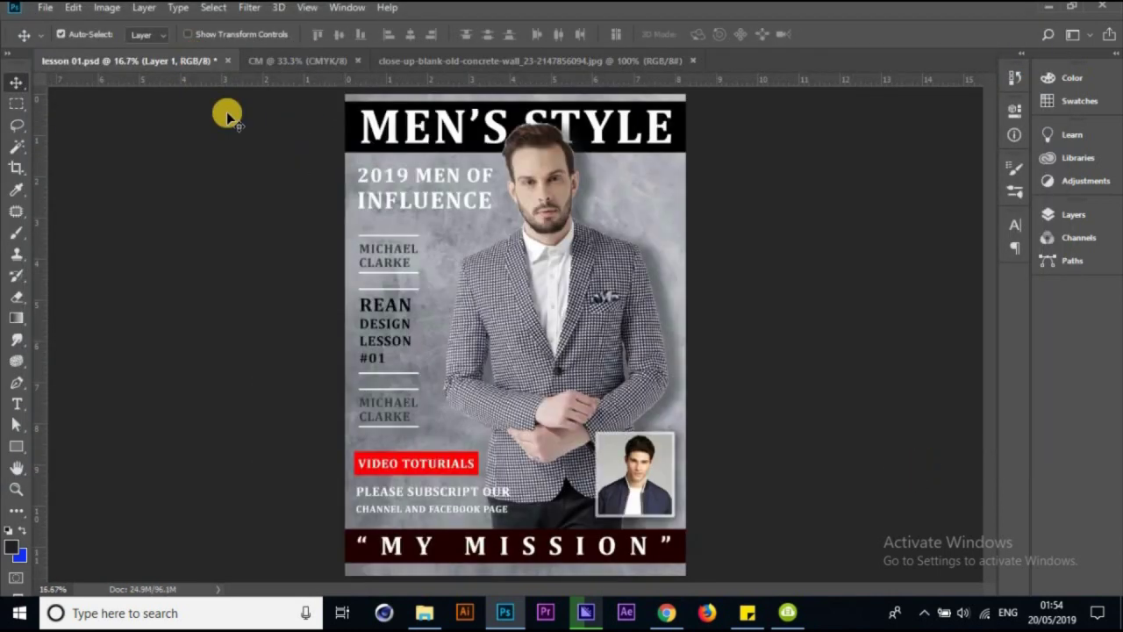
click(479, 59)
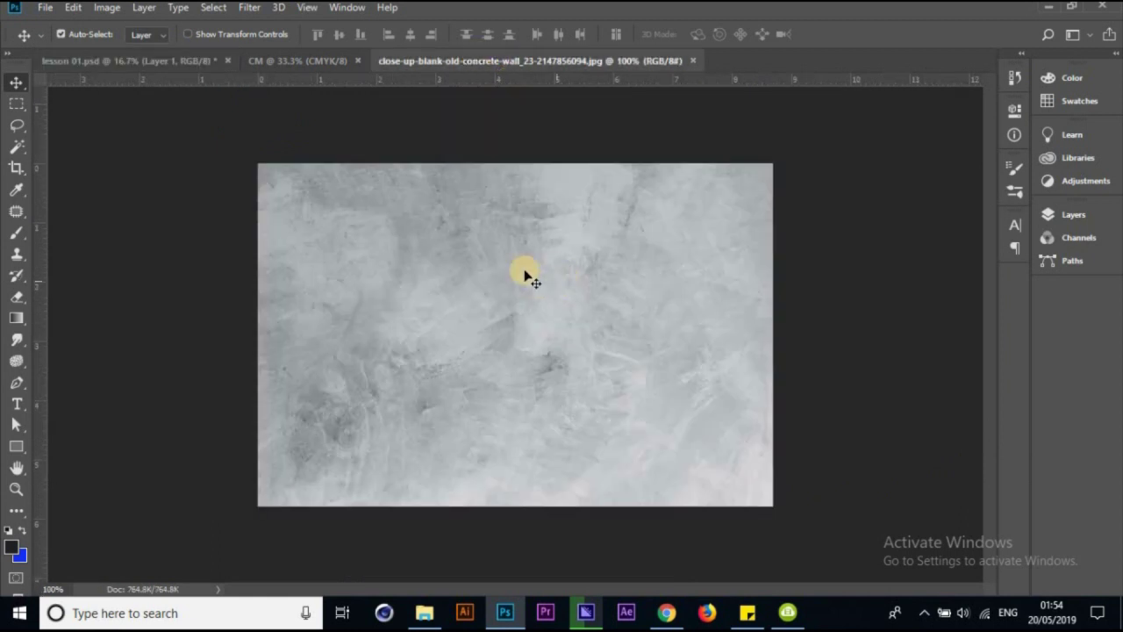
click(165, 59)
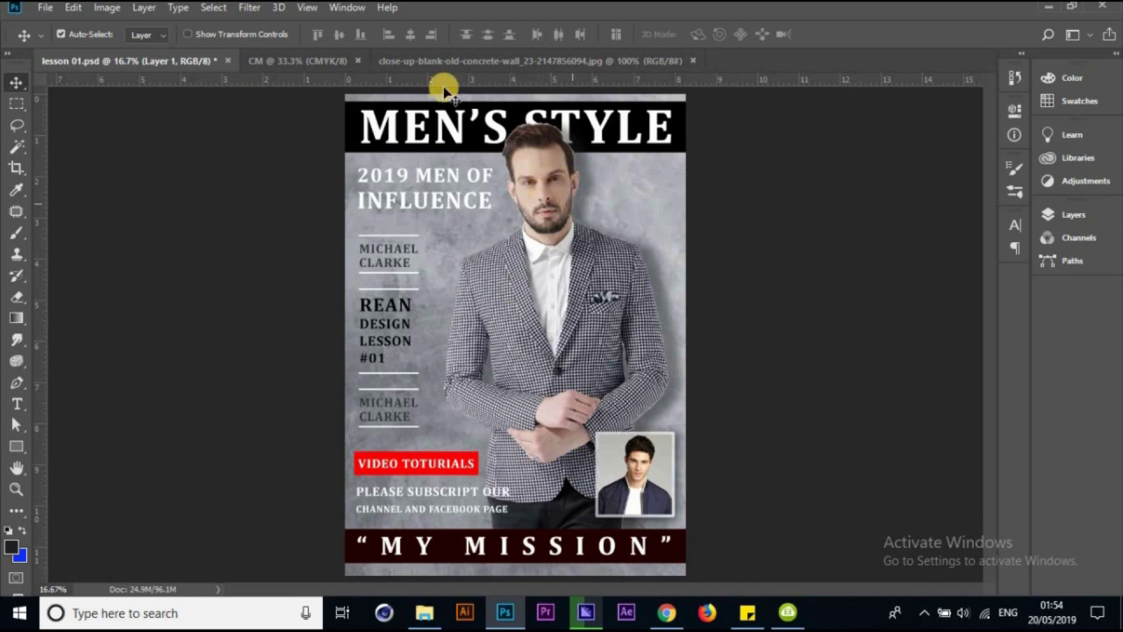
click(313, 61)
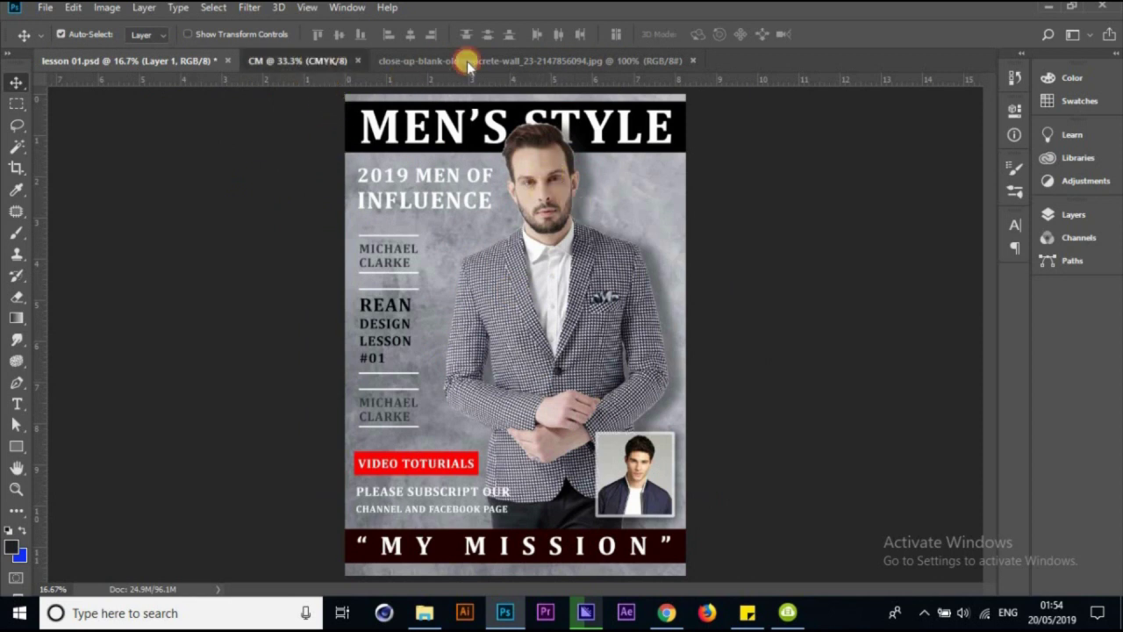
click(469, 61)
mouse_move(459, 301)
mouse_down()
mouse_move(514, 313)
mouse_move(499, 289)
mouse_move(462, 275)
mouse_up()
click(722, 276)
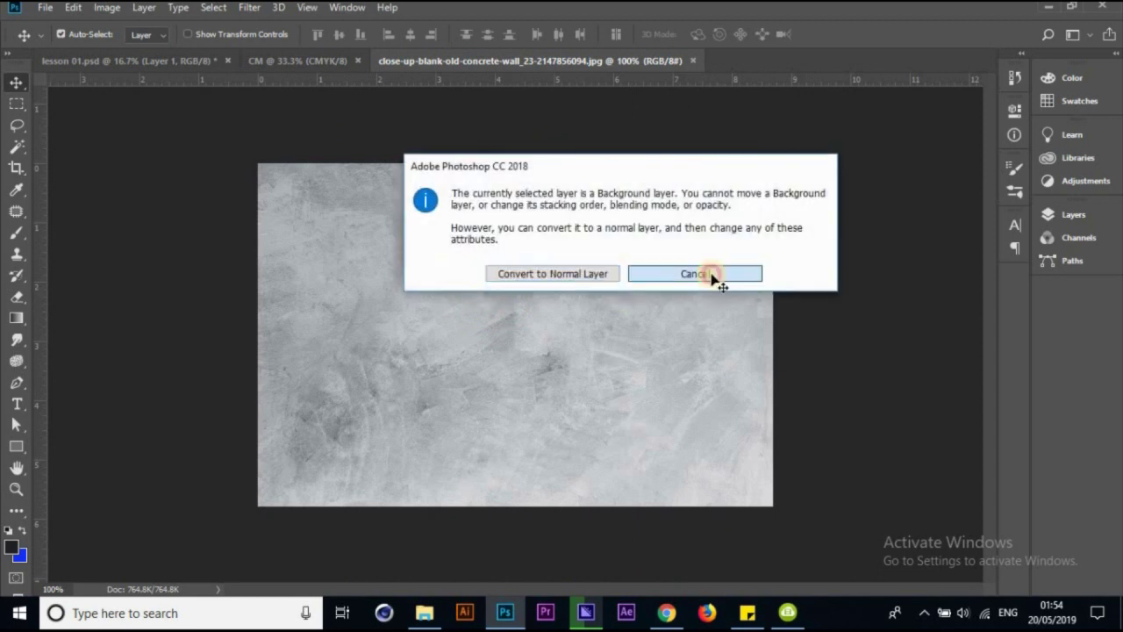
Try the Rectangular Marquee on the concrete image, clearing a test selection
click(18, 104)
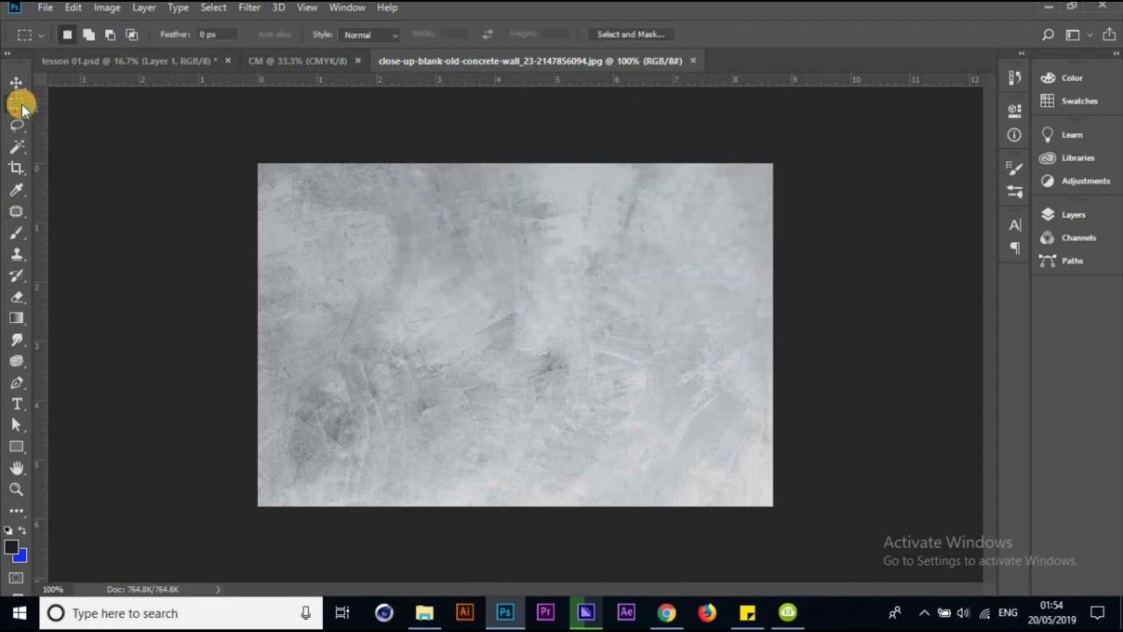
drag(295, 194, 320, 252)
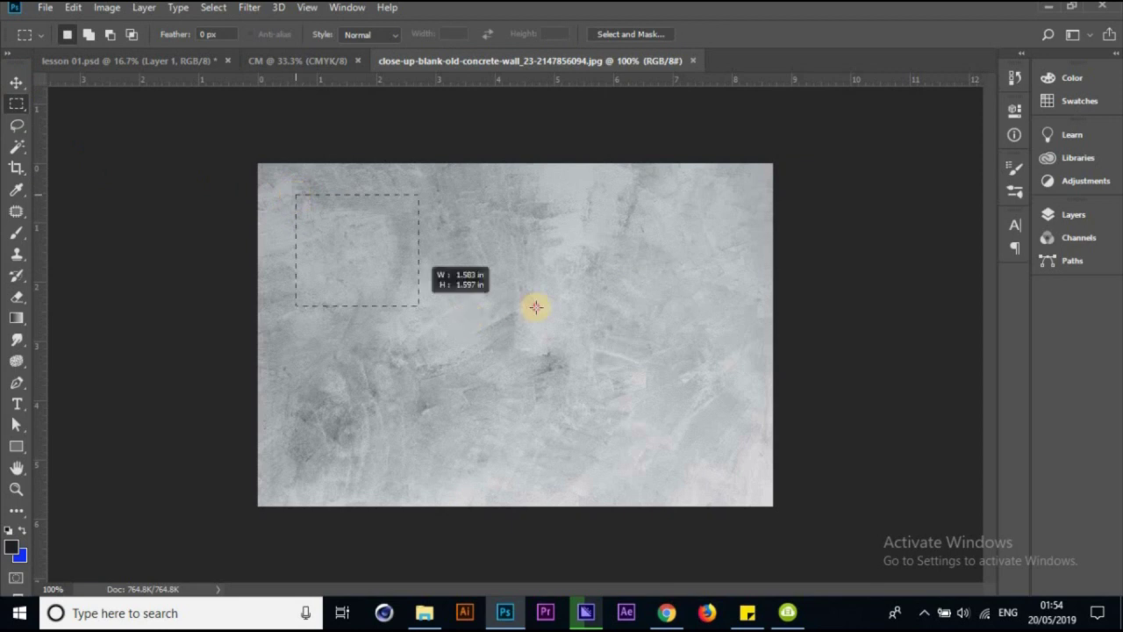
click(226, 169)
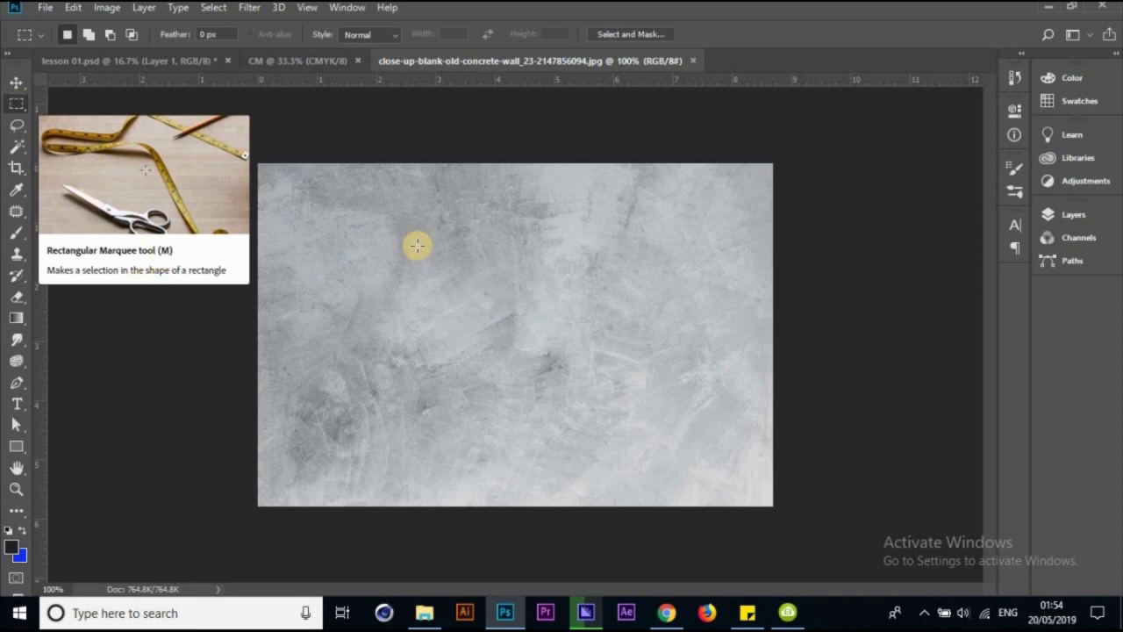
key(m)
click(17, 83)
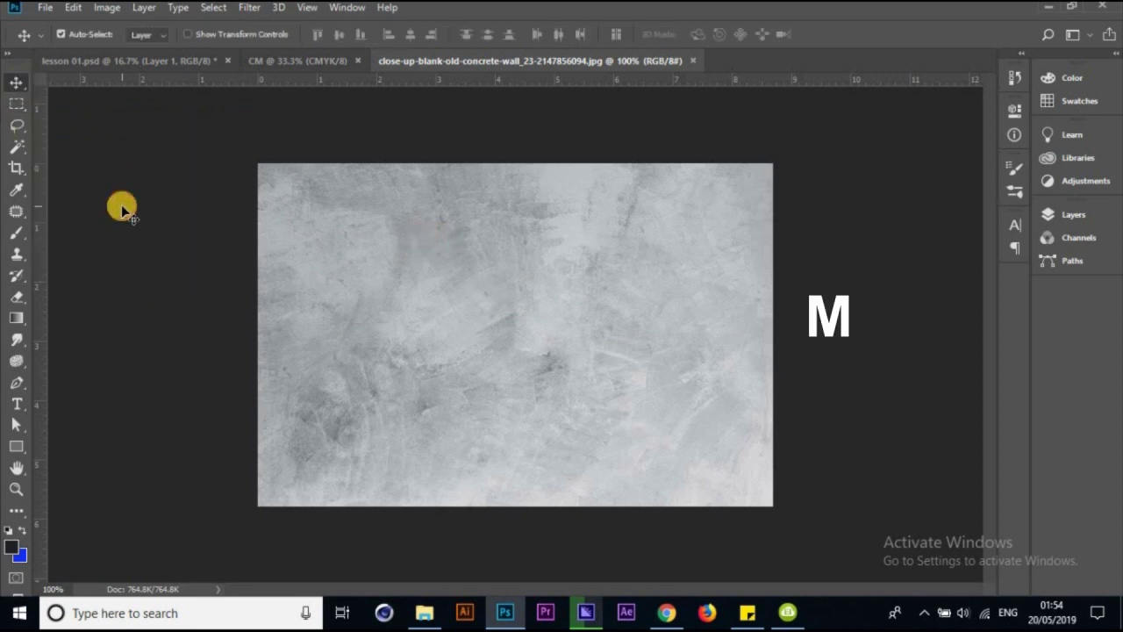
key(m)
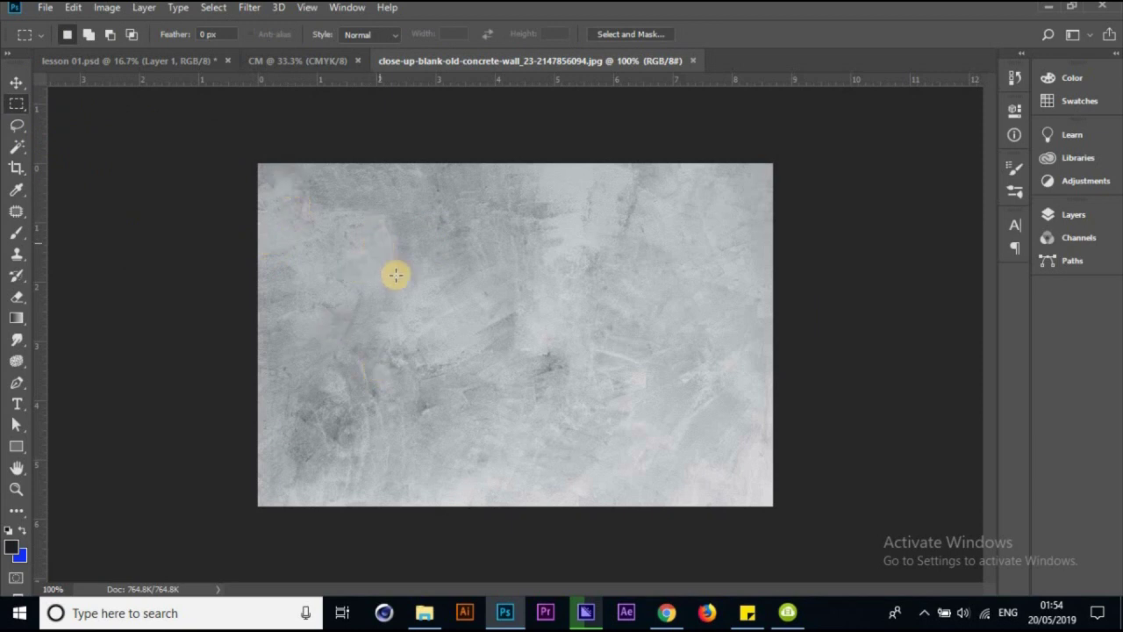
Select a square concrete patch and drag it up and left with Move
drag(302, 204, 443, 339)
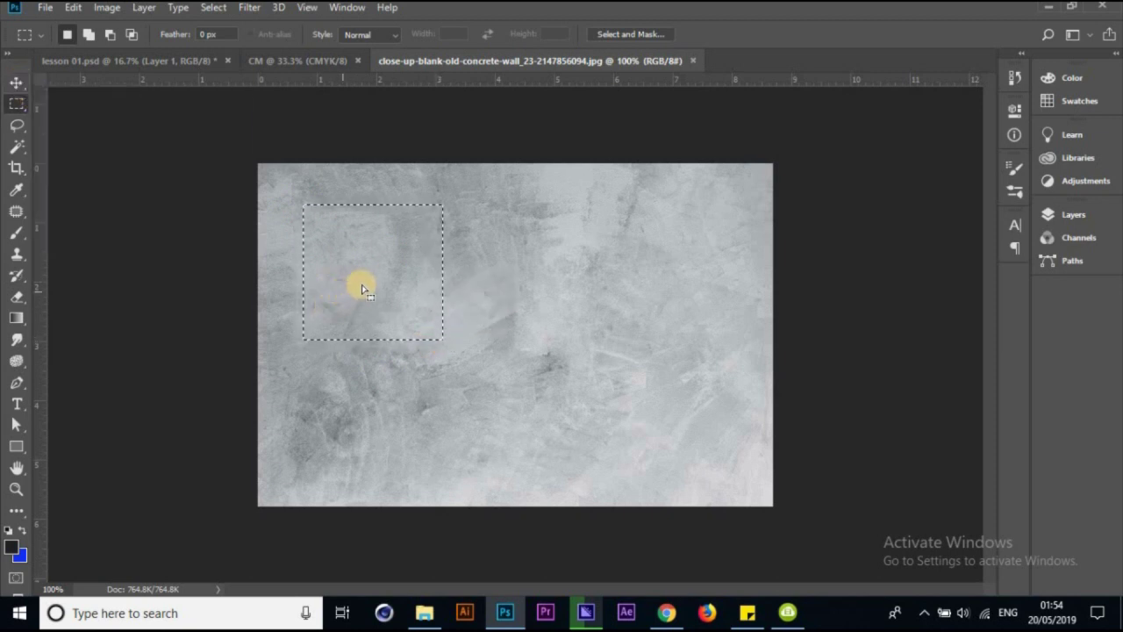
mouse_move(368, 237)
mouse_down()
mouse_move(599, 254)
mouse_move(620, 328)
mouse_move(413, 266)
mouse_move(430, 371)
mouse_move(389, 313)
mouse_move(388, 289)
mouse_up()
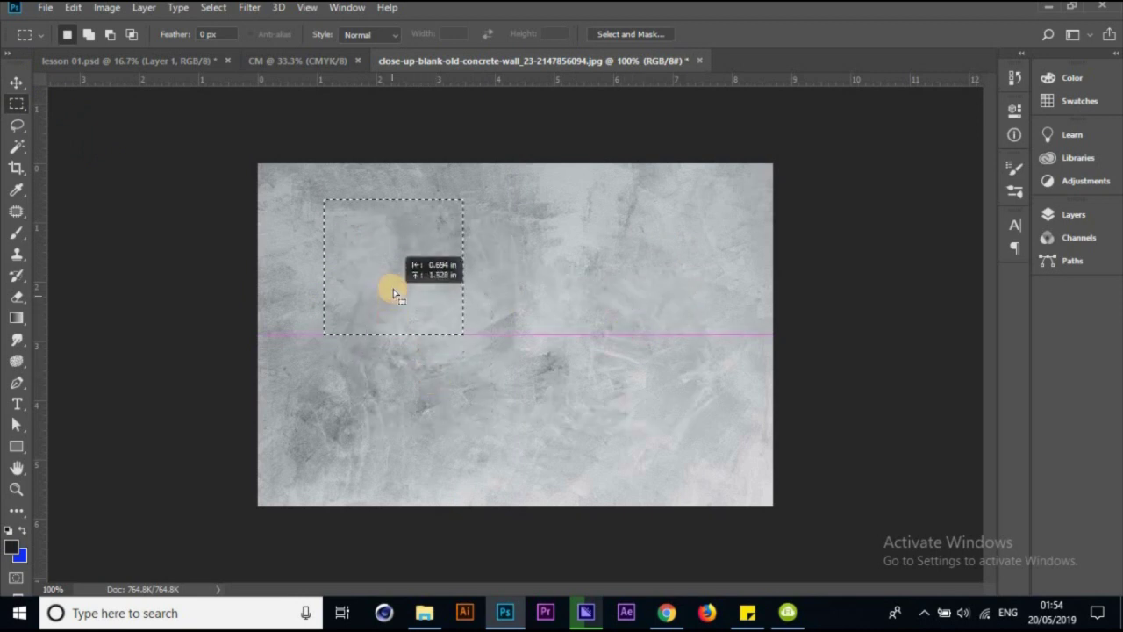
click(16, 81)
mouse_move(365, 235)
mouse_down()
mouse_move(325, 231)
mouse_move(328, 191)
mouse_move(365, 249)
mouse_move(427, 230)
mouse_move(326, 67)
mouse_move(473, 210)
mouse_up()
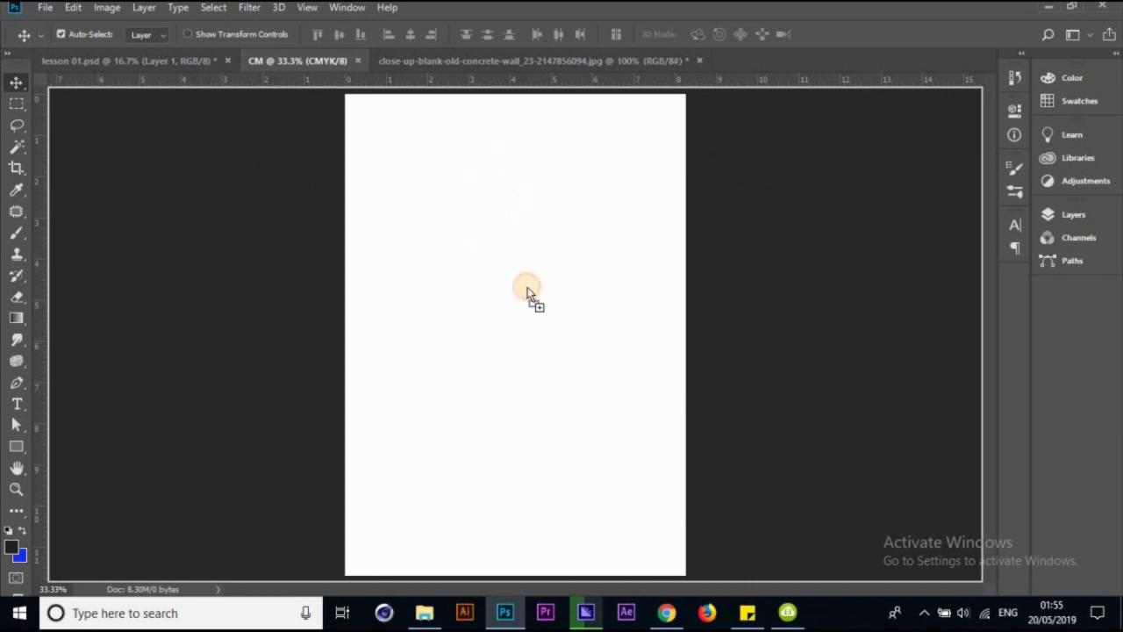
Drop a small concrete patch into the CM page, then undo it
mouse_move(489, 281)
mouse_down()
mouse_move(485, 206)
mouse_move(480, 322)
mouse_move(454, 252)
mouse_up()
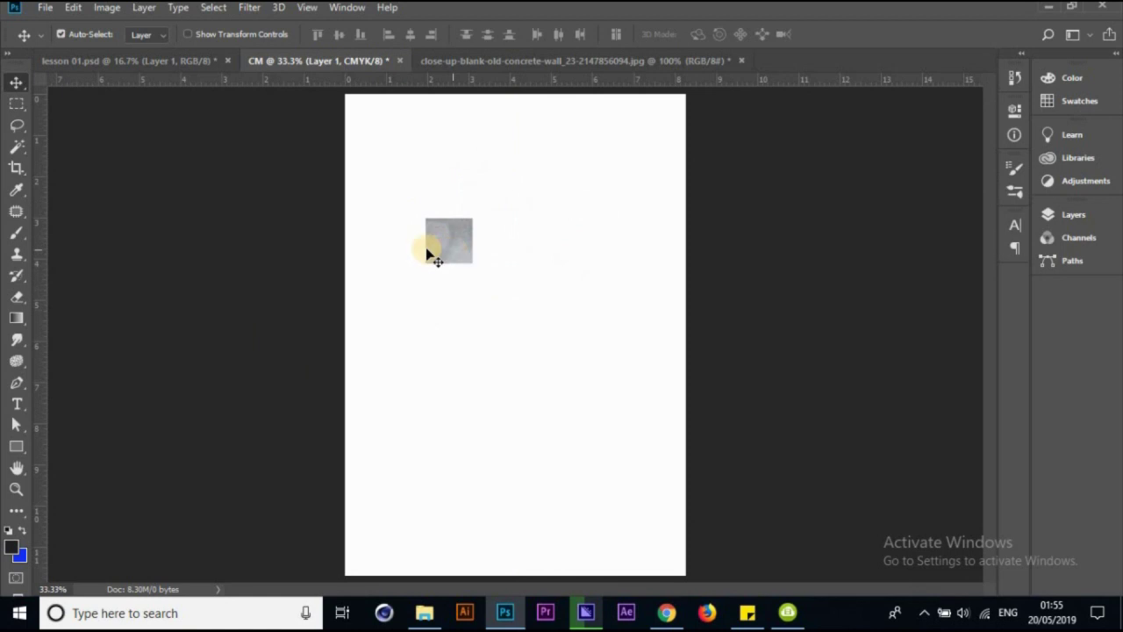
click(131, 63)
key(ctrl+z)
Select the entire concrete image and drag it onto the CM page as Layer 1
click(541, 60)
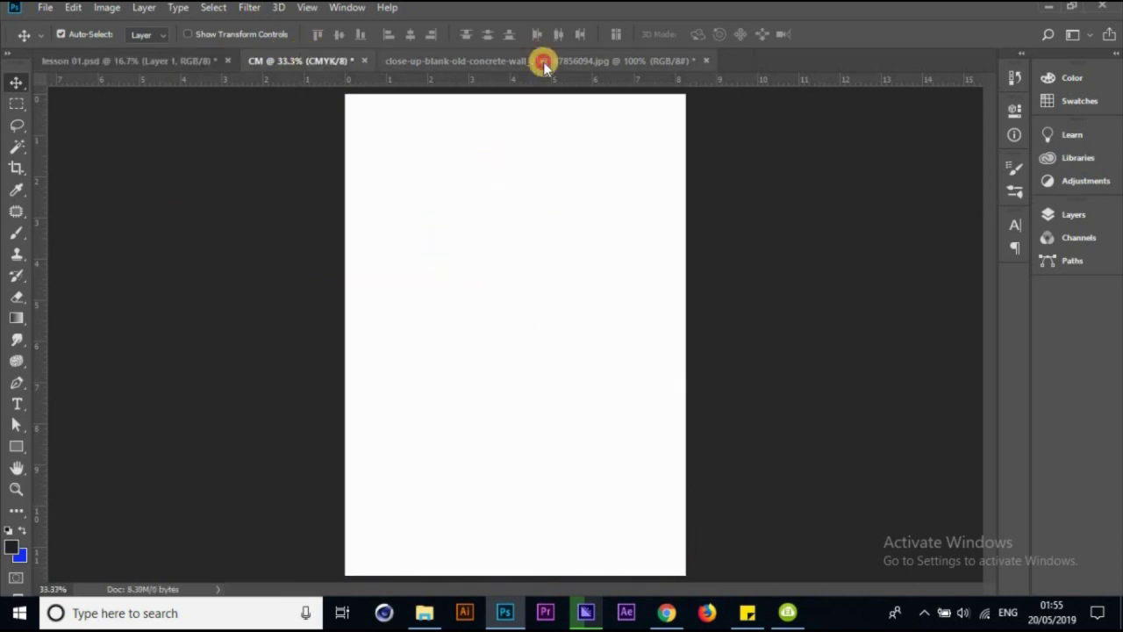
key(ctrl)
key(ctrl+d)
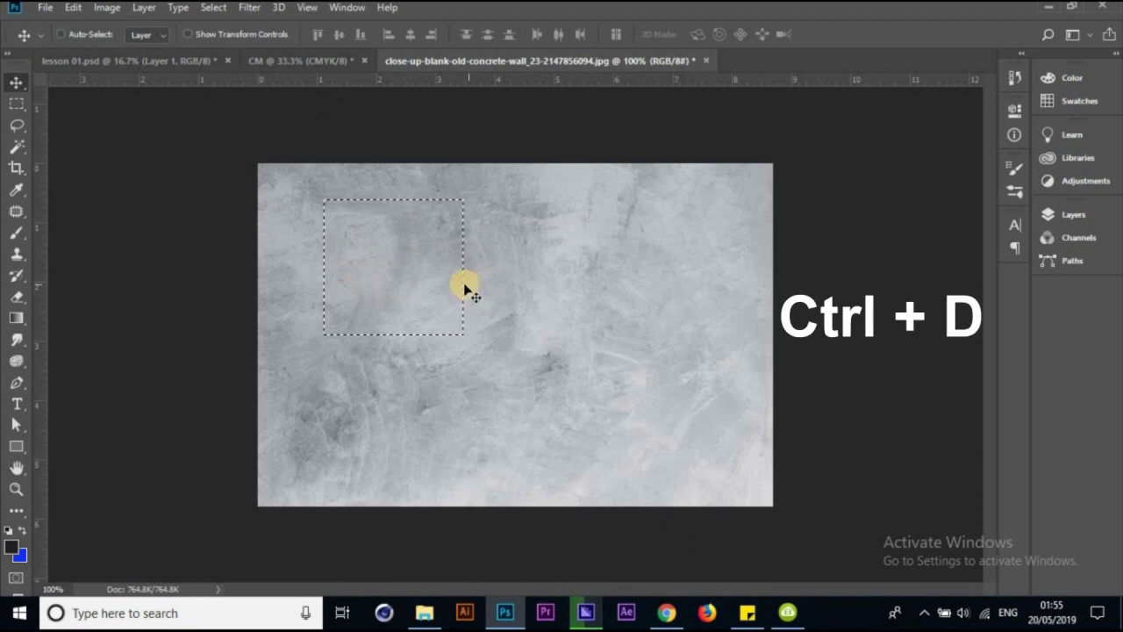
click(18, 106)
drag(256, 161, 1015, 585)
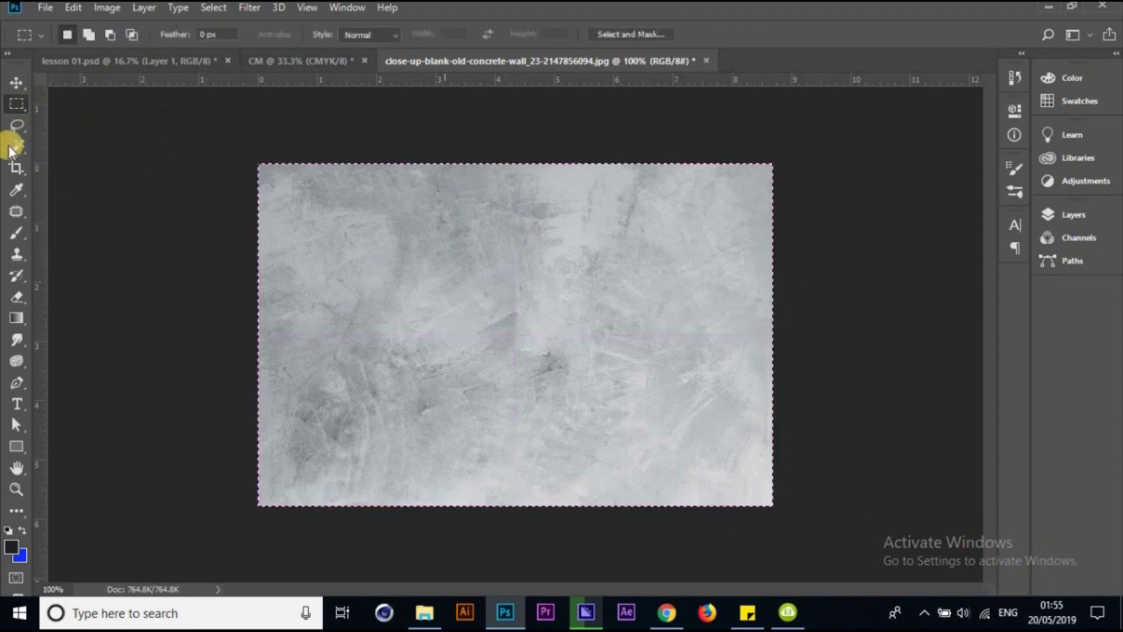
click(11, 73)
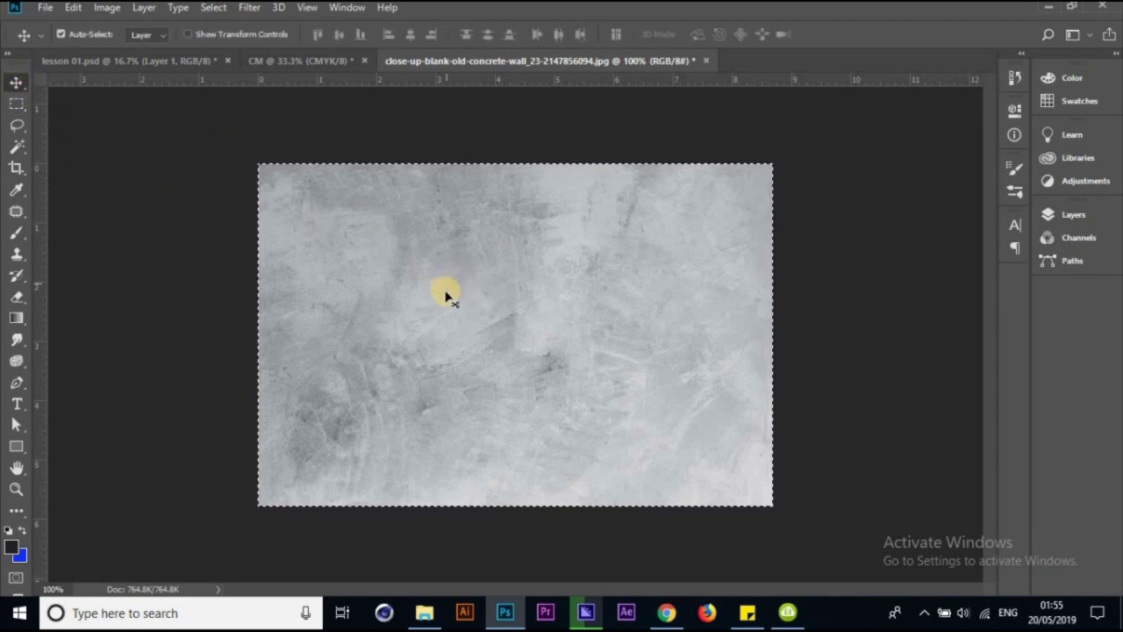
drag(445, 296, 448, 301)
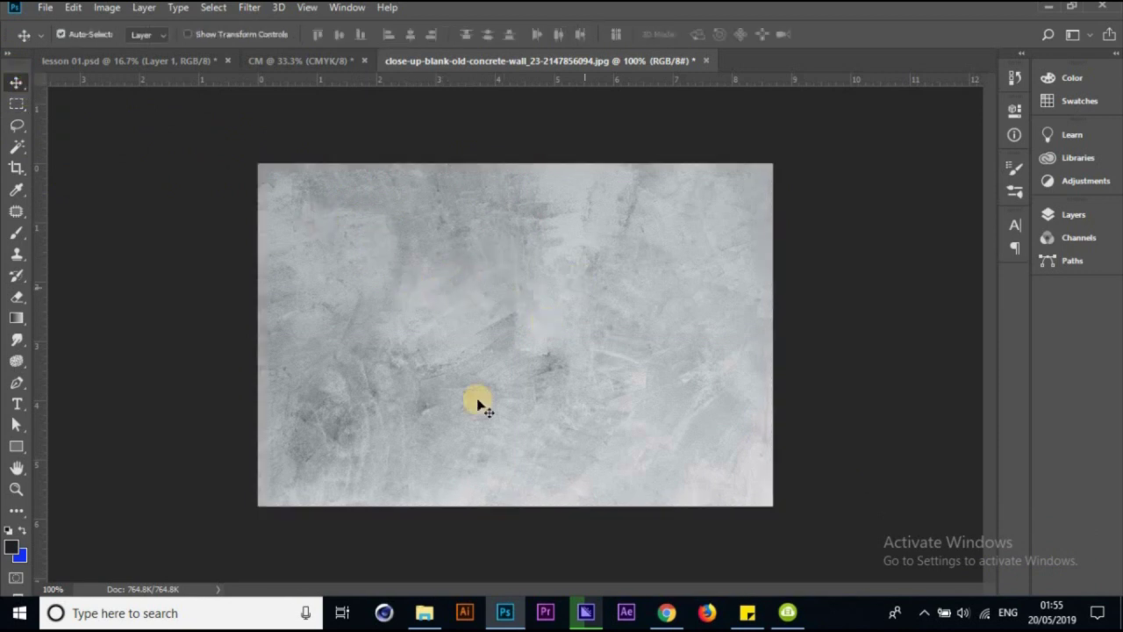
key(ctrl+a)
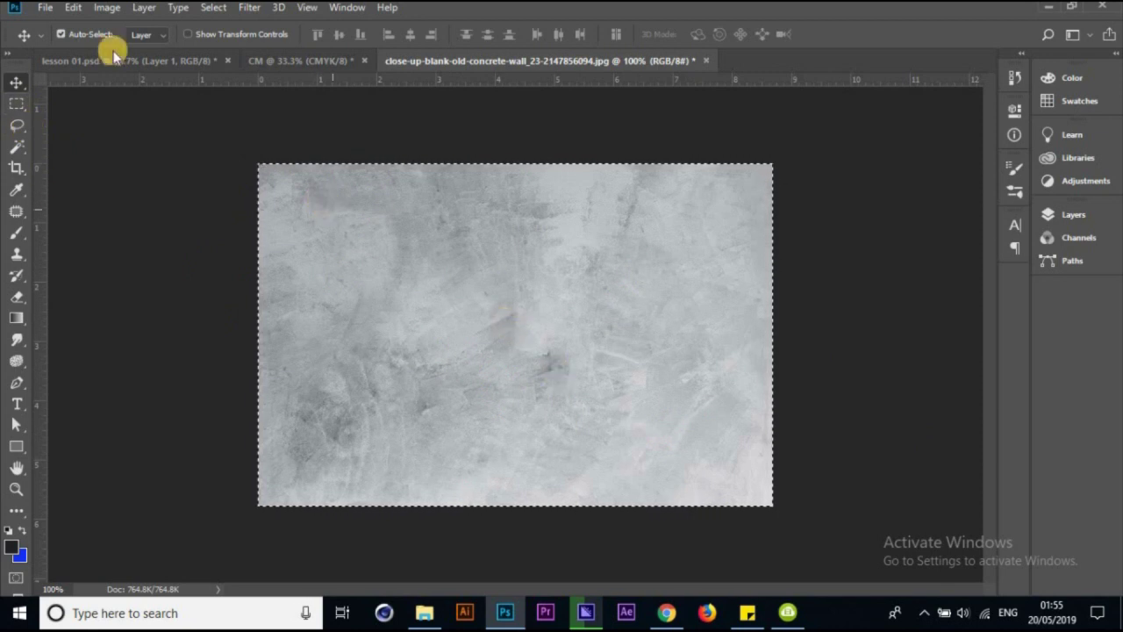
click(16, 83)
mouse_move(599, 314)
mouse_down()
mouse_move(331, 129)
mouse_move(535, 326)
mouse_up()
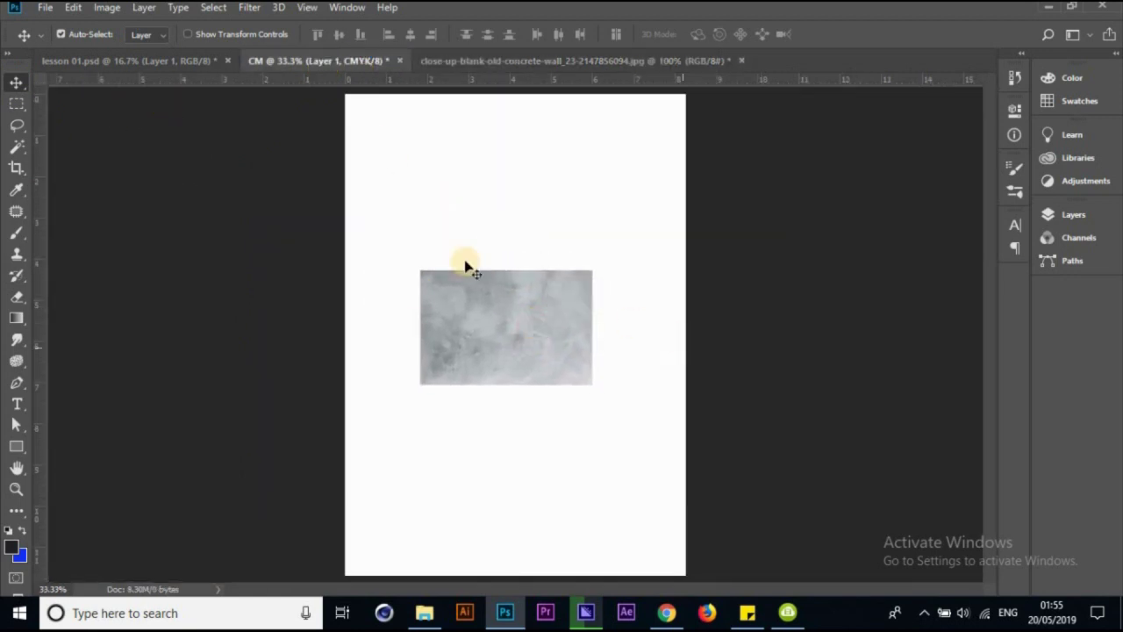
Copy the concrete image onto CM again, nudge it near centre, and enter Free Transform
click(188, 58)
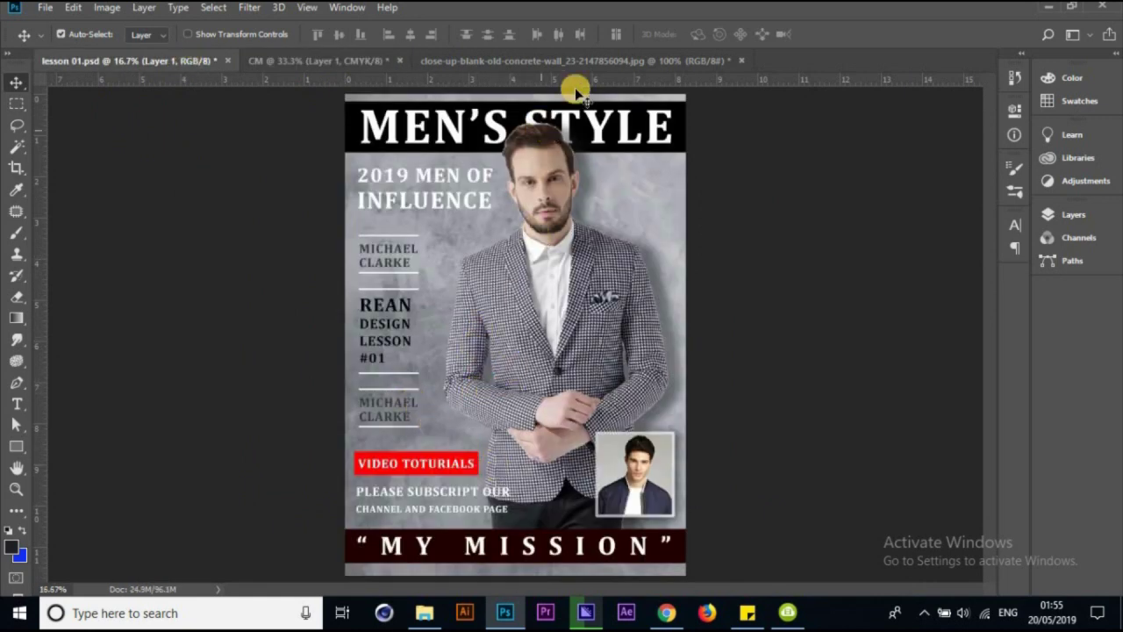
click(586, 61)
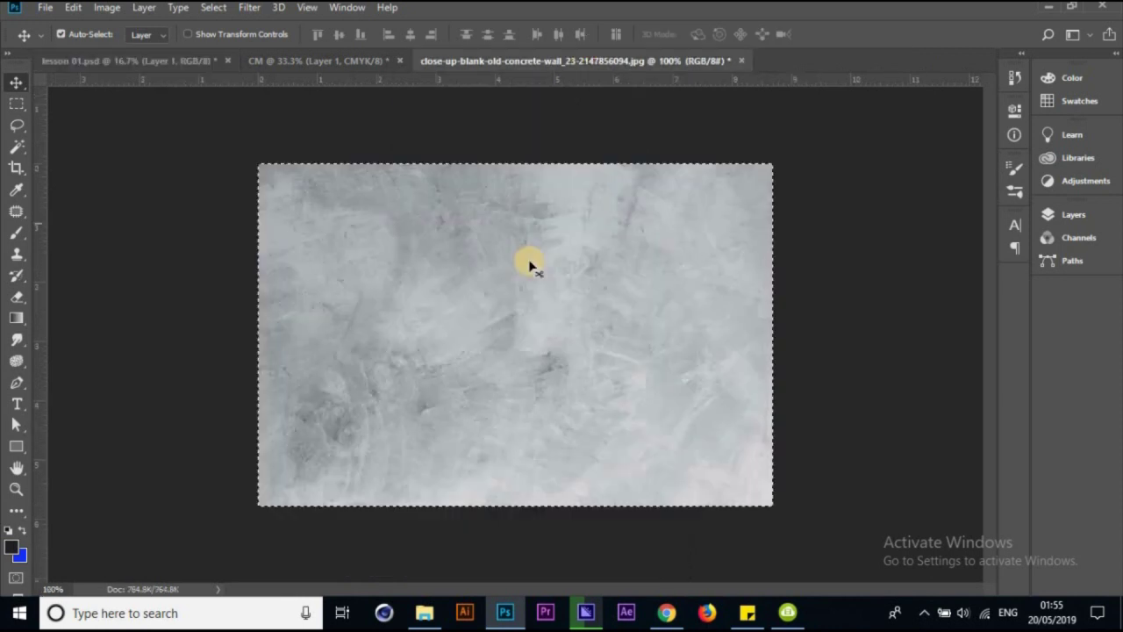
mouse_move(381, 90)
mouse_down()
mouse_move(553, 300)
mouse_move(513, 298)
mouse_move(525, 330)
mouse_move(538, 332)
mouse_move(538, 320)
mouse_up()
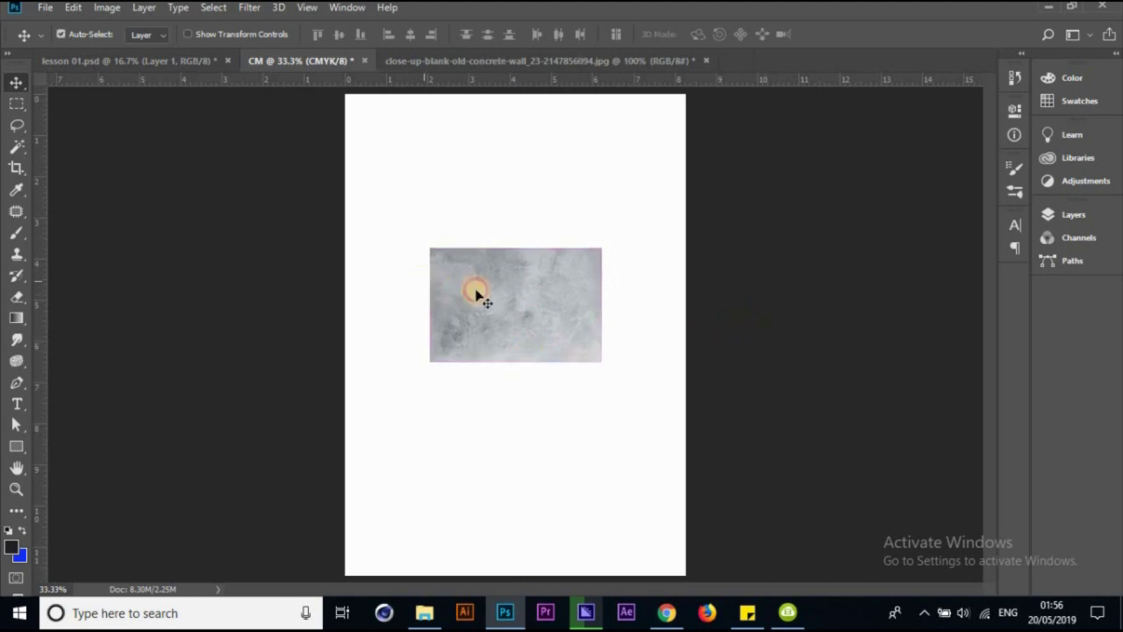
drag(476, 293, 471, 368)
key(ctrl+z)
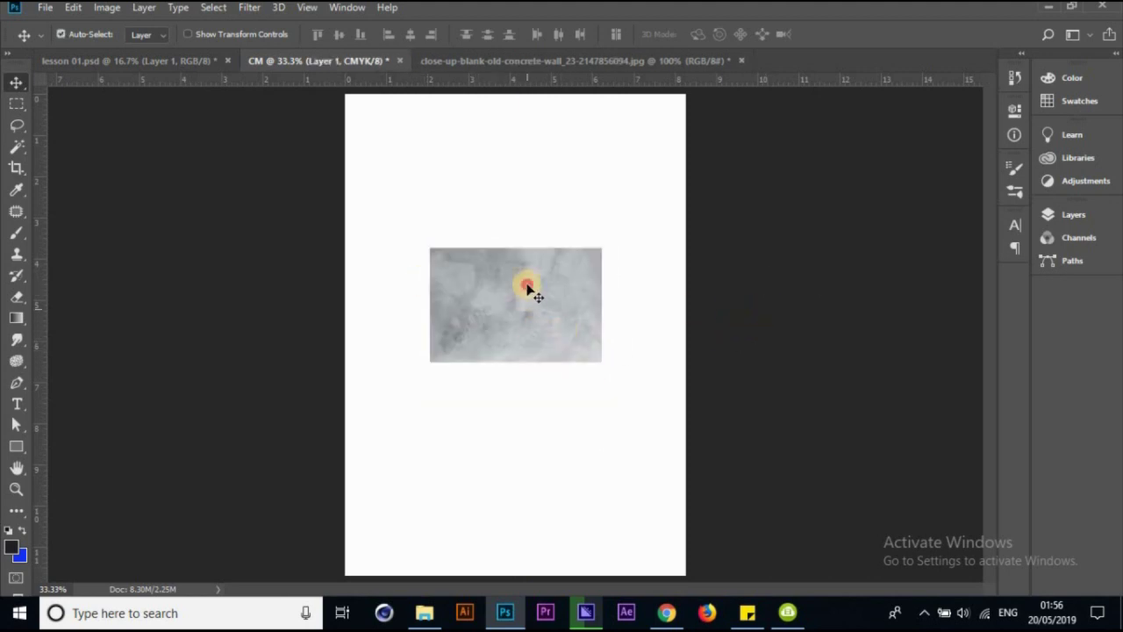
mouse_move(526, 289)
mouse_down()
mouse_move(548, 291)
mouse_move(534, 293)
mouse_move(516, 326)
mouse_up()
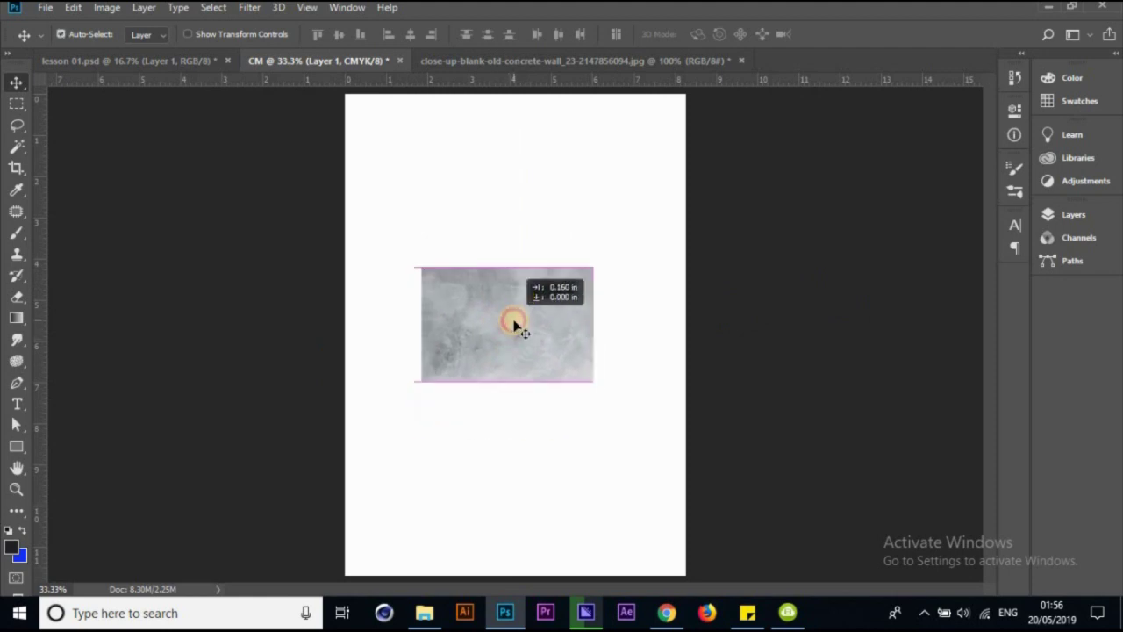
key(ctrl+t)
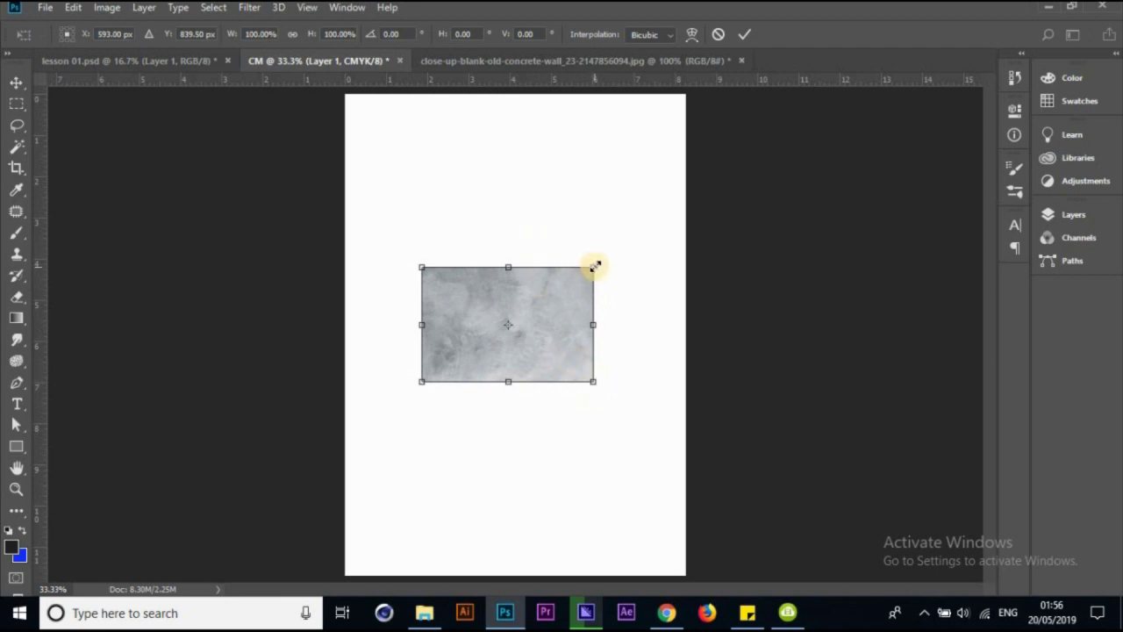
Rotate the concrete layer -90° and scale it to about 317% to fill the CM page
drag(599, 259, 565, 273)
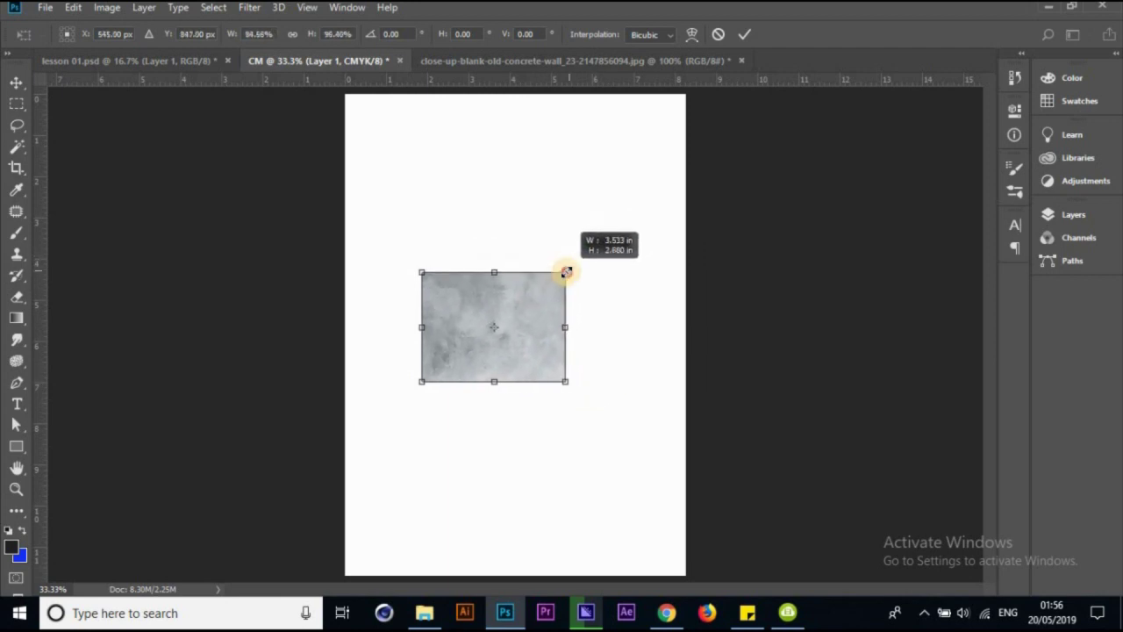
key(ctrl+z)
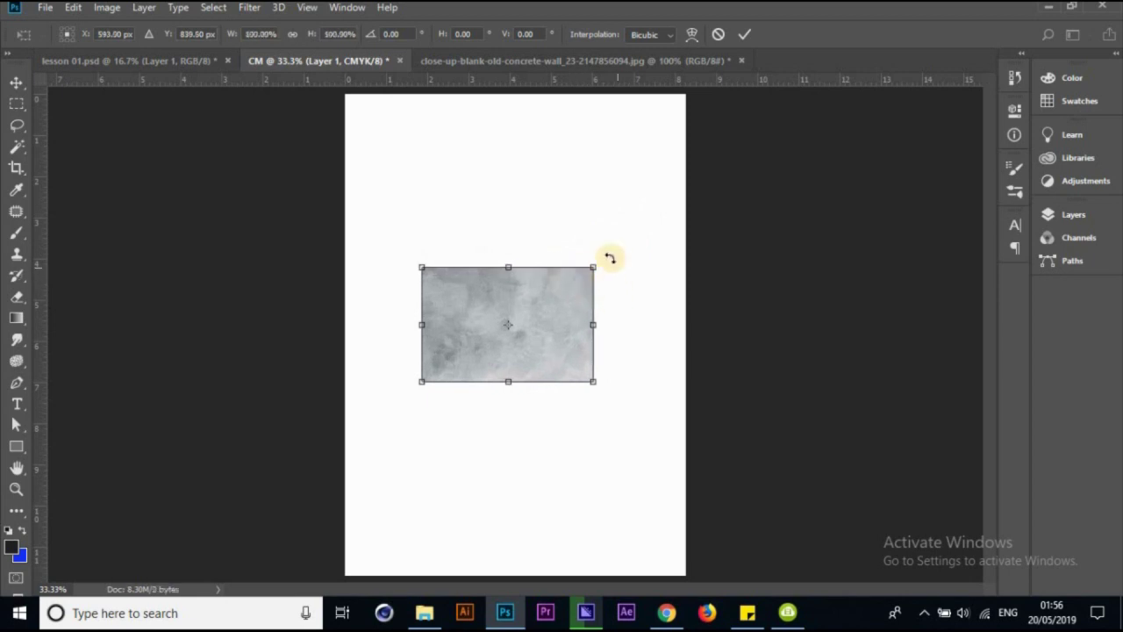
mouse_move(622, 291)
mouse_down()
mouse_move(634, 258)
mouse_move(599, 407)
mouse_move(588, 251)
mouse_move(459, 228)
mouse_move(605, 279)
mouse_move(572, 238)
mouse_move(401, 239)
mouse_move(658, 343)
mouse_move(657, 310)
mouse_move(602, 266)
mouse_move(509, 237)
mouse_move(441, 234)
mouse_move(494, 233)
mouse_move(446, 245)
mouse_move(413, 271)
mouse_move(394, 318)
mouse_move(395, 273)
mouse_move(426, 237)
mouse_move(445, 237)
mouse_up()
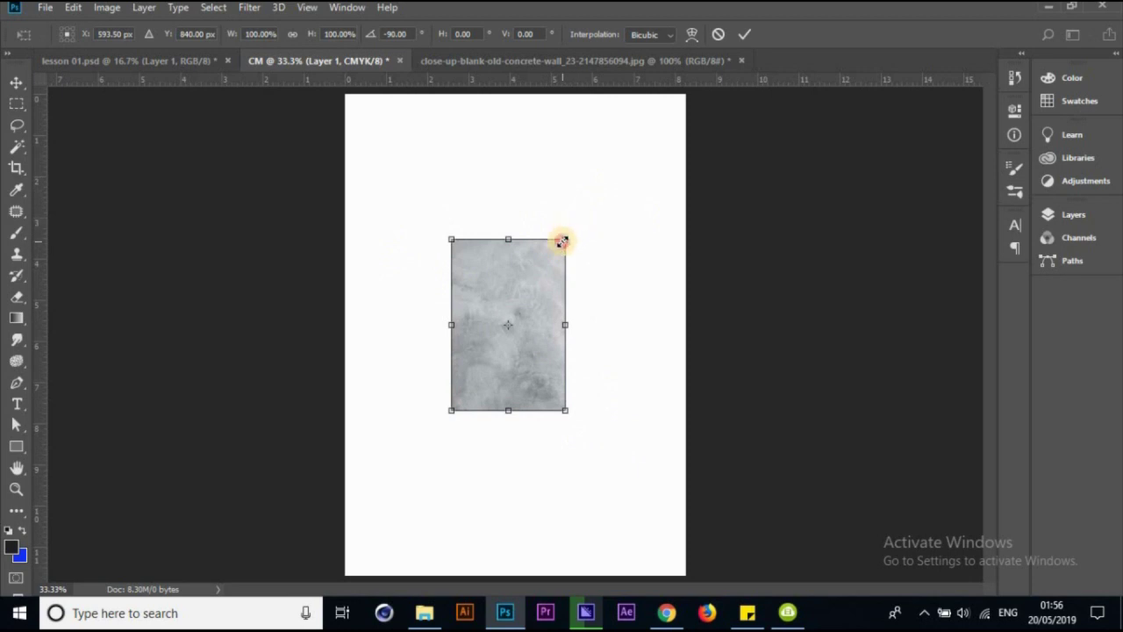
mouse_move(634, 153)
mouse_down()
mouse_move(582, 226)
mouse_move(446, 226)
mouse_move(564, 238)
mouse_move(510, 336)
mouse_move(484, 281)
mouse_move(579, 188)
mouse_move(652, 243)
mouse_move(559, 269)
mouse_move(562, 225)
mouse_move(584, 218)
mouse_move(508, 278)
mouse_move(584, 183)
mouse_move(632, 181)
mouse_move(625, 200)
mouse_move(677, 158)
mouse_move(682, 168)
mouse_move(565, 255)
mouse_move(709, 130)
mouse_move(740, 96)
mouse_move(685, 146)
mouse_move(735, 75)
mouse_move(717, 88)
mouse_move(723, 79)
mouse_up()
mouse_move(587, 230)
mouse_down()
mouse_move(574, 231)
mouse_move(572, 271)
mouse_move(547, 306)
mouse_up()
key(Return)
click(186, 60)
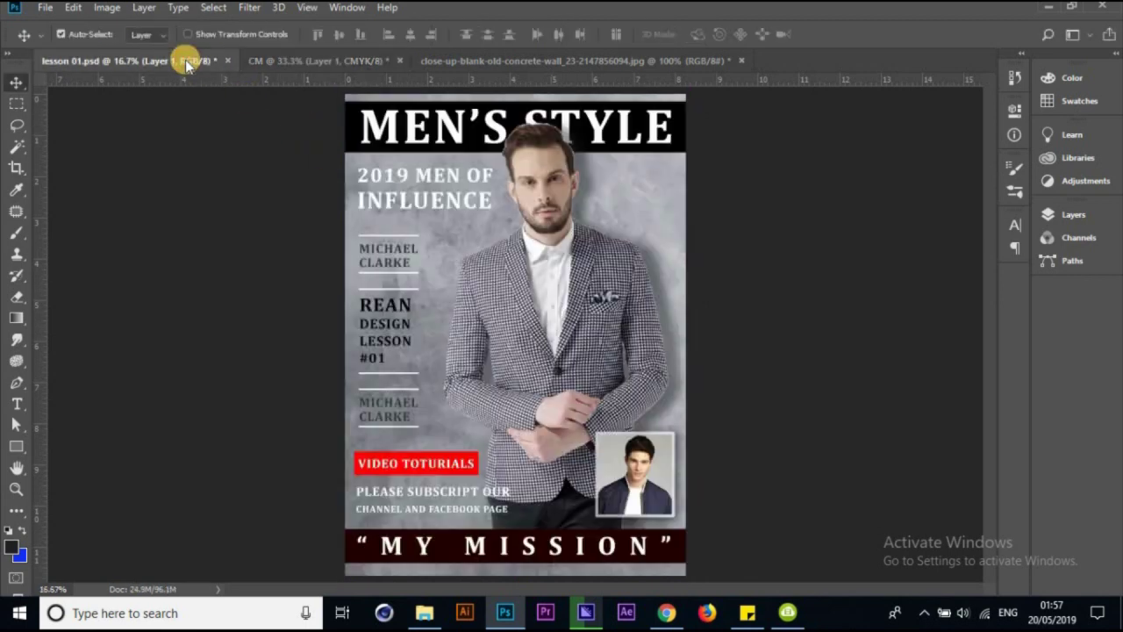
Compare CM with the reference cover and nudge the concrete to cover the page edge to edge
click(581, 61)
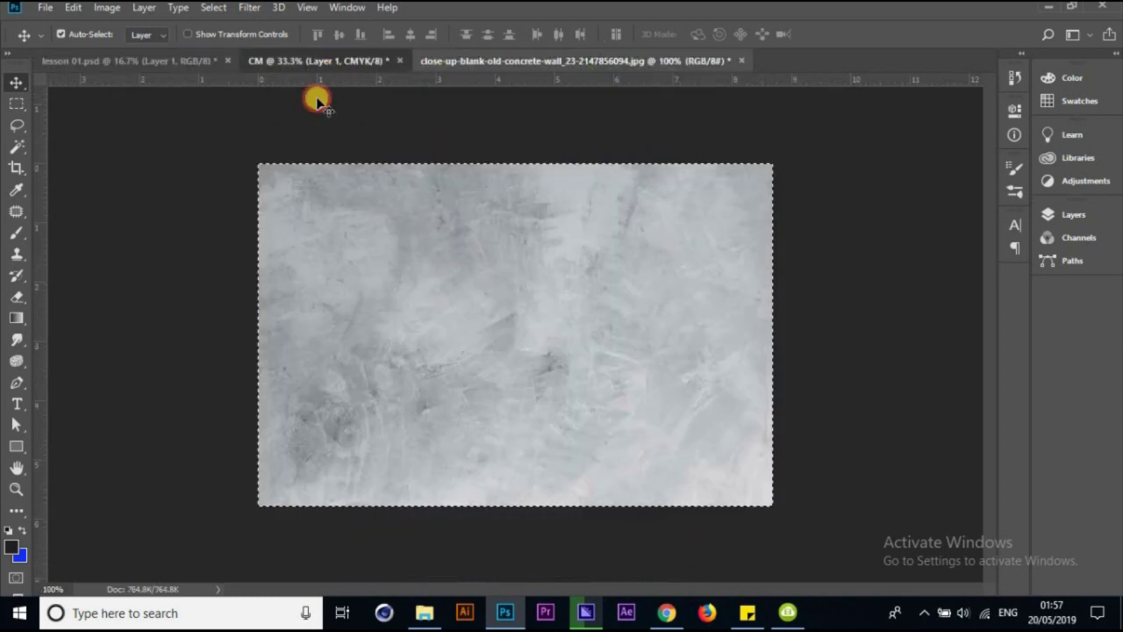
click(307, 60)
click(188, 61)
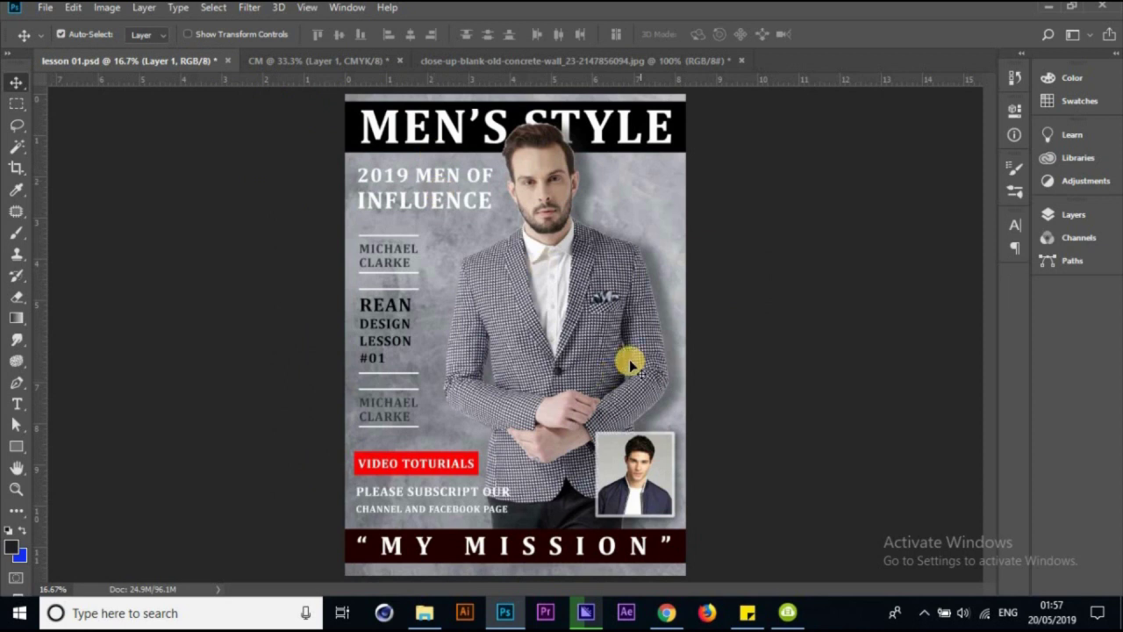
click(352, 61)
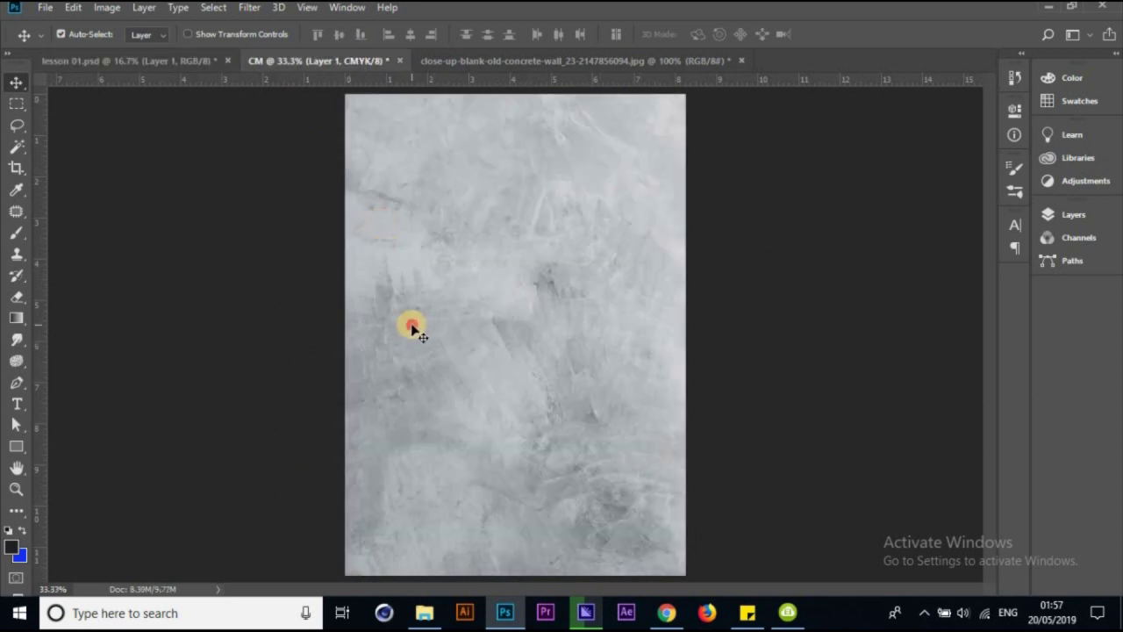
drag(434, 304, 425, 325)
click(161, 60)
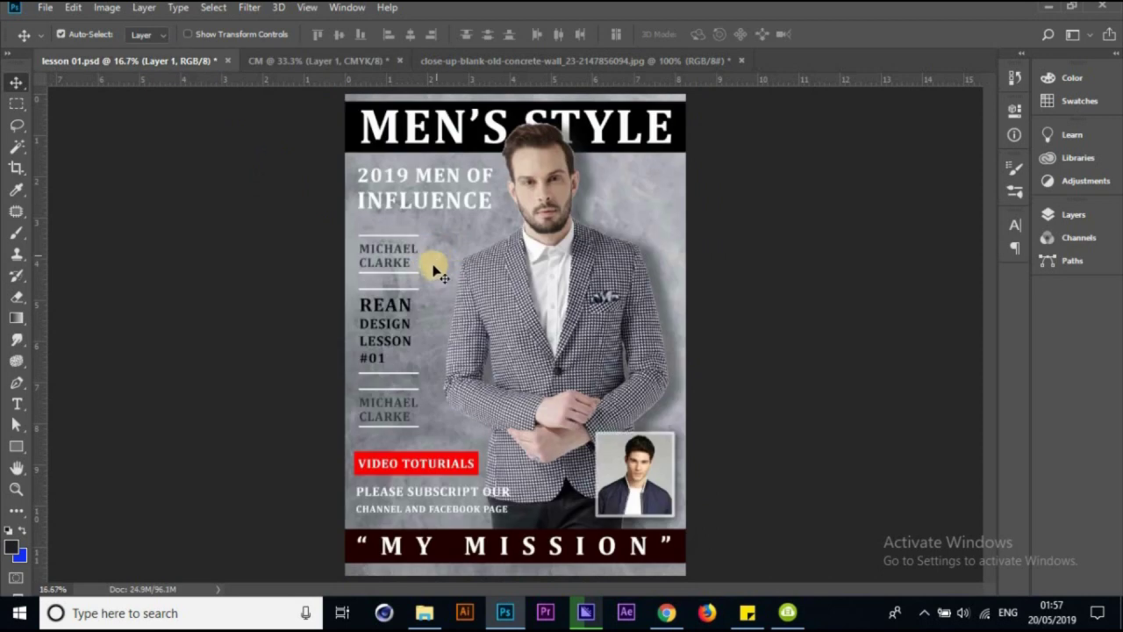
click(373, 62)
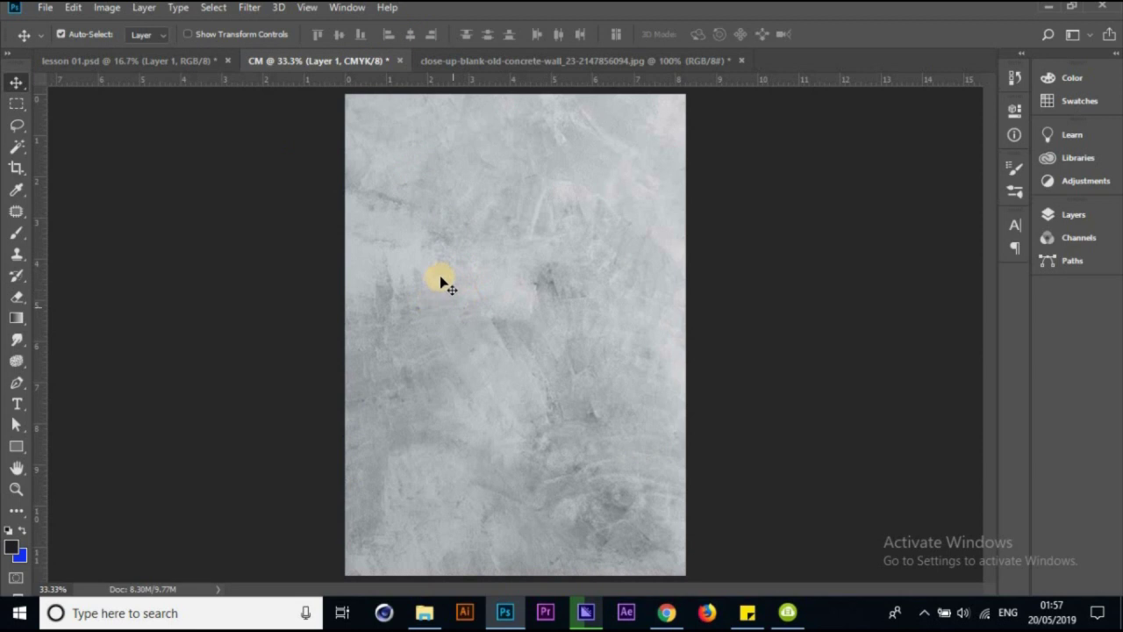
drag(527, 323, 481, 323)
drag(472, 324, 434, 275)
Apply a Curves adjustment mapping input 40% to output 51% on the concrete layer
key(ctrl+m)
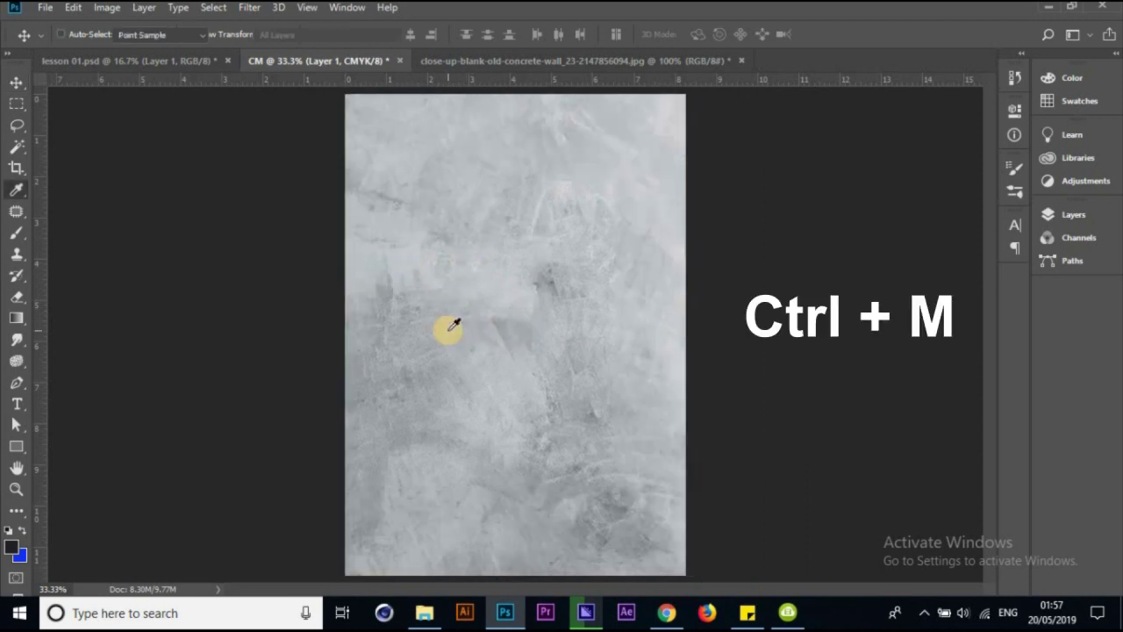
drag(762, 68, 828, 57)
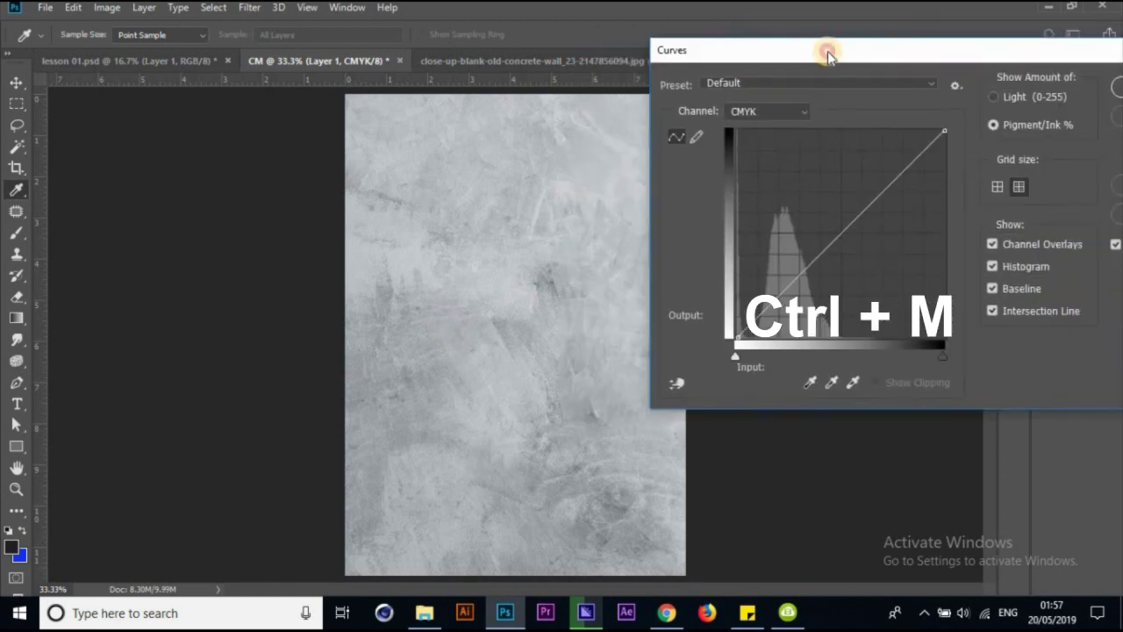
drag(830, 236, 789, 198)
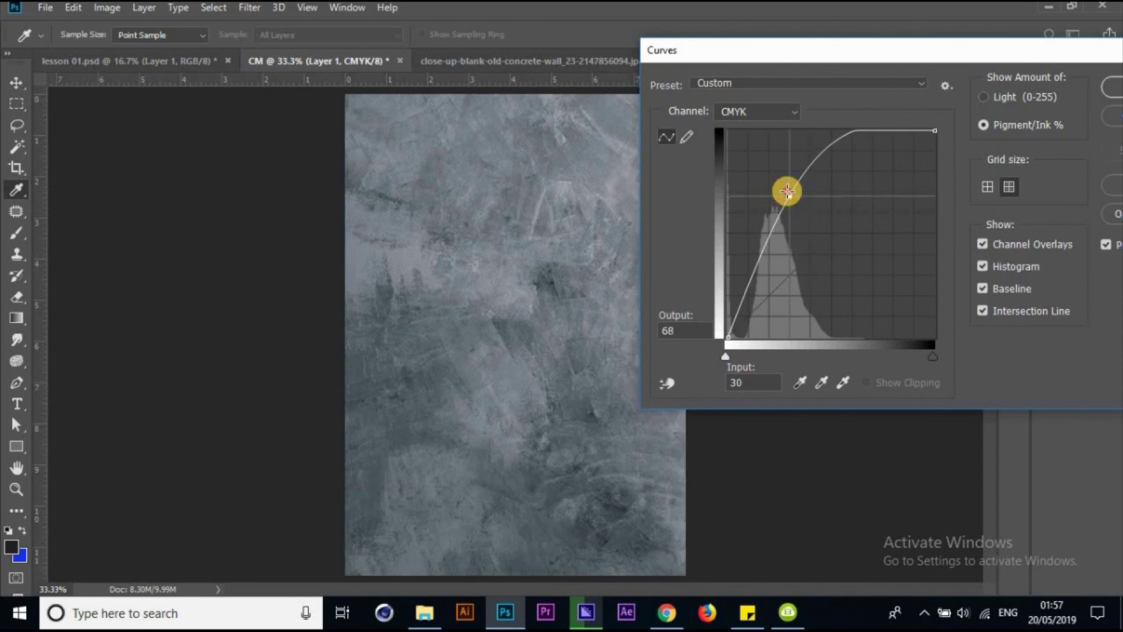
mouse_move(787, 192)
mouse_down()
mouse_move(858, 277)
mouse_move(810, 231)
mouse_up()
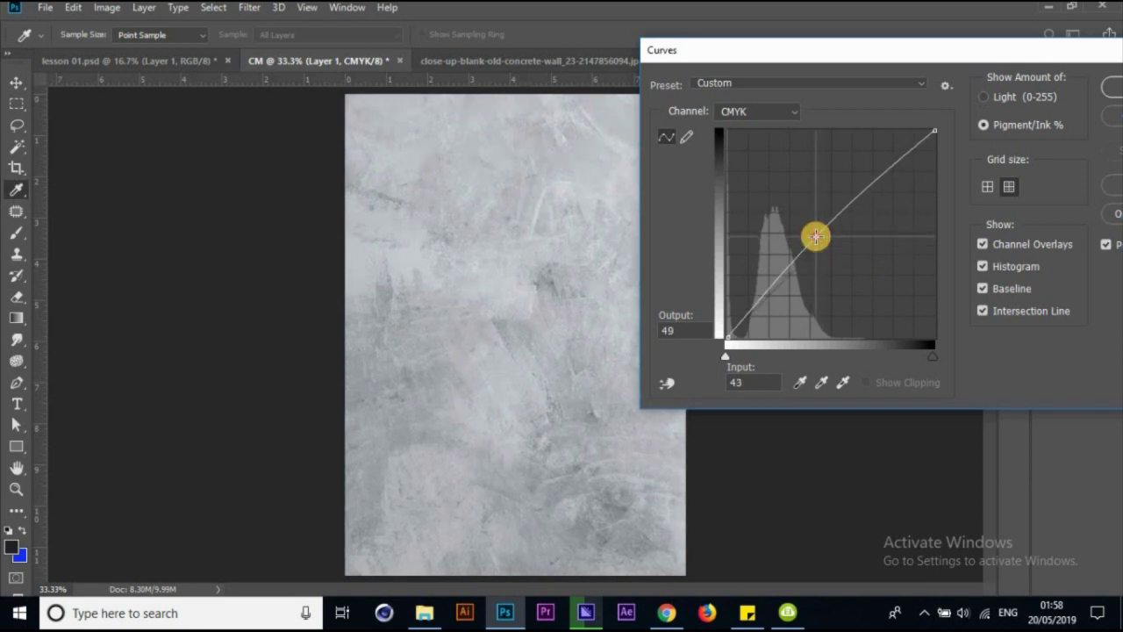
mouse_move(878, 50)
mouse_down()
mouse_move(694, 55)
mouse_move(729, 55)
mouse_up()
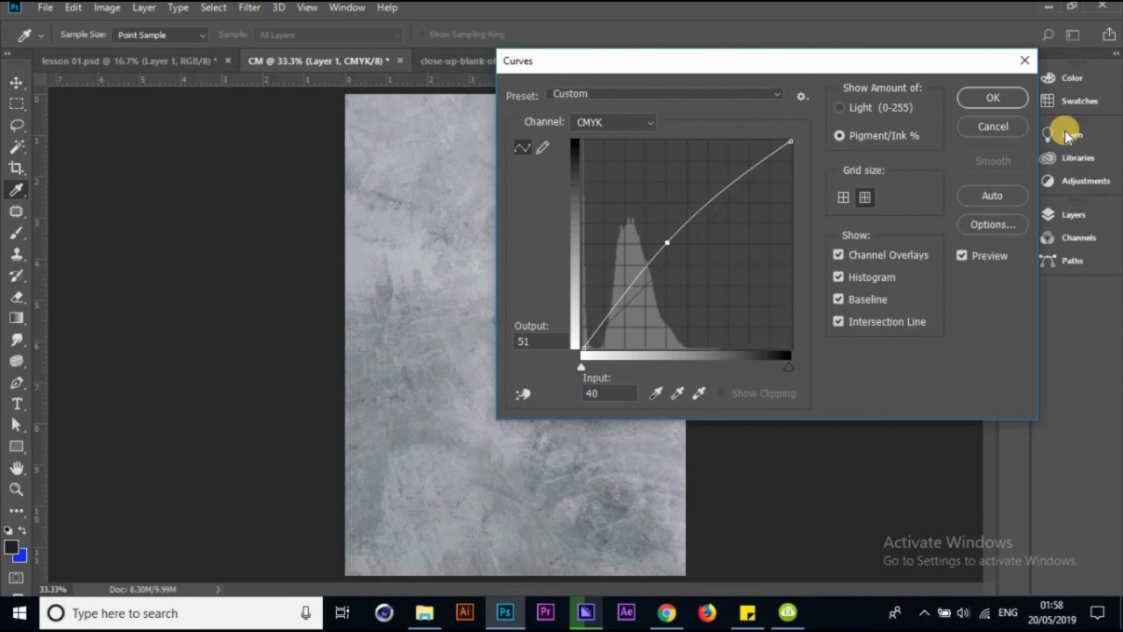
click(1001, 99)
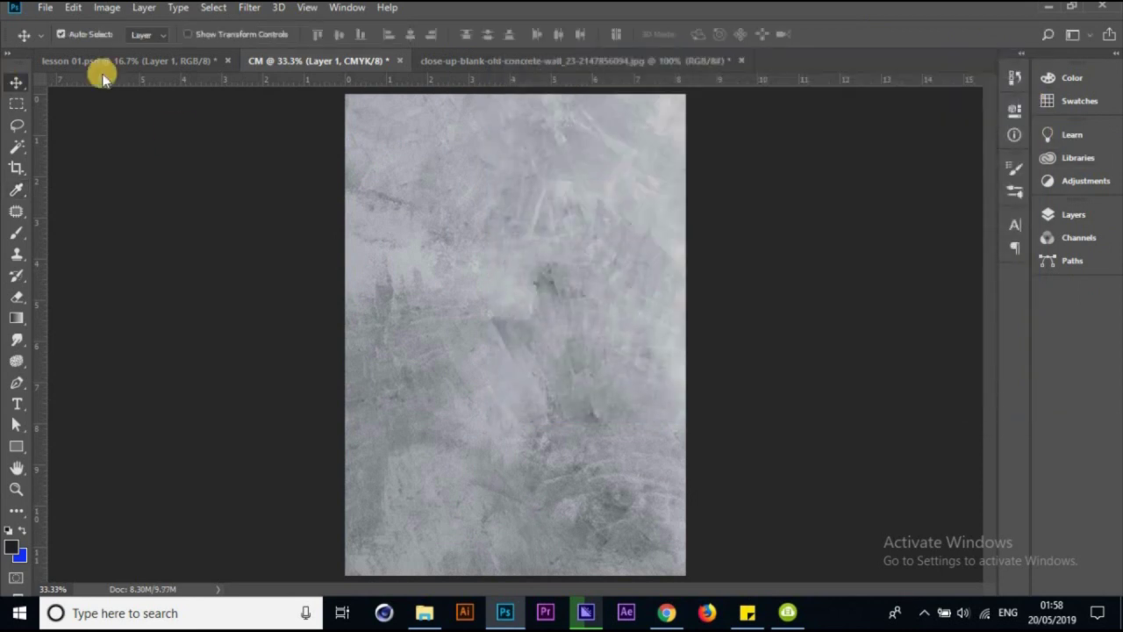
Zoom and pan the lesson 01 cover to inspect the model's jacket and MICHAEL CLARKE text
click(166, 64)
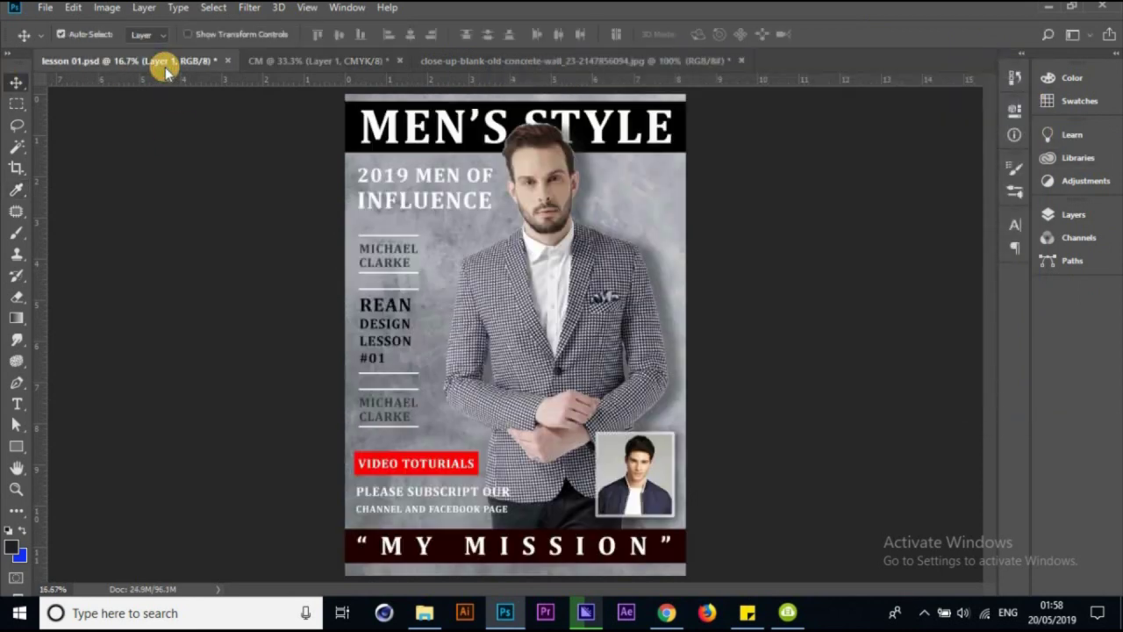
click(344, 63)
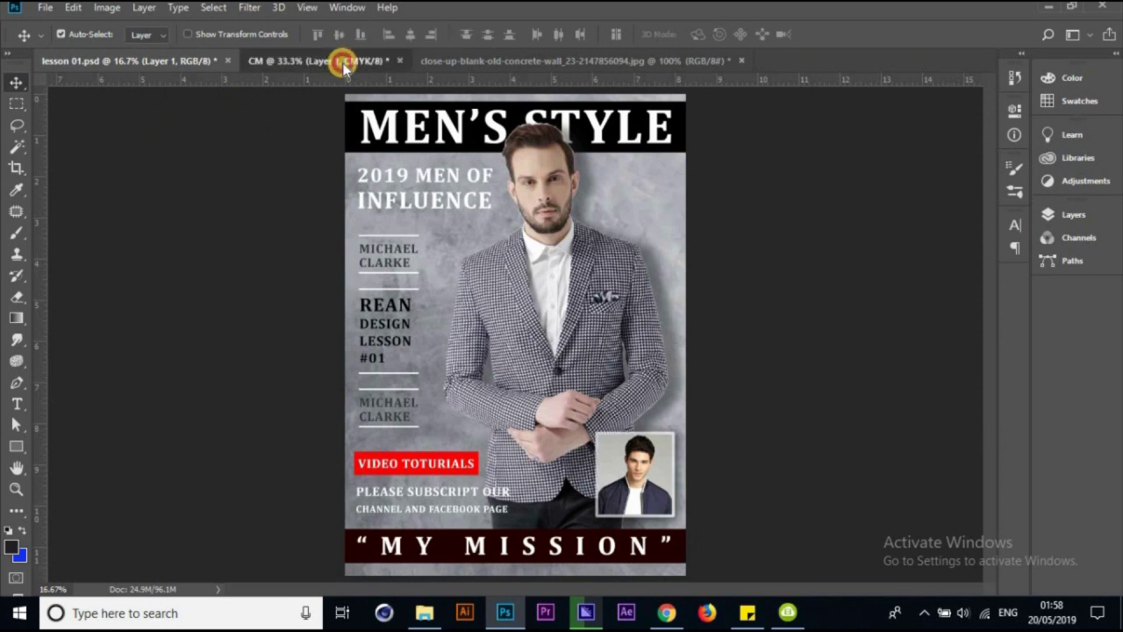
click(158, 60)
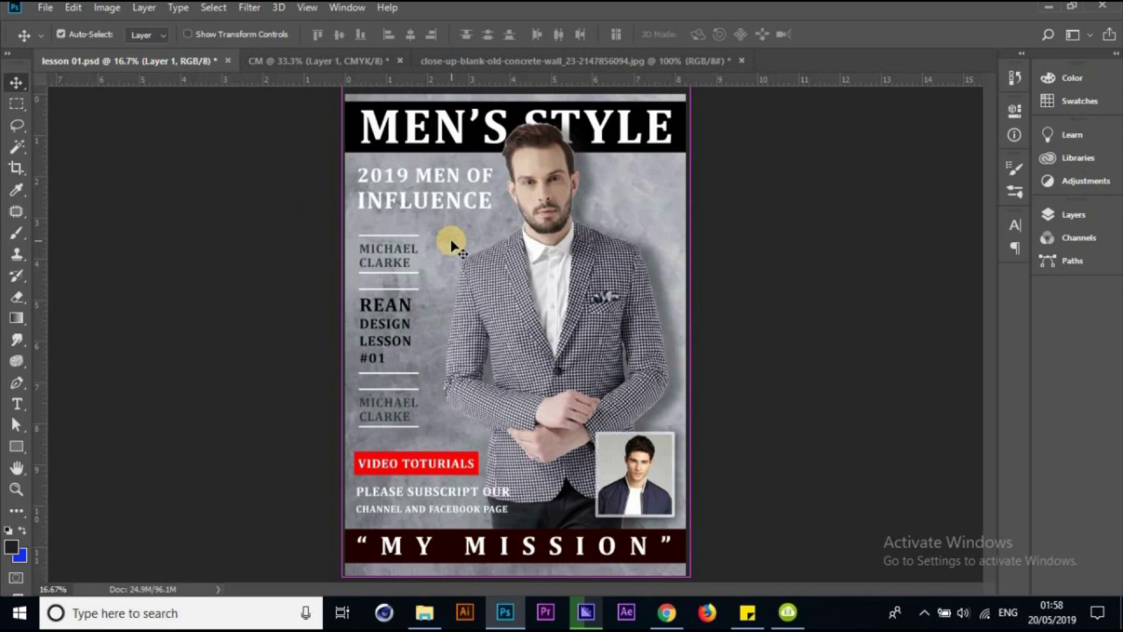
key(ctrl+plus)
key(ctrl+plus)
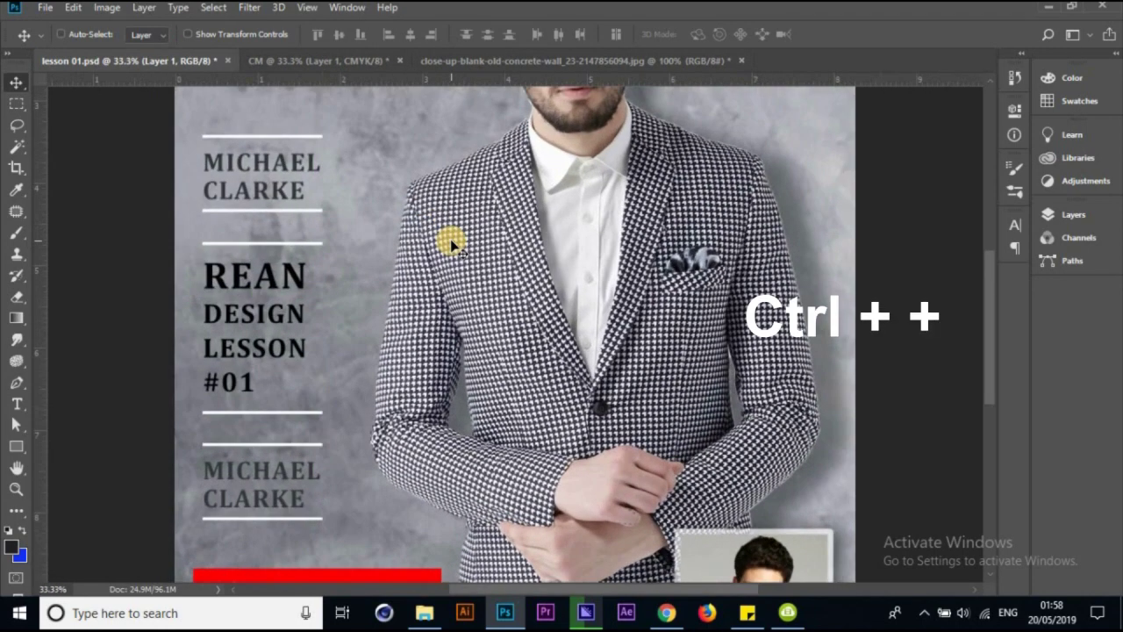
key(ctrl+plus)
scroll(453, 249, up, 1)
scroll(454, 248, down, 2)
scroll(453, 248, up, 1)
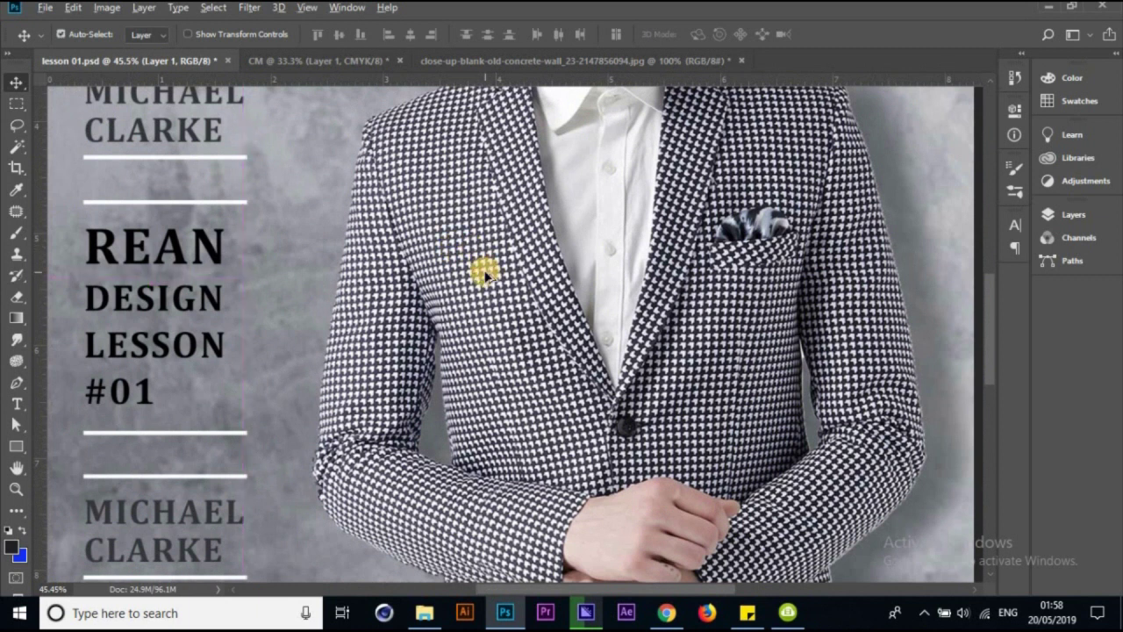
scroll(486, 275, down, 1)
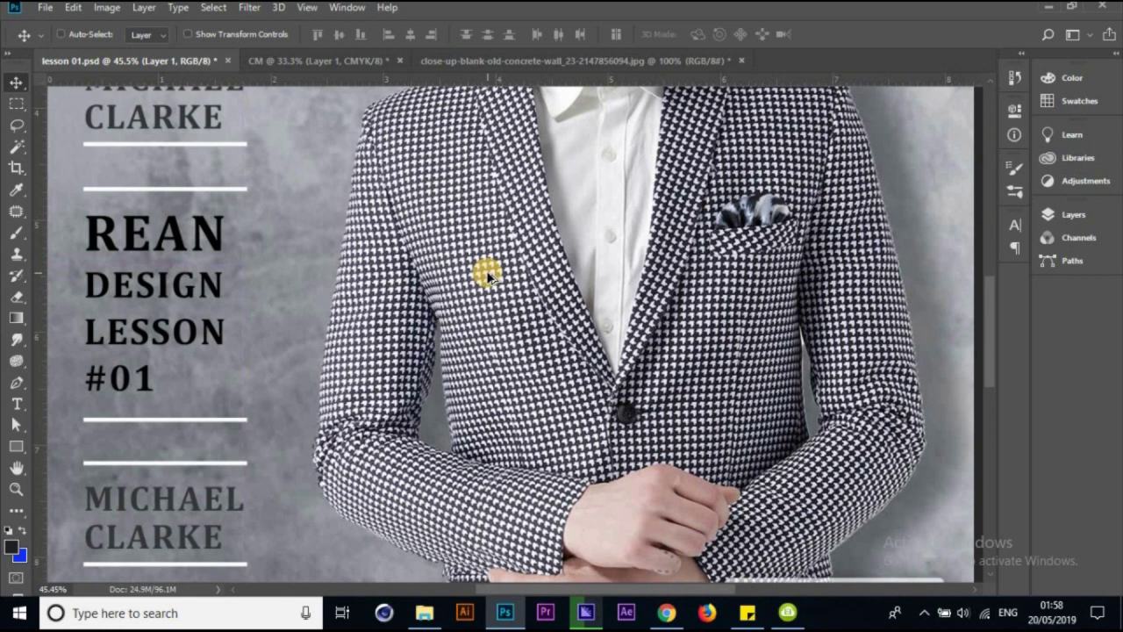
scroll(487, 275, up, 1)
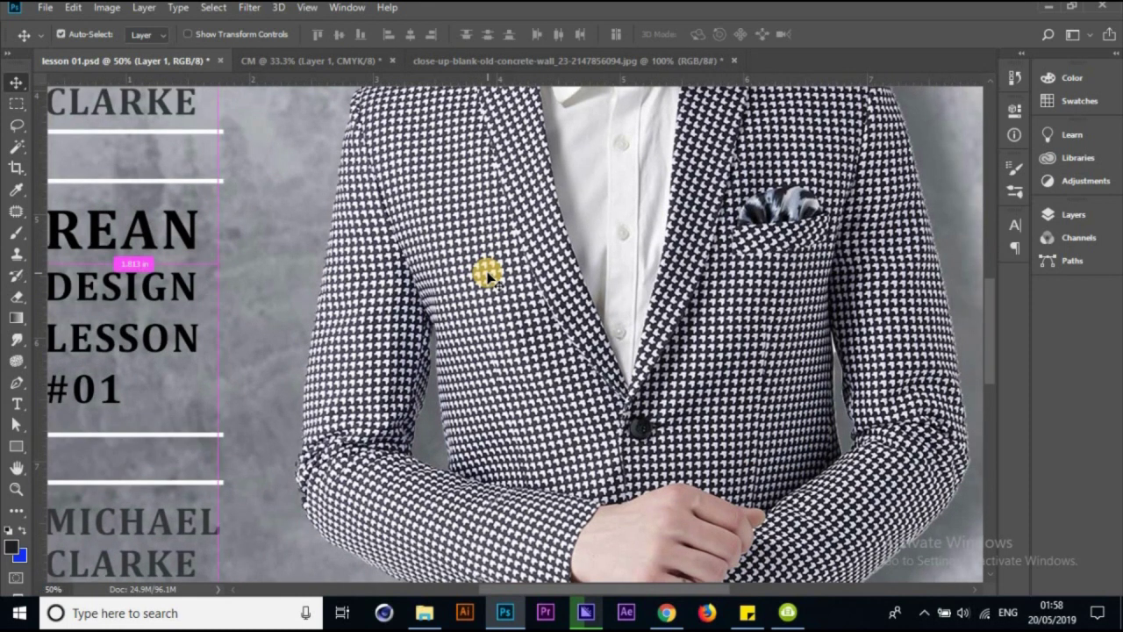
key(ctrl+minus)
key(ctrl+minus)
key(ctrl+minus)
key(ctrl+minus)
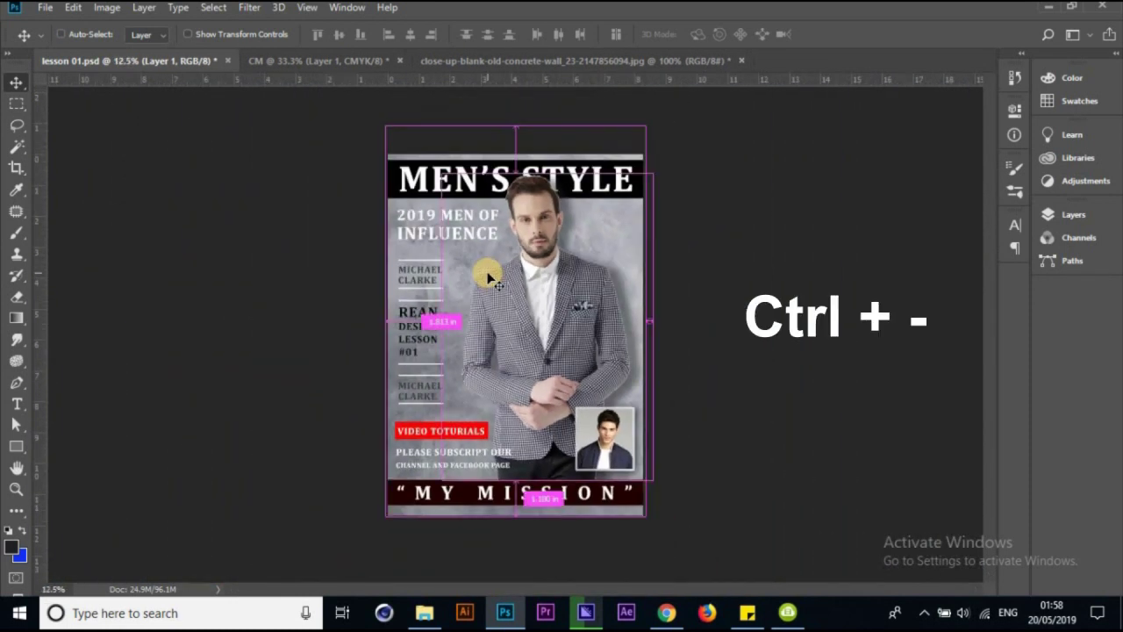
key(ctrl+plus)
key(ctrl+plus)
key(ctrl+plus)
key(ctrl+plus)
key(ctrl+plus)
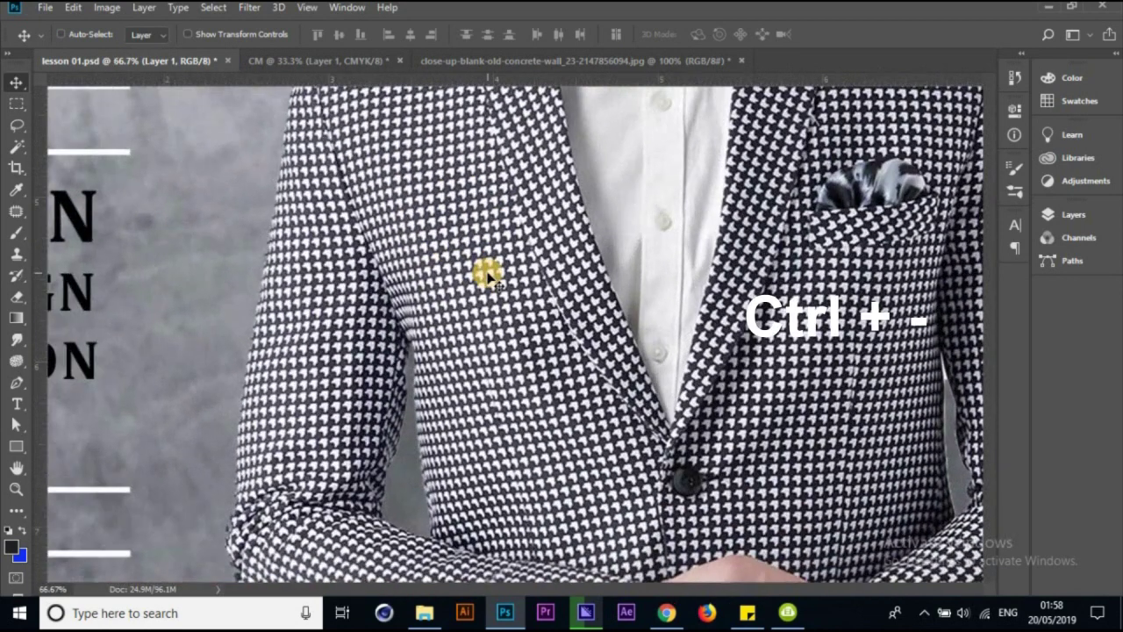
drag(393, 228, 594, 439)
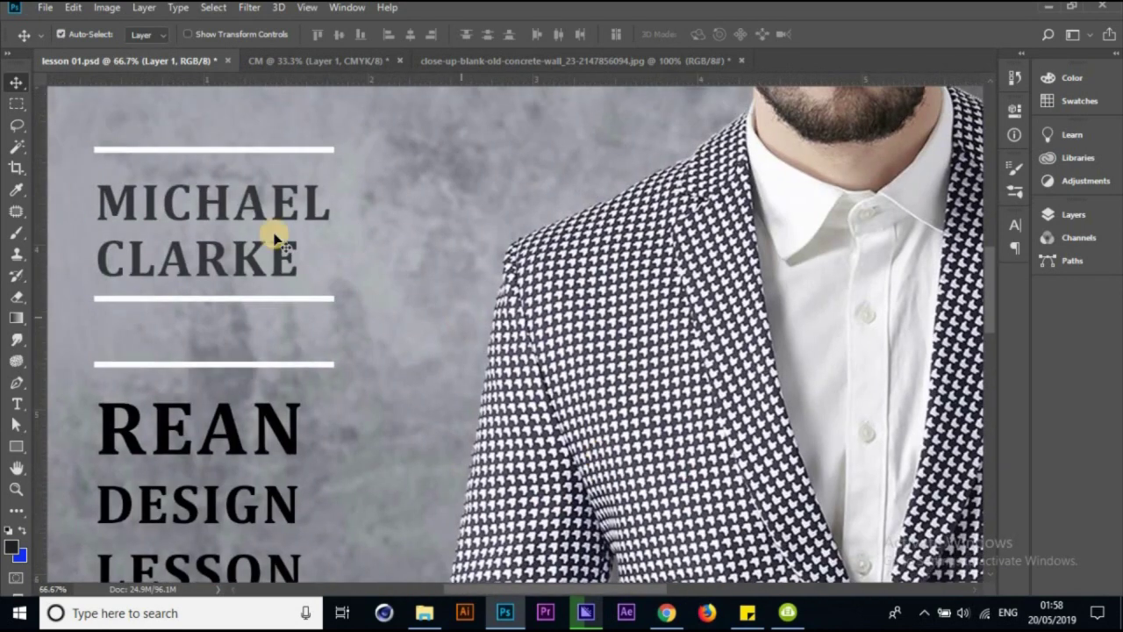
Zoom in to inspect the CM concrete texture, then zoom back out to the full page
key(ctrl+Tab)
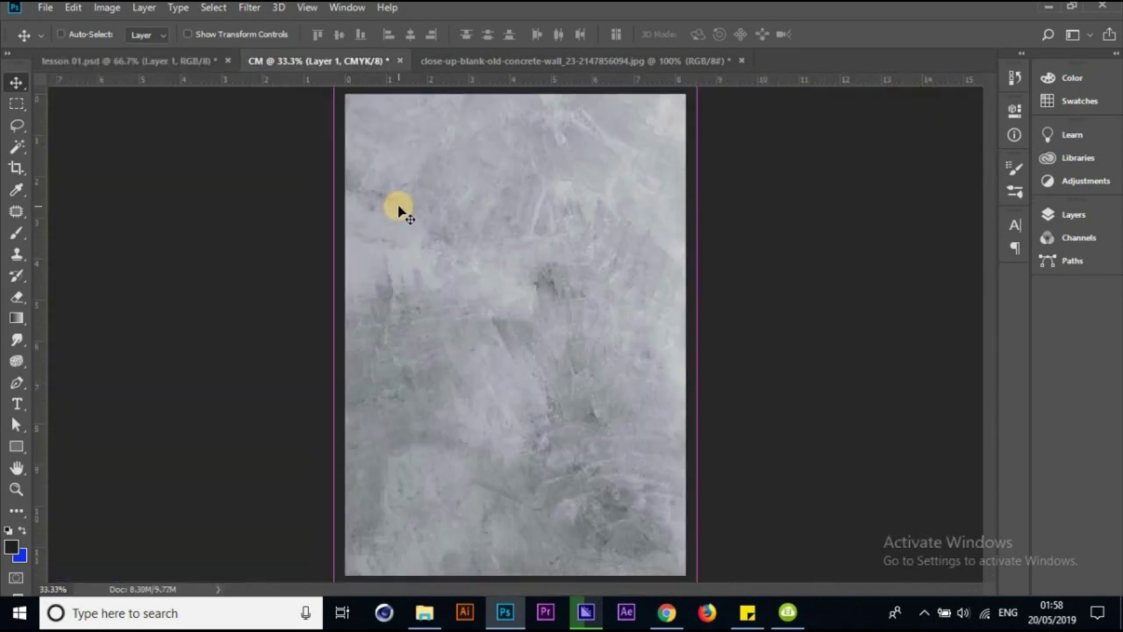
key(ctrl+plus)
key(ctrl+plus)
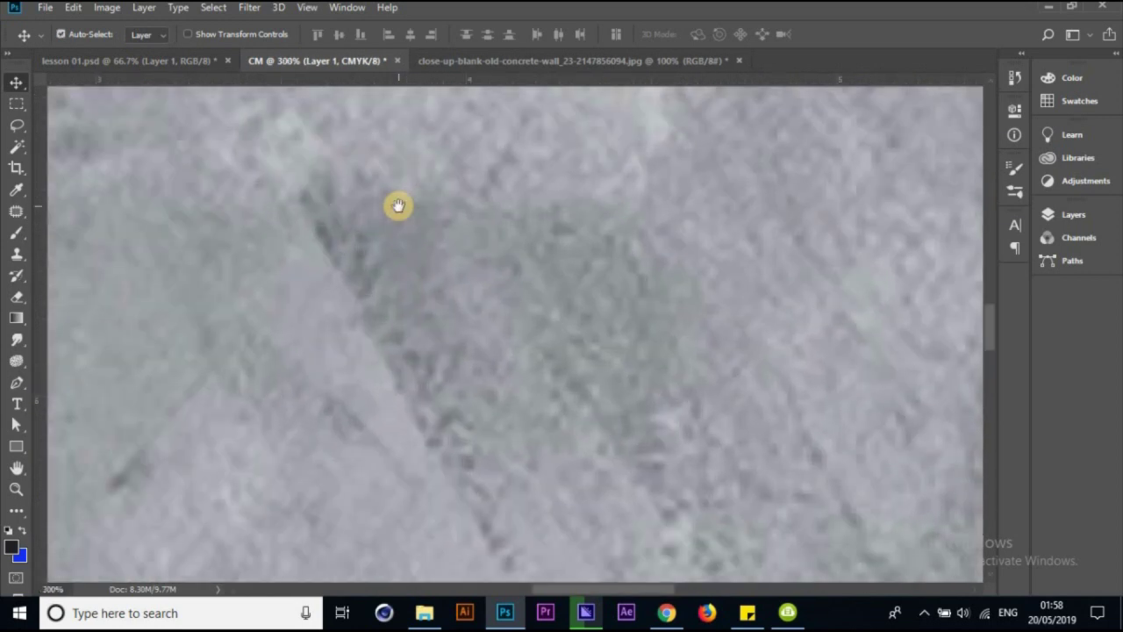
key(ctrl+plus)
drag(602, 376, 702, 303)
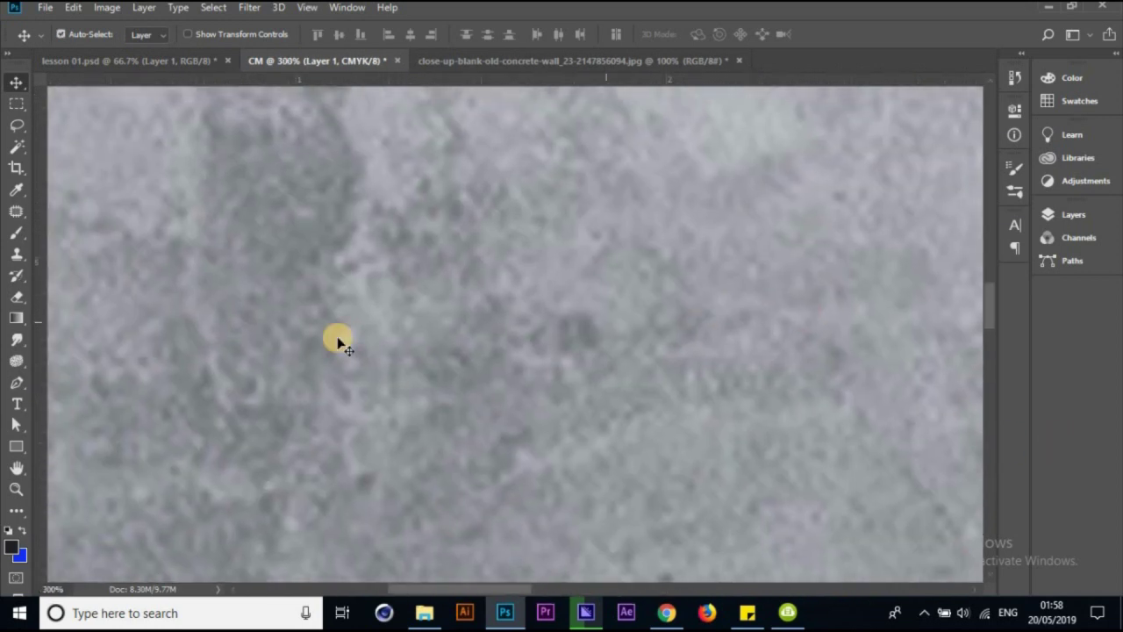
key(ctrl+minus)
key(ctrl+minus)
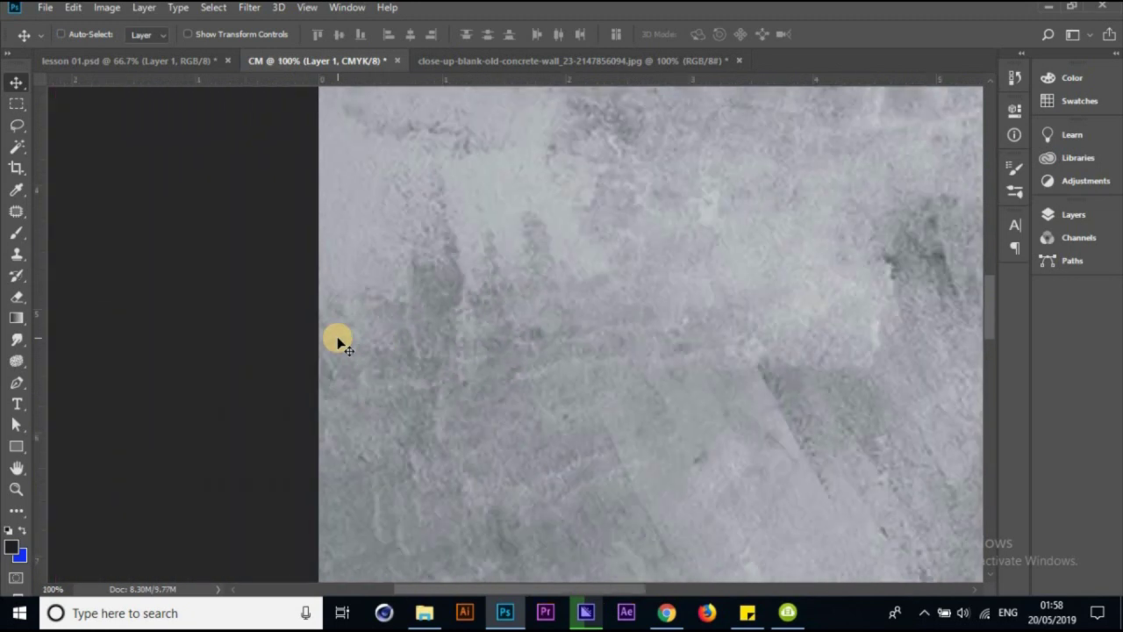
drag(337, 337, 114, 60)
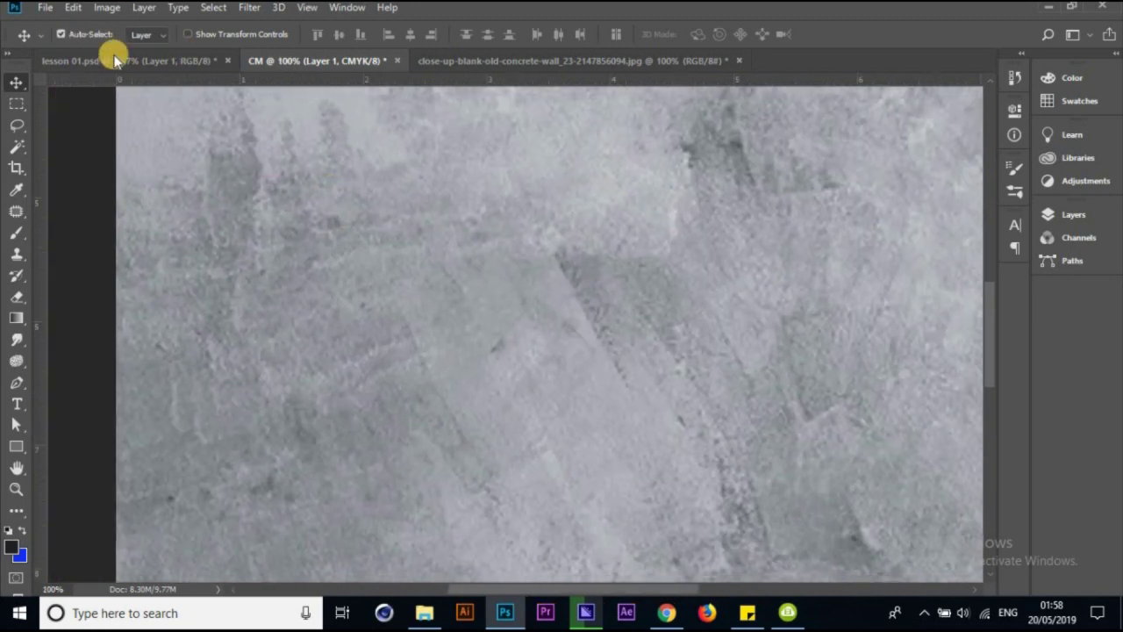
click(114, 60)
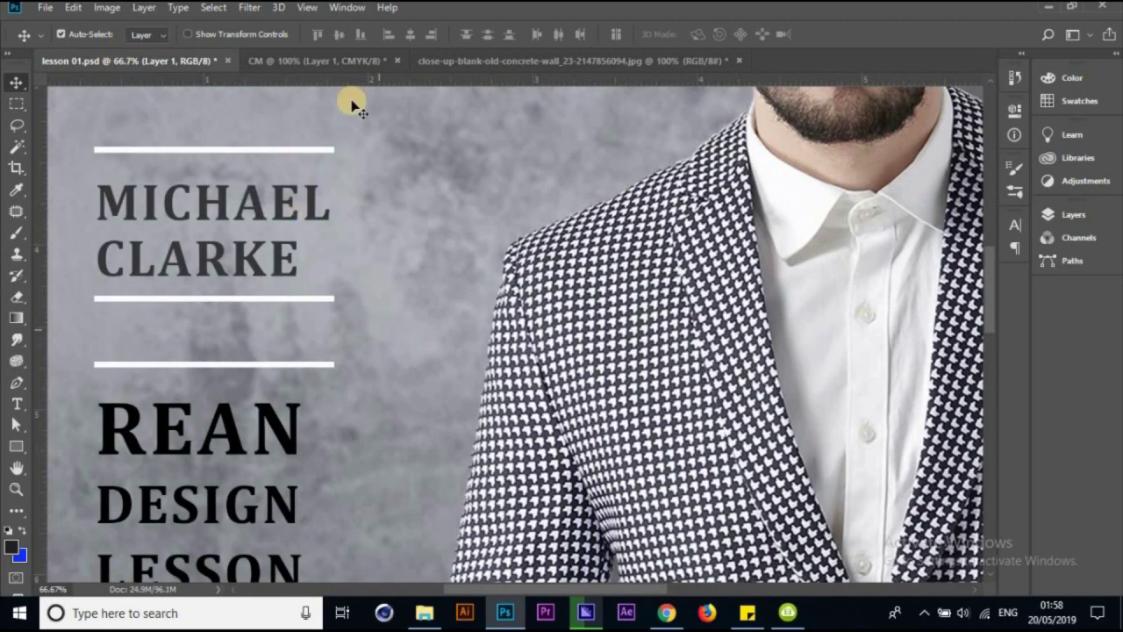
click(329, 75)
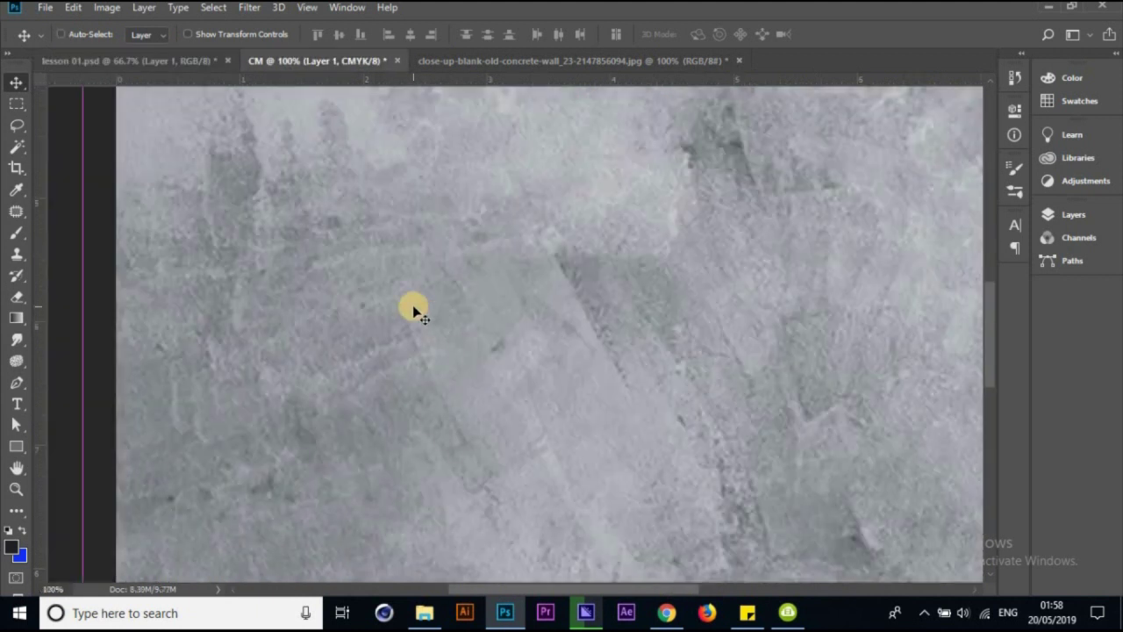
key(ctrl+minus)
key(ctrl+minus)
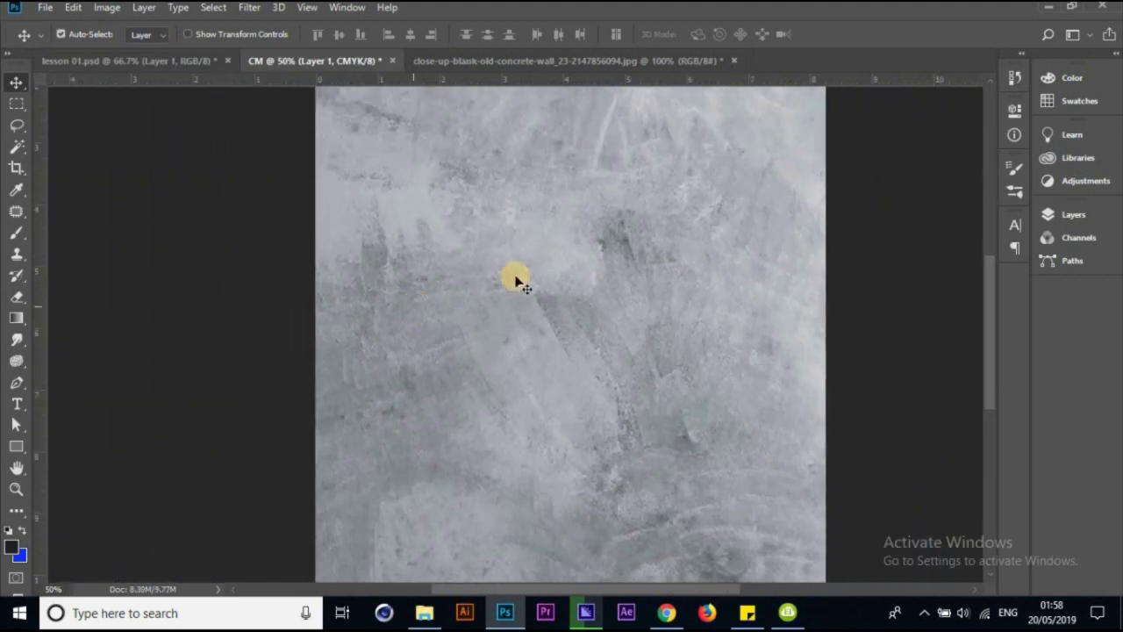
drag(413, 311, 467, 298)
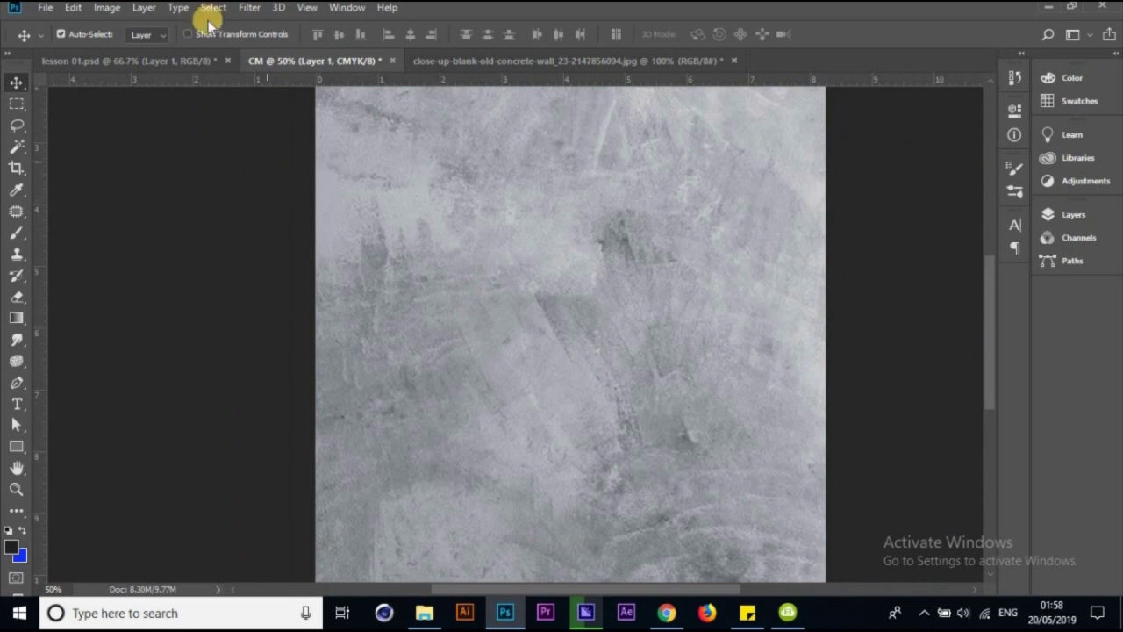
Apply a 1.5-pixel radius Gaussian Blur to the CM concrete texture
click(248, 7)
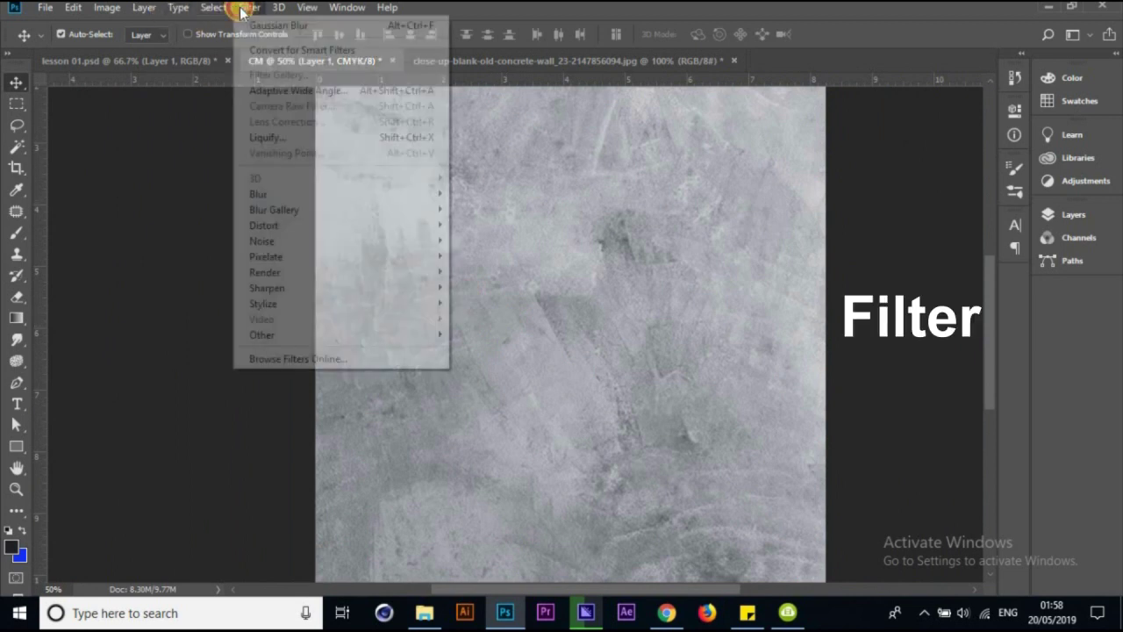
mouse_move(342, 194)
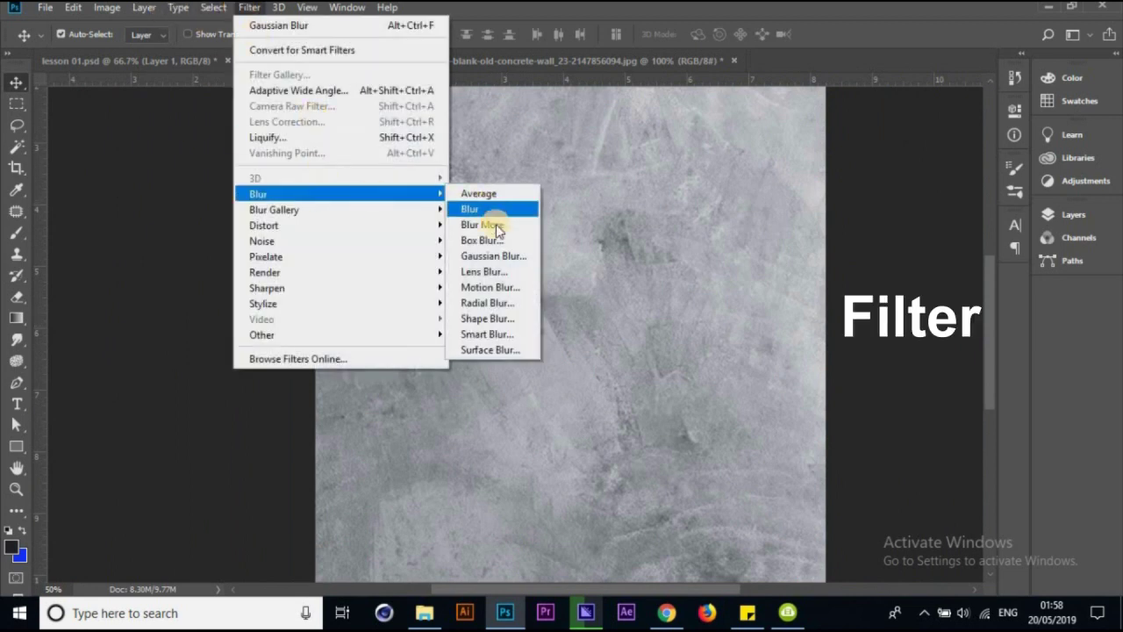
click(525, 256)
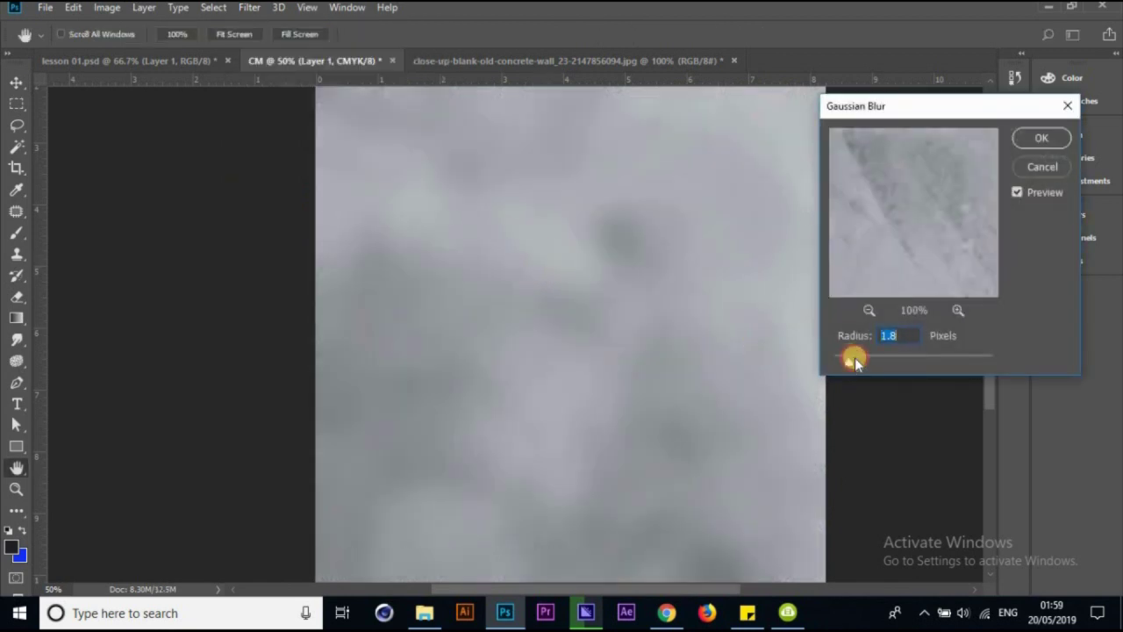
mouse_move(849, 361)
mouse_down()
mouse_move(887, 360)
mouse_move(838, 361)
mouse_move(980, 355)
mouse_move(854, 362)
mouse_up()
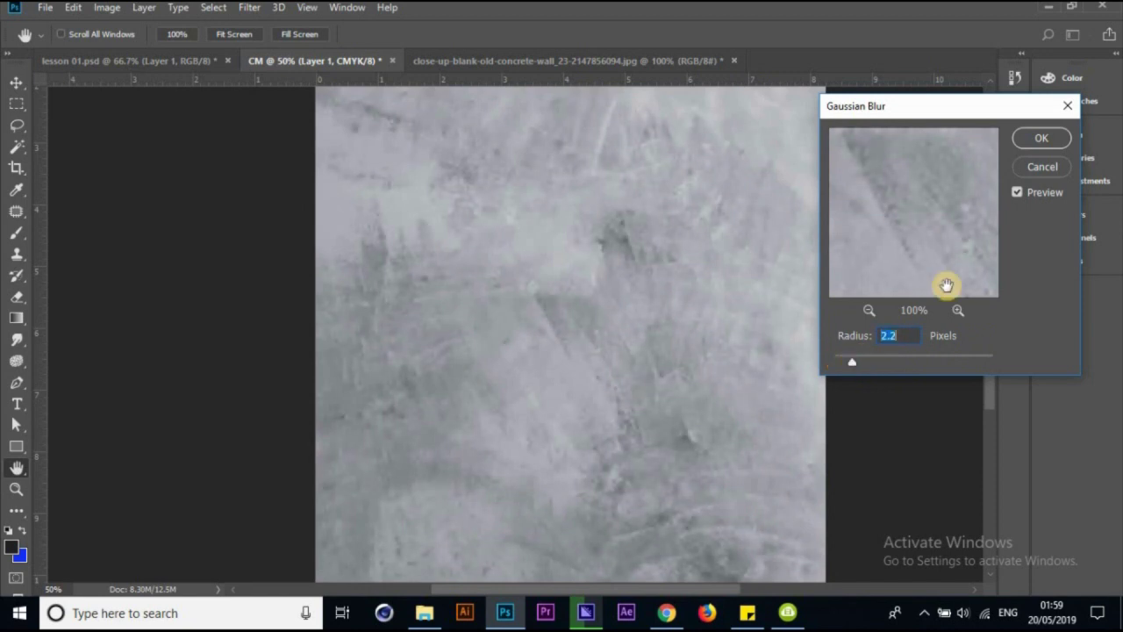
click(1017, 192)
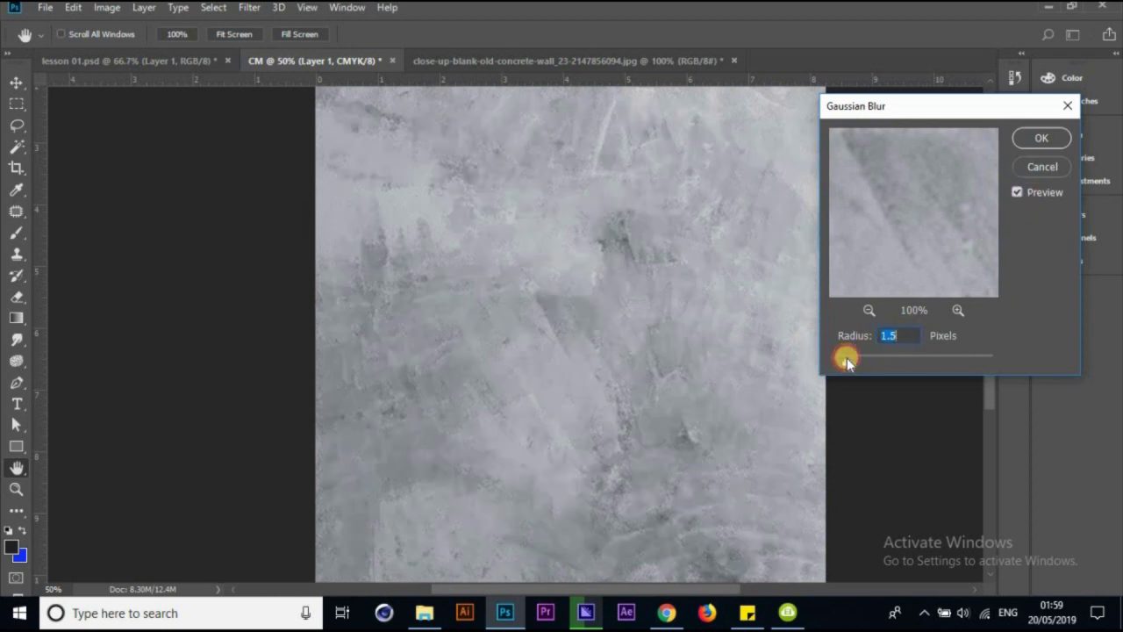
click(1036, 138)
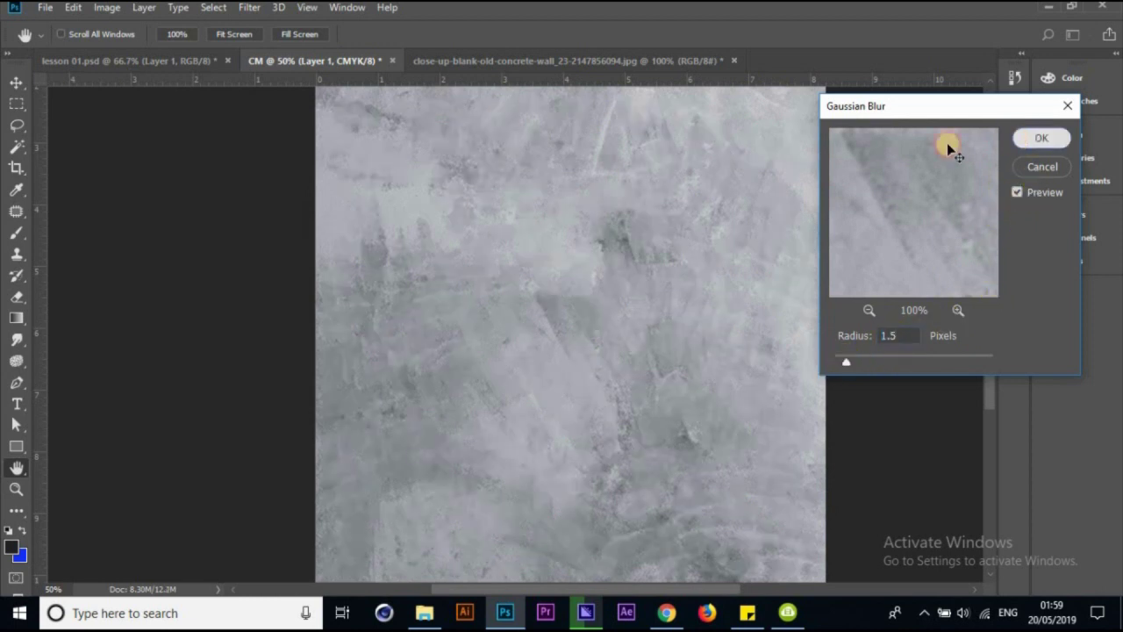
click(214, 60)
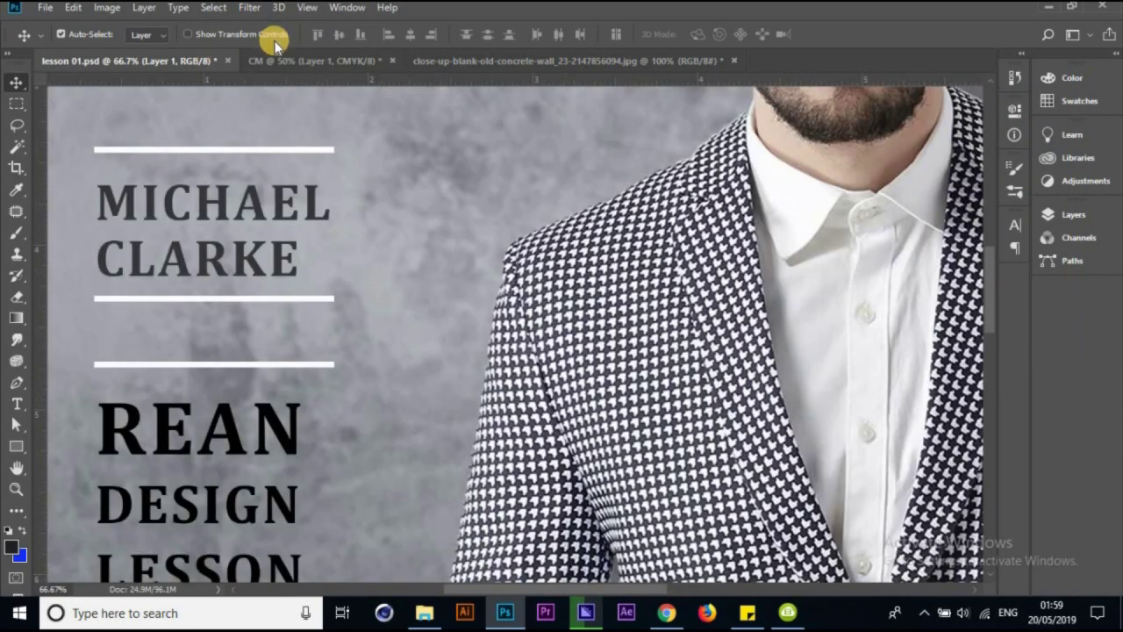
key(ctrl+minus)
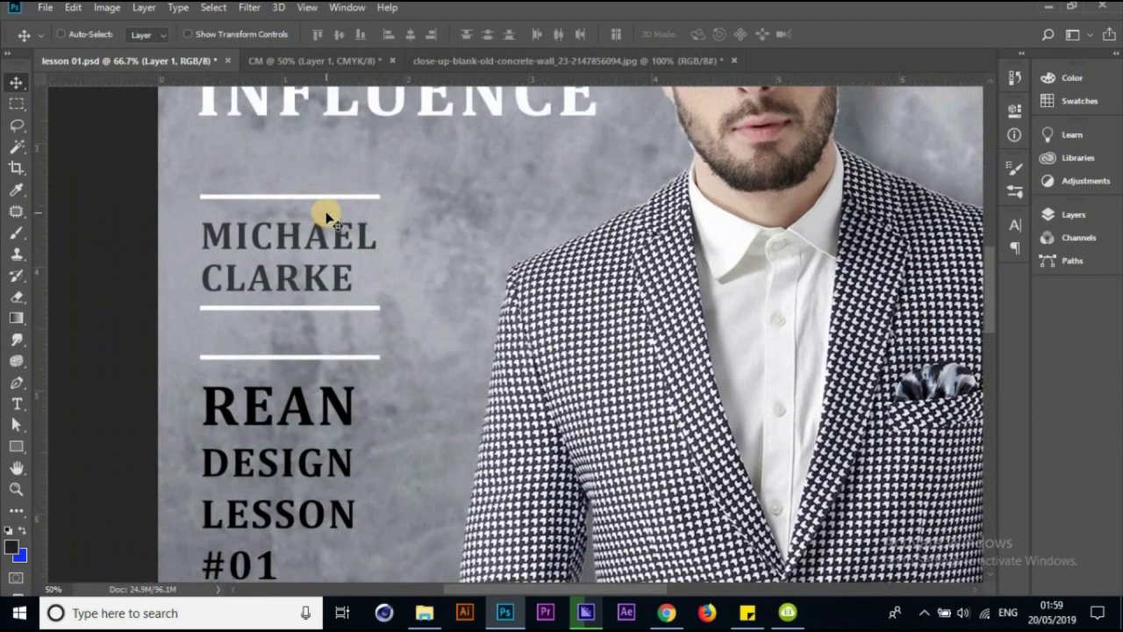
key(ctrl+minus)
key(ctrl+minus)
key(ctrl+minus)
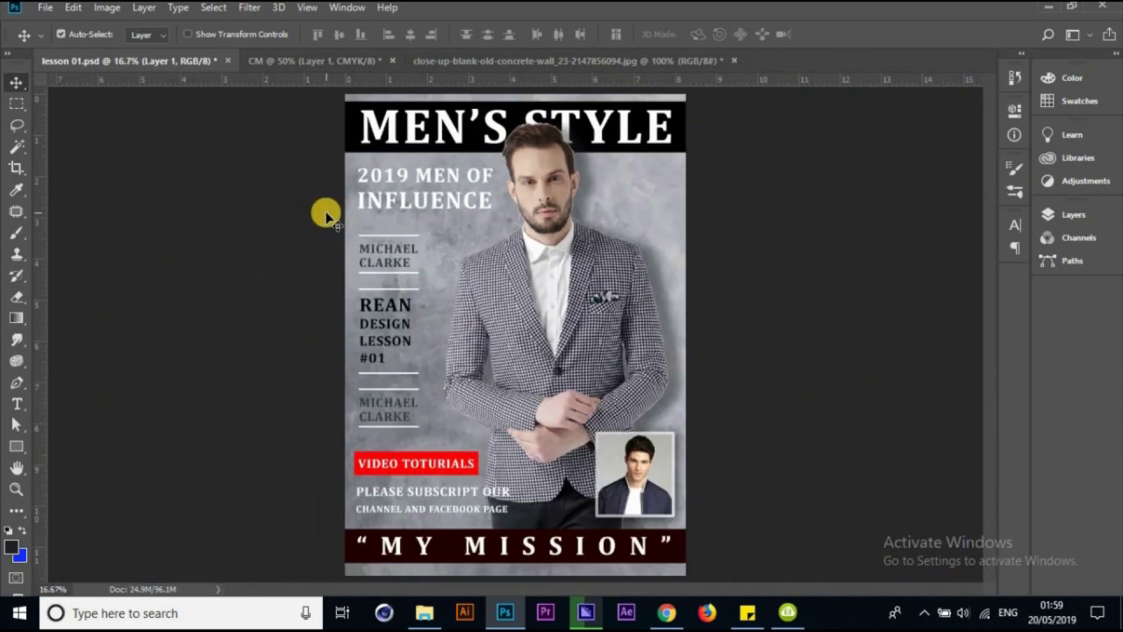
click(285, 60)
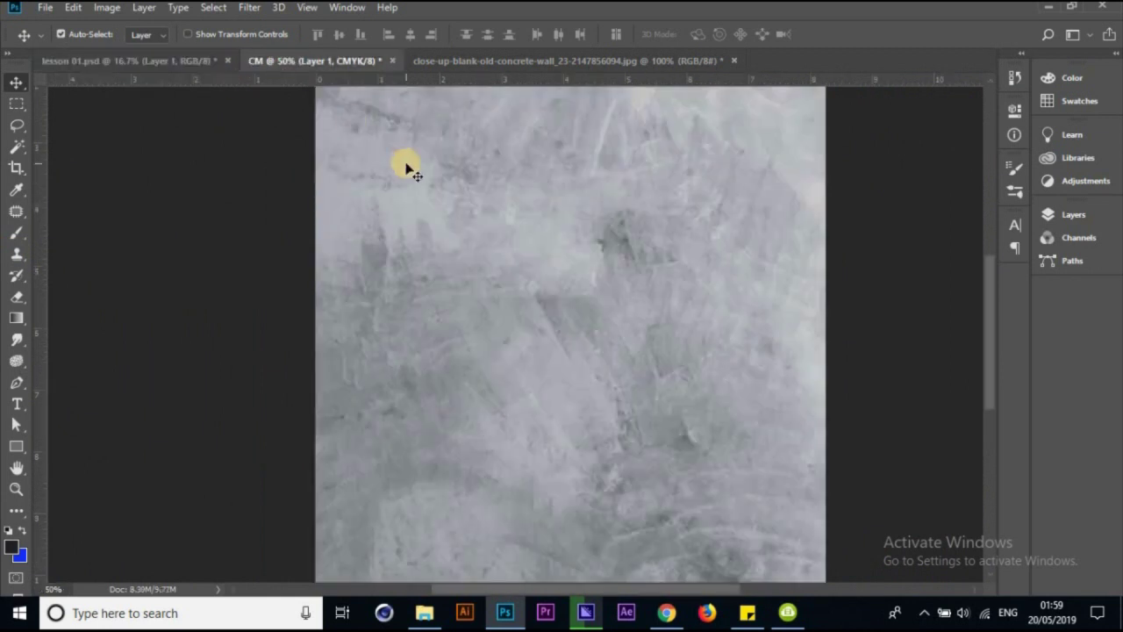
key(ctrl+minus)
key(ctrl+minus)
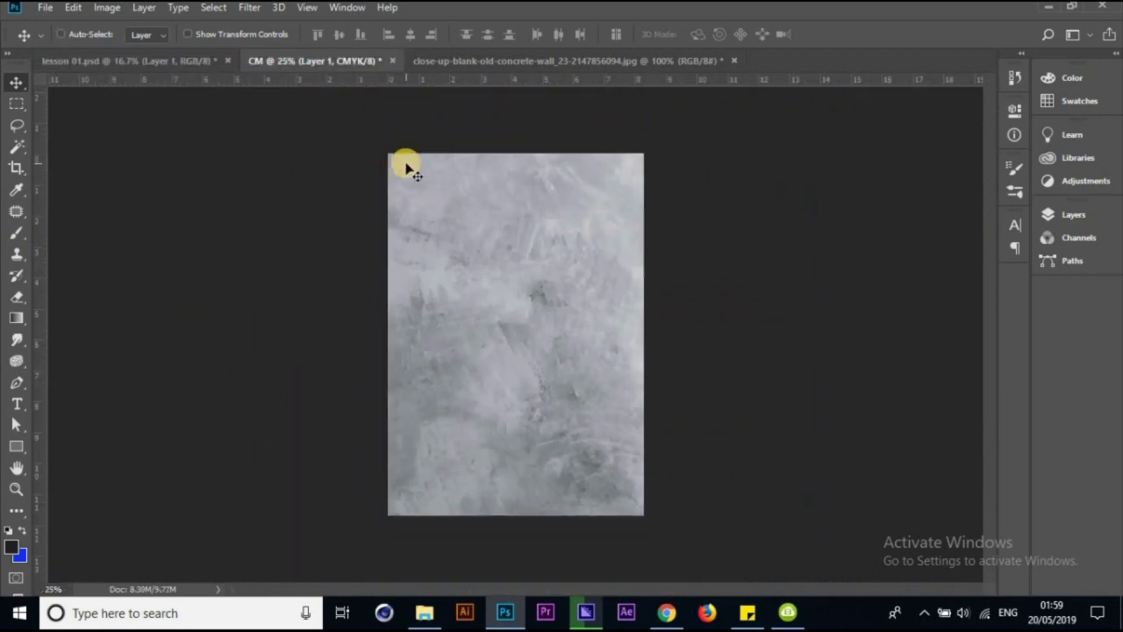
key(ctrl+plus)
click(155, 63)
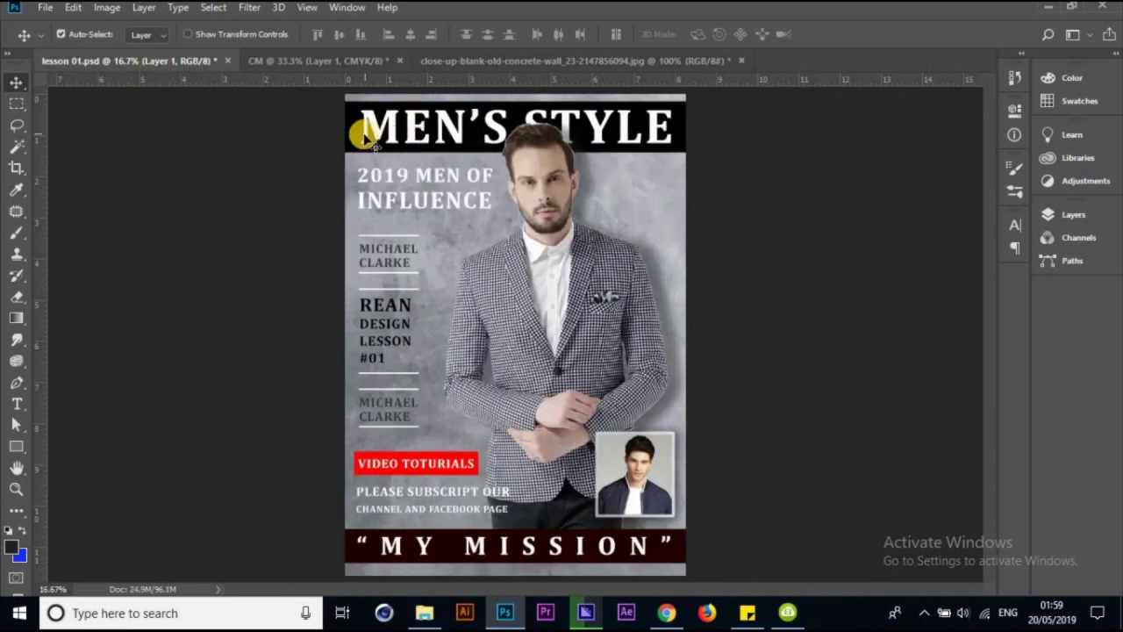
drag(351, 133, 355, 195)
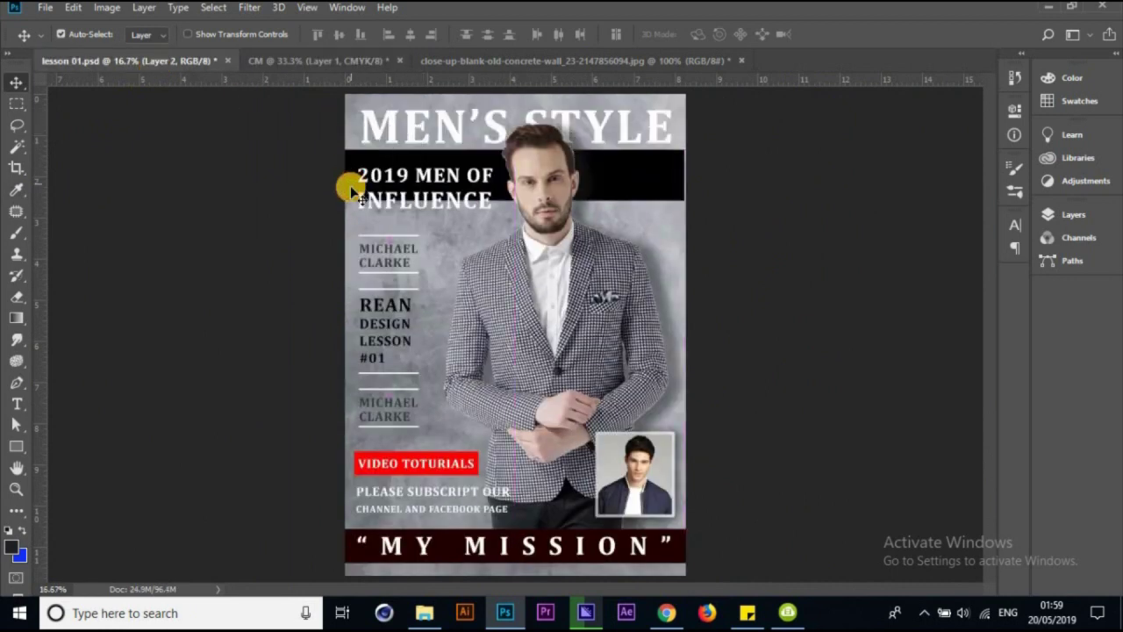
key(ctrl+z)
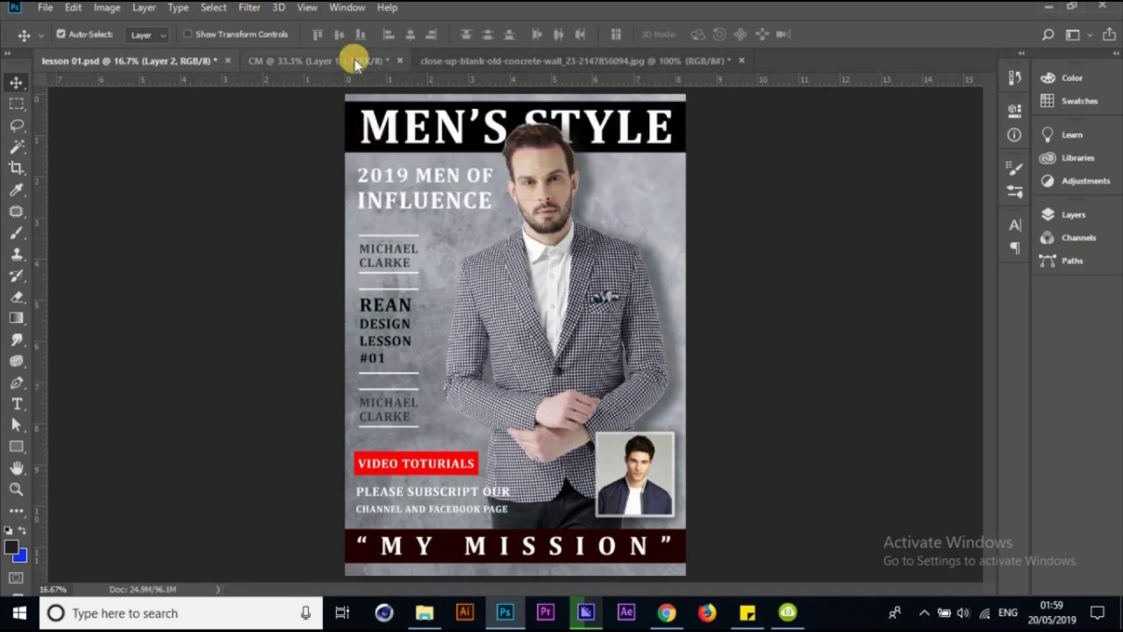
click(355, 61)
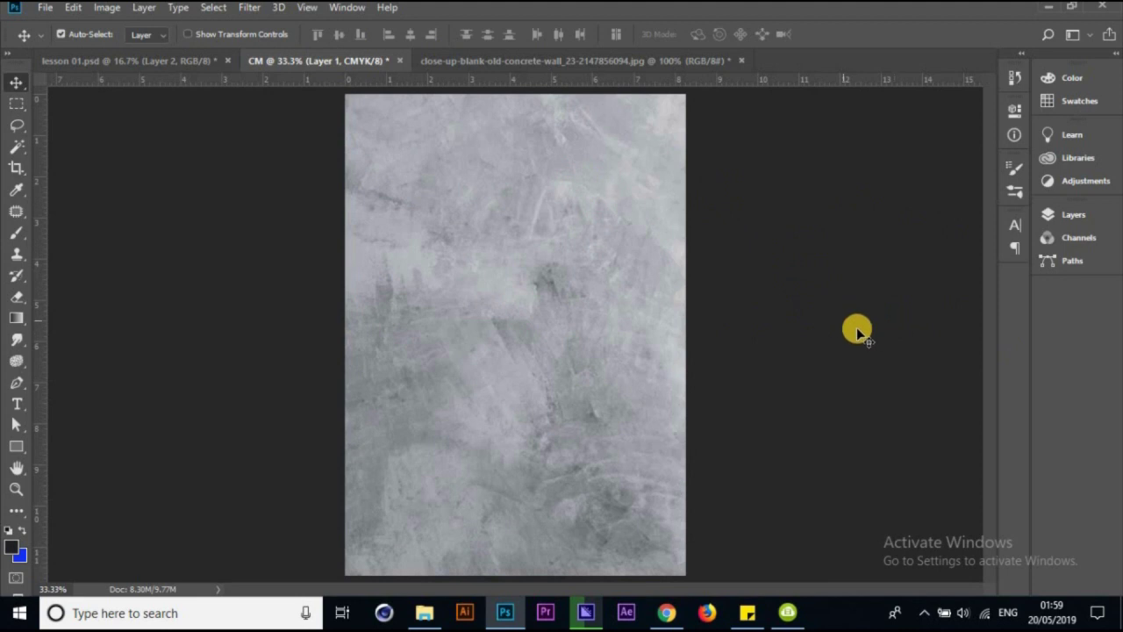
Show the Layers panel and add a new empty Layer 2 above Layer 1
click(1075, 216)
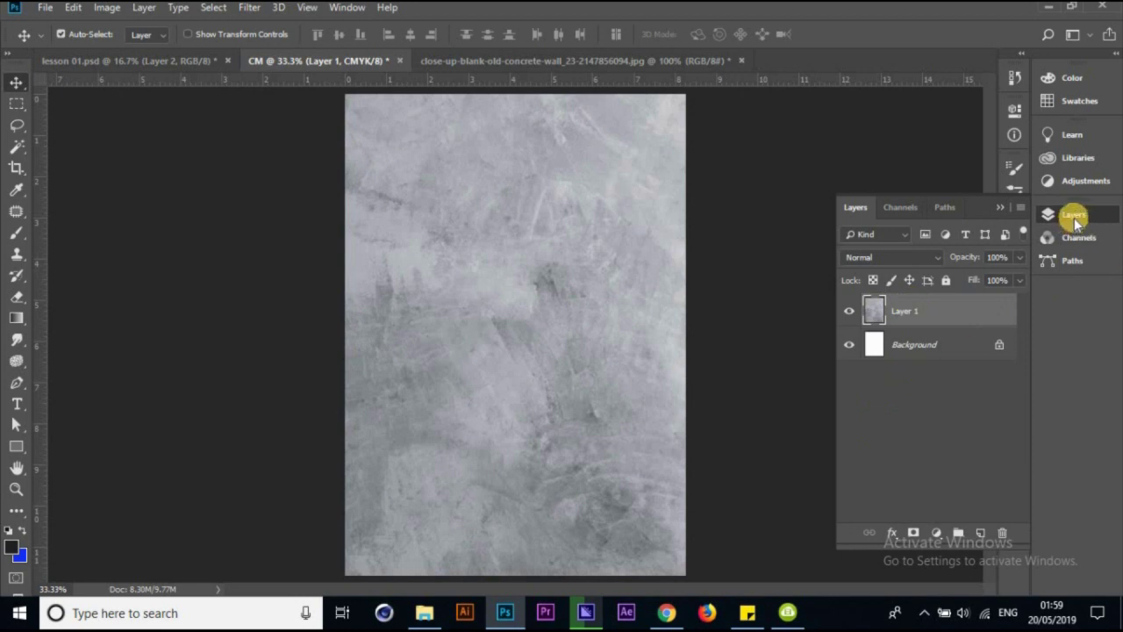
click(1076, 219)
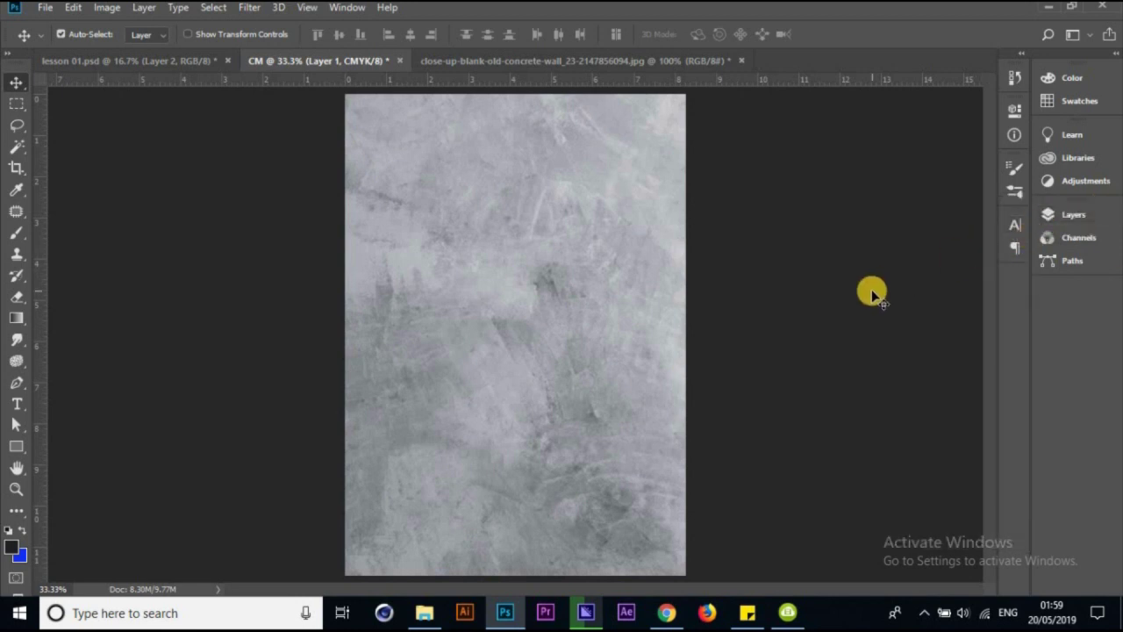
key(F7)
key(F7)
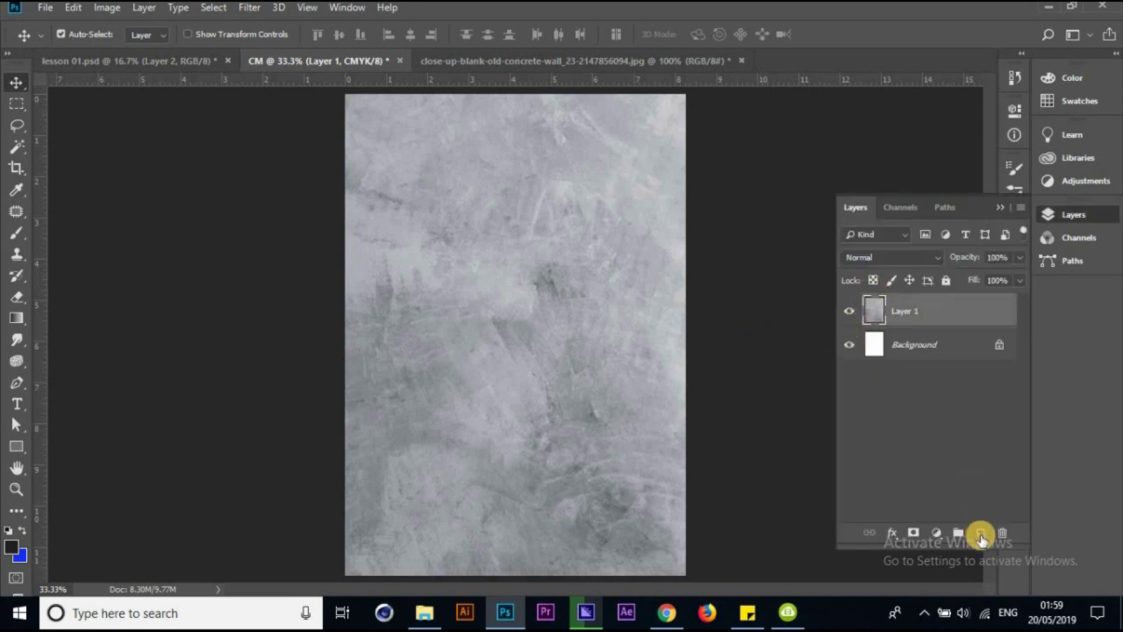
click(980, 535)
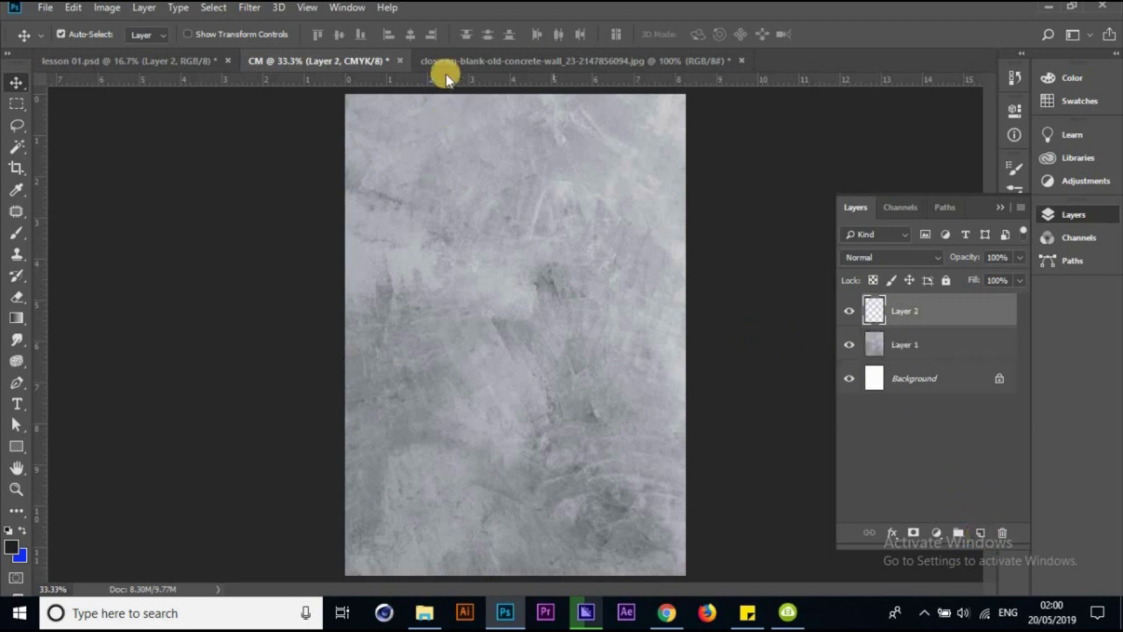
Toggle Layer 1 and Layer 2 visibility, glance at lesson 01.psd, and return to CM
click(848, 314)
click(847, 311)
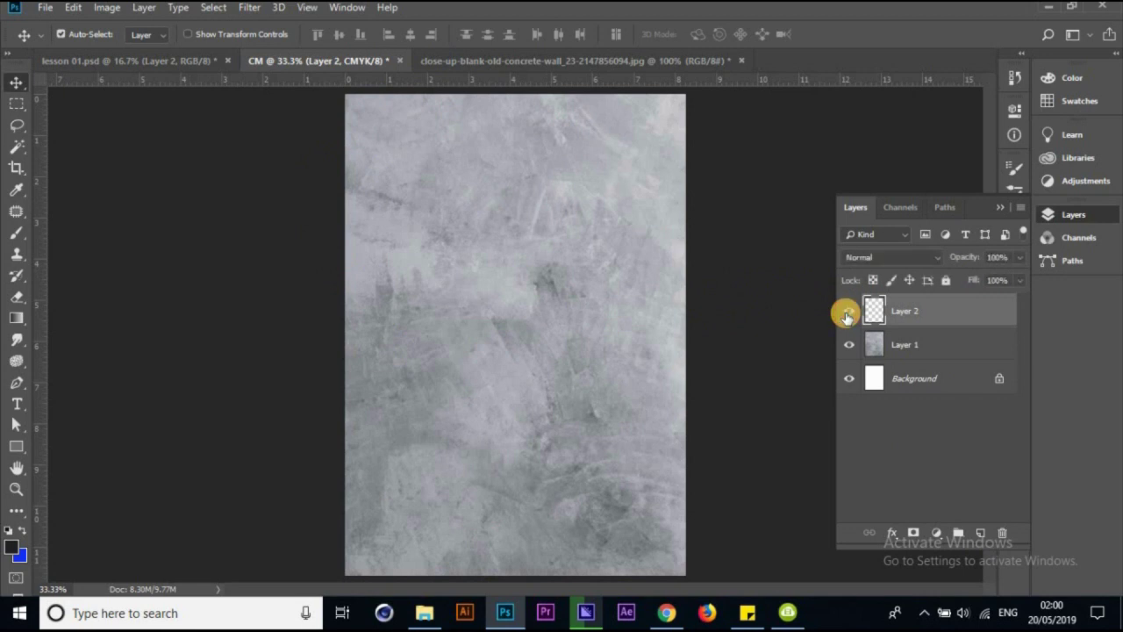
click(930, 342)
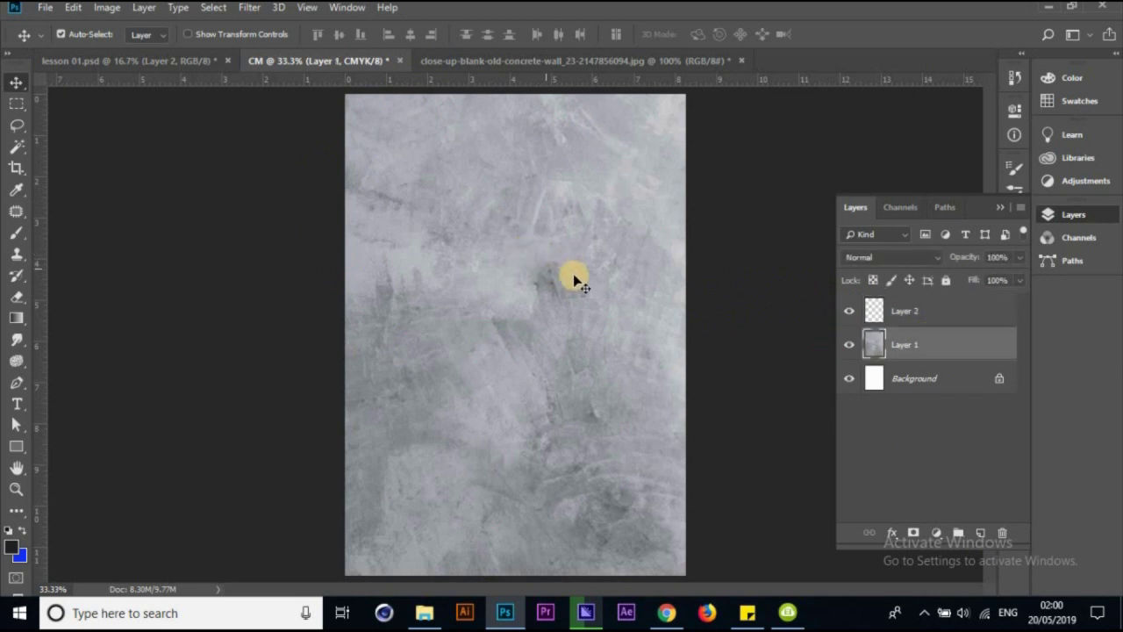
click(848, 344)
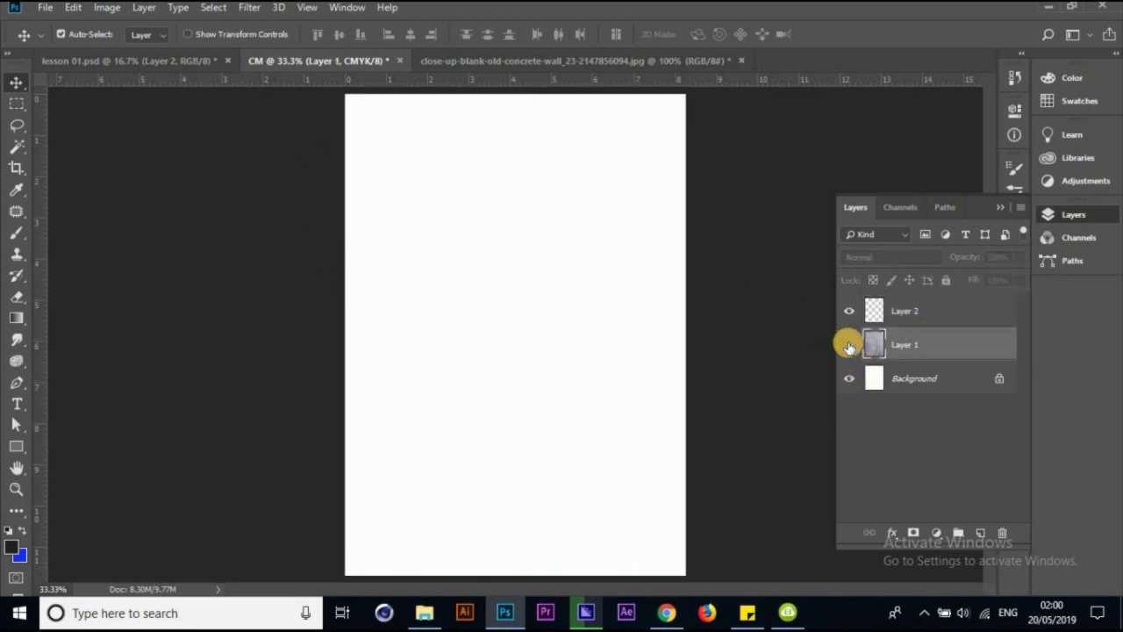
click(849, 344)
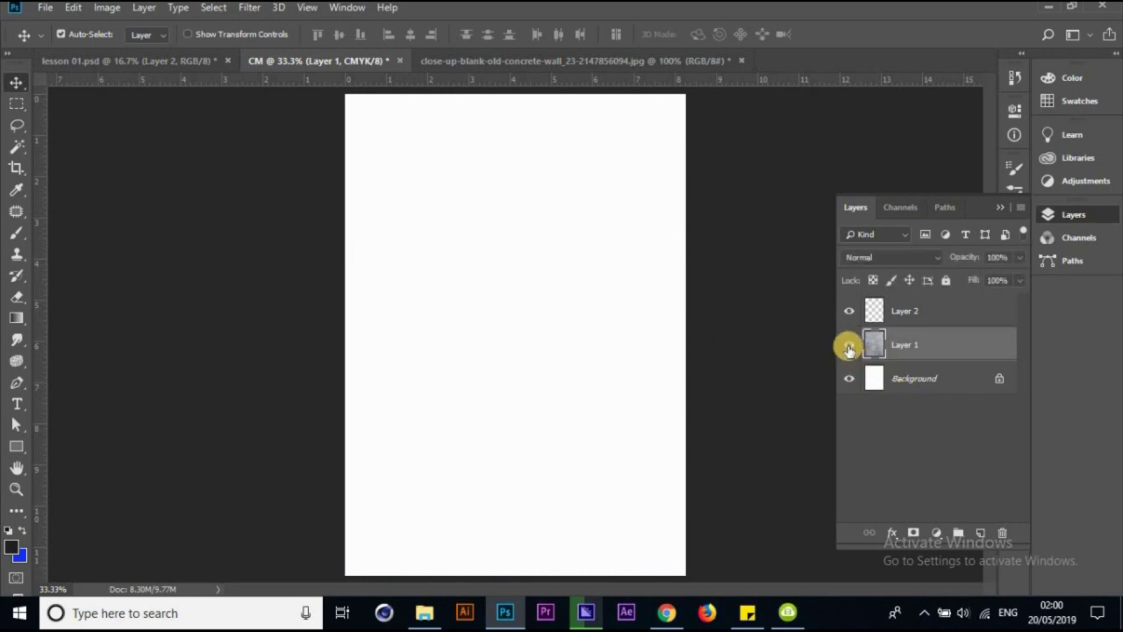
click(913, 310)
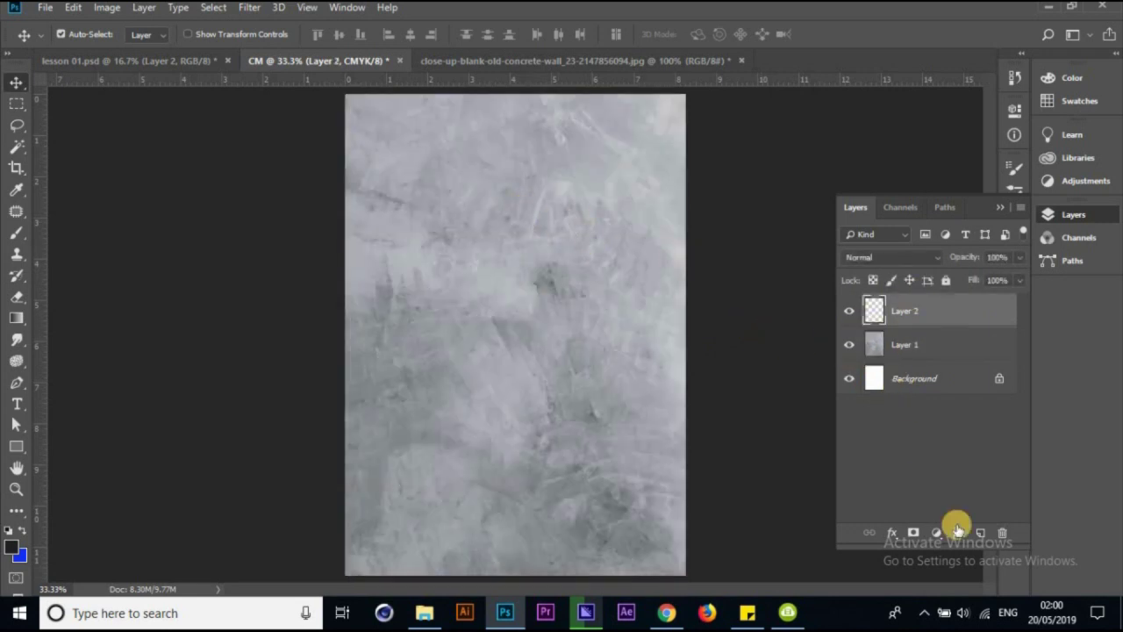
click(848, 311)
click(140, 63)
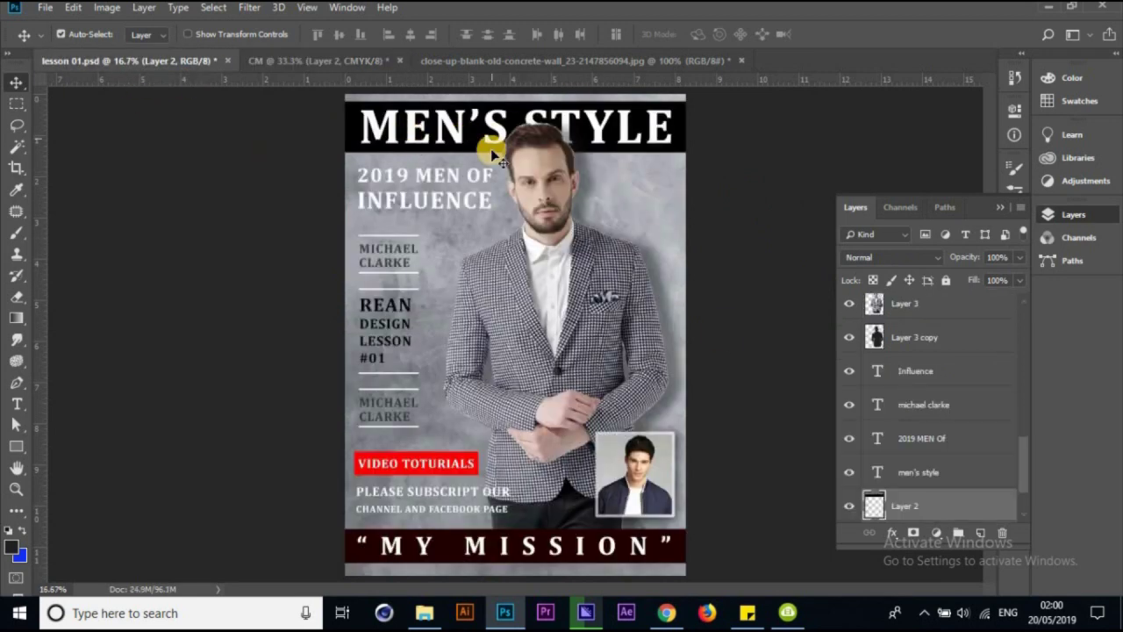
click(330, 59)
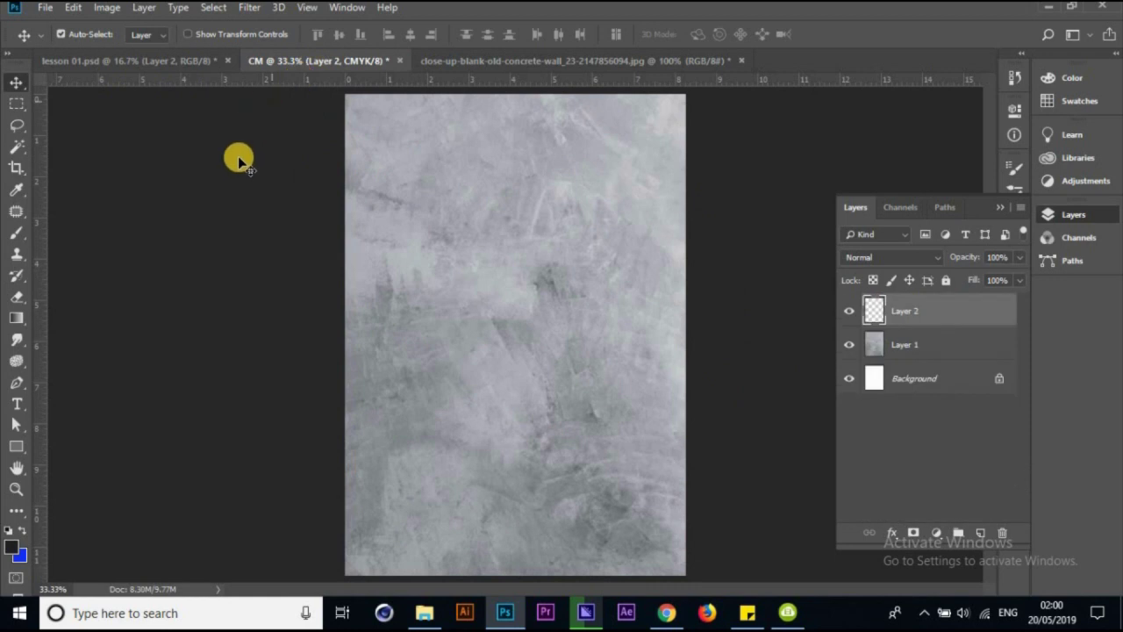
Marquee-select a full-width rectangular band across the top of the CM page on Layer 2
click(16, 107)
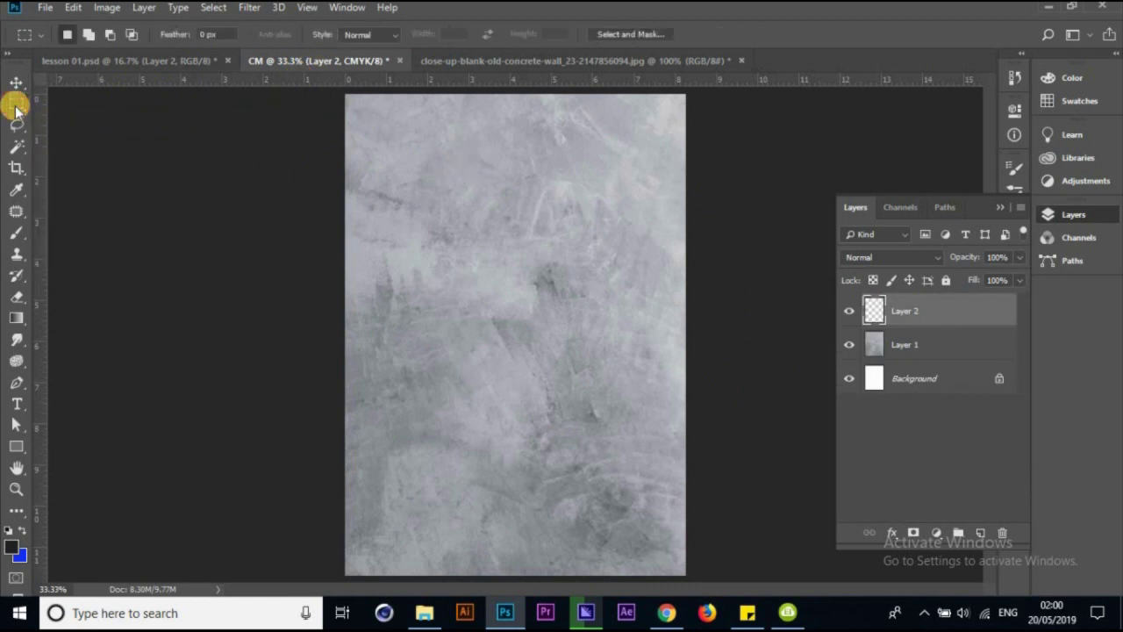
drag(338, 114, 722, 179)
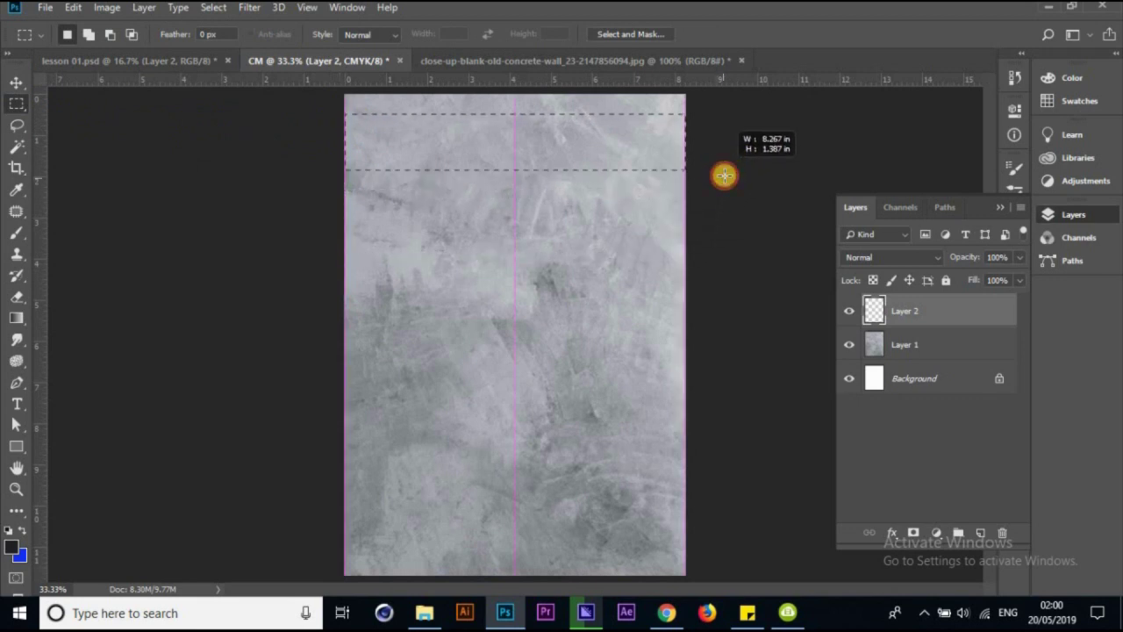
drag(722, 179, 710, 175)
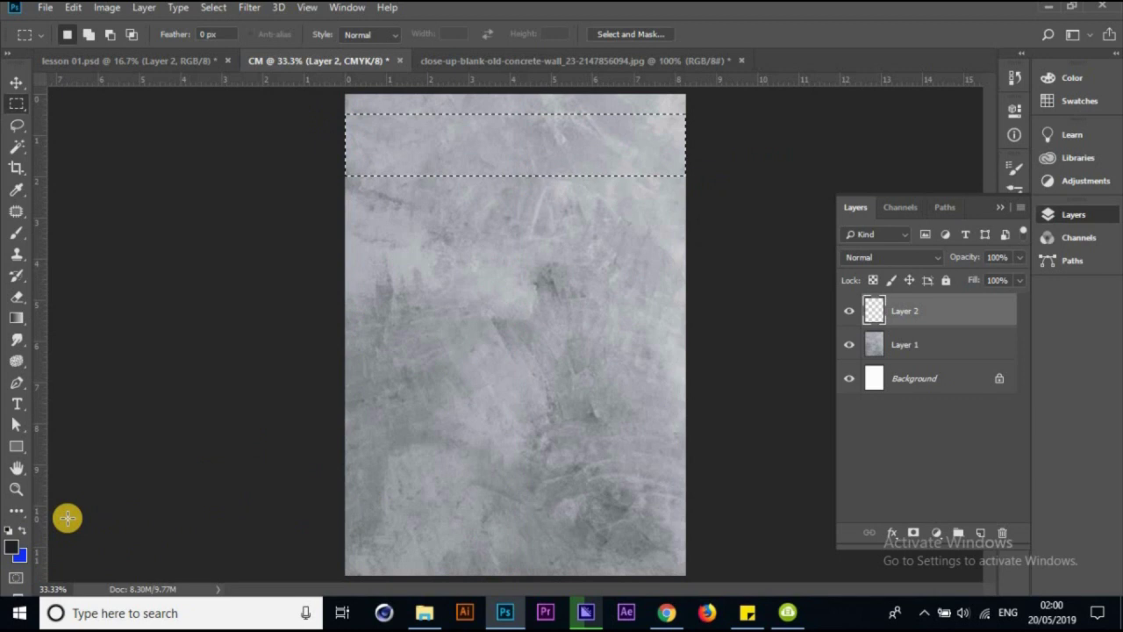
click(12, 549)
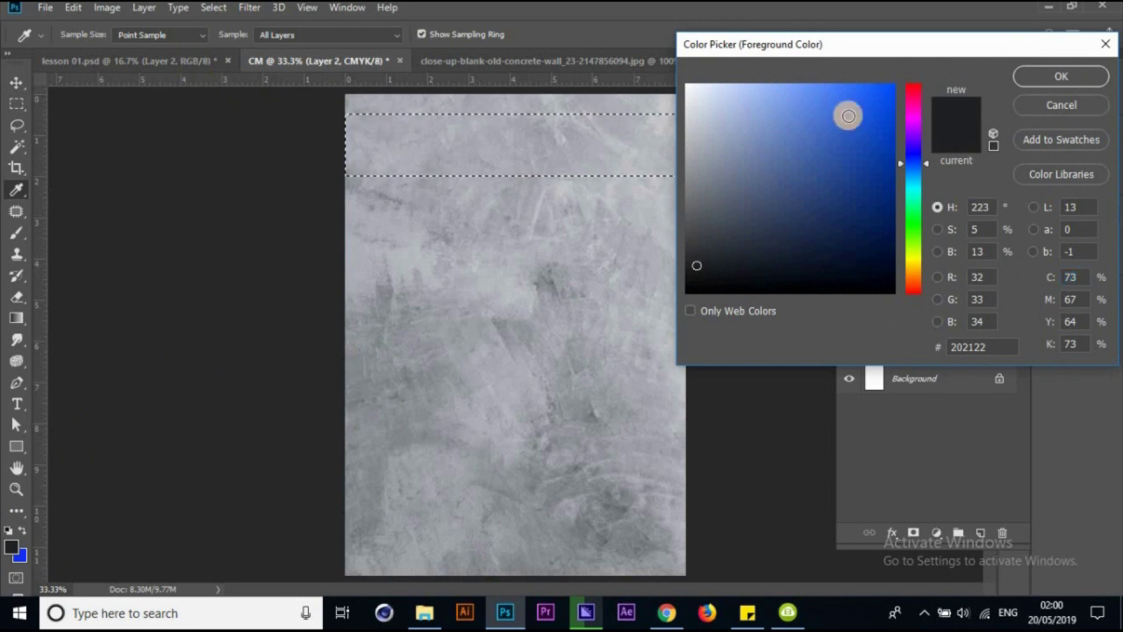
click(1061, 76)
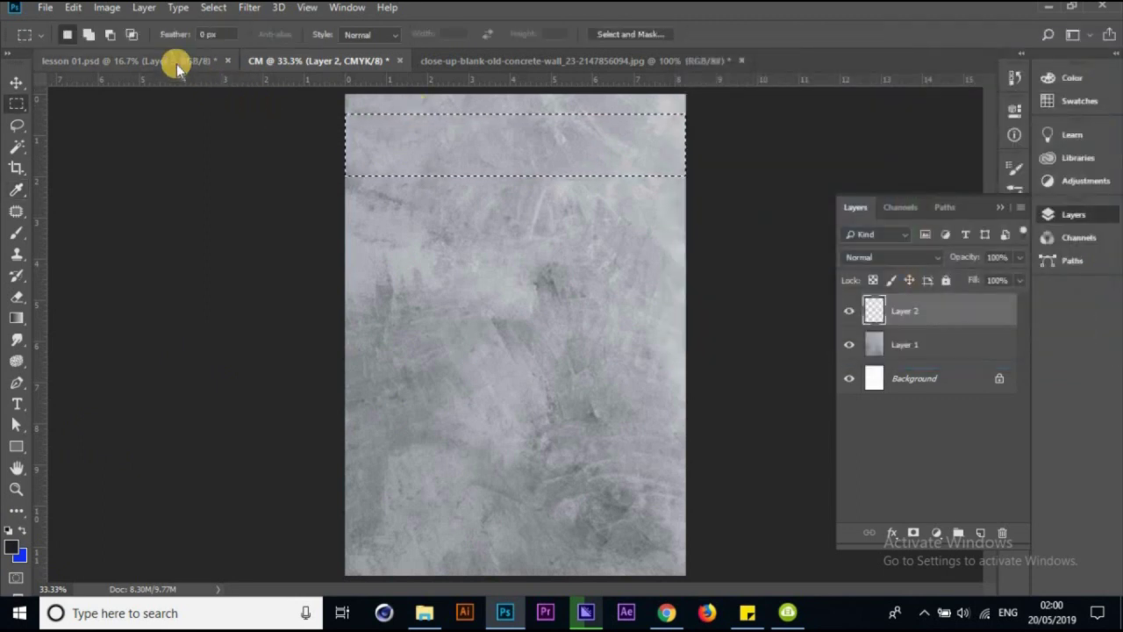
Sample the reference title band's black as foreground, then fill the top band on Layer 1
click(175, 62)
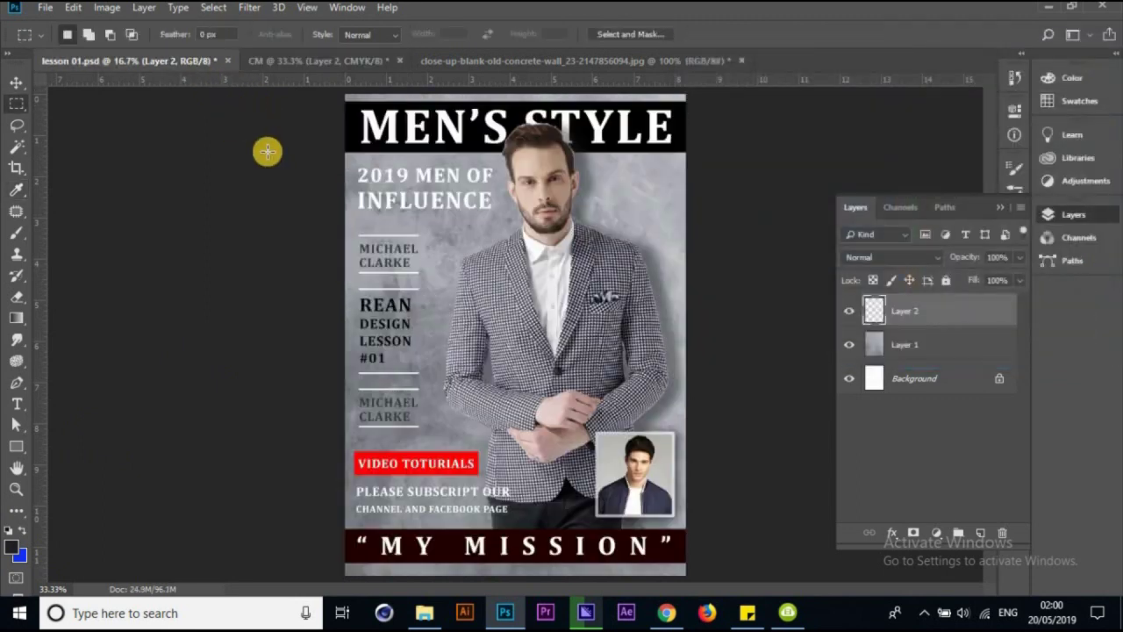
click(10, 549)
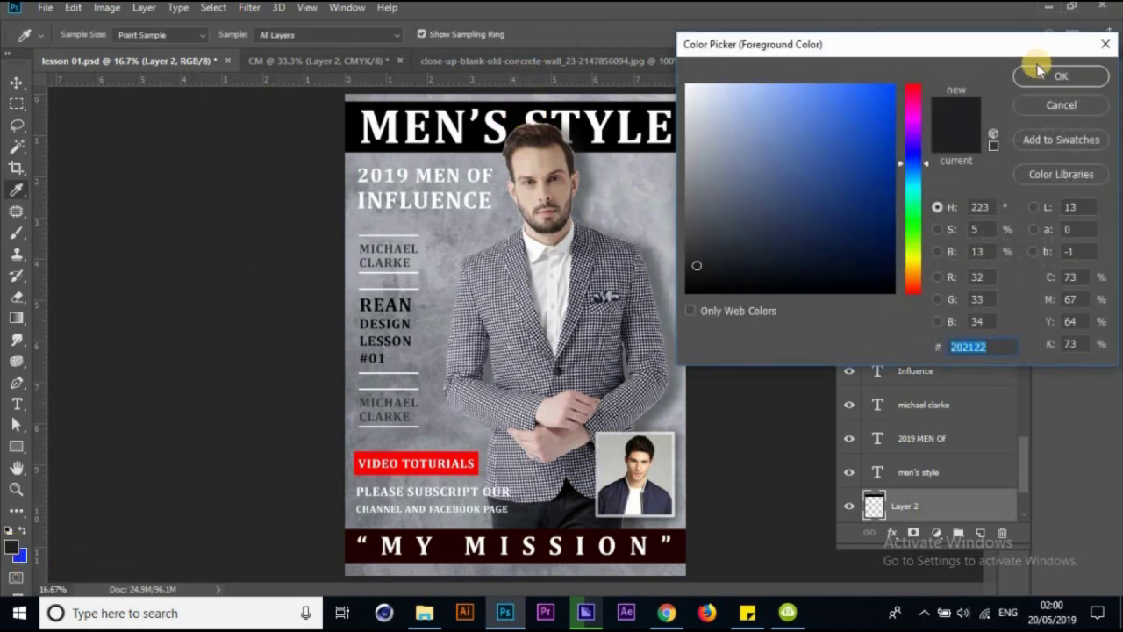
click(1061, 104)
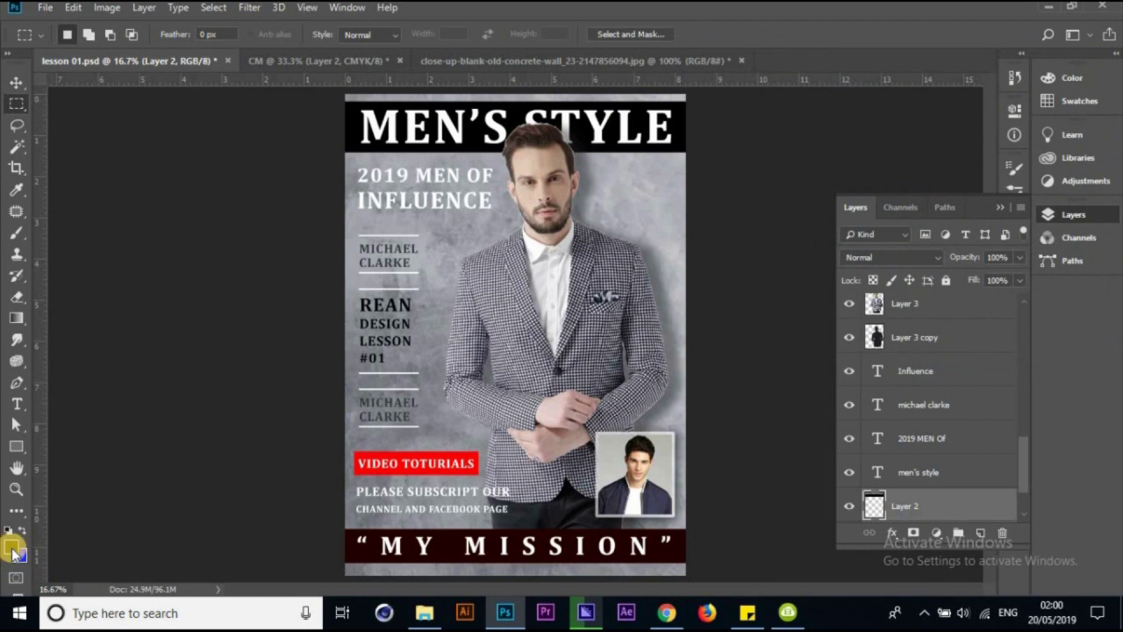
click(13, 550)
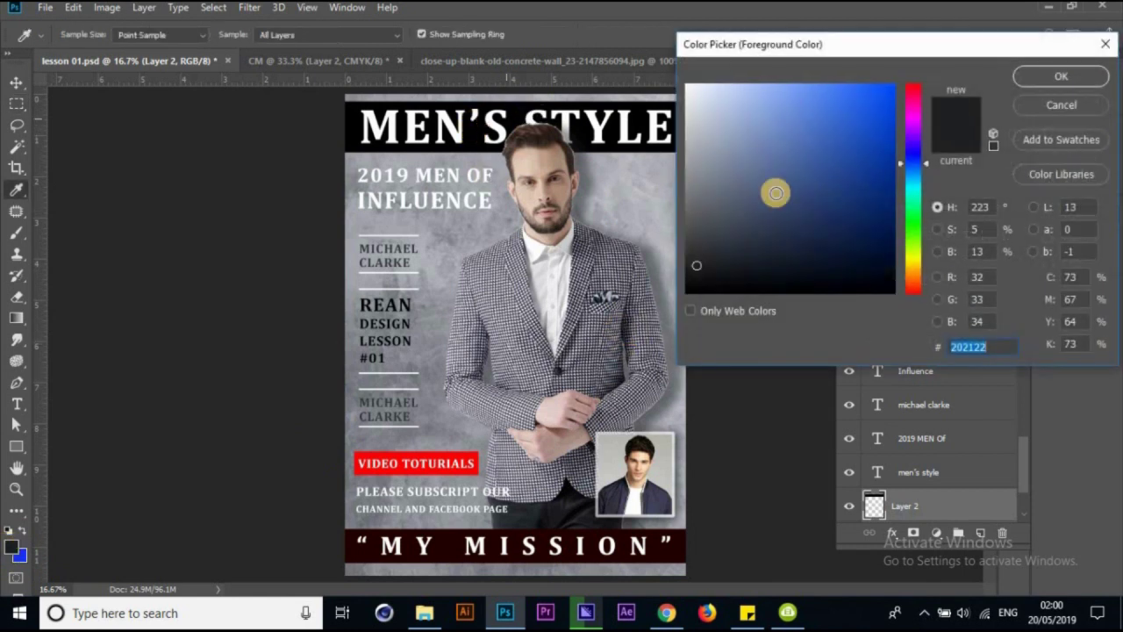
click(474, 130)
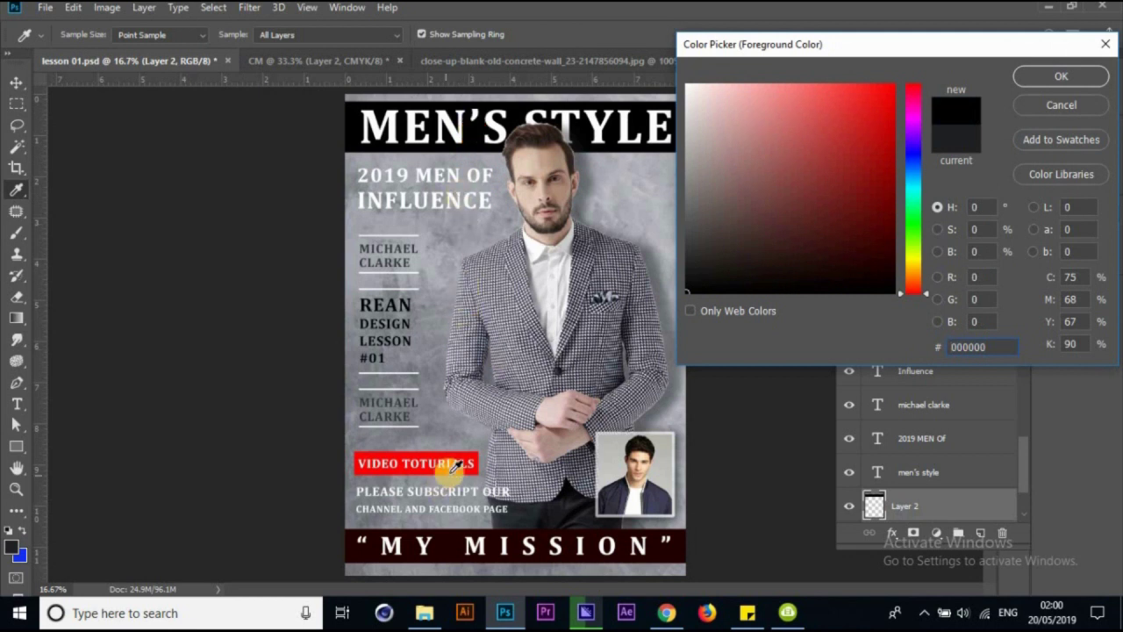
click(474, 452)
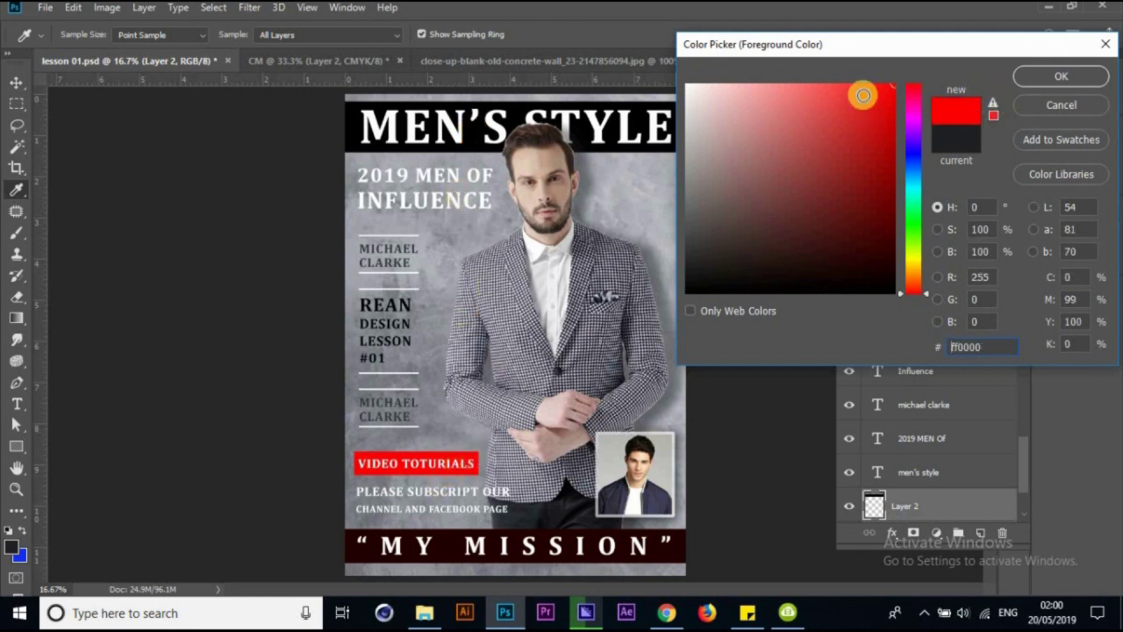
click(563, 411)
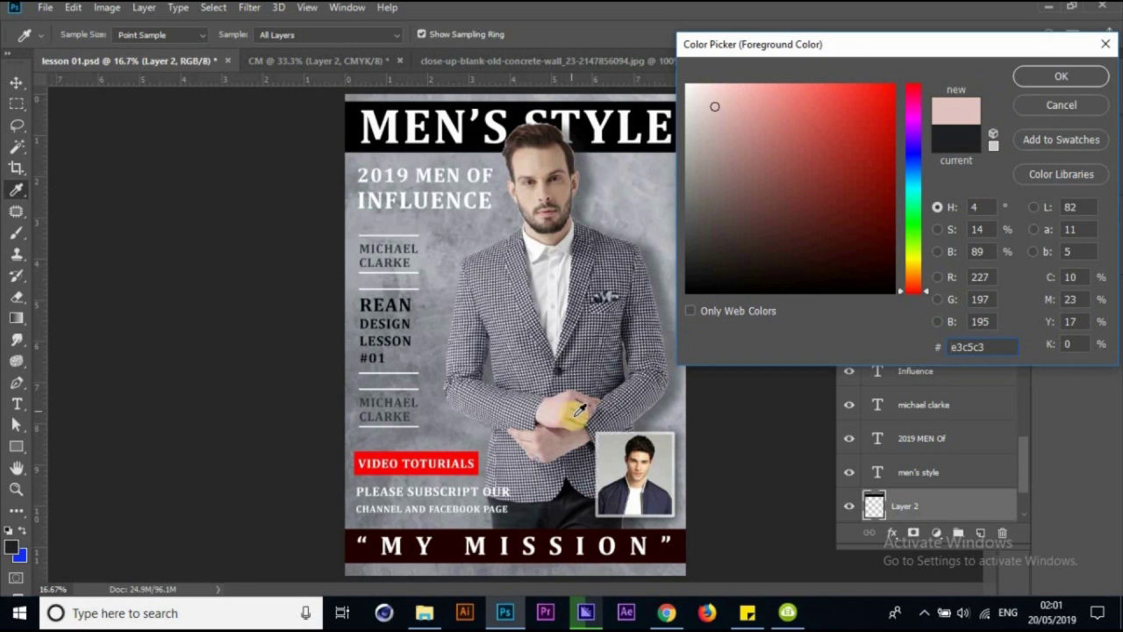
click(549, 184)
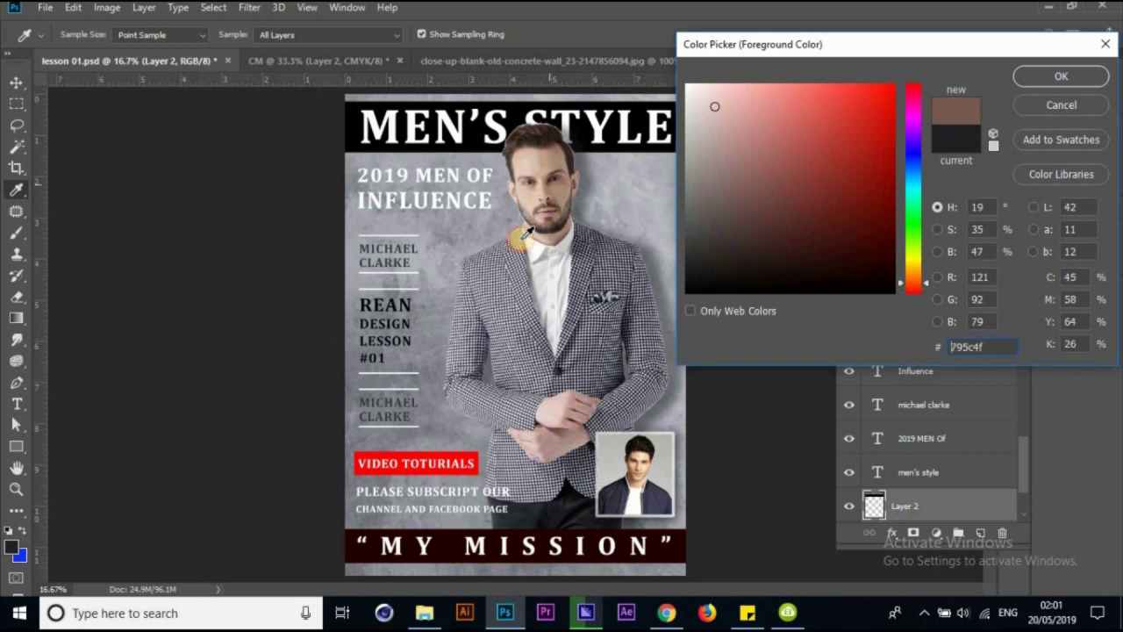
click(352, 110)
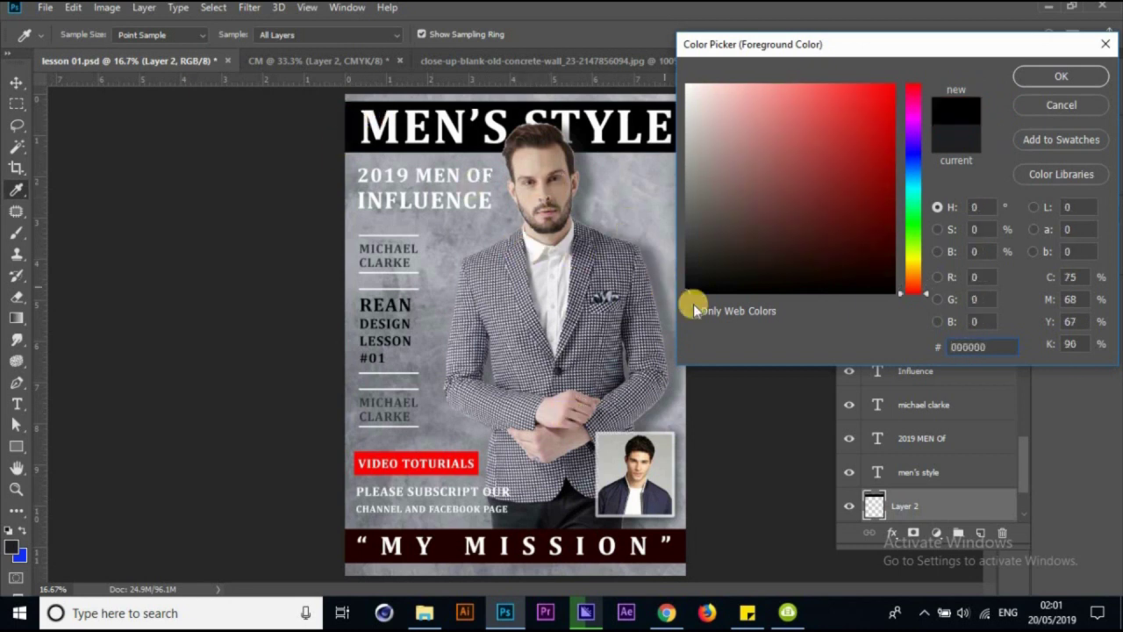
click(1074, 73)
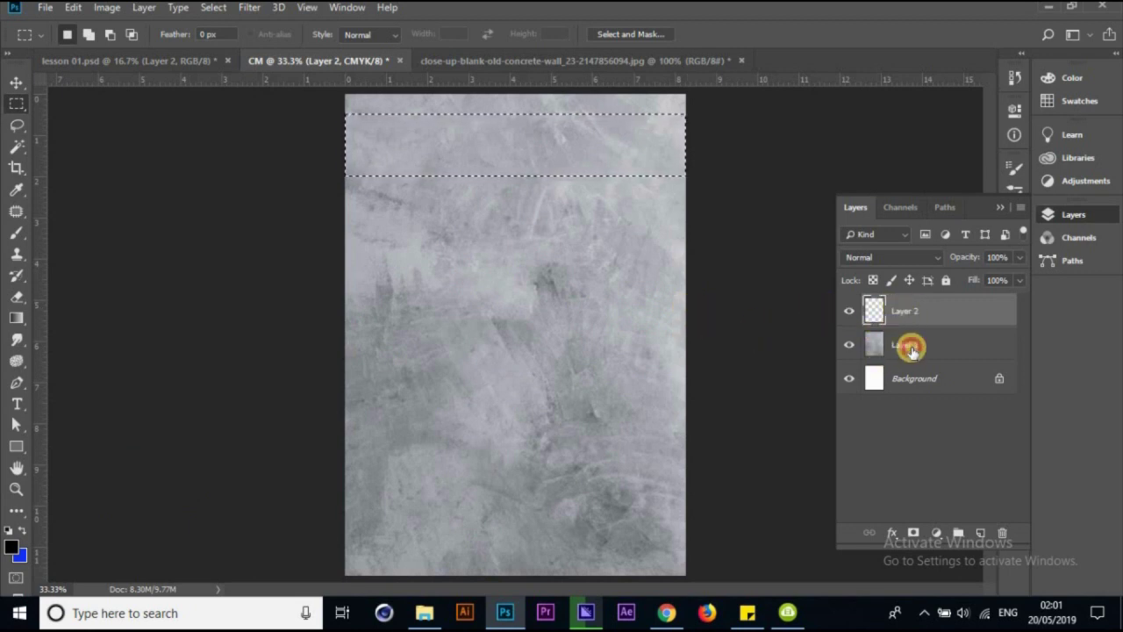
click(913, 349)
key(ctrl+BackSpace)
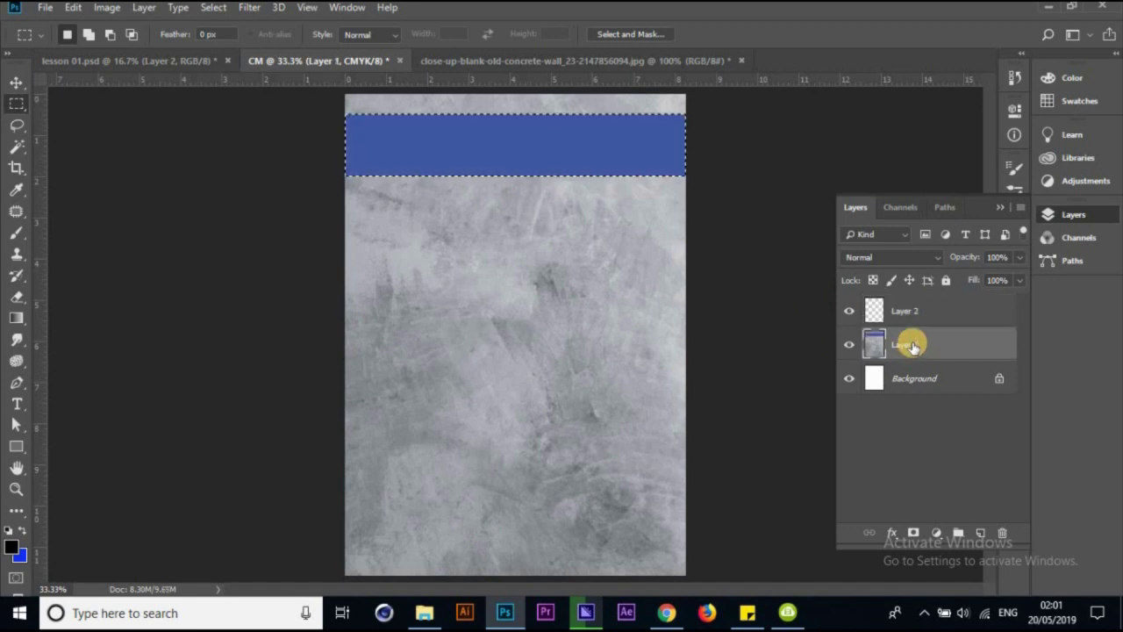
Undo the earlier black fills to restore the concrete, then select Layer 2
key(alt+BackSpace)
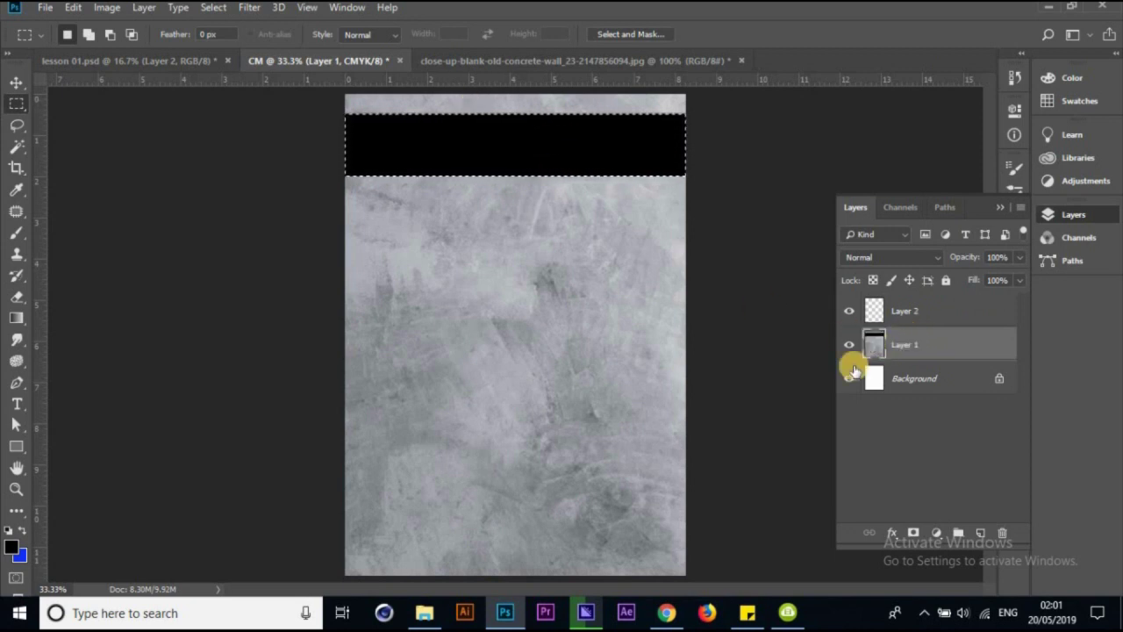
key(ctrl+alt+z)
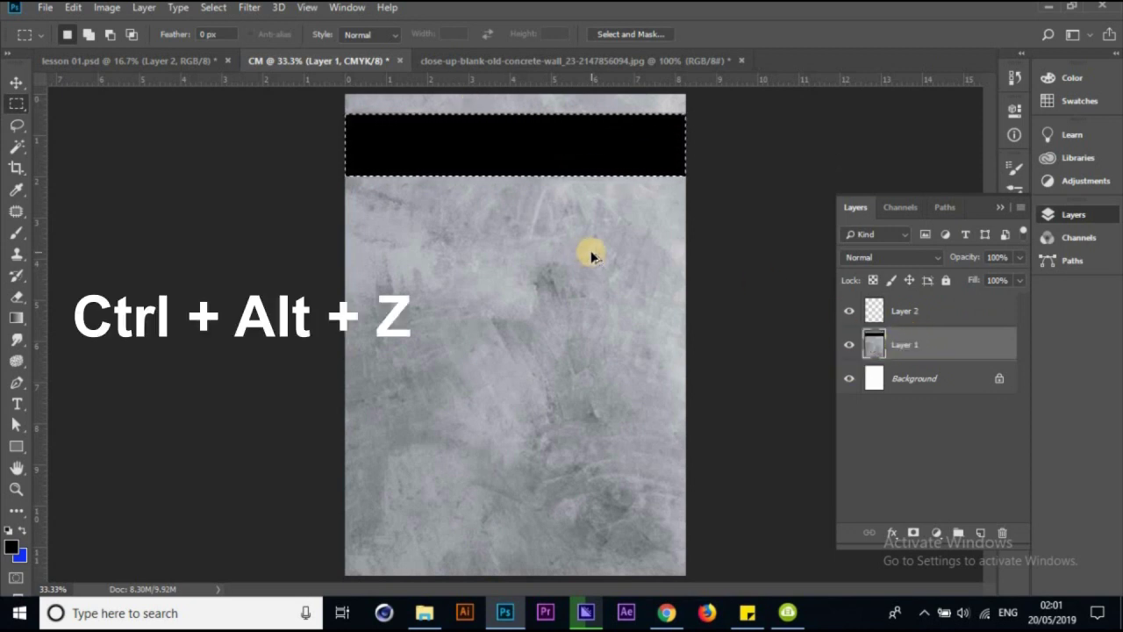
key(ctrl+alt+z)
key(ctrl+alt+z)
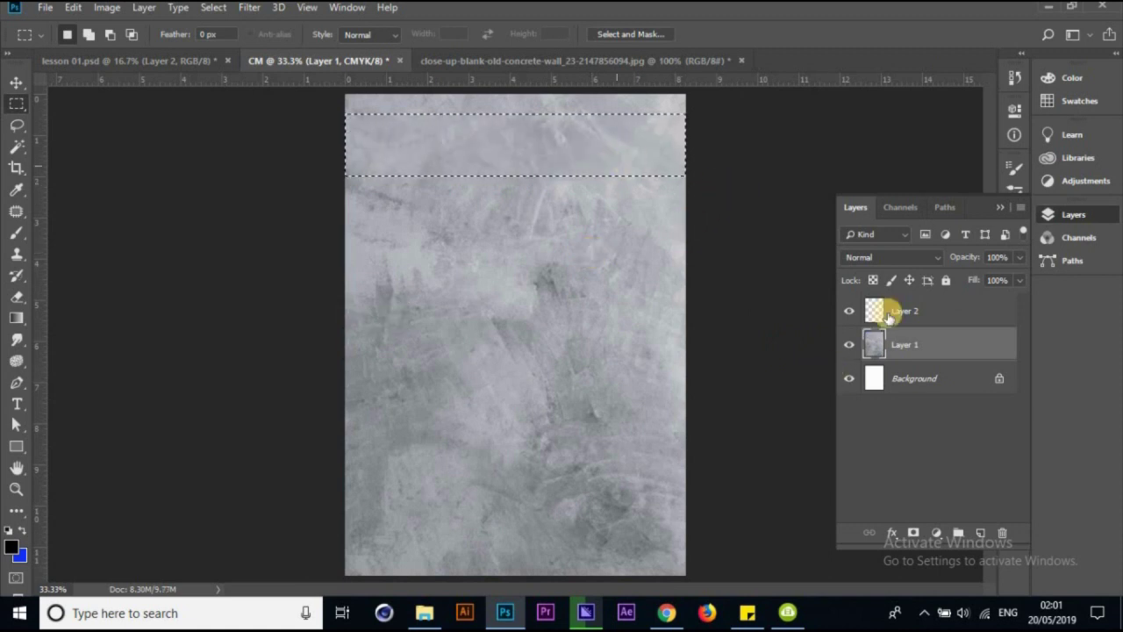
click(913, 323)
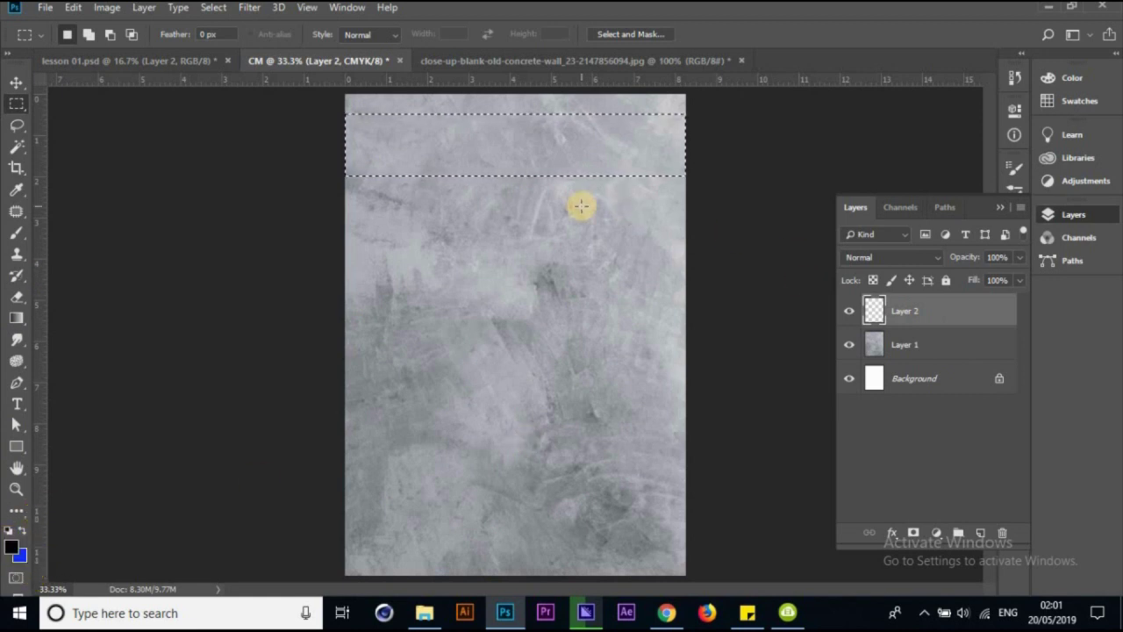
Test and remove blue background-colour fills, then fill the top band with foreground black
key(ctrl+BackSpace)
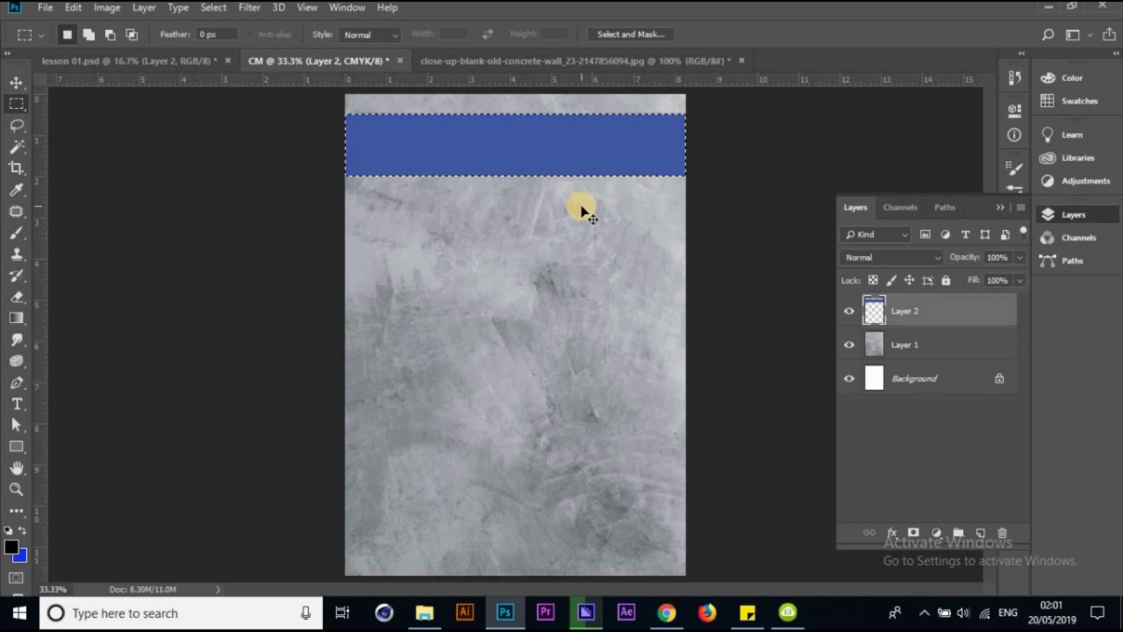
key(ctrl+z)
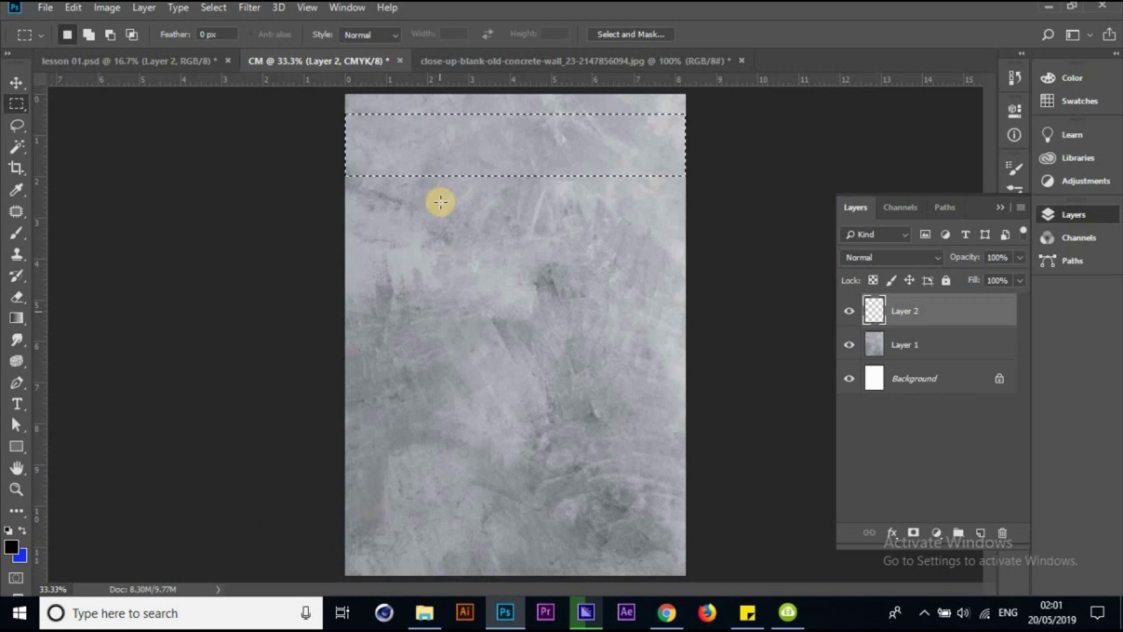
key(ctrl+BackSpace)
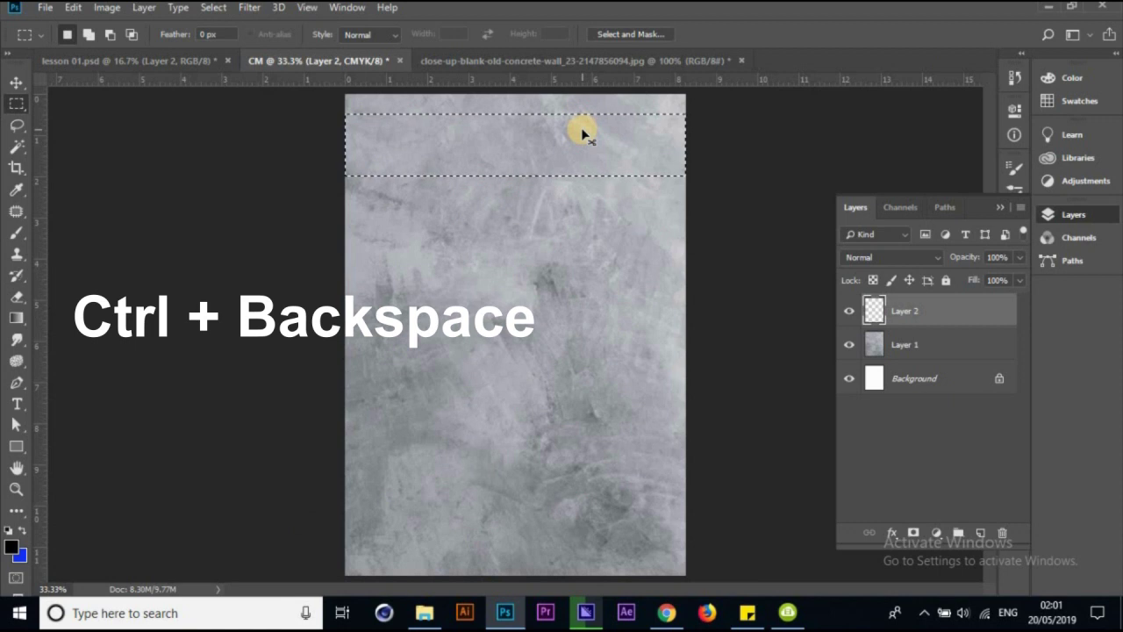
key(ctrl+BackSpace)
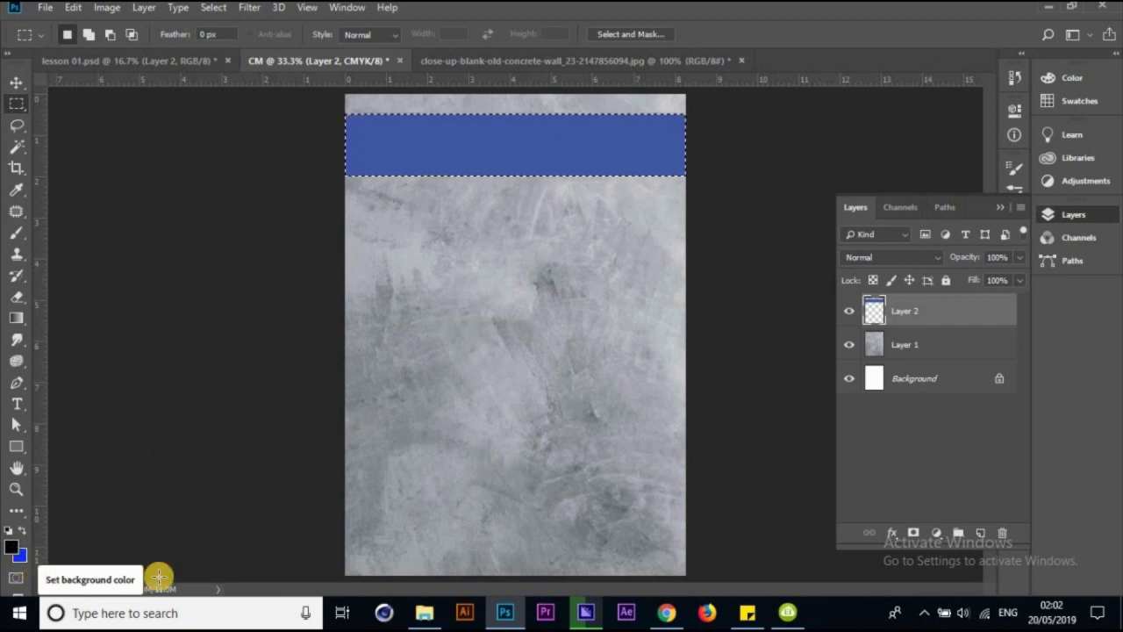
key(Delete)
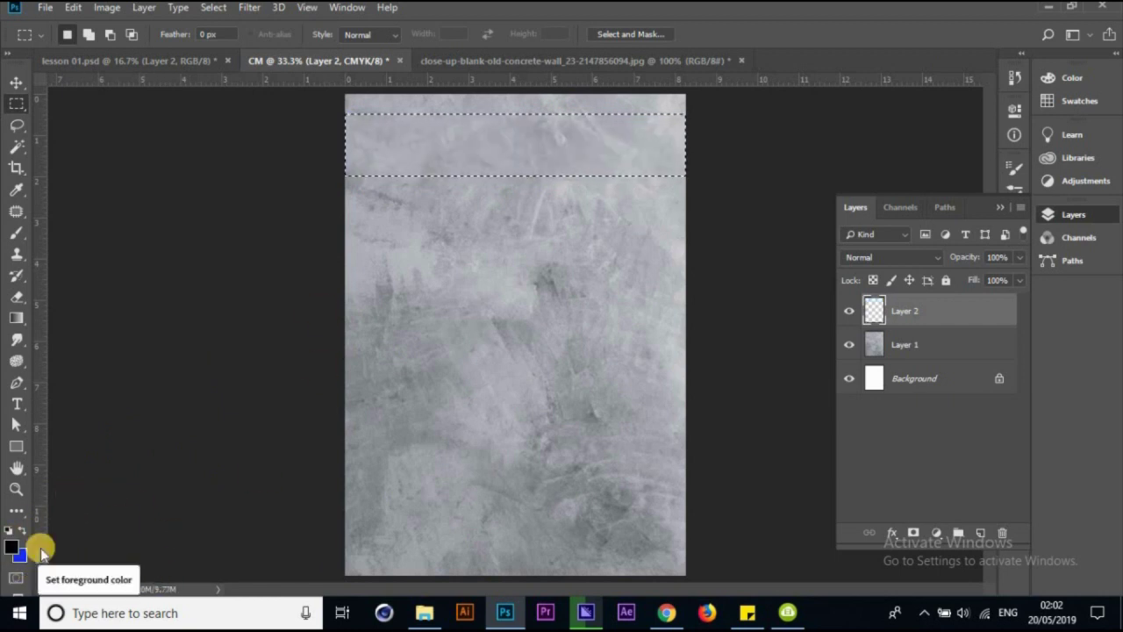
key(alt+BackSpace)
key(alt+BackSpace)
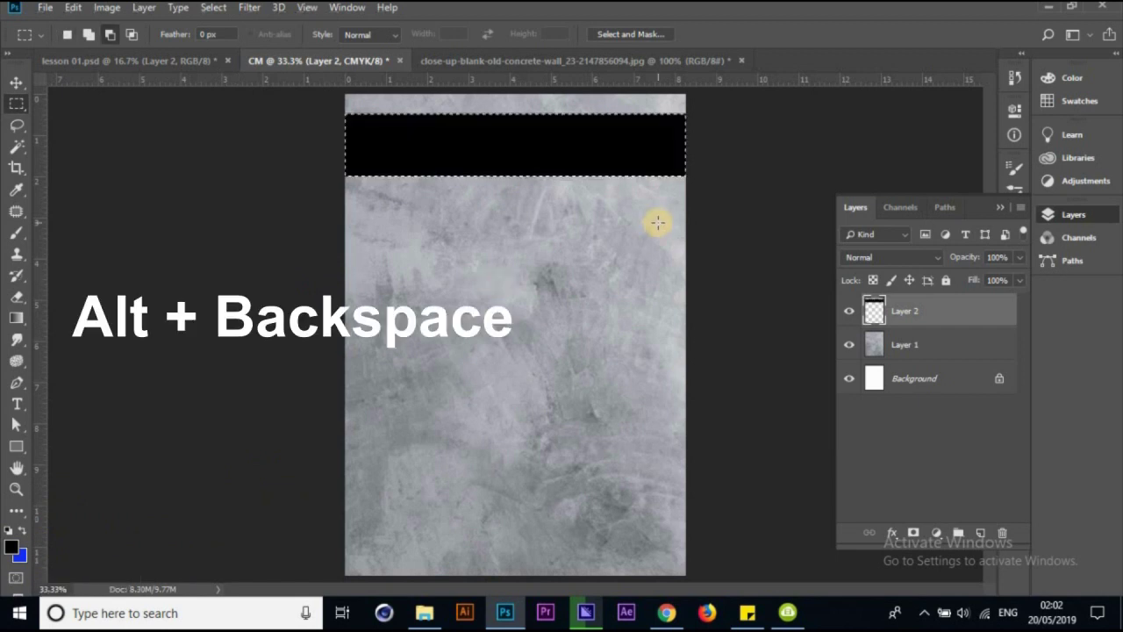
Set the background colour to red, test a red fill, then refill the band black
click(21, 558)
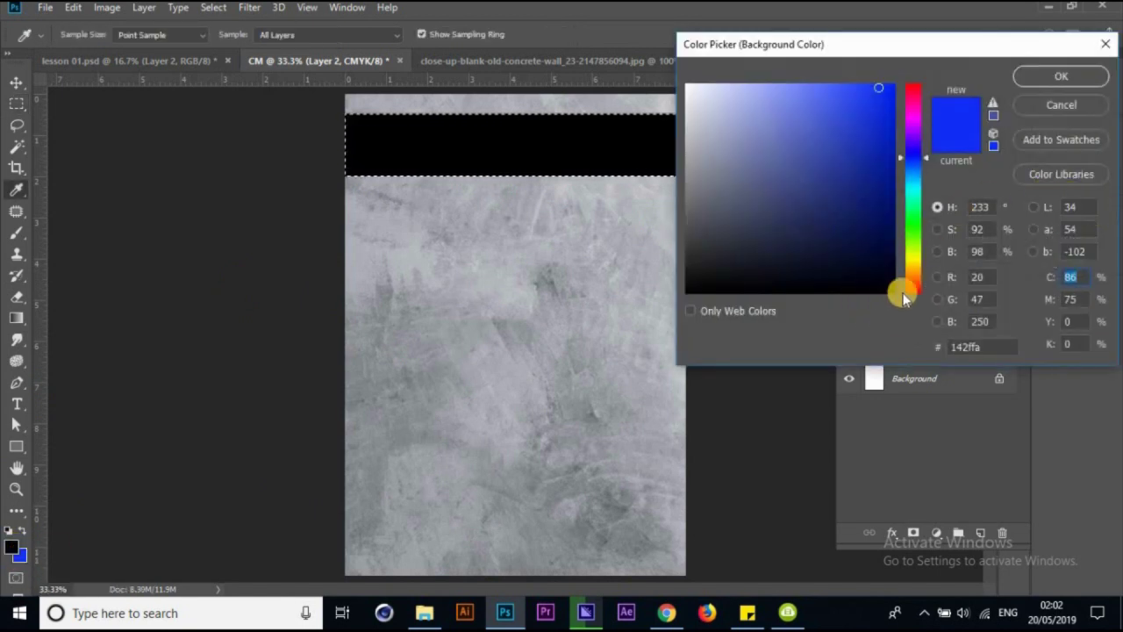
click(909, 289)
click(1038, 79)
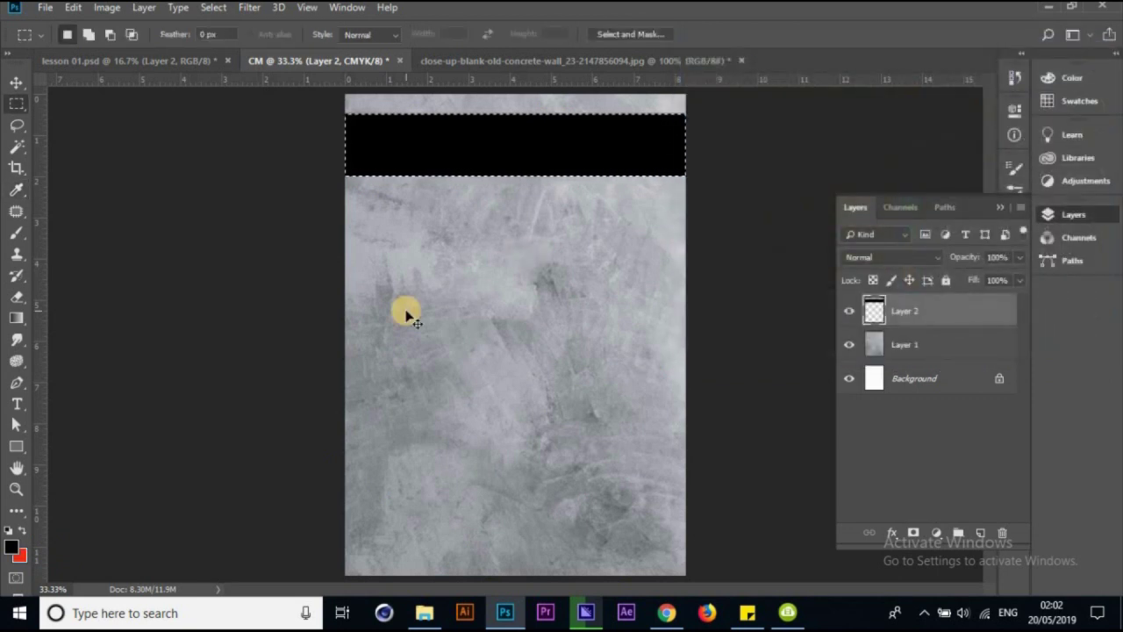
key(ctrl+BackSpace)
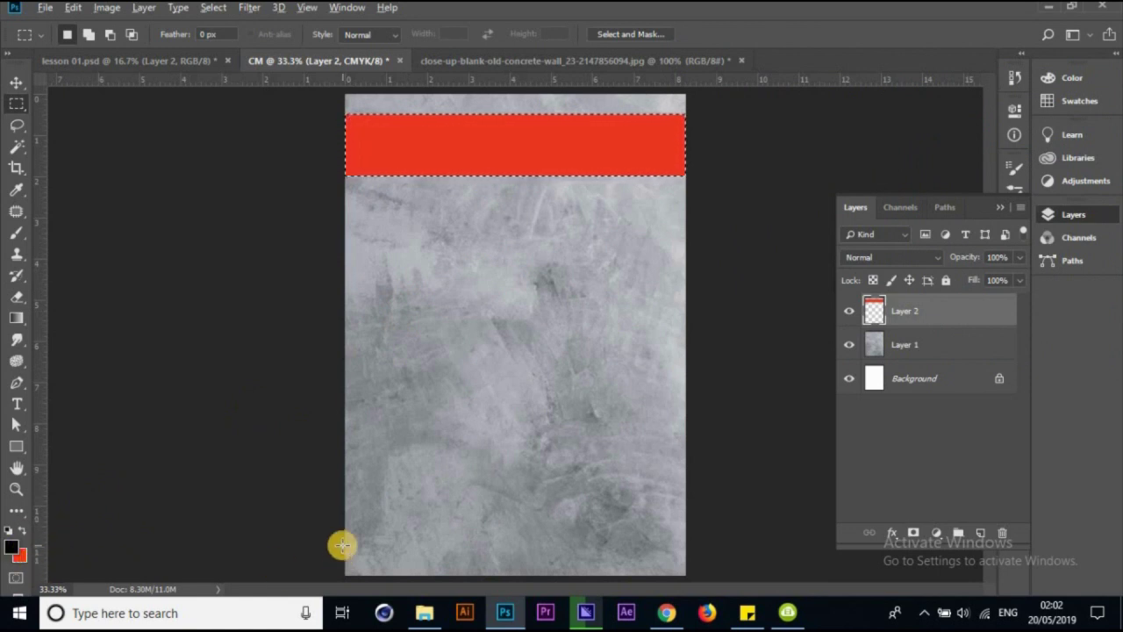
key(alt+BackSpace)
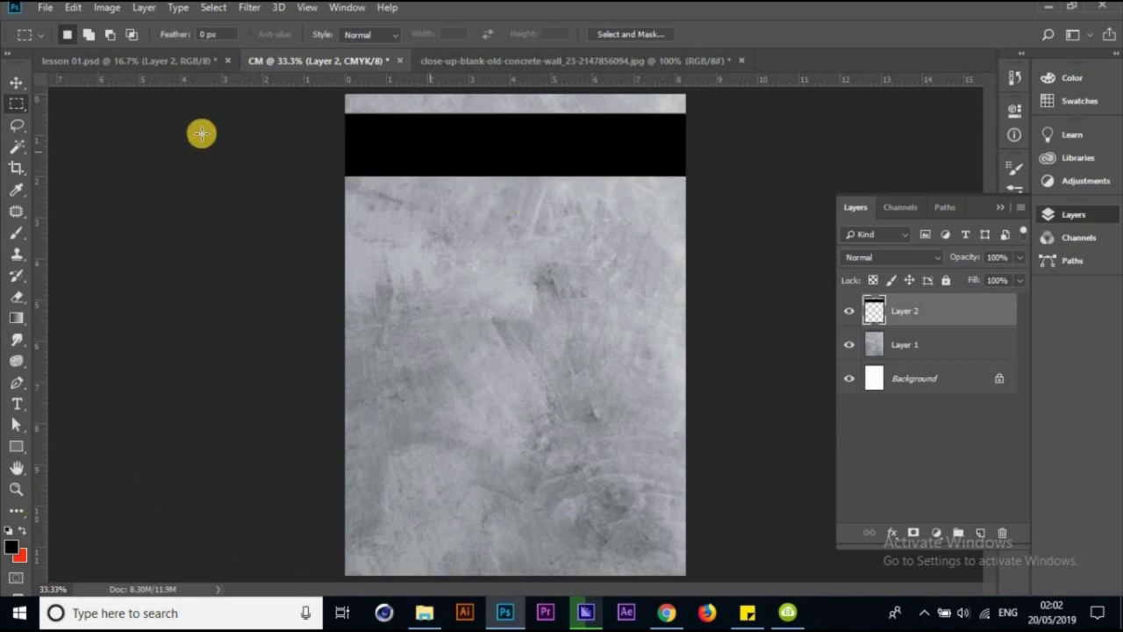
Test-move the black bar with the Move tool, comparing against the lesson 01 reference
click(16, 85)
mouse_move(521, 161)
mouse_down()
mouse_move(544, 290)
mouse_move(533, 258)
mouse_move(555, 164)
mouse_move(649, 289)
mouse_move(554, 173)
mouse_move(521, 166)
mouse_move(544, 163)
mouse_up()
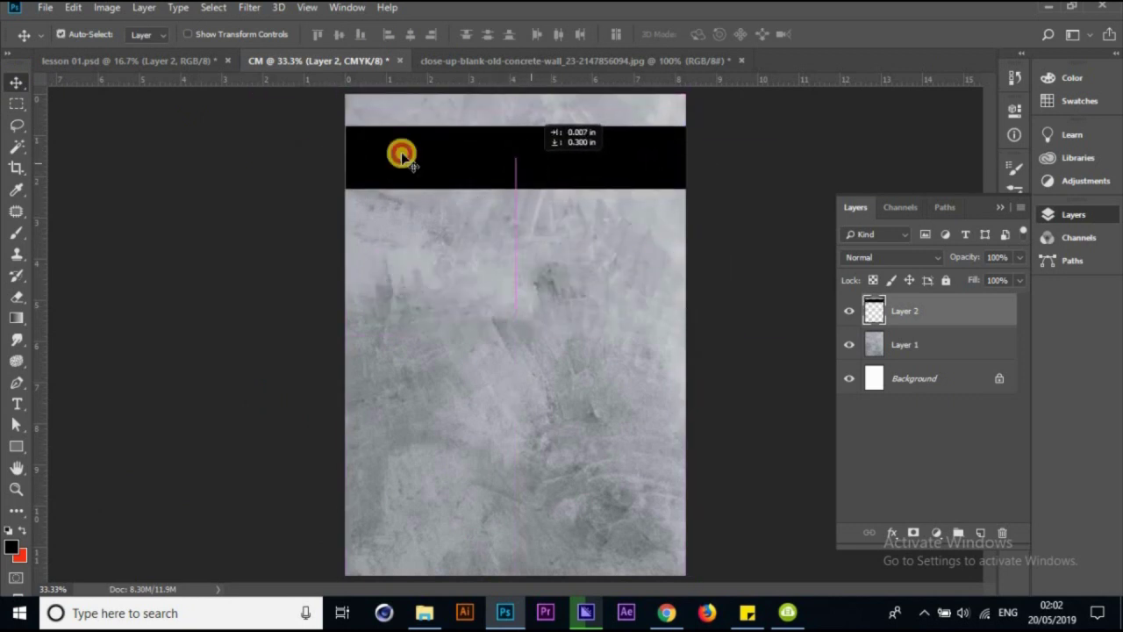
click(218, 66)
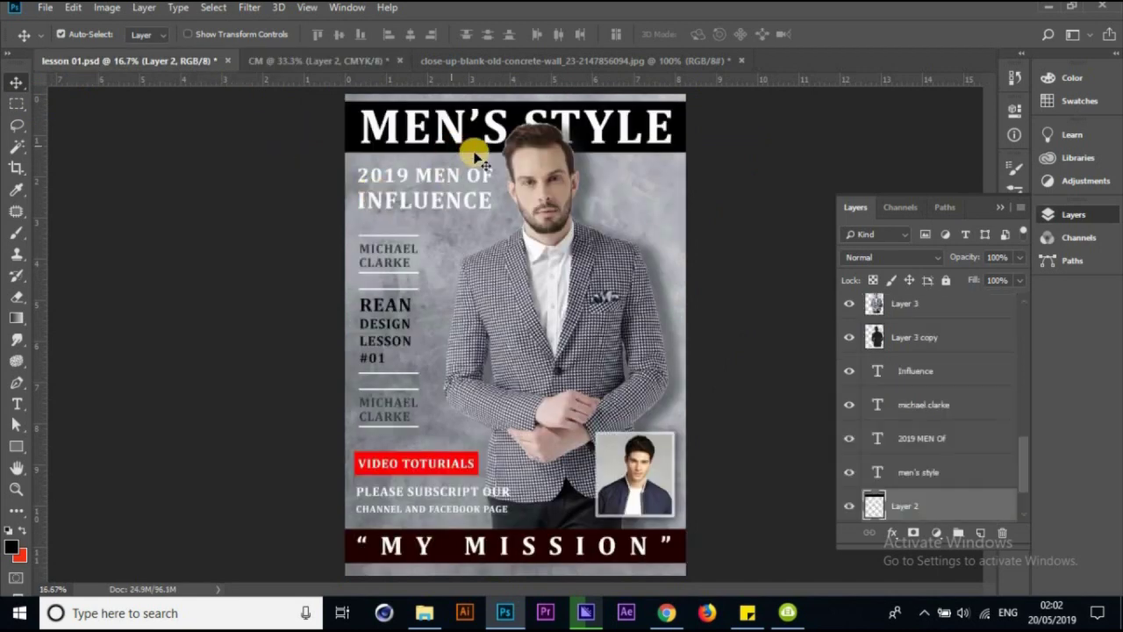
click(323, 60)
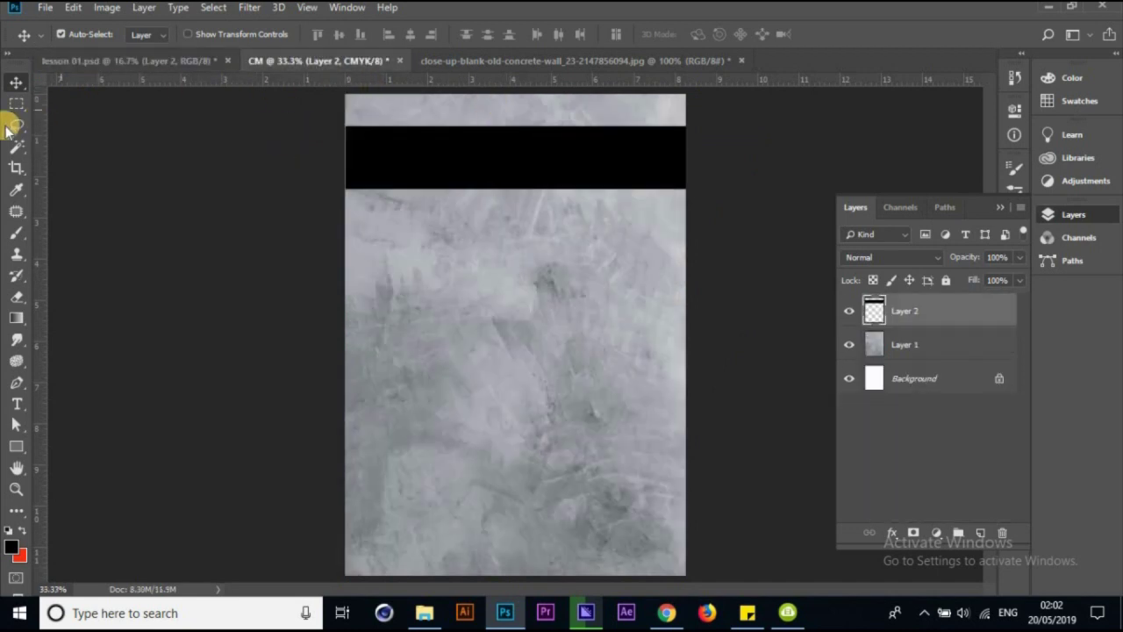
drag(605, 213, 609, 166)
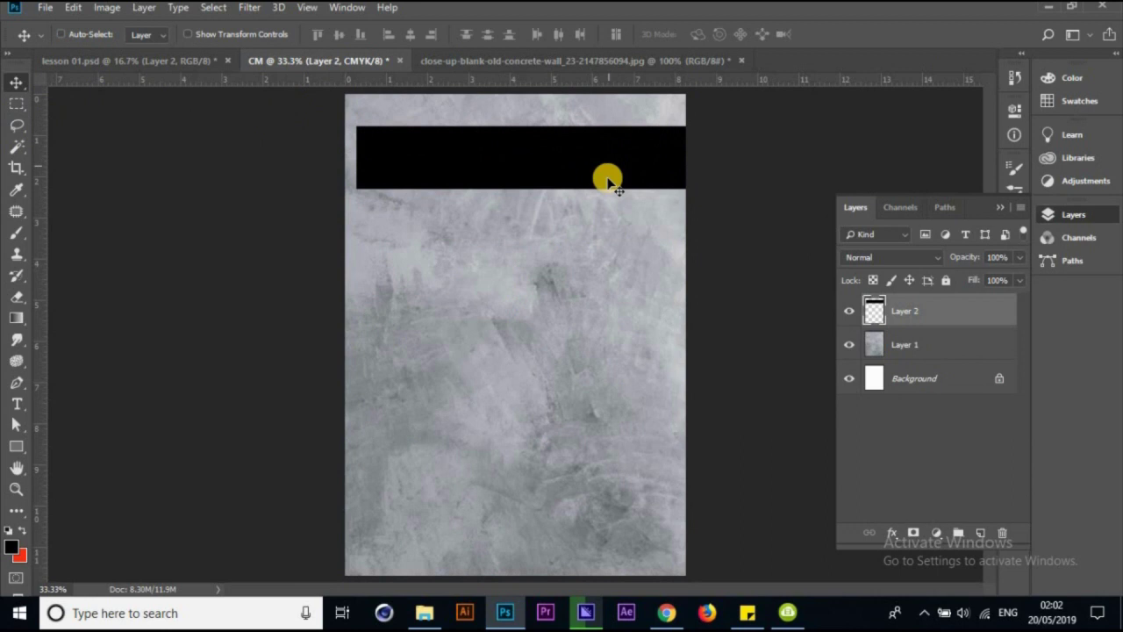
Replace the bar layer with a new Layer 2 filled completely black
key(Delete)
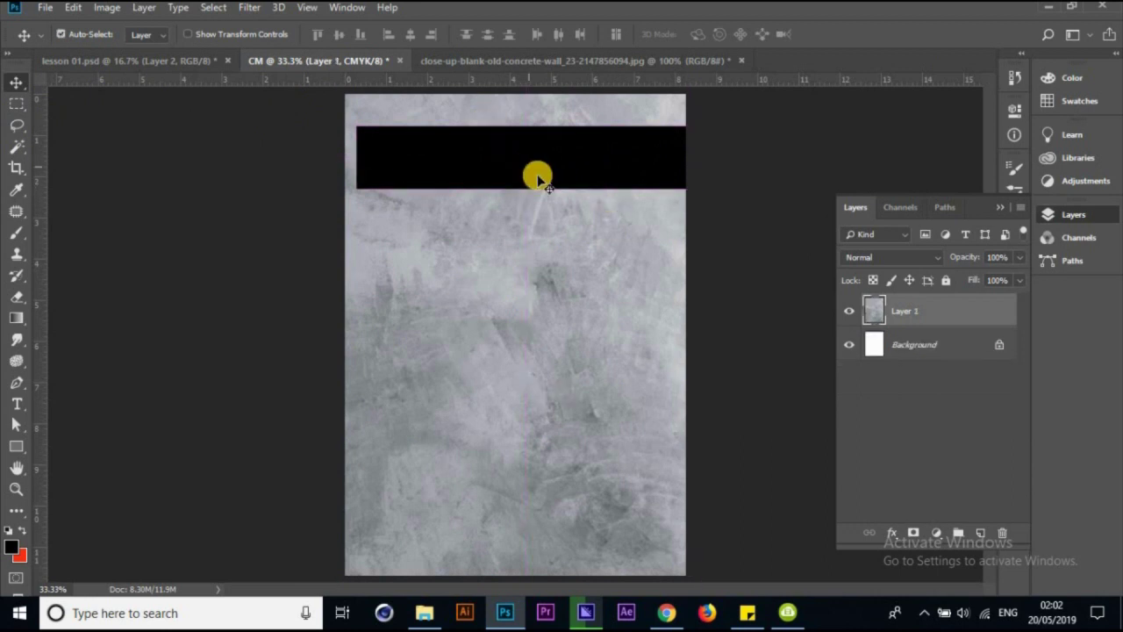
click(981, 537)
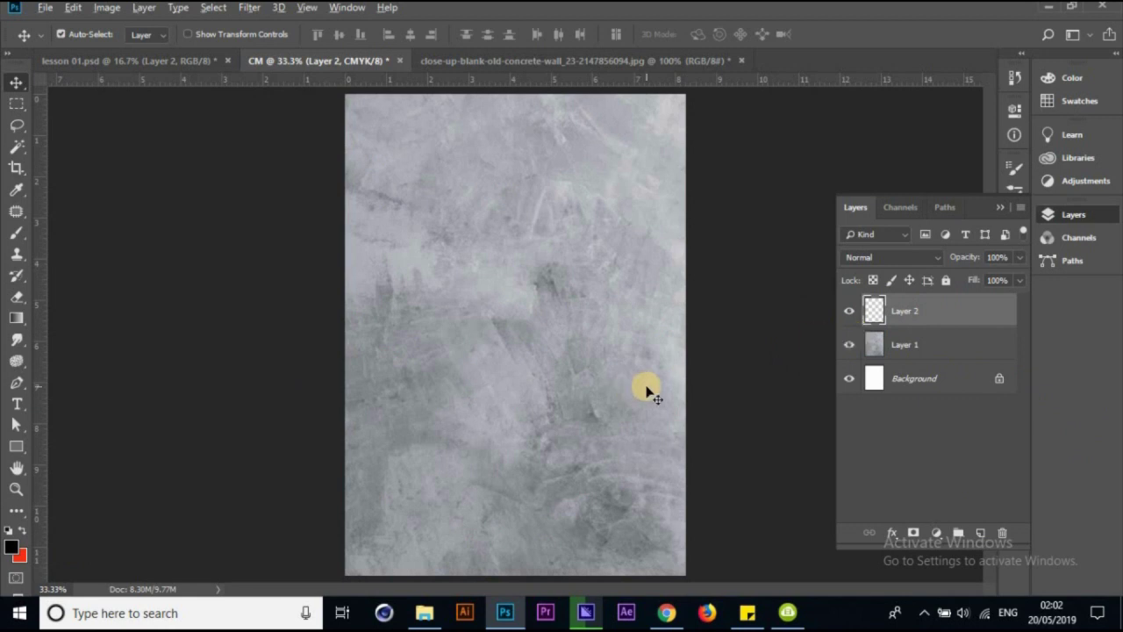
key(alt+BackSpace)
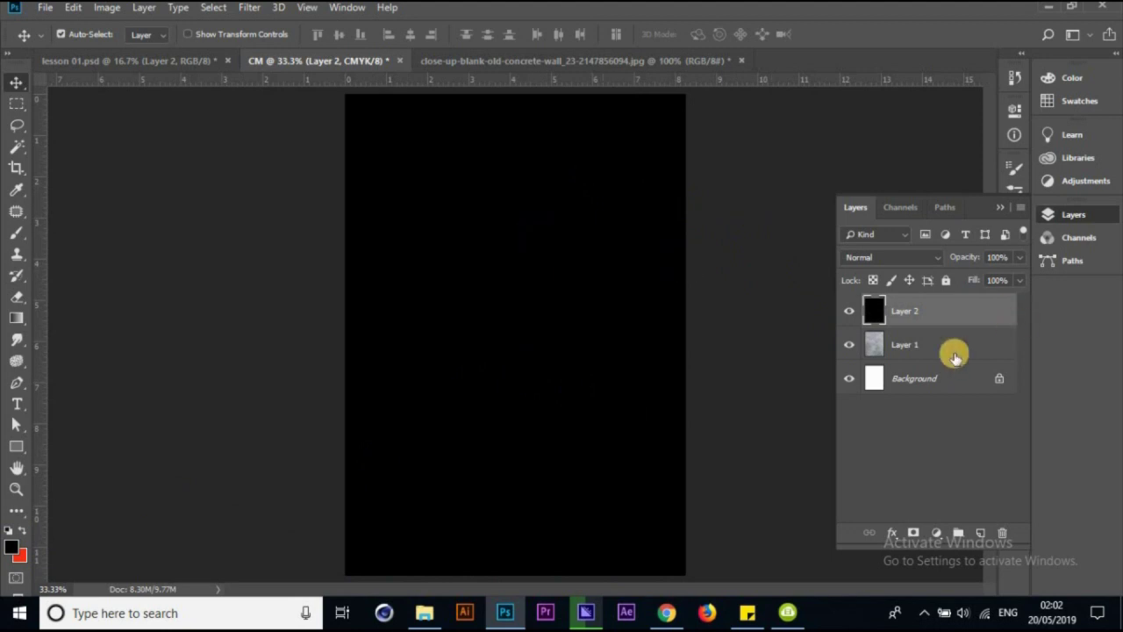
click(850, 312)
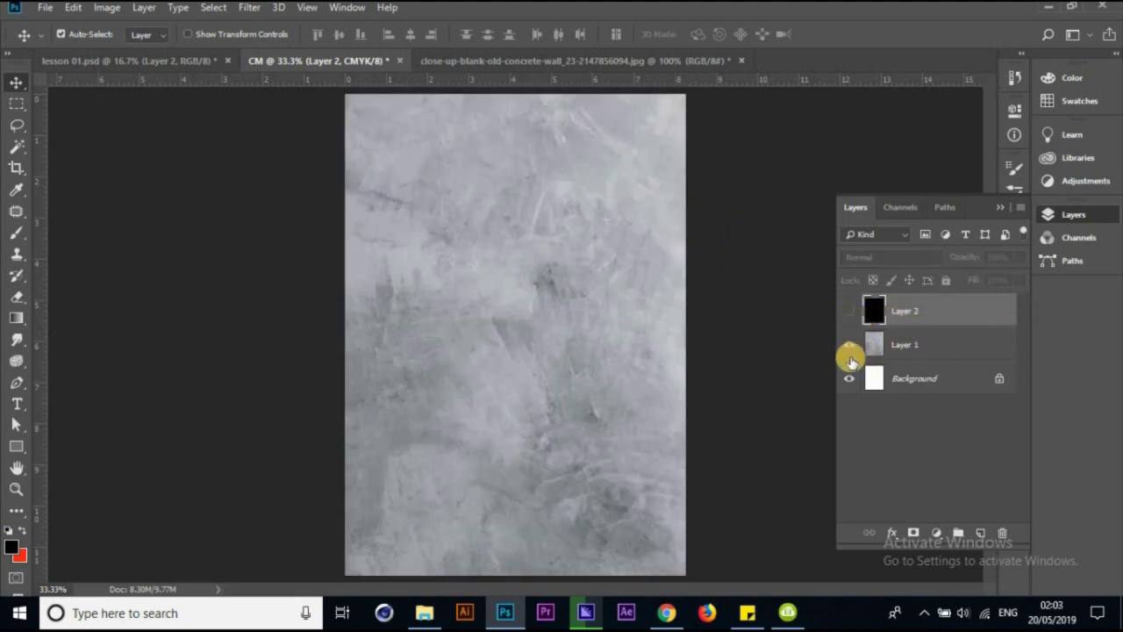
click(850, 311)
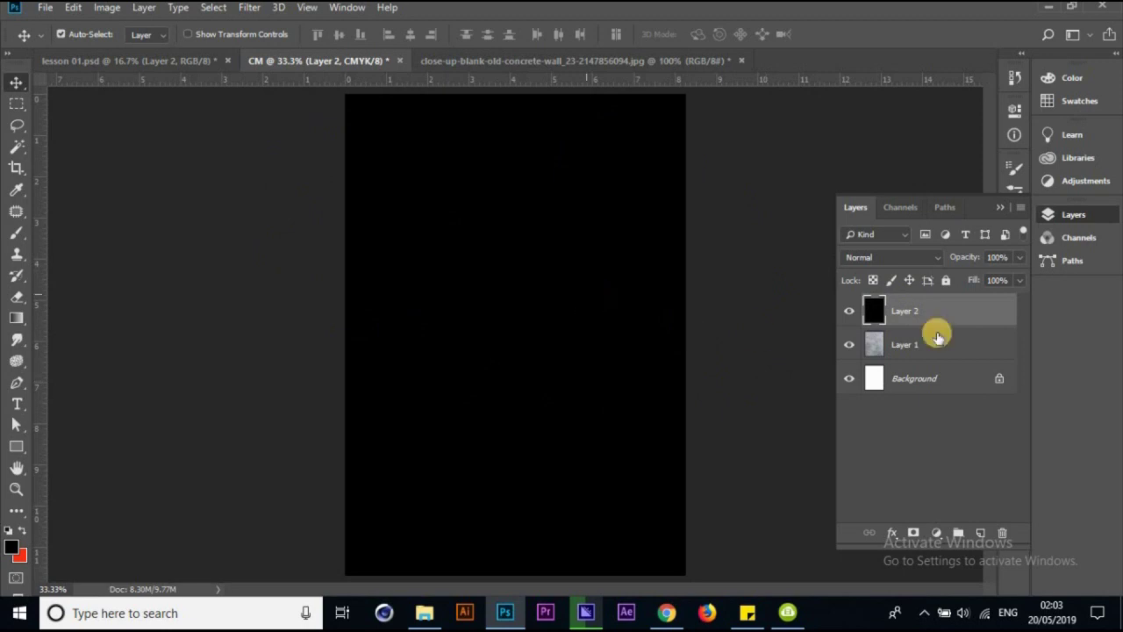
Free-transform the black layer into a thin full-width strip near the canvas top
key(ctrl)
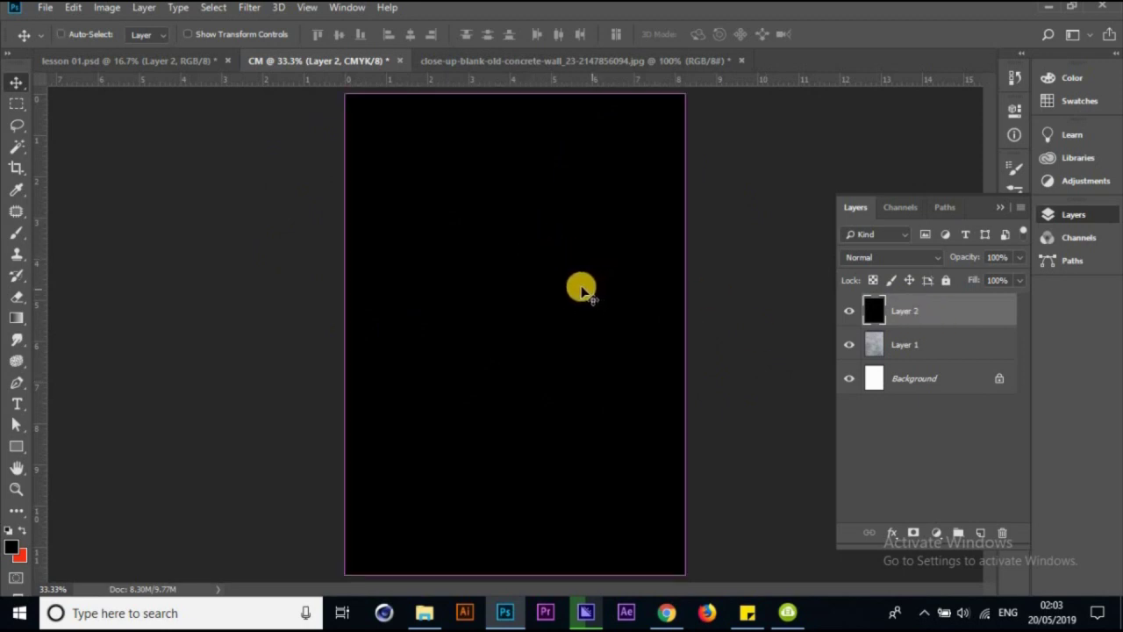
key(ctrl+t)
mouse_move(515, 94)
mouse_down()
mouse_move(530, 467)
mouse_move(509, 525)
mouse_move(613, 423)
mouse_move(643, 410)
mouse_up()
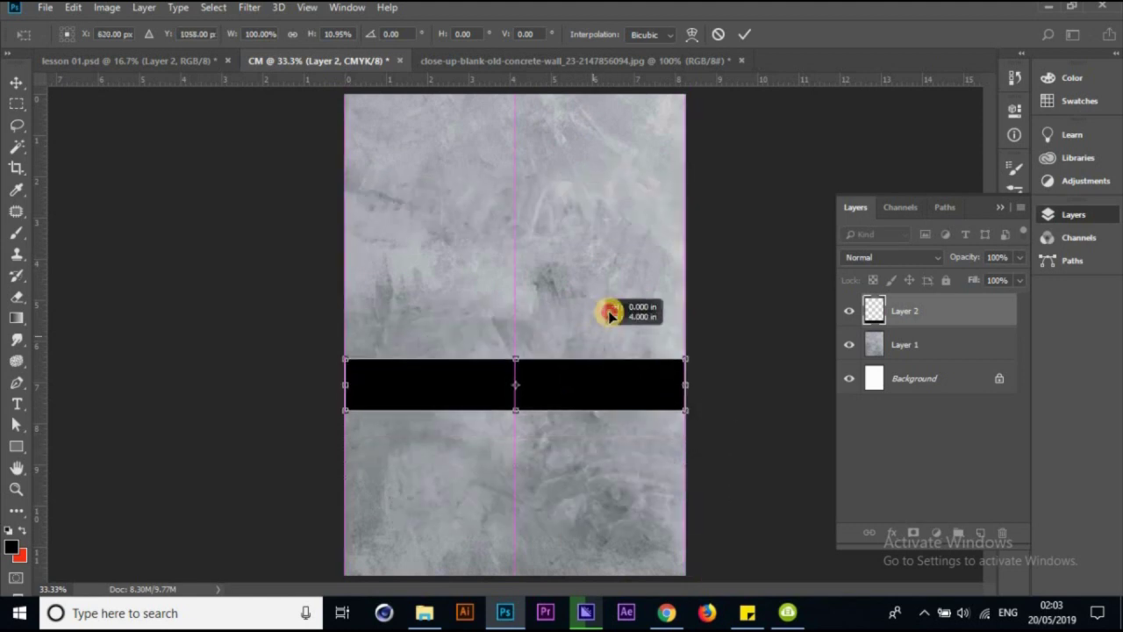
drag(643, 411, 622, 474)
drag(603, 338, 617, 134)
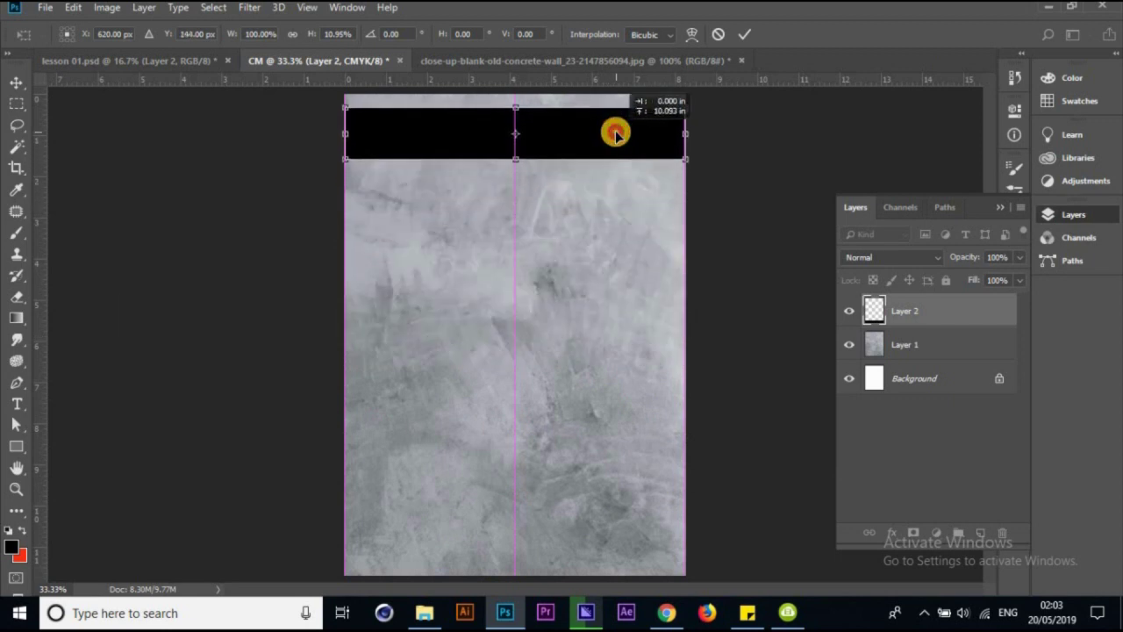
key(Return)
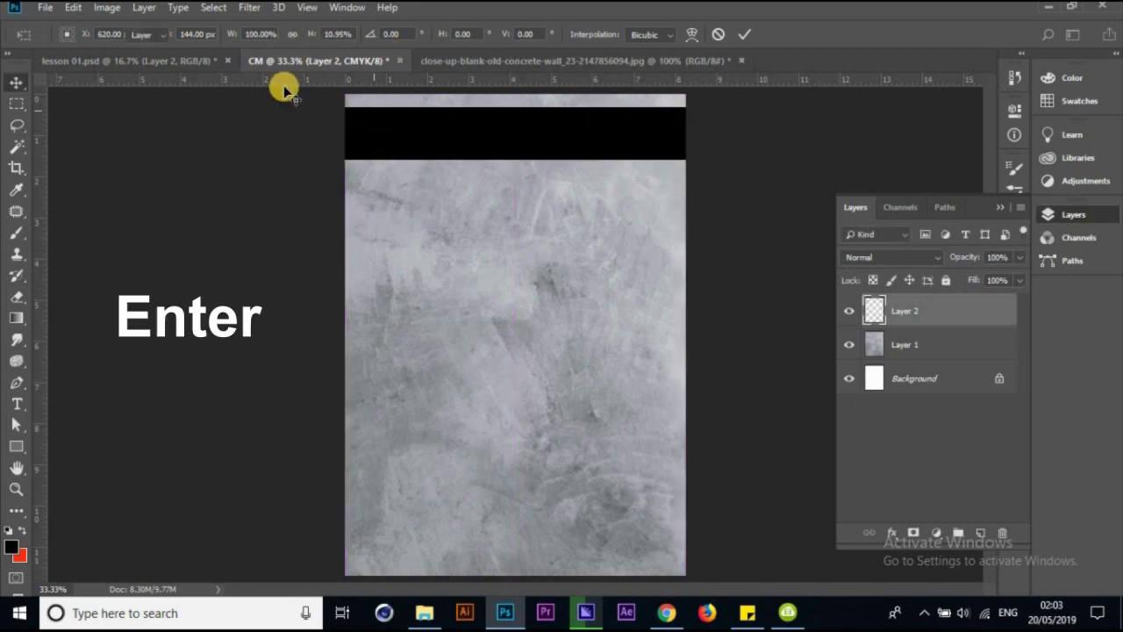
Nudge the black strip and make it slightly taller to match the lesson 01 cover
click(197, 58)
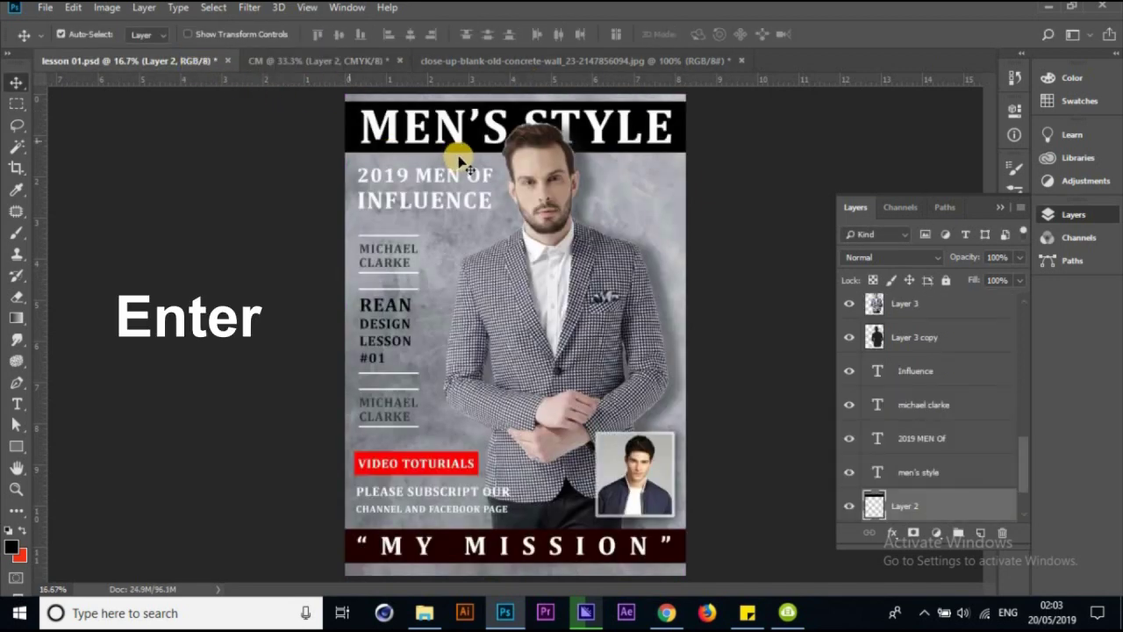
click(346, 62)
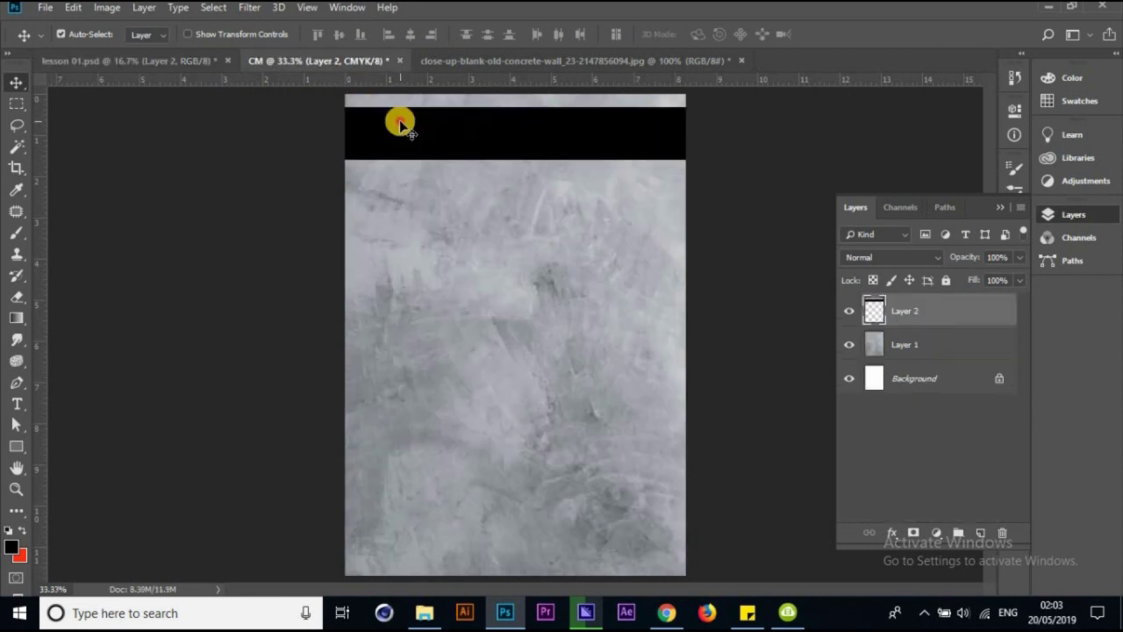
drag(401, 140, 400, 151)
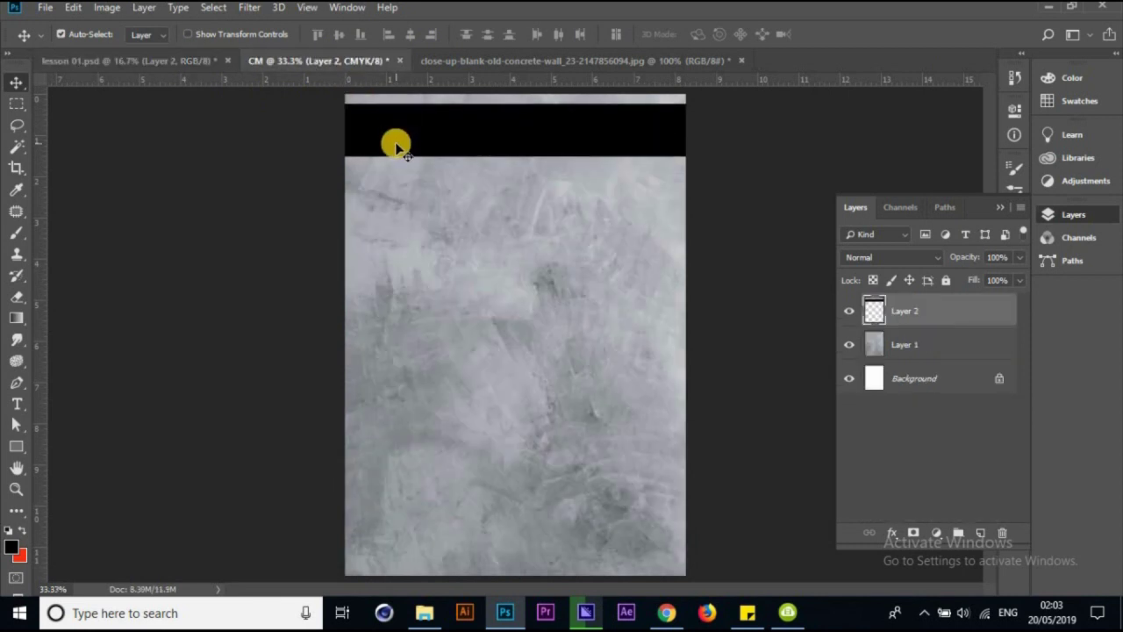
mouse_move(509, 105)
mouse_down()
mouse_move(537, 161)
mouse_move(538, 132)
mouse_move(506, 159)
mouse_up()
key(ctrl+t)
key(Return)
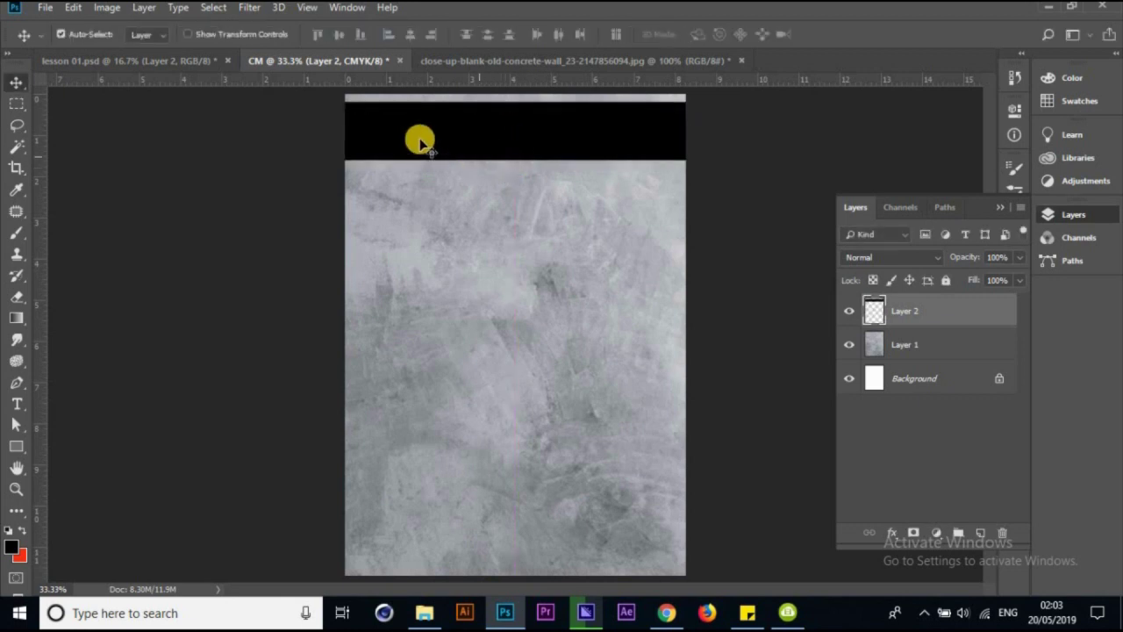
click(124, 58)
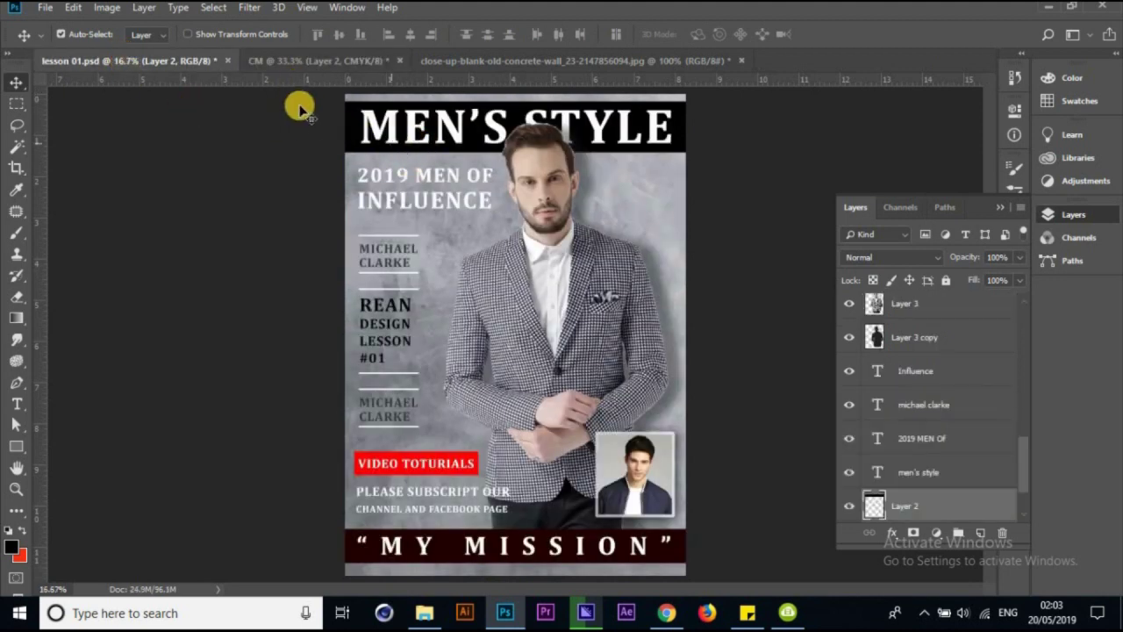
click(317, 59)
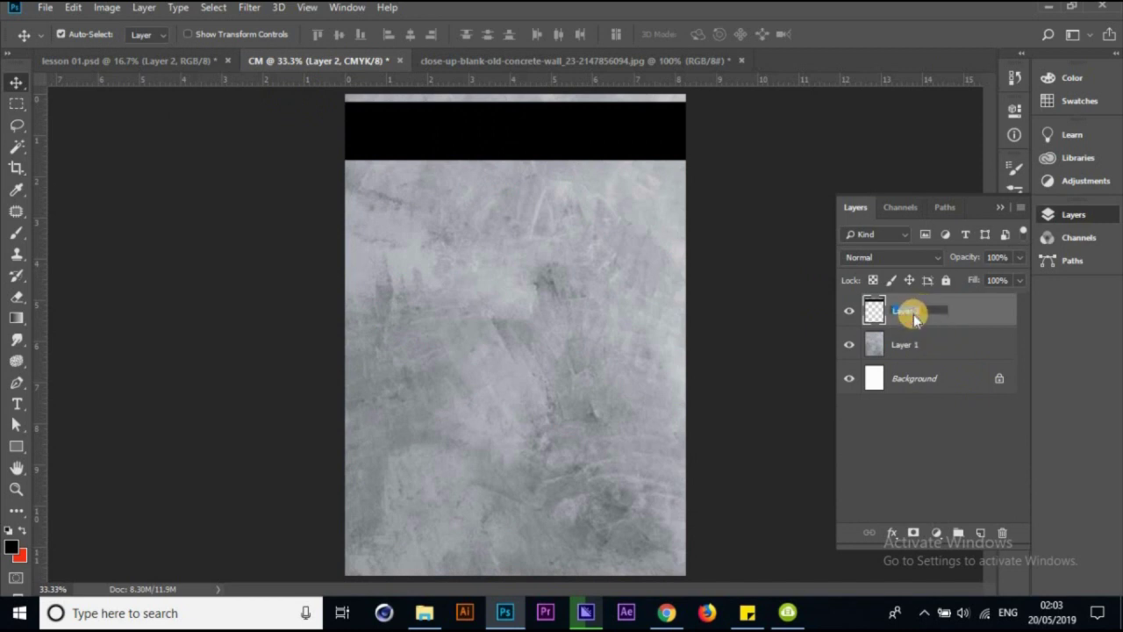
Rename the black strip's layer to 'Black Tap', then glance at the reference cover
click(927, 330)
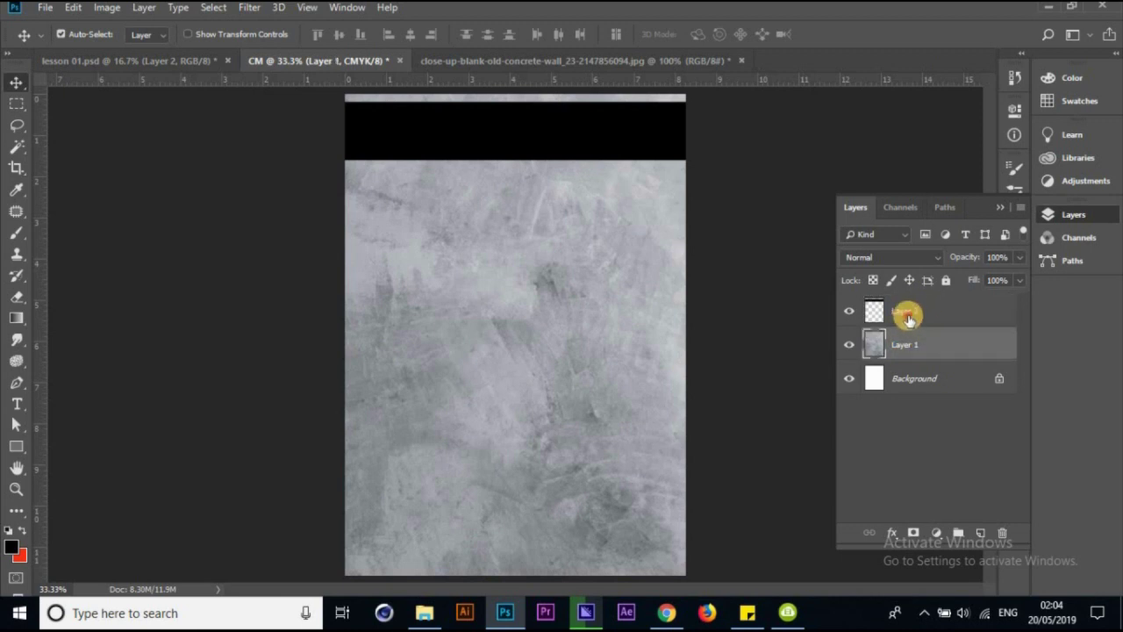
click(909, 317)
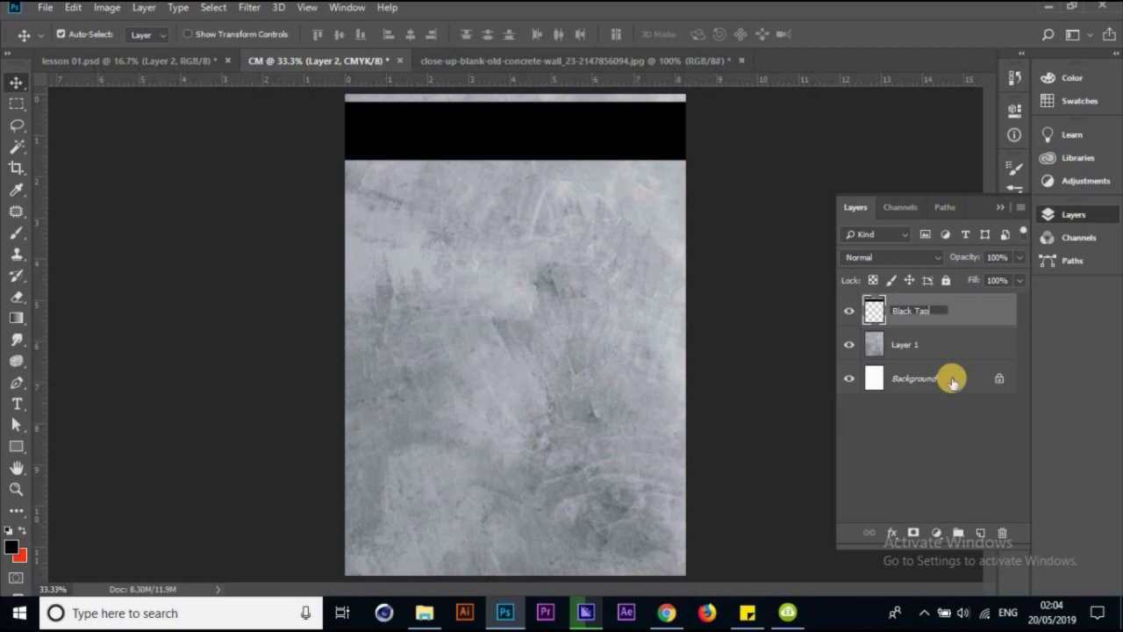
key(Return)
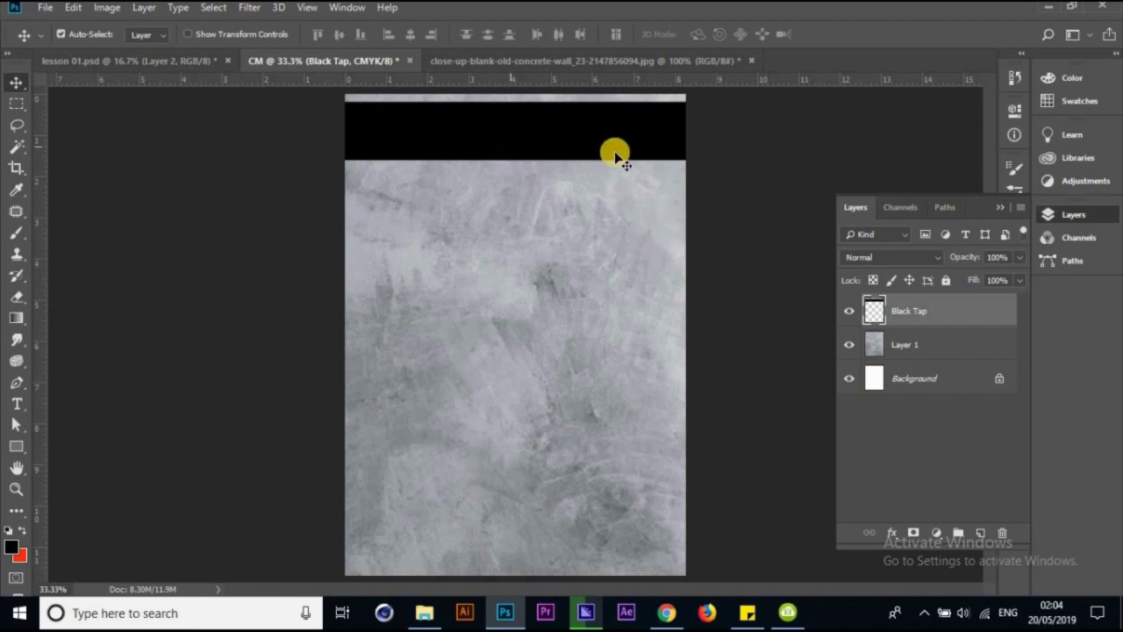
click(93, 60)
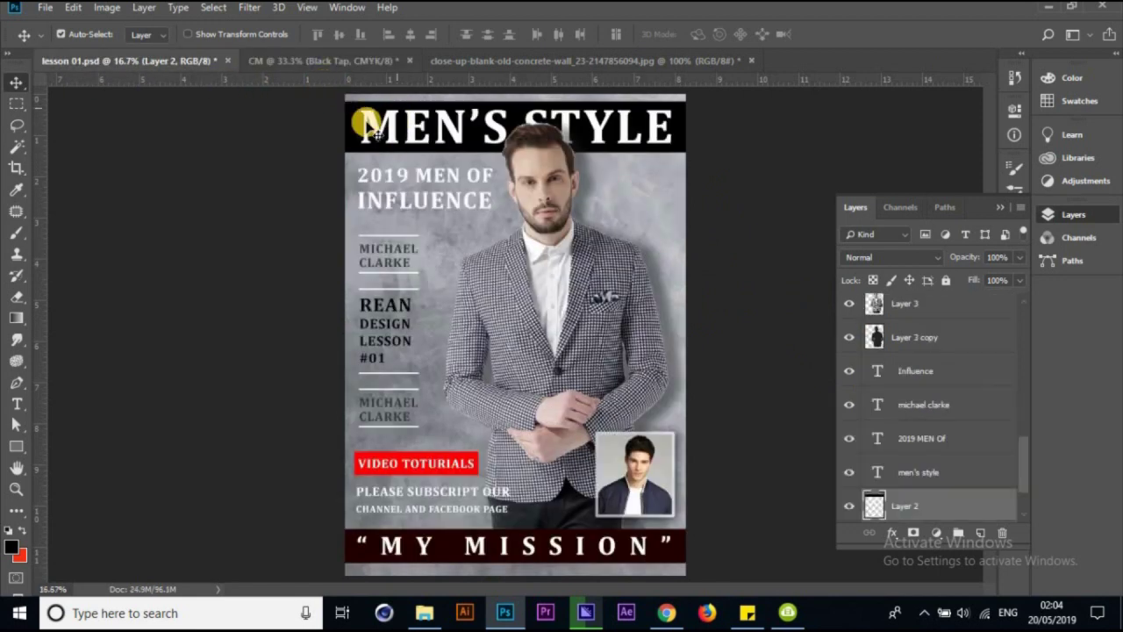
click(312, 63)
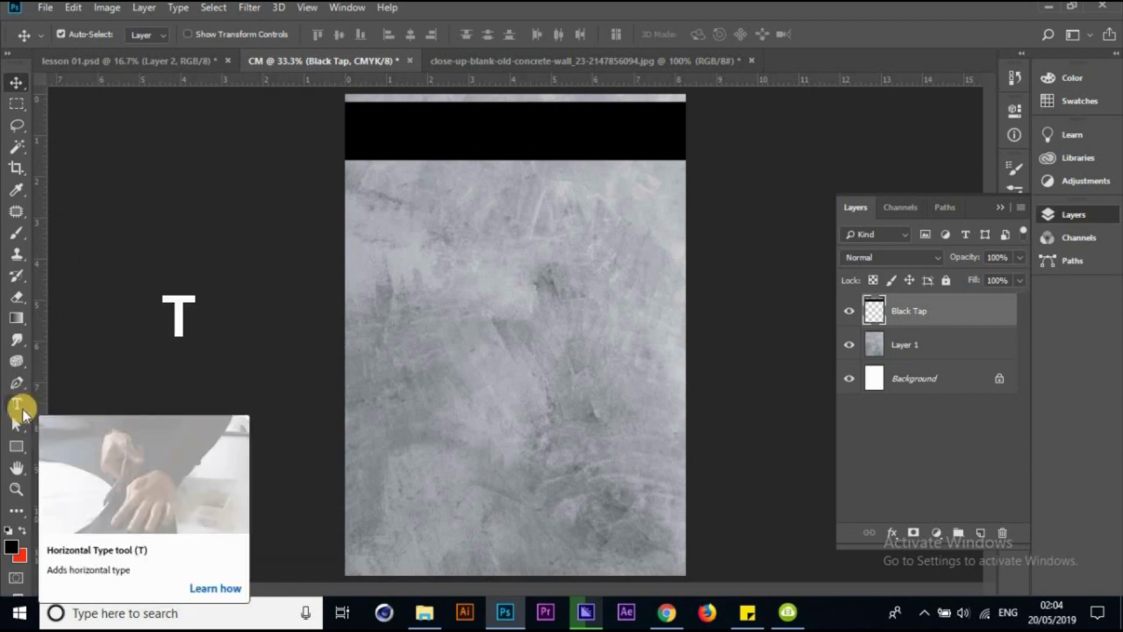
Choose the Horizontal Type Tool, place a trial text layer, then discard it
click(243, 273)
key(t)
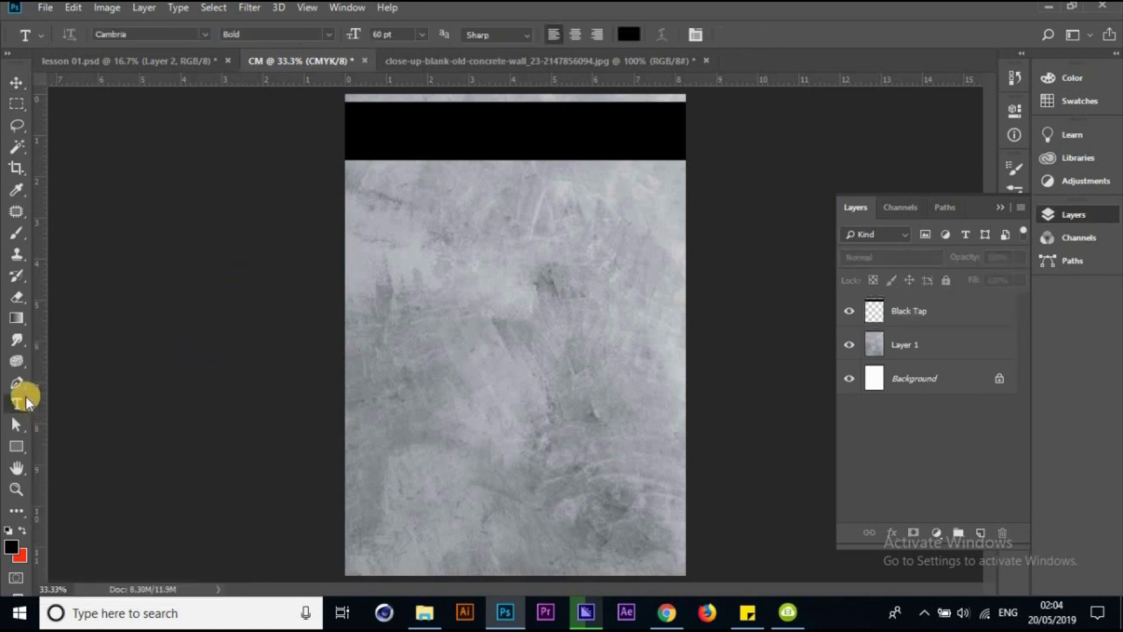
drag(19, 406, 88, 402)
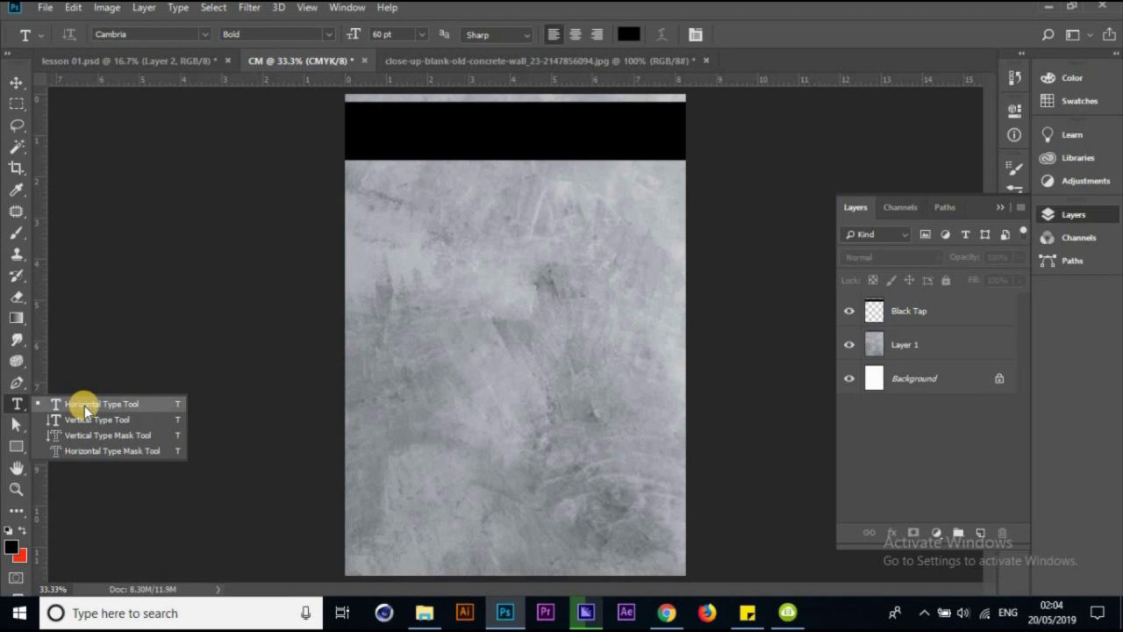
click(84, 405)
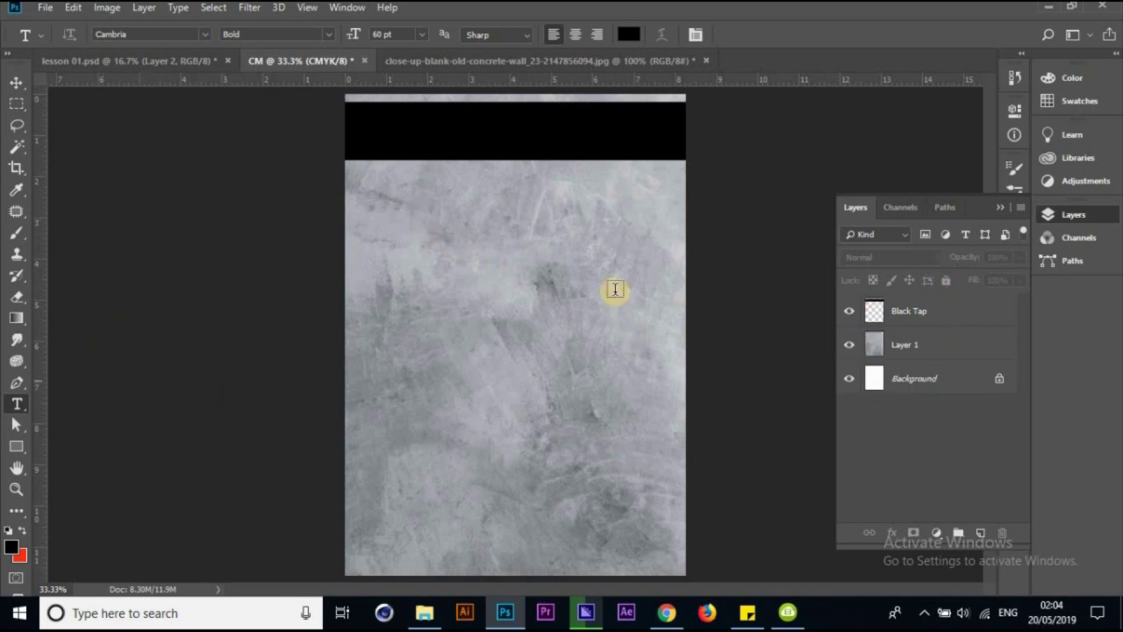
click(471, 245)
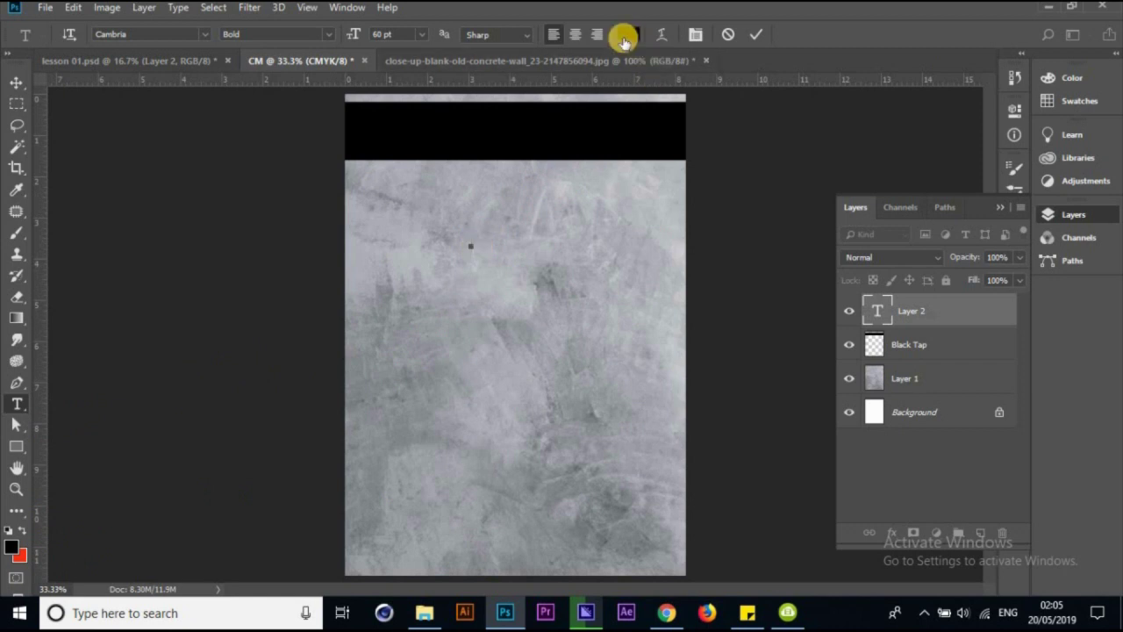
click(138, 59)
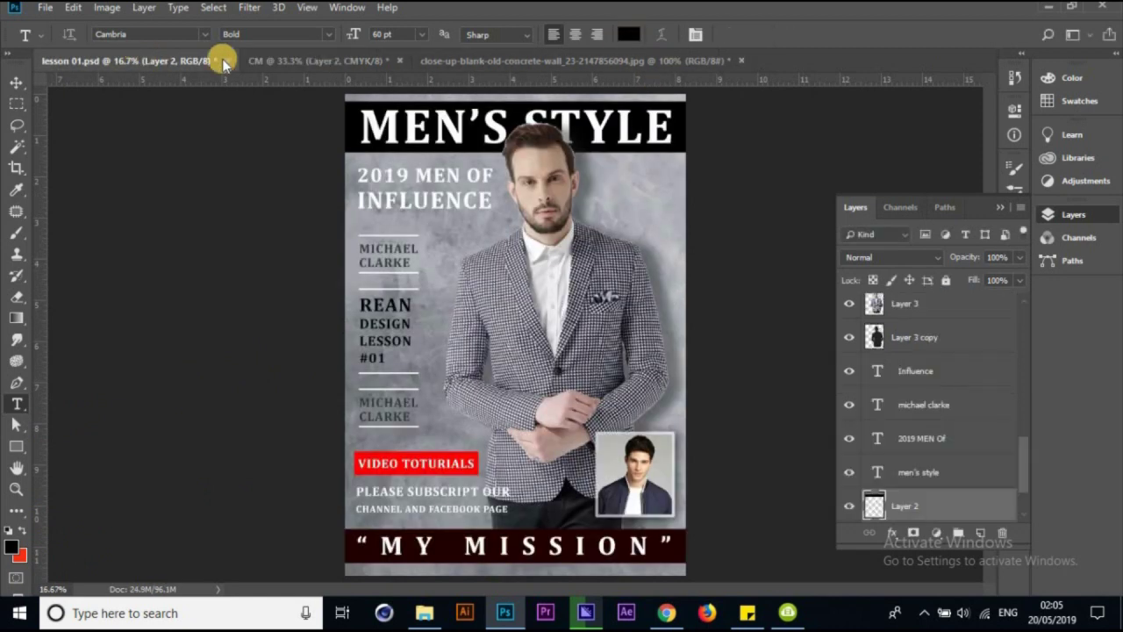
click(307, 60)
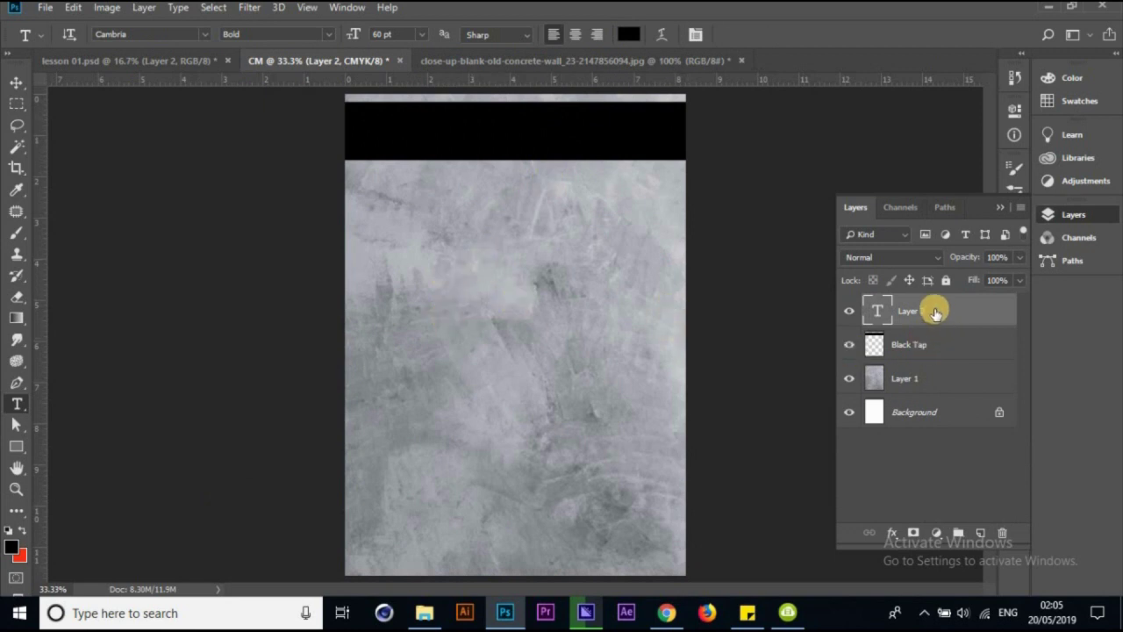
key(Delete)
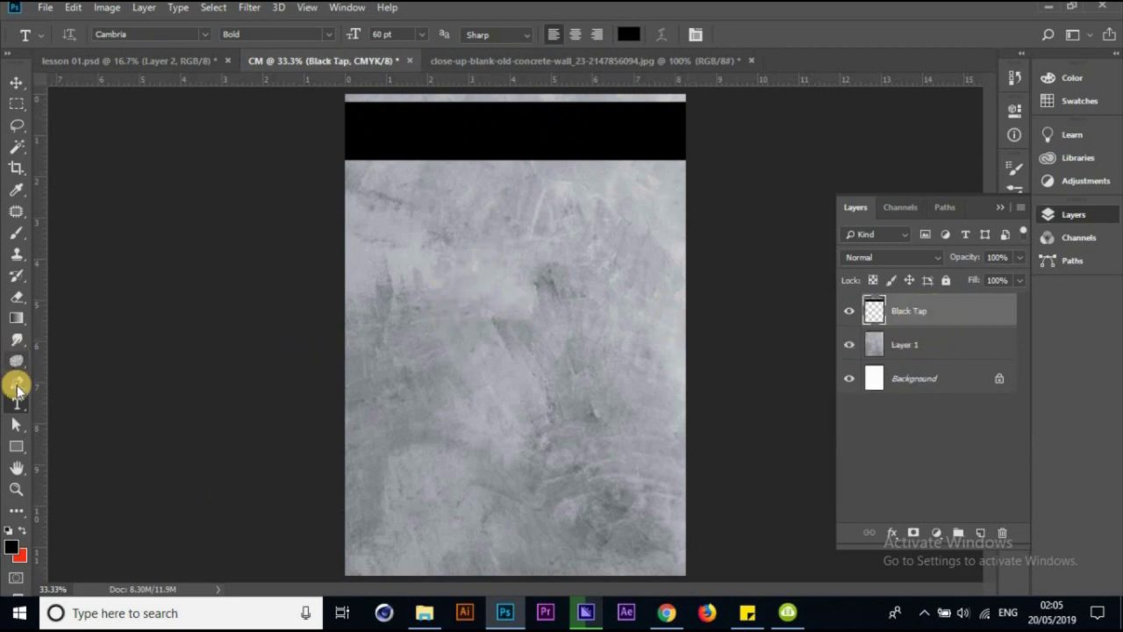
Start a new mid-page text layer with the text colour set to white
click(16, 382)
click(17, 406)
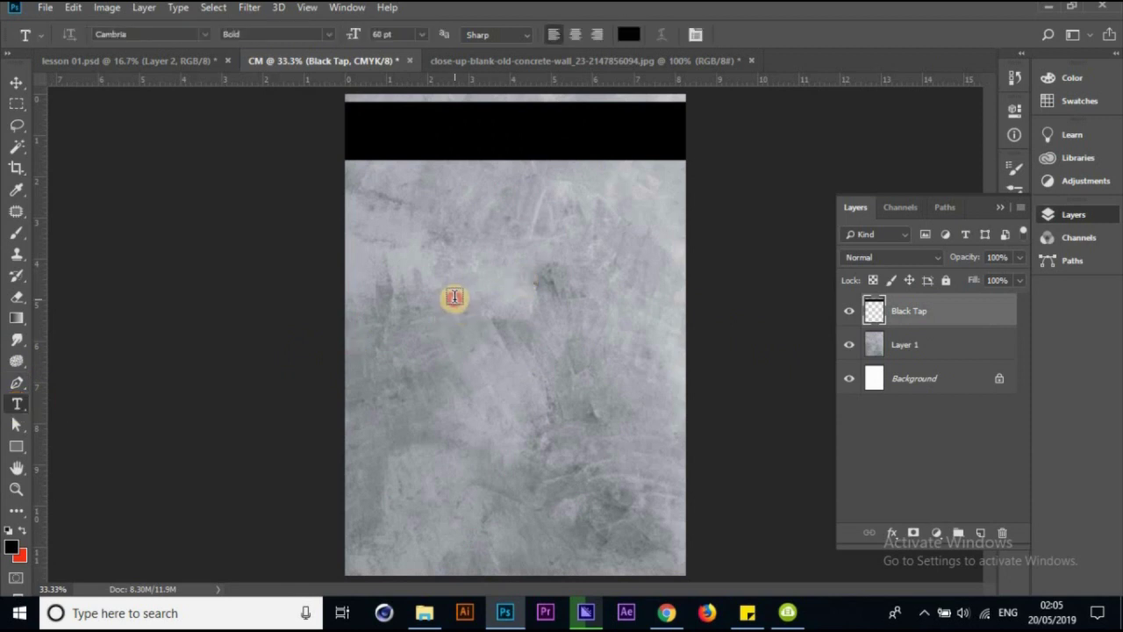
click(454, 297)
click(628, 35)
drag(696, 100, 664, 61)
click(1061, 77)
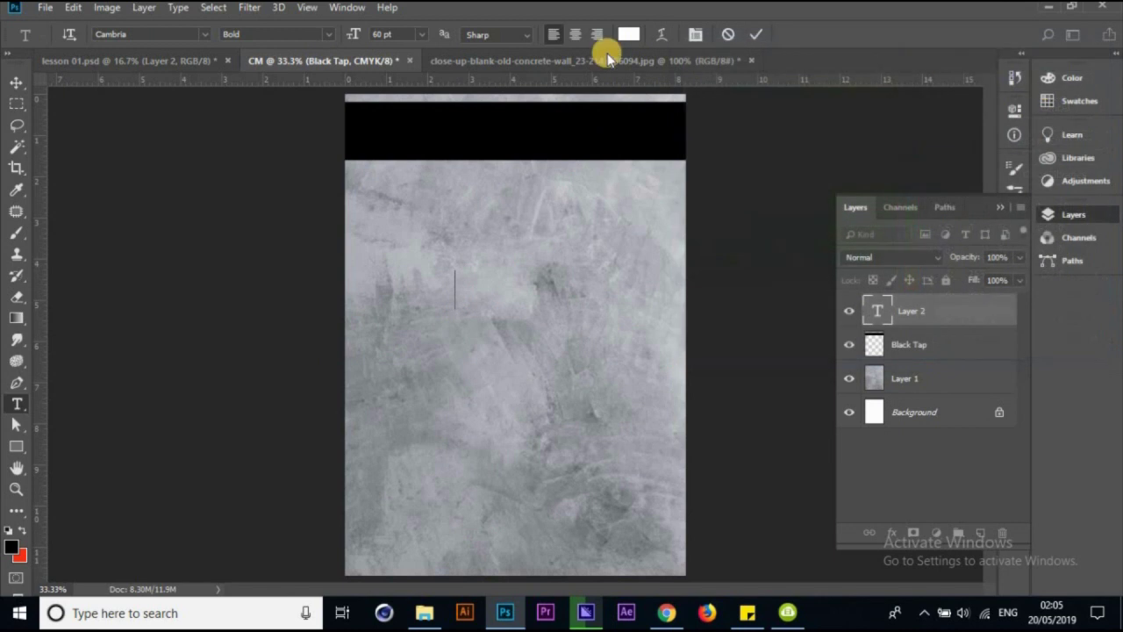
Use Cambria Bold 60 pt and type 'MEN'S STYLE'
click(388, 34)
click(234, 34)
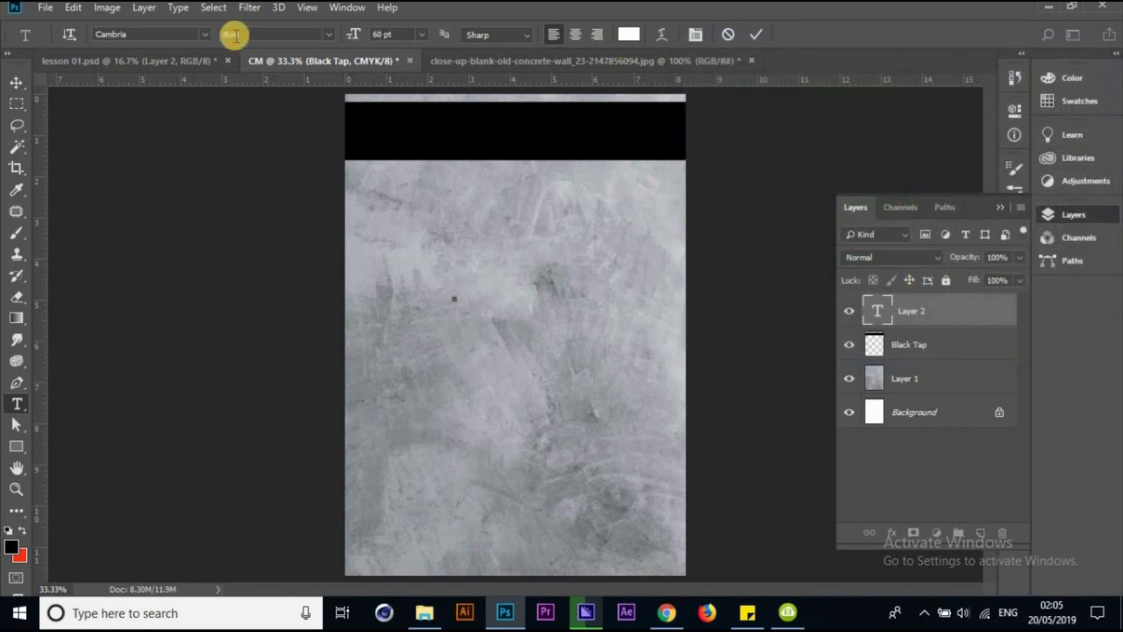
click(331, 34)
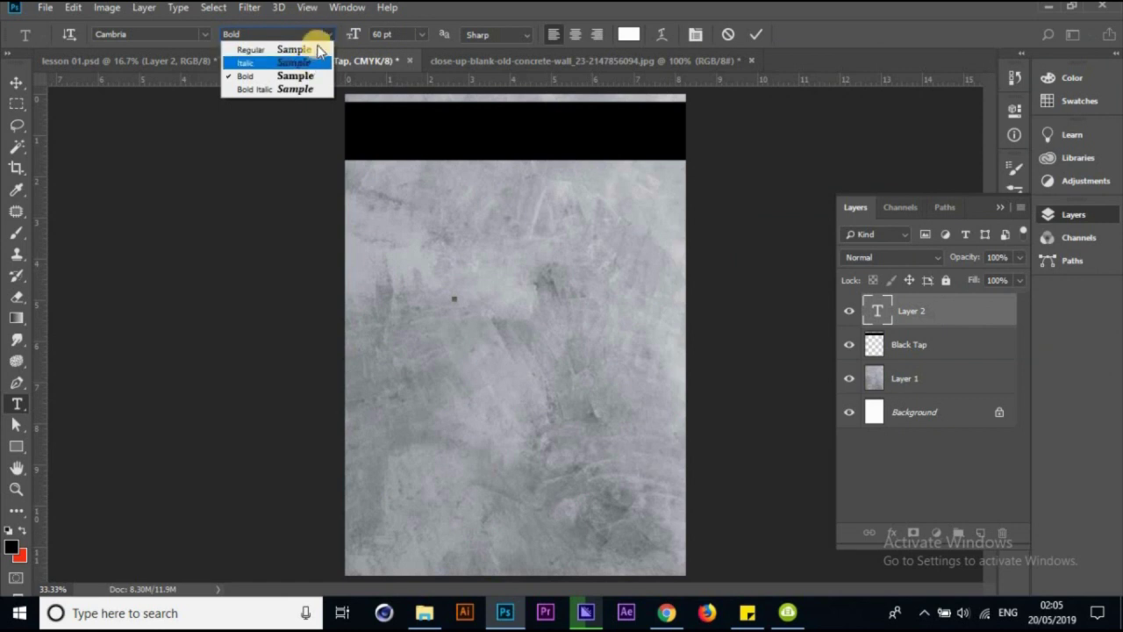
click(331, 34)
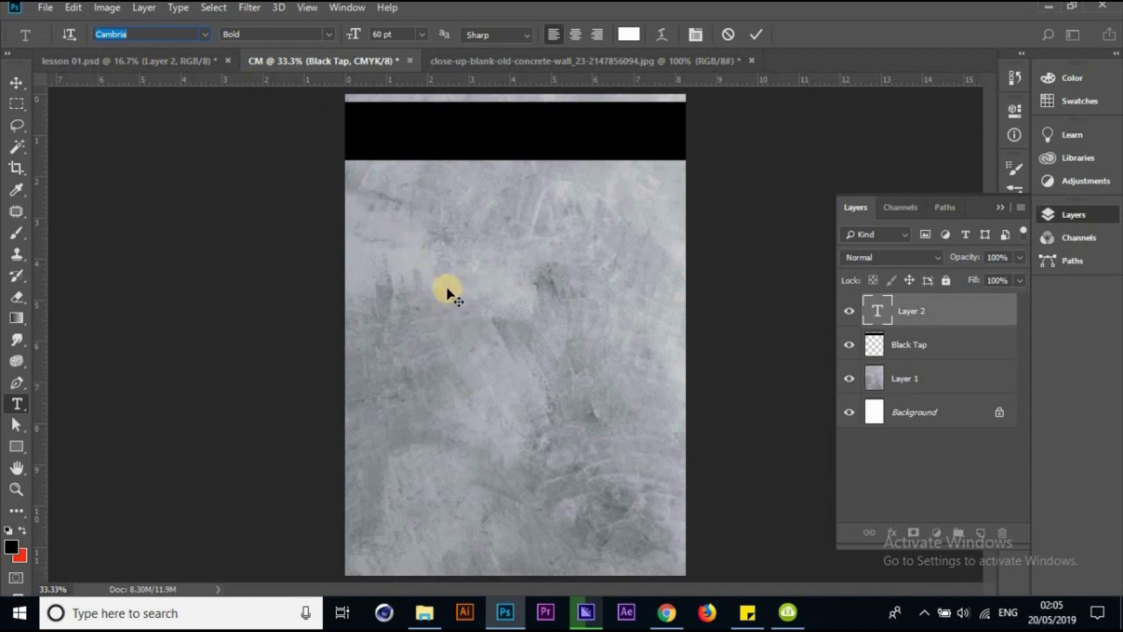
click(451, 301)
text(MEN'S STYLE)
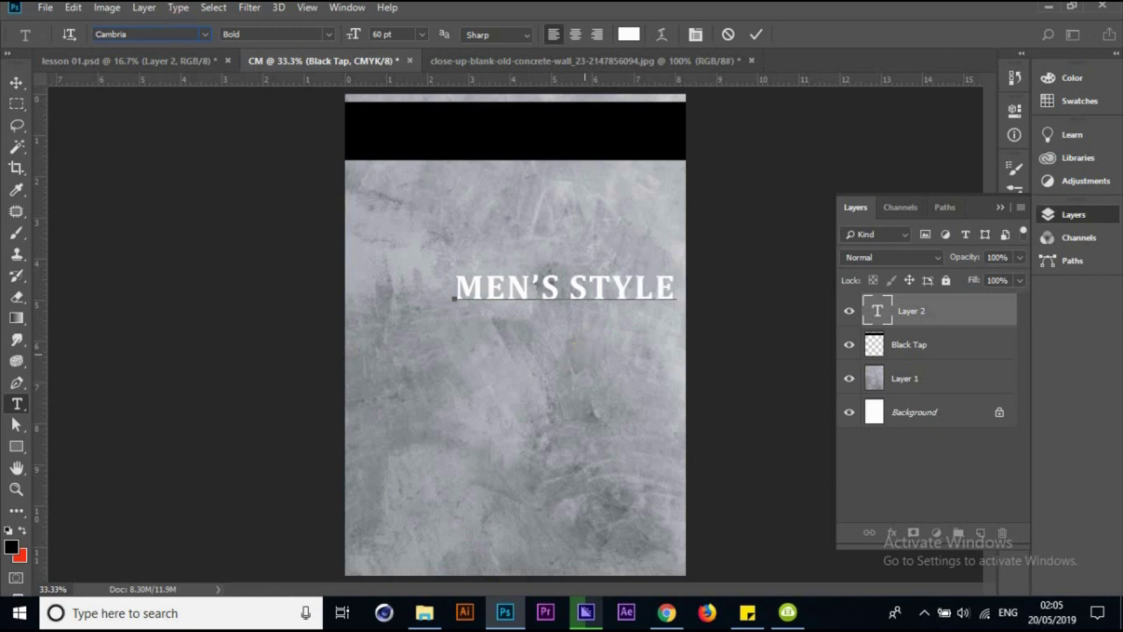
Check the reference, select the MEN'S STYLE text, and commit it with the Move tool
click(157, 62)
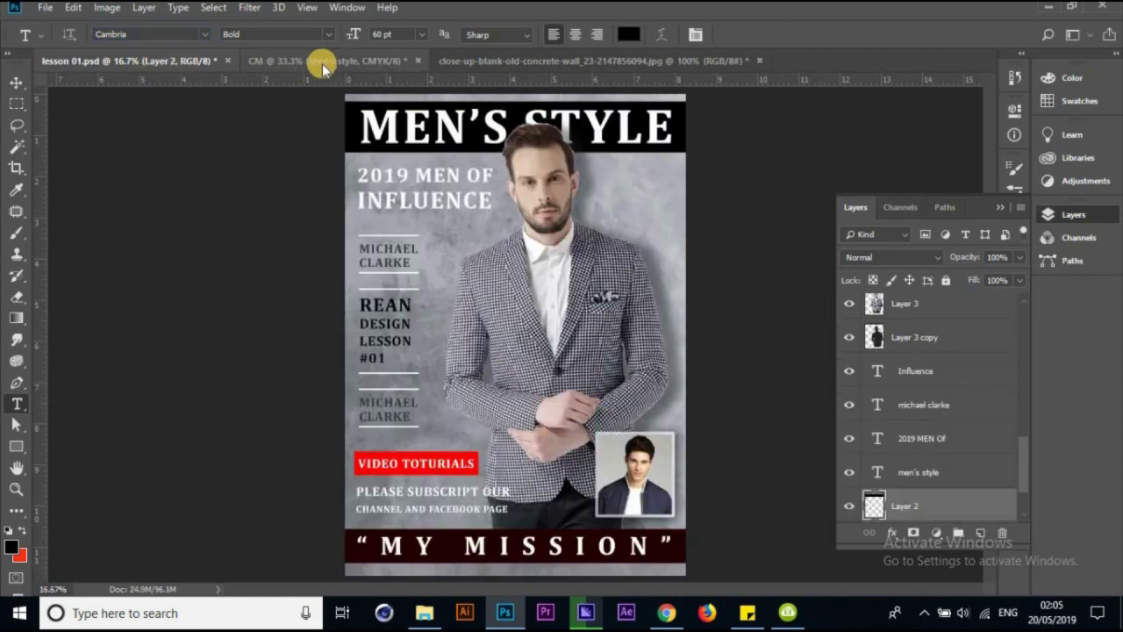
click(335, 61)
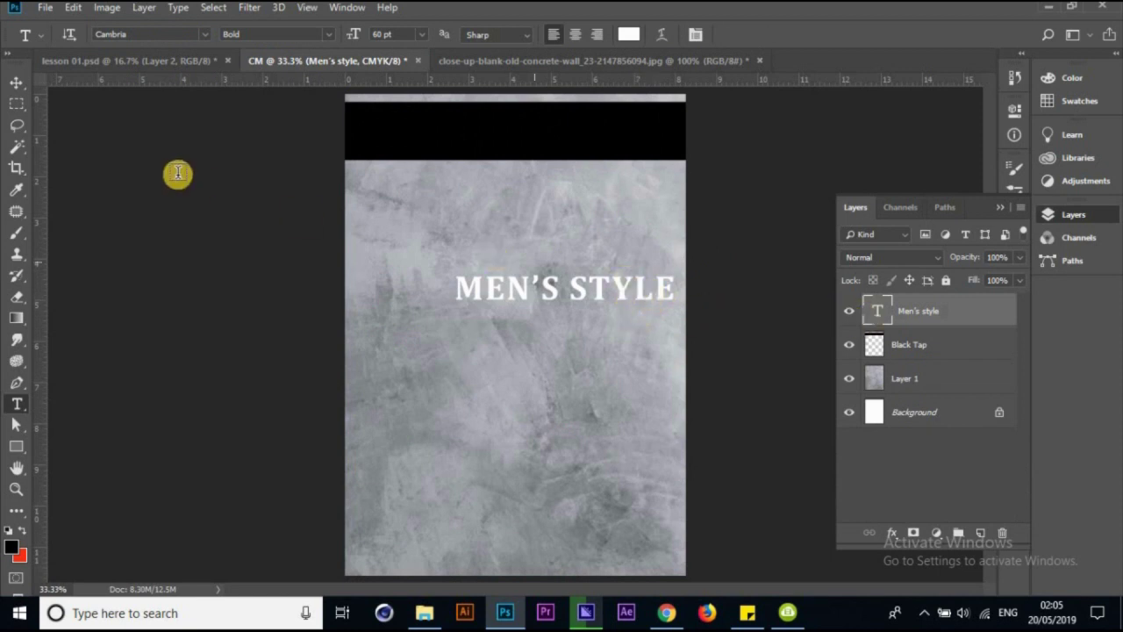
click(18, 84)
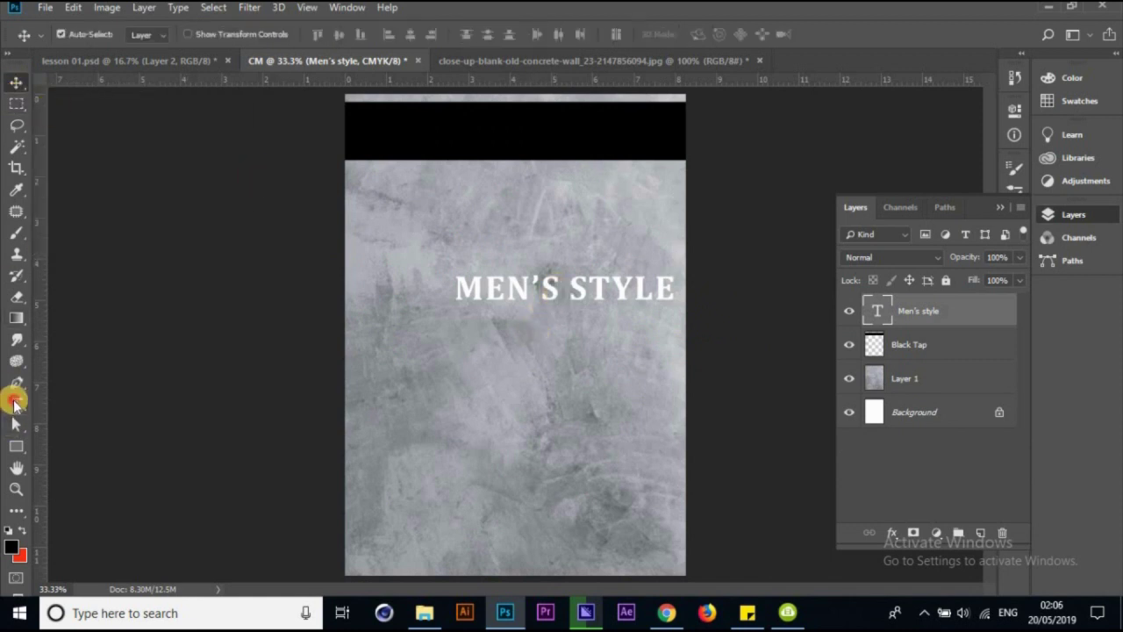
click(17, 403)
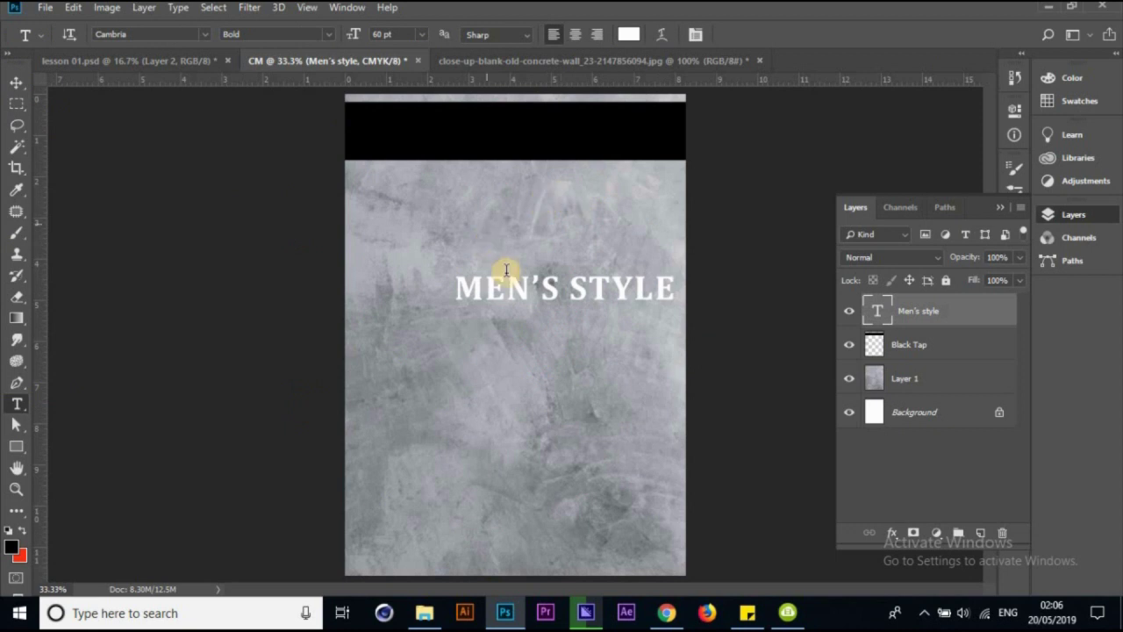
drag(516, 282, 559, 288)
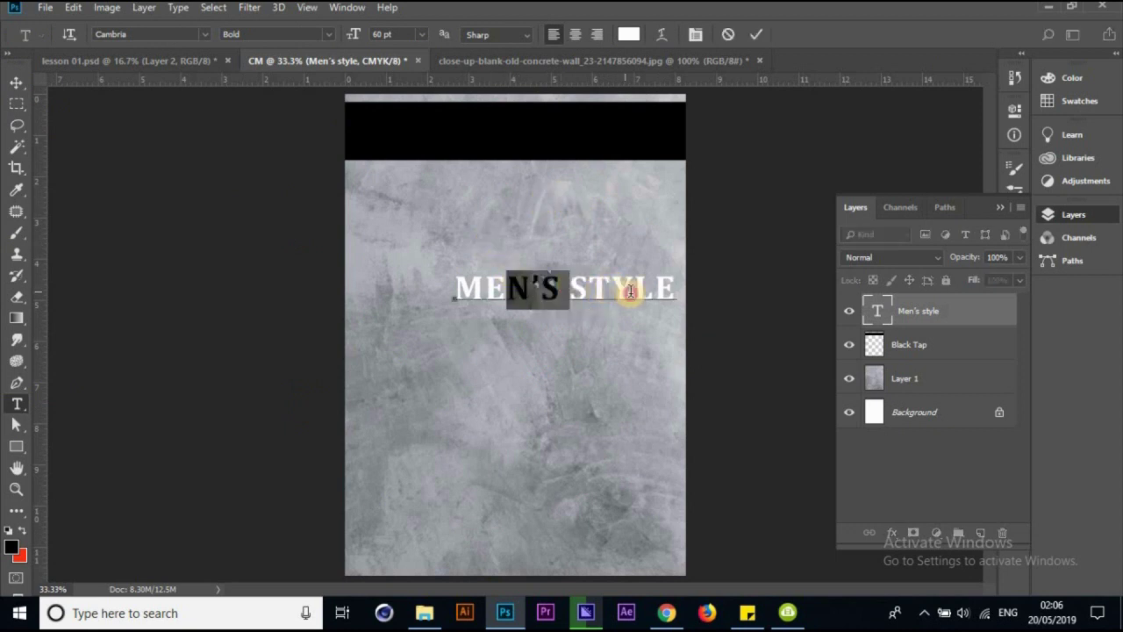
click(636, 287)
drag(636, 287, 447, 286)
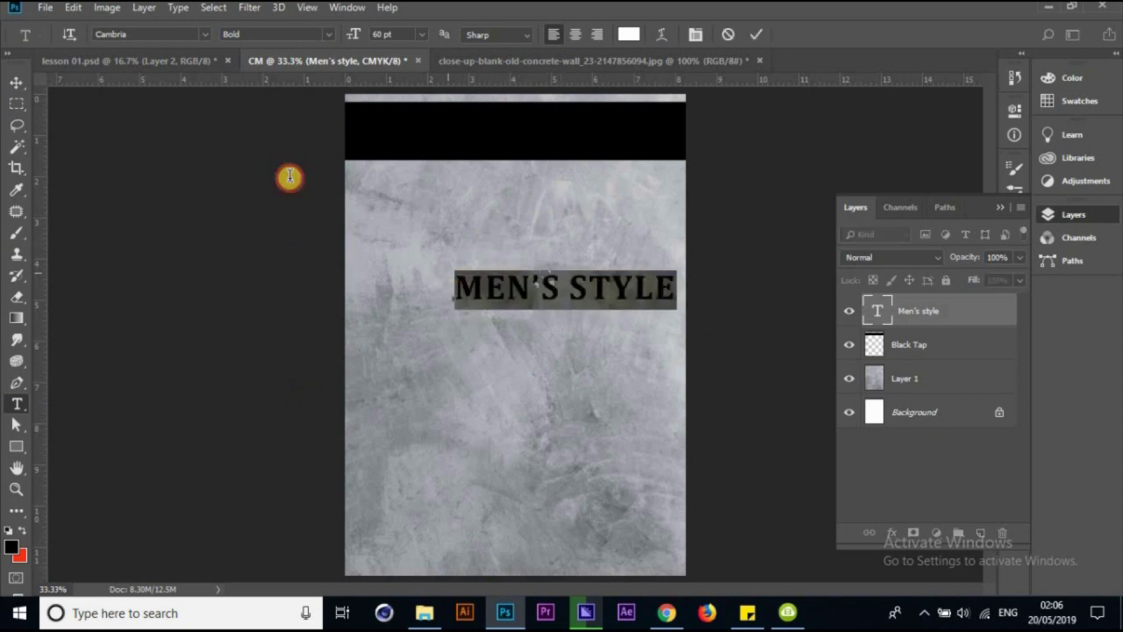
click(17, 85)
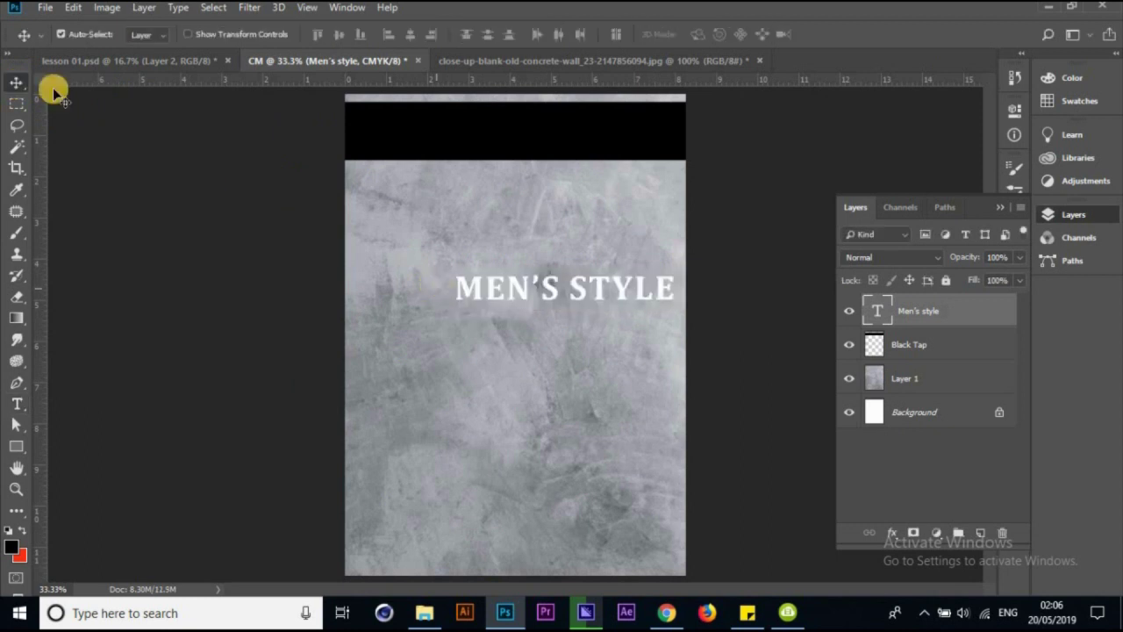
Move the MEN'S STYLE title up into the black band and roughly centre it
key(v)
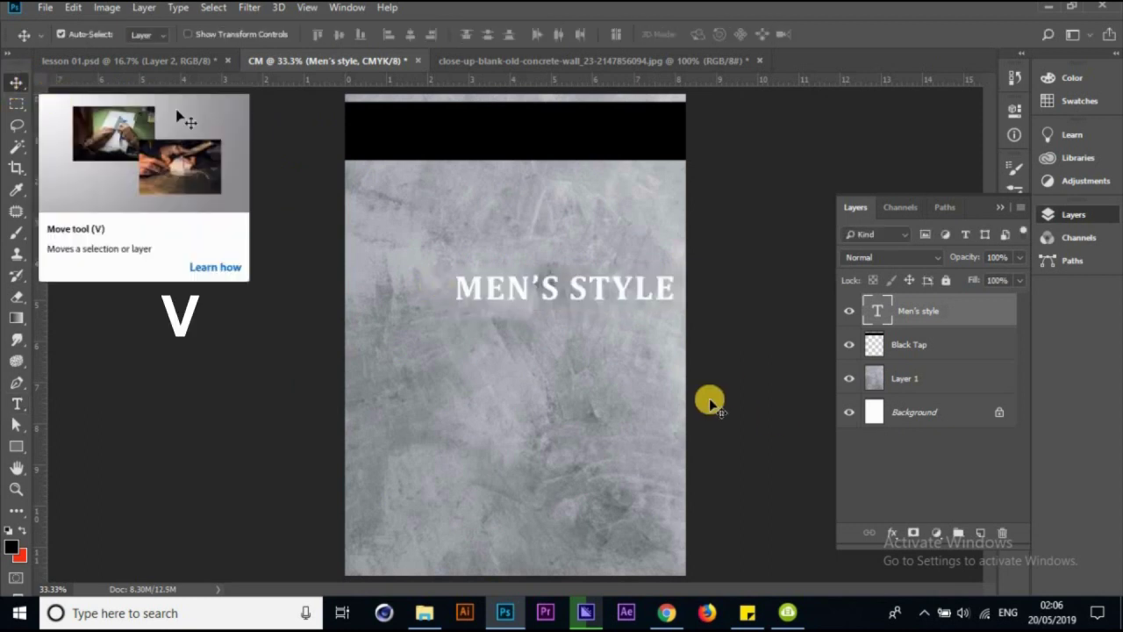
drag(477, 156, 481, 132)
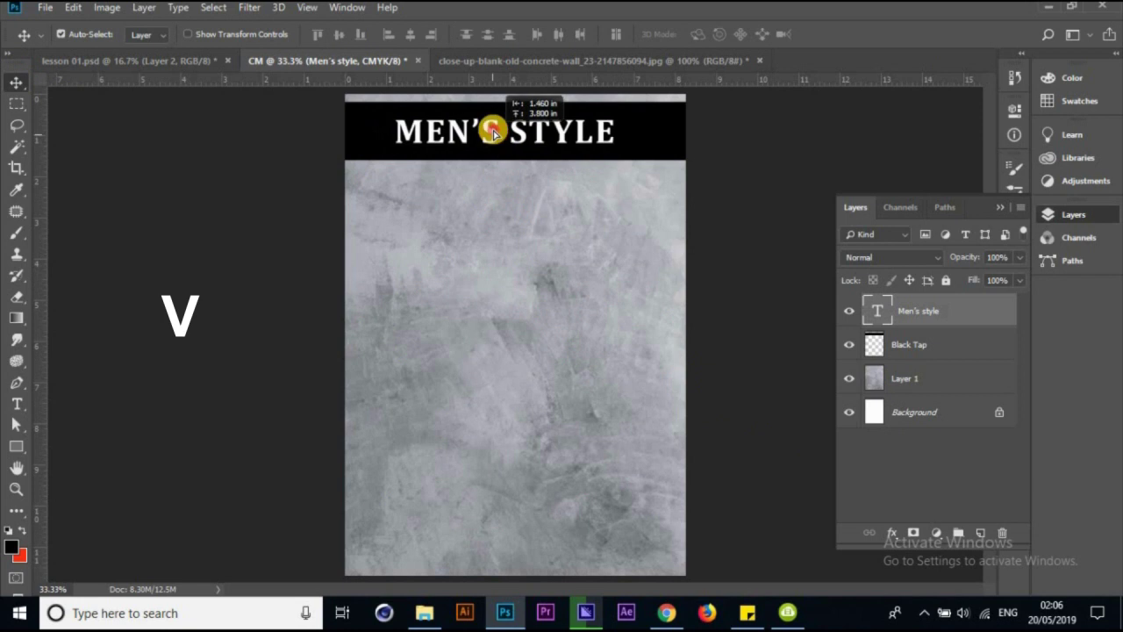
drag(481, 131, 499, 132)
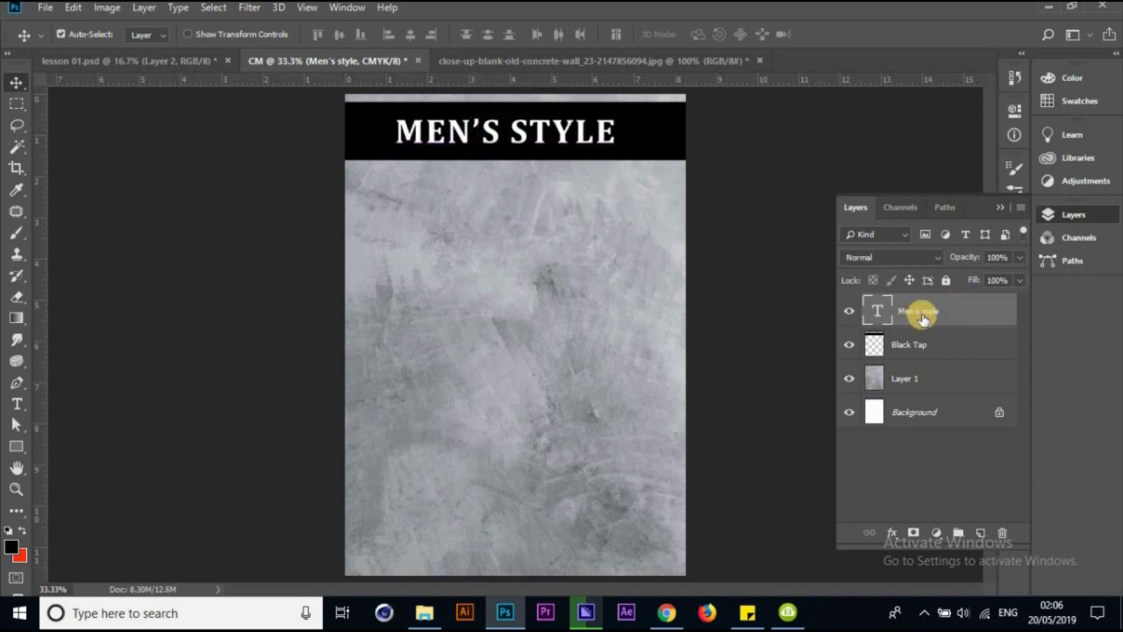
drag(495, 130, 485, 129)
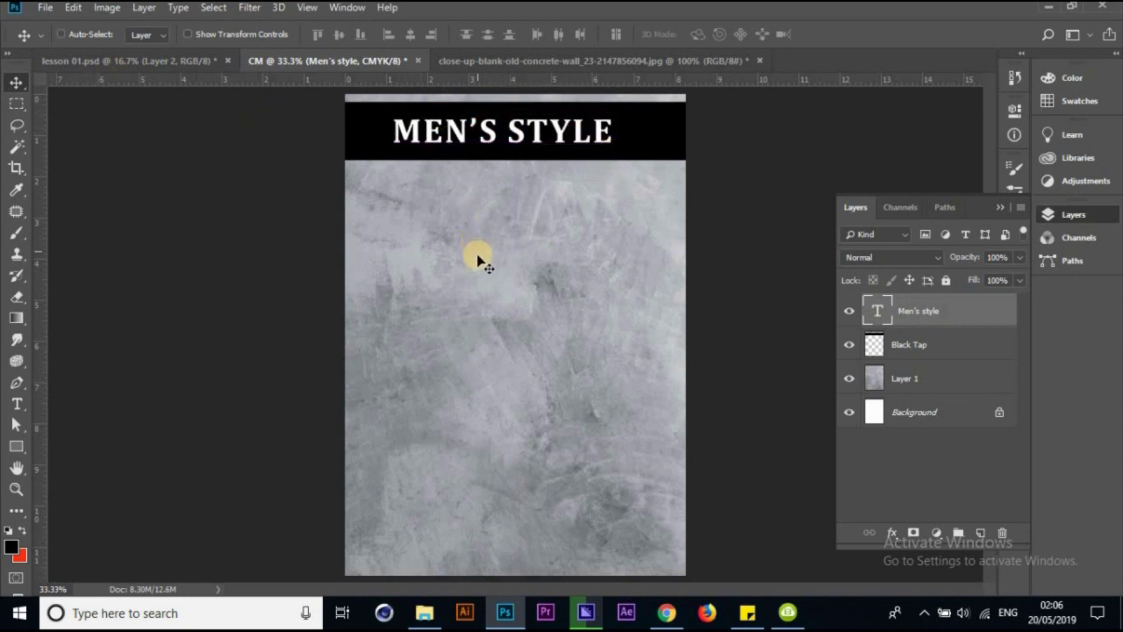
Scale the title to about 136% and fine-centre it within the band
key(ctrl+t)
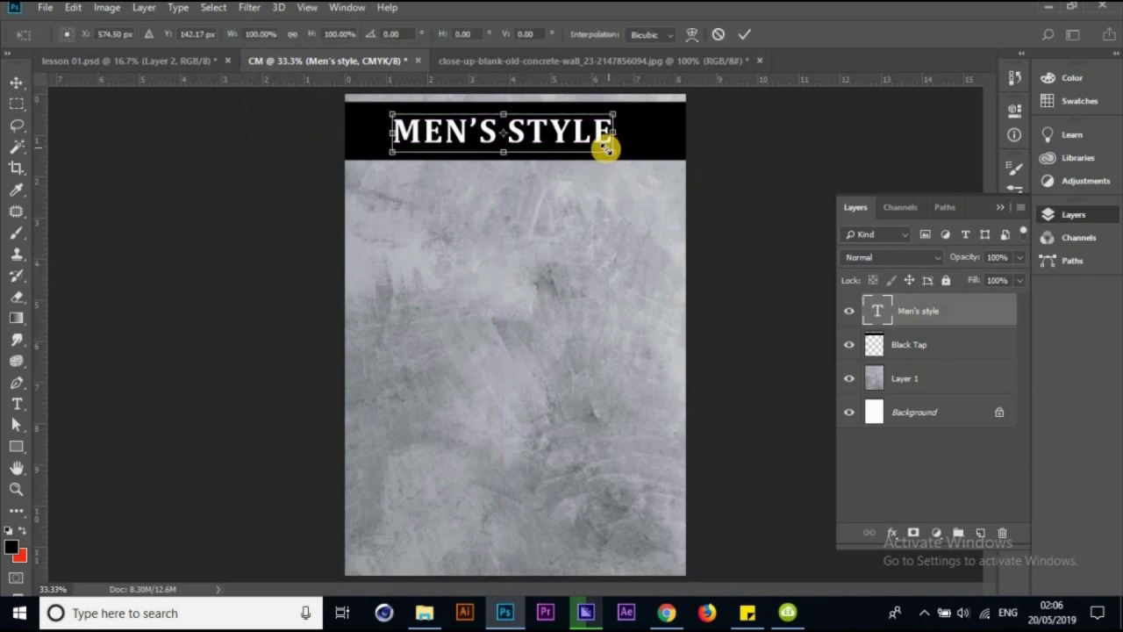
mouse_move(632, 161)
mouse_down()
mouse_move(596, 216)
mouse_move(564, 138)
mouse_move(670, 193)
mouse_move(574, 170)
mouse_move(641, 210)
mouse_move(622, 201)
mouse_move(692, 222)
mouse_move(622, 193)
mouse_move(643, 215)
mouse_up()
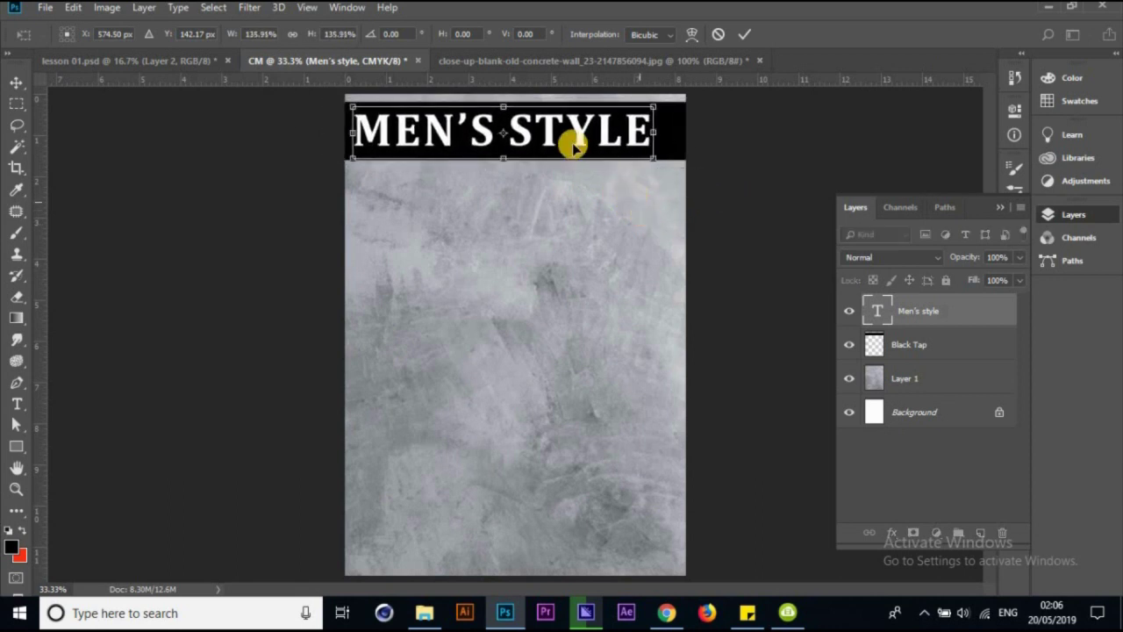
drag(579, 142, 591, 142)
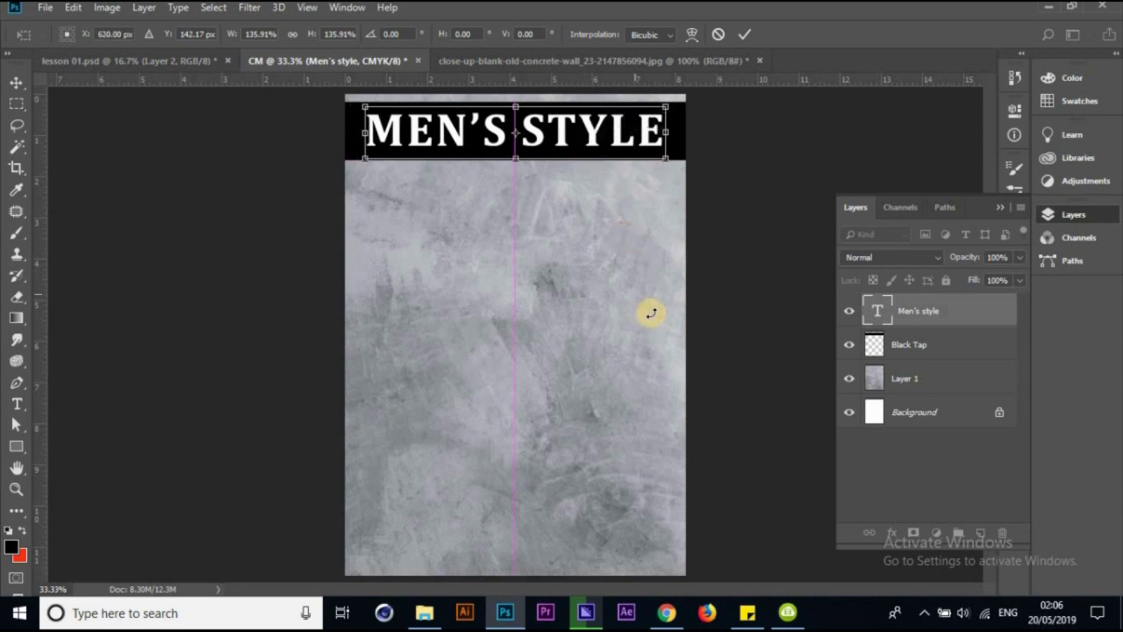
key(Left)
key(Left)
key(Left)
key(Left)
key(Left)
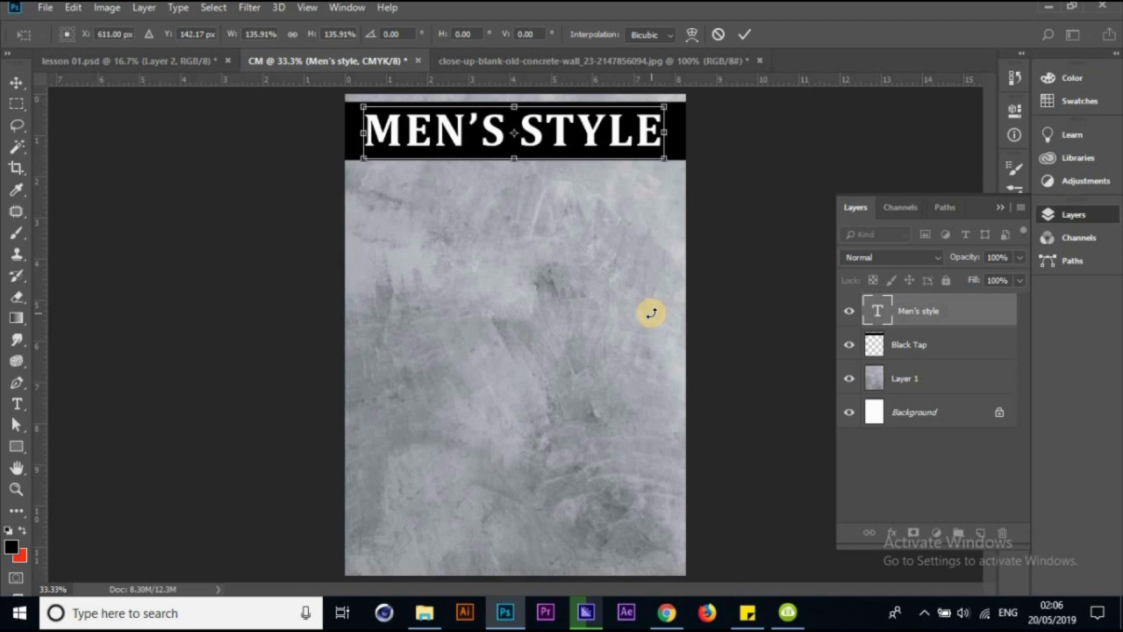
key(Return)
key(Right)
key(Right)
key(Right)
key(Right)
key(Right)
key(Right)
key(Right)
key(Right)
key(Right)
key(Right)
key(Right)
key(Right)
key(Right)
key(Right)
key(Right)
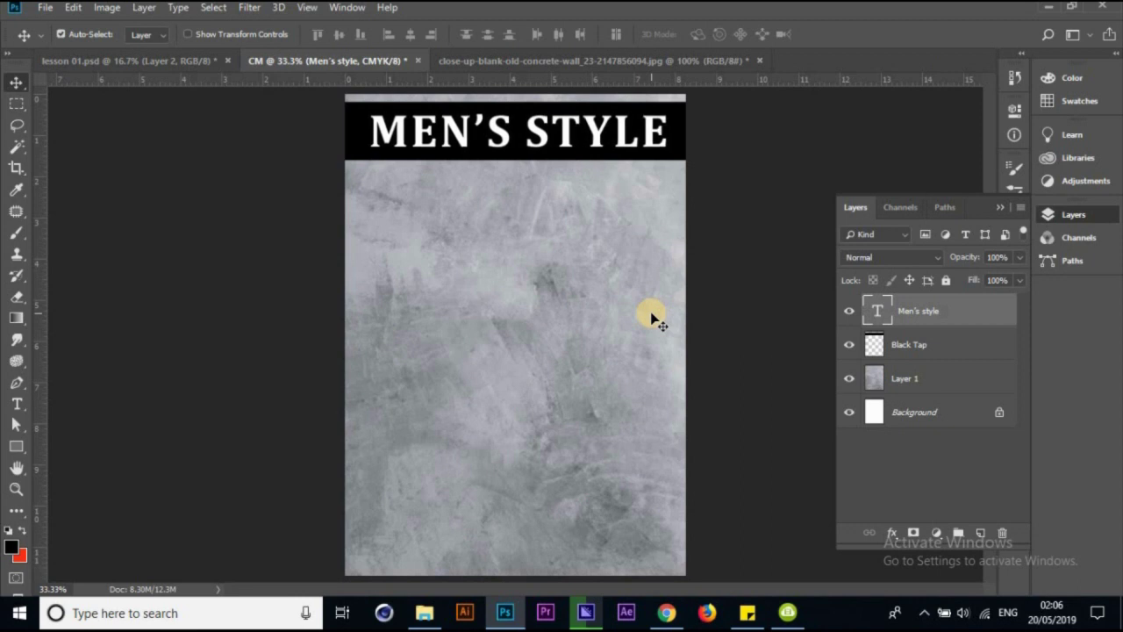
click(145, 61)
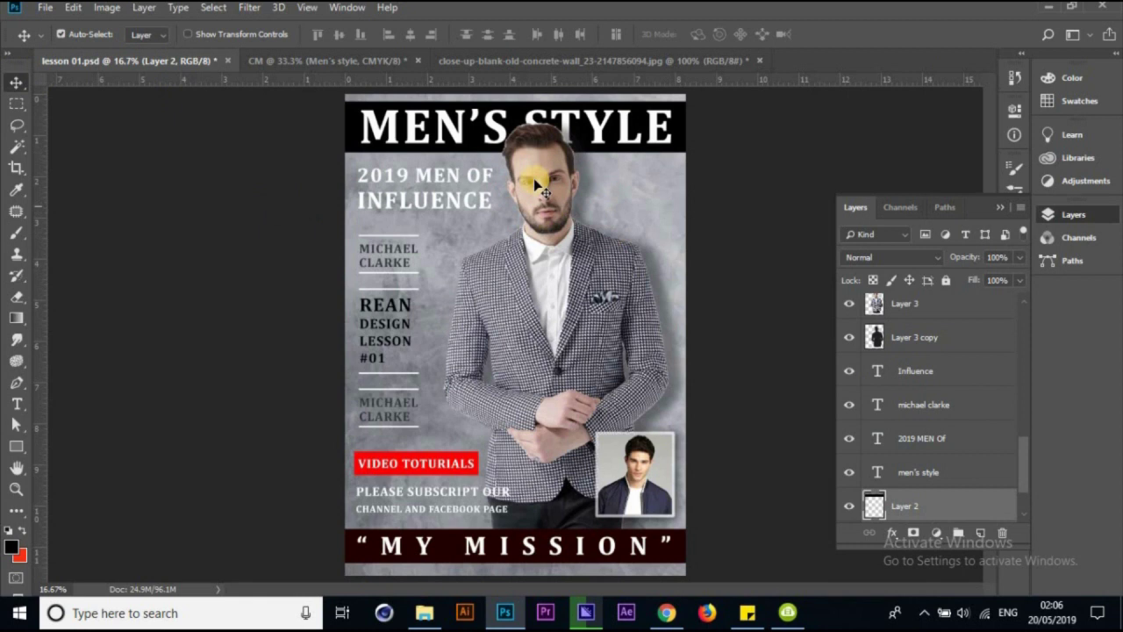
click(349, 63)
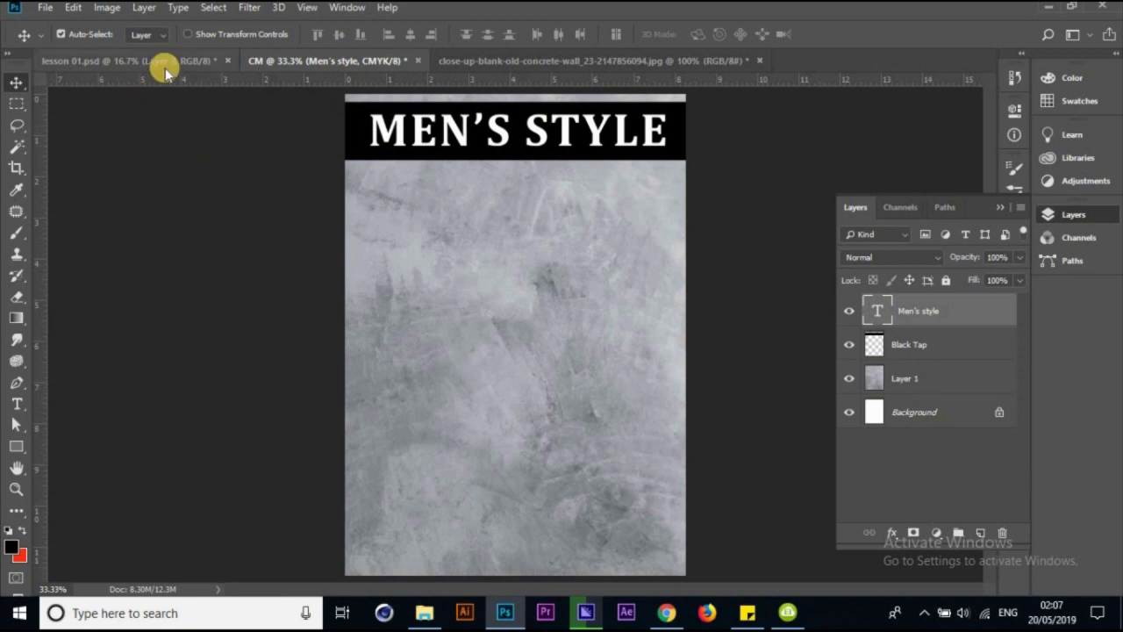
click(165, 66)
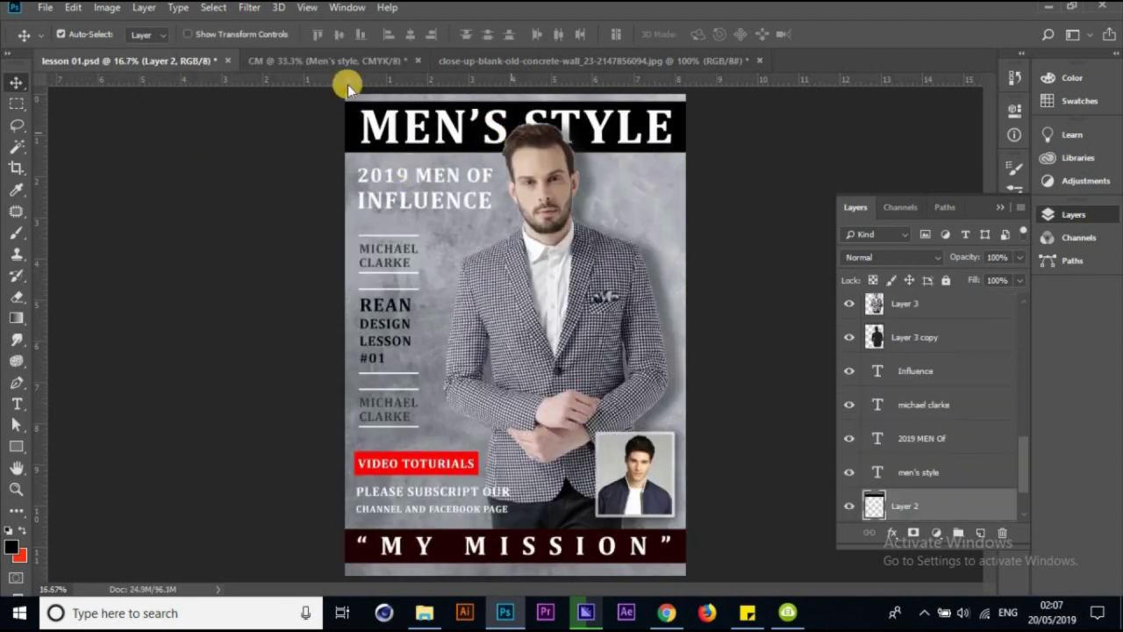
click(351, 64)
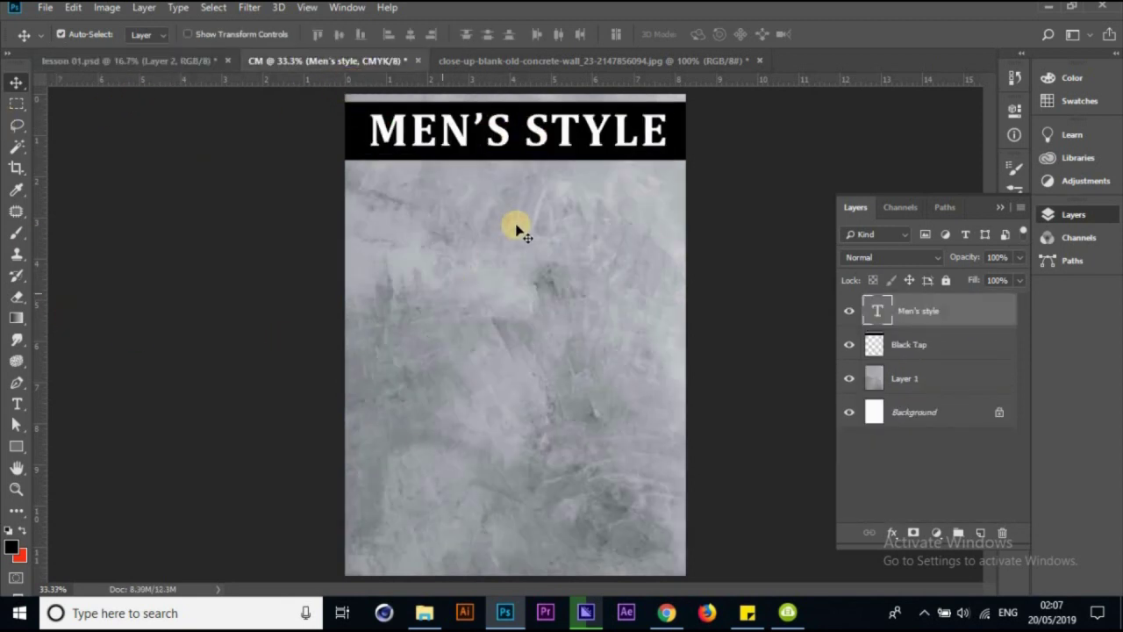
click(195, 61)
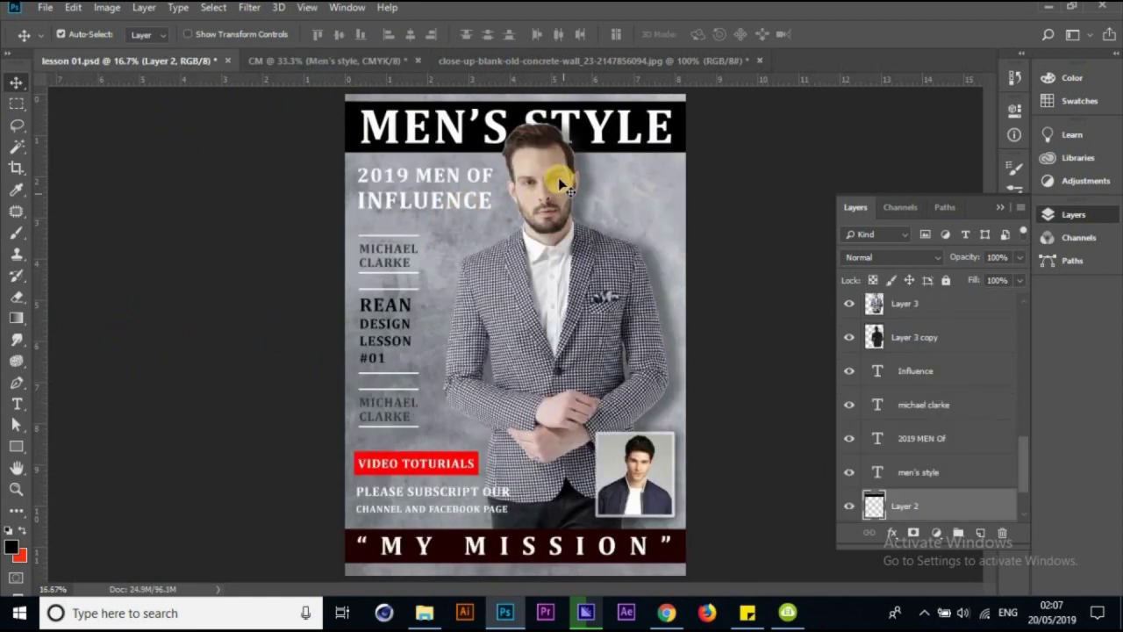
click(357, 60)
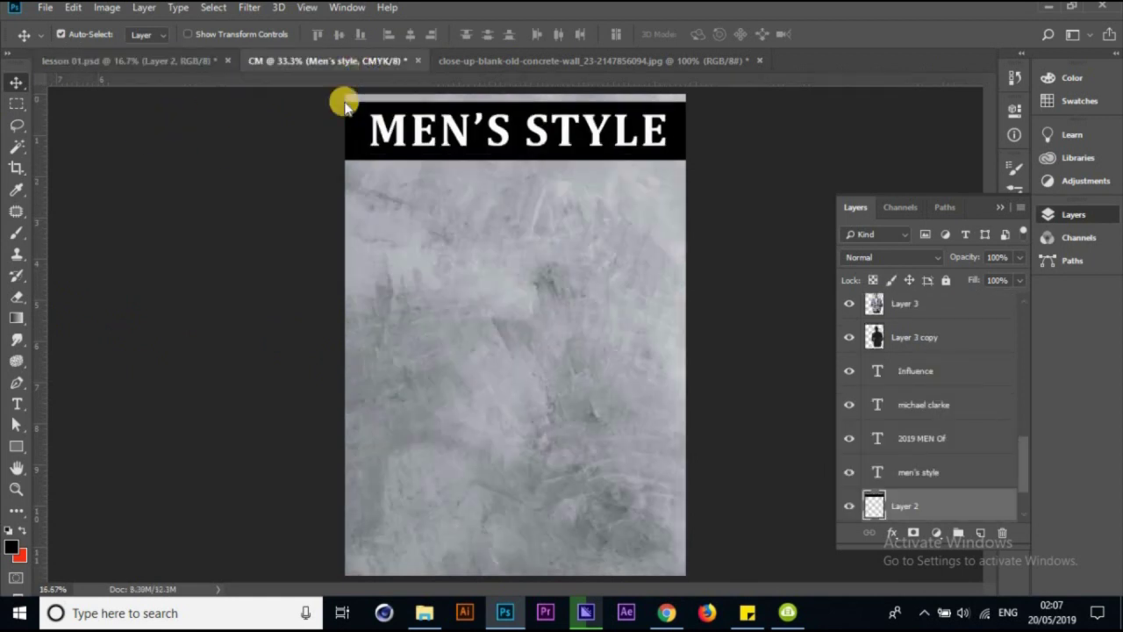
Open the checkered-blazer model photo and dismiss the locked-background warning
click(44, 8)
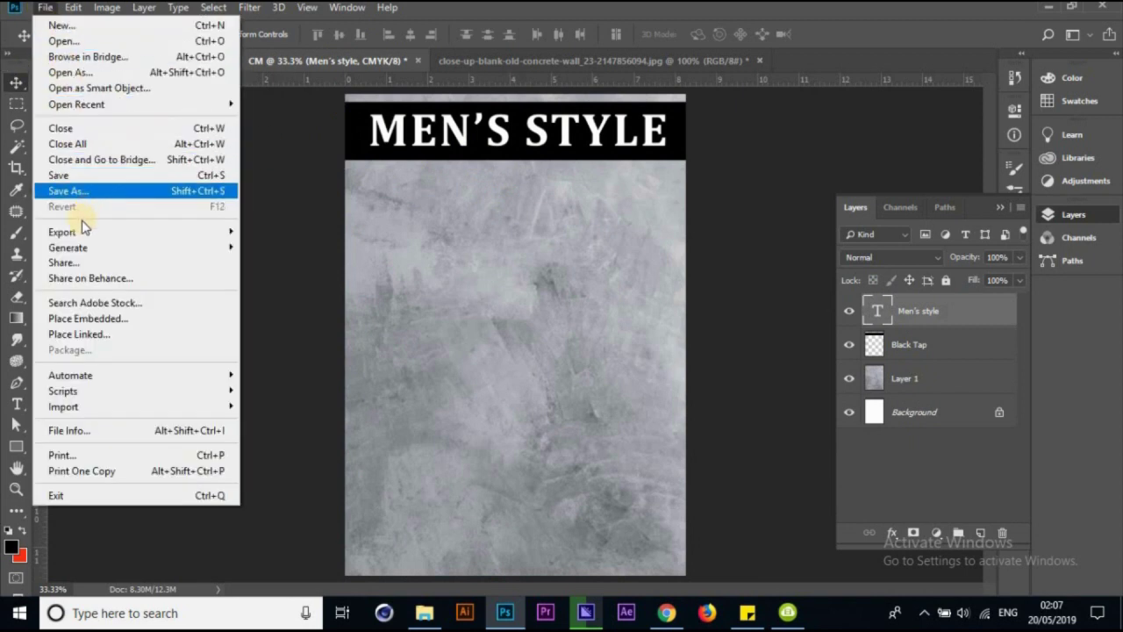
click(79, 41)
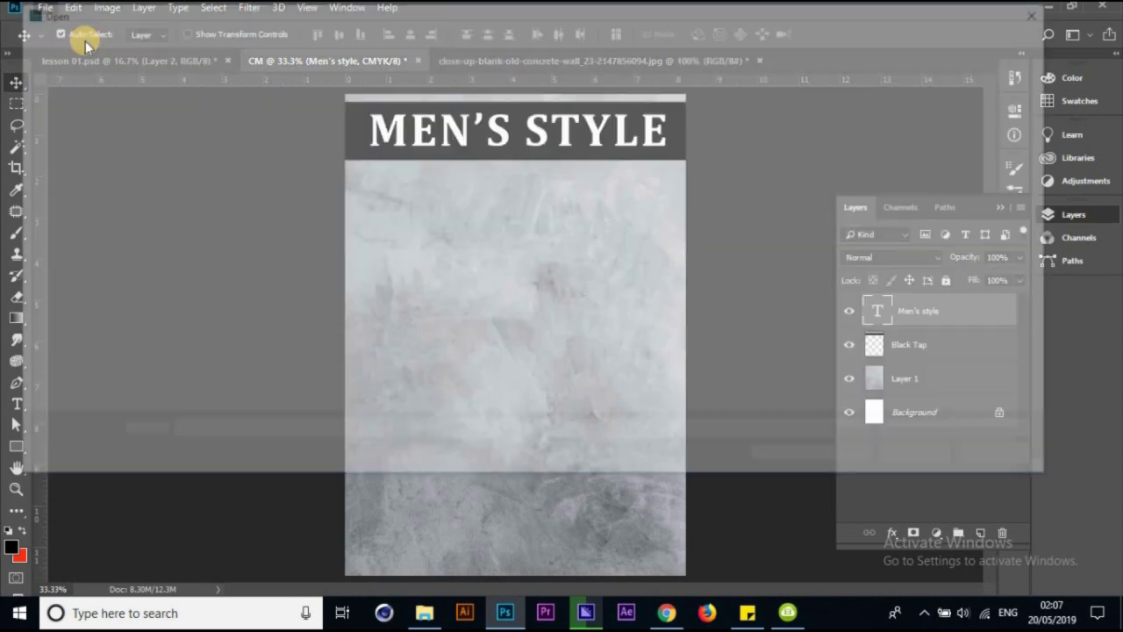
double_click(190, 123)
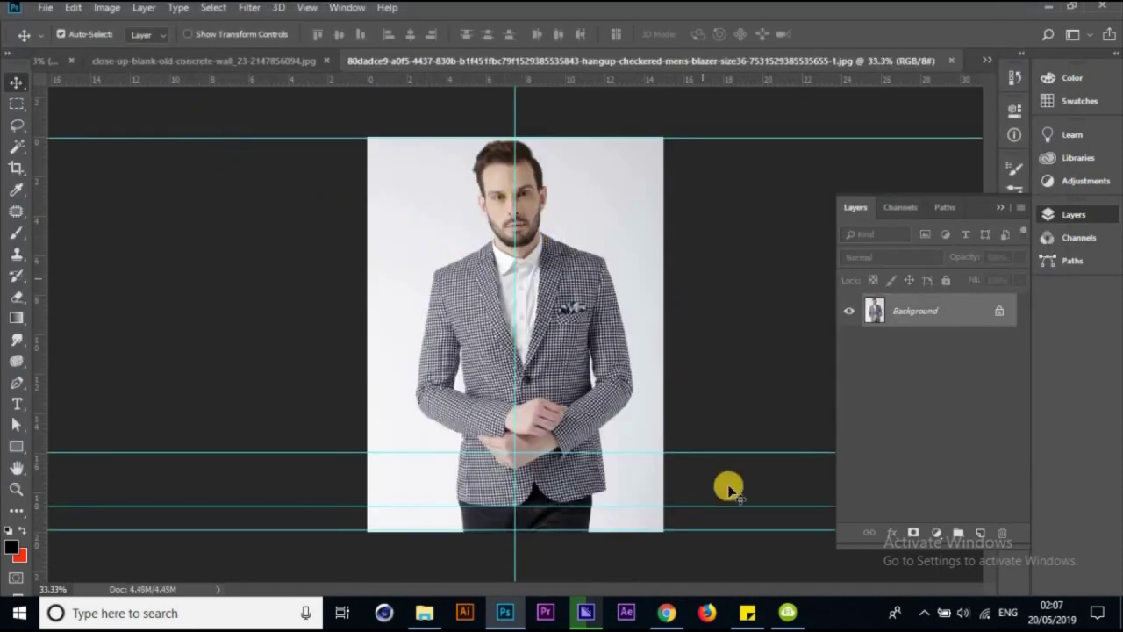
drag(758, 581, 772, 562)
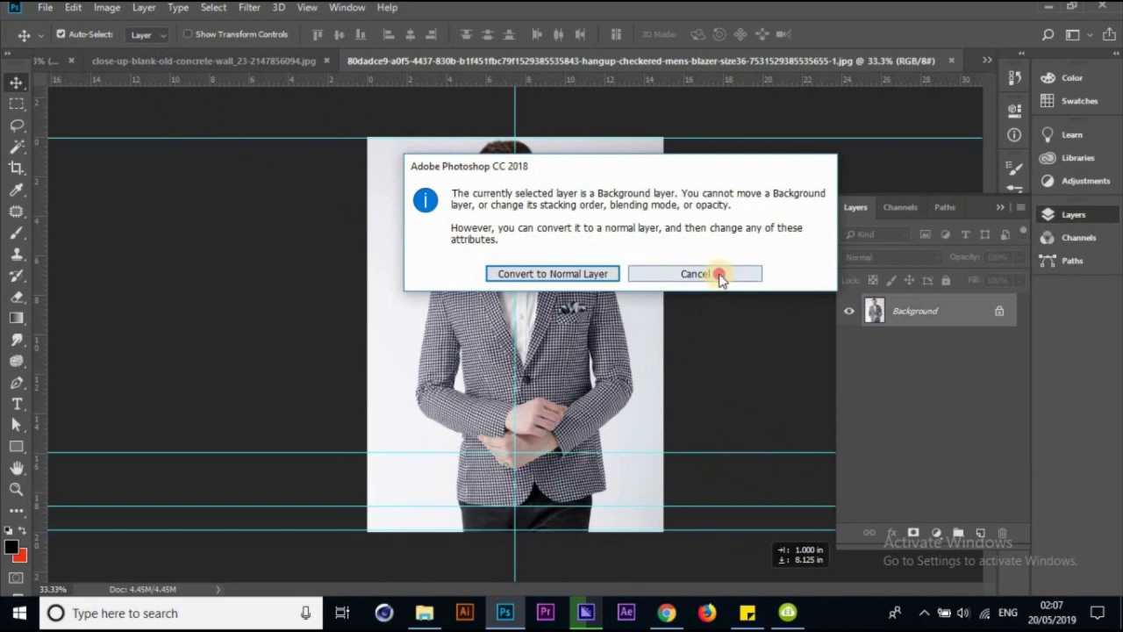
click(719, 273)
Clear all guides from the photo and show the rulers
click(316, 14)
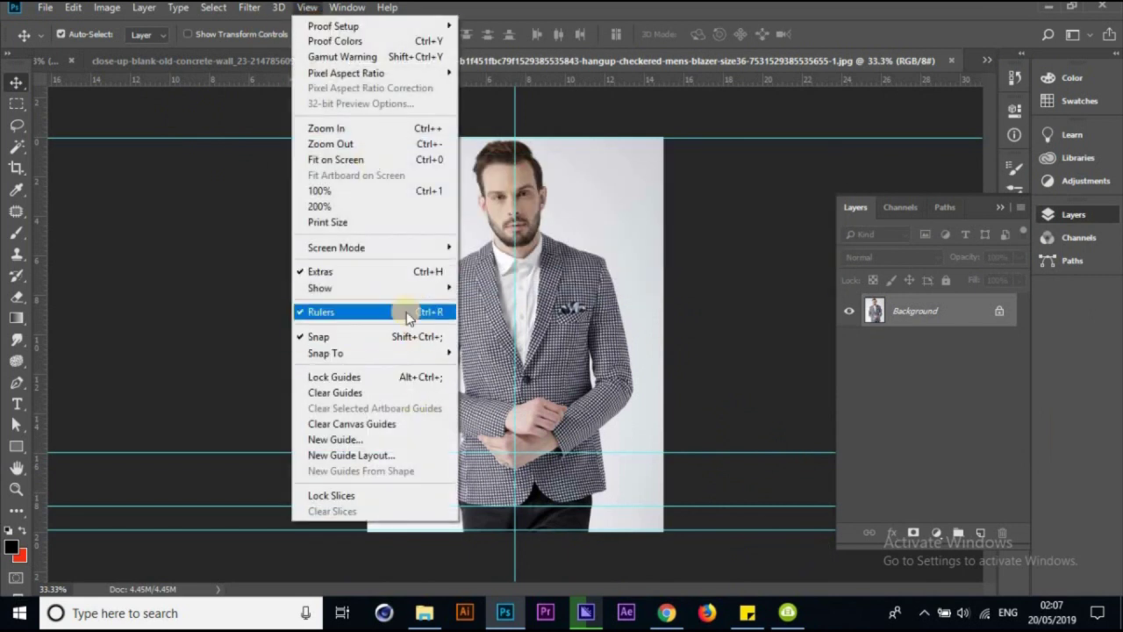
click(358, 318)
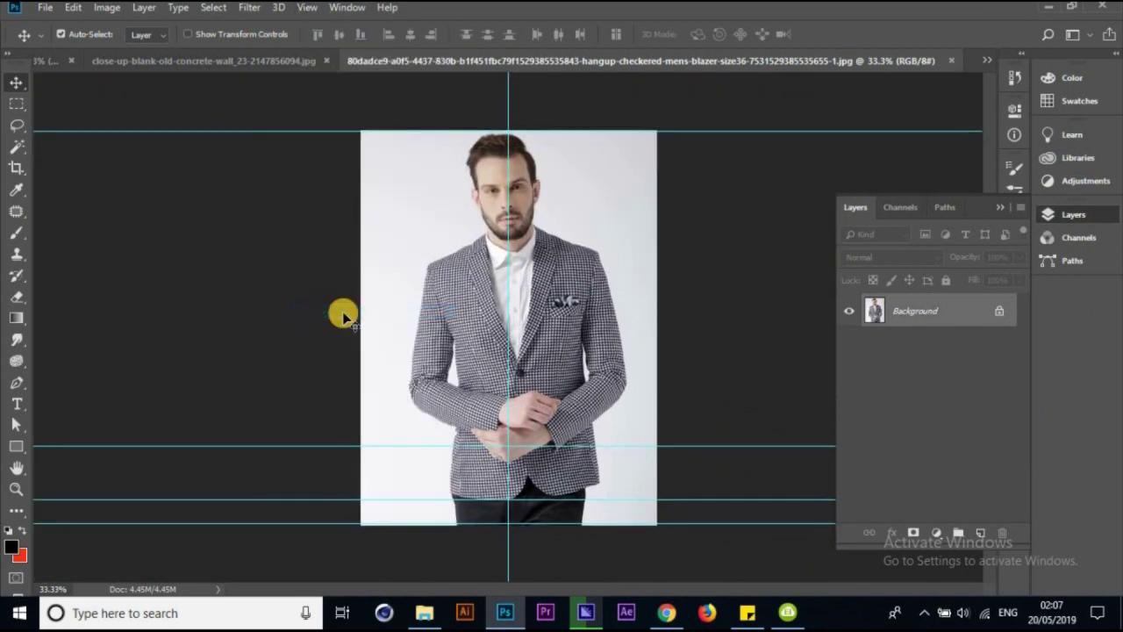
click(307, 7)
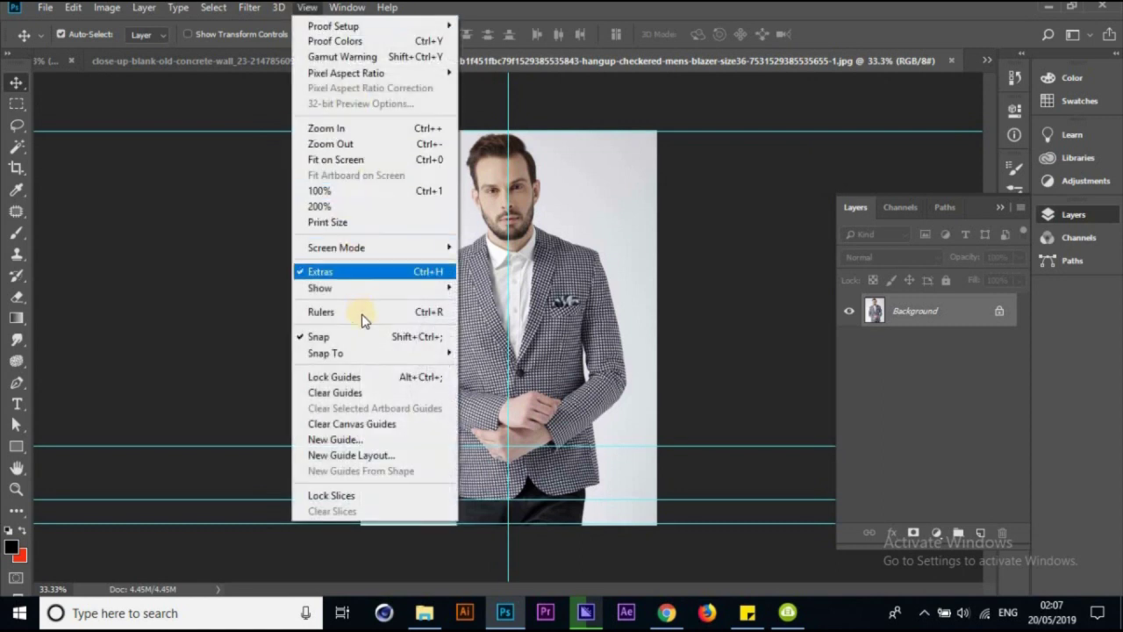
click(428, 399)
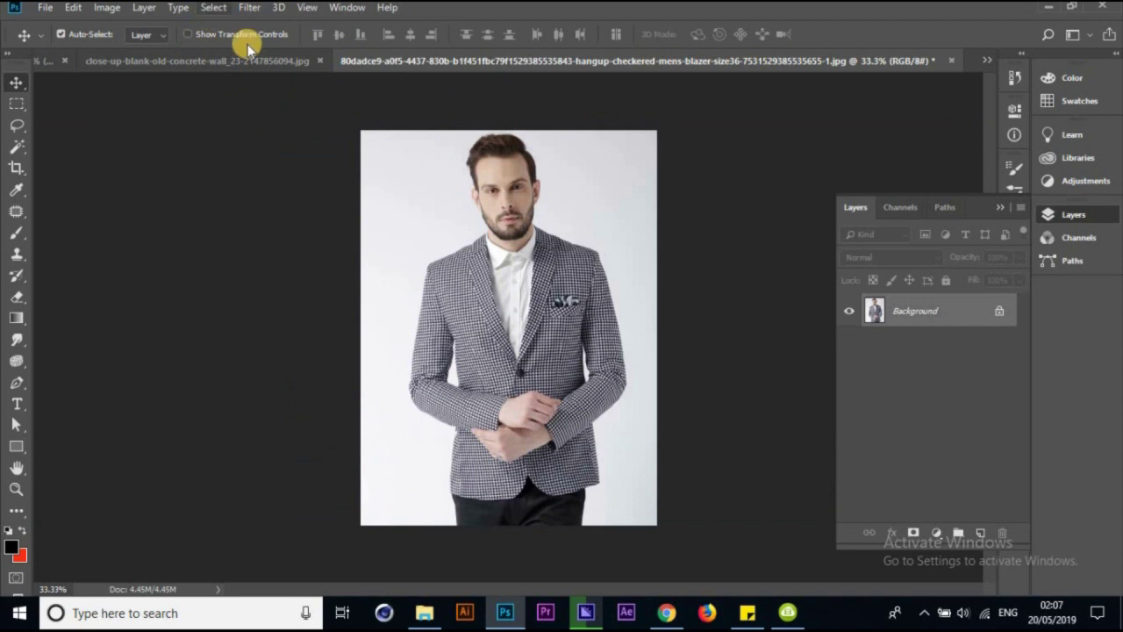
key(ctrl+r)
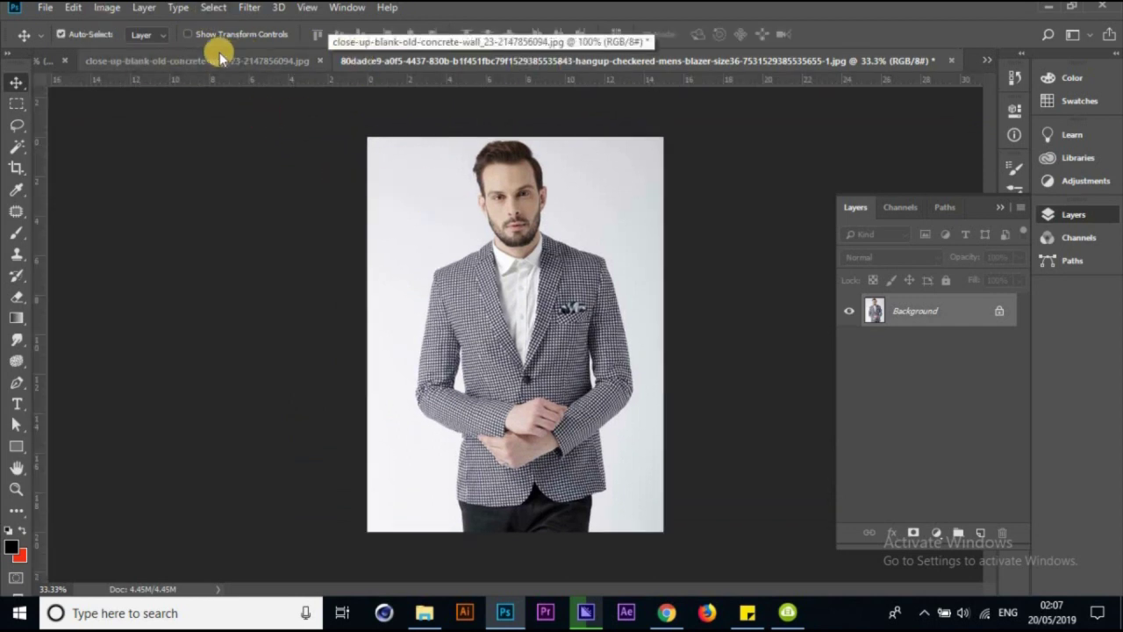
Close the concrete texture document without saving, returning to the model photo
click(333, 61)
click(545, 61)
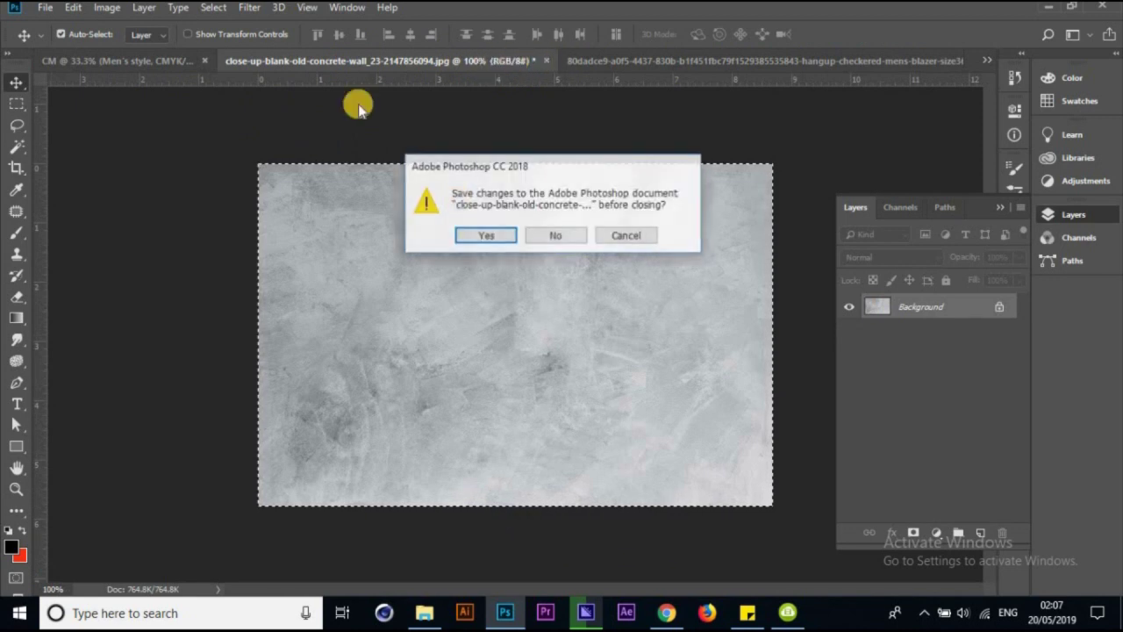
click(571, 247)
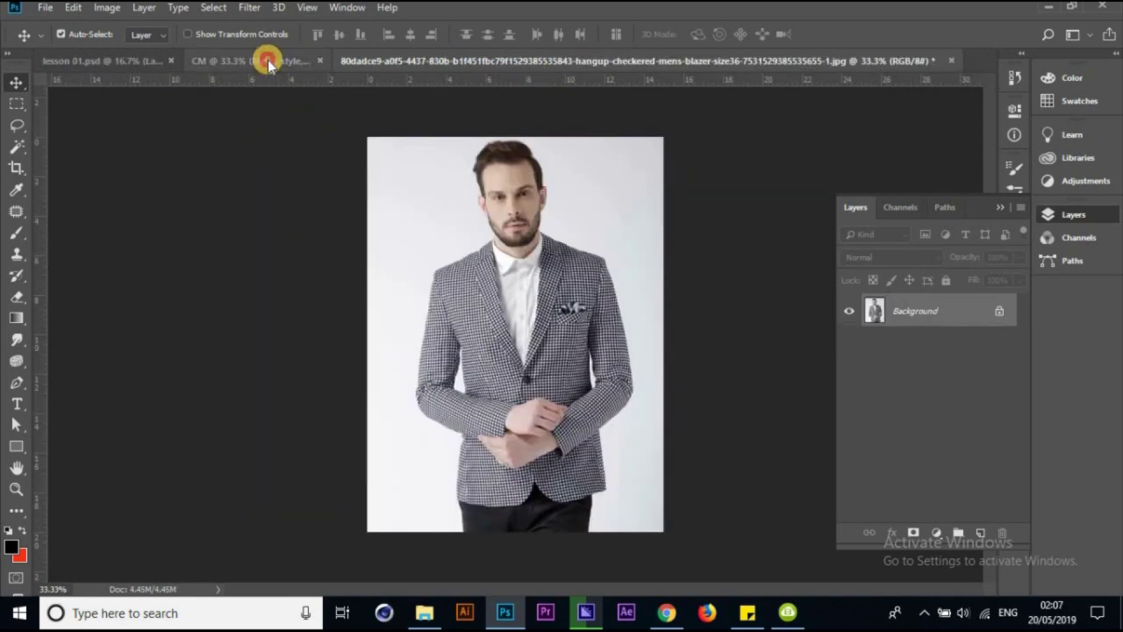
click(267, 60)
click(132, 61)
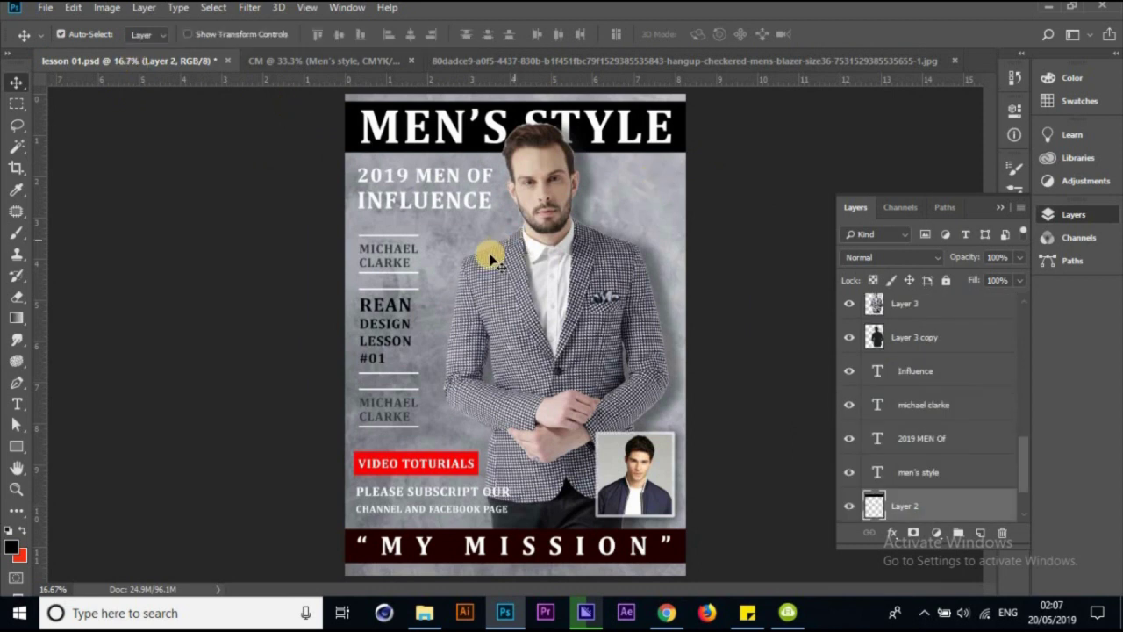
click(725, 61)
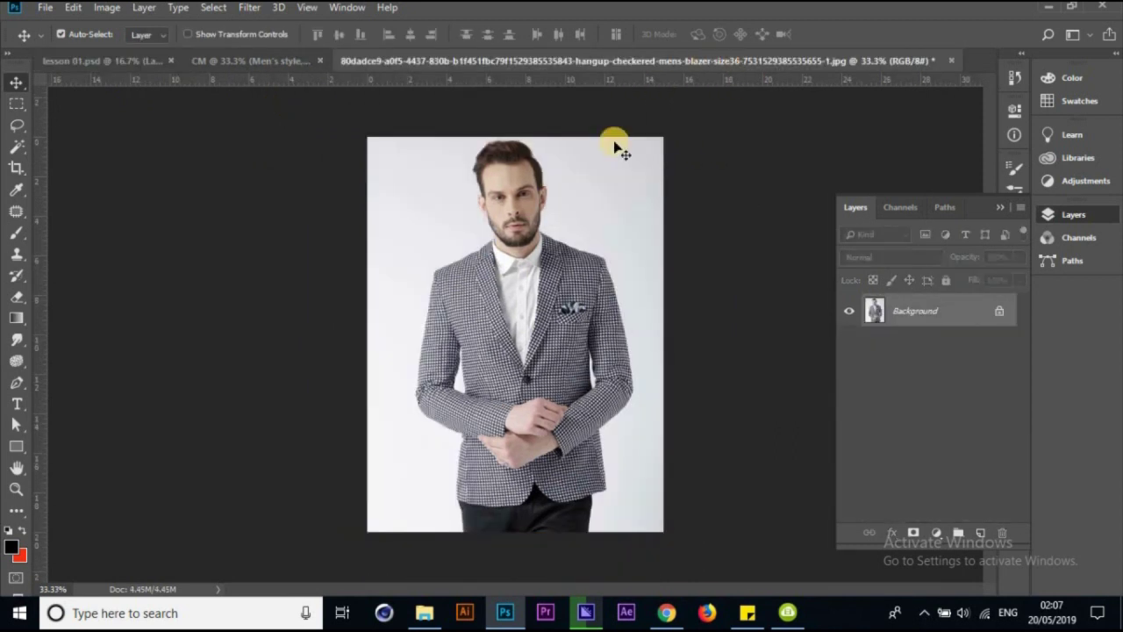
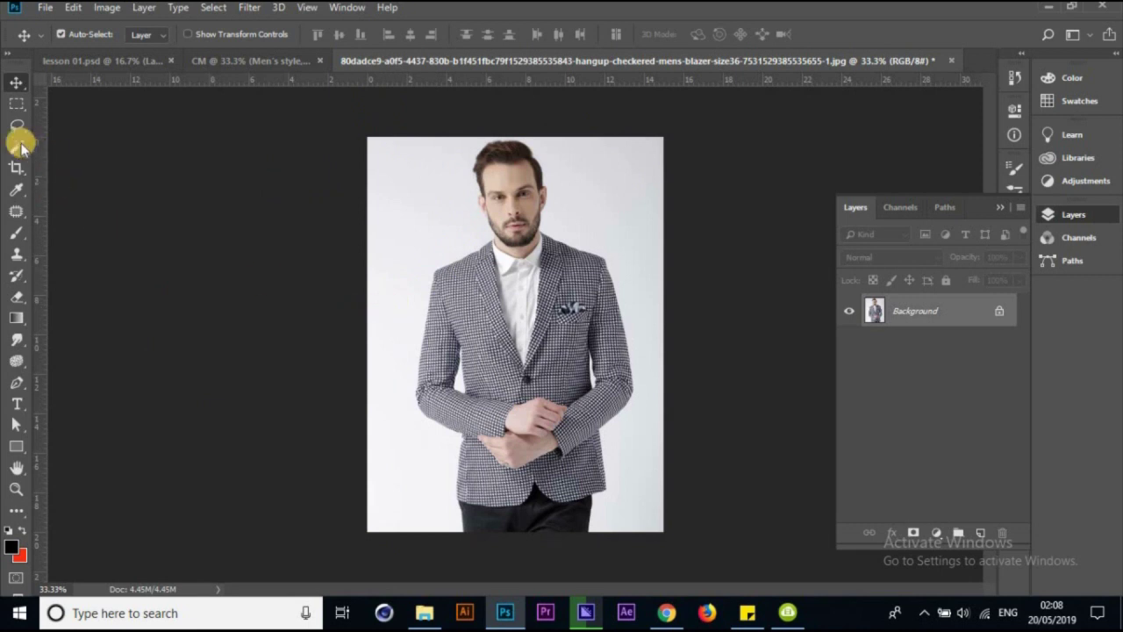
Switch from the Quick Selection tool group to the Magic Wand Tool
key(w)
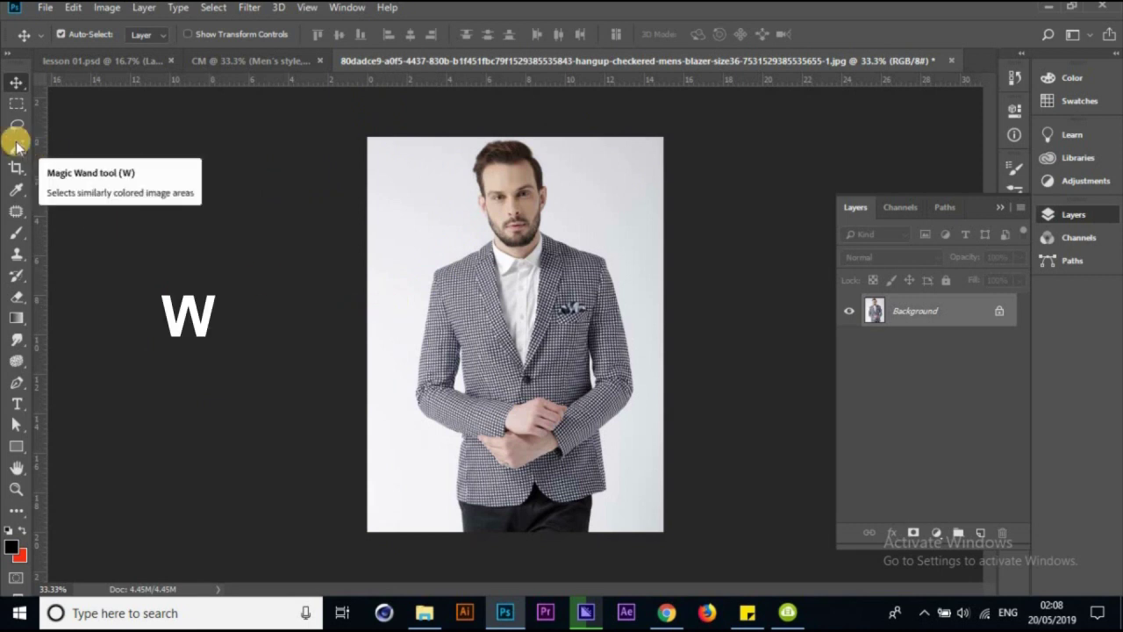
right_click(18, 147)
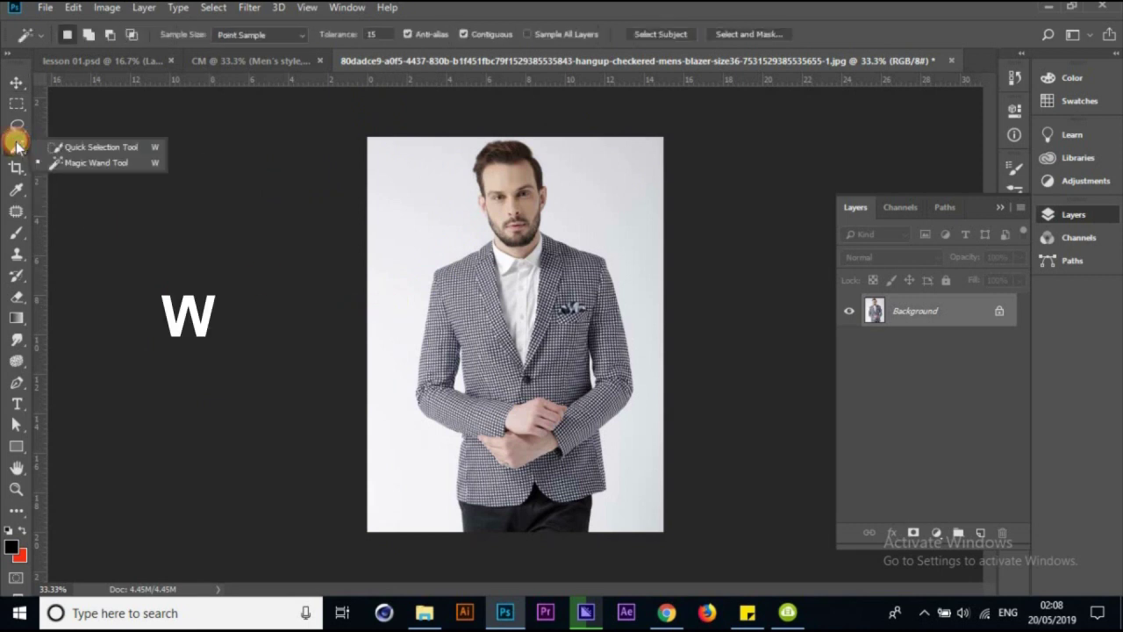
click(100, 148)
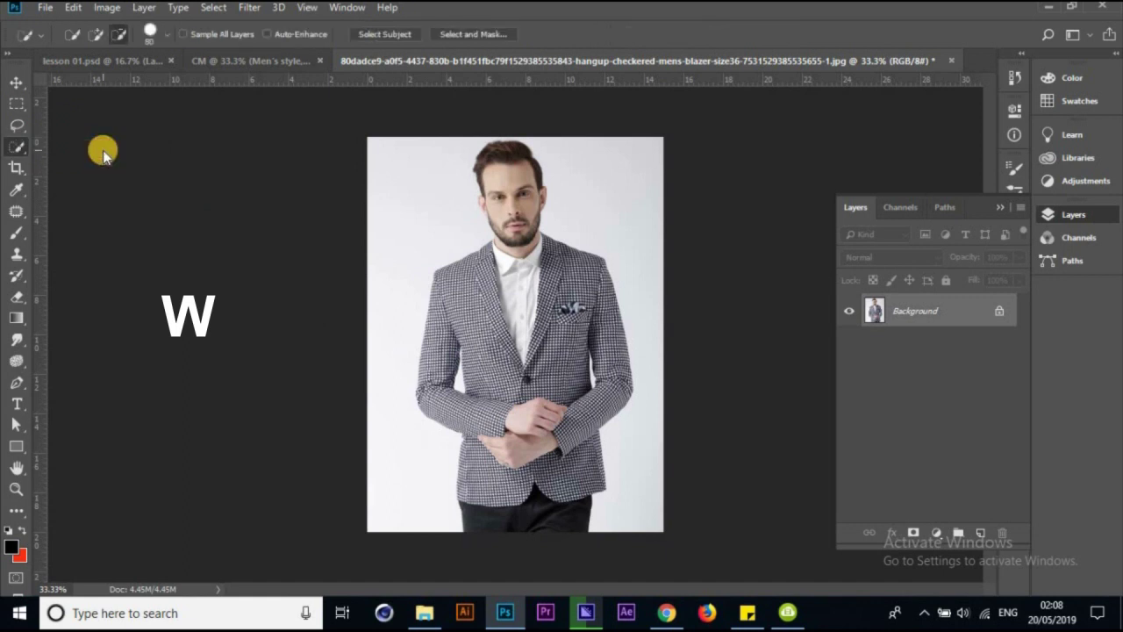
right_click(17, 148)
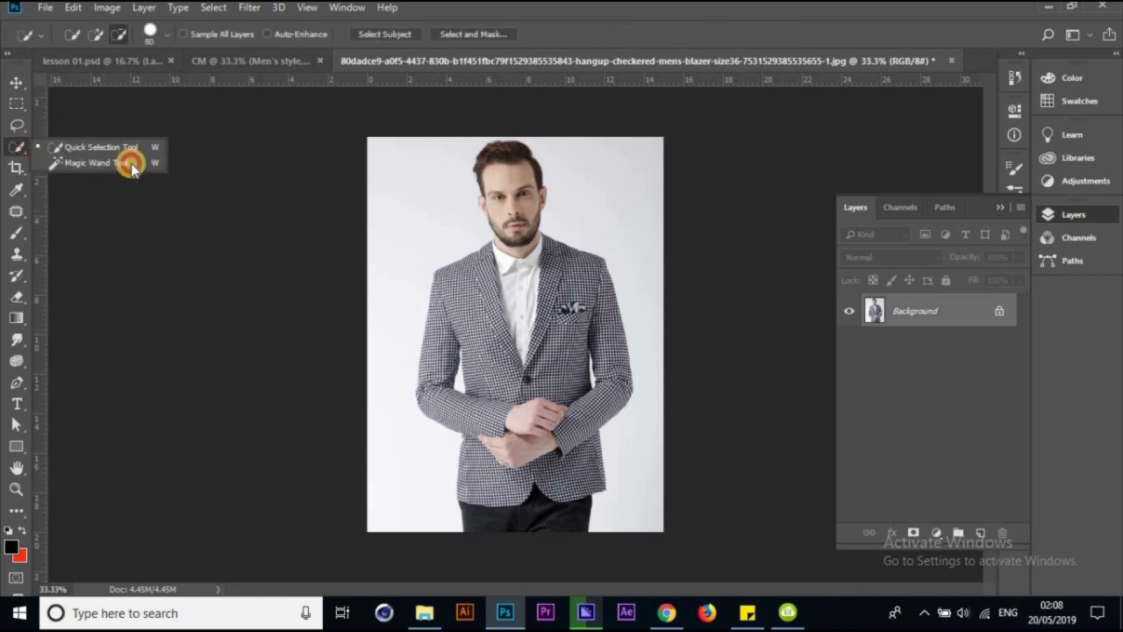
click(85, 163)
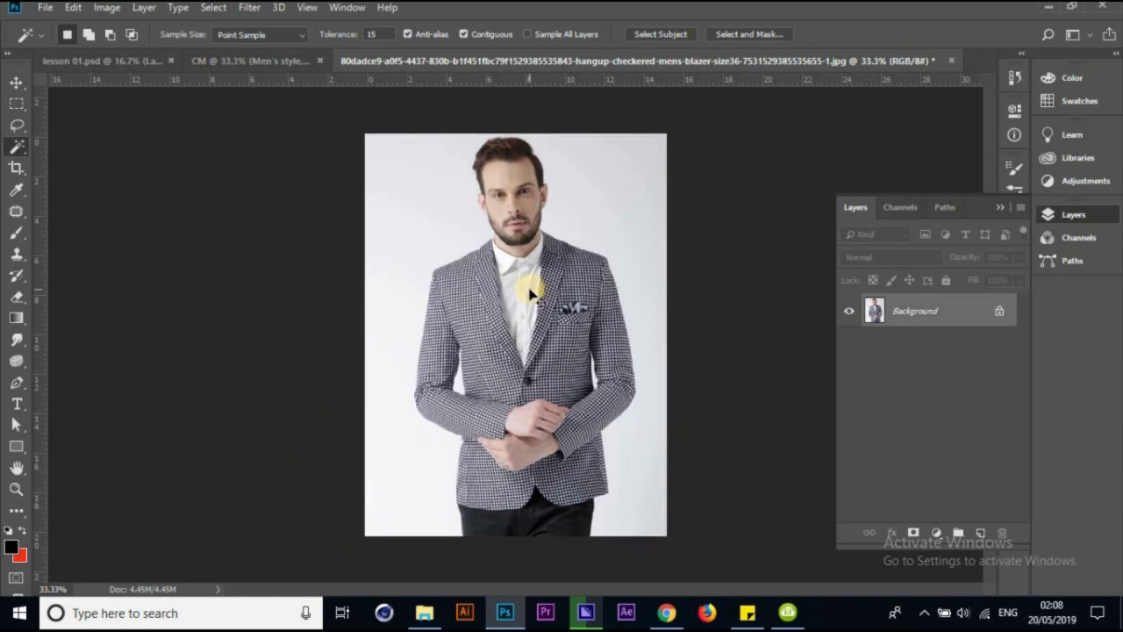
Zoom to 66.7% and Magic Wand-select the white background at the upper left beside the man's head
scroll(528, 289, up, 2)
drag(412, 237, 441, 299)
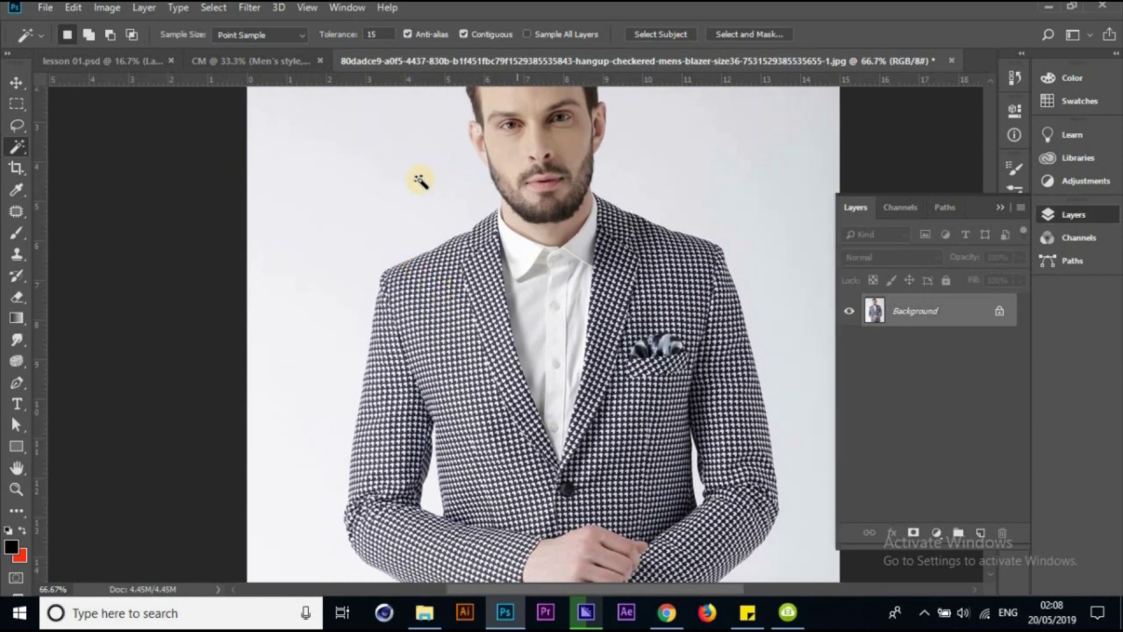
drag(441, 211, 573, 44)
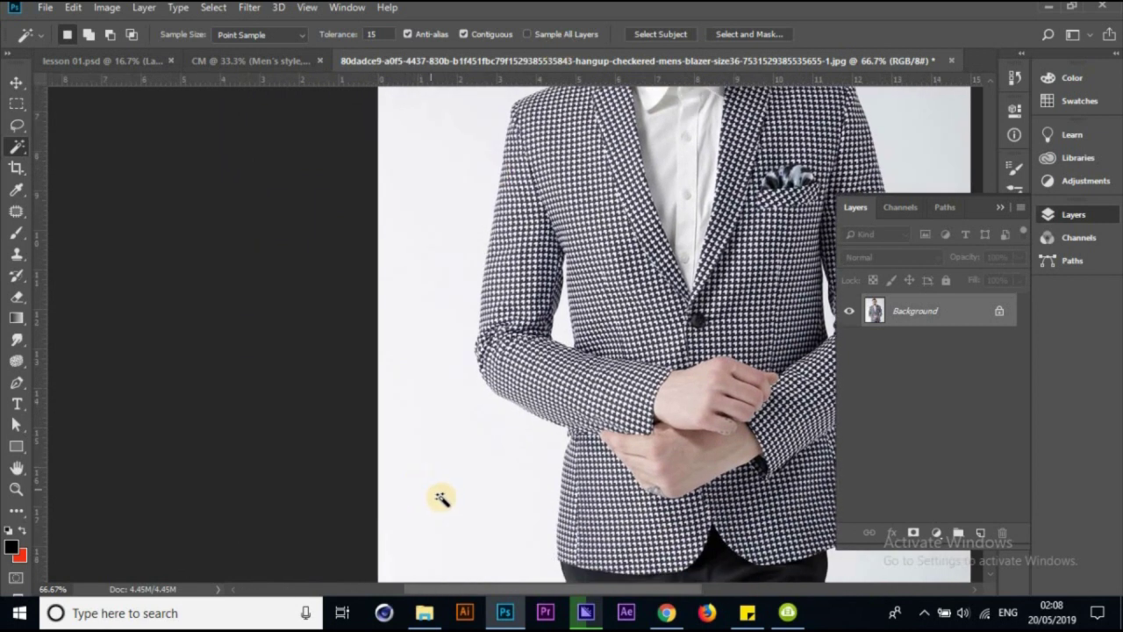
mouse_move(524, 431)
mouse_down()
mouse_move(336, 546)
mouse_move(351, 304)
mouse_move(571, 466)
mouse_up()
click(238, 218)
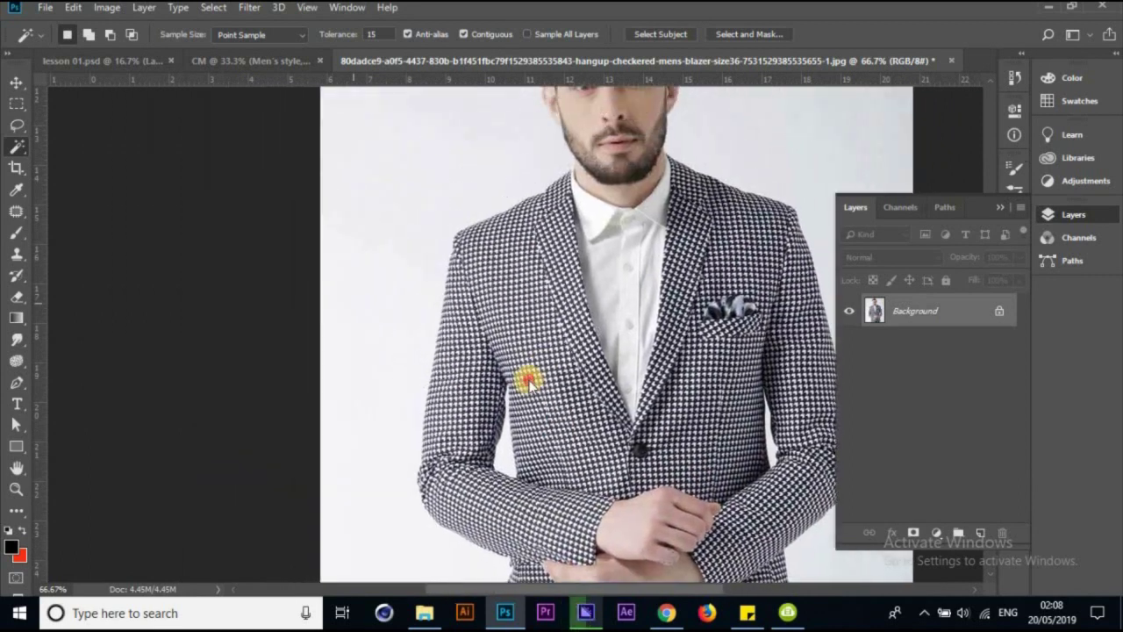
drag(456, 222, 325, 393)
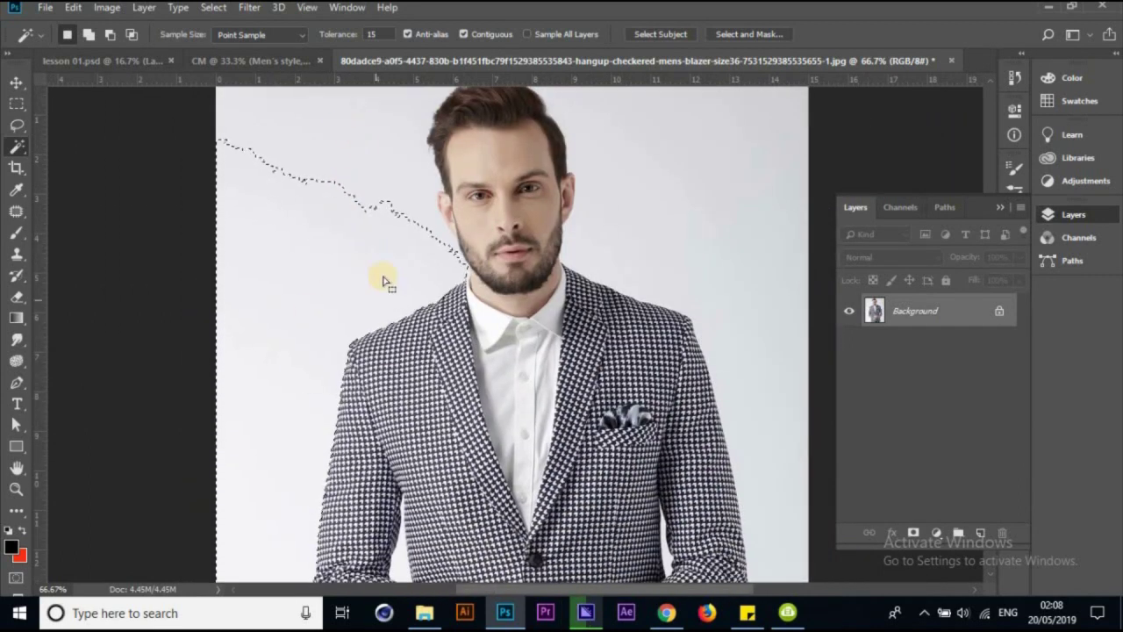
mouse_move(455, 251)
mouse_down()
mouse_move(477, 158)
mouse_move(394, 476)
mouse_up()
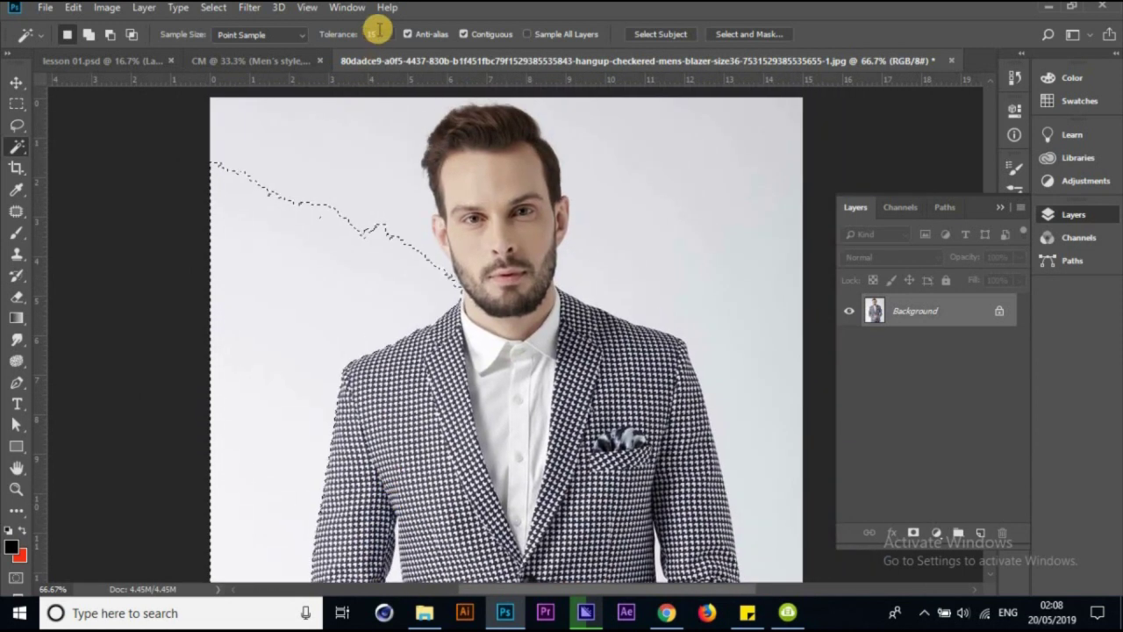
Set the Magic Wand tolerance to 35 and select the white background near the folded hands
double_click(361, 31)
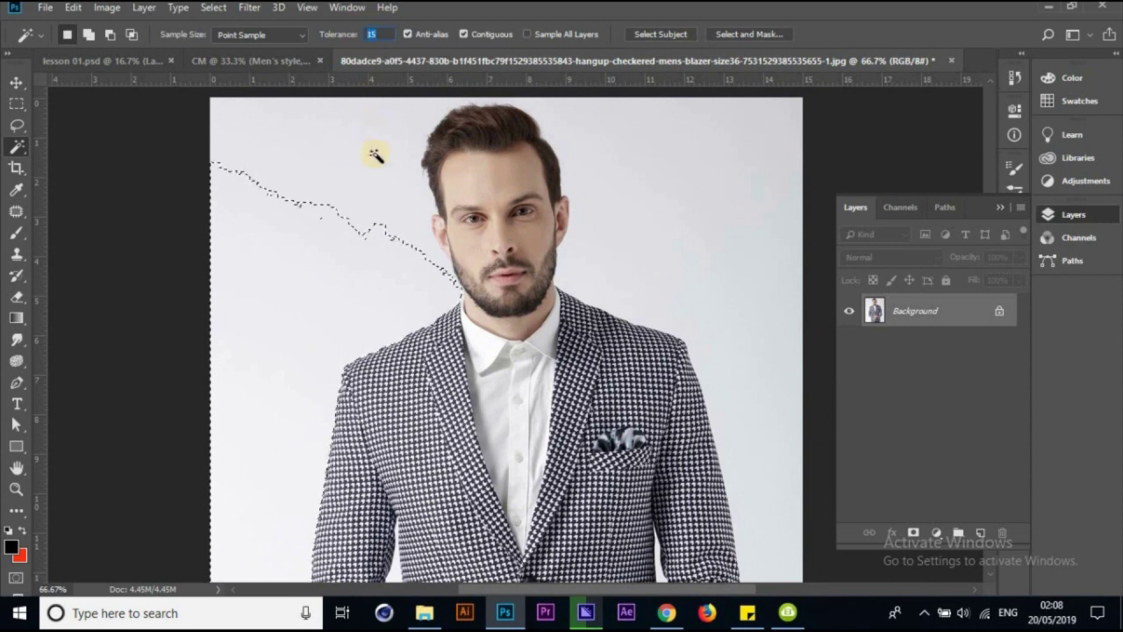
click(379, 377)
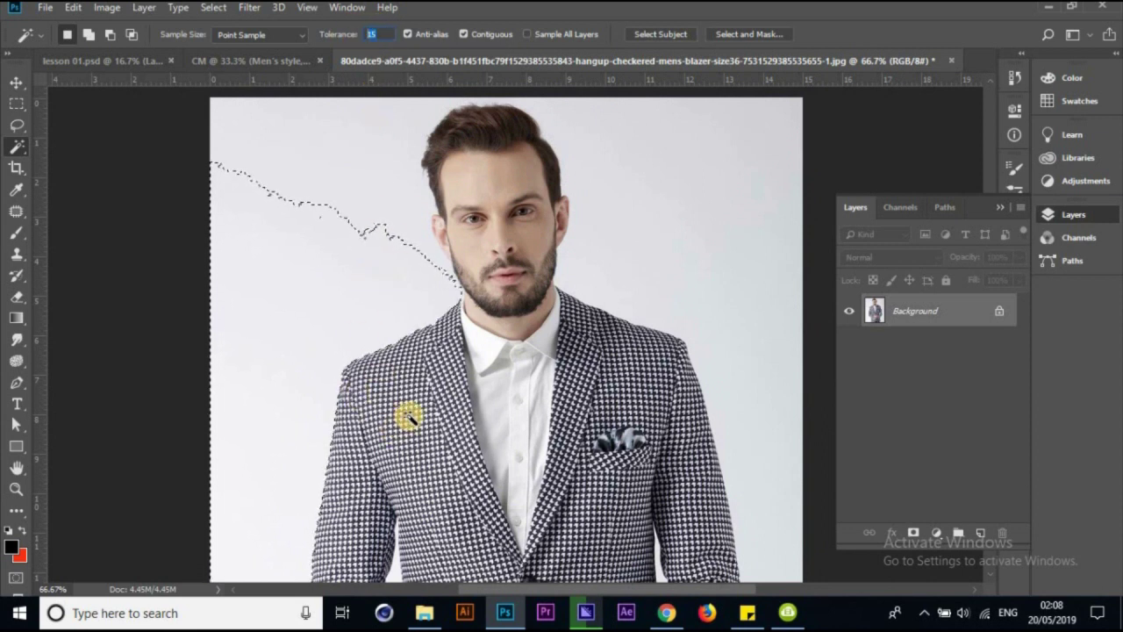
drag(465, 447, 457, 484)
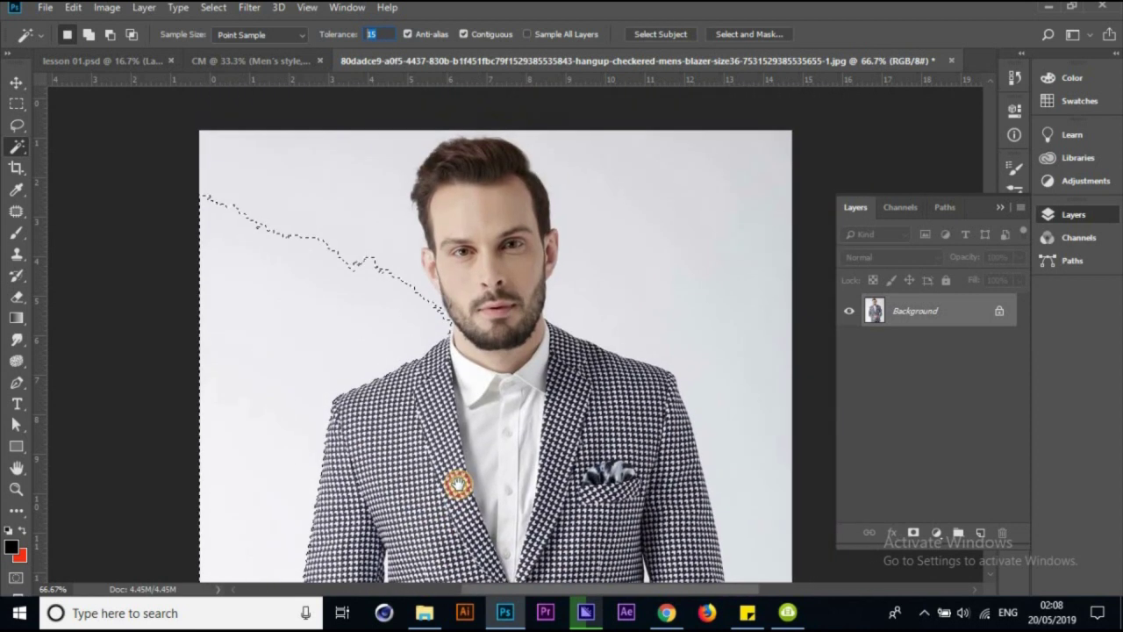
click(349, 29)
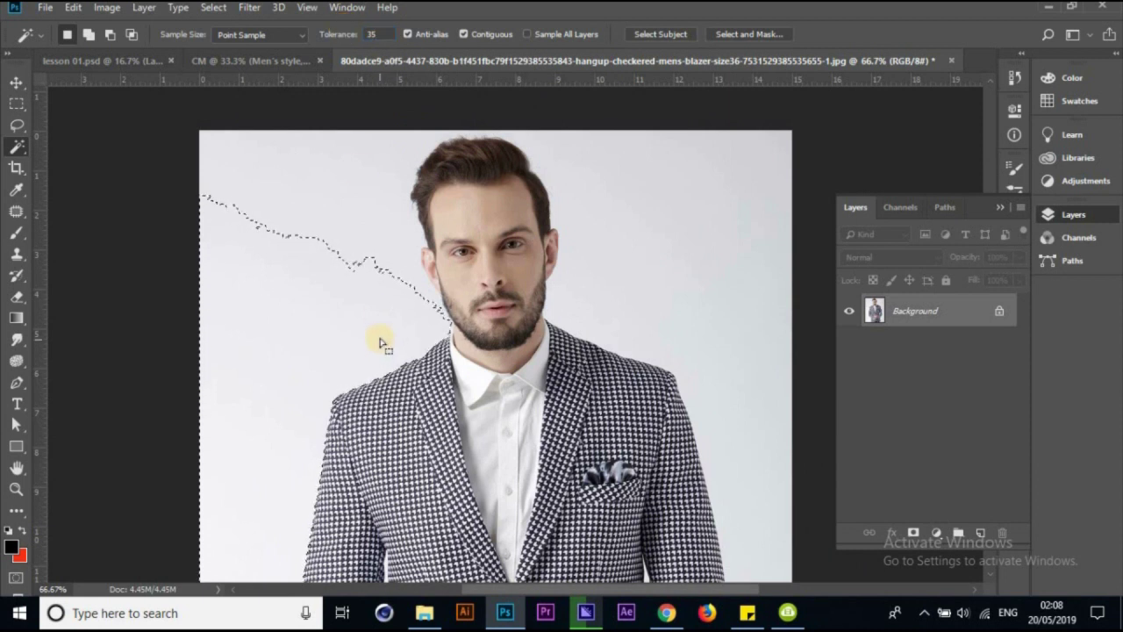
drag(395, 396, 461, 123)
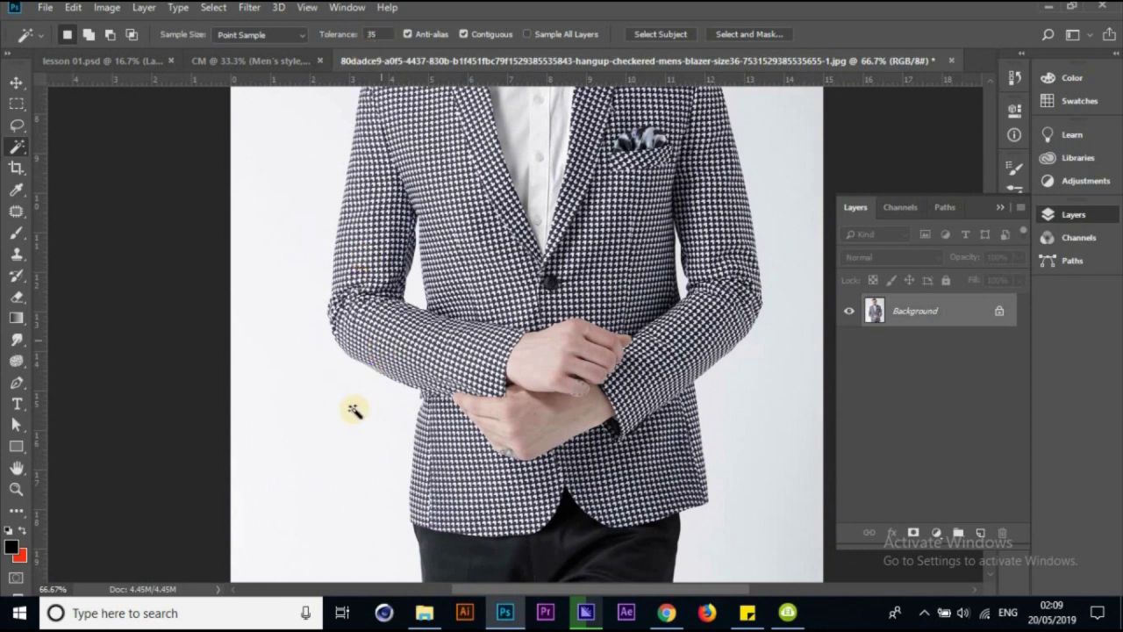
click(312, 503)
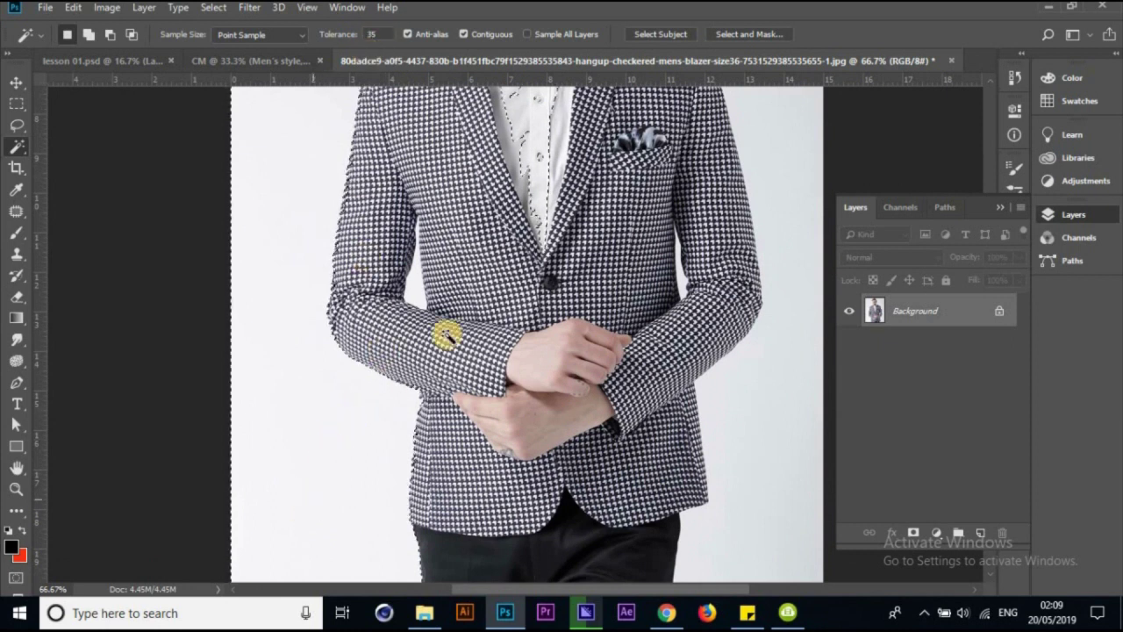
Add the remaining white background at the top of the photo to the selection
drag(501, 357, 486, 539)
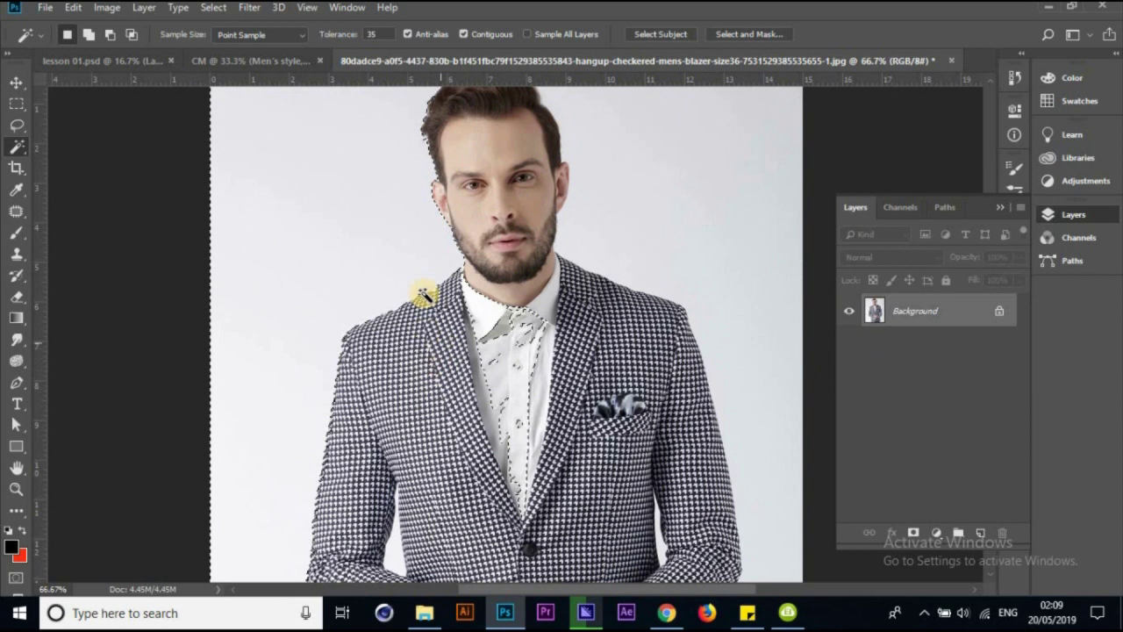
scroll(438, 202, up, 3)
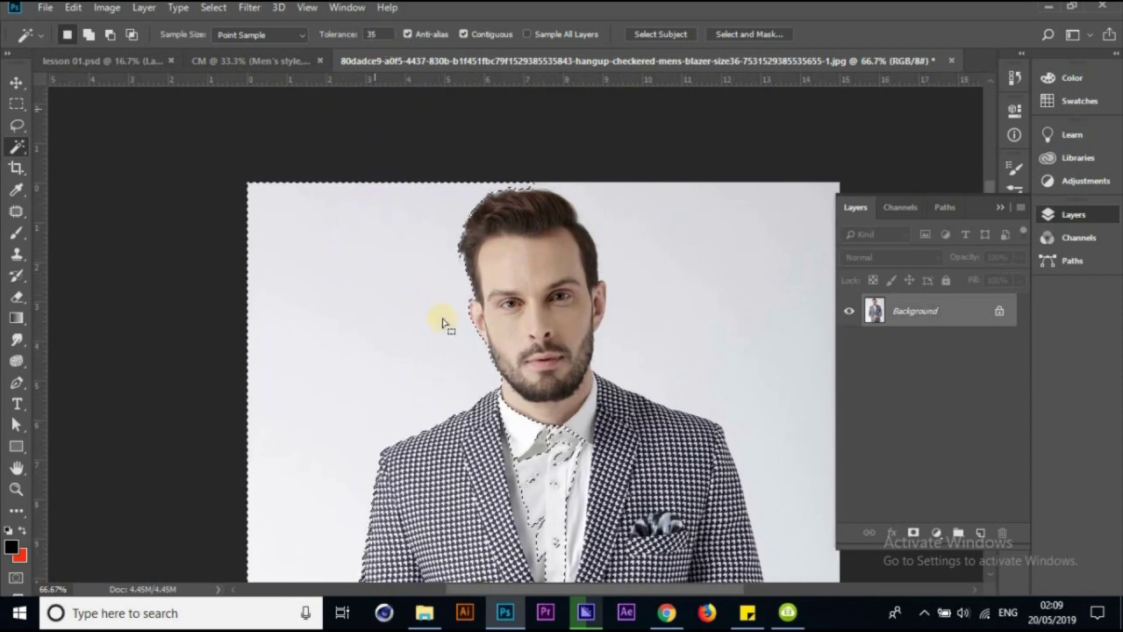
scroll(514, 258, down, 3)
scroll(390, 343, up, 1)
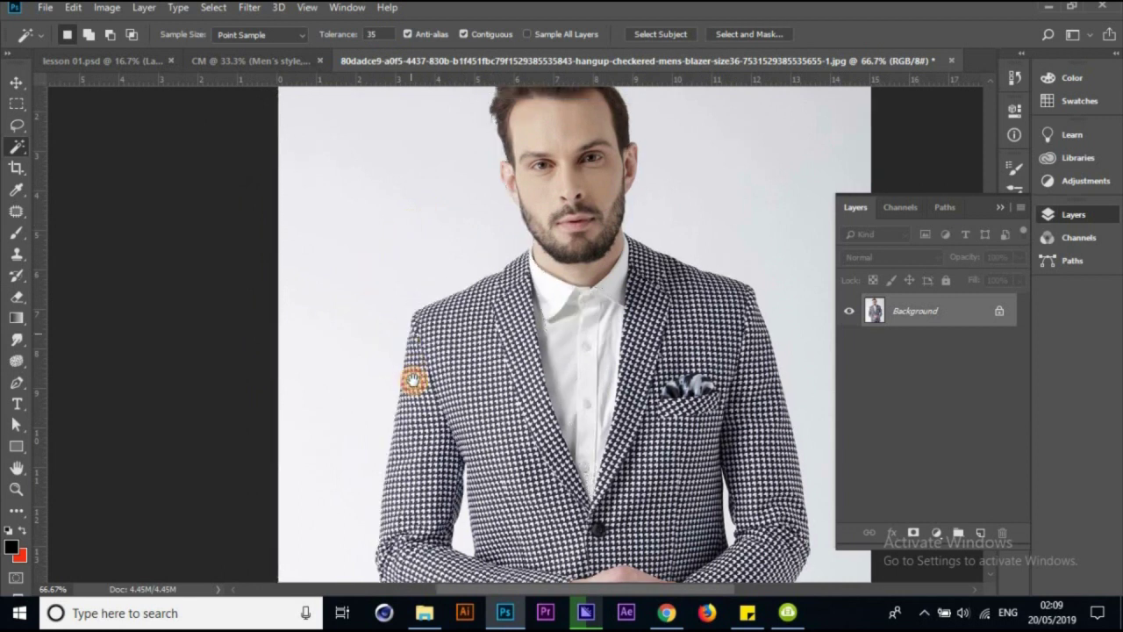
scroll(445, 263, down, 1)
scroll(418, 313, up, 1)
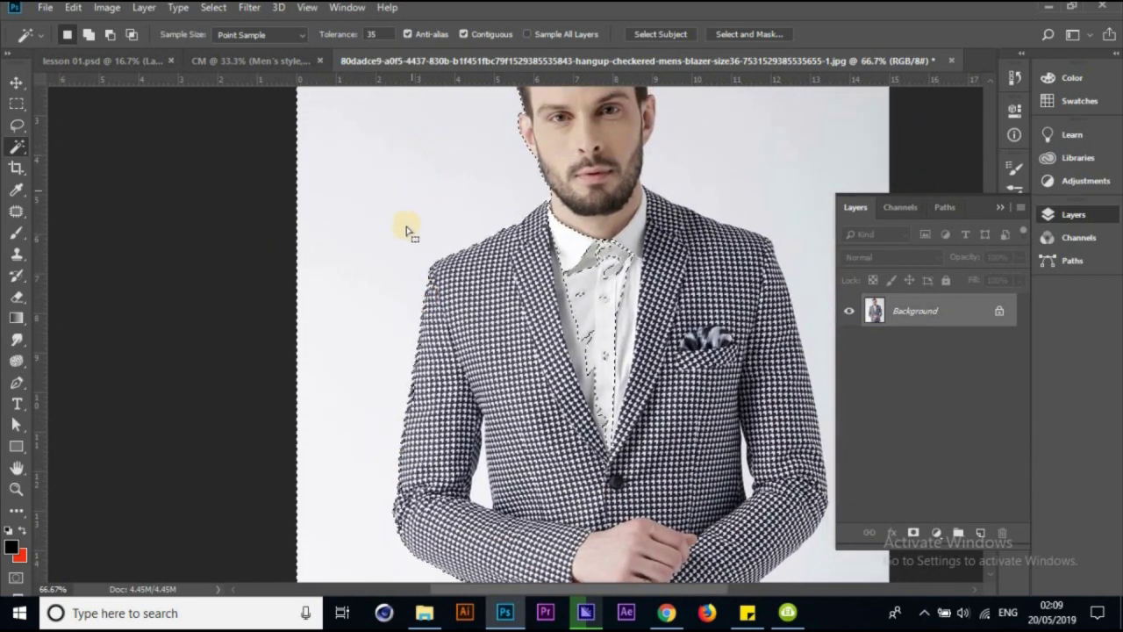
scroll(438, 141, up, 1)
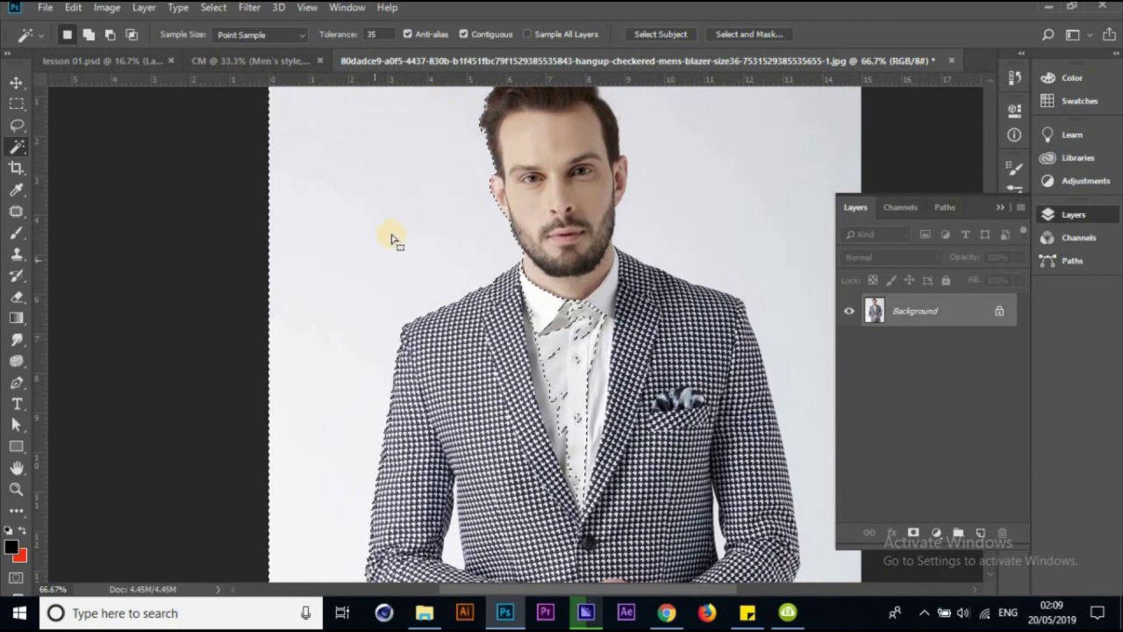
drag(422, 282, 394, 351)
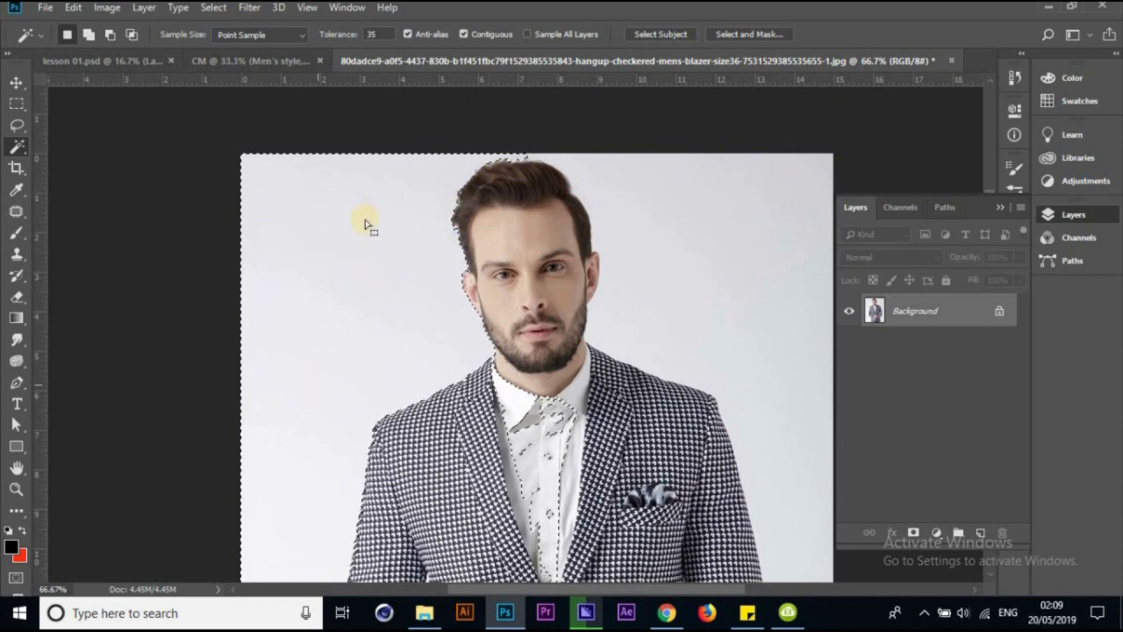
drag(379, 430, 400, 327)
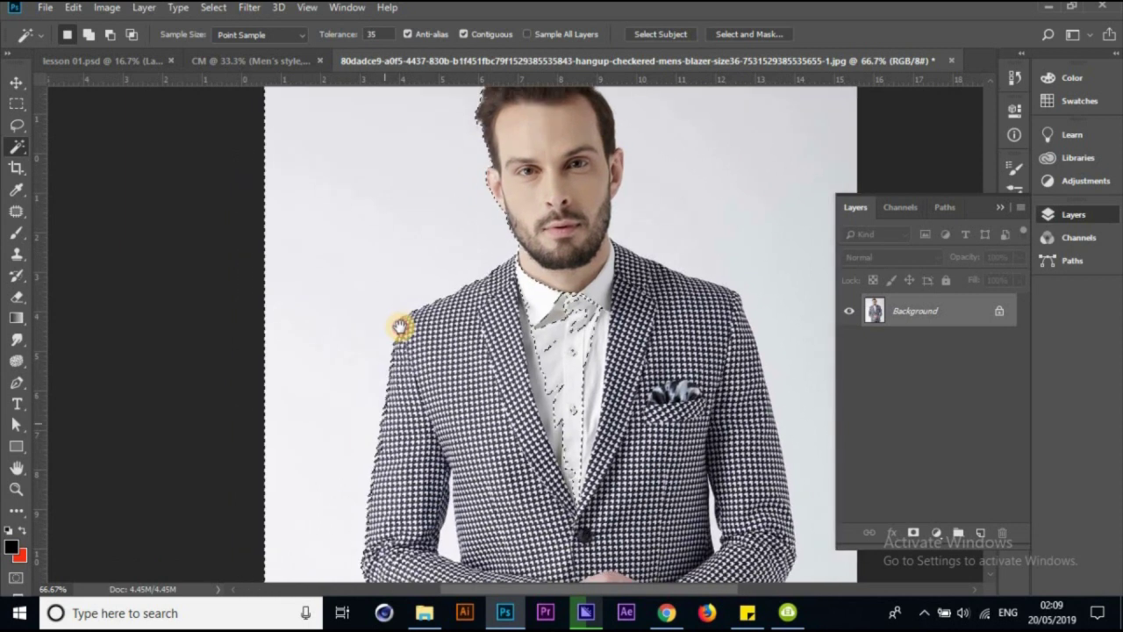
drag(533, 301, 415, 388)
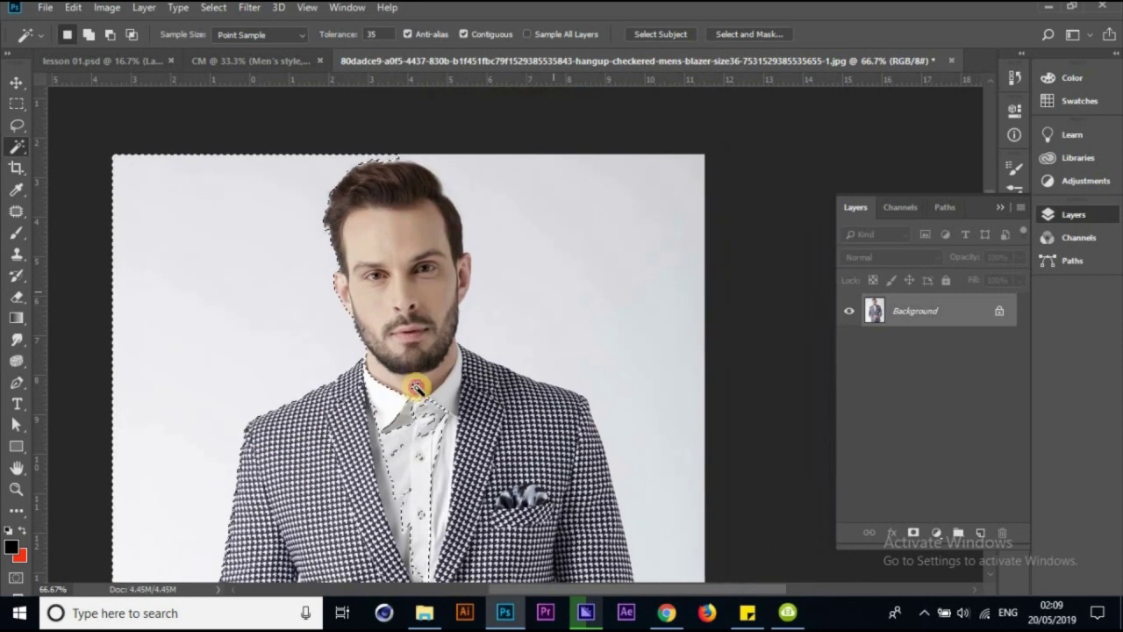
click(492, 180)
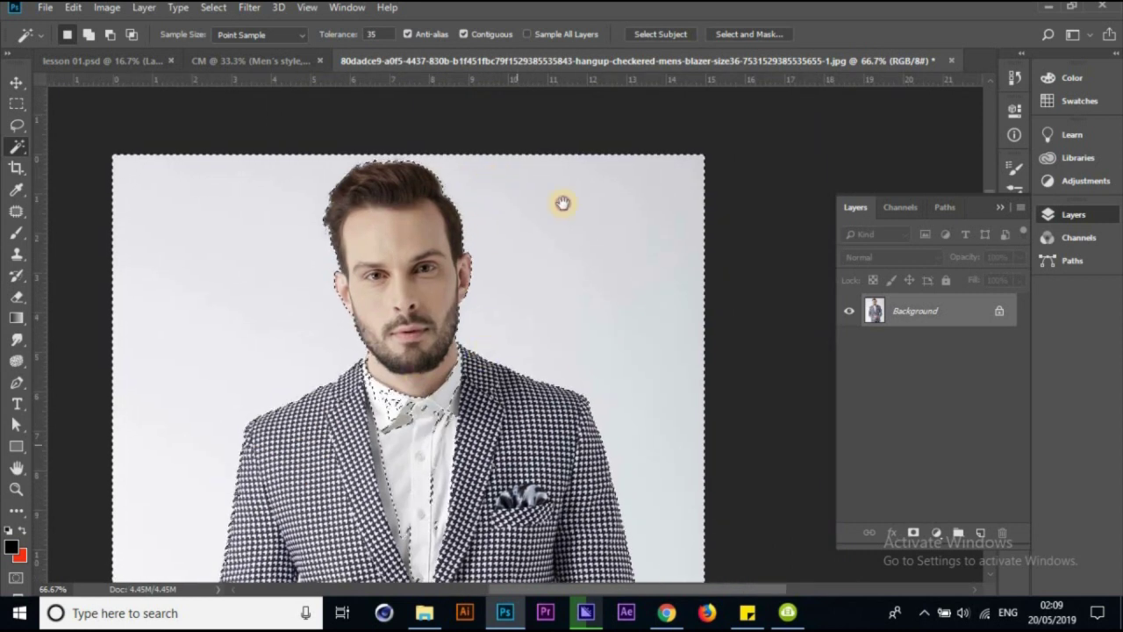
drag(505, 570, 567, 225)
mouse_move(534, 497)
mouse_down()
mouse_move(590, 263)
mouse_move(532, 581)
mouse_up()
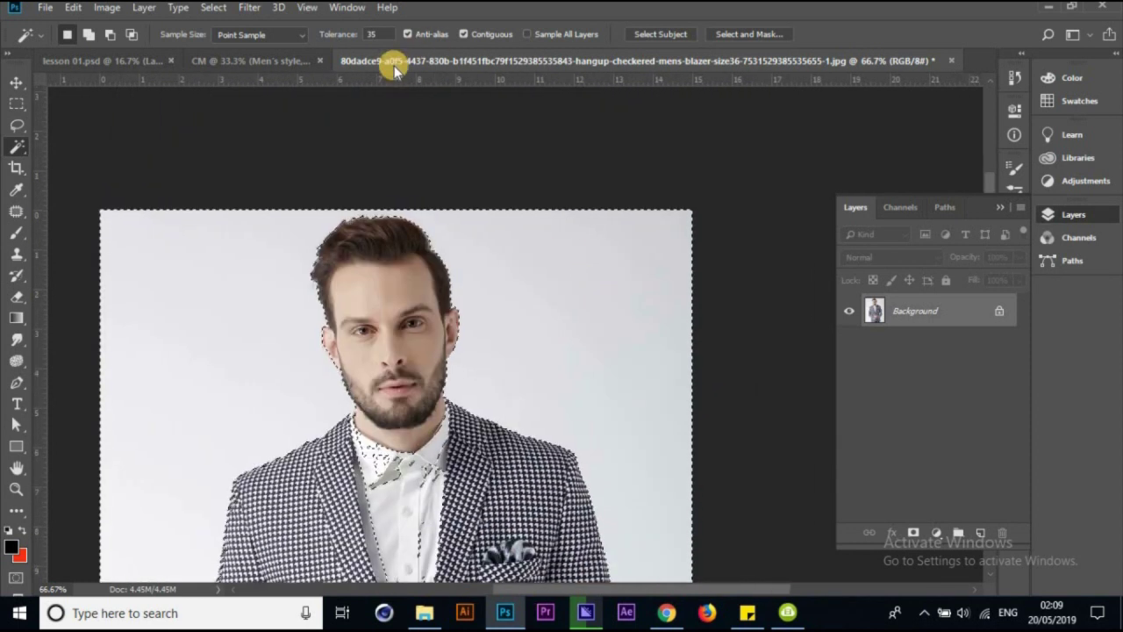
Clear the selection and reselect only the background at the top-right corner
key(ctrl+d)
text(5)
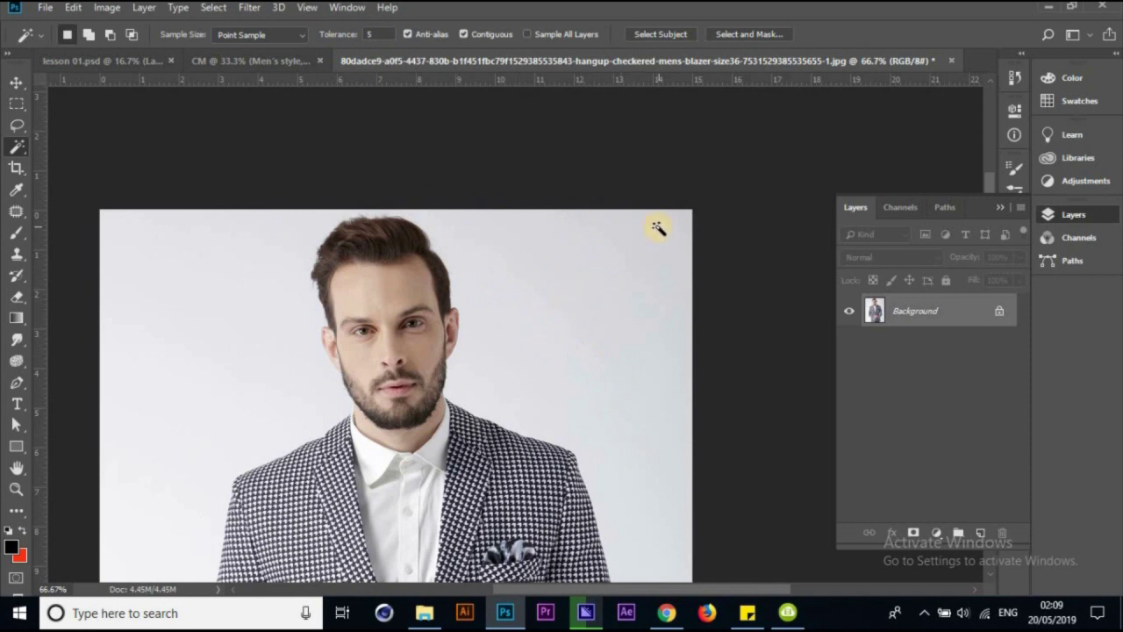
click(658, 230)
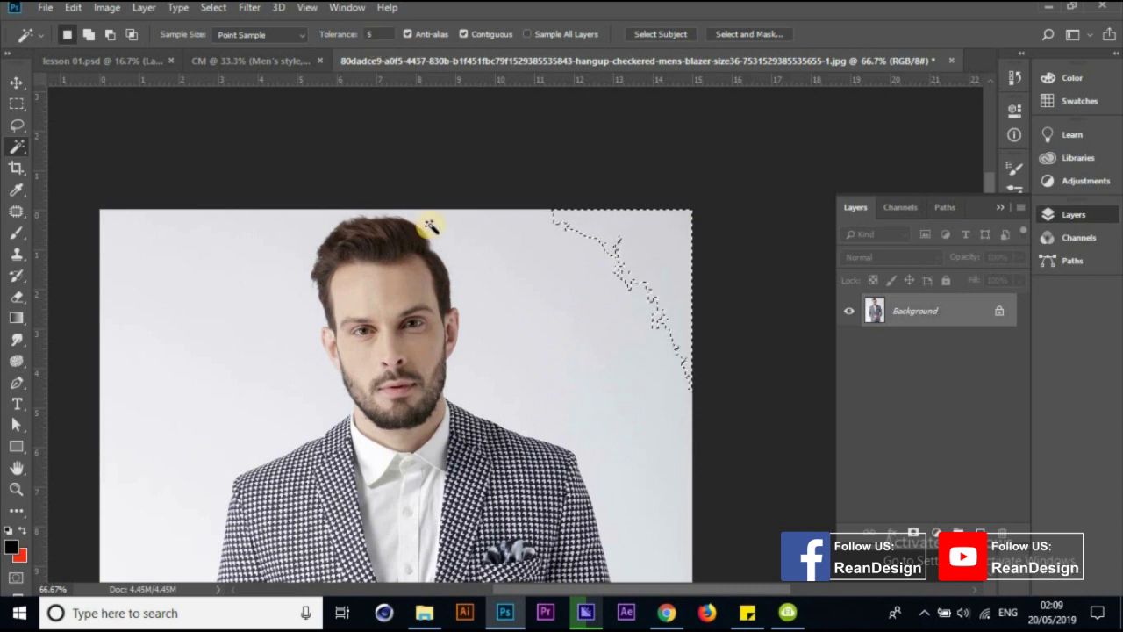
drag(503, 354, 556, 95)
mouse_move(541, 275)
mouse_down()
mouse_move(593, 120)
mouse_move(517, 401)
mouse_up()
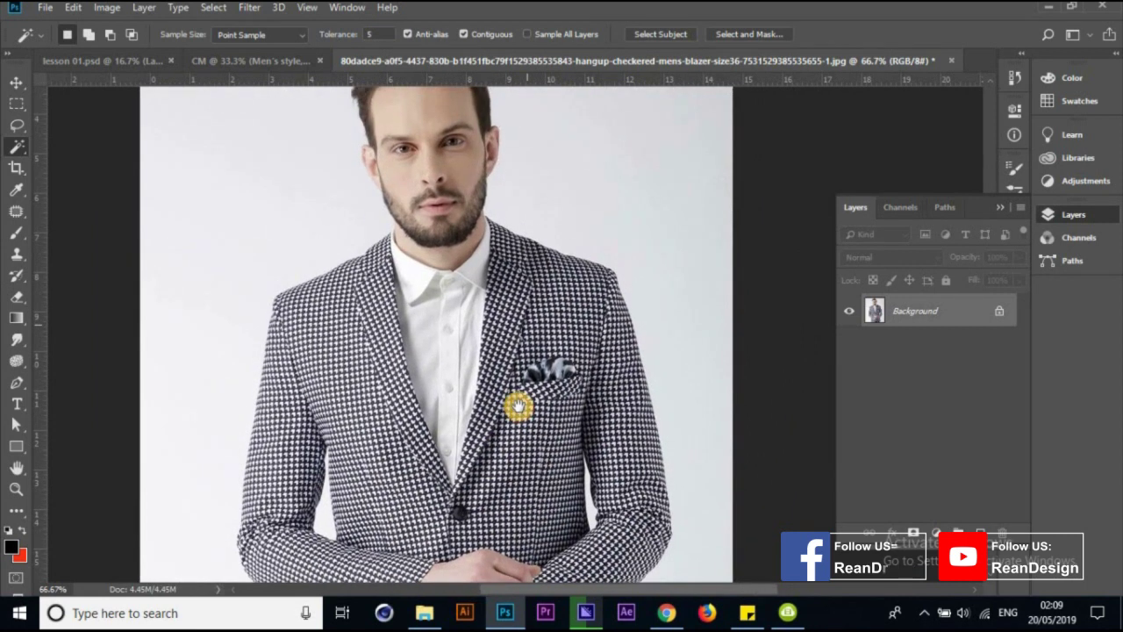
drag(543, 278, 534, 356)
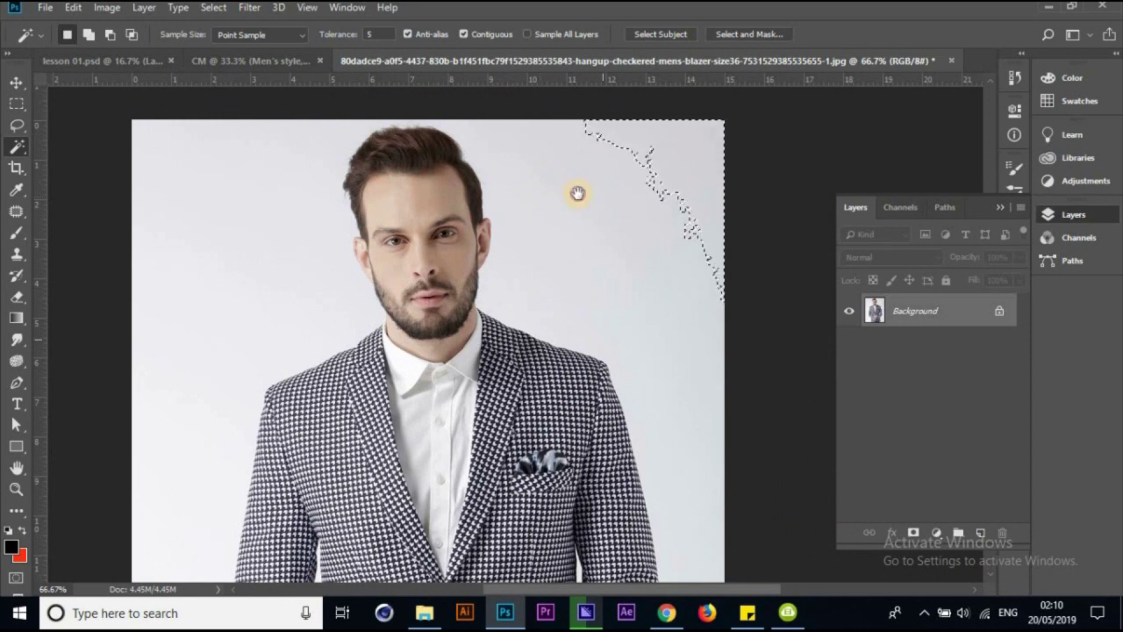
Zoom out to 50% and pan around to look over the whole blazer photo
scroll(577, 193, down, 5)
drag(442, 401, 527, 220)
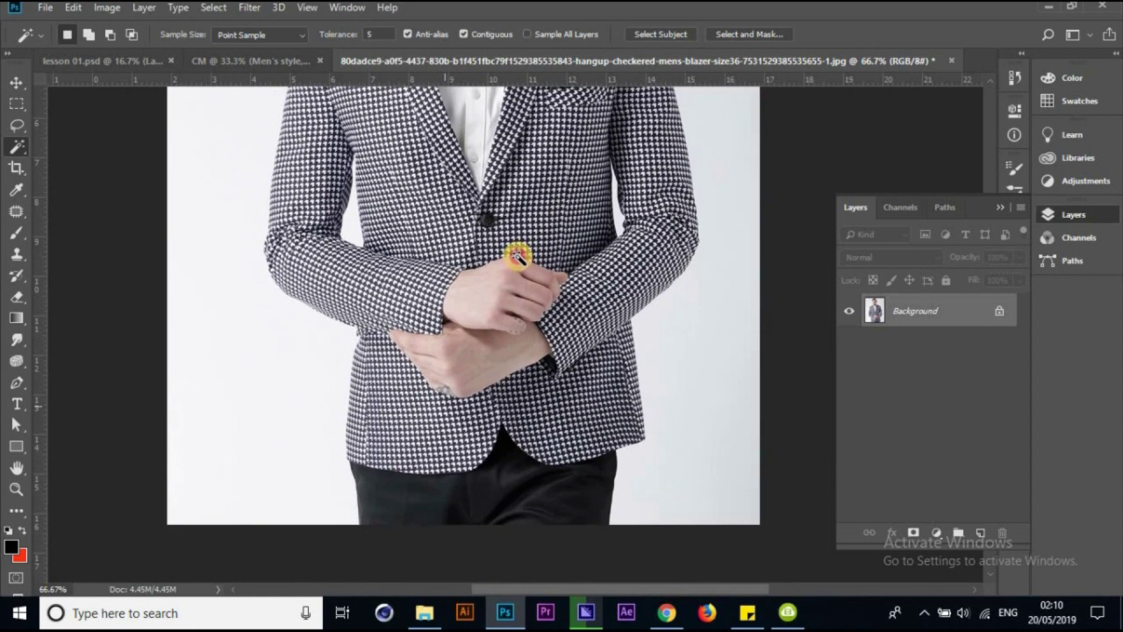
key(ctrl+minus)
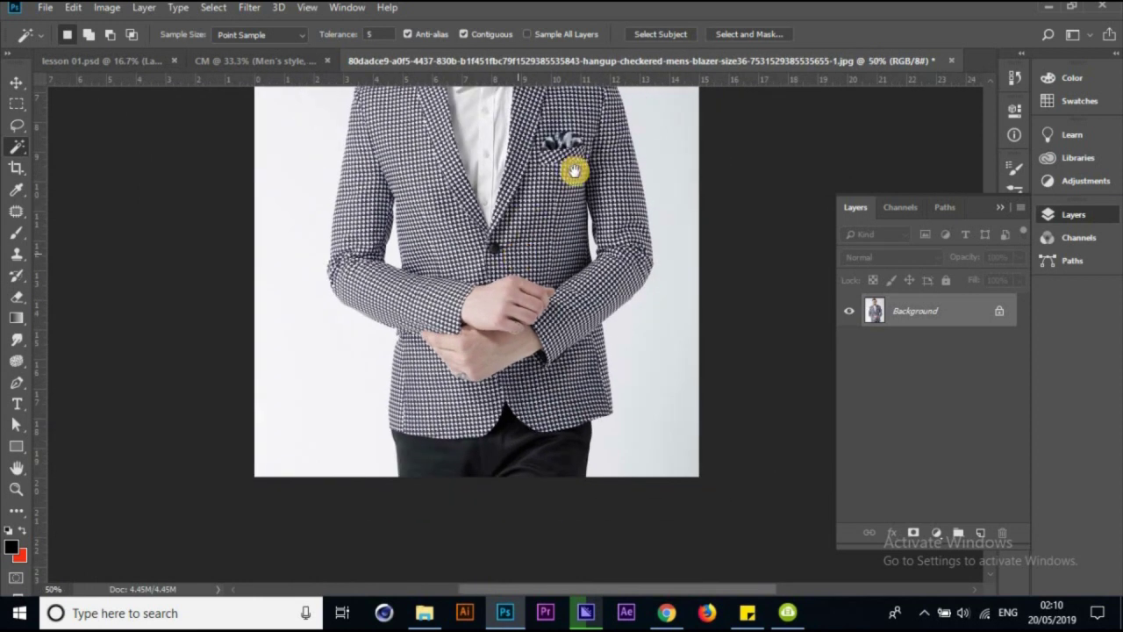
drag(574, 171, 559, 430)
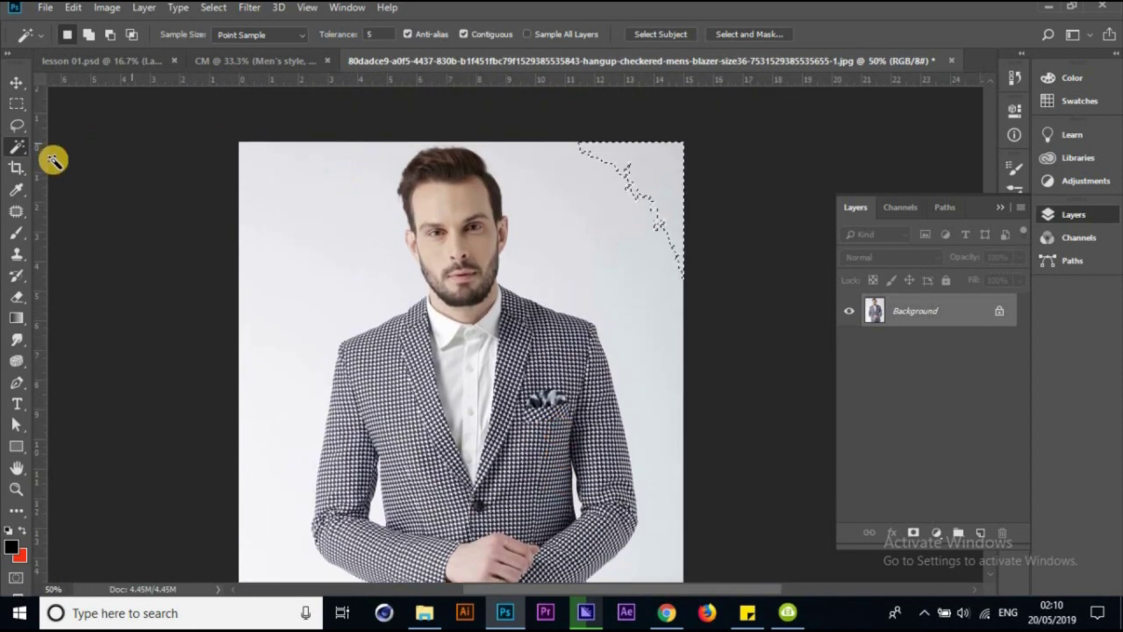
mouse_move(440, 303)
mouse_down()
mouse_move(484, 164)
mouse_move(487, 173)
mouse_up()
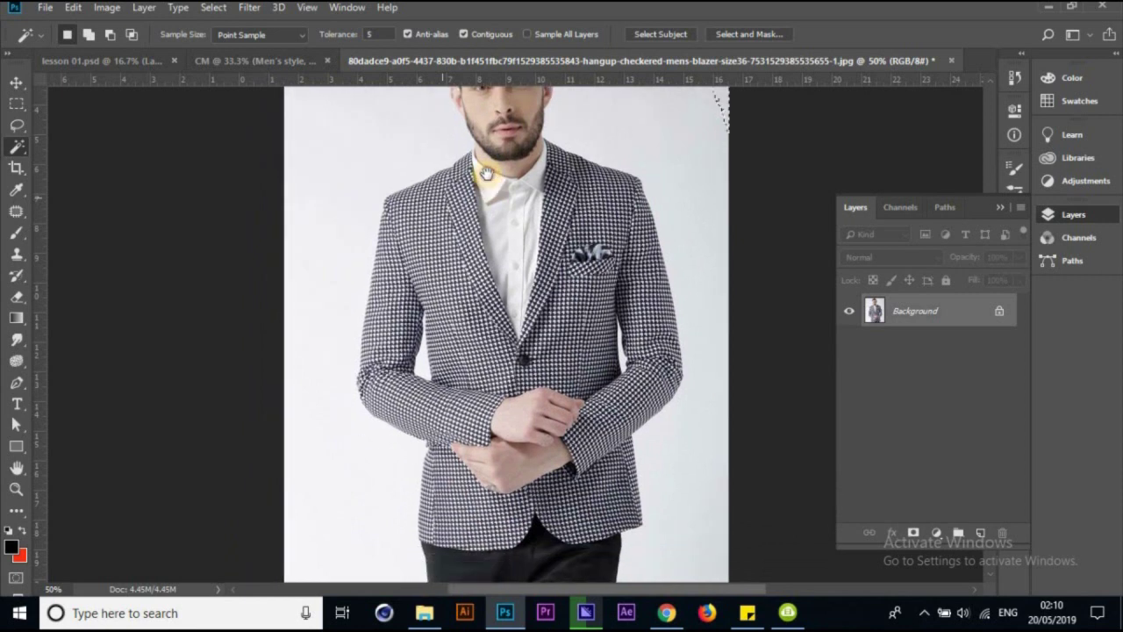
Set the Magic Wand tolerance to 15 and click the backdrop beside the left sleeve
drag(487, 173, 501, 220)
click(376, 33)
text(1)
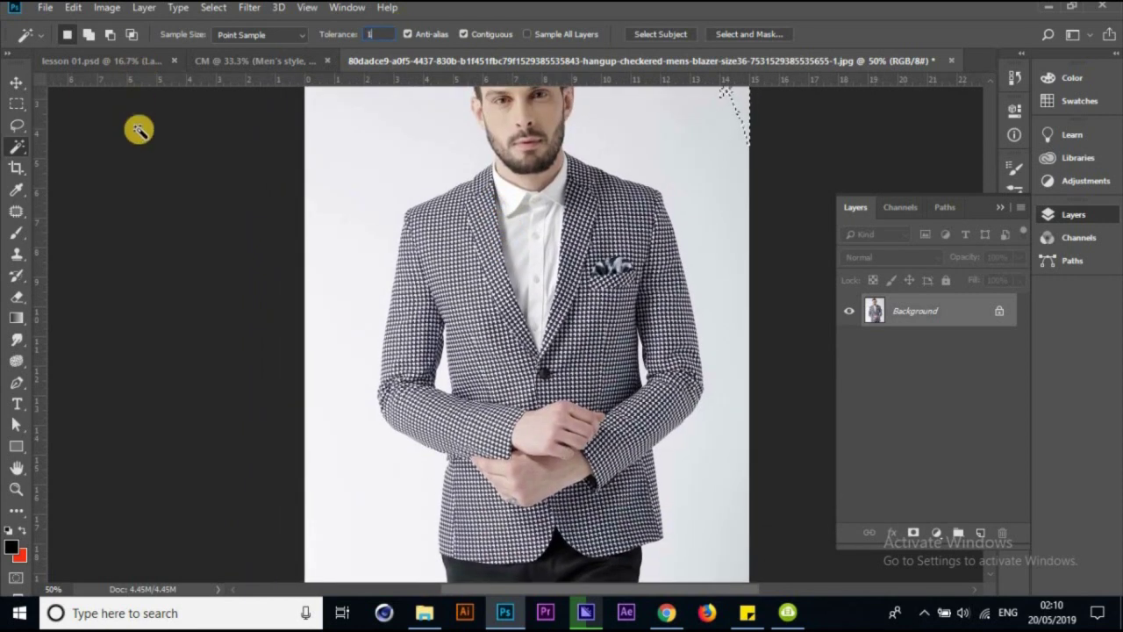
text(5)
click(443, 316)
click(427, 327)
scroll(483, 372, down, 4)
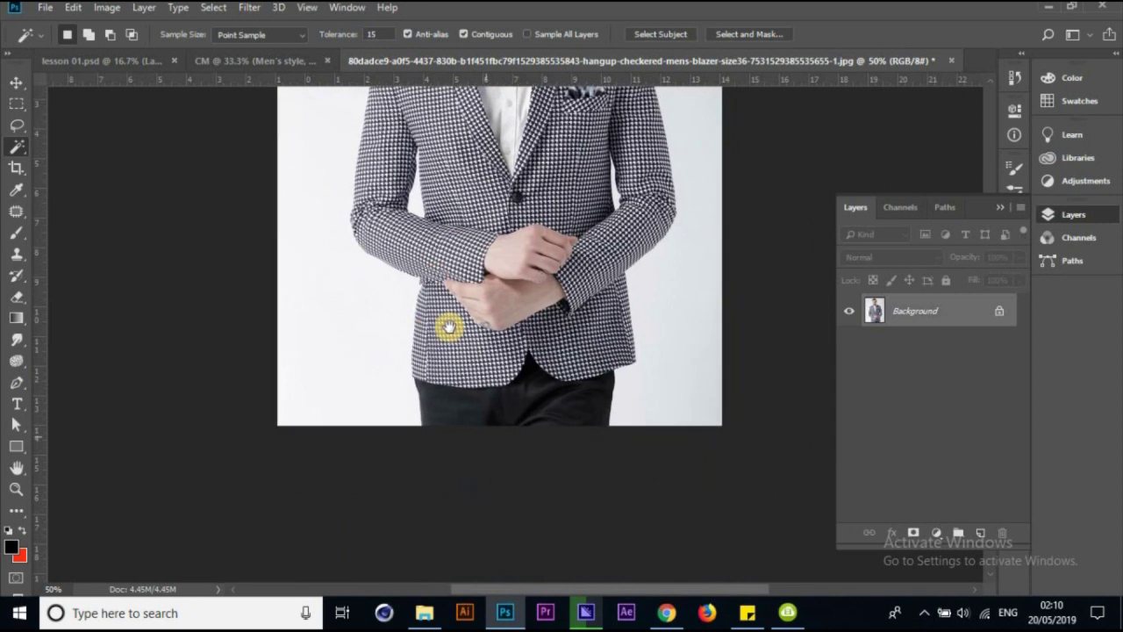
scroll(446, 326, up, 1)
drag(592, 229, 597, 375)
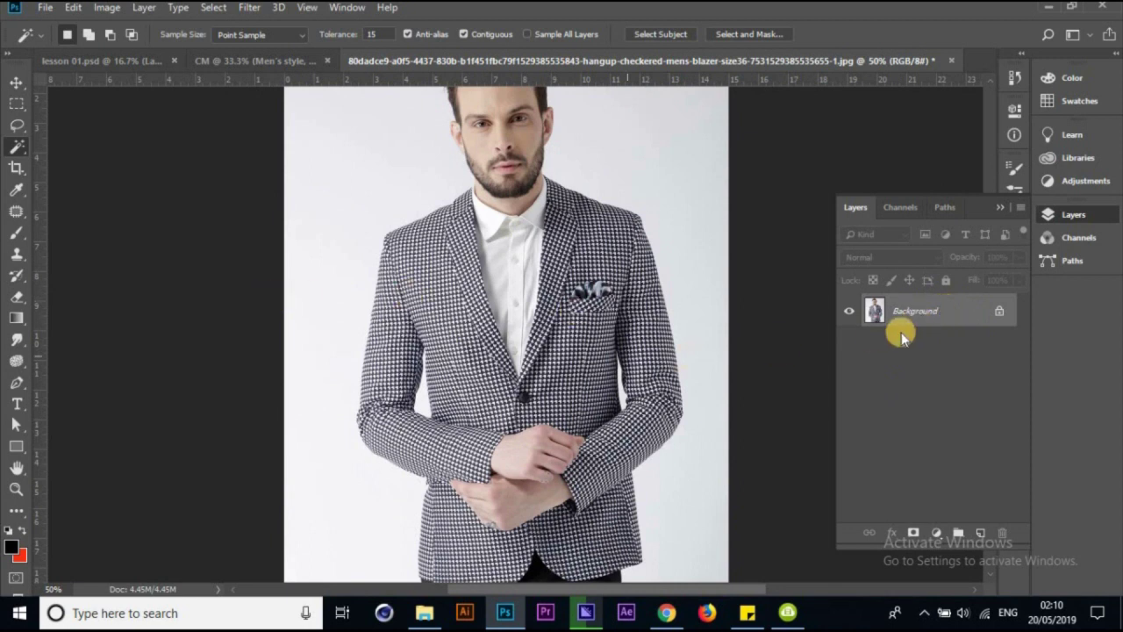
Convert the Background into an editable Layer 0 and select the white backdrop left of the model
double_click(959, 312)
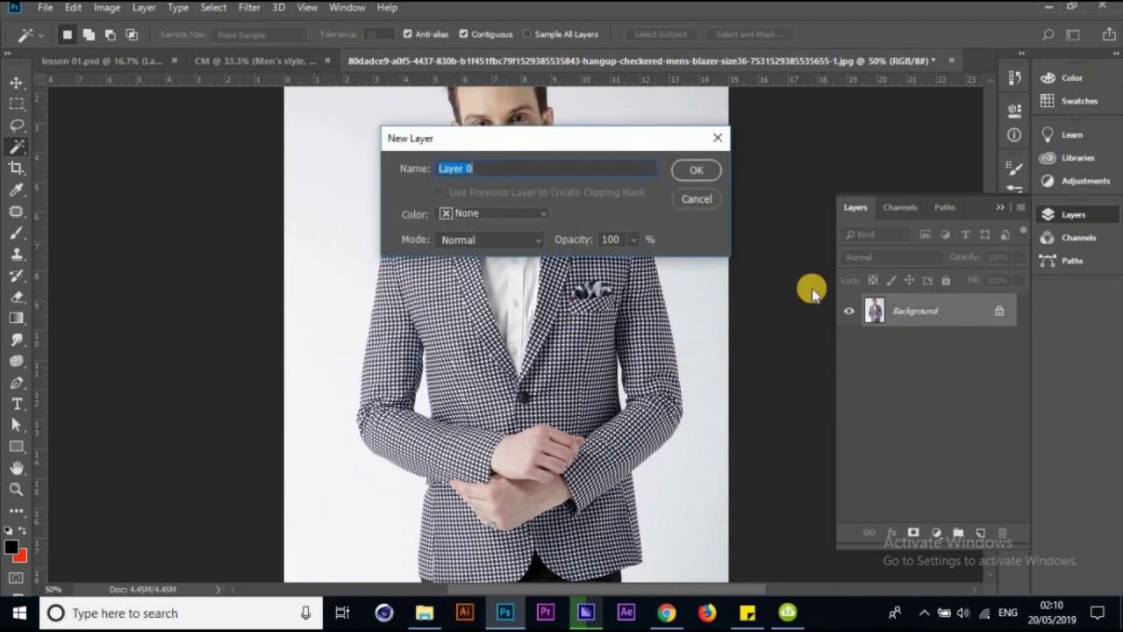
click(698, 172)
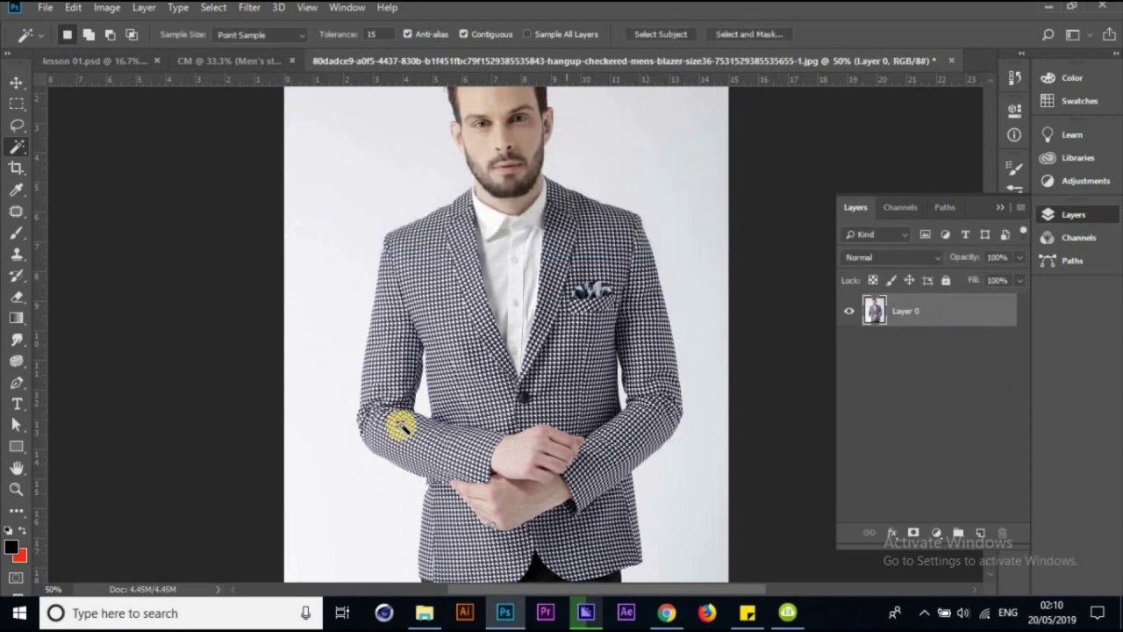
click(395, 491)
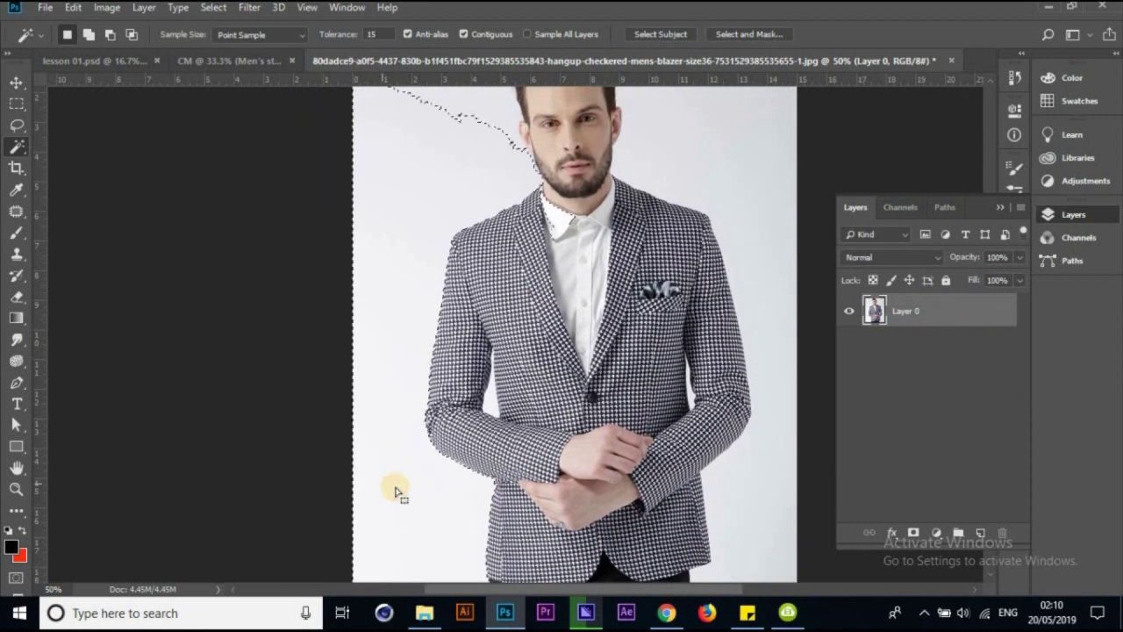
scroll(526, 500, down, 5)
scroll(503, 538, up, 6)
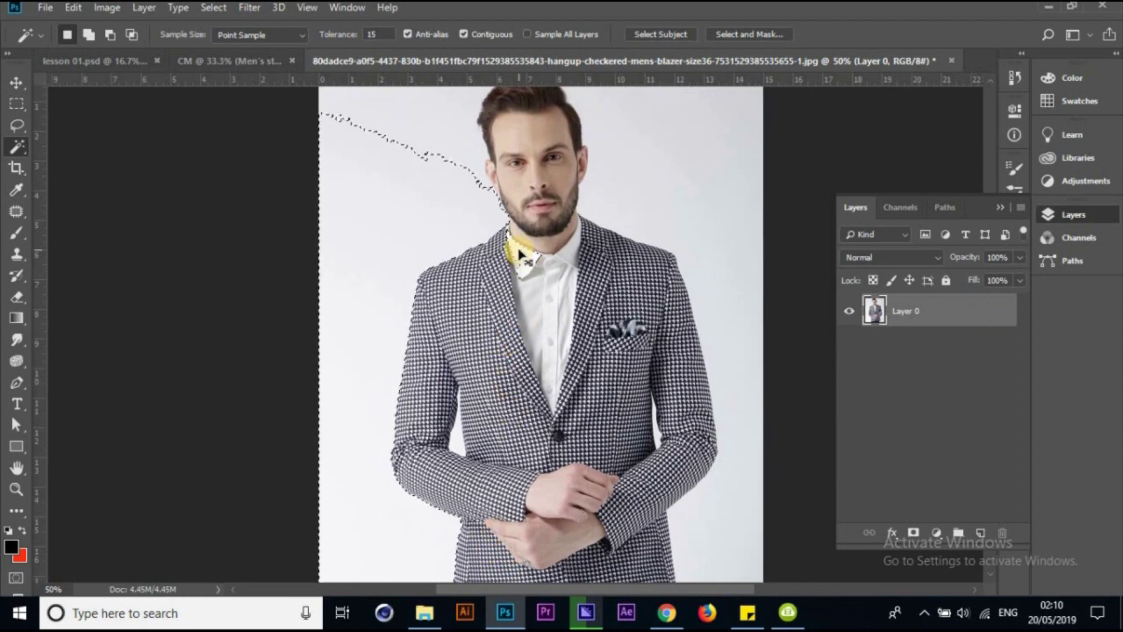
scroll(520, 255, up, 2)
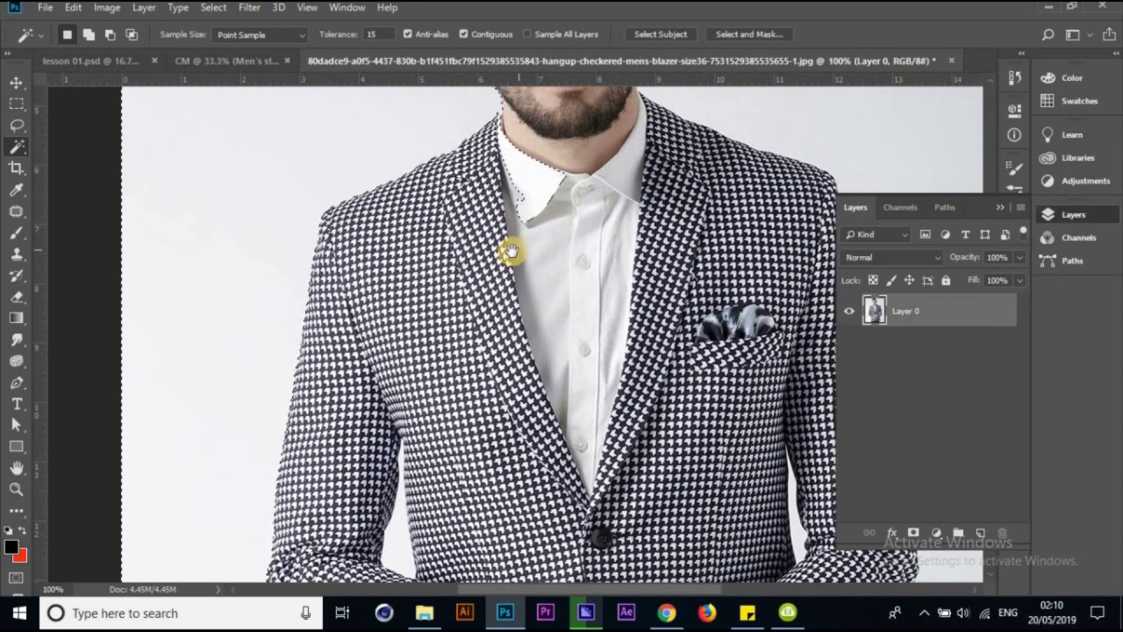
Delete the white backdrop on the left and right of the model's head
scroll(510, 252, up, 5)
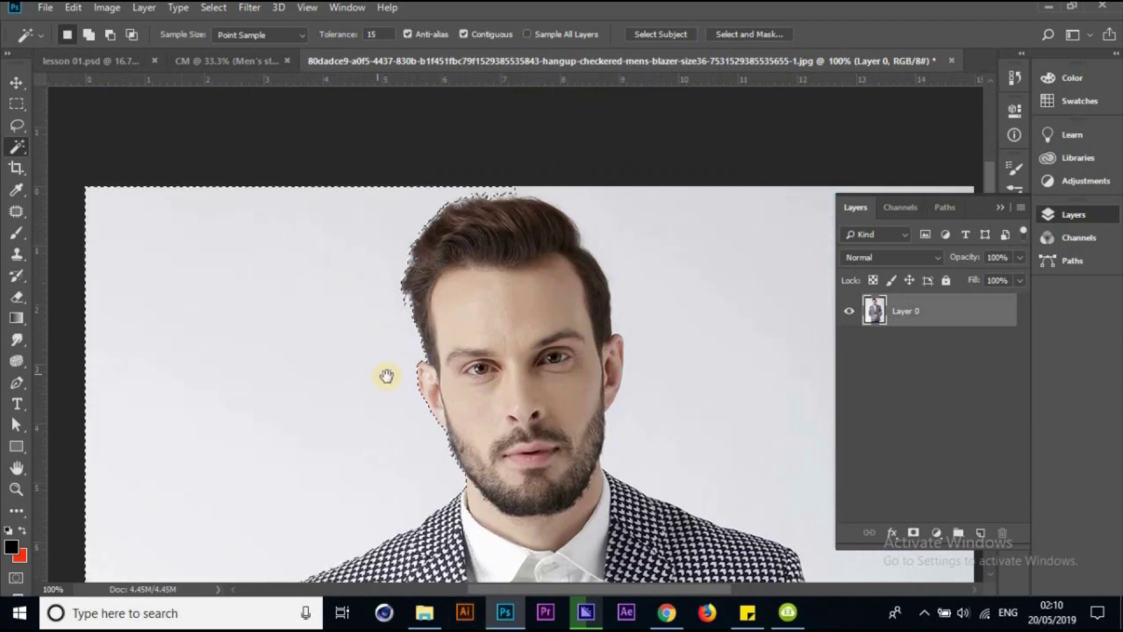
drag(386, 375, 519, 286)
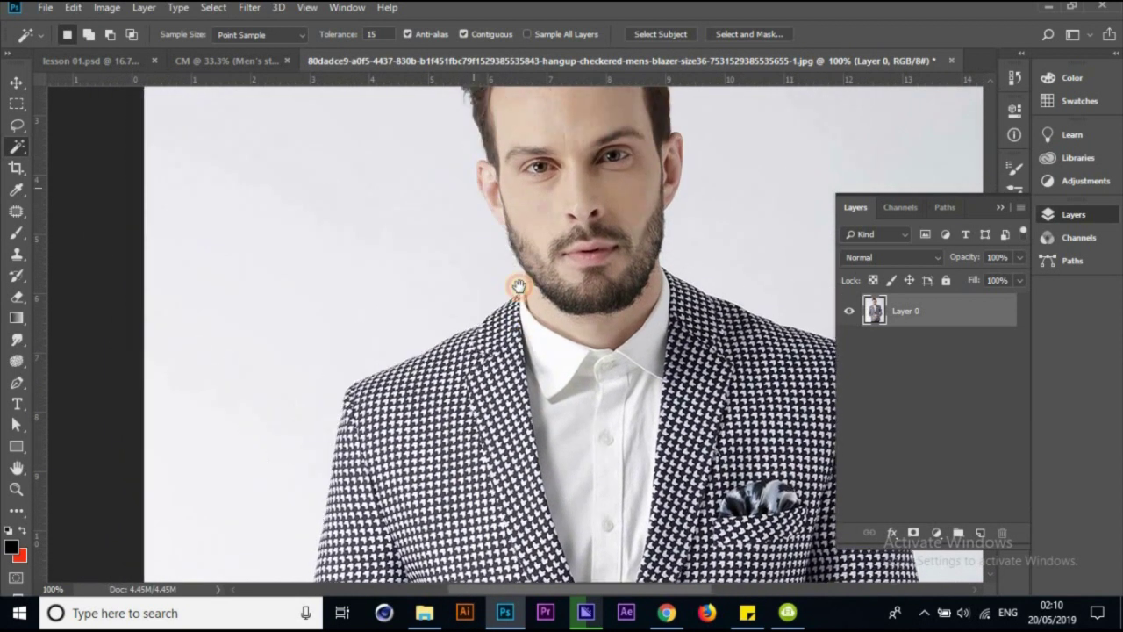
key(Delete)
mouse_move(599, 474)
mouse_down()
mouse_move(476, 514)
mouse_move(435, 575)
mouse_up()
click(616, 221)
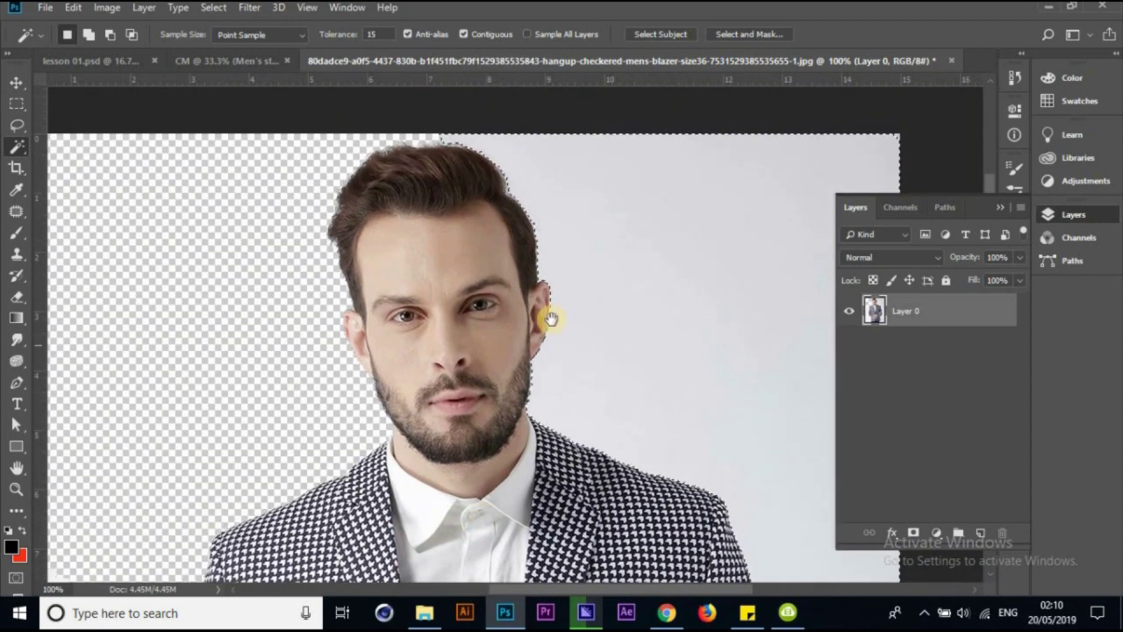
drag(550, 319, 376, 281)
key(Delete)
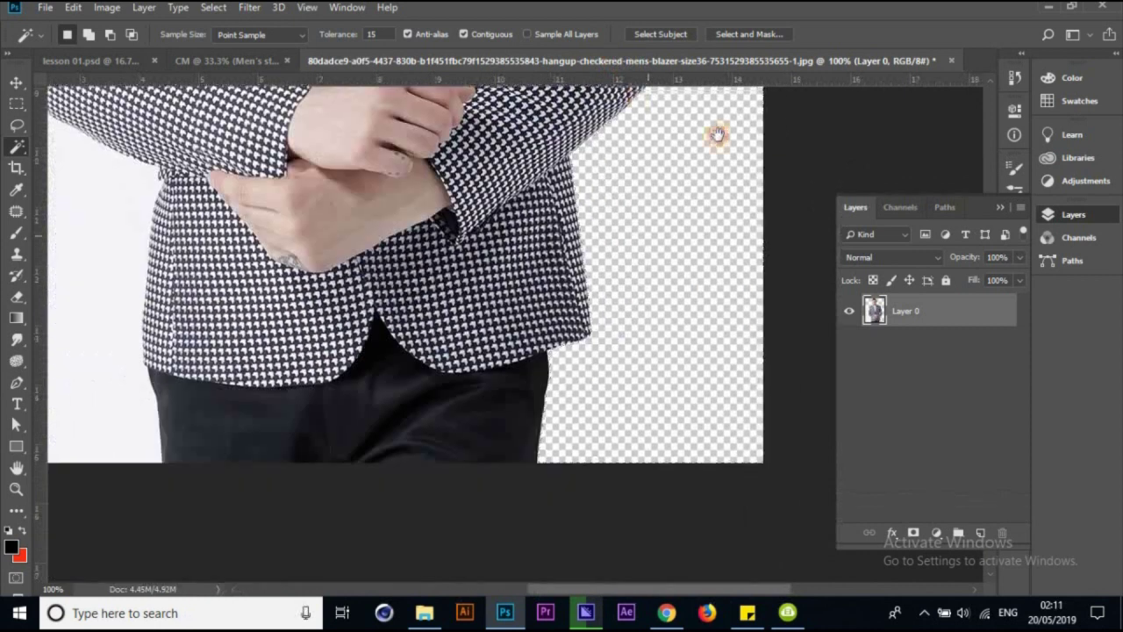
Delete the backdrop beside the jacket and clear the leftover selection
drag(609, 60, 842, 219)
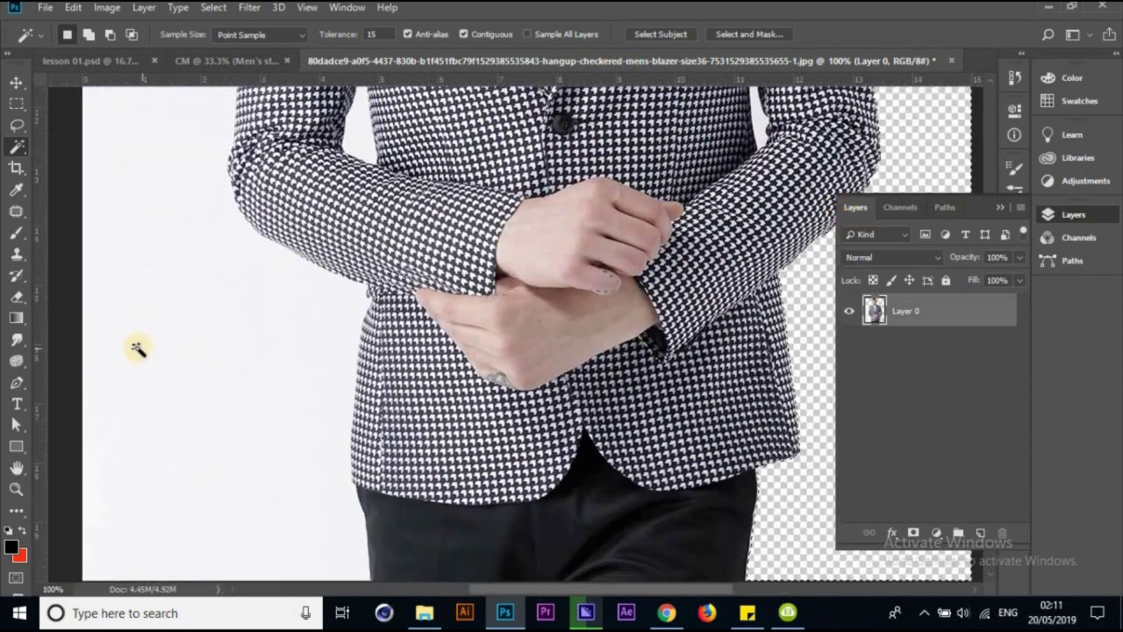
drag(280, 215, 401, 512)
scroll(395, 491, up, 1)
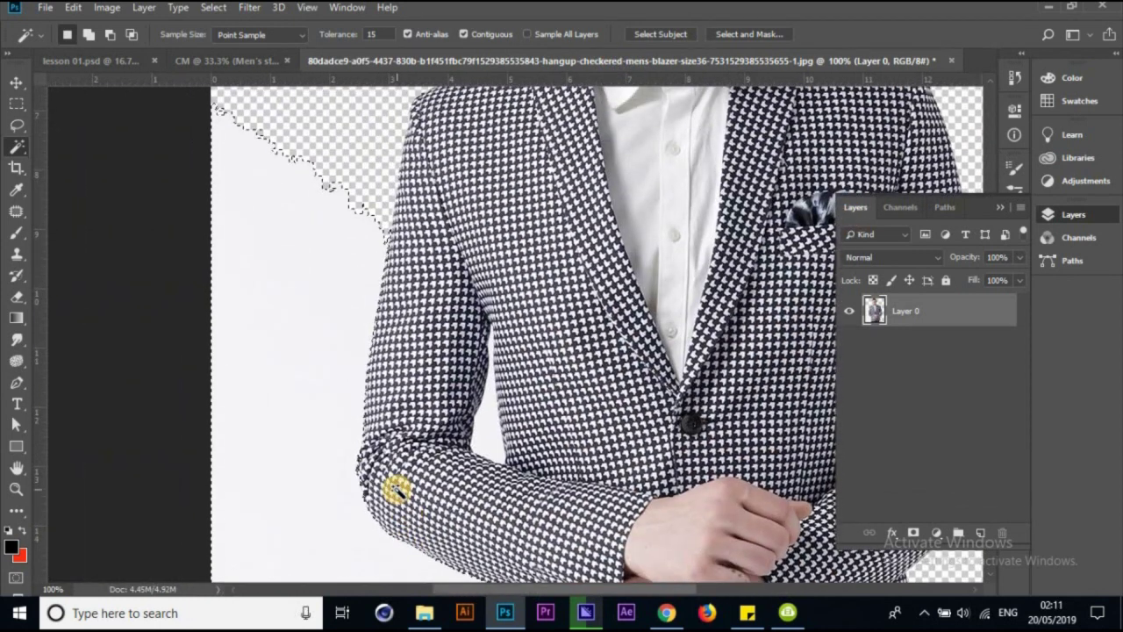
key(Delete)
drag(441, 356, 375, 359)
click(397, 362)
drag(611, 360, 359, 335)
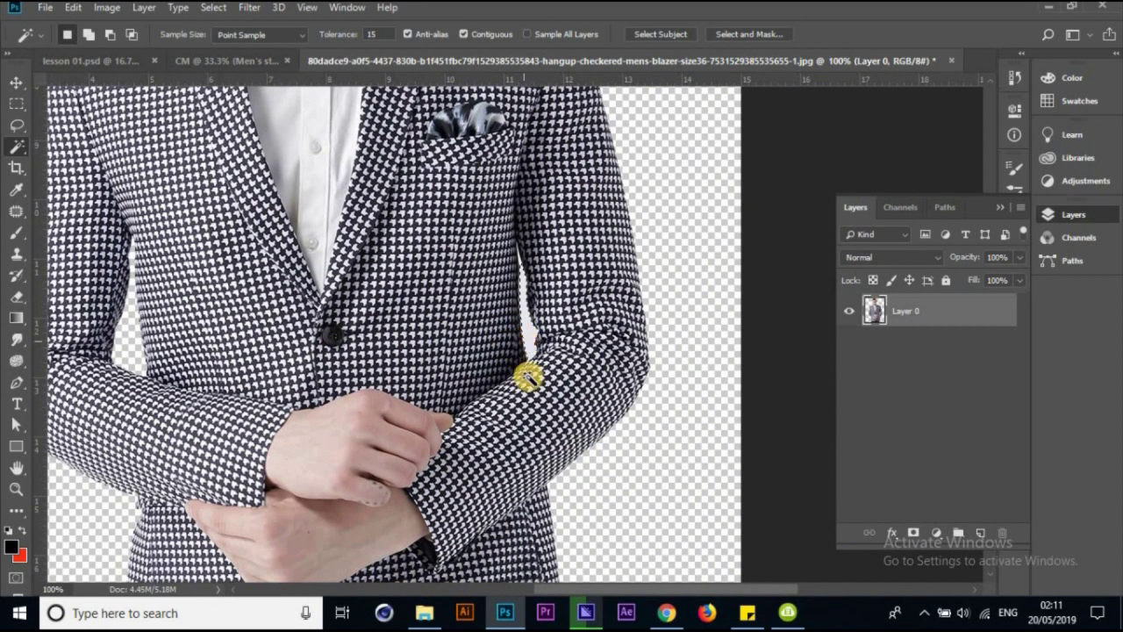
Zoom out and check the cut-out edges around the jacket and trousers
key(ctrl+minus)
key(ctrl+minus)
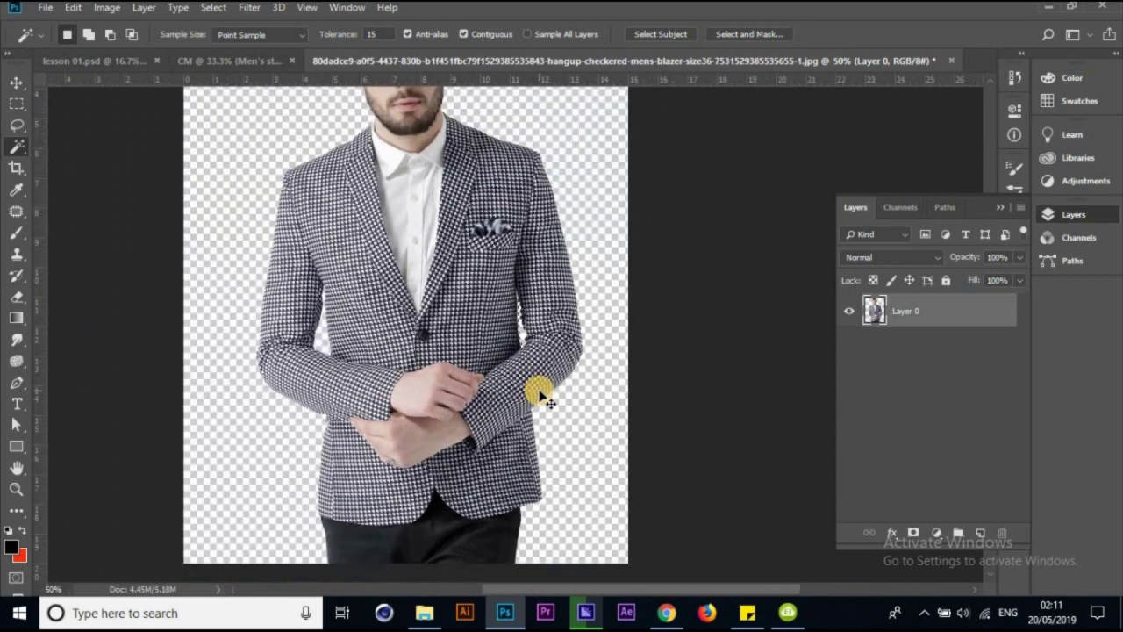
key(ctrl+minus)
key(ctrl+plus)
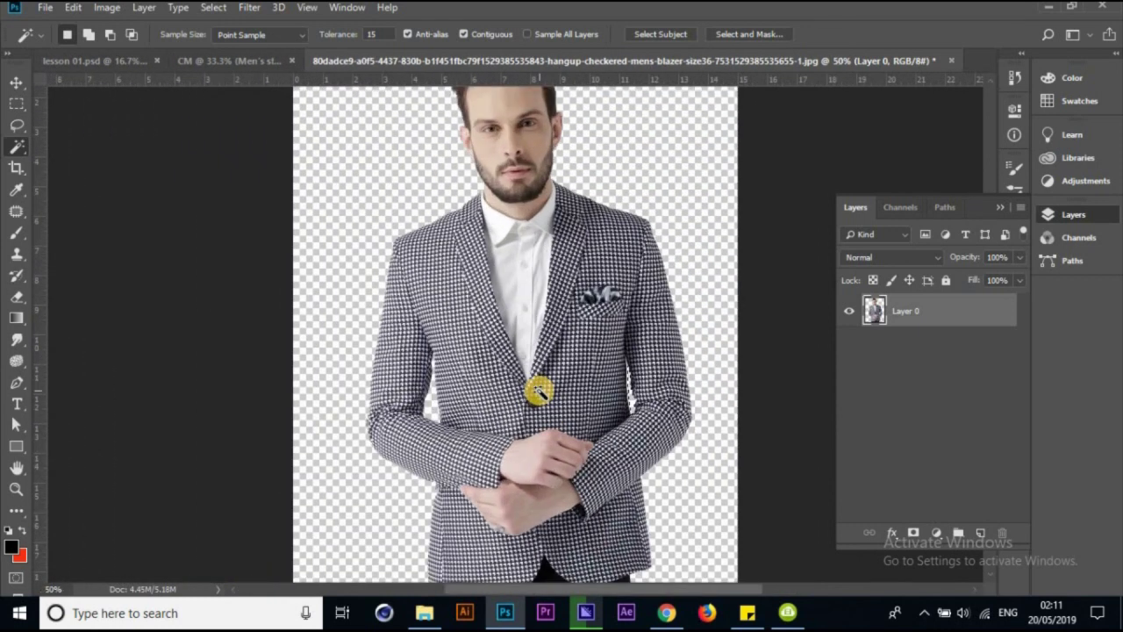
drag(556, 395, 534, 246)
mouse_move(519, 346)
mouse_down()
mouse_move(516, 456)
mouse_move(517, 333)
mouse_move(515, 427)
mouse_move(526, 463)
mouse_up()
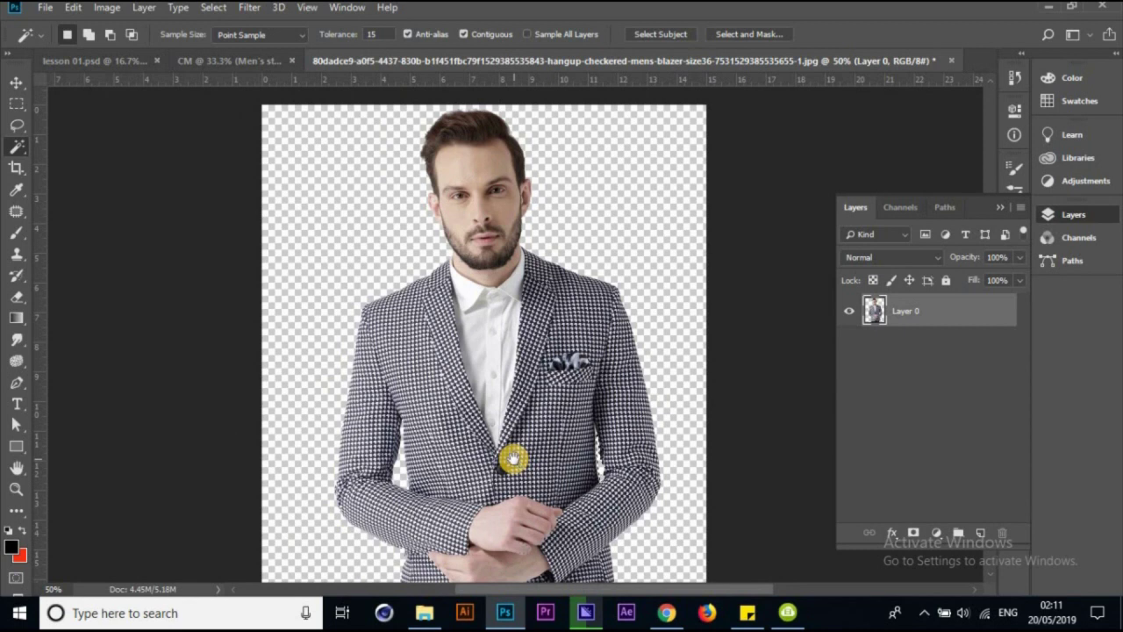
mouse_move(513, 451)
mouse_down()
mouse_move(546, 333)
mouse_move(534, 343)
mouse_up()
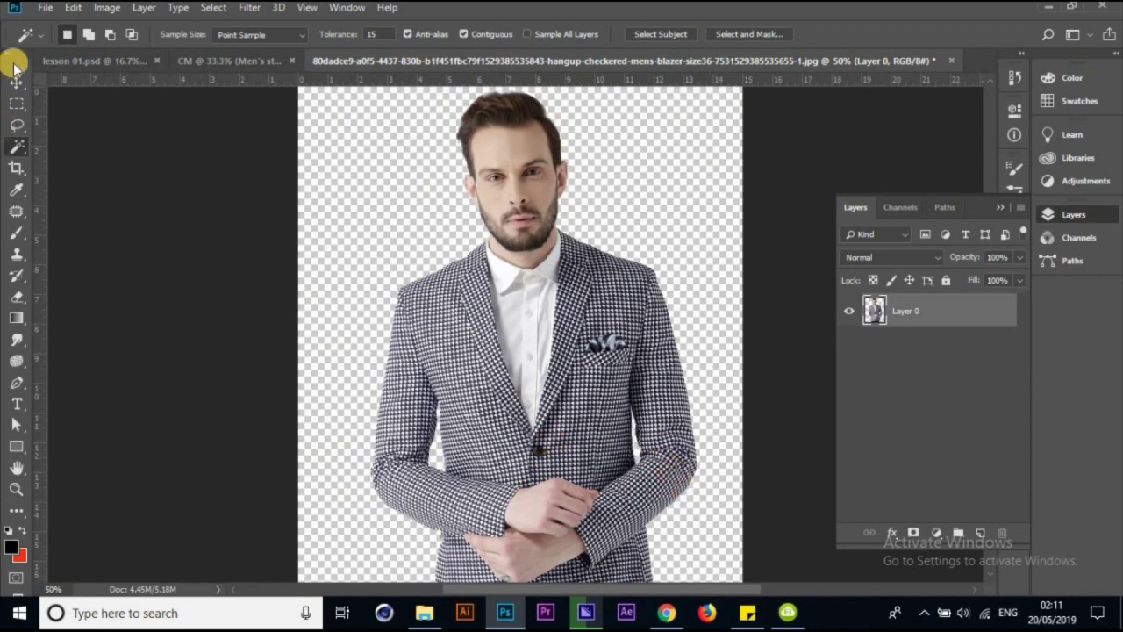
Move the cut-out Layer 0 onto the CM cover, over the gray texture
click(11, 86)
scroll(514, 364, down, 5)
scroll(571, 258, up, 5)
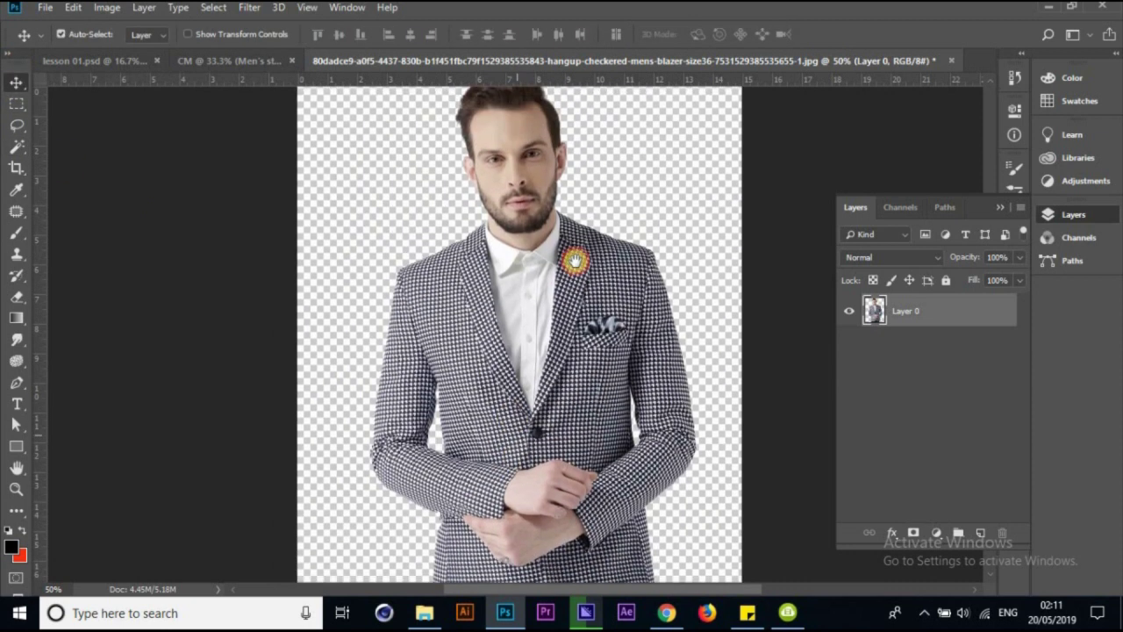
scroll(569, 336, up, 1)
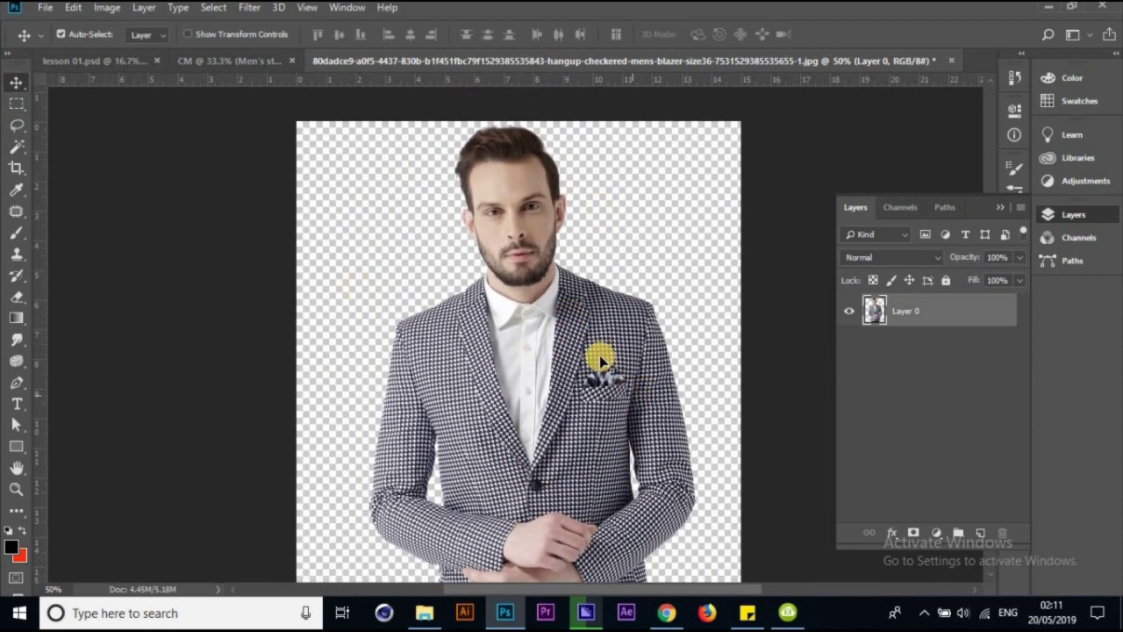
mouse_move(494, 207)
mouse_down()
mouse_move(204, 64)
mouse_move(444, 150)
mouse_up()
mouse_move(553, 253)
mouse_down()
mouse_move(586, 333)
mouse_move(599, 319)
mouse_move(592, 331)
mouse_up()
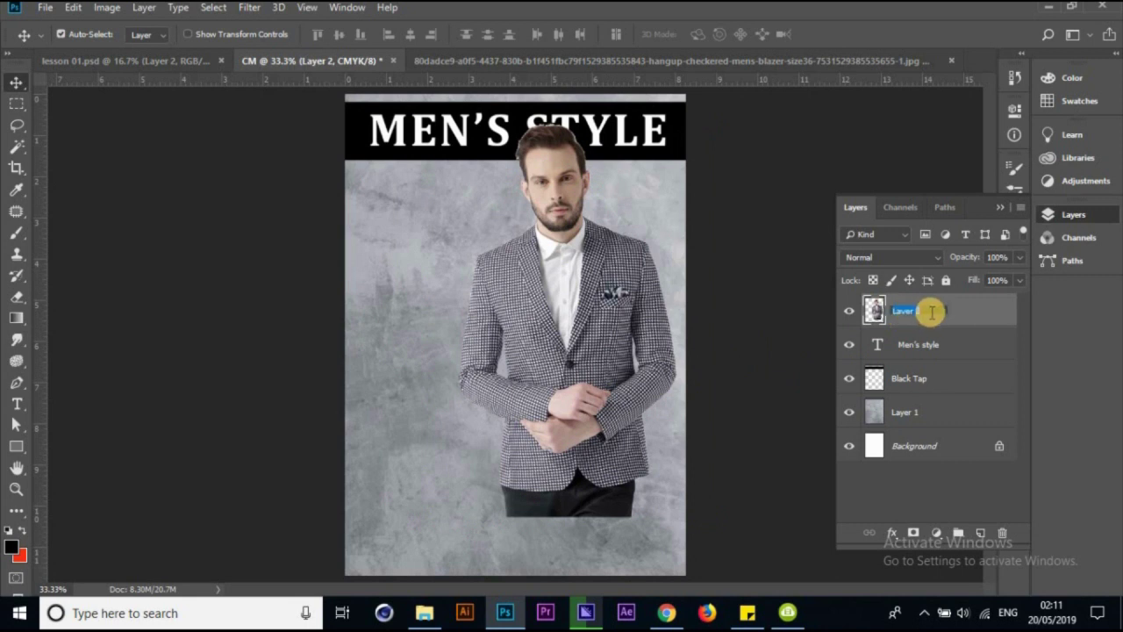
text(Man)
key(Return)
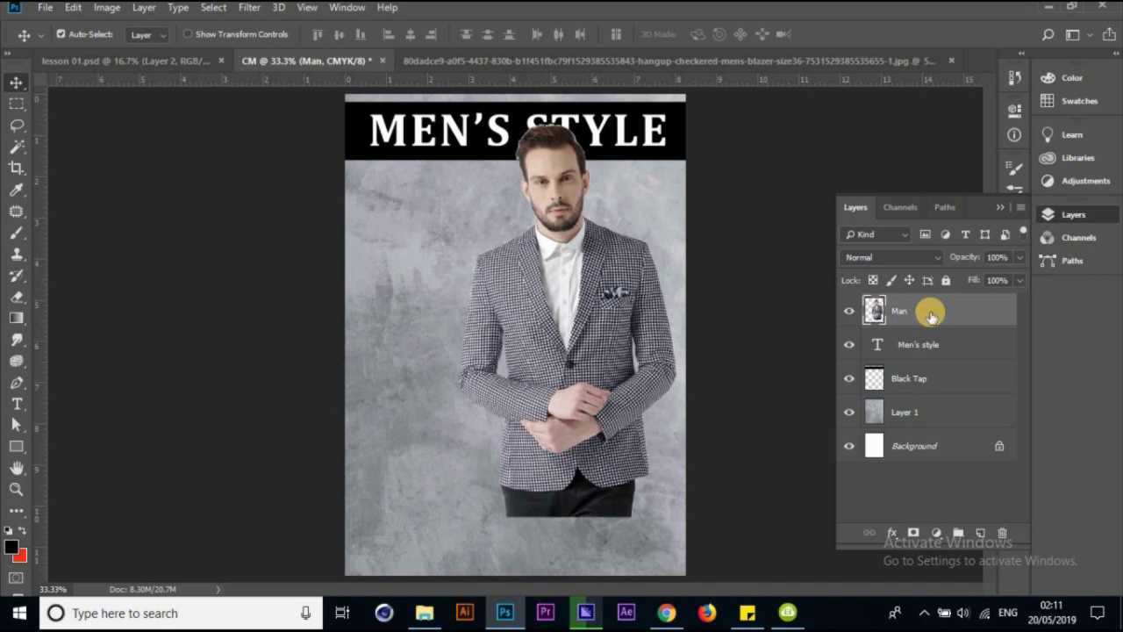
drag(558, 340, 549, 348)
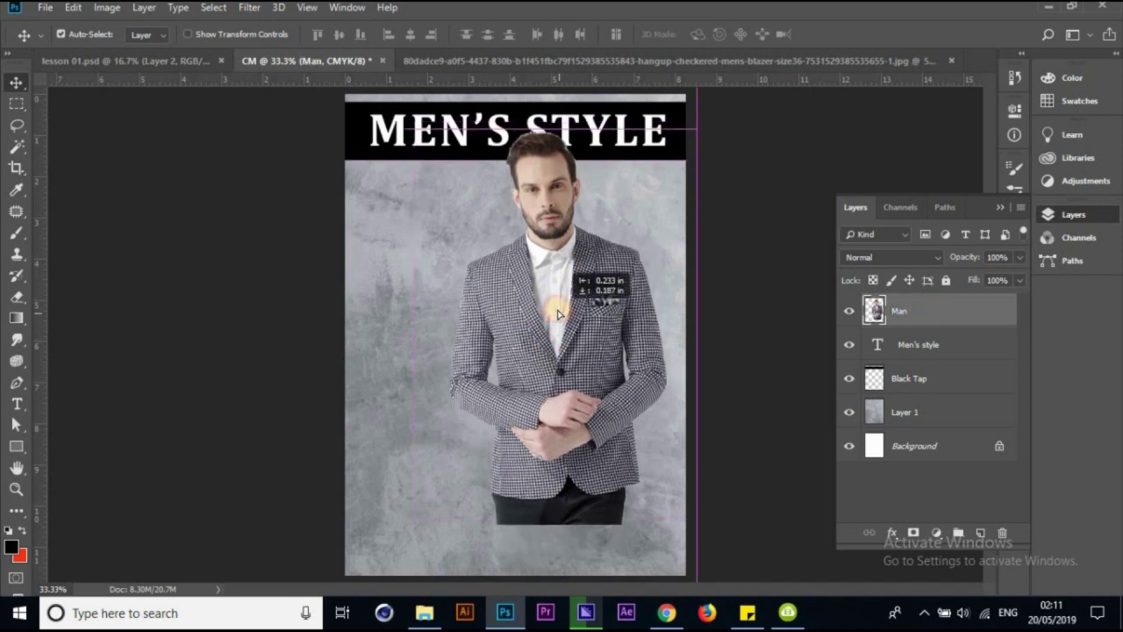
click(142, 63)
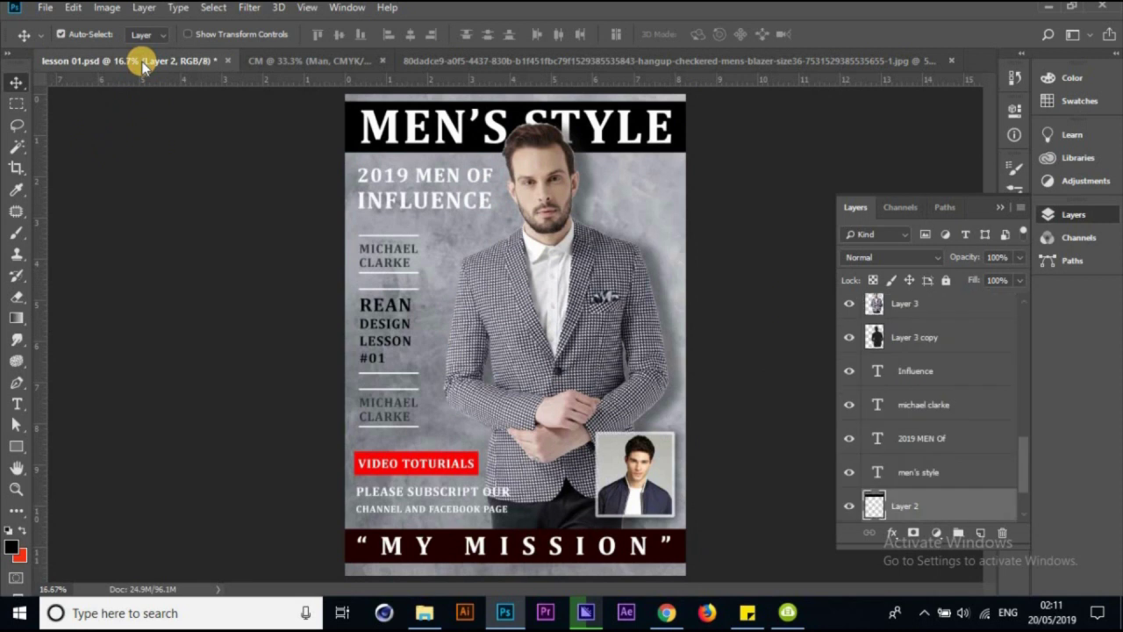
click(348, 65)
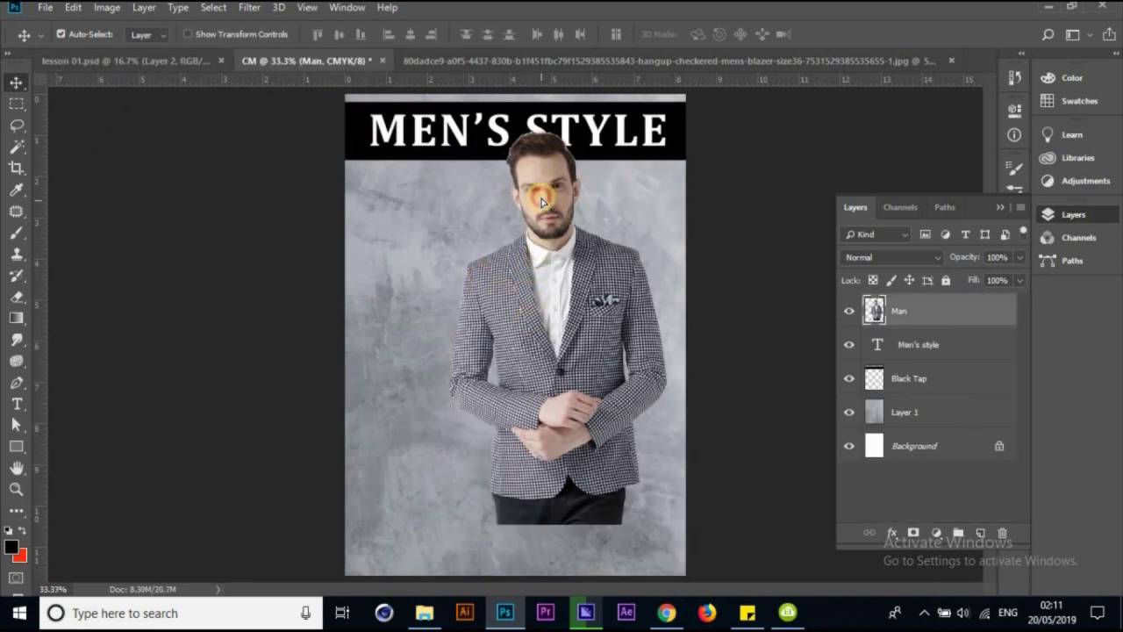
drag(542, 202, 541, 195)
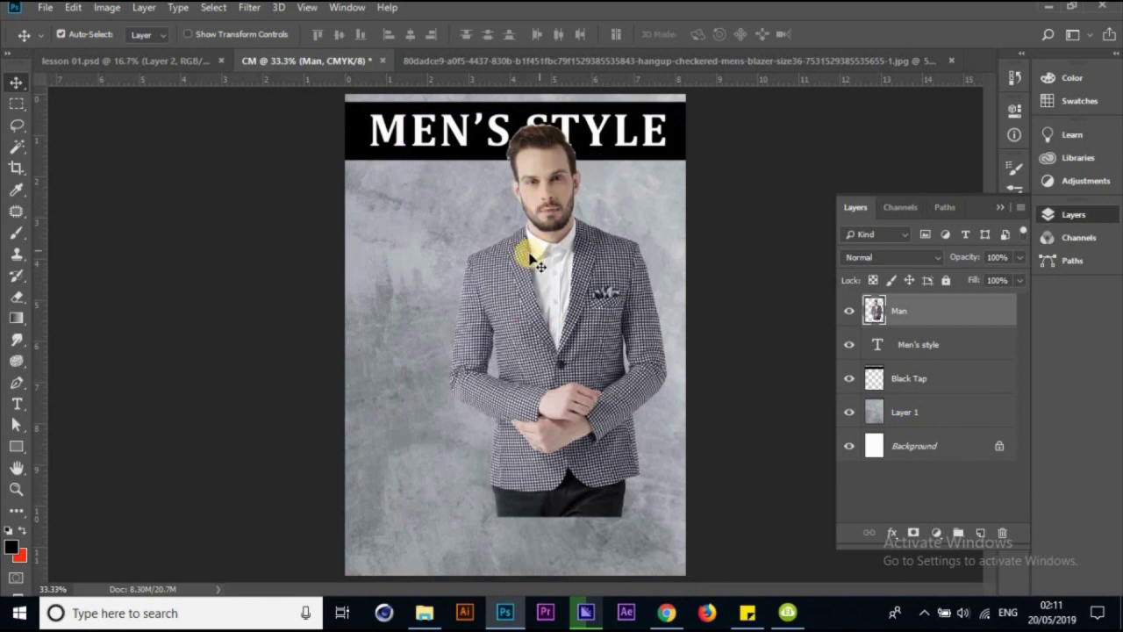
key(ctrl+t)
drag(410, 521, 403, 541)
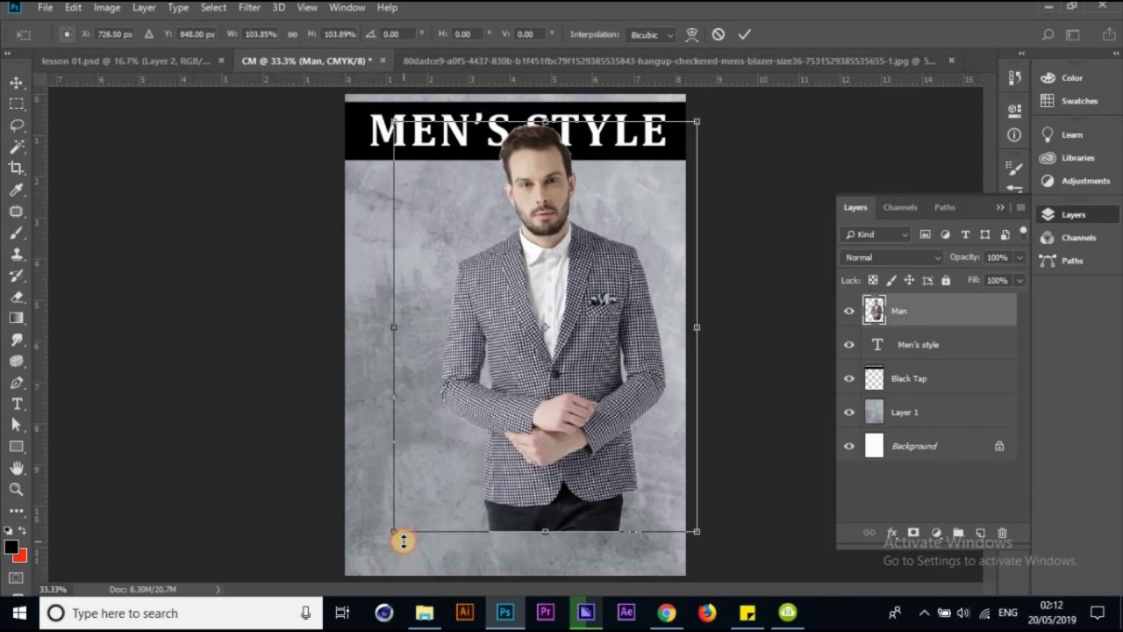
key(Return)
click(195, 61)
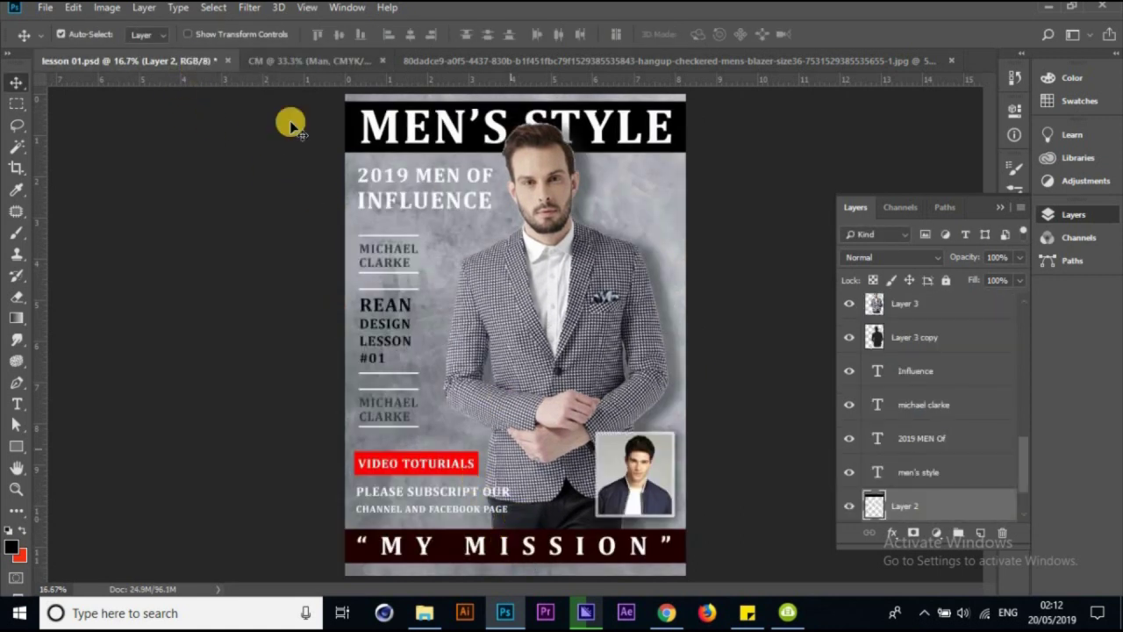
click(303, 60)
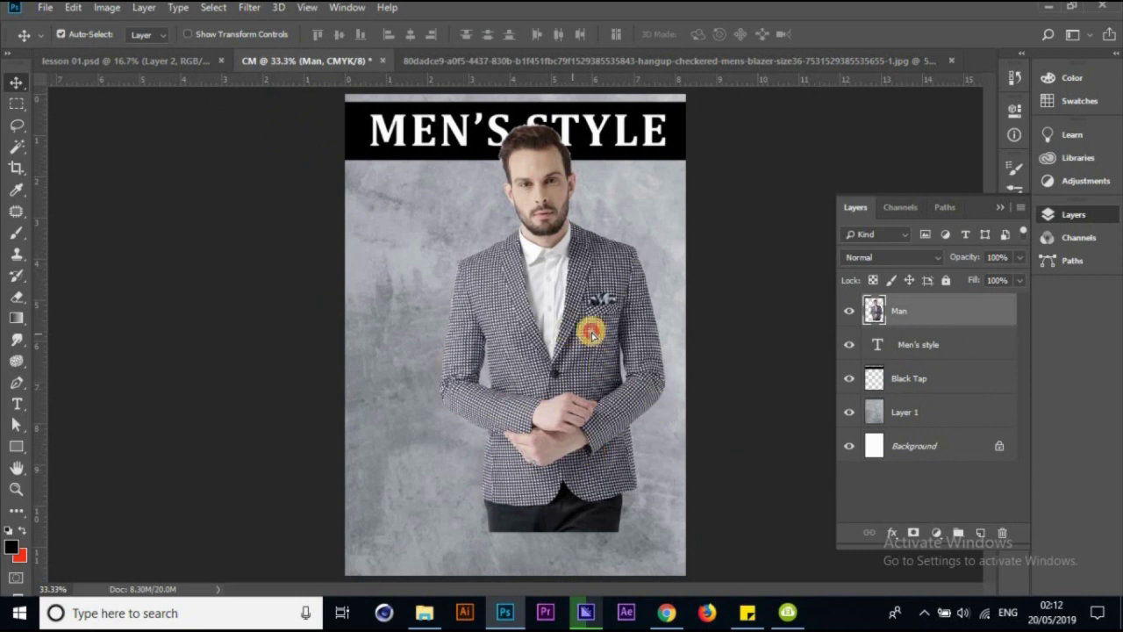
drag(591, 331, 244, 75)
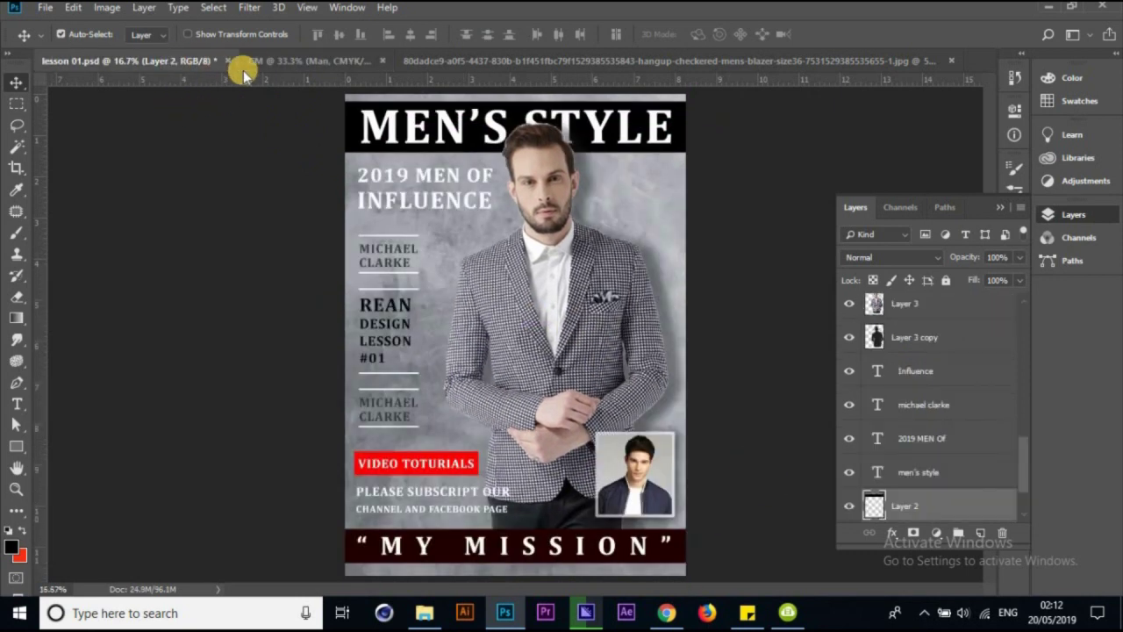
mouse_move(244, 74)
mouse_down()
mouse_move(577, 269)
mouse_move(576, 258)
mouse_up()
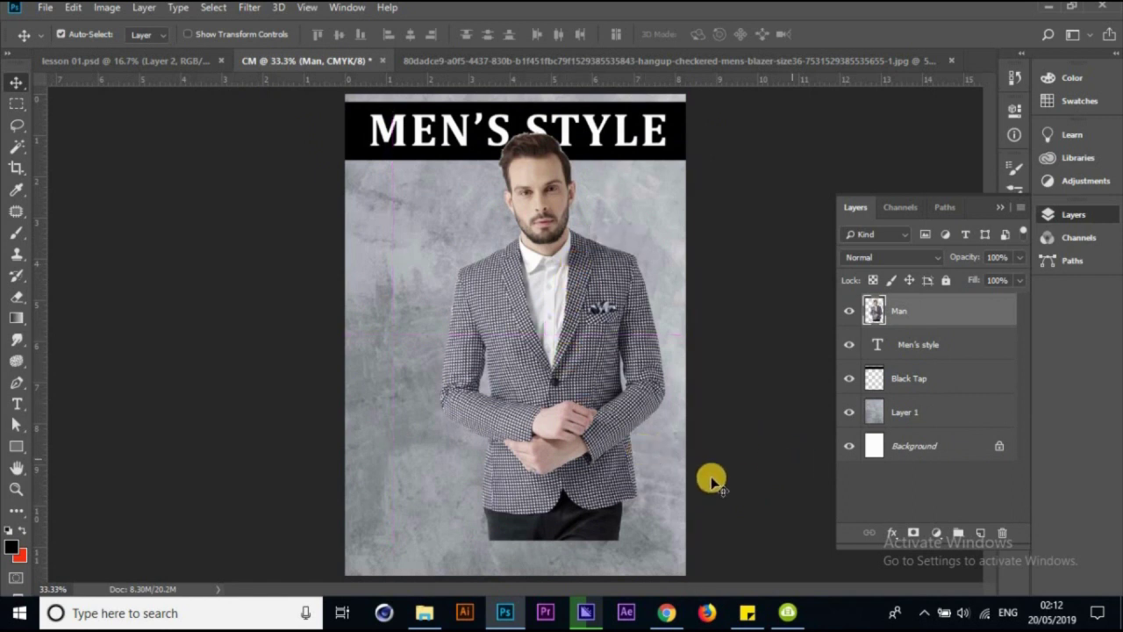
drag(554, 498, 104, 63)
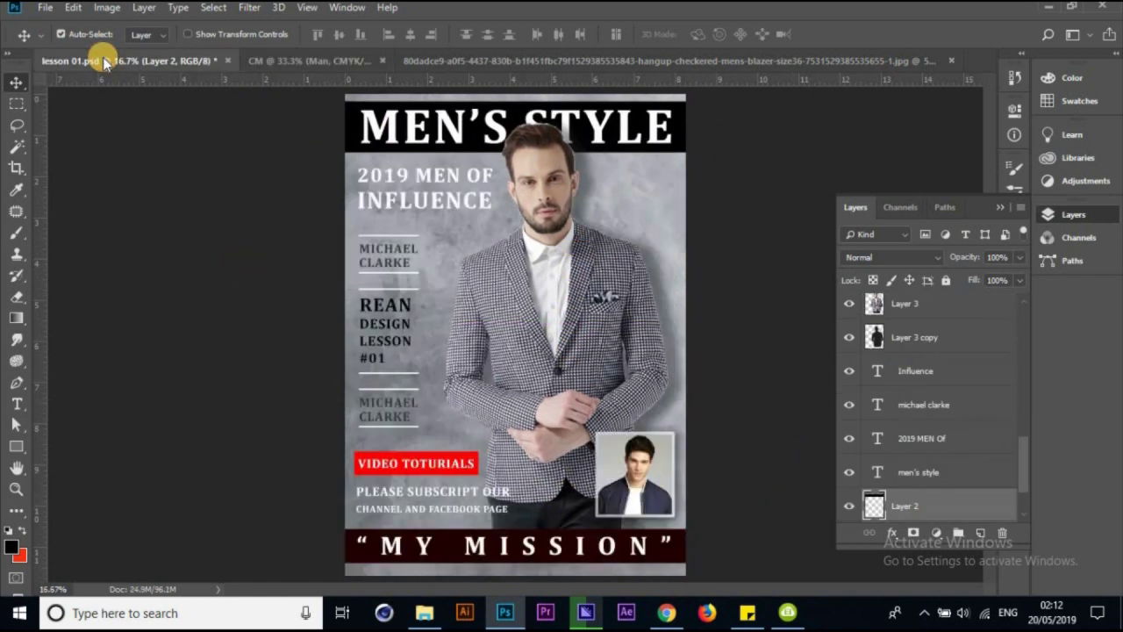
Add an empty layer above Man in CM, then trial-sample dark red from the lesson 01 cover
click(308, 60)
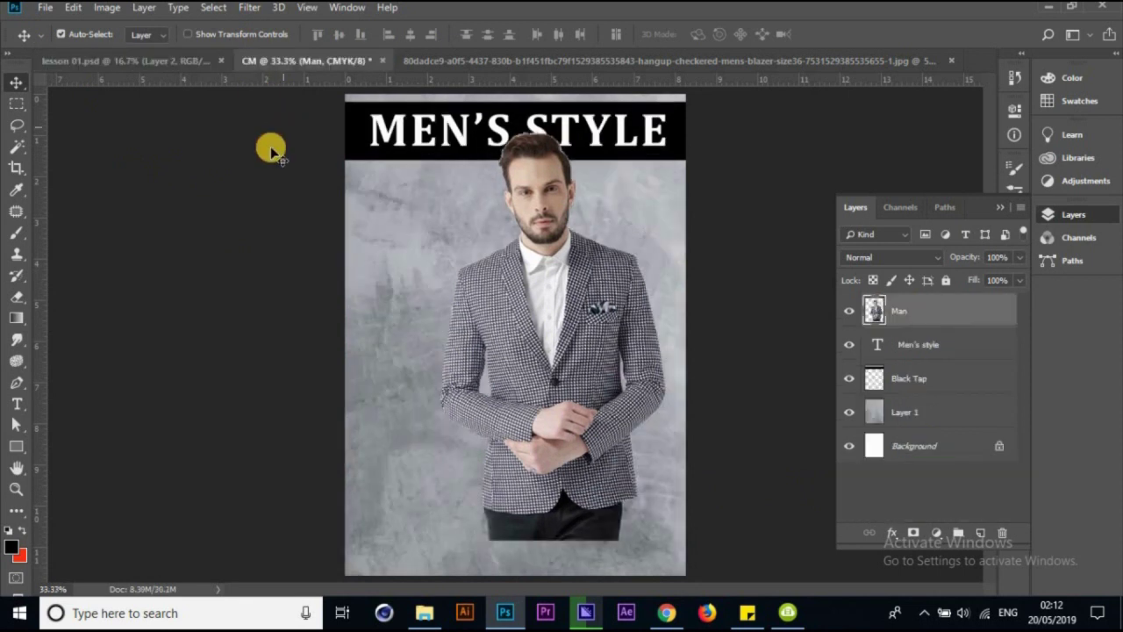
click(980, 533)
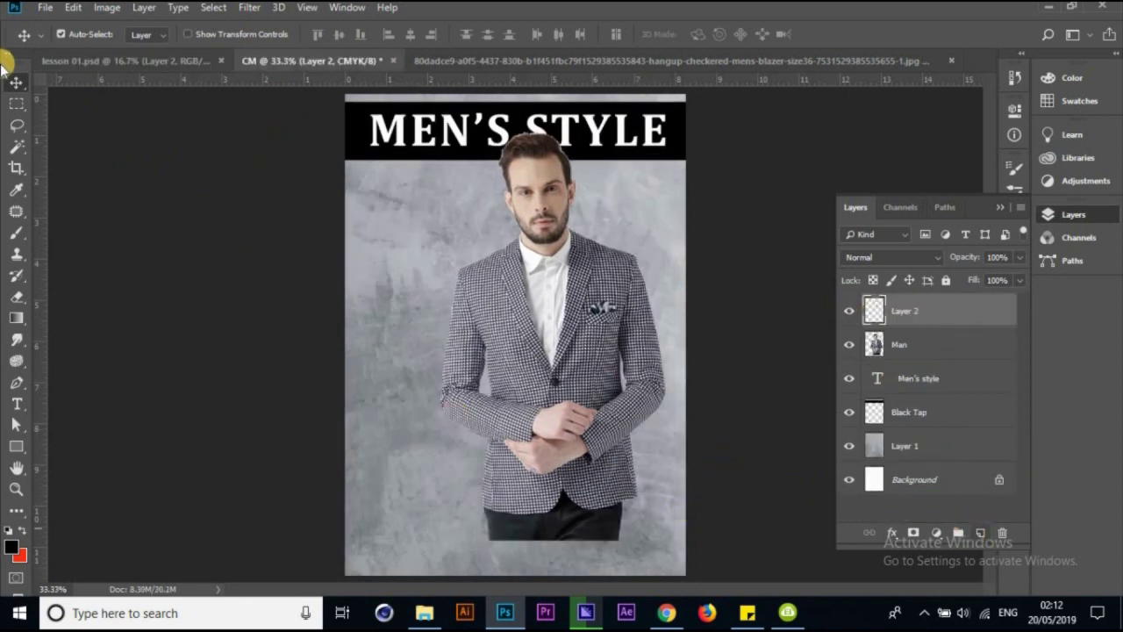
click(158, 62)
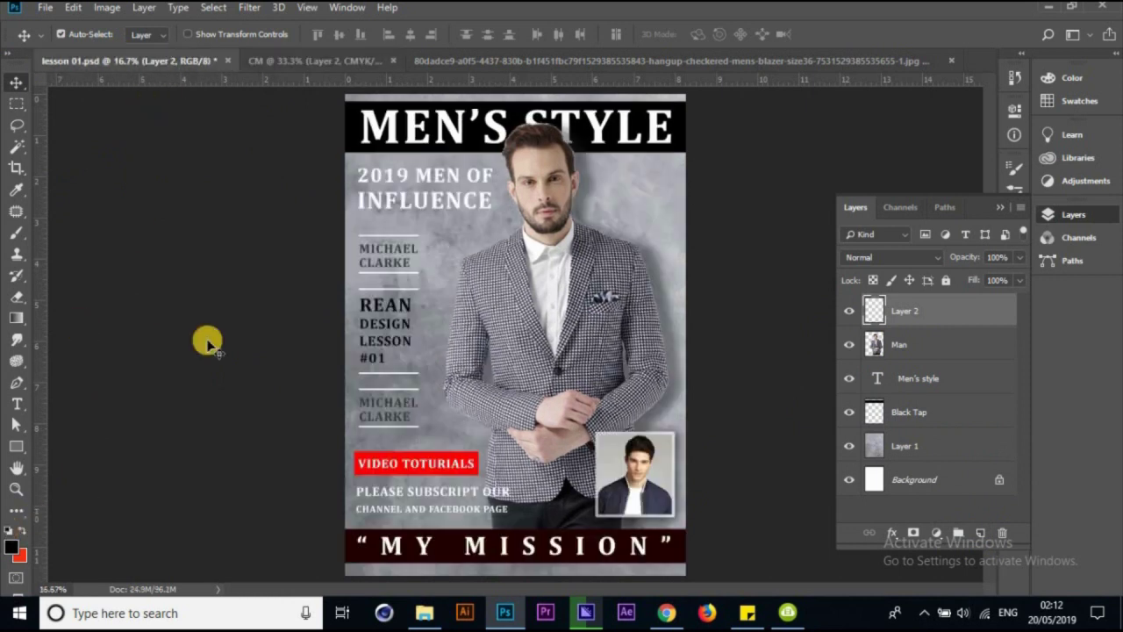
click(11, 550)
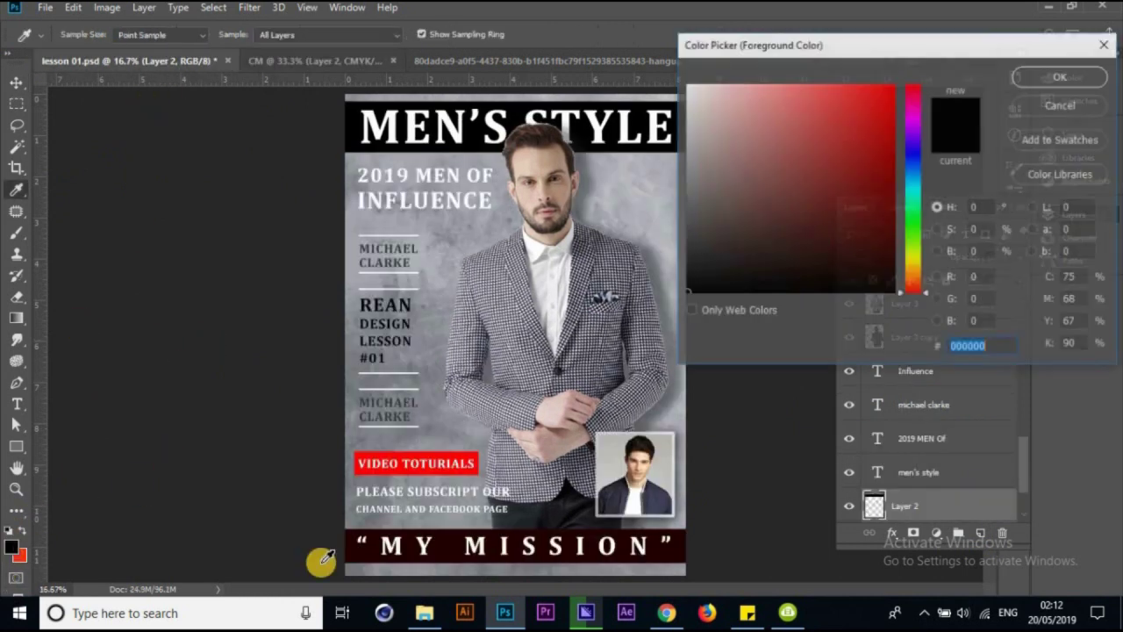
click(446, 541)
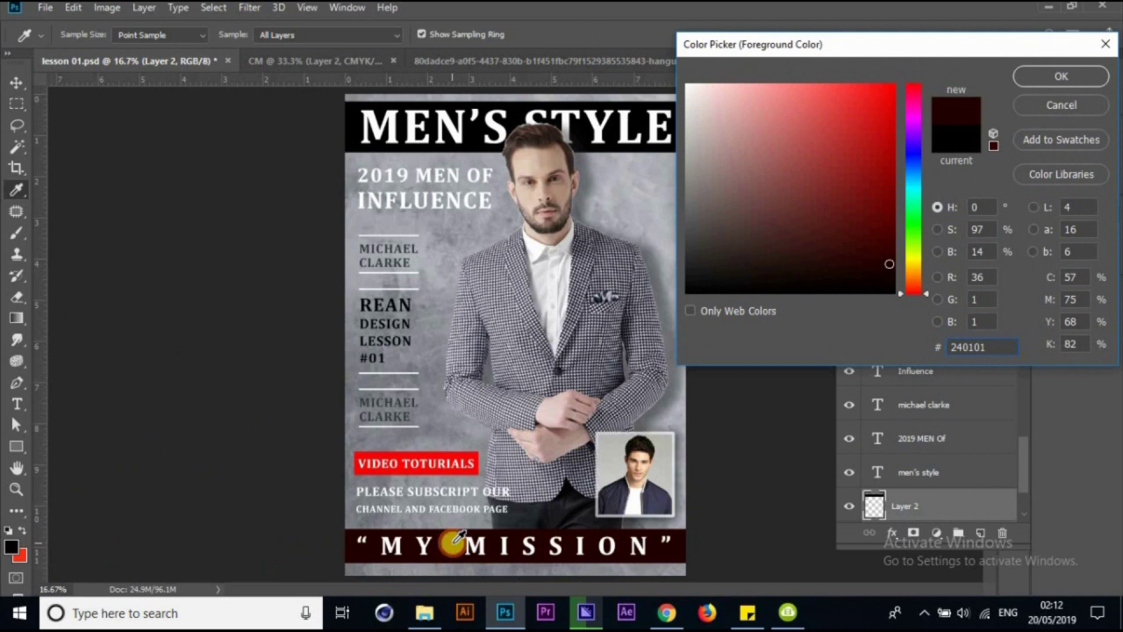
click(1059, 107)
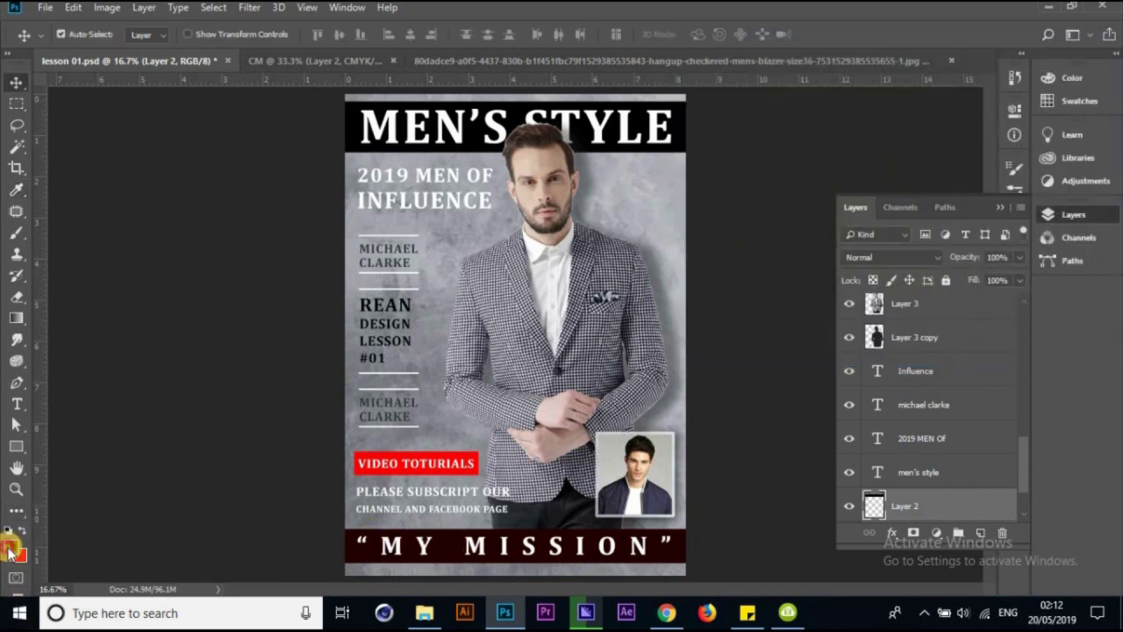
Set the foreground colour to dark red 240101 sampled from the MY MISSION banner
click(11, 549)
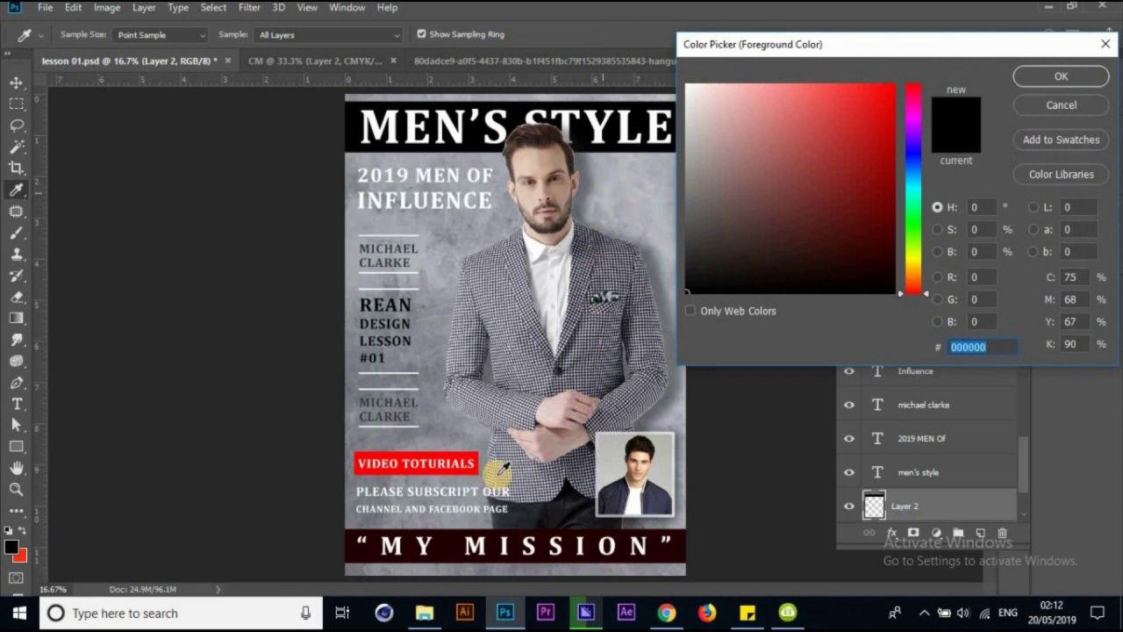
click(445, 543)
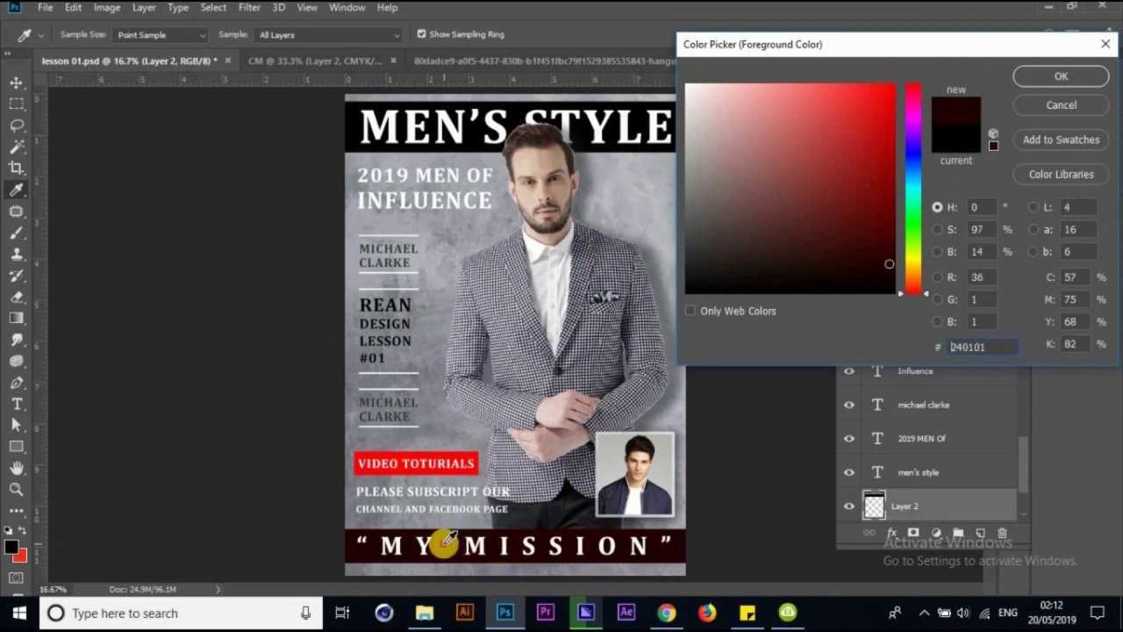
click(1070, 76)
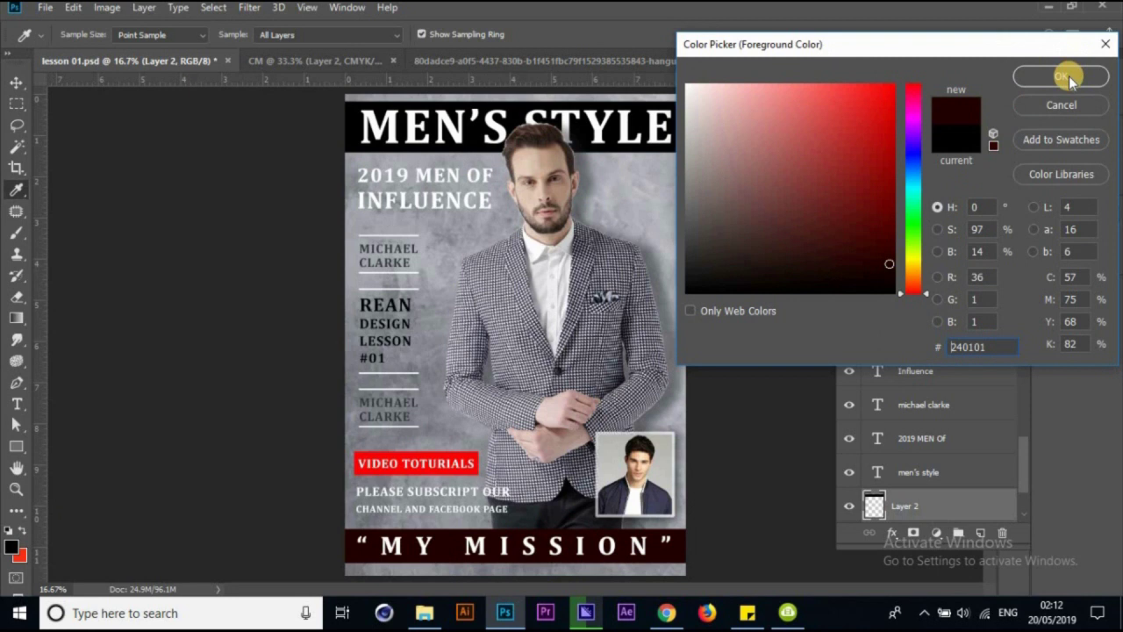
click(457, 451)
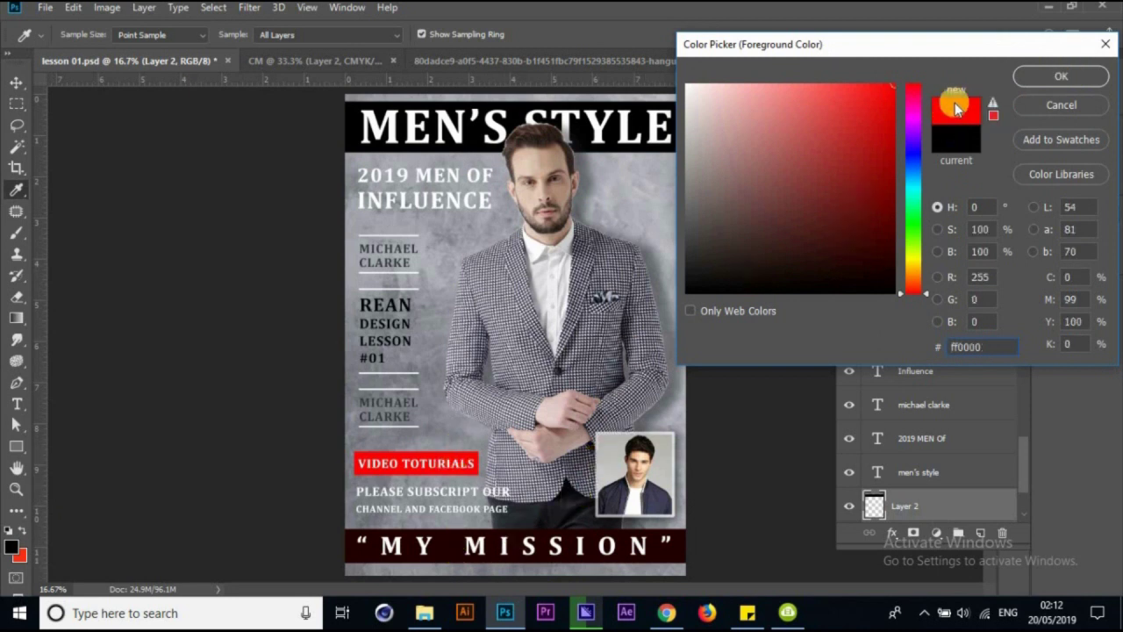
click(452, 542)
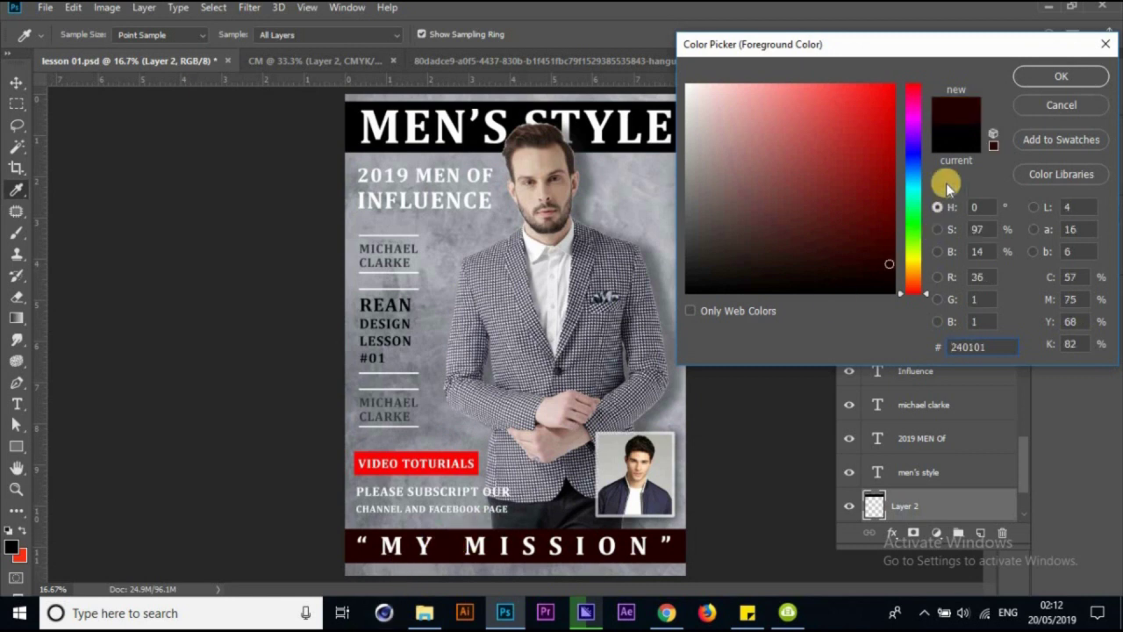
click(1072, 76)
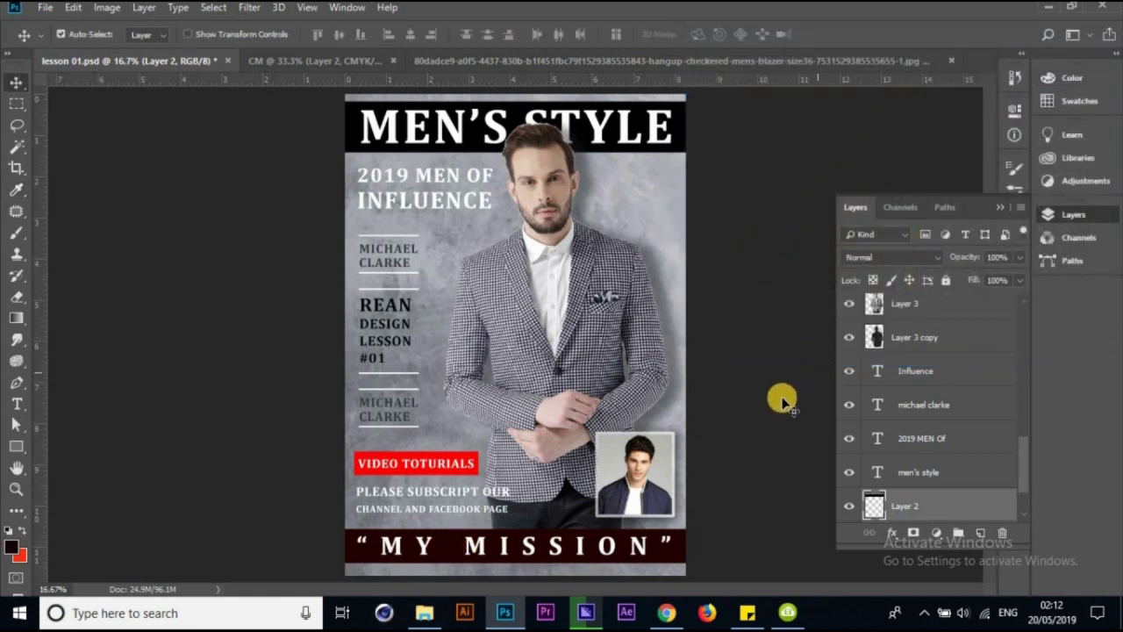
Fill Layer 2 in the CM cover with the dark red foreground colour
key(ctrl+BackSpace)
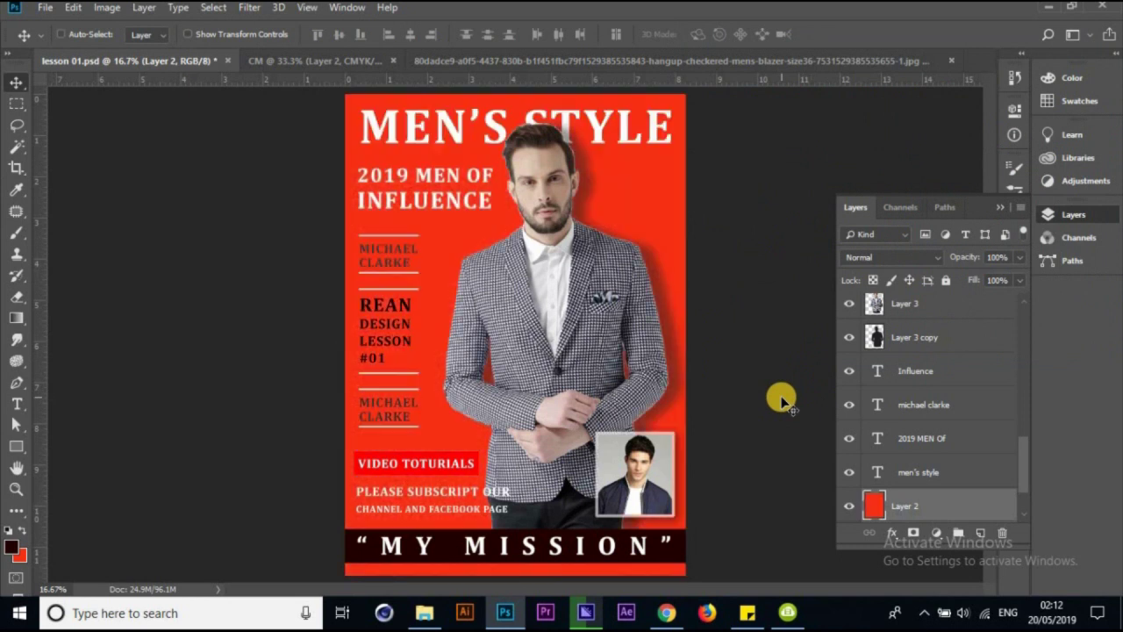
key(ctrl+z)
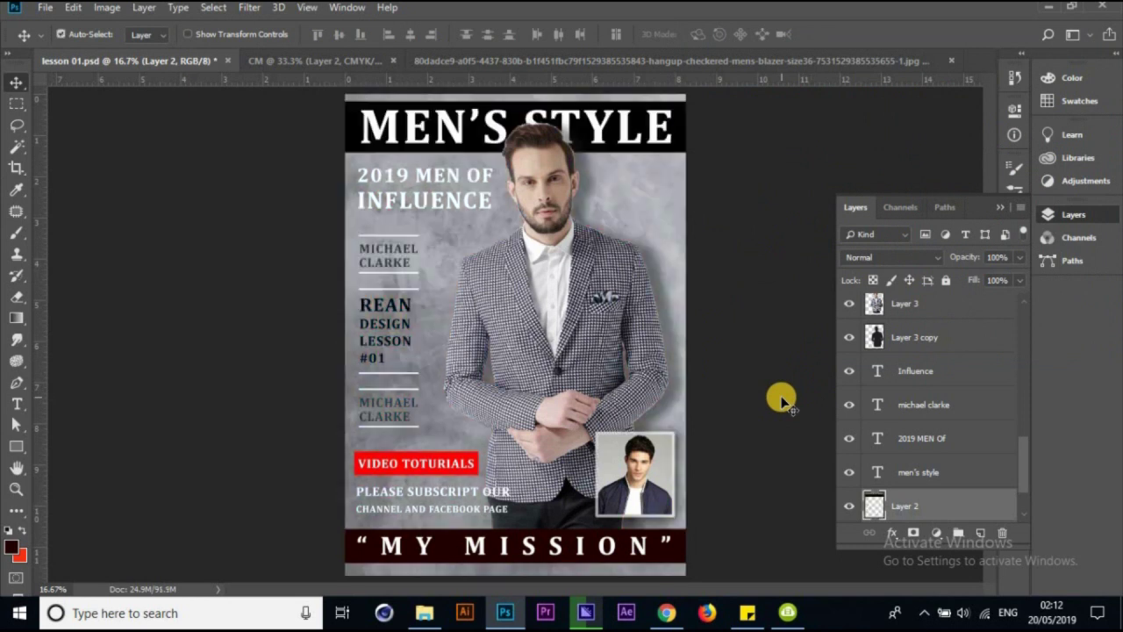
drag(1021, 464, 1014, 516)
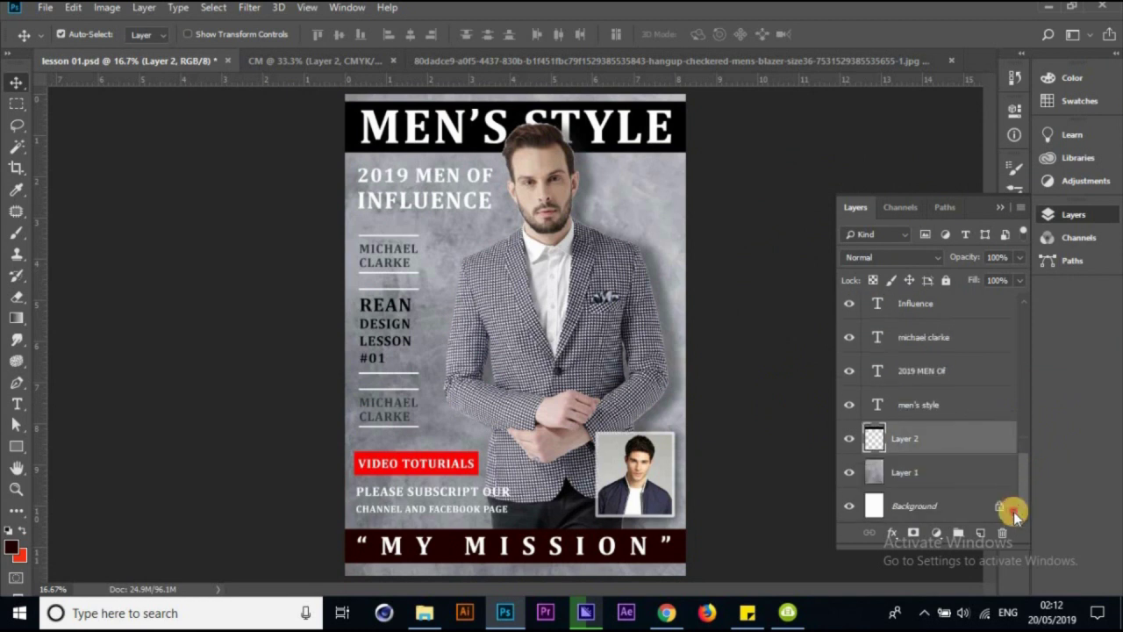
click(296, 61)
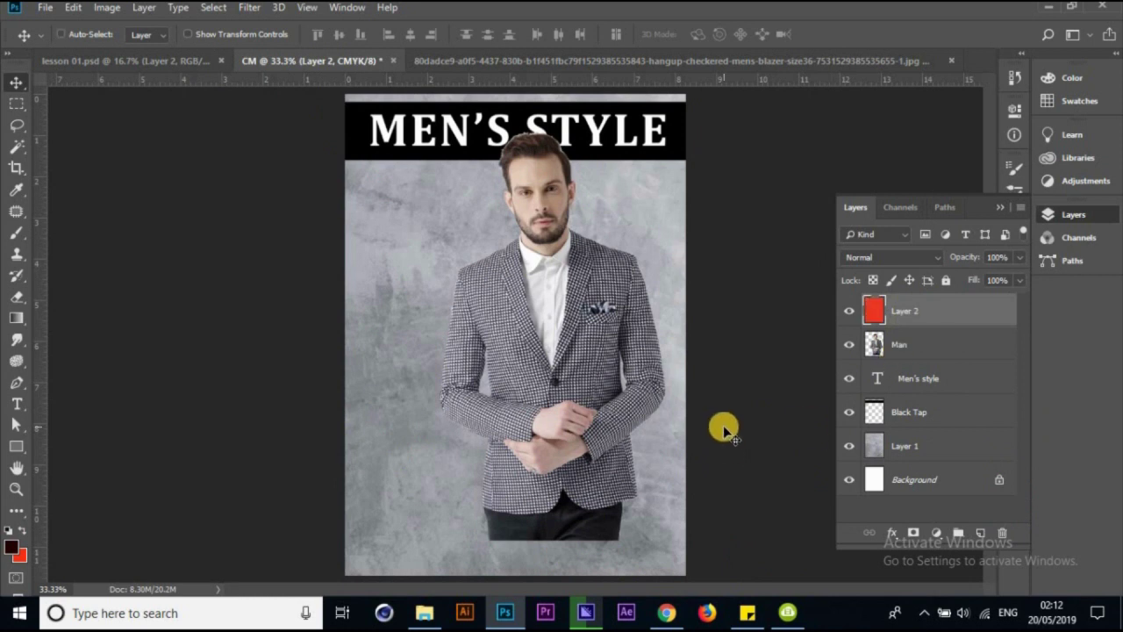
key(ctrl+BackSpace)
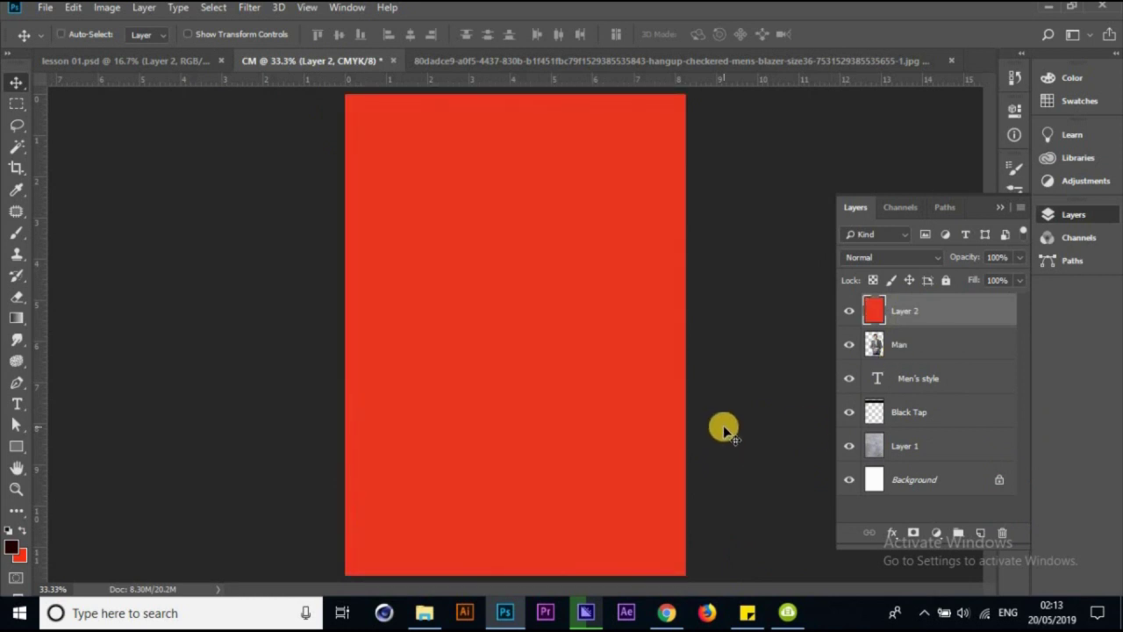
key(ctrl+z)
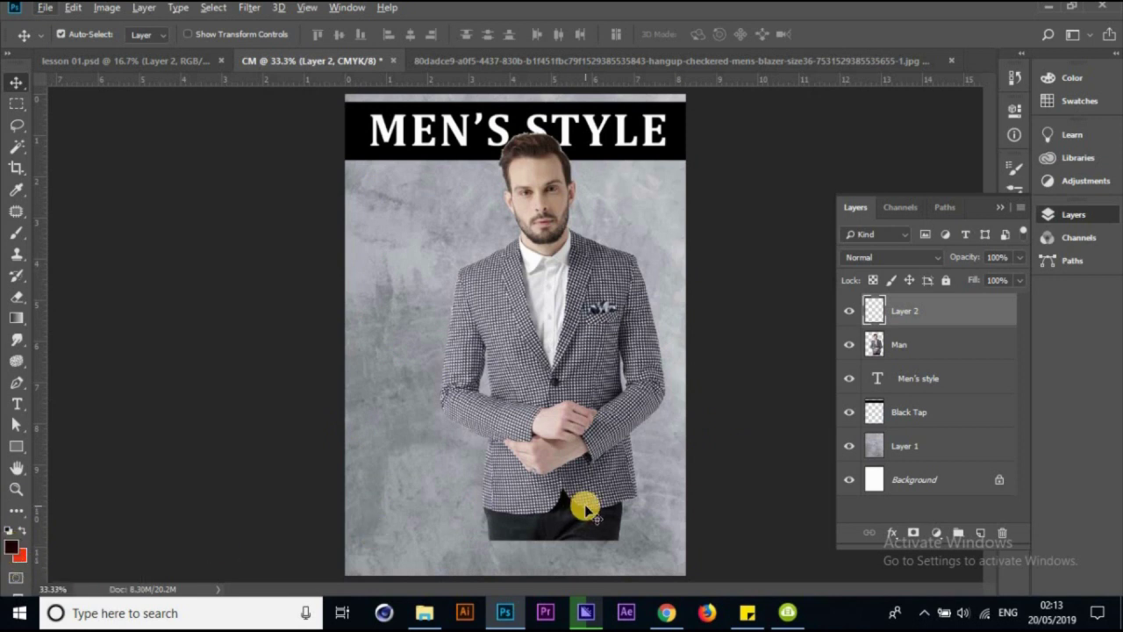
key(alt+BackSpace)
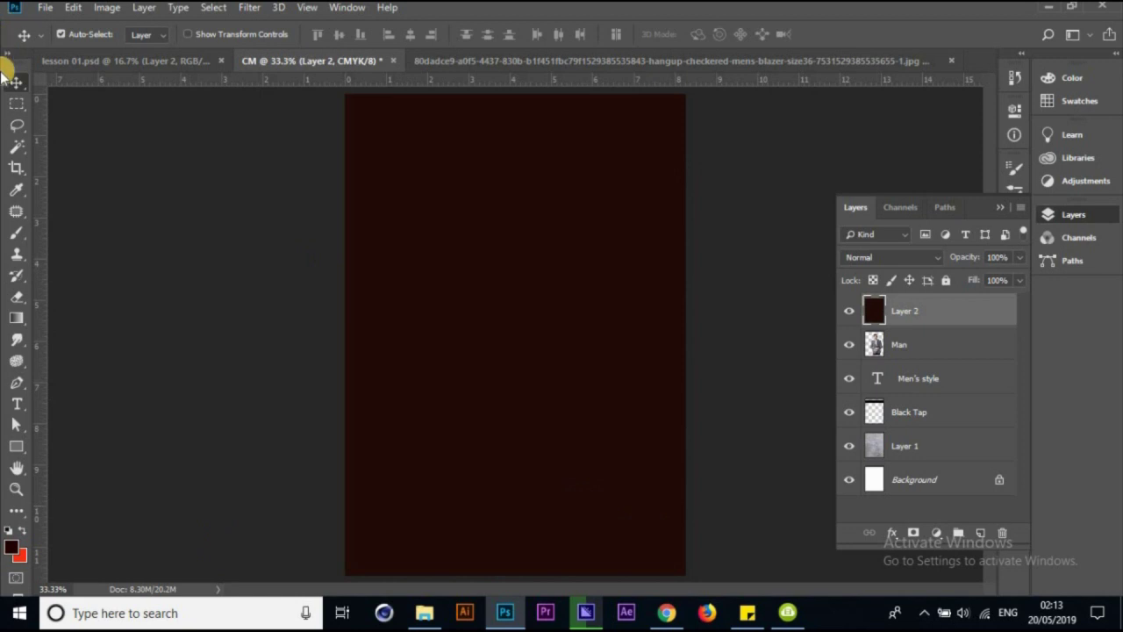
Transform the red layer into a thin band along the cover's bottom edge
key(ctrl+t)
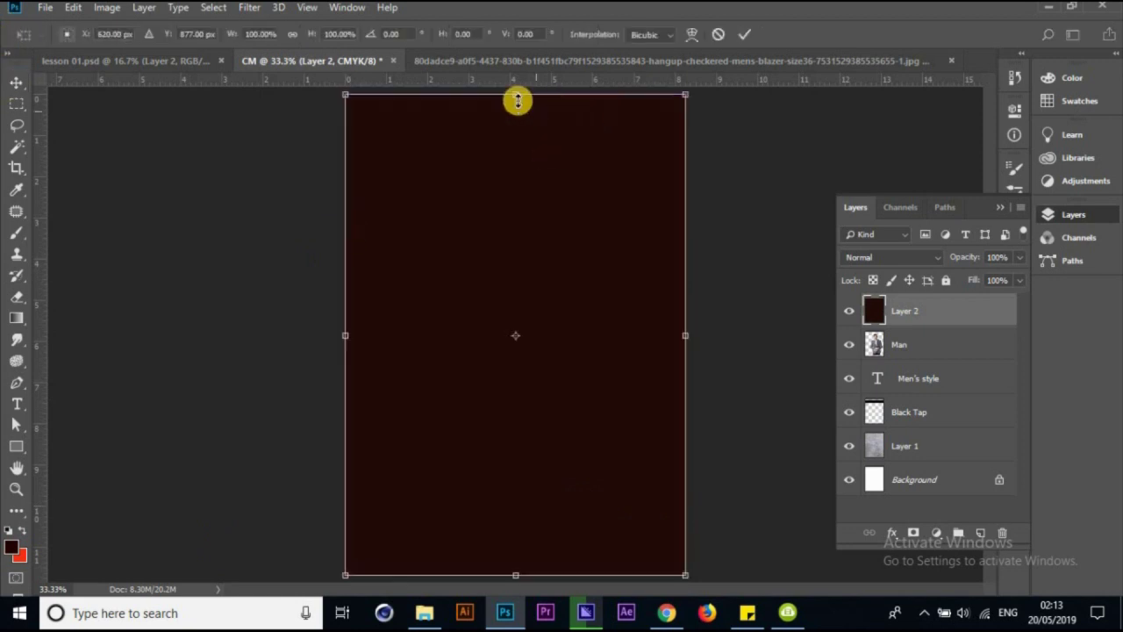
mouse_move(508, 447)
mouse_down()
mouse_move(558, 546)
mouse_move(518, 533)
mouse_move(518, 524)
mouse_move(541, 548)
mouse_move(546, 520)
mouse_move(556, 544)
mouse_move(347, 230)
mouse_up()
key(Return)
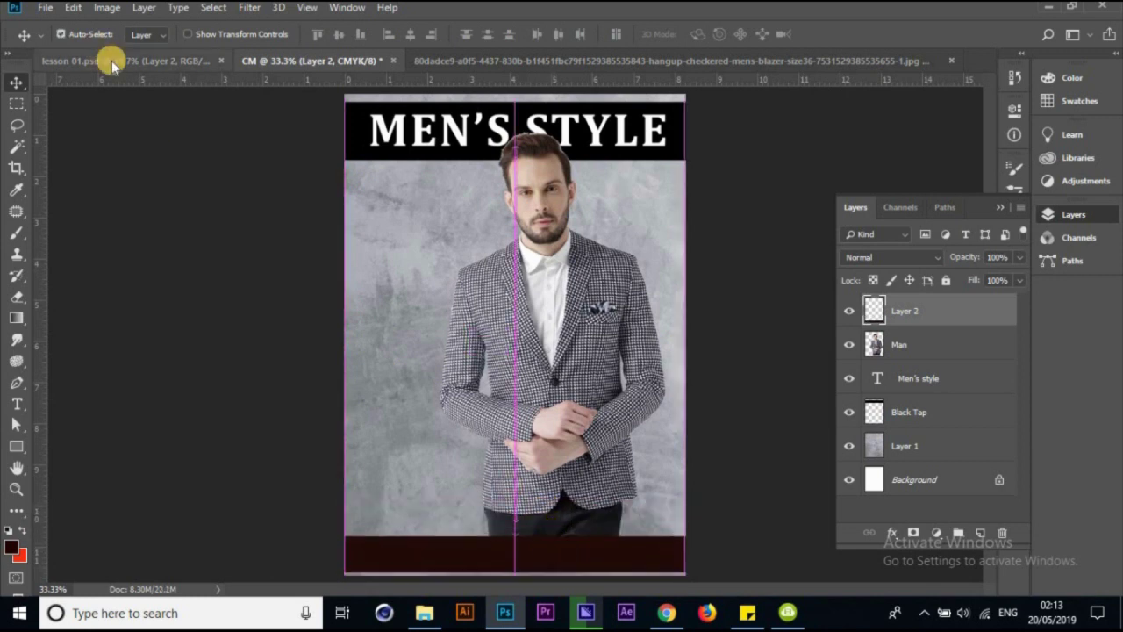
key(ctrl+Tab)
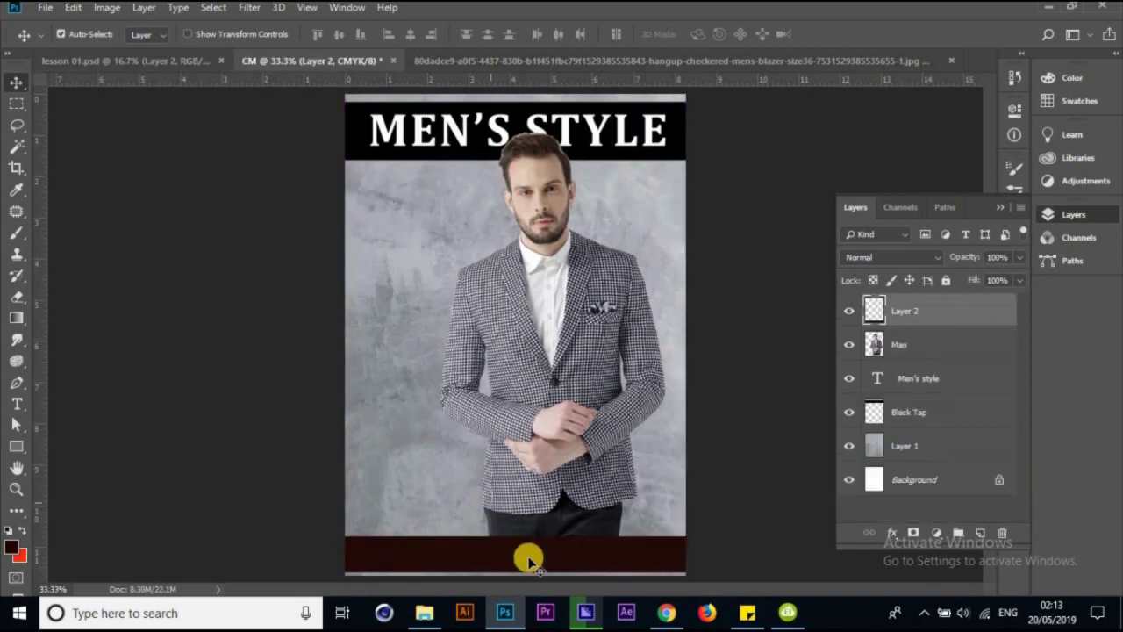
key(ctrl+t)
drag(515, 561, 515, 566)
key(Return)
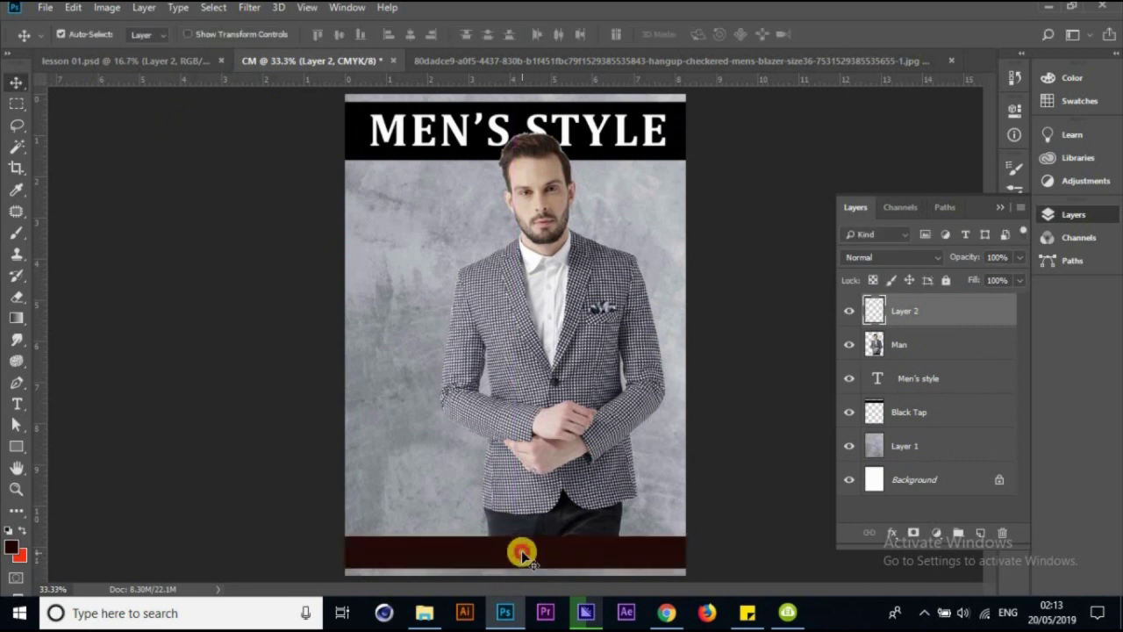
Compare with the reference cover, then select the dark band's Layer 2 on the CM cover
click(773, 427)
click(112, 54)
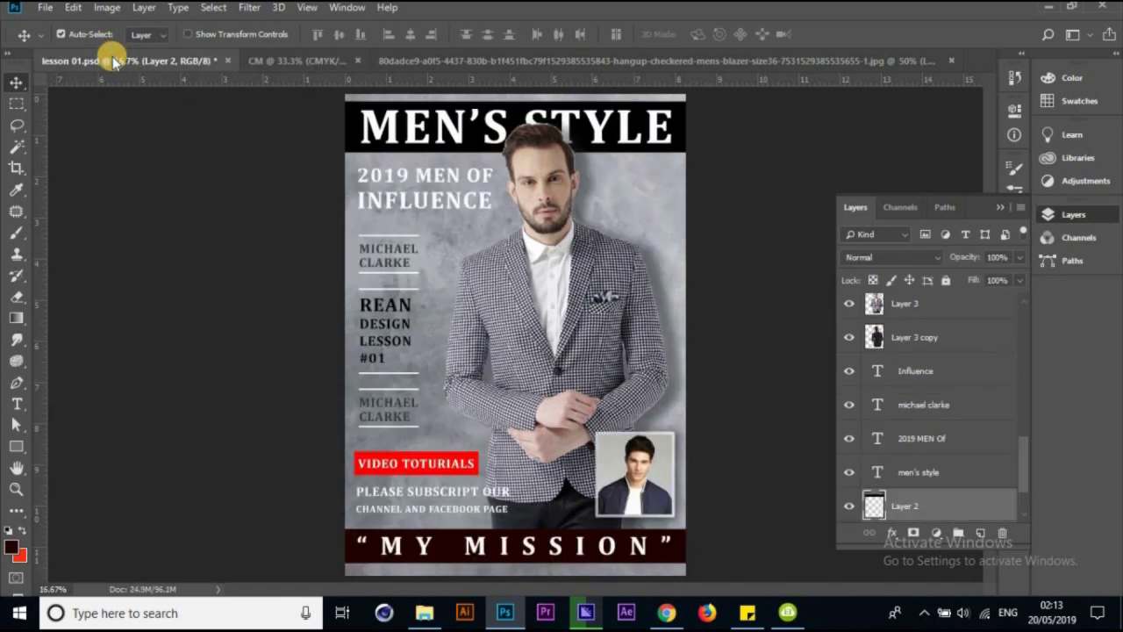
drag(541, 489, 545, 551)
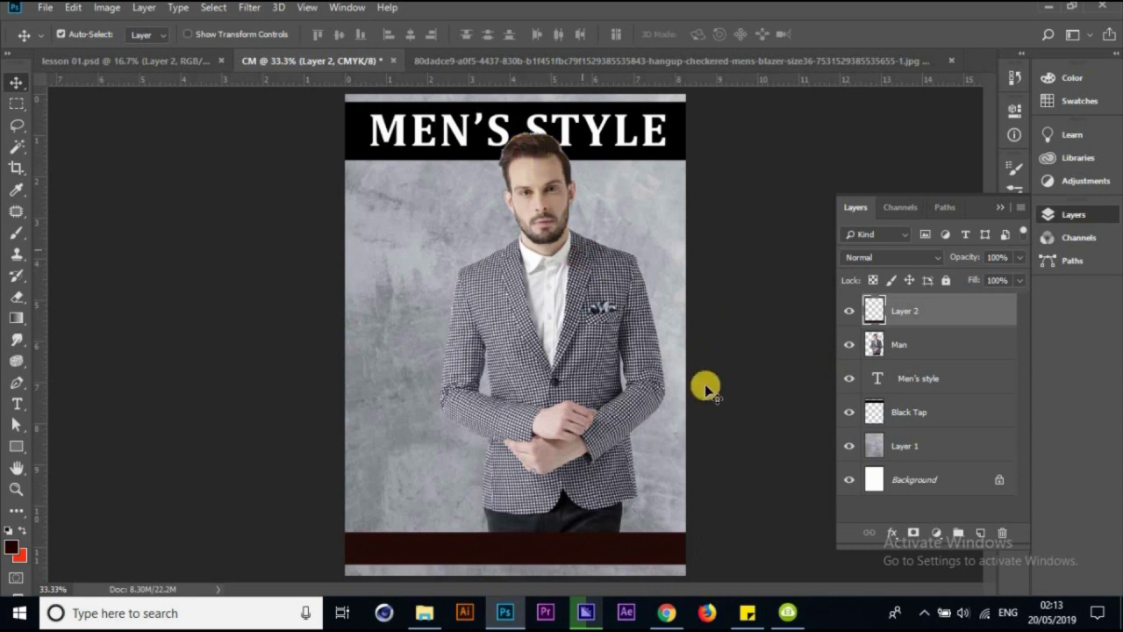
click(874, 345)
click(634, 547)
text(dark Red)
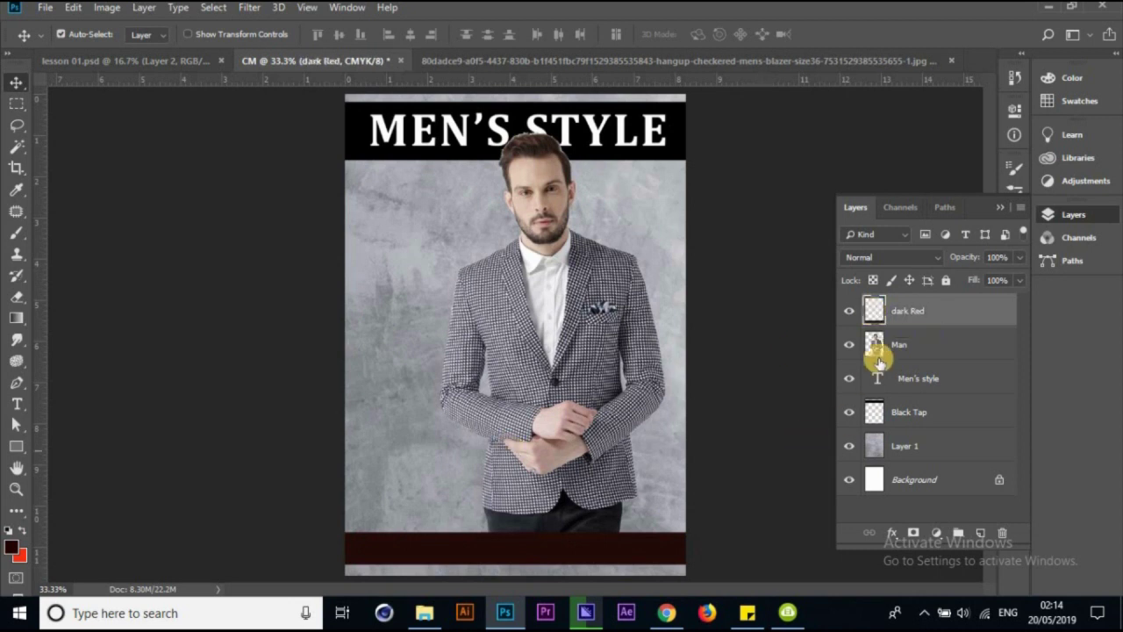
click(913, 343)
click(907, 310)
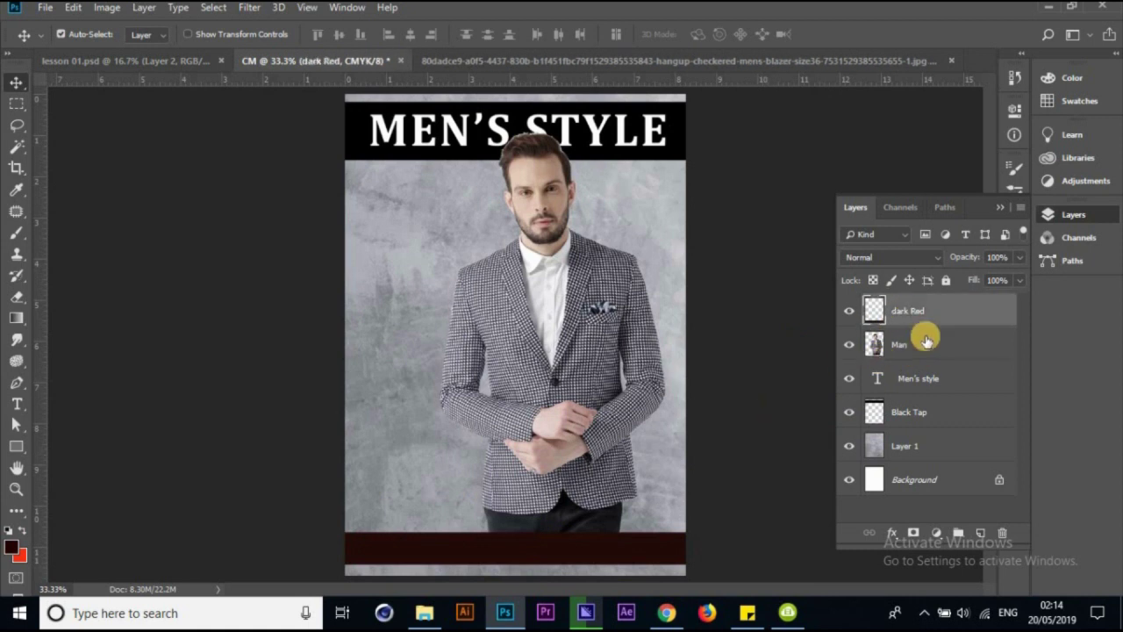
click(923, 342)
click(925, 377)
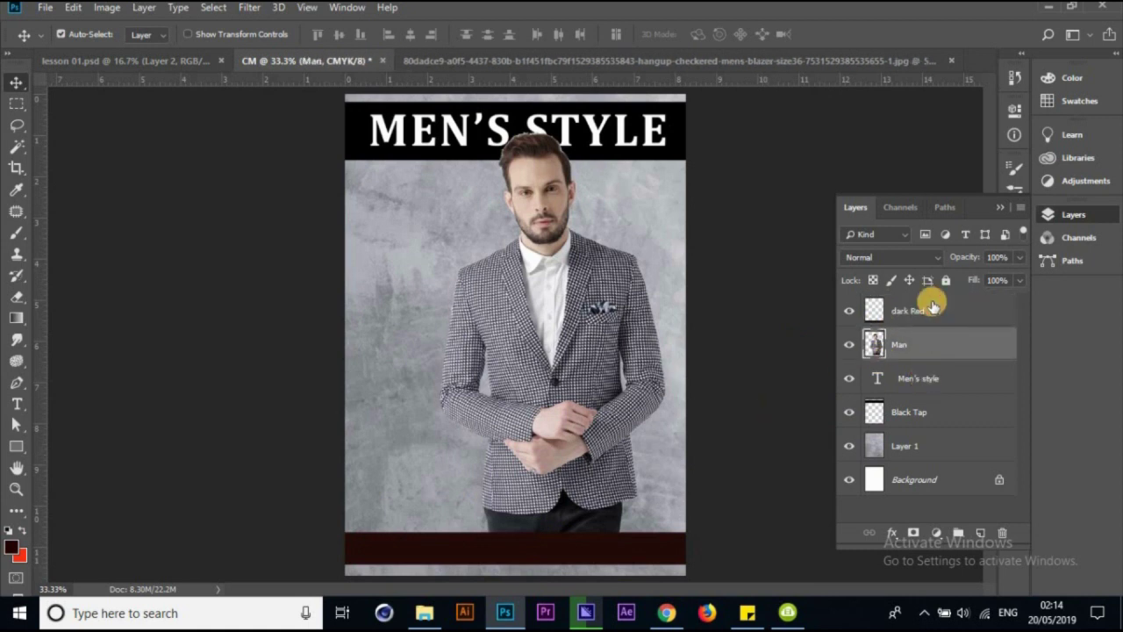
click(933, 312)
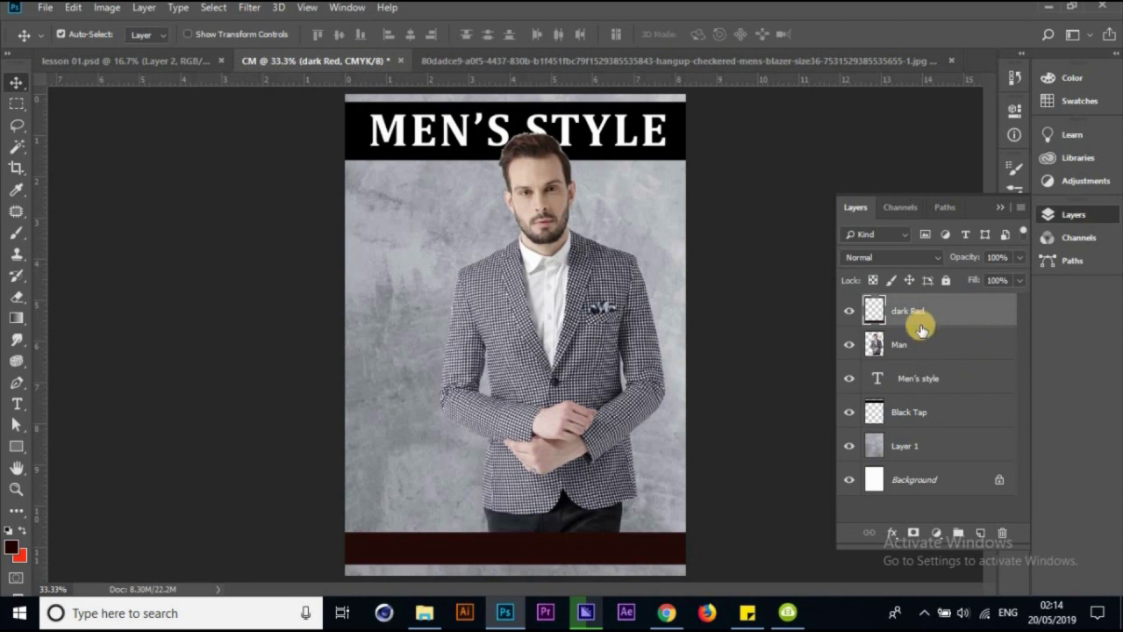
click(875, 348)
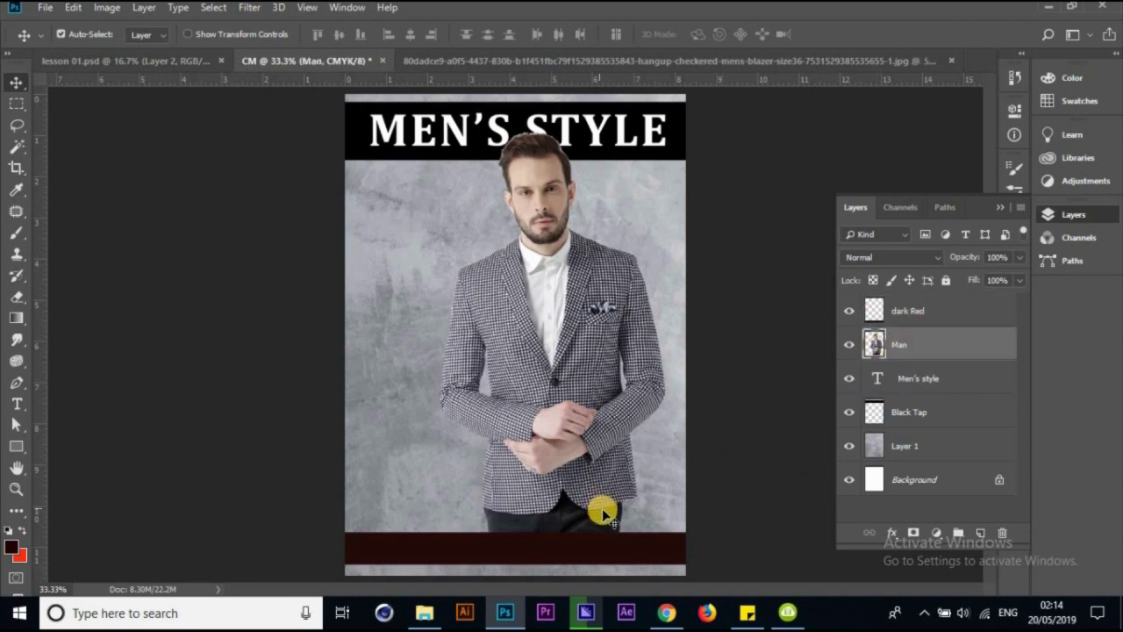
click(929, 318)
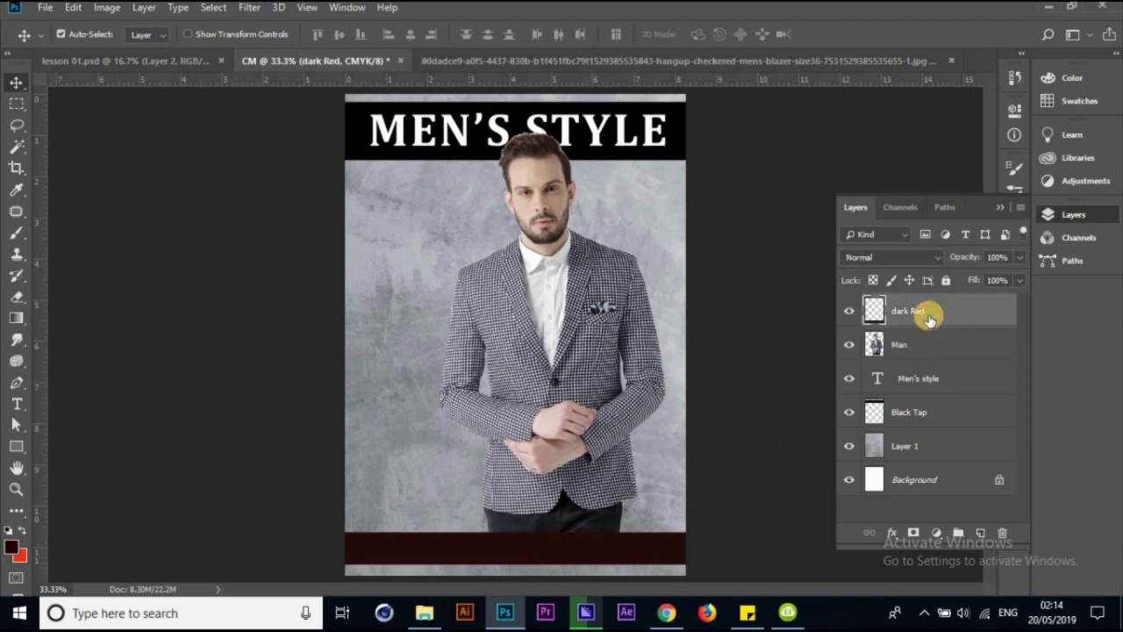
drag(622, 544, 647, 376)
click(896, 344)
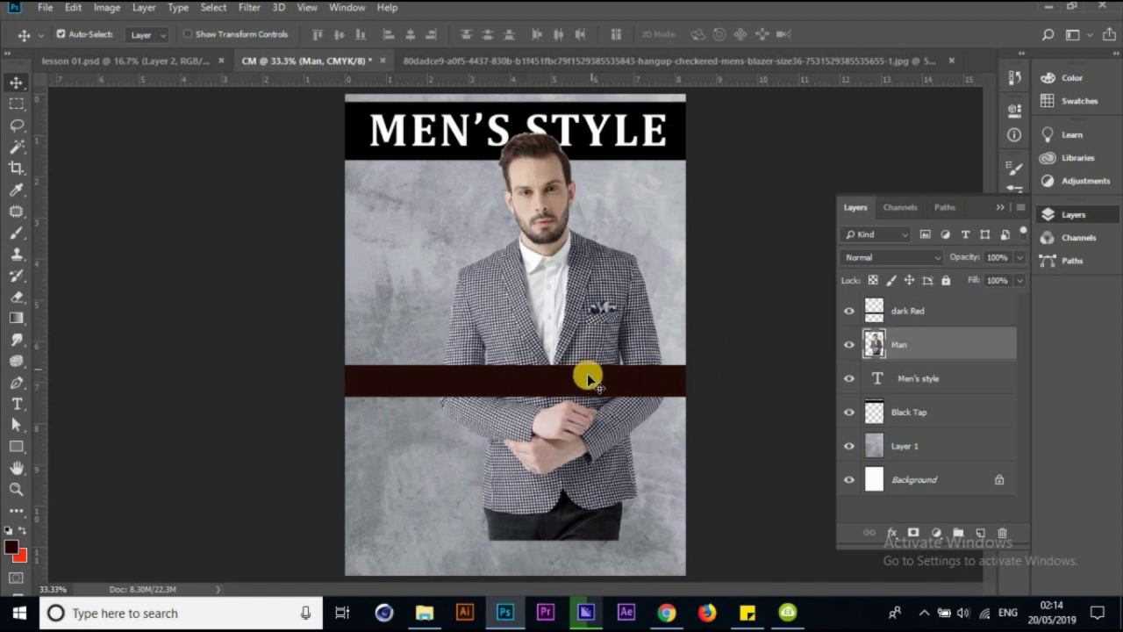
click(915, 359)
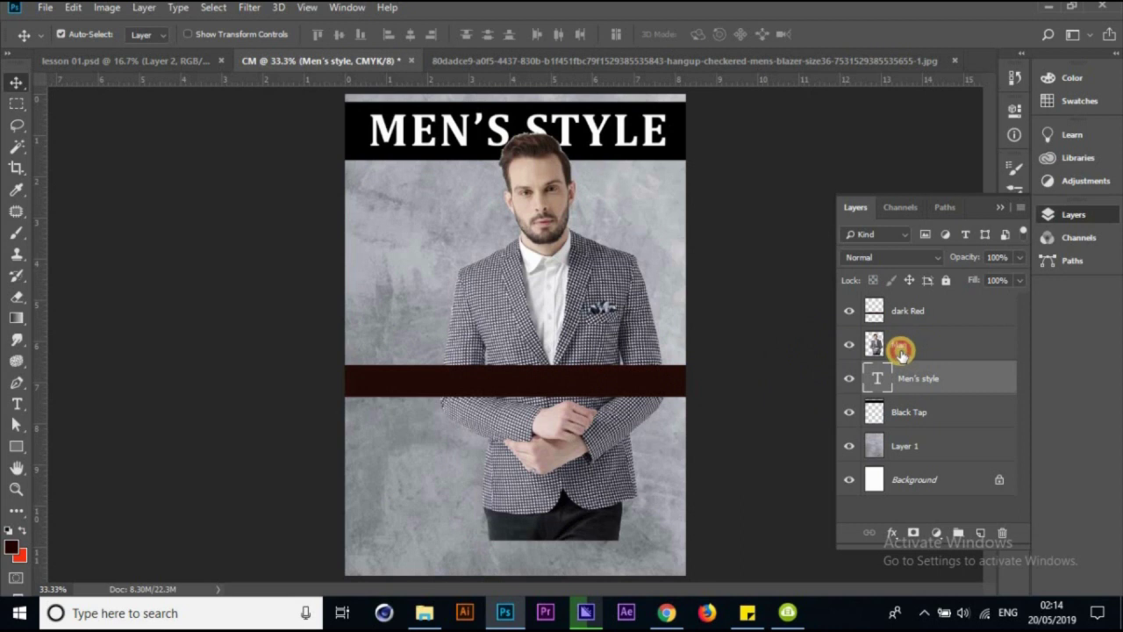
click(902, 352)
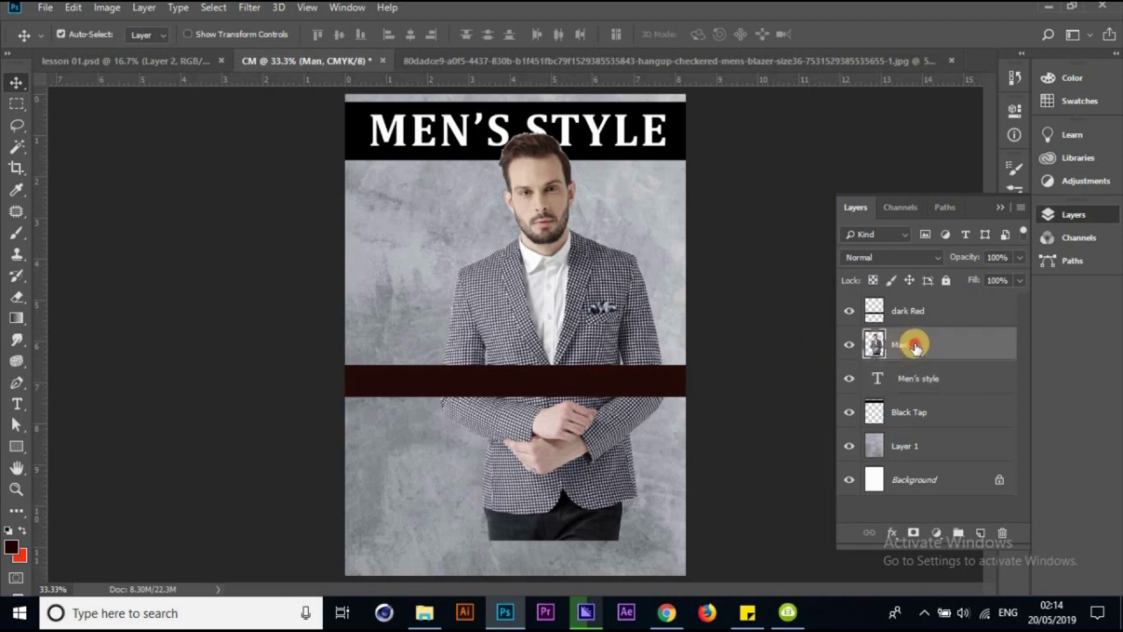
drag(914, 340, 910, 313)
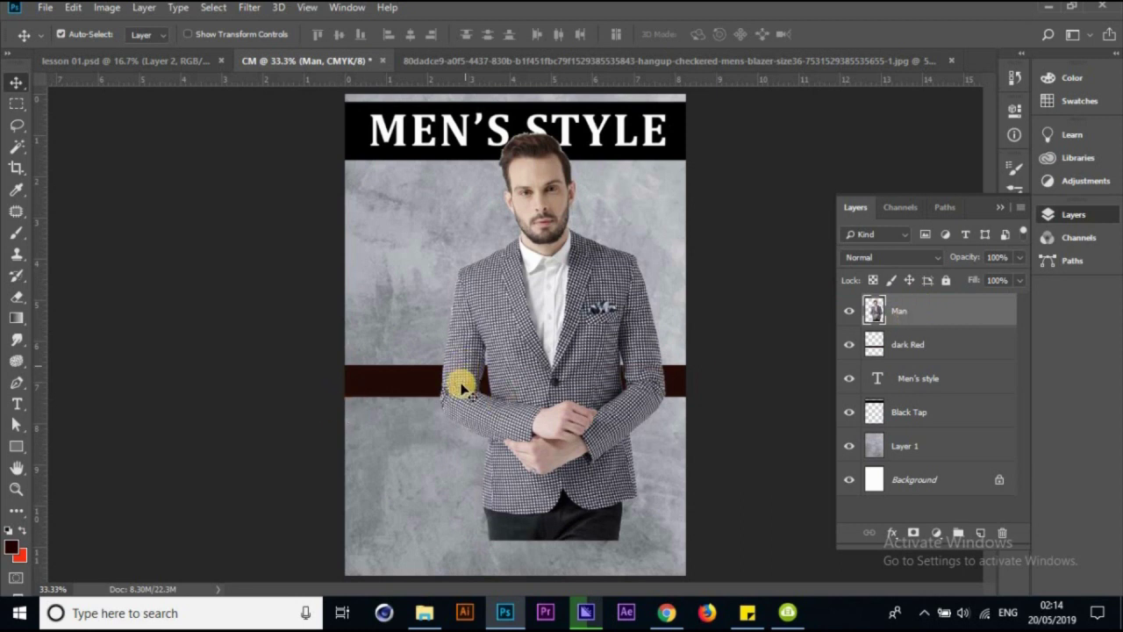
click(916, 351)
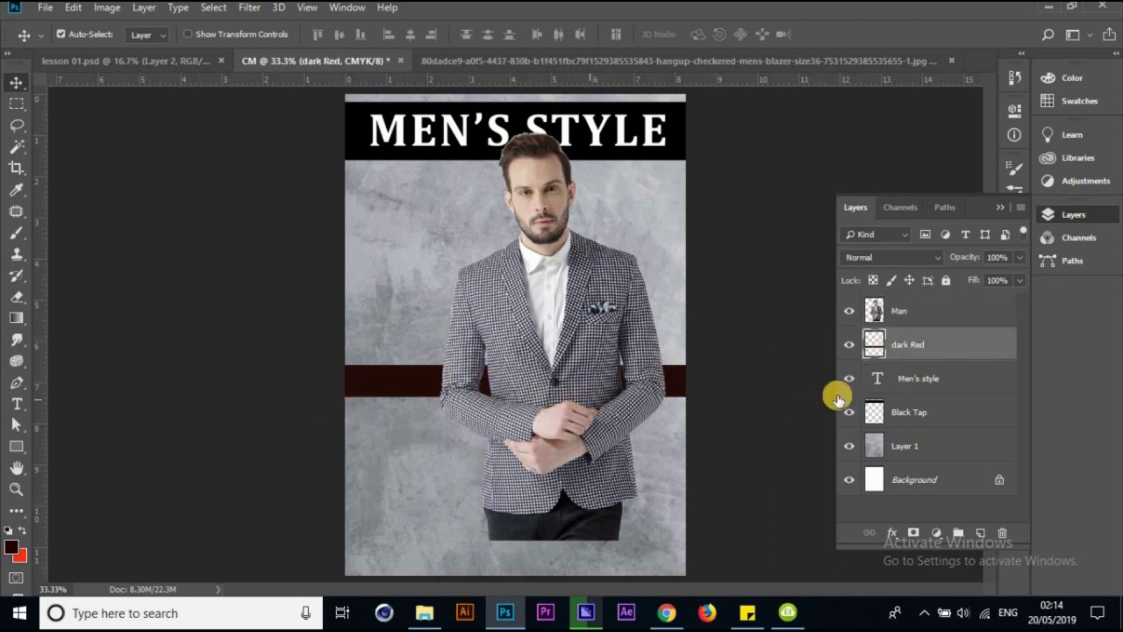
click(919, 314)
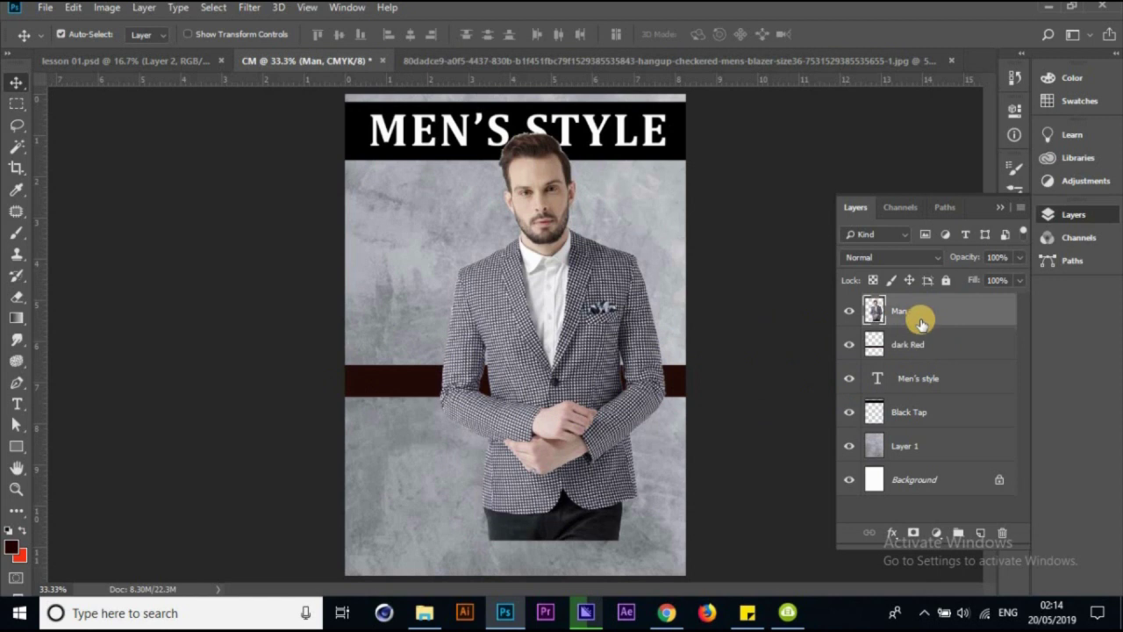
click(921, 350)
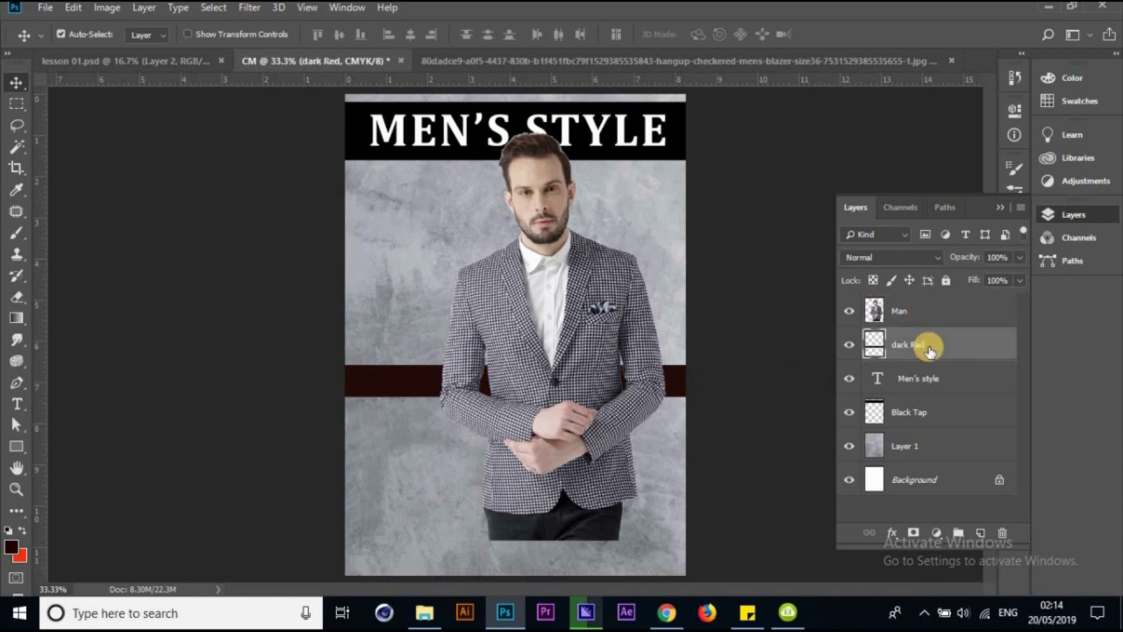
click(121, 64)
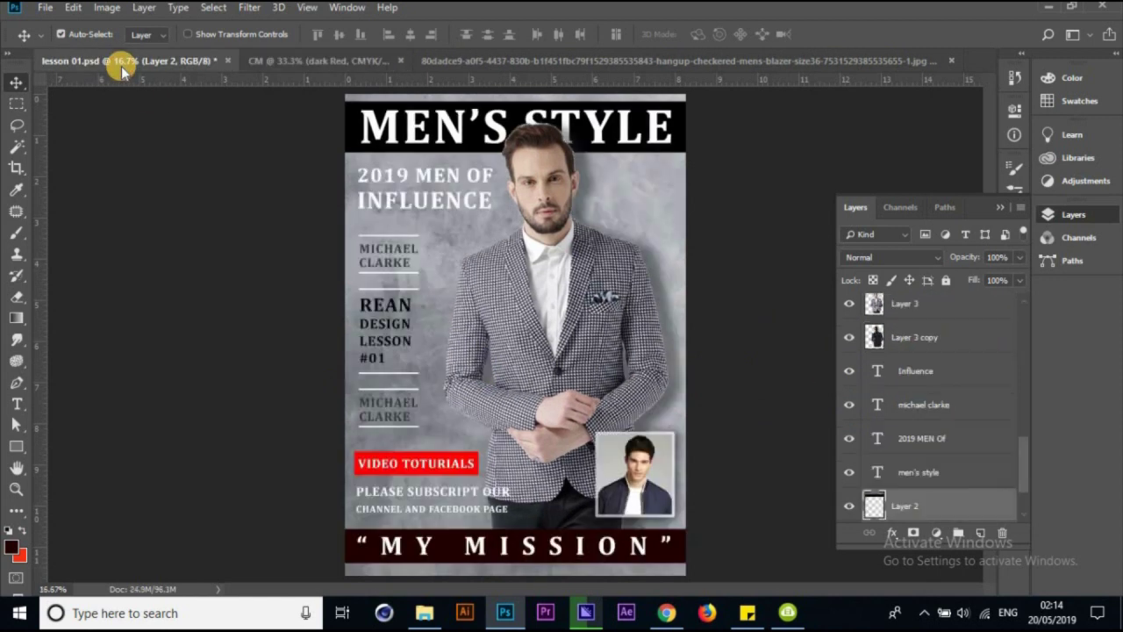
click(352, 61)
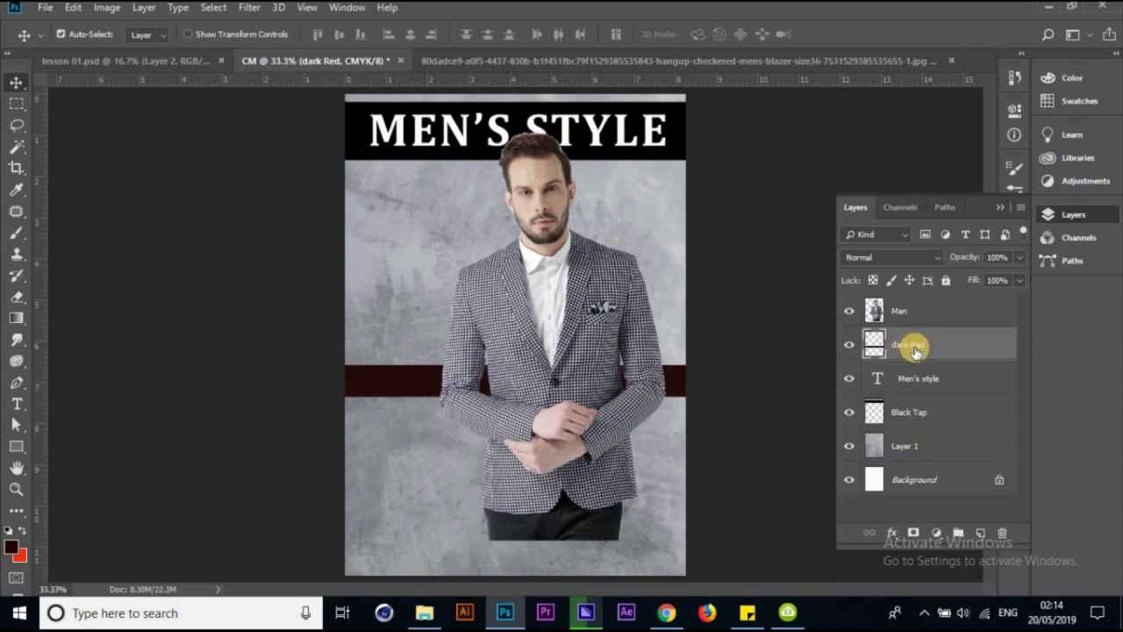
drag(914, 349, 904, 302)
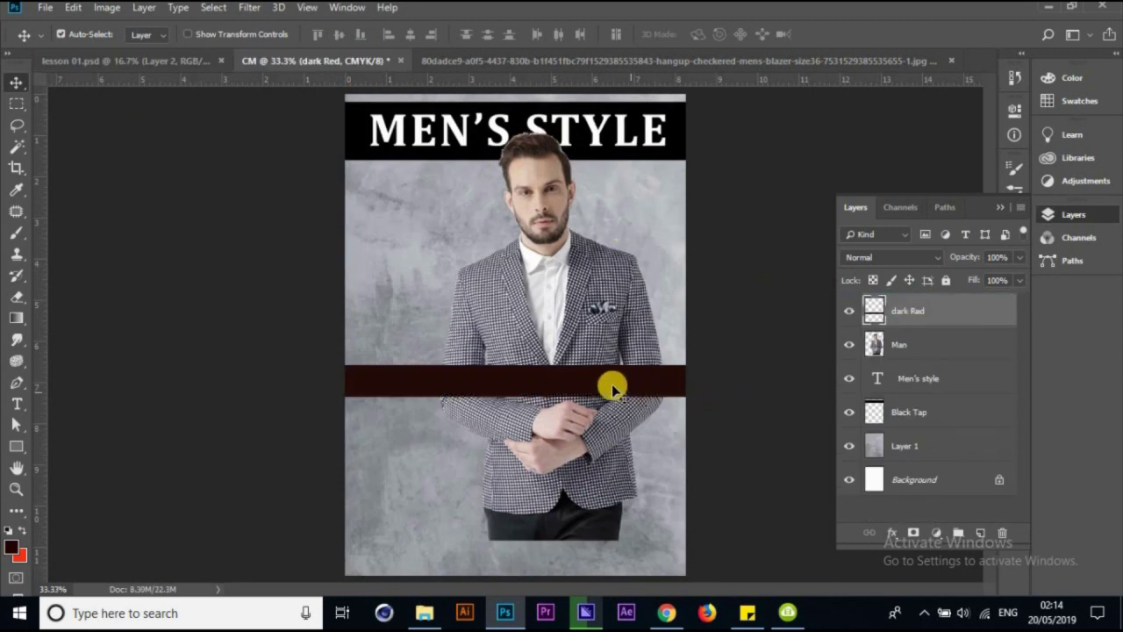
drag(612, 386, 614, 561)
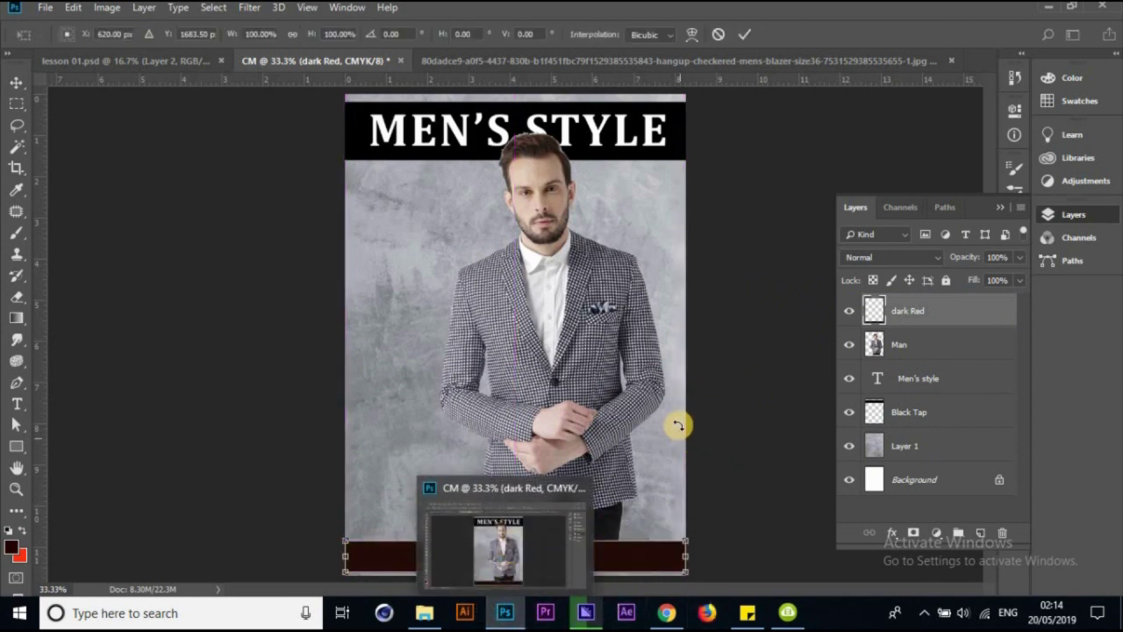
key(ctrl+t)
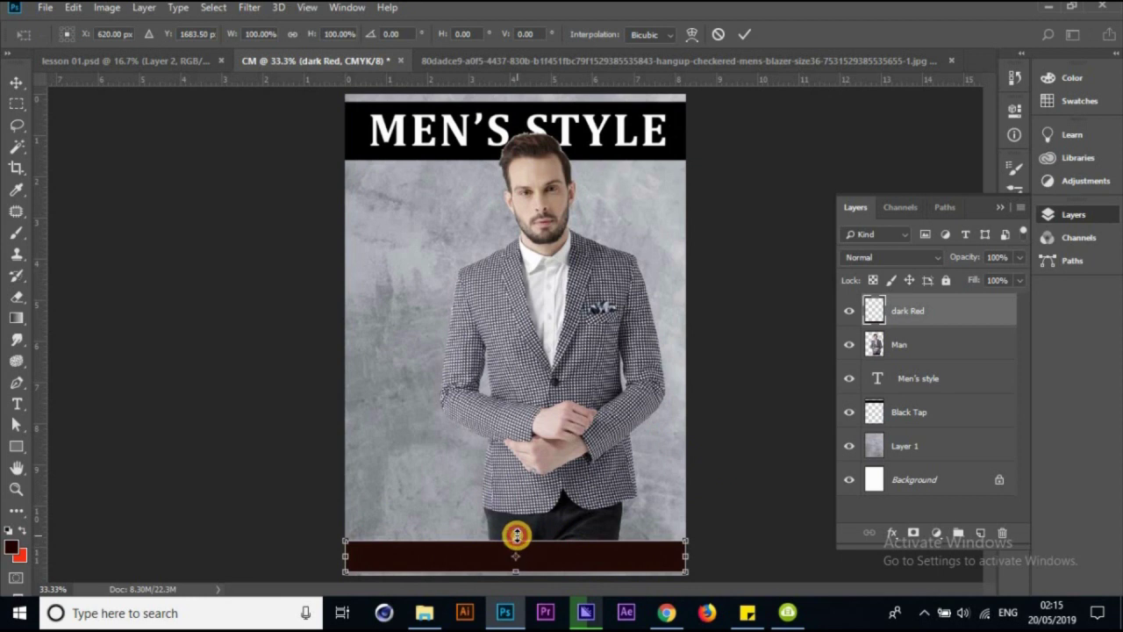
drag(523, 534, 517, 538)
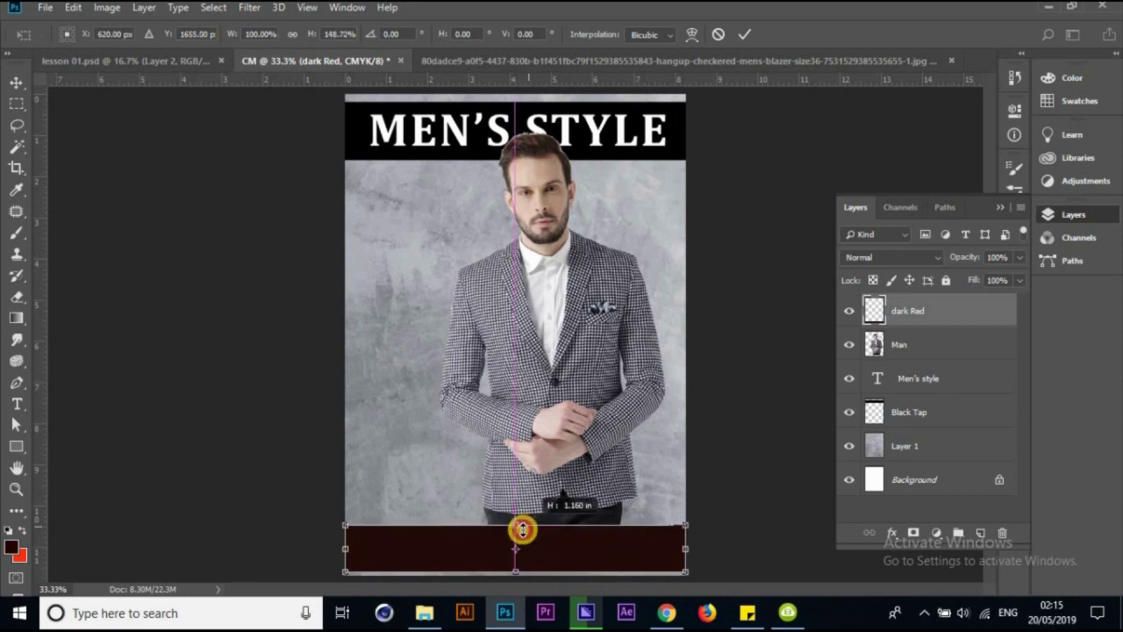
key(ctrl+z)
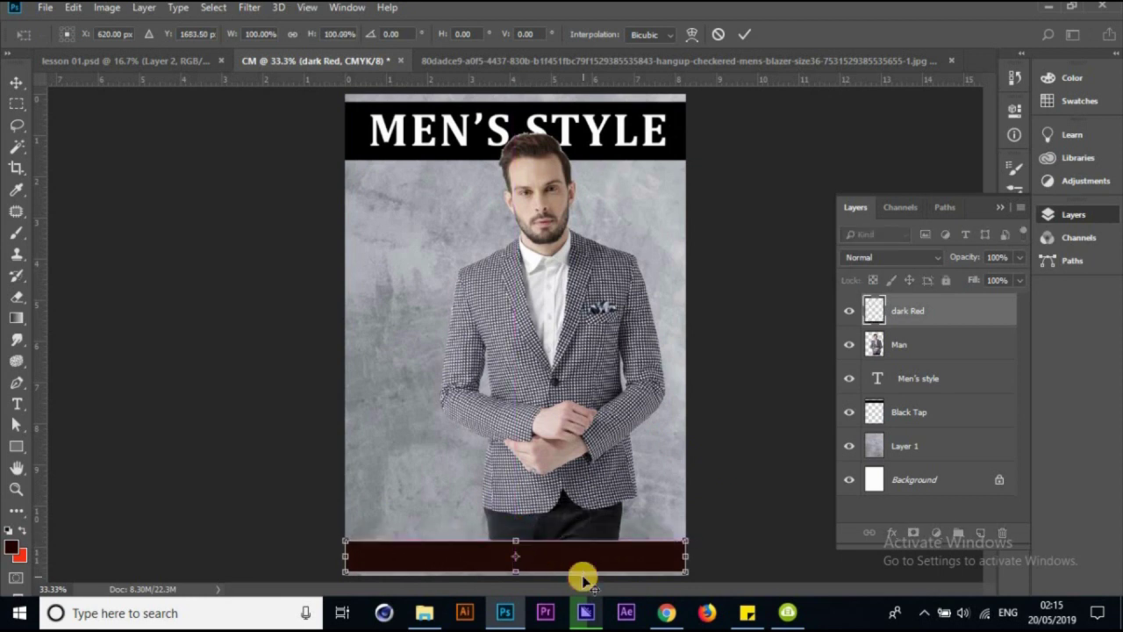
key(Return)
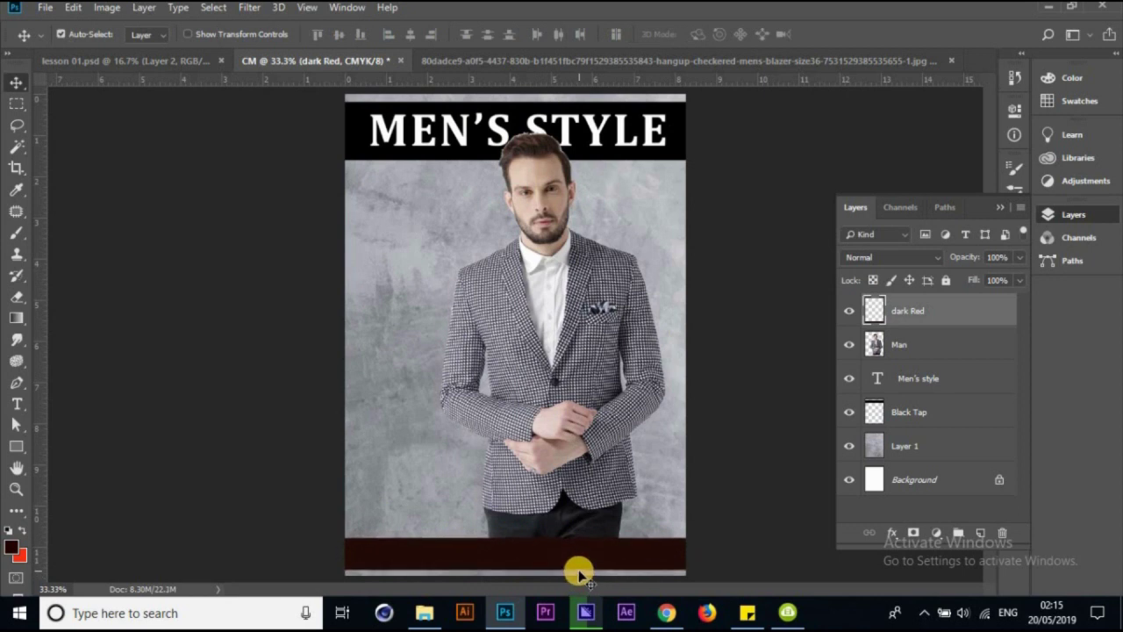
click(86, 63)
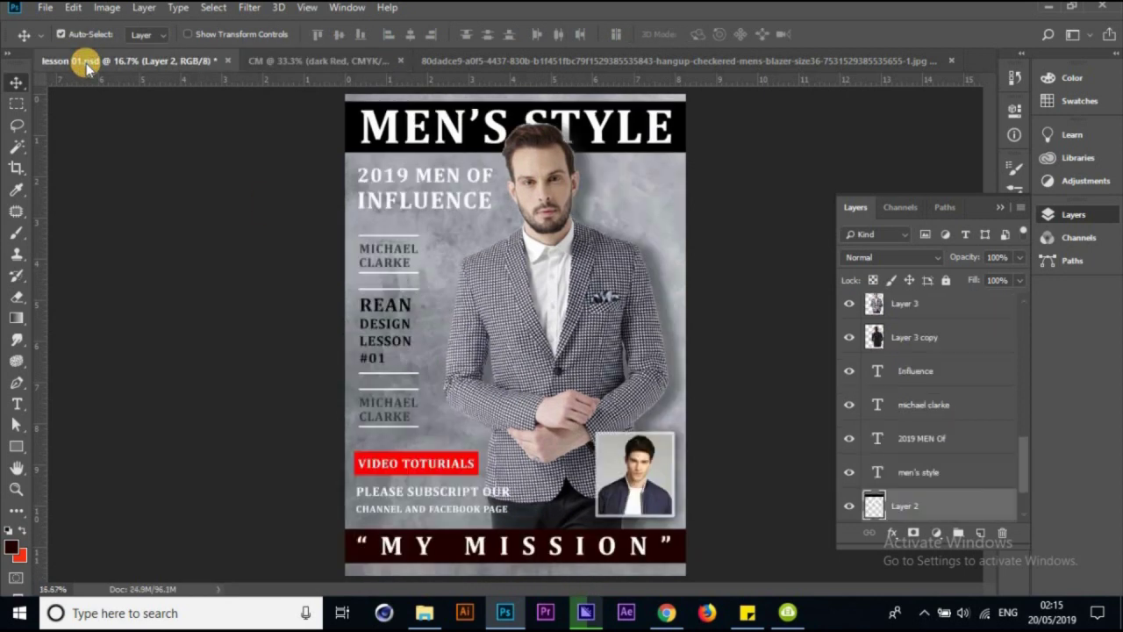
click(330, 69)
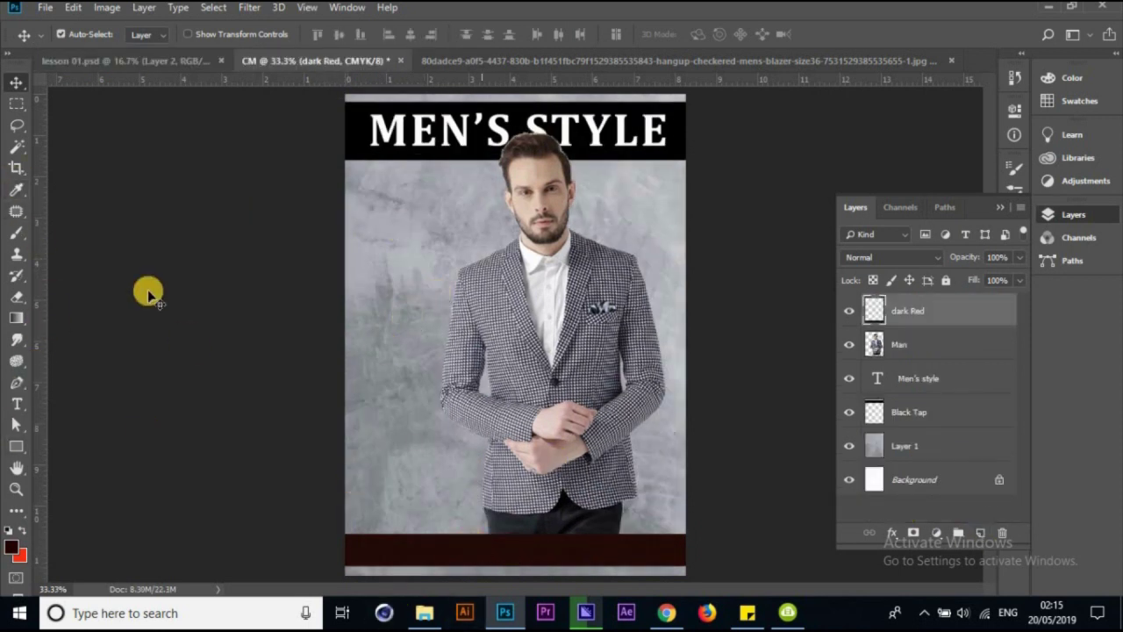
With the Type tool active, delete the empty Layer 2 text layer from the CM cover
click(17, 403)
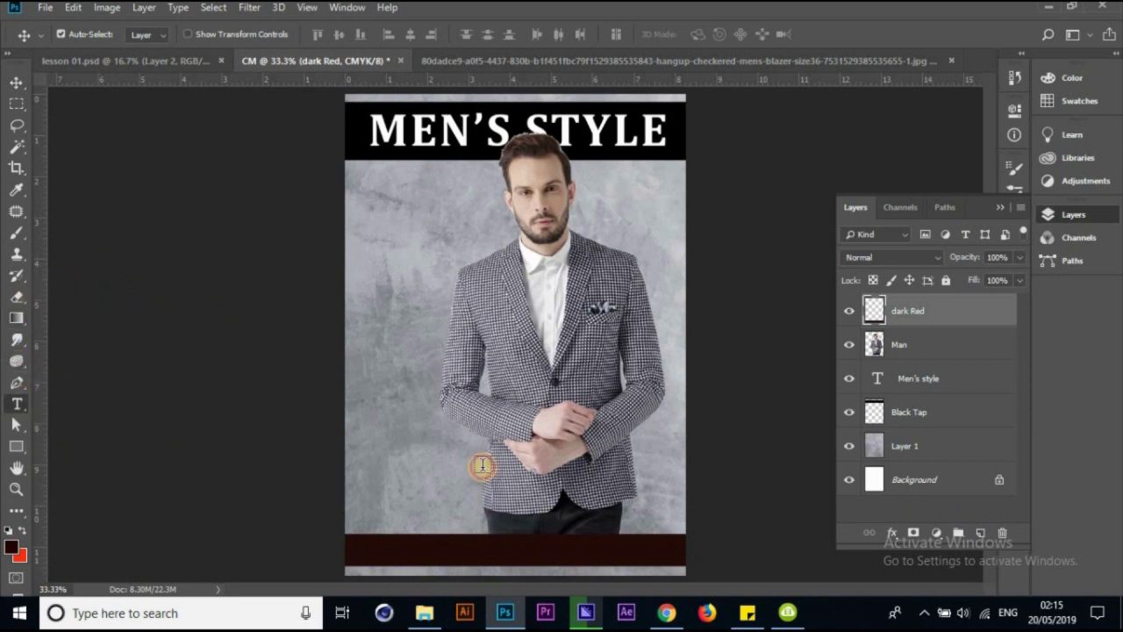
click(167, 59)
click(351, 61)
click(942, 344)
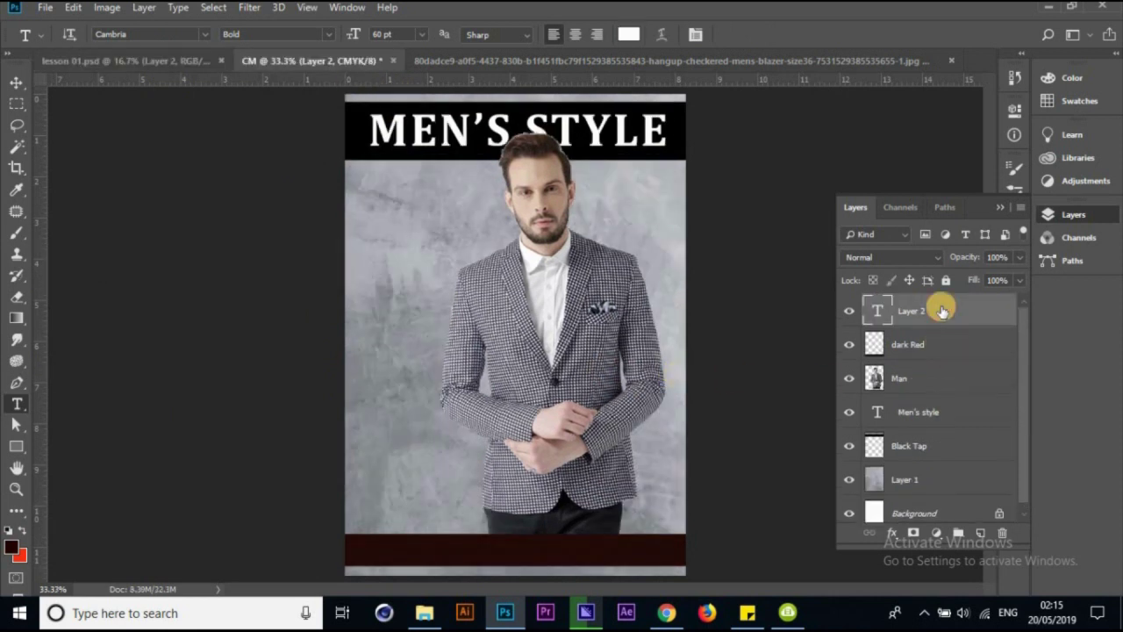
click(936, 307)
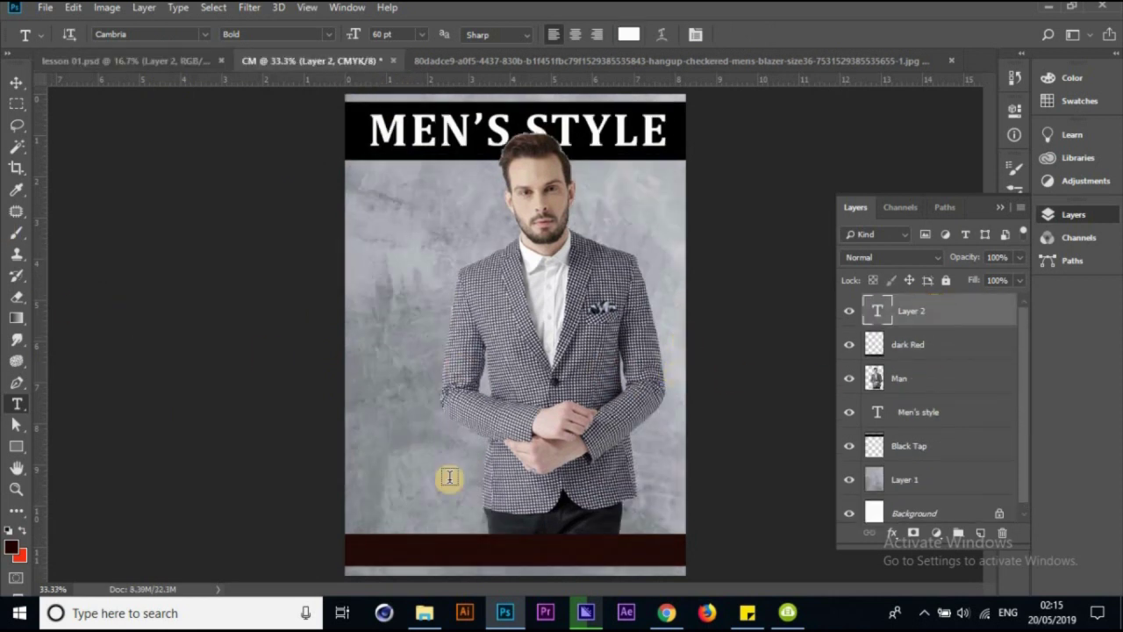
key(Delete)
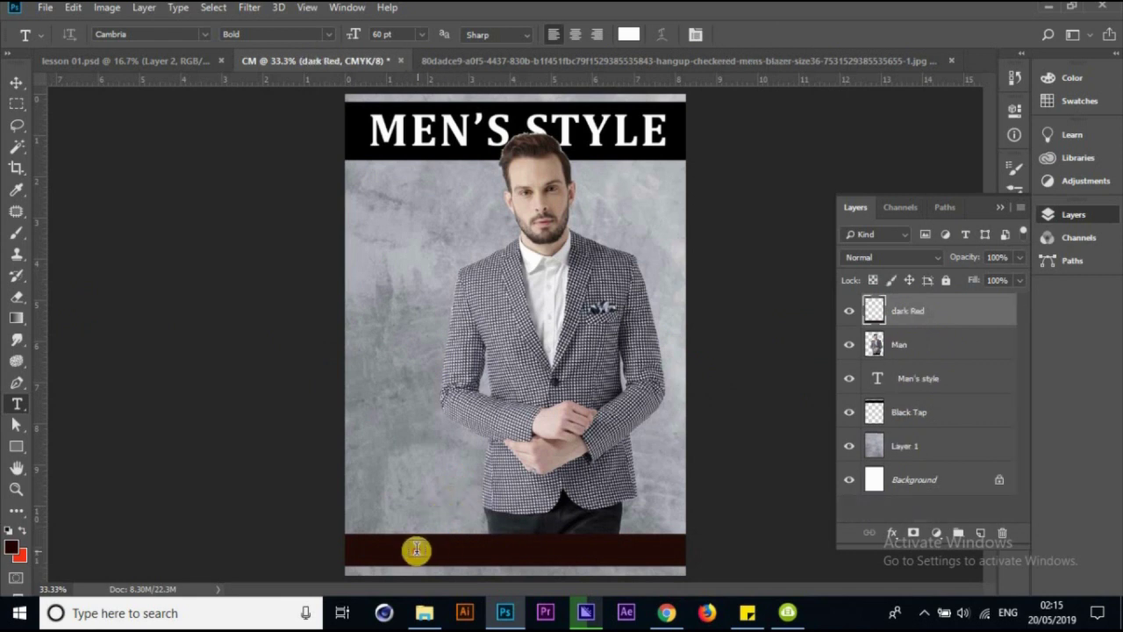
Type the white caption "MY MISSION" and move it onto the dark band
click(465, 557)
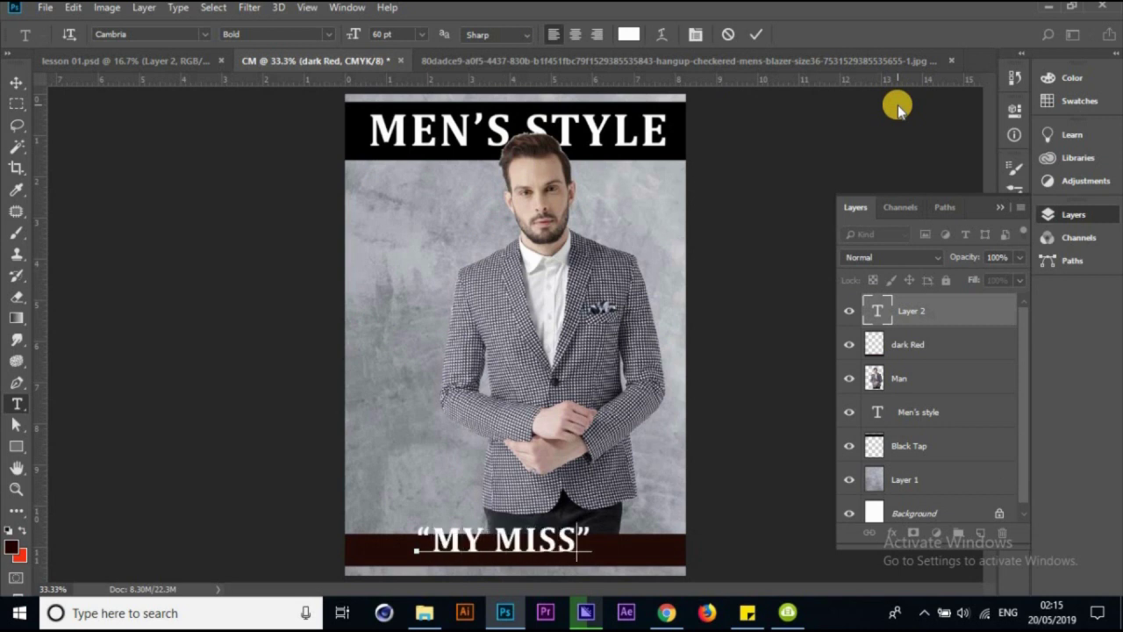
text(ION)
click(10, 84)
drag(513, 561, 518, 548)
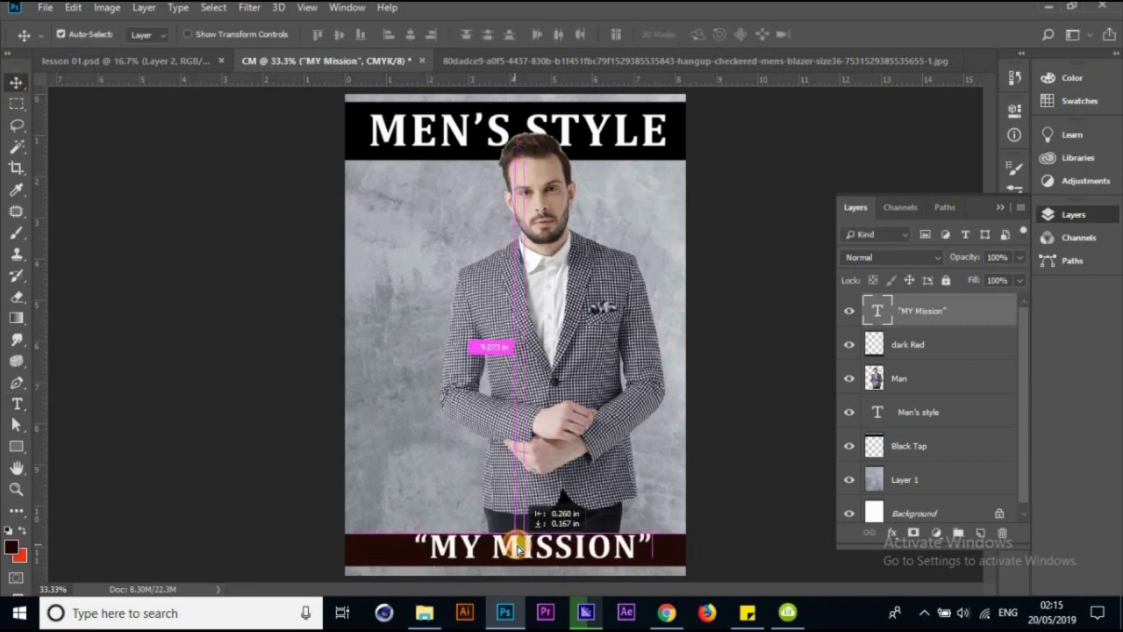
Scale the MY MISSION text to about 78% and centre it within the dark band
click(155, 61)
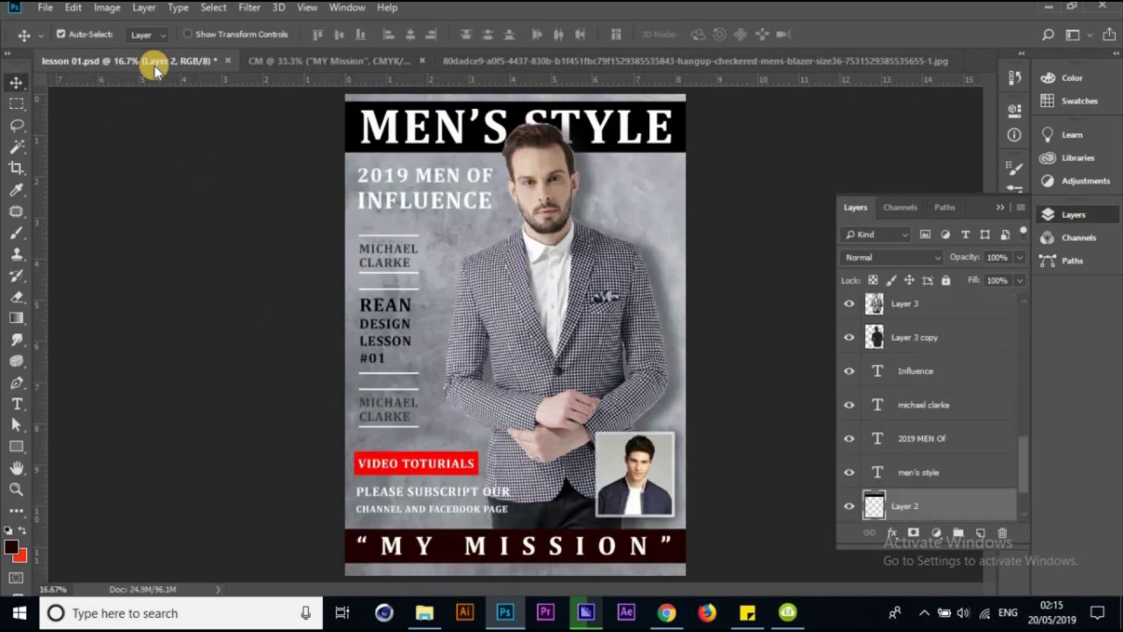
click(285, 60)
drag(529, 553, 526, 548)
key(ctrl+t)
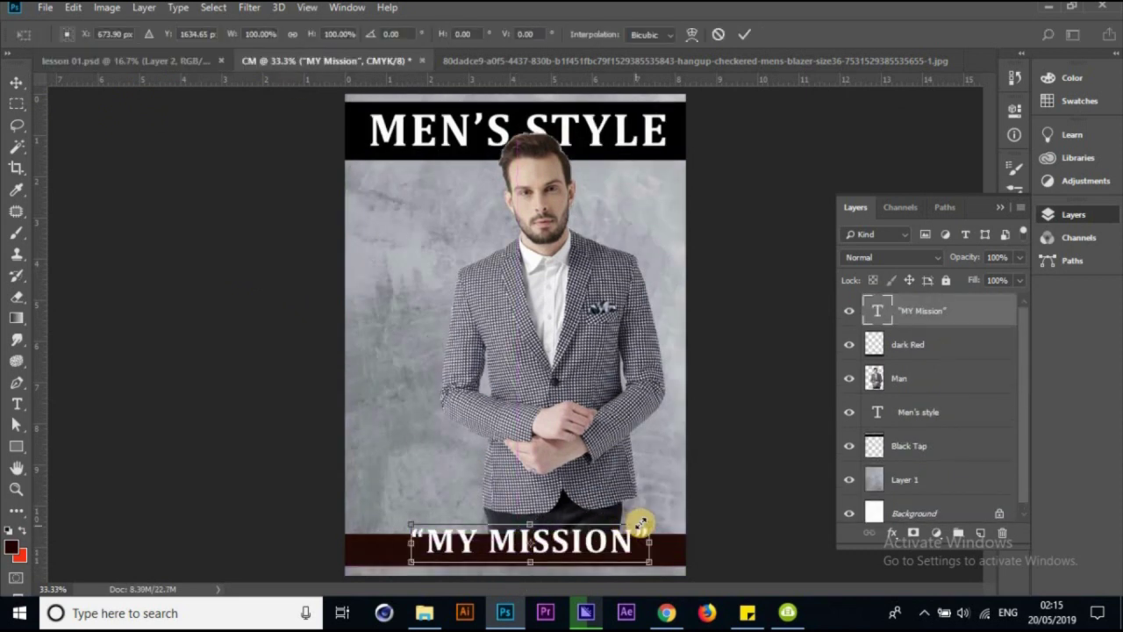
drag(641, 524, 598, 536)
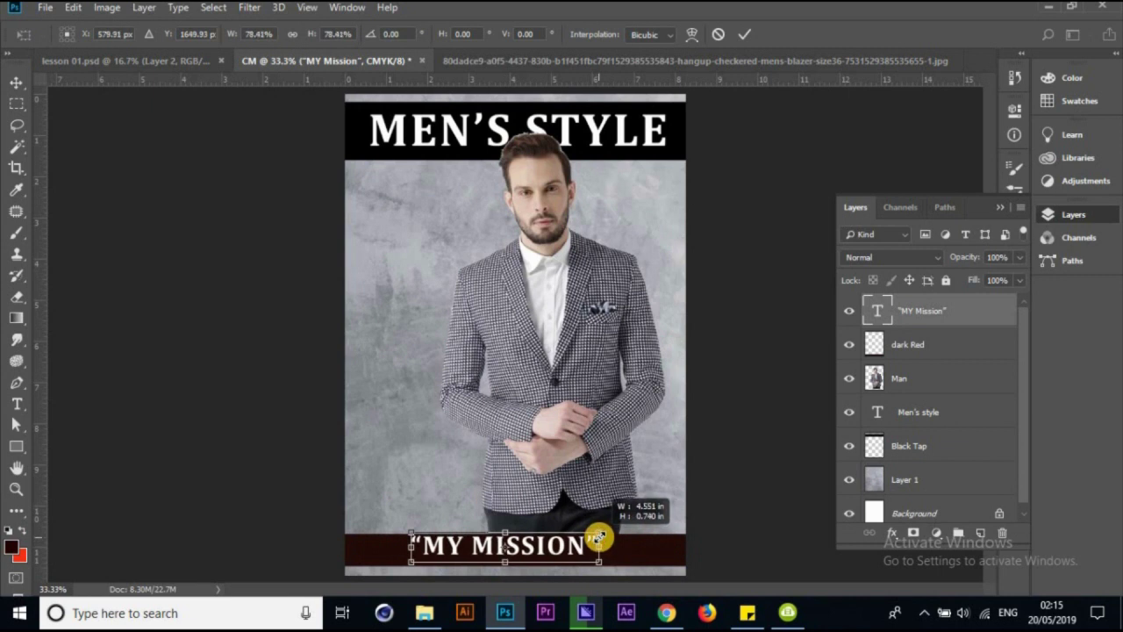
key(Return)
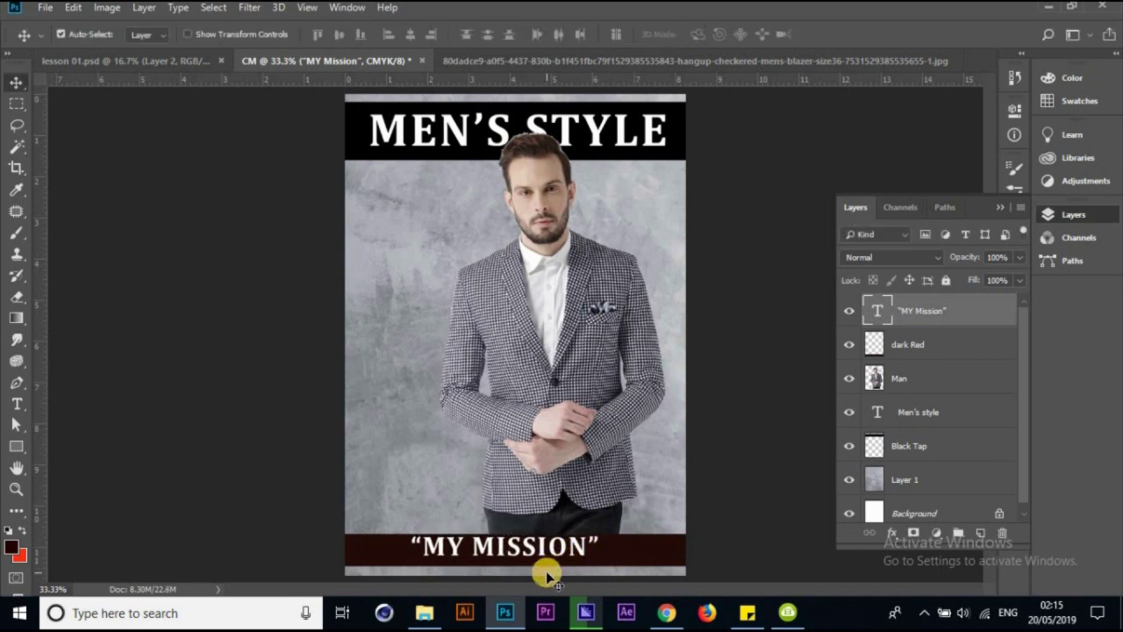
drag(546, 575, 520, 549)
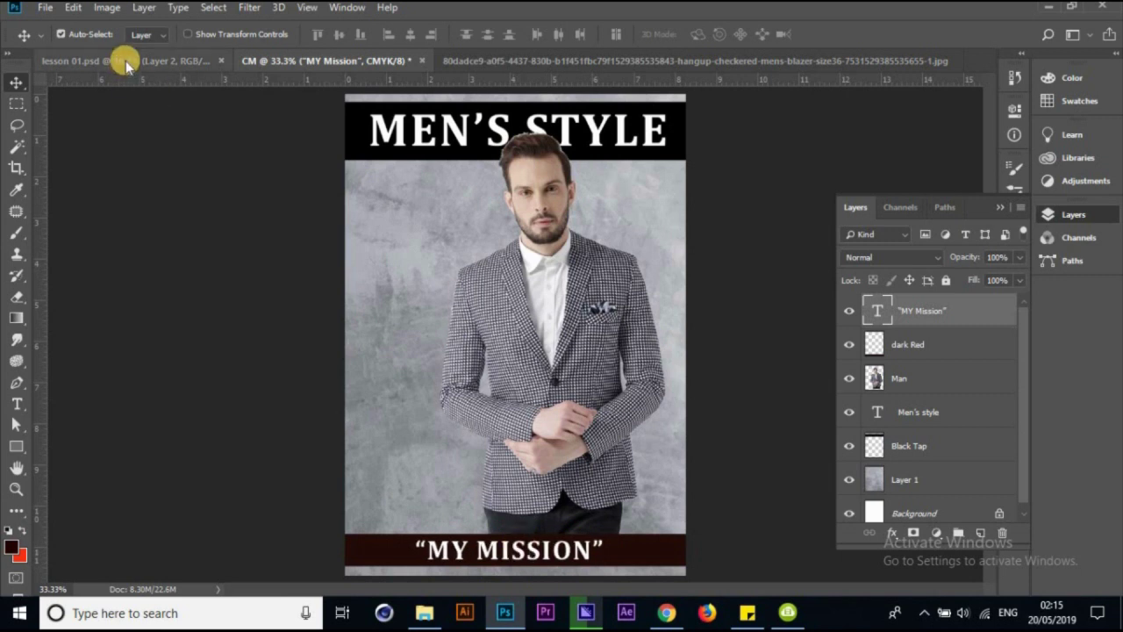
Select the MY Mission text layer, collapse the Layers panel and show the Window menu
click(125, 61)
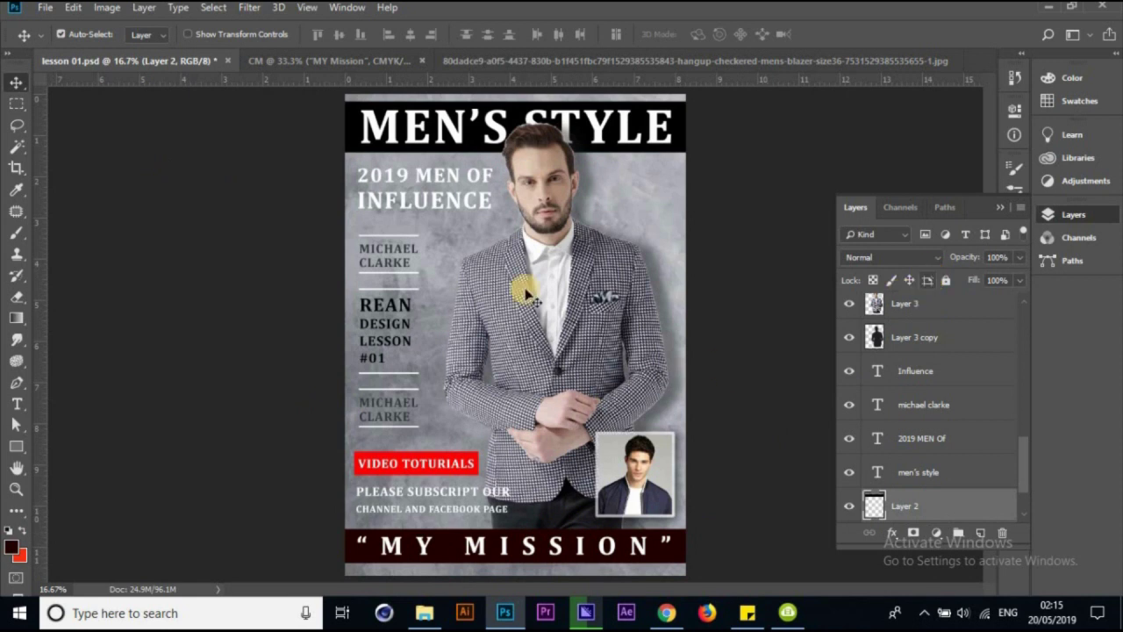
click(309, 61)
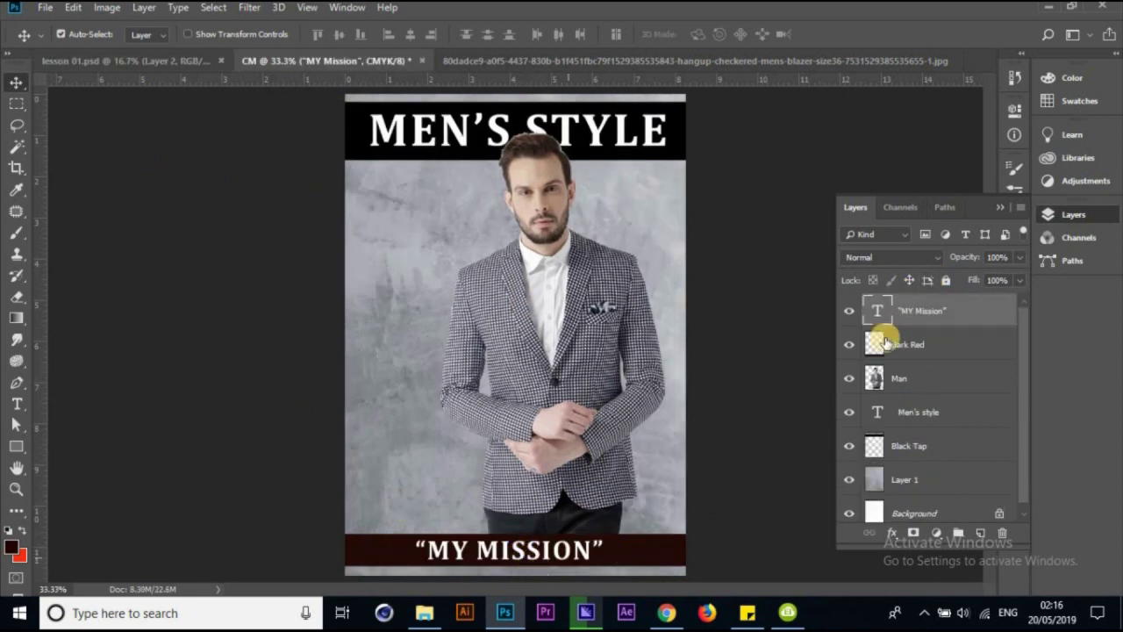
click(908, 344)
click(937, 314)
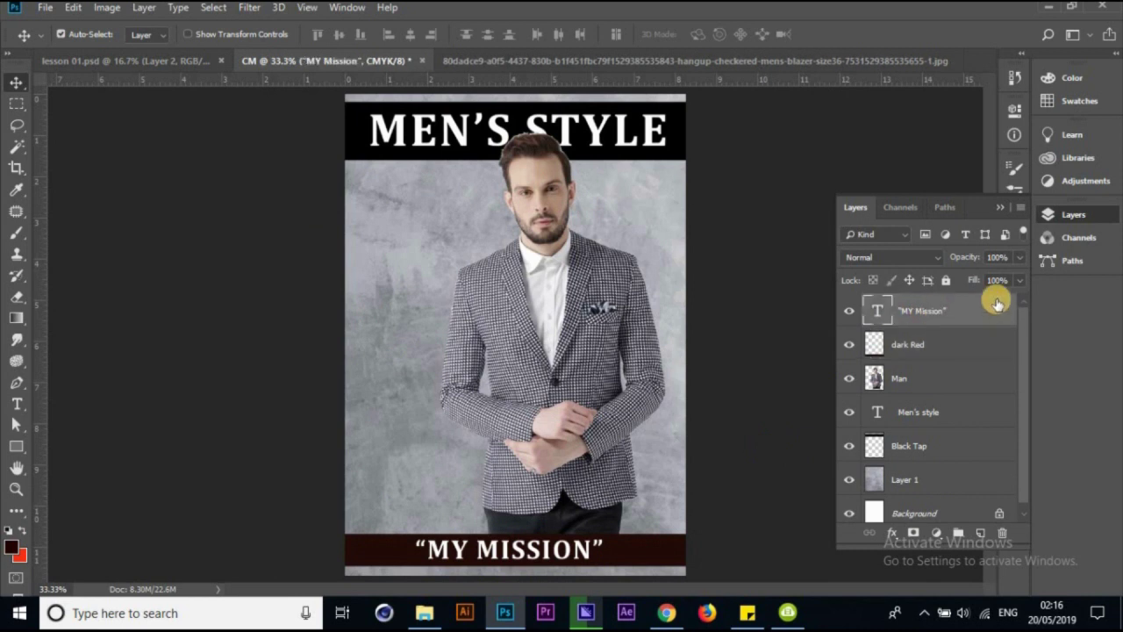
click(1004, 208)
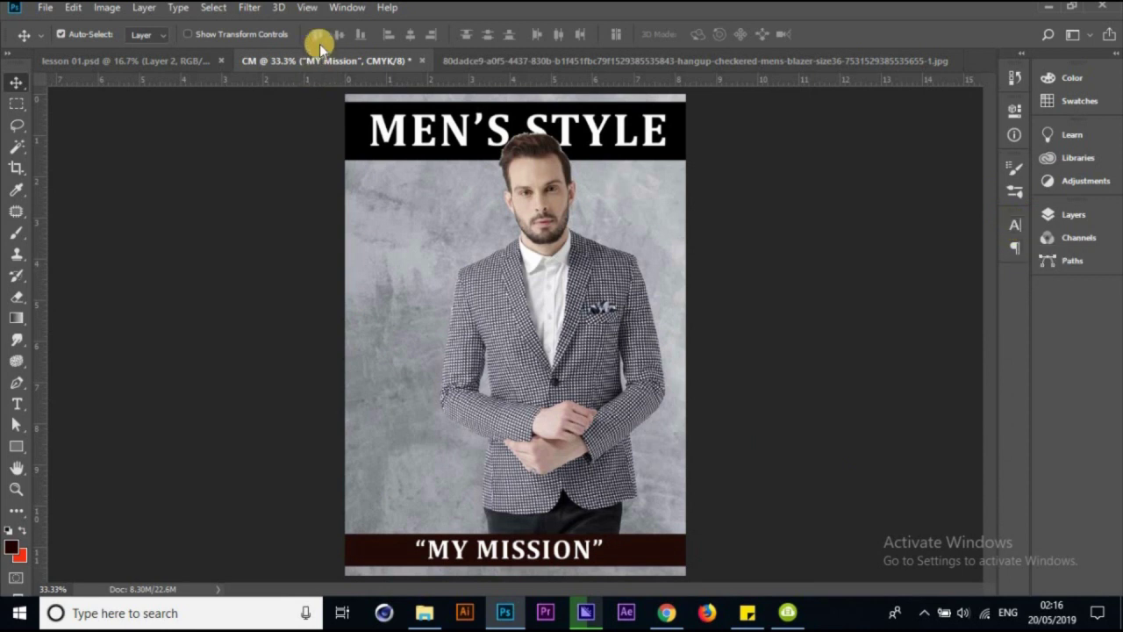
click(339, 11)
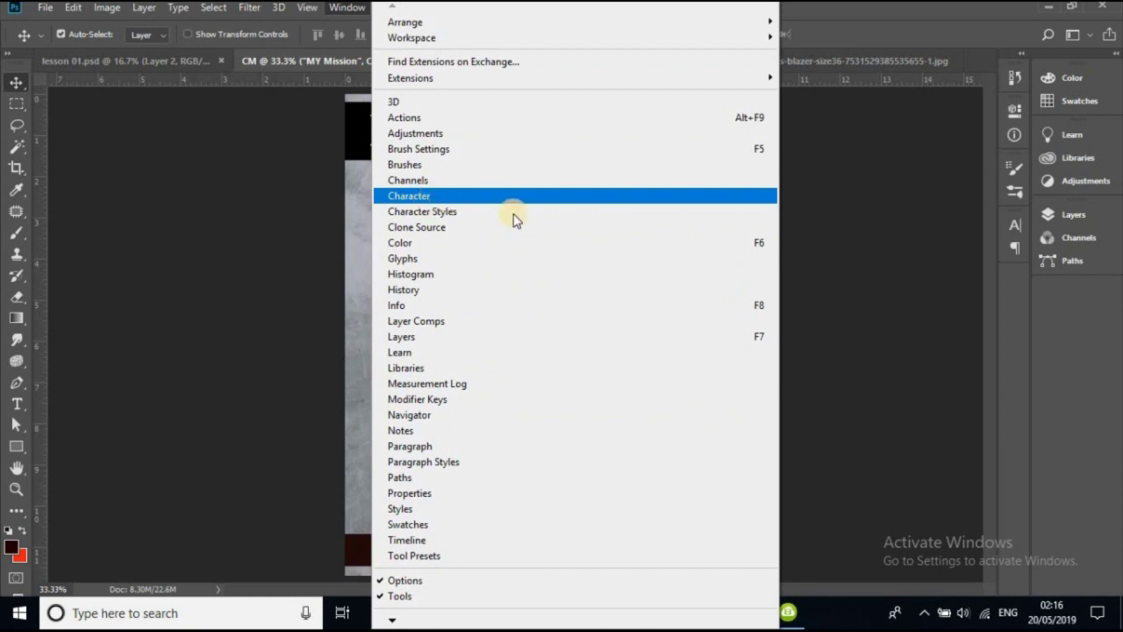
Show the Character panel and set the MY MISSION tracking to 46
click(1043, 243)
click(1016, 232)
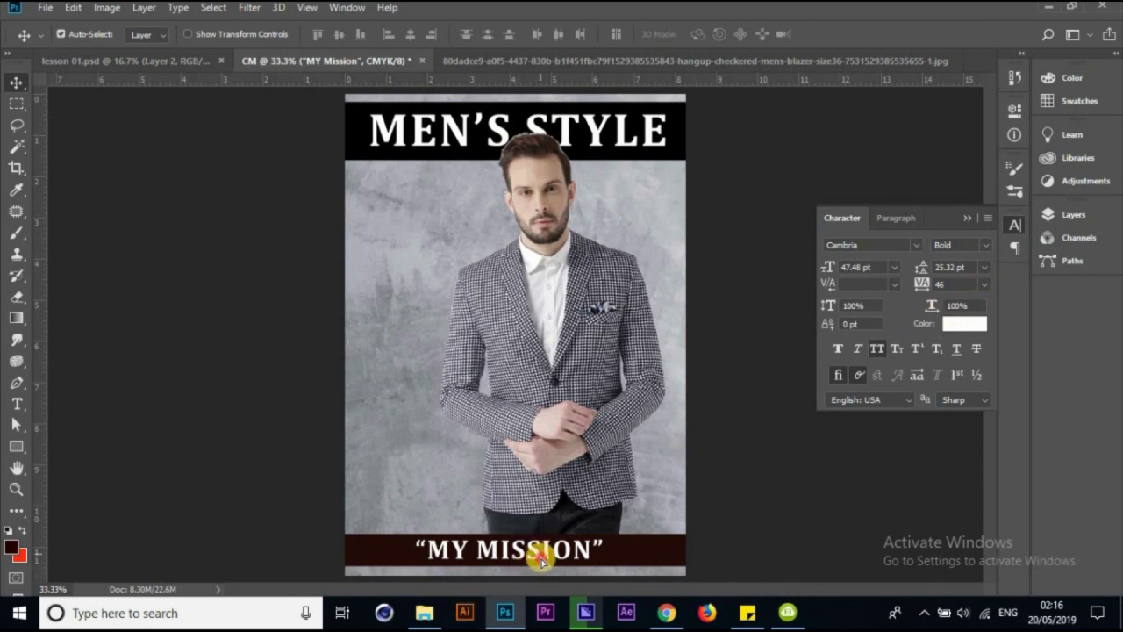
drag(533, 550, 541, 559)
key(ctrl+z)
text(46)
key(Return)
Widen the MY MISSION tracking to 200 from the preset list, checking the reference cover
click(985, 283)
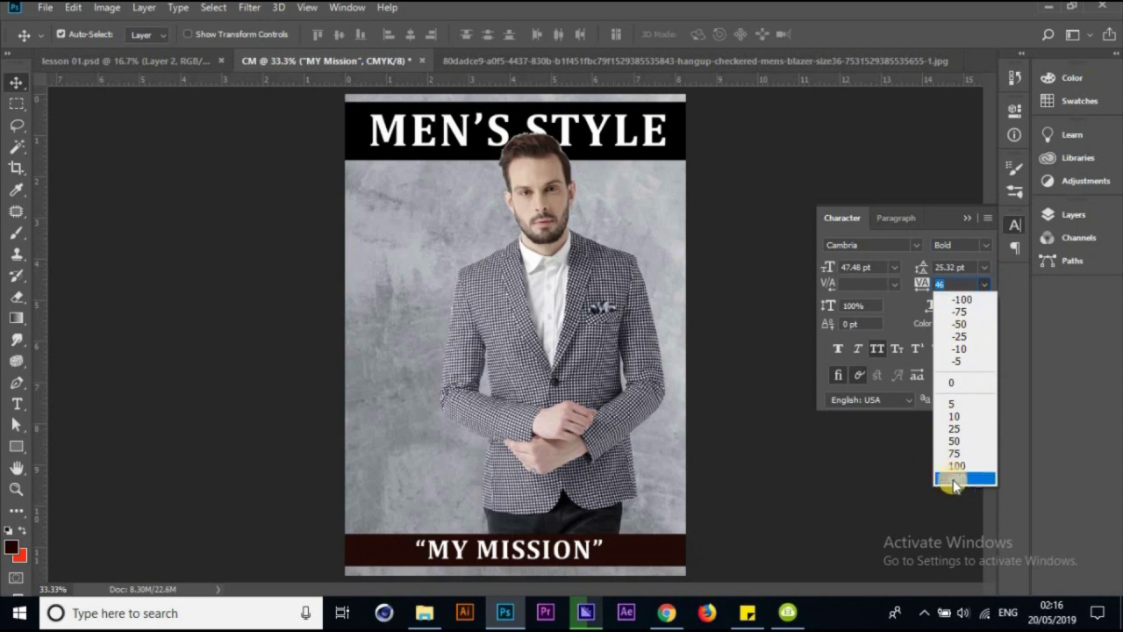
click(965, 478)
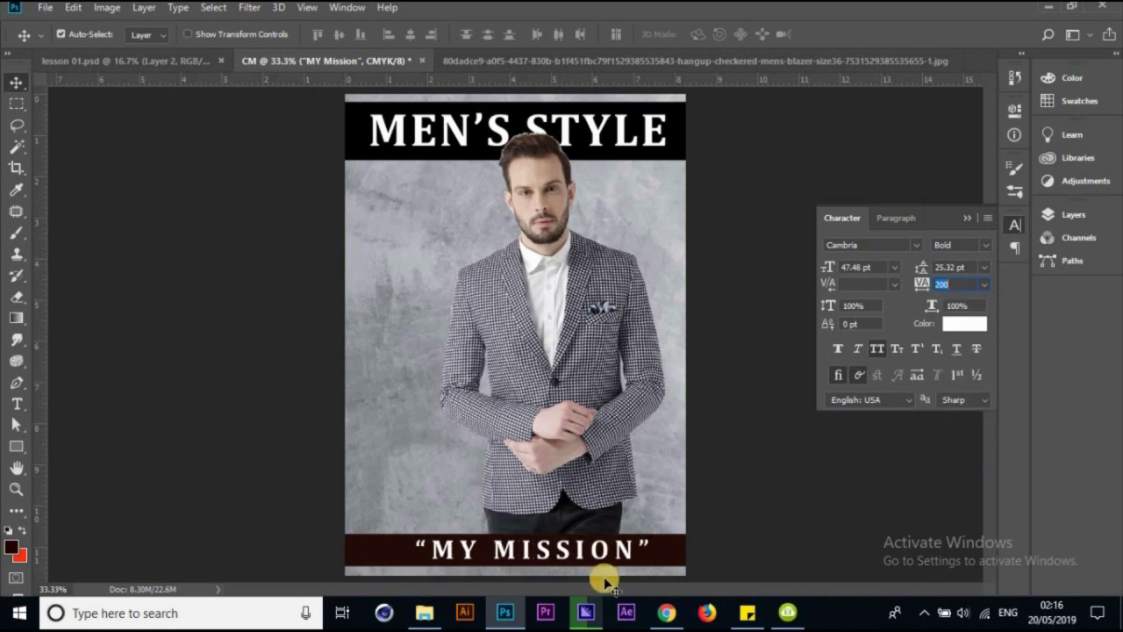
click(158, 60)
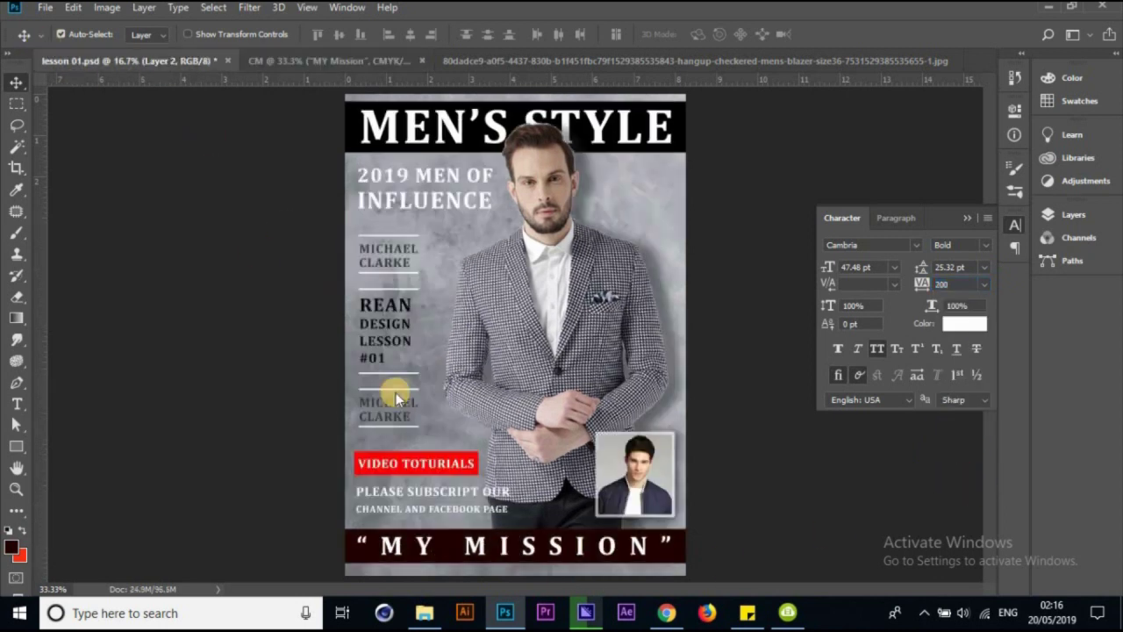
click(337, 61)
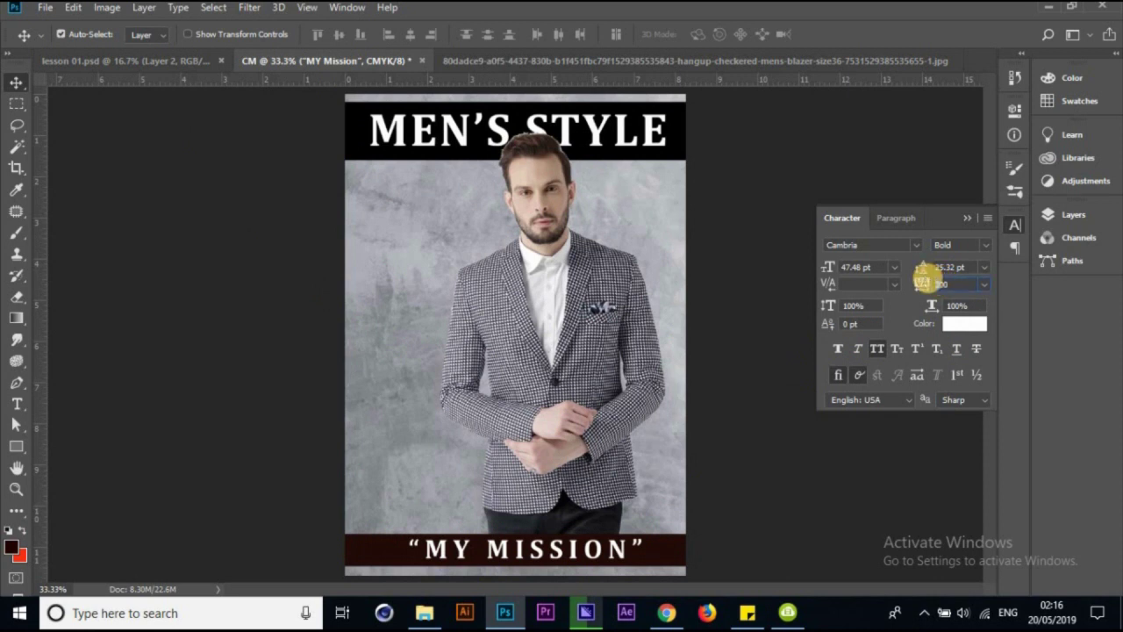
Raise the tracking to 500 and shift the MY MISSION text left along the band
drag(923, 281, 934, 298)
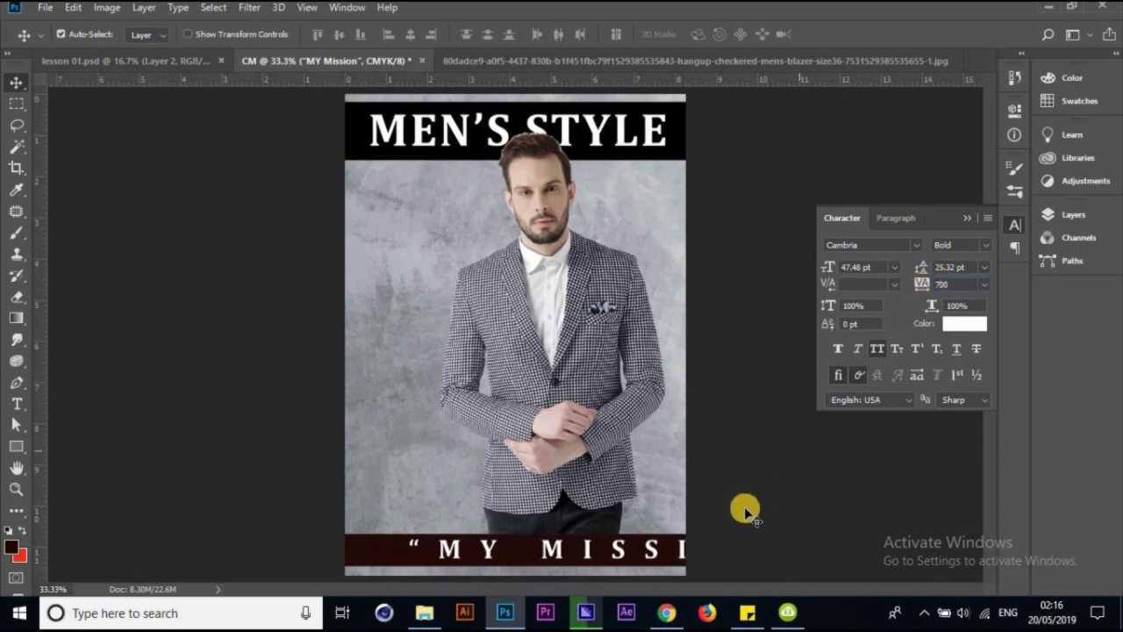
click(927, 285)
text(500)
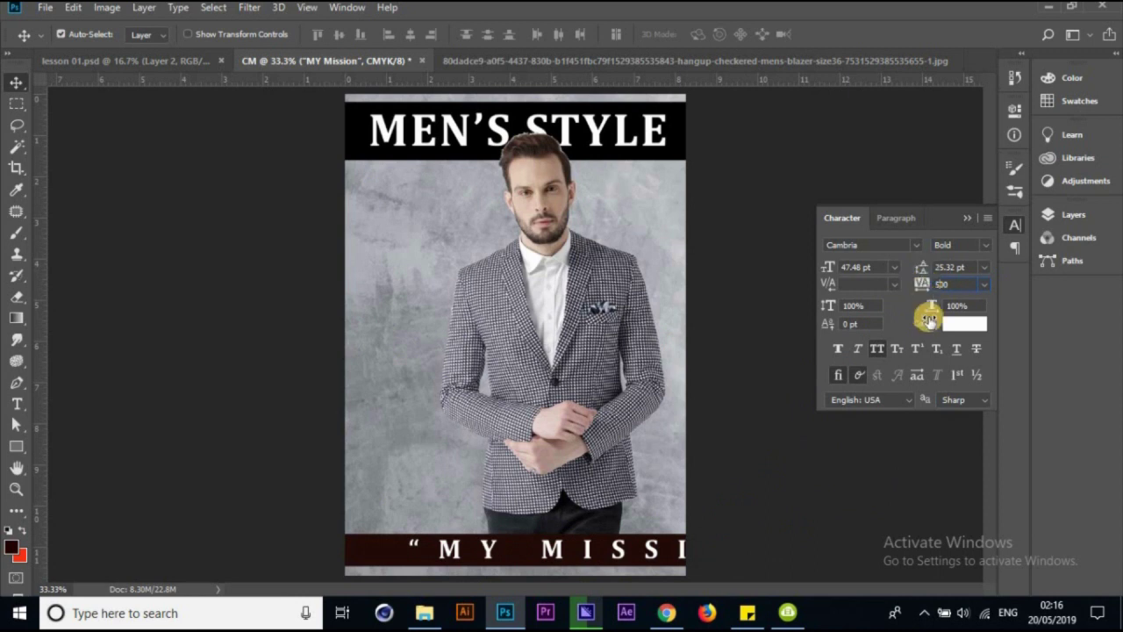
key(Return)
drag(613, 550, 555, 548)
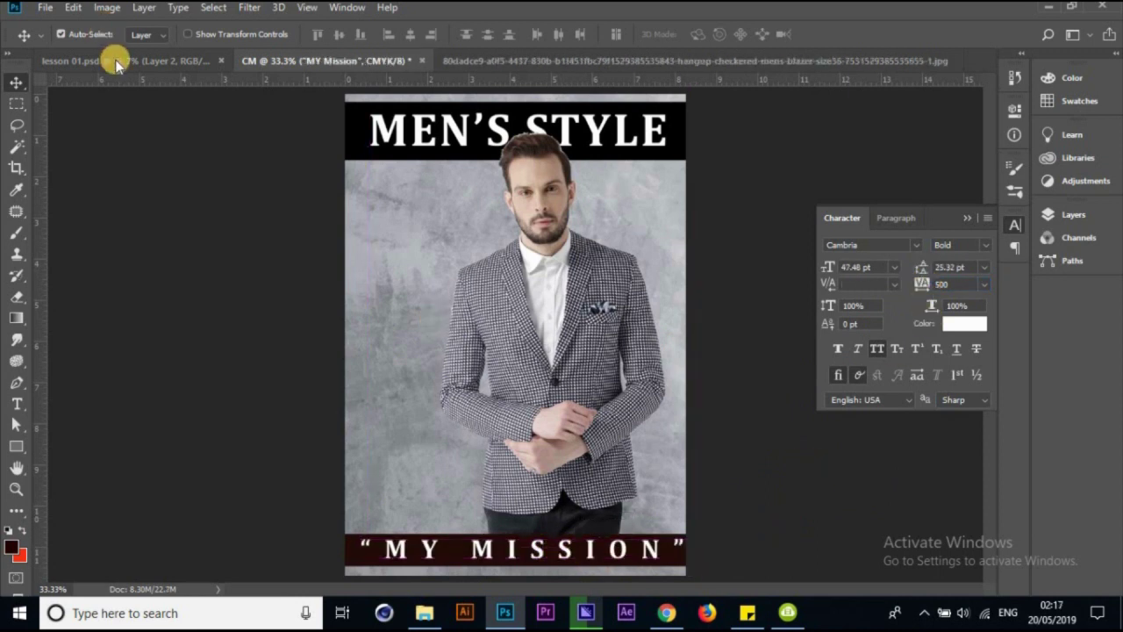
click(115, 62)
Shrink the MY MISSION text down to about 23.5 pt and reposition it in the banner
click(301, 60)
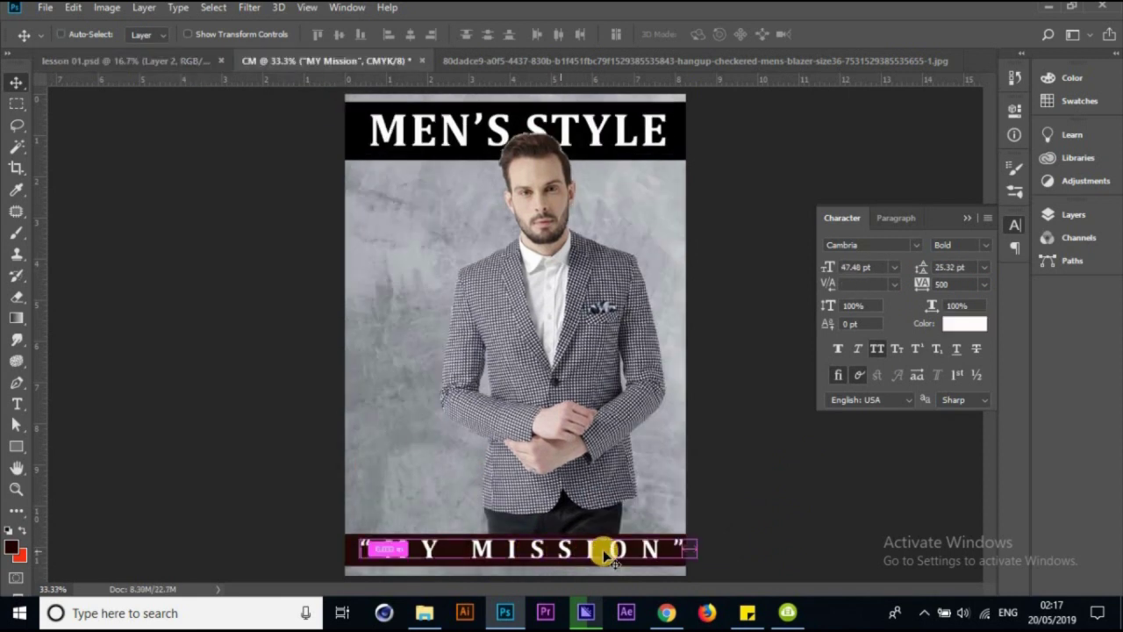
drag(685, 551, 598, 553)
key(ctrl)
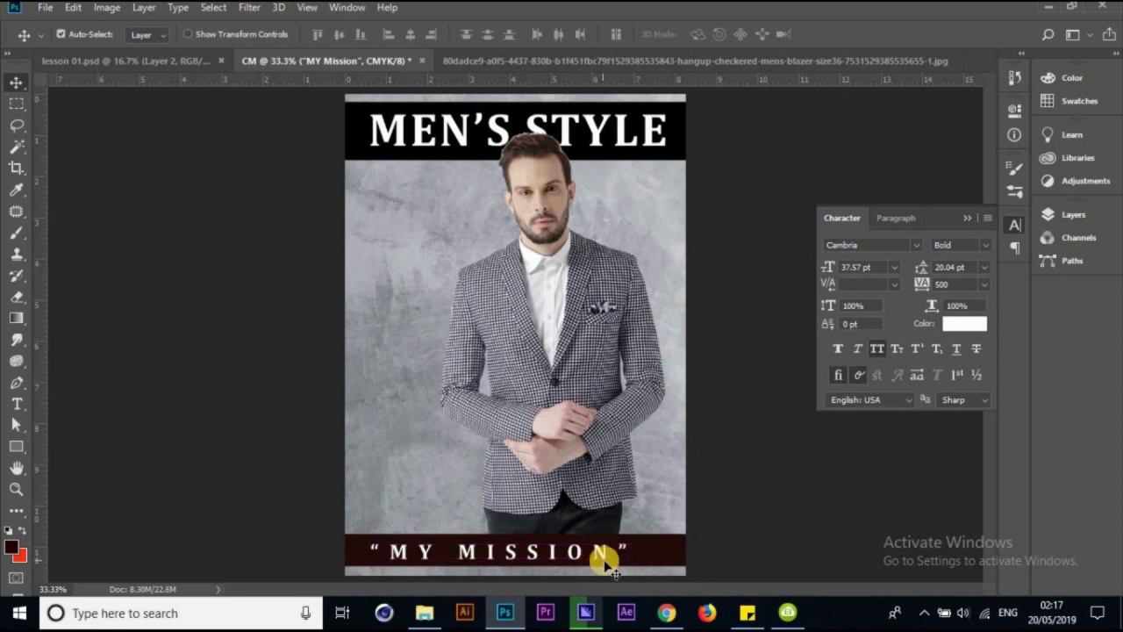
key(ctrl)
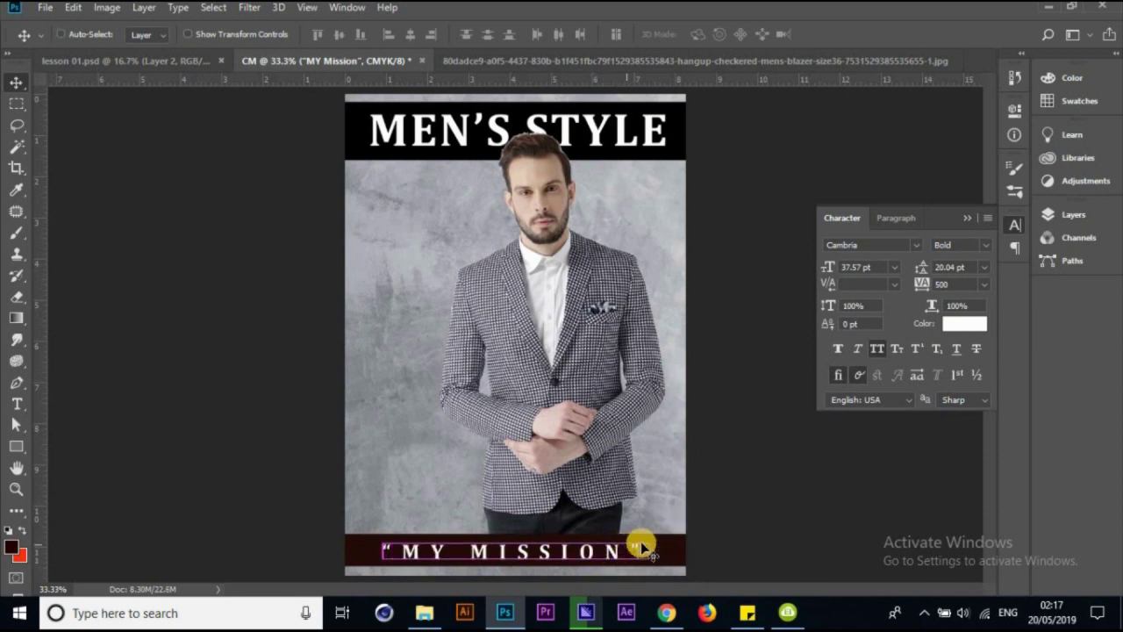
drag(624, 551, 649, 549)
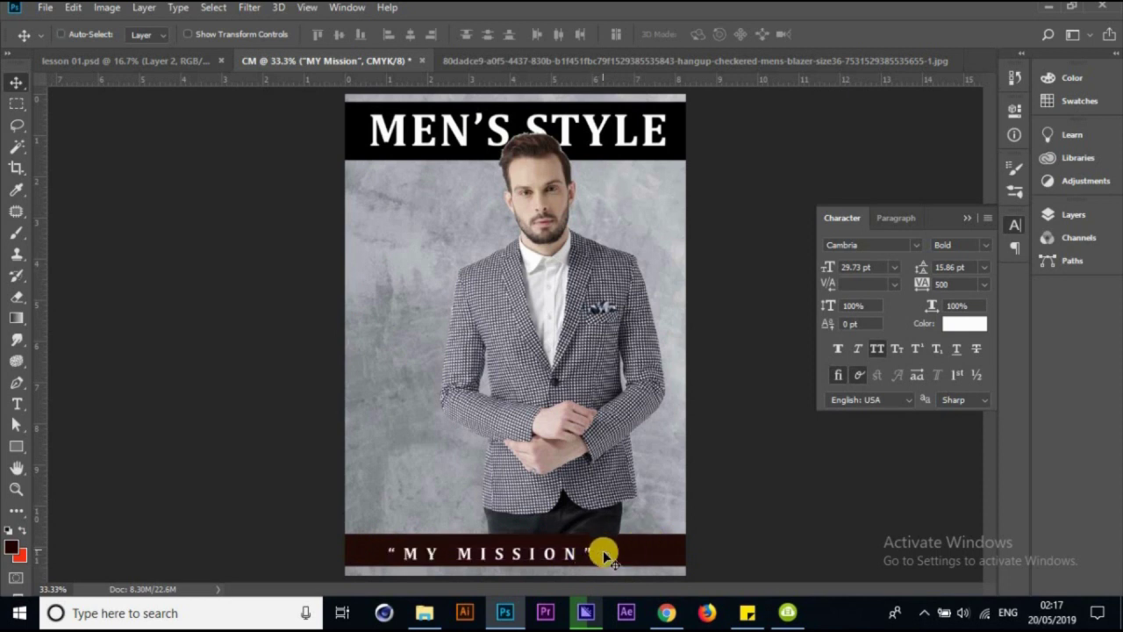
drag(571, 551, 569, 550)
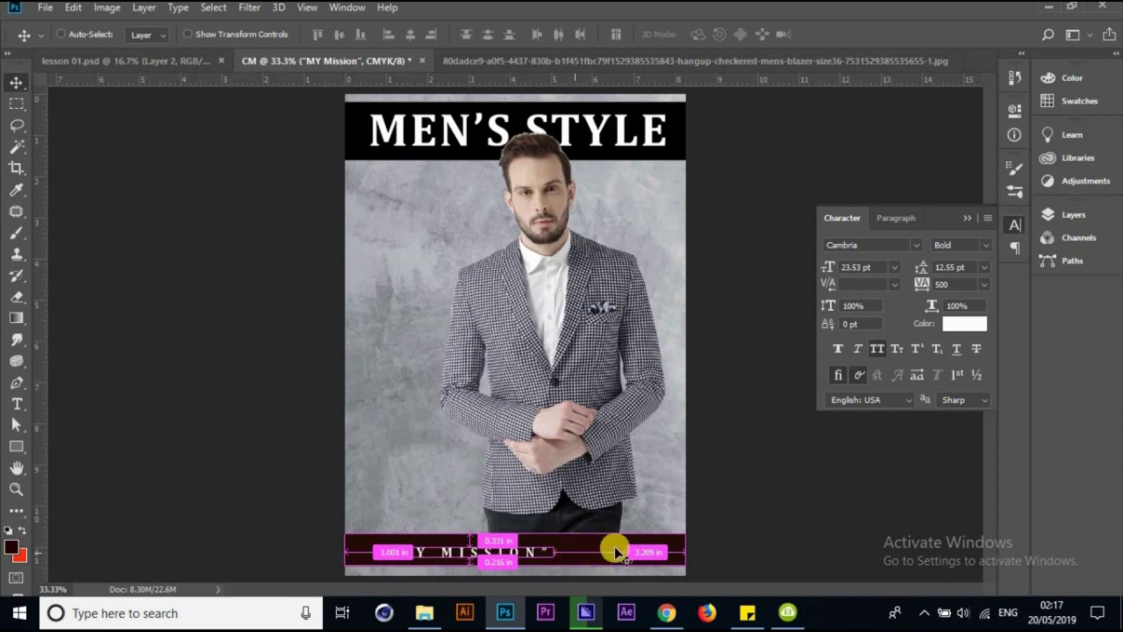
drag(572, 550, 614, 546)
click(619, 474)
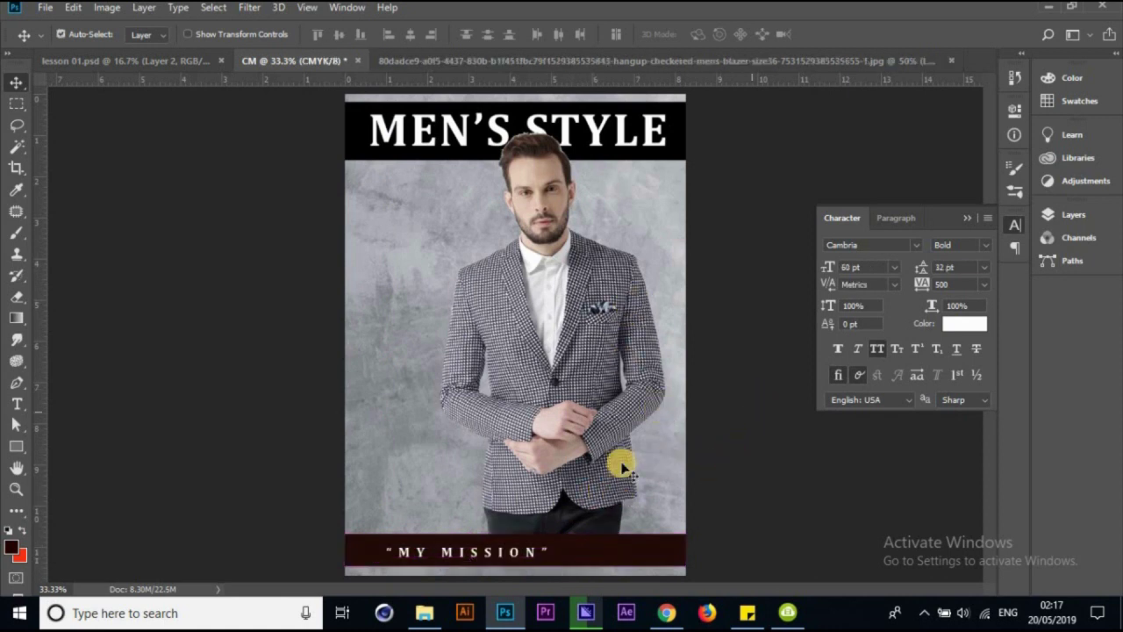
drag(518, 552, 504, 545)
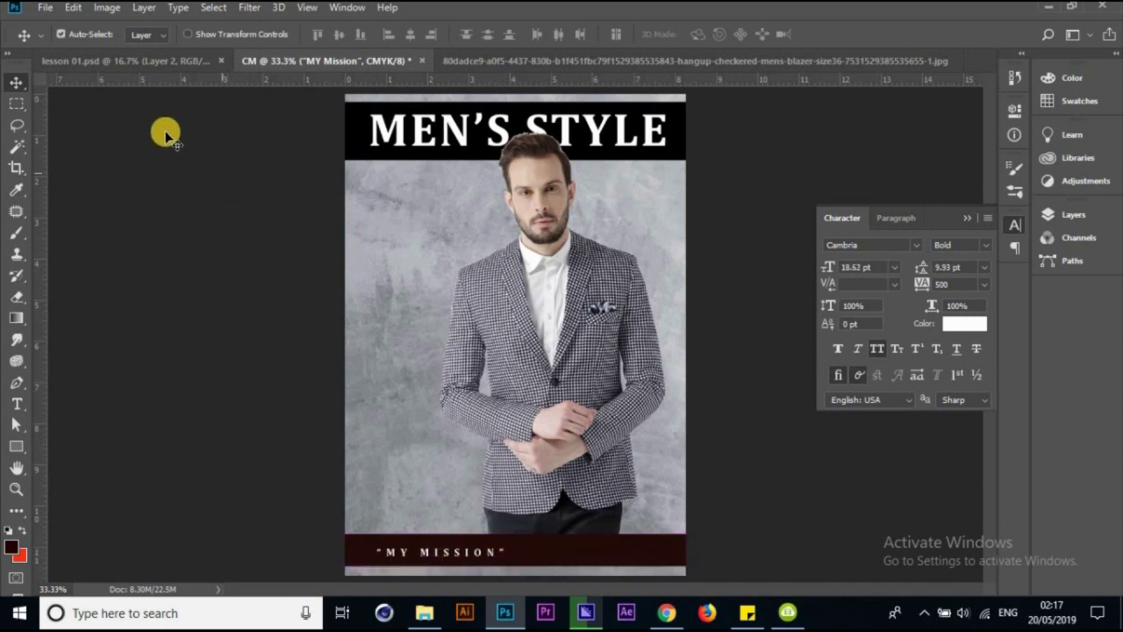
ctrl+click(787, 477)
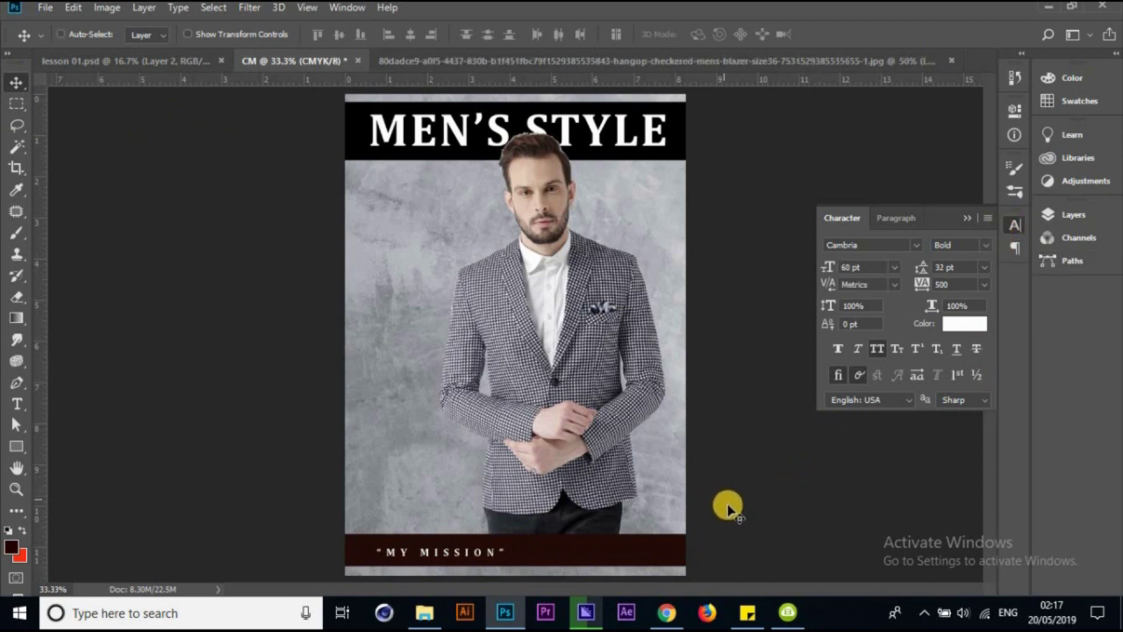
drag(488, 550, 491, 548)
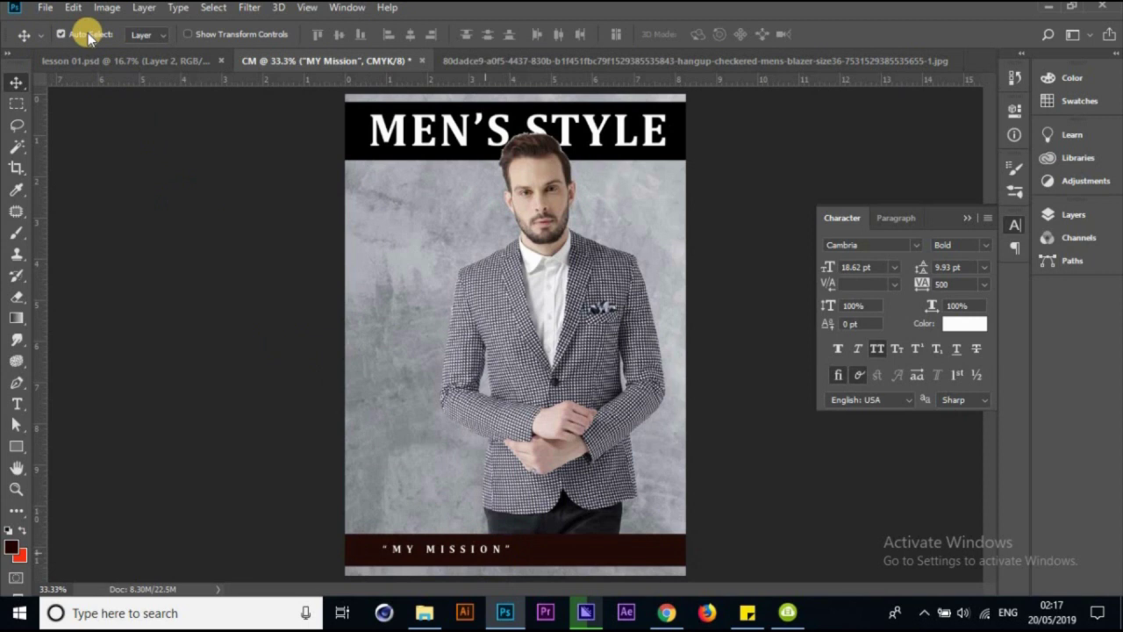
Scale the MY MISSION text up about 222% with transform controls and centre it on the band
click(207, 39)
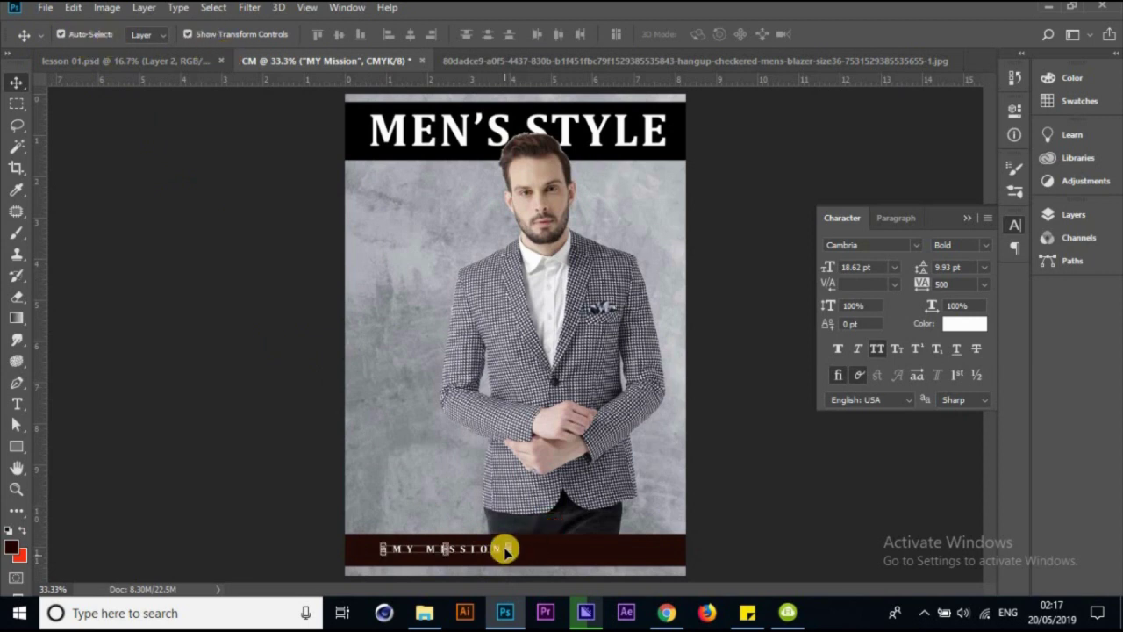
drag(508, 546, 673, 473)
key(Return)
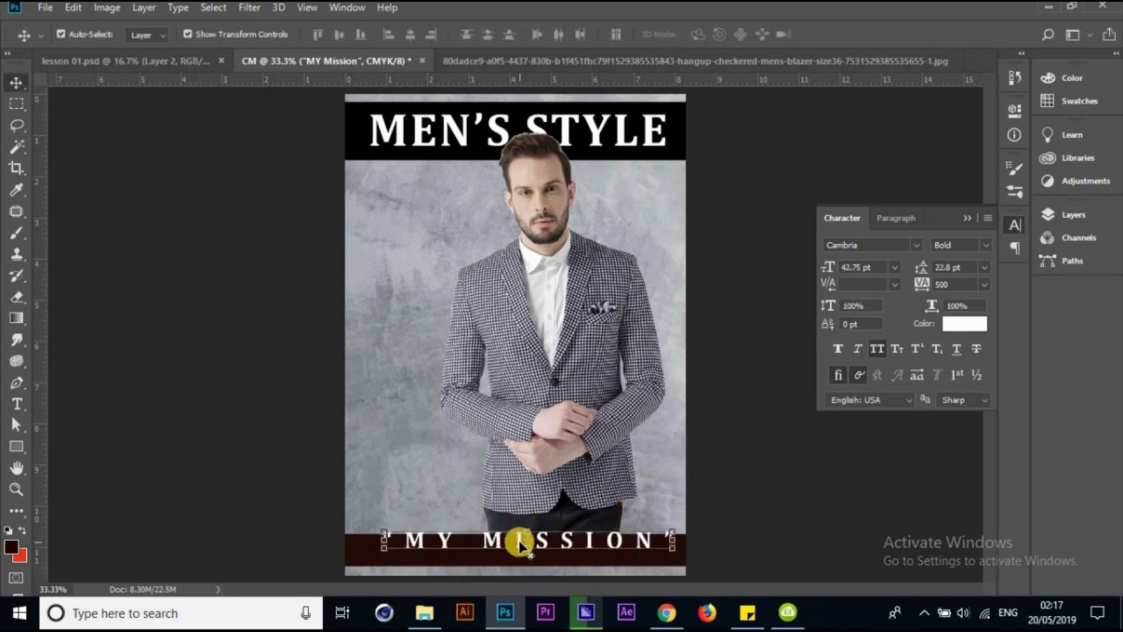
drag(516, 544, 515, 552)
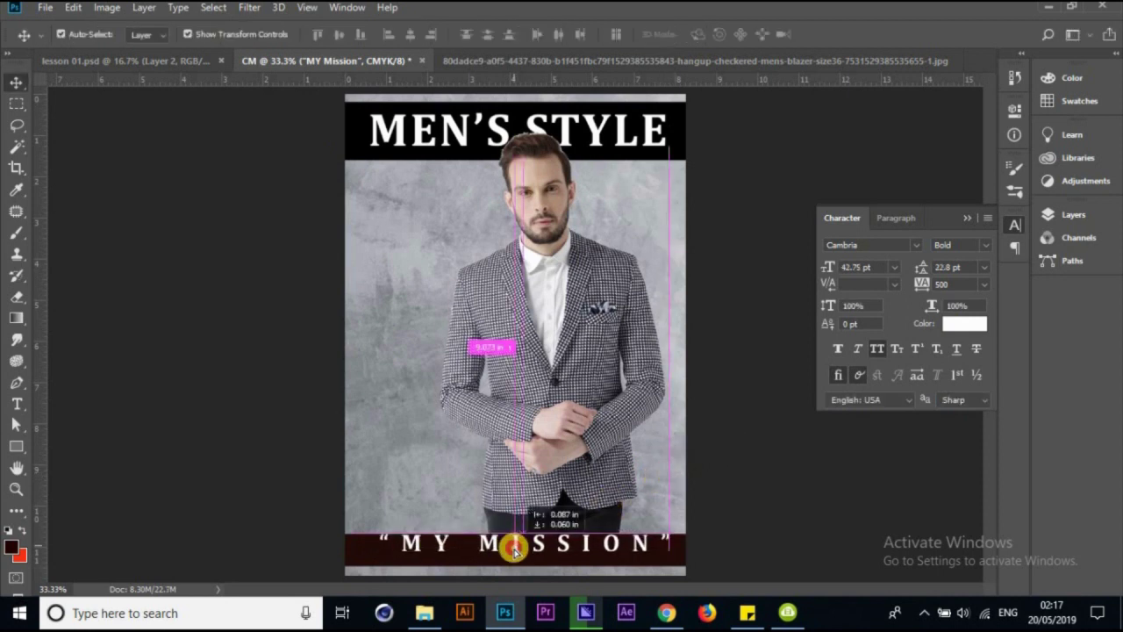
click(187, 35)
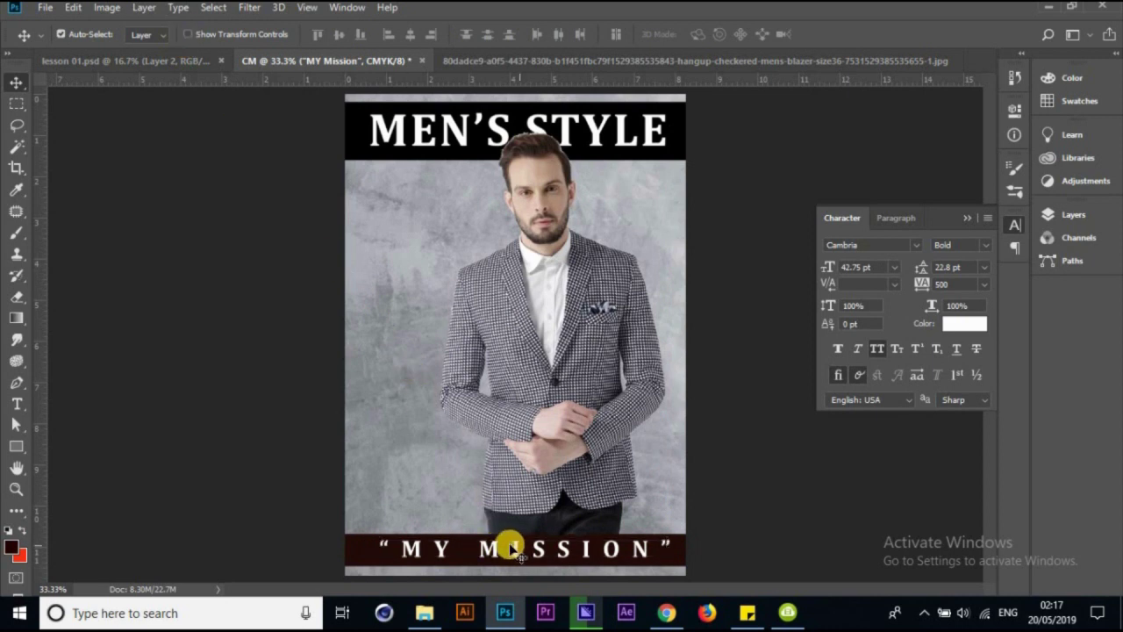
drag(516, 549, 513, 551)
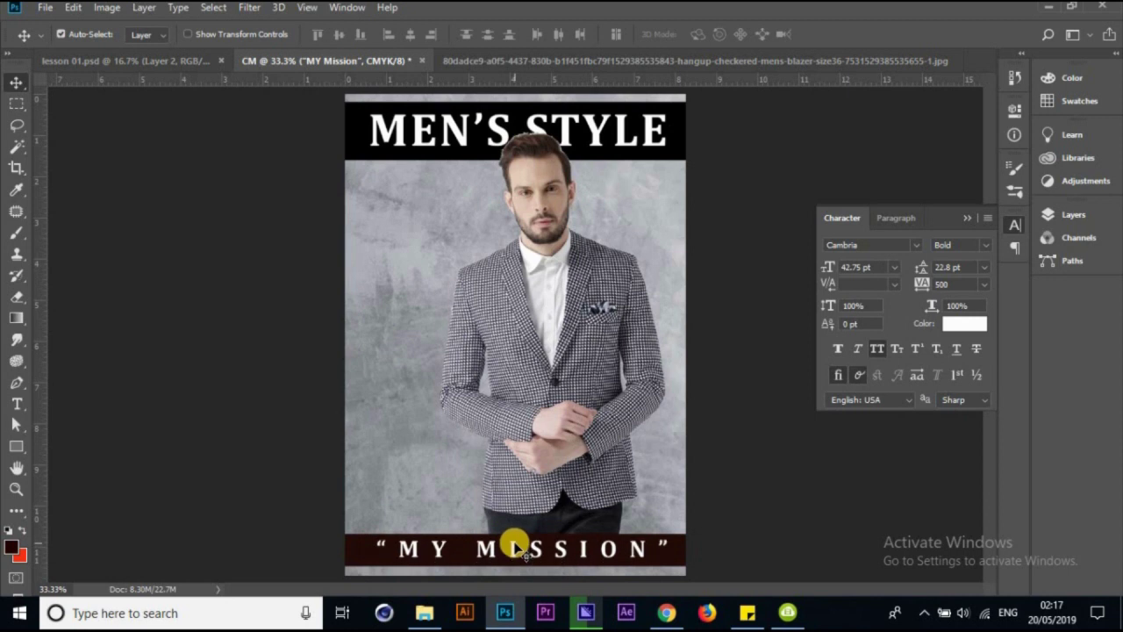
drag(513, 551, 527, 543)
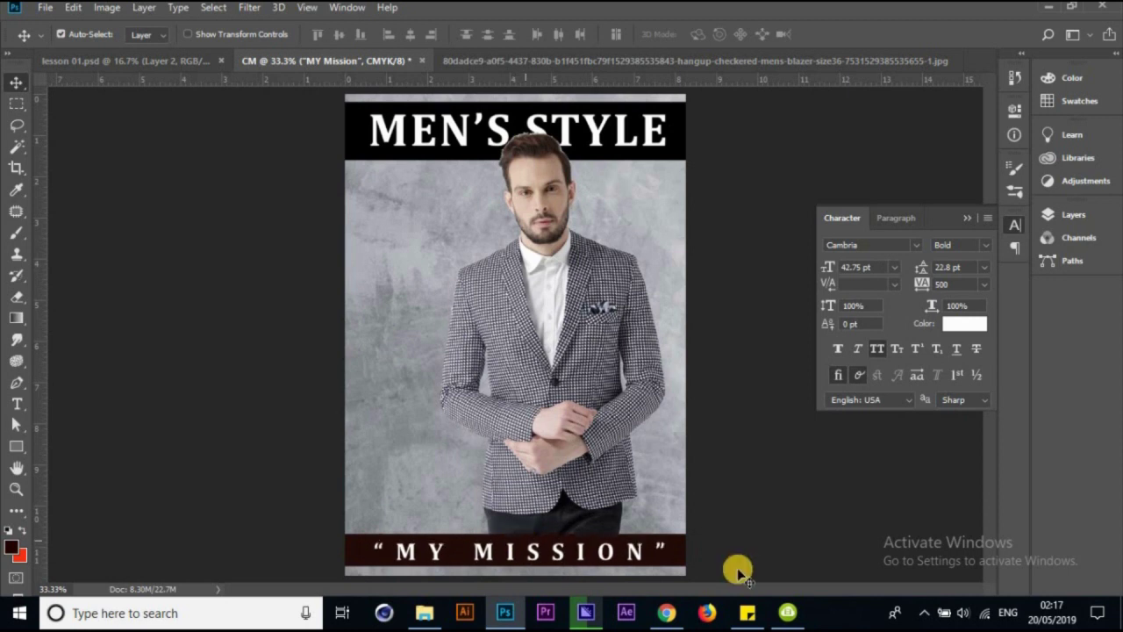
On the lesson 01 cover, adjust the heading and switch input language to English (United Kingdom)
click(145, 61)
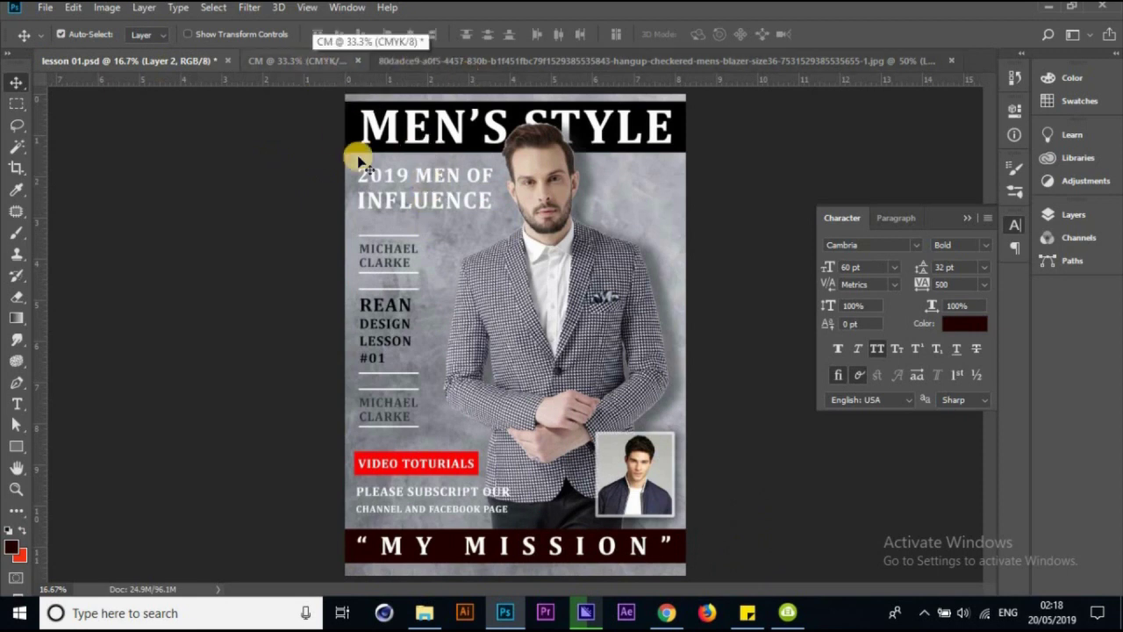
drag(433, 176, 444, 174)
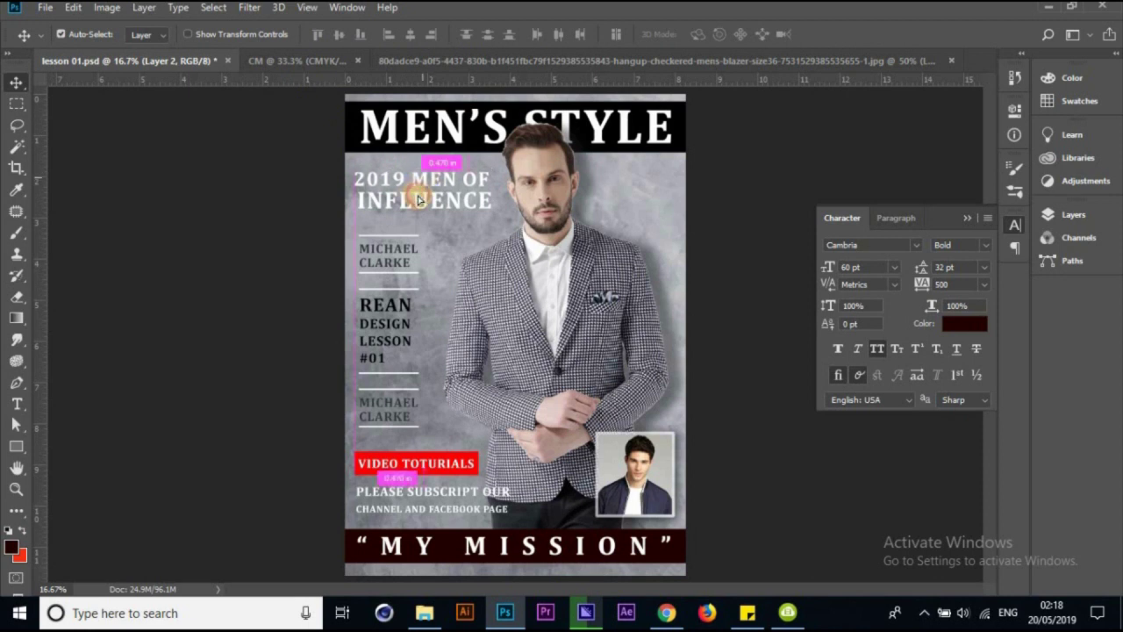
click(434, 191)
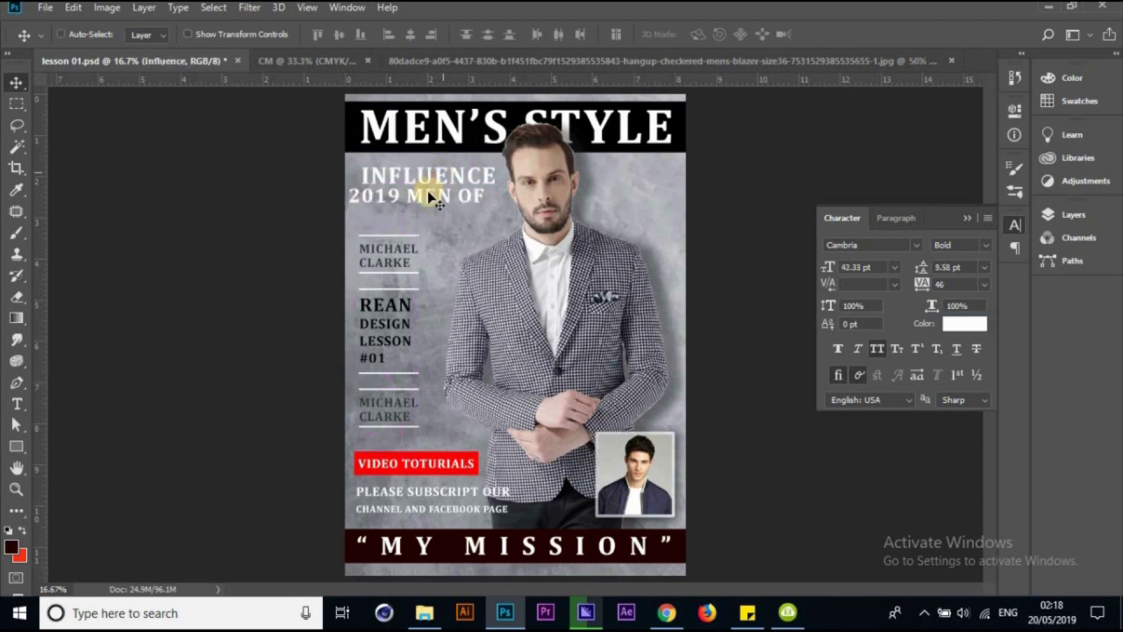
click(234, 255)
click(1004, 614)
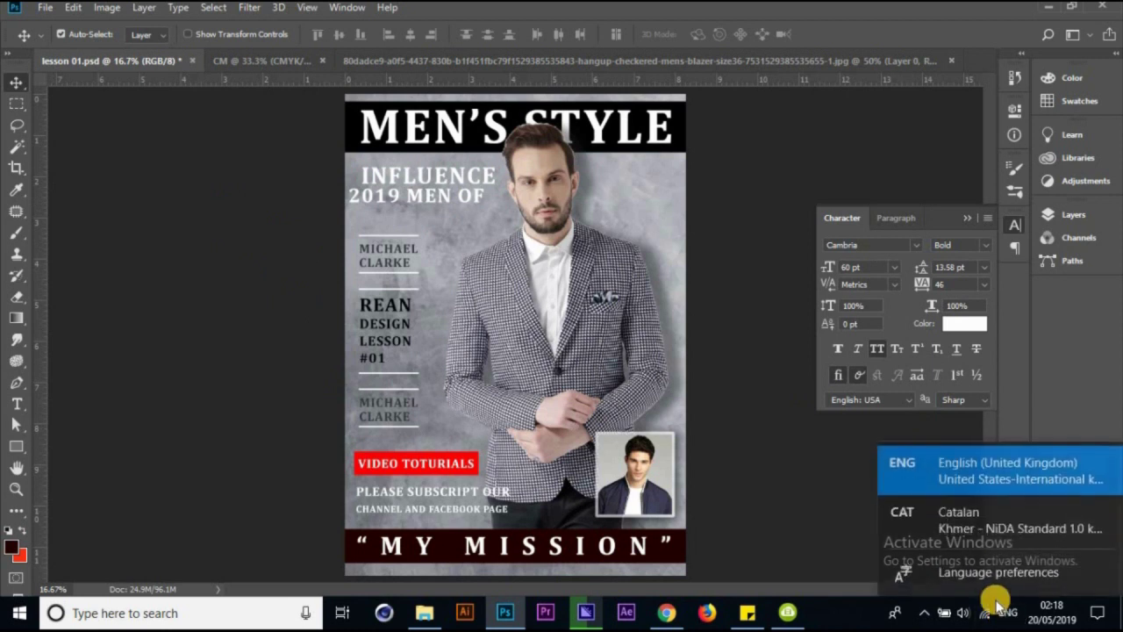
click(972, 465)
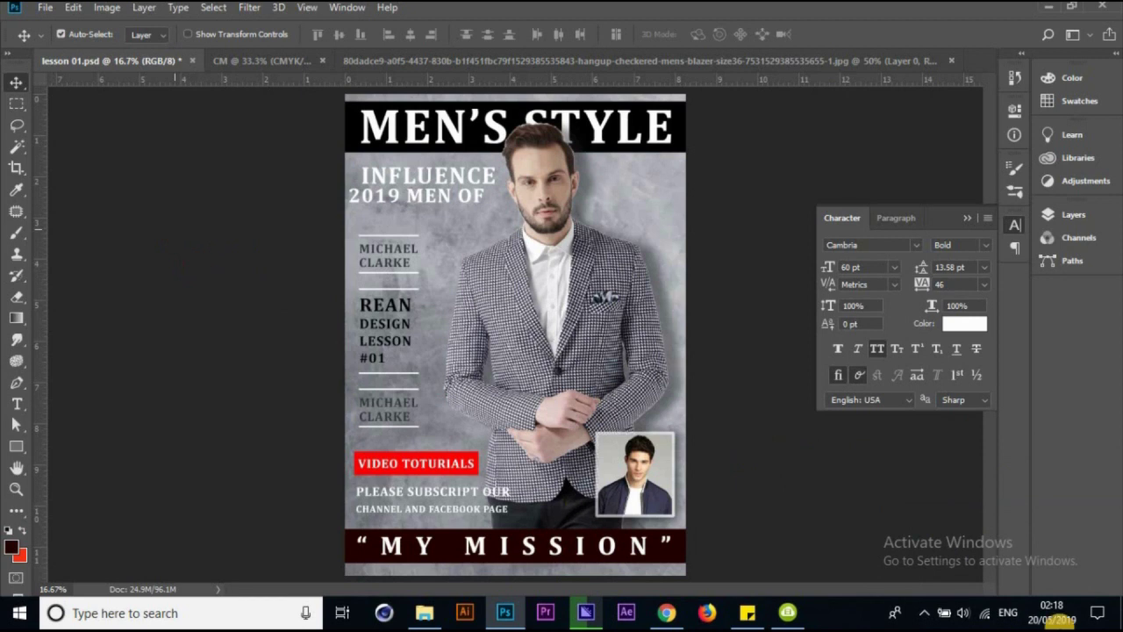
Undo the recent edits to restore the two-line heading, then copy the heading layers
key(ctrl)
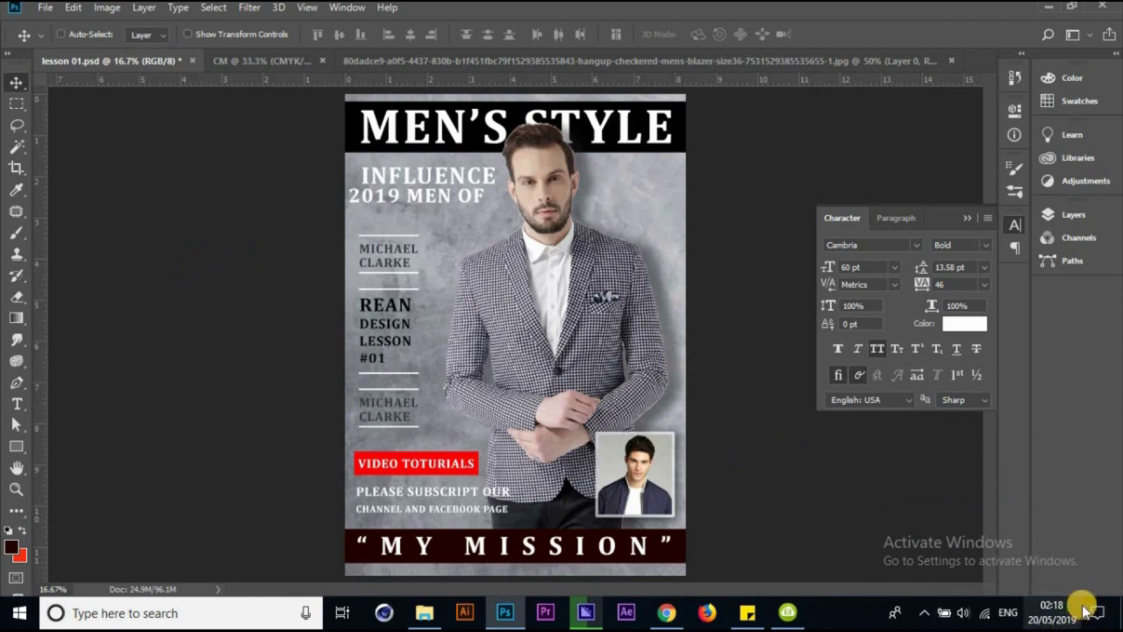
key(ctrl+z)
key(ctrl+z)
key(ctrl+z)
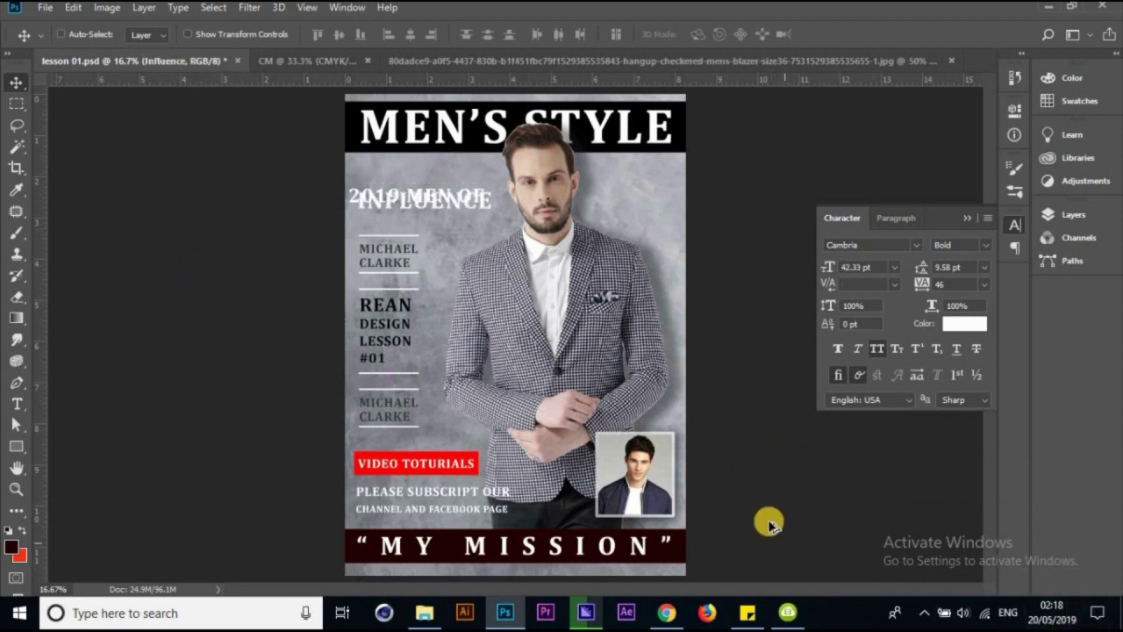
key(ctrl+z)
key(ctrl+z)
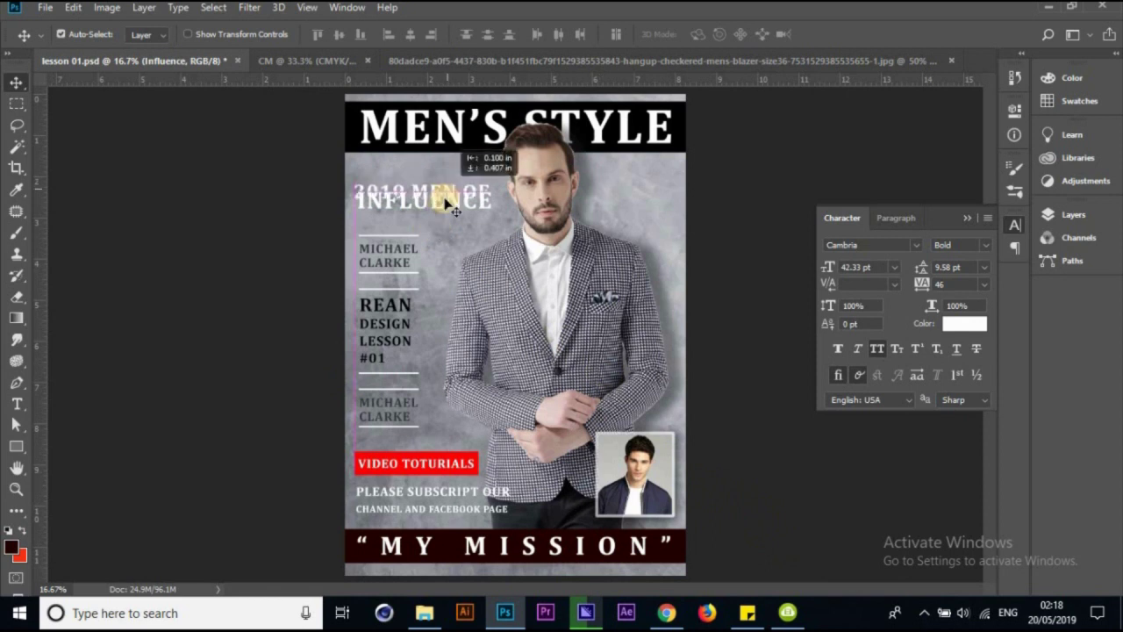
key(ctrl+z)
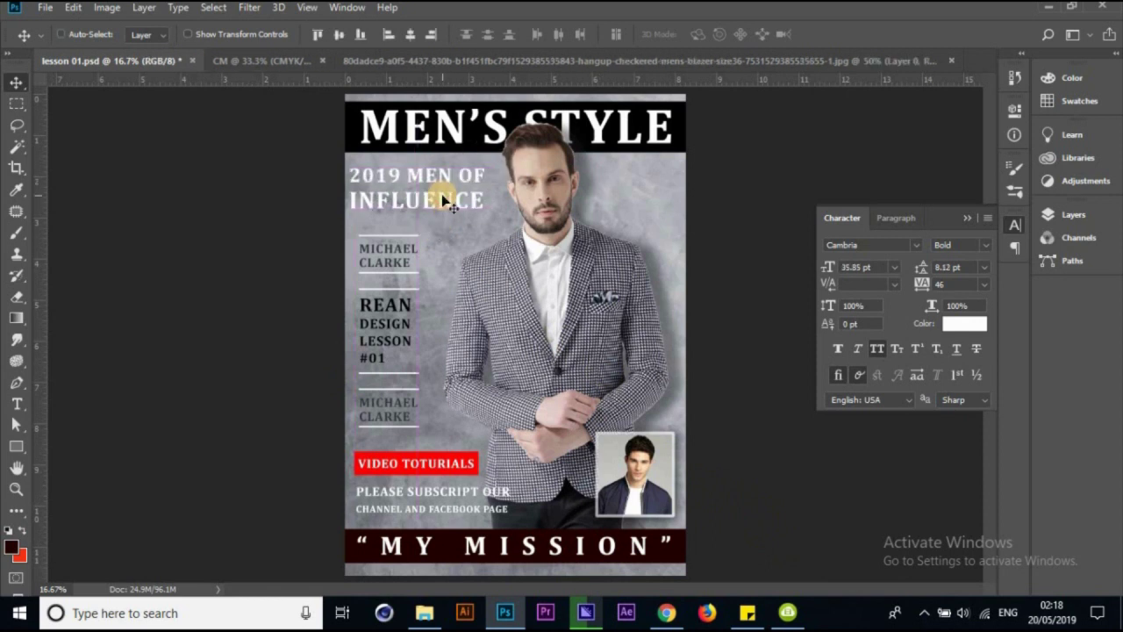
drag(453, 200, 445, 221)
key(ctrl+z)
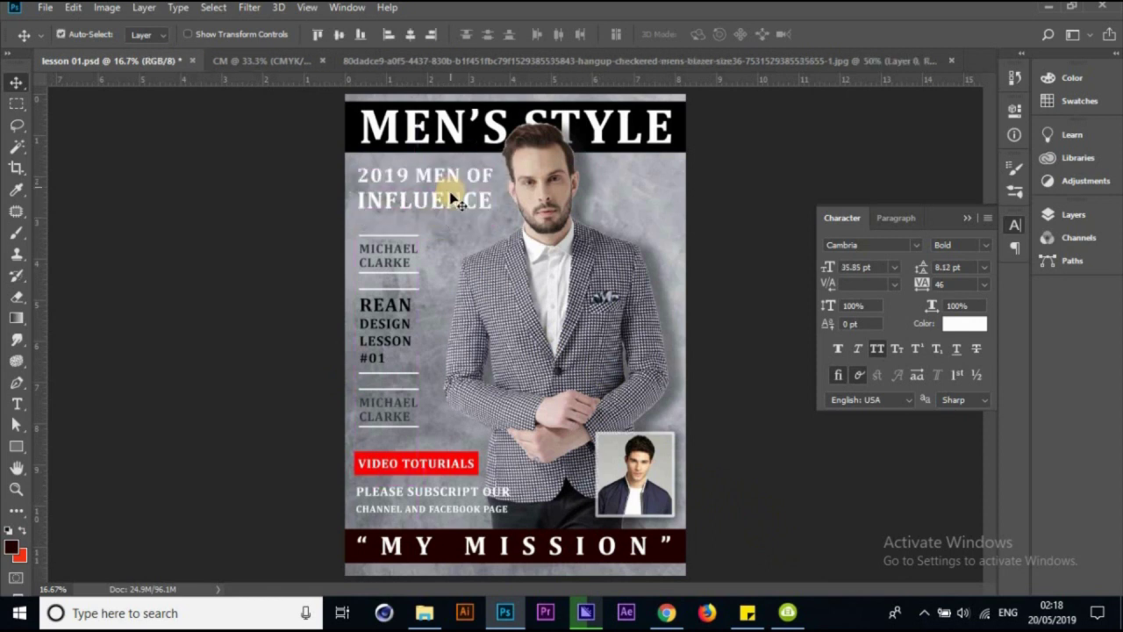
drag(455, 202, 449, 212)
key(ctrl+z)
key(ctrl+c)
key(ctrl+v)
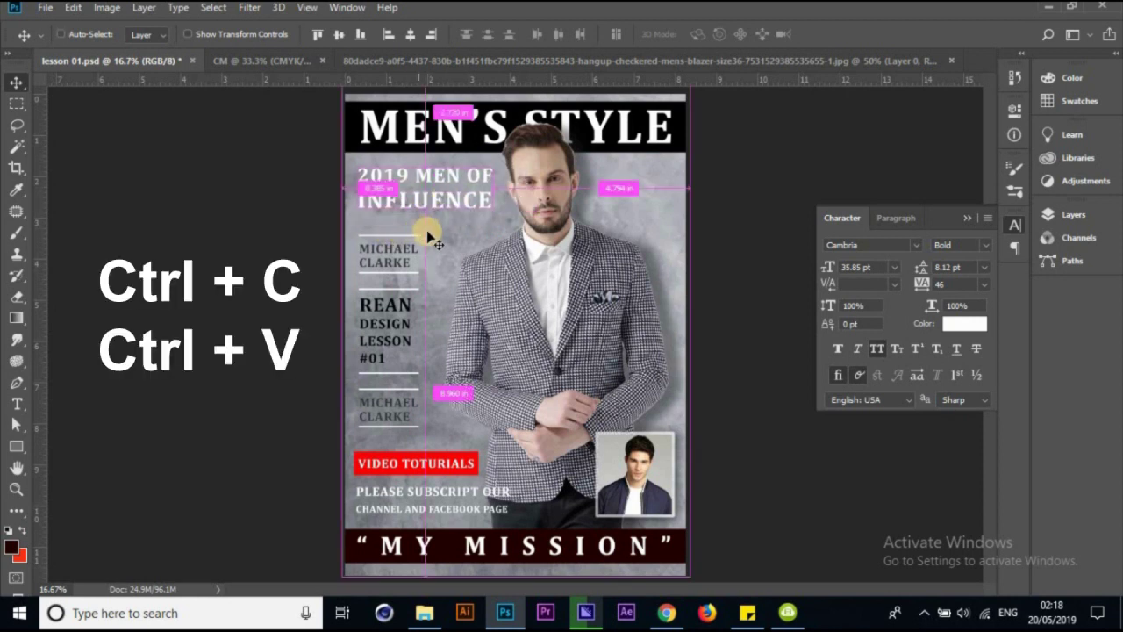
Paste the heading into the CM cover, shrink it to about 45% and align it near the top
click(312, 65)
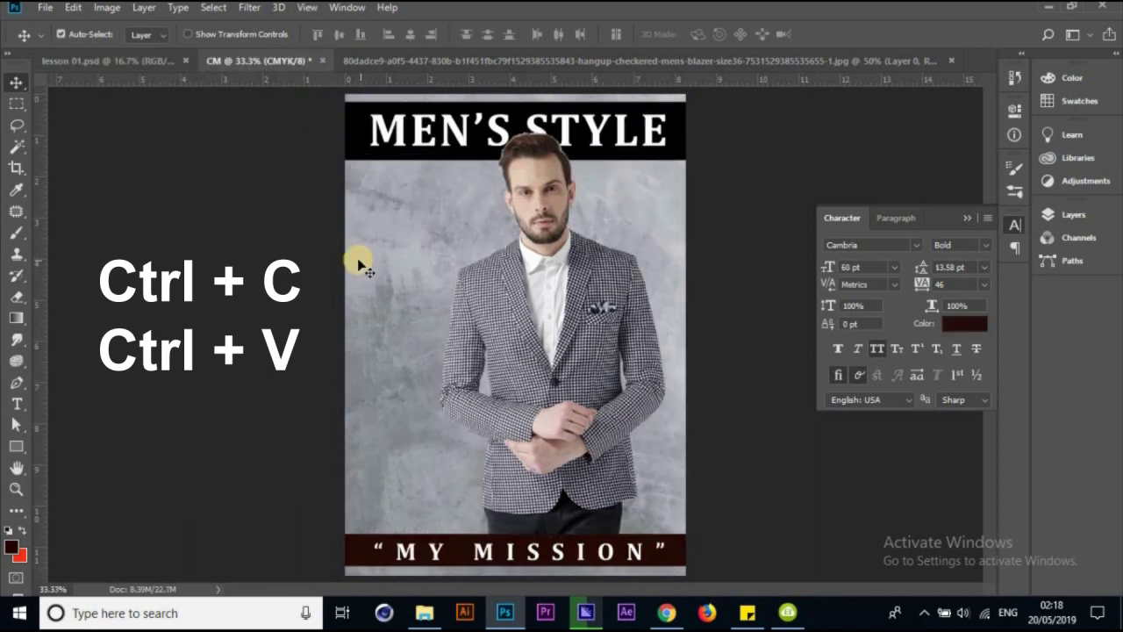
key(ctrl+v)
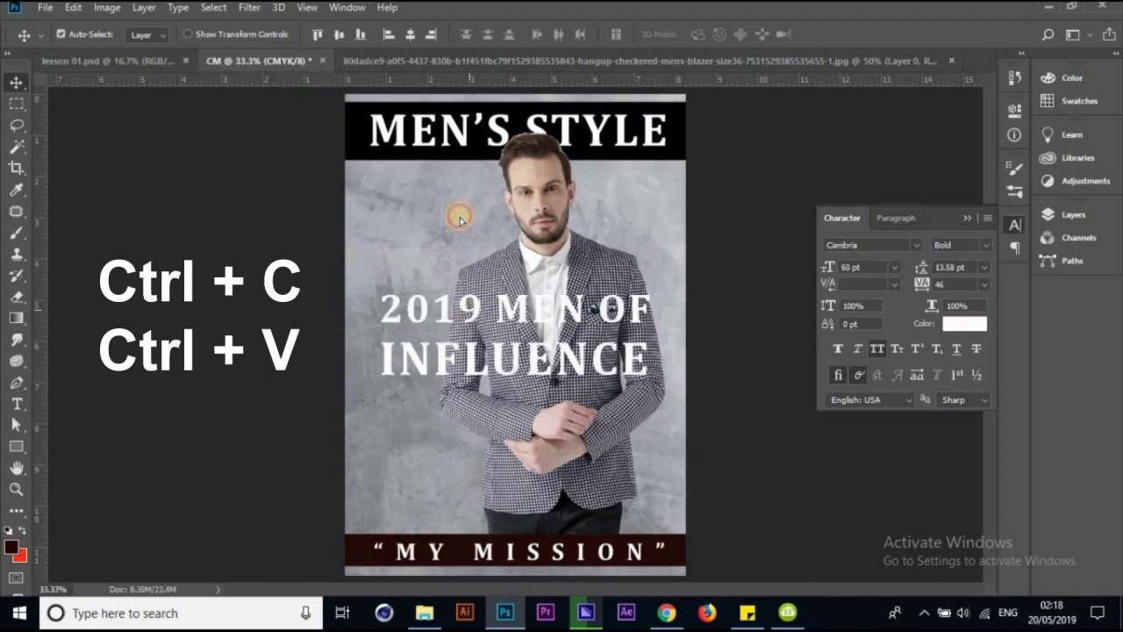
drag(465, 333, 451, 219)
key(ctrl+t)
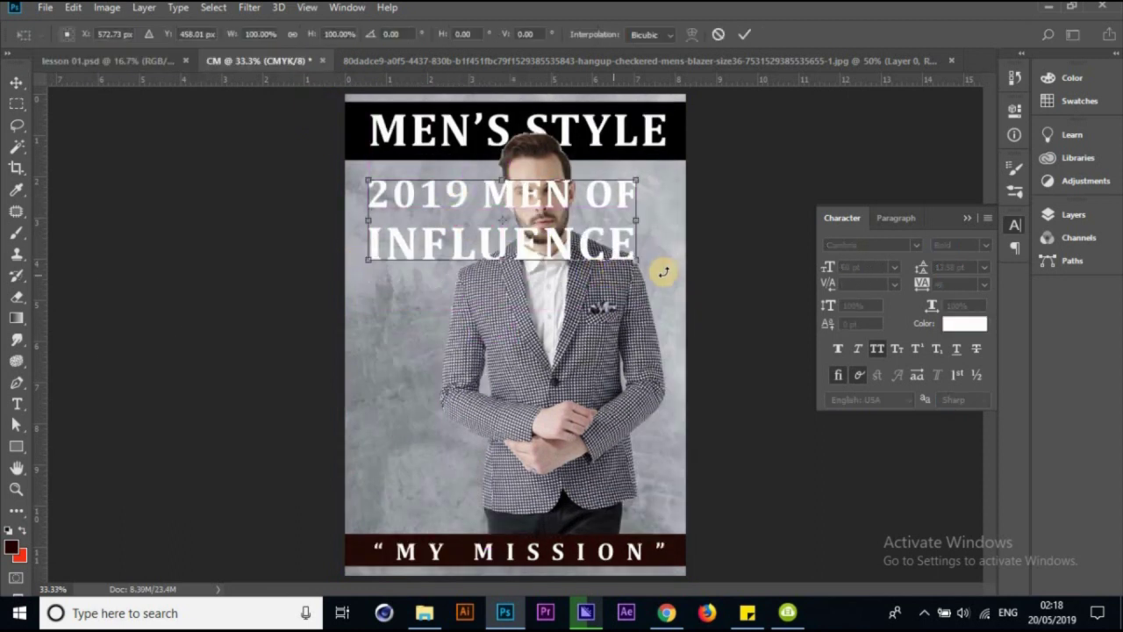
drag(632, 259, 479, 264)
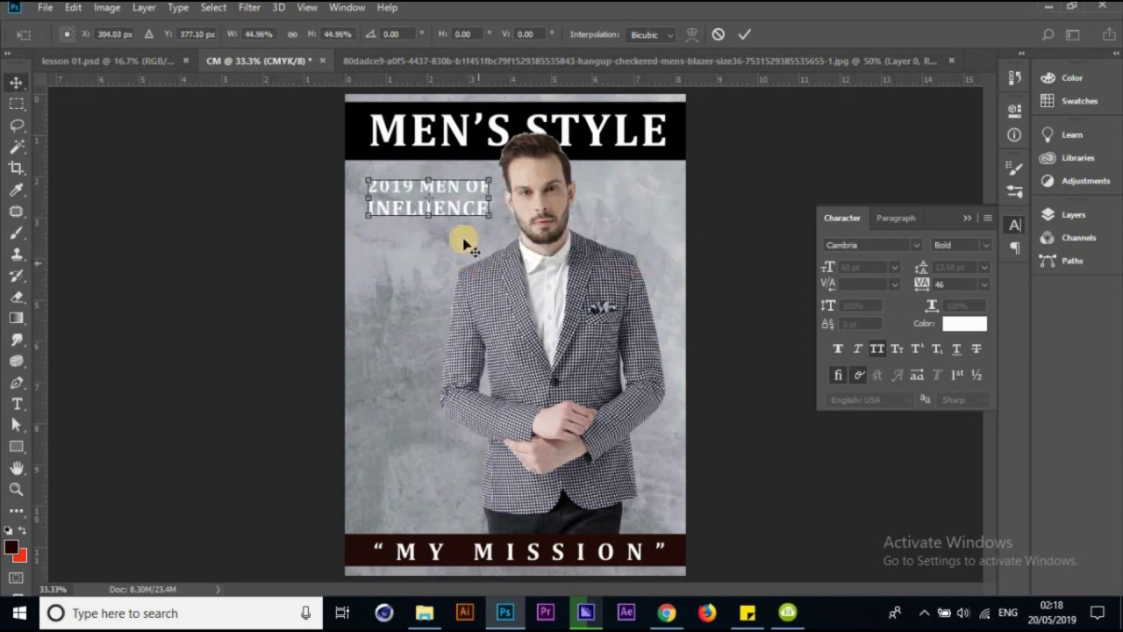
key(Return)
click(430, 189)
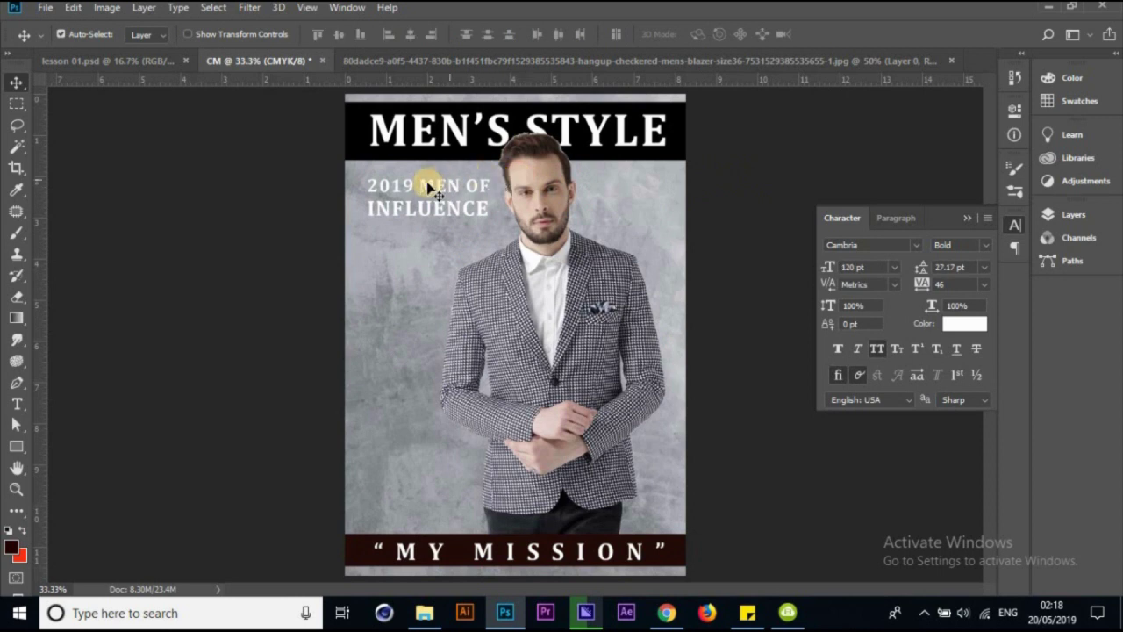
drag(427, 193, 419, 208)
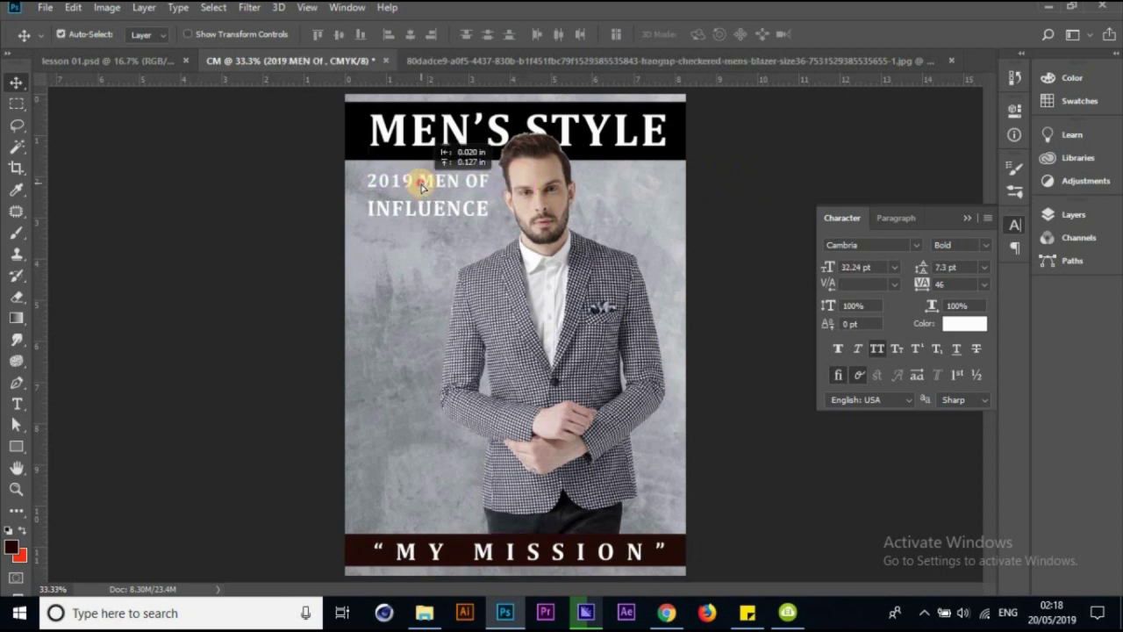
Move the 2019 MEN Of layer above the Influence layer in the layers list
click(419, 209)
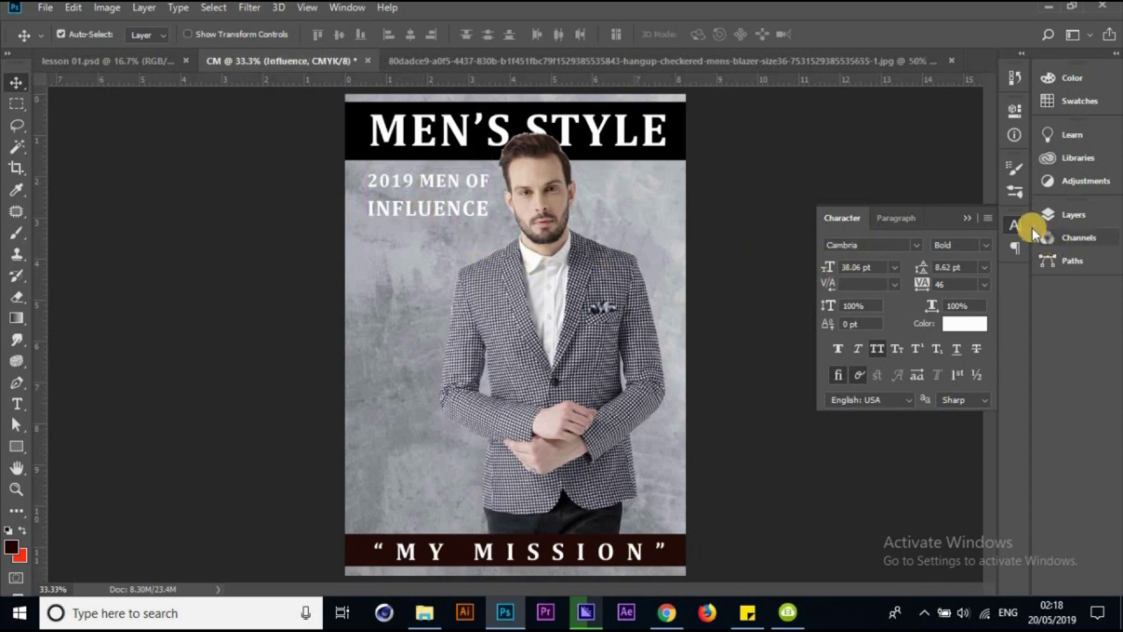
click(1064, 215)
drag(464, 182, 457, 193)
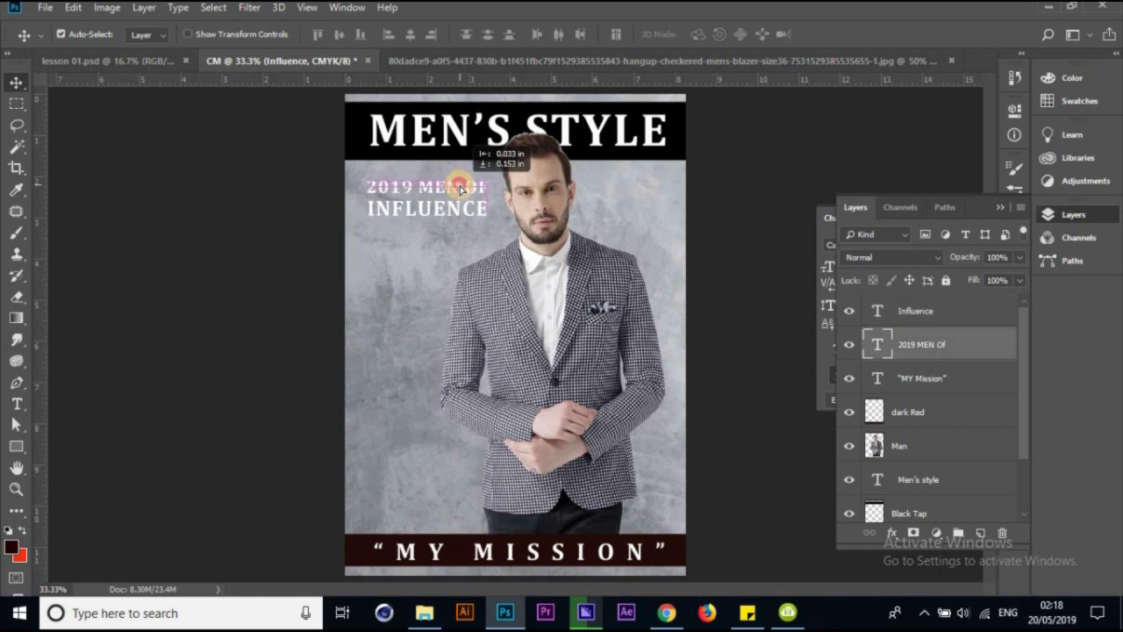
key(ctrl+z)
key(ctrl+z)
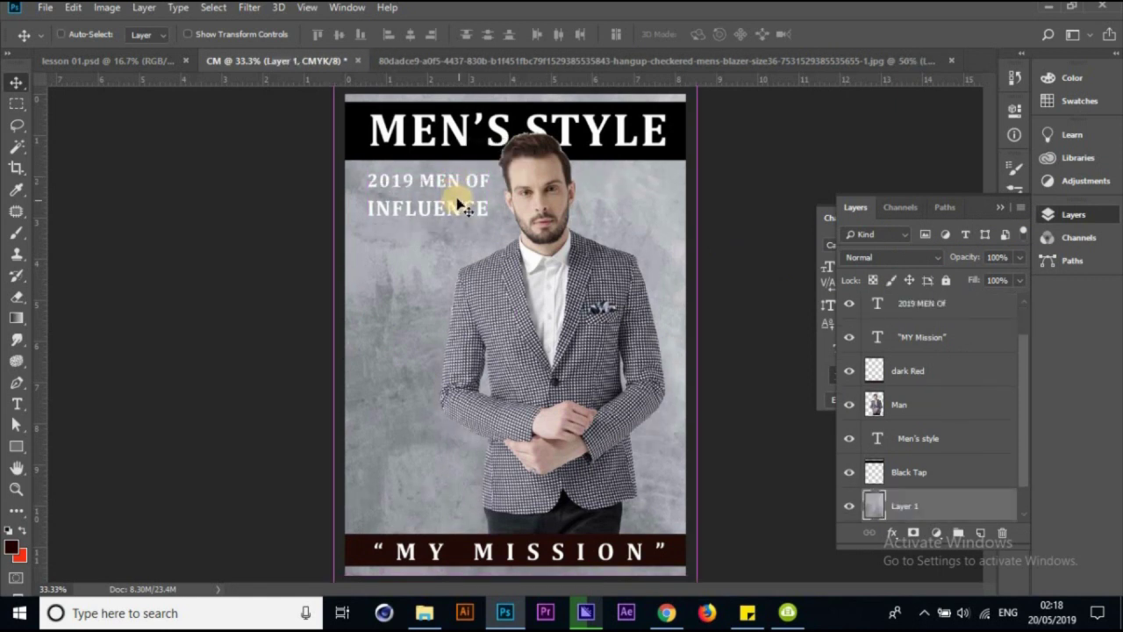
ctrl+click(453, 184)
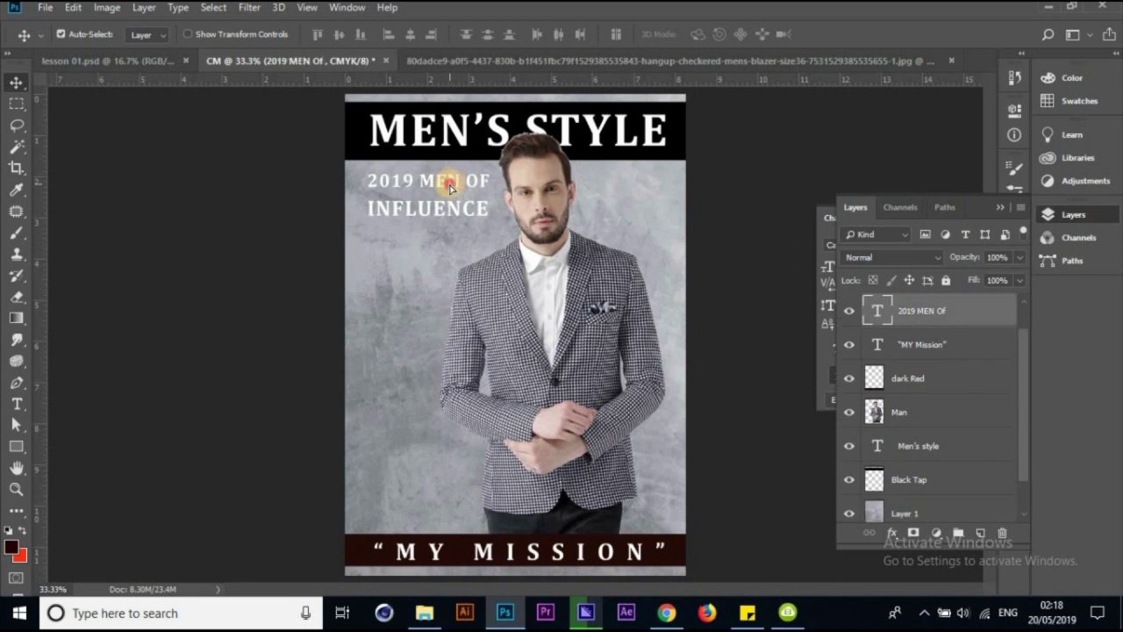
click(430, 212)
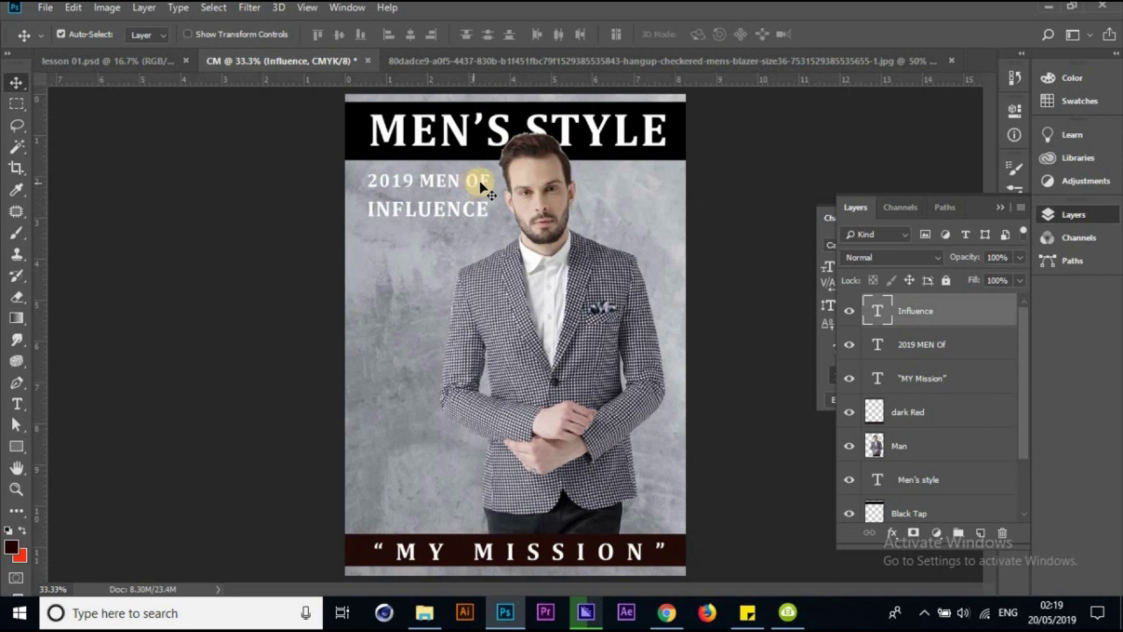
click(480, 186)
drag(937, 343, 933, 309)
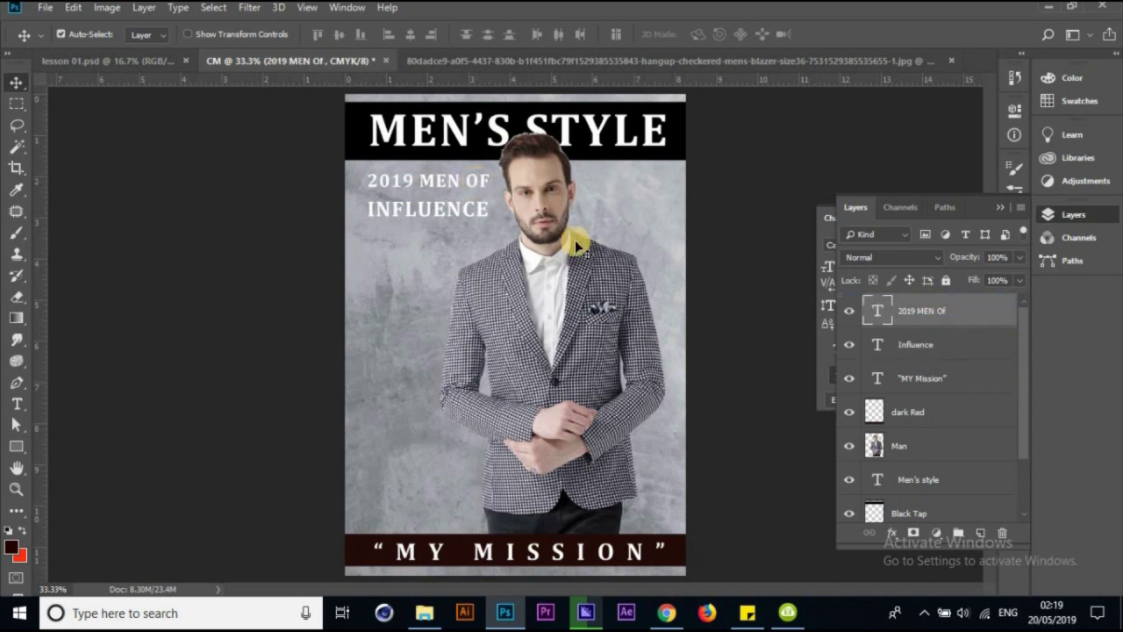
Select both the 2019 MEN Of and Influence heading layers together
click(455, 214)
shift+click(449, 187)
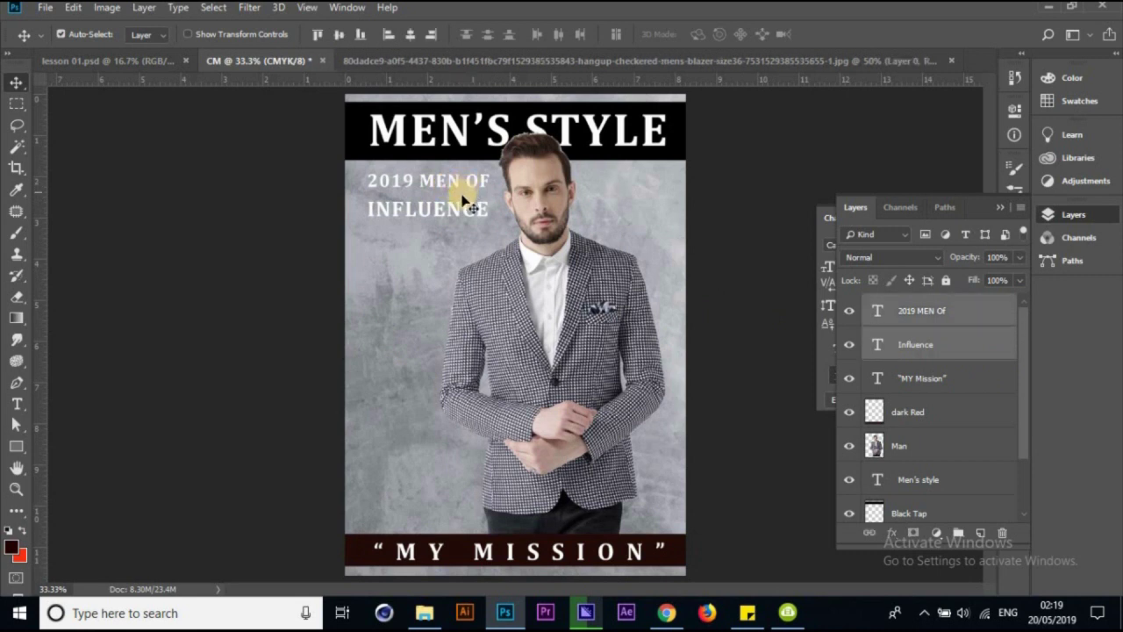
key(Left)
key(Left)
key(Left)
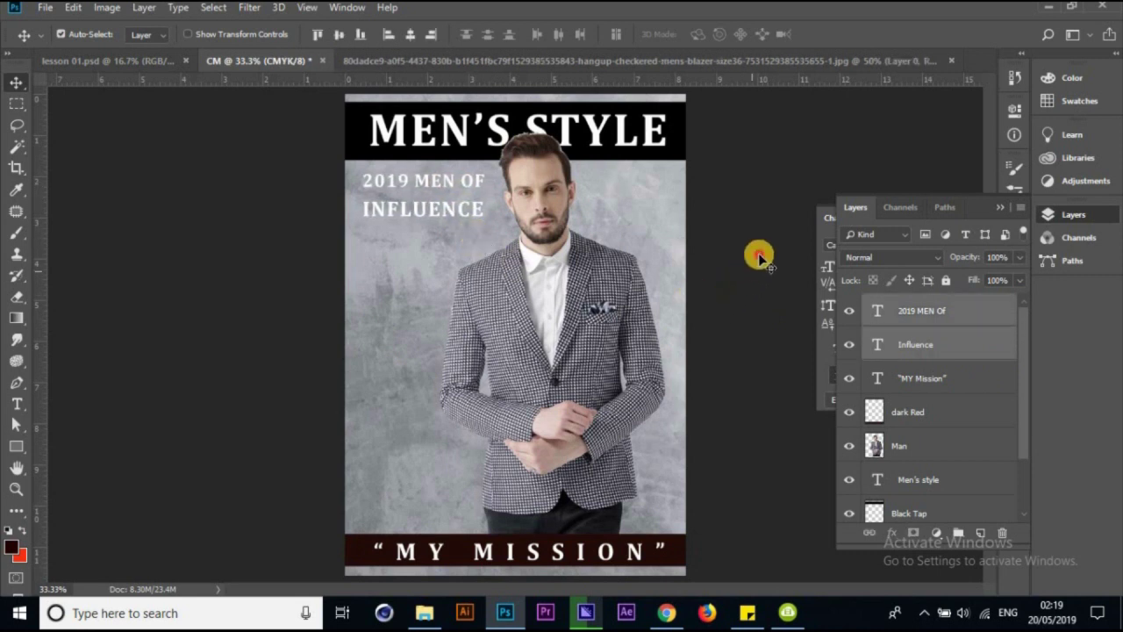
click(405, 226)
click(405, 214)
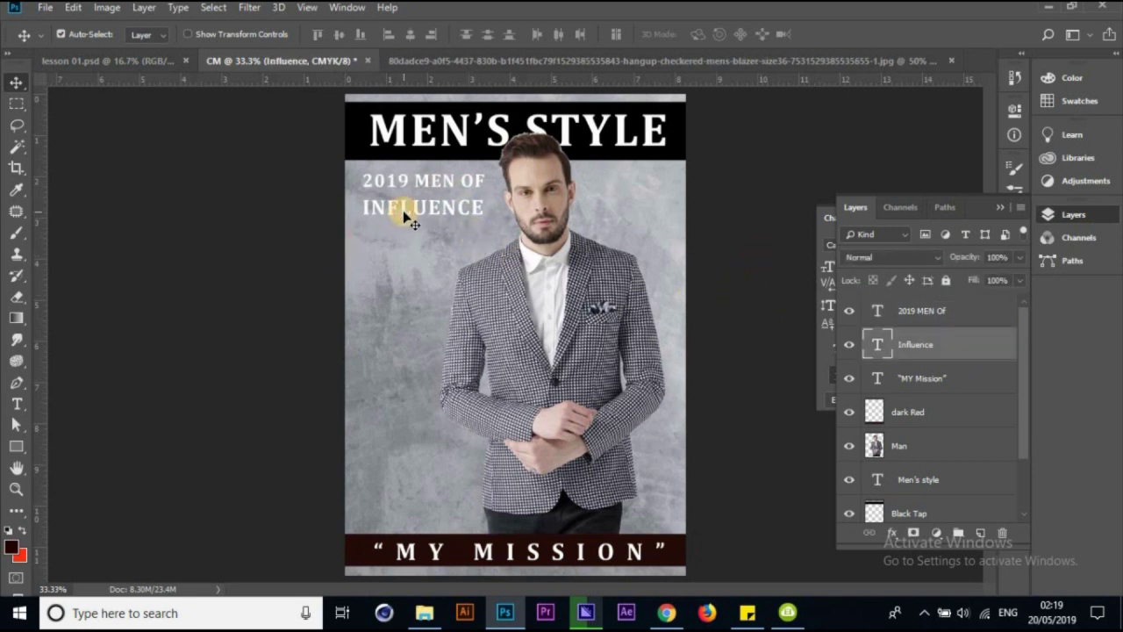
click(1013, 345)
click(956, 377)
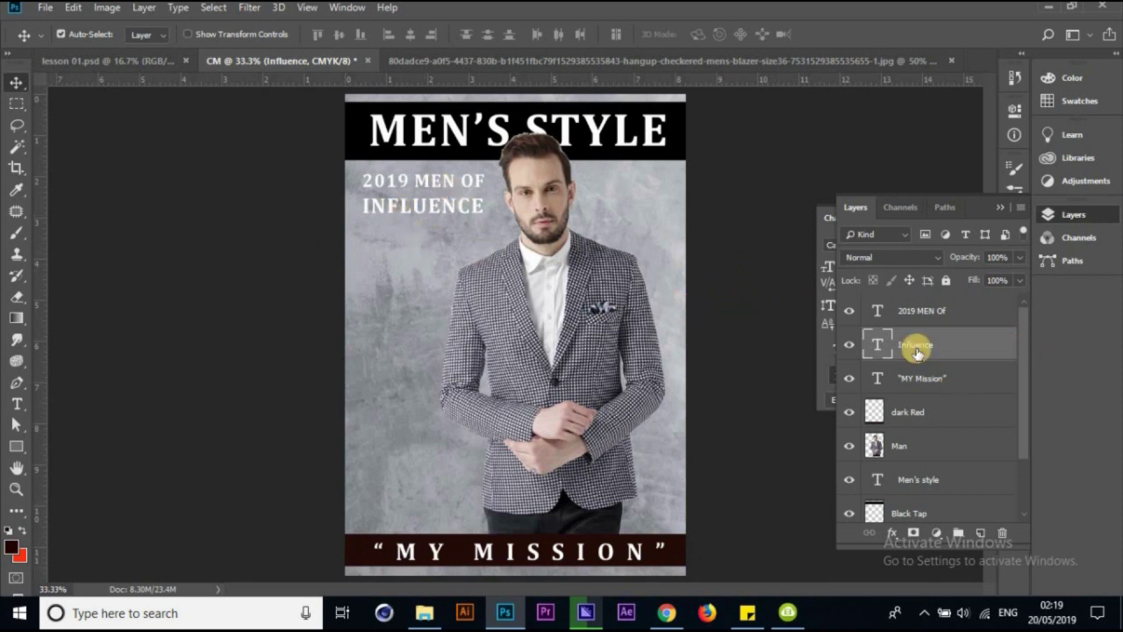
click(474, 184)
click(909, 316)
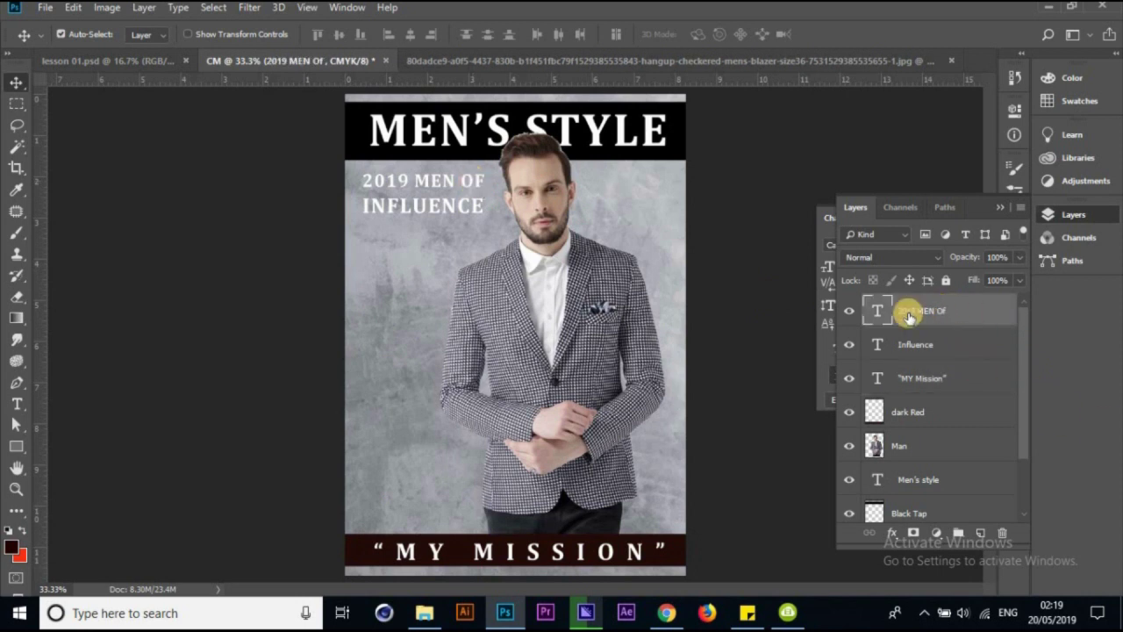
shift+click(450, 208)
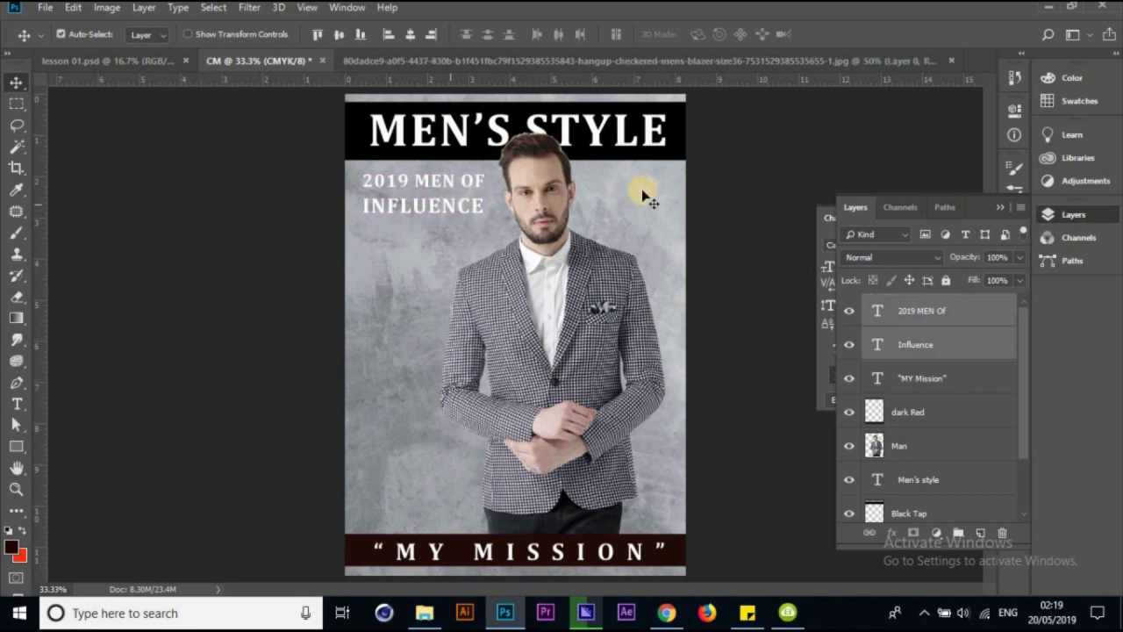
click(475, 186)
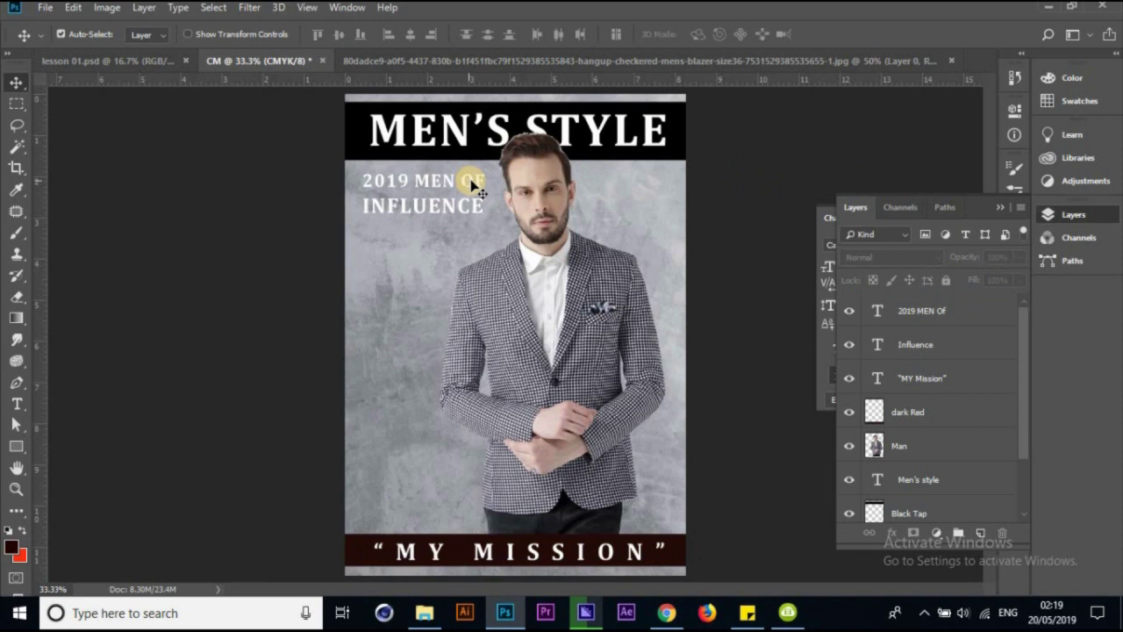
click(474, 187)
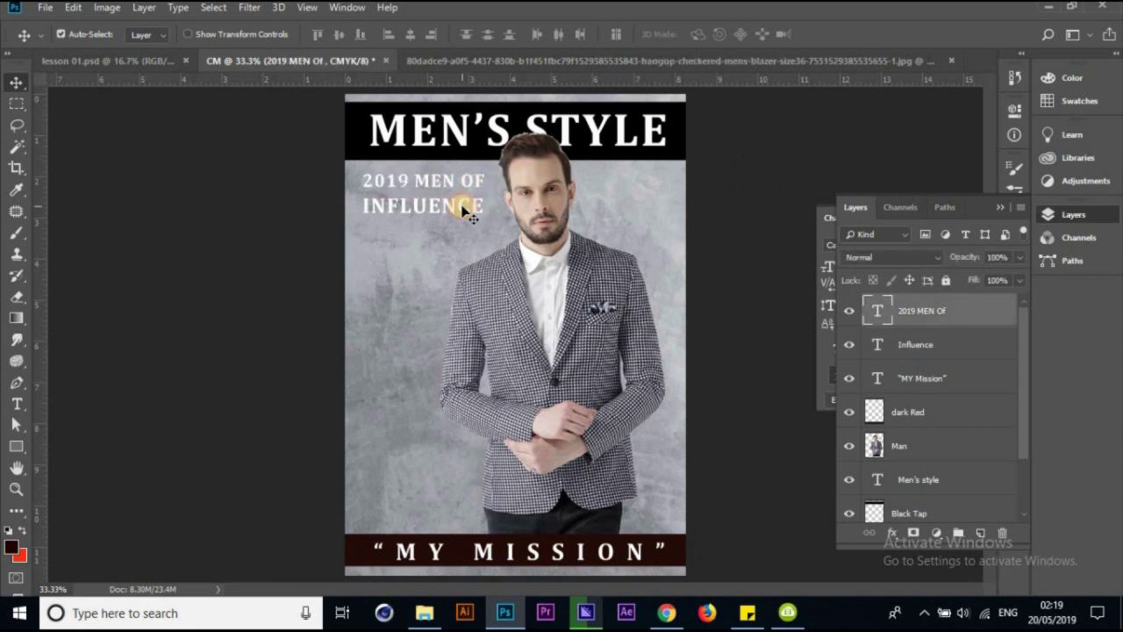
shift+click(465, 210)
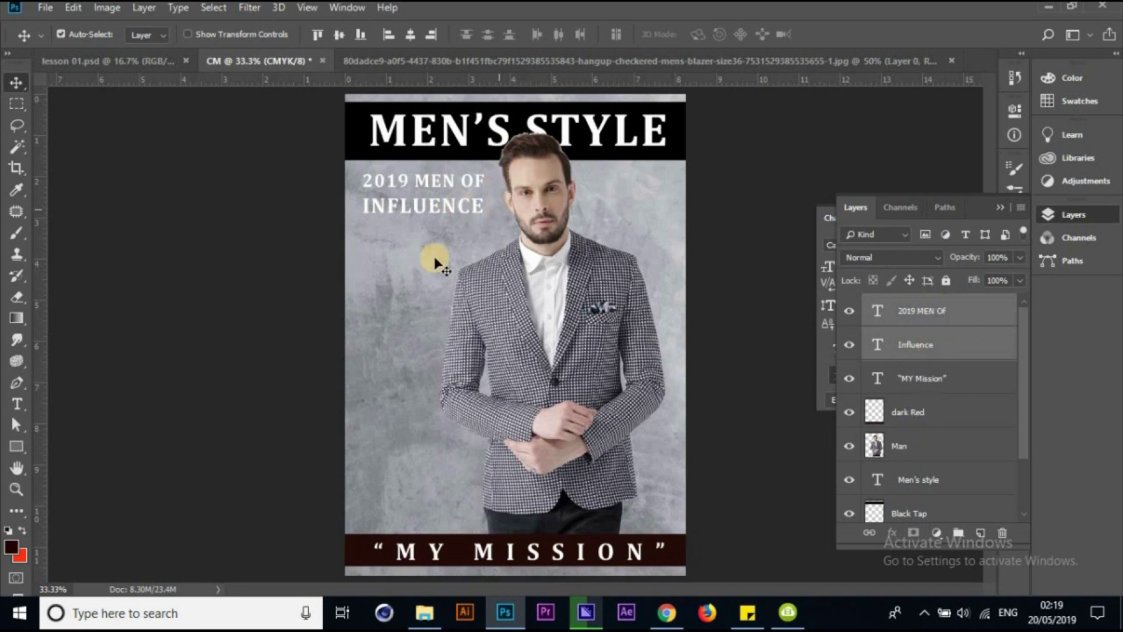
Nudge the two-line heading into place beneath MEN'S STYLE with the arrow keys
key(Down)
key(Down)
key(Right)
key(Down)
key(Right)
key(Right)
key(Down)
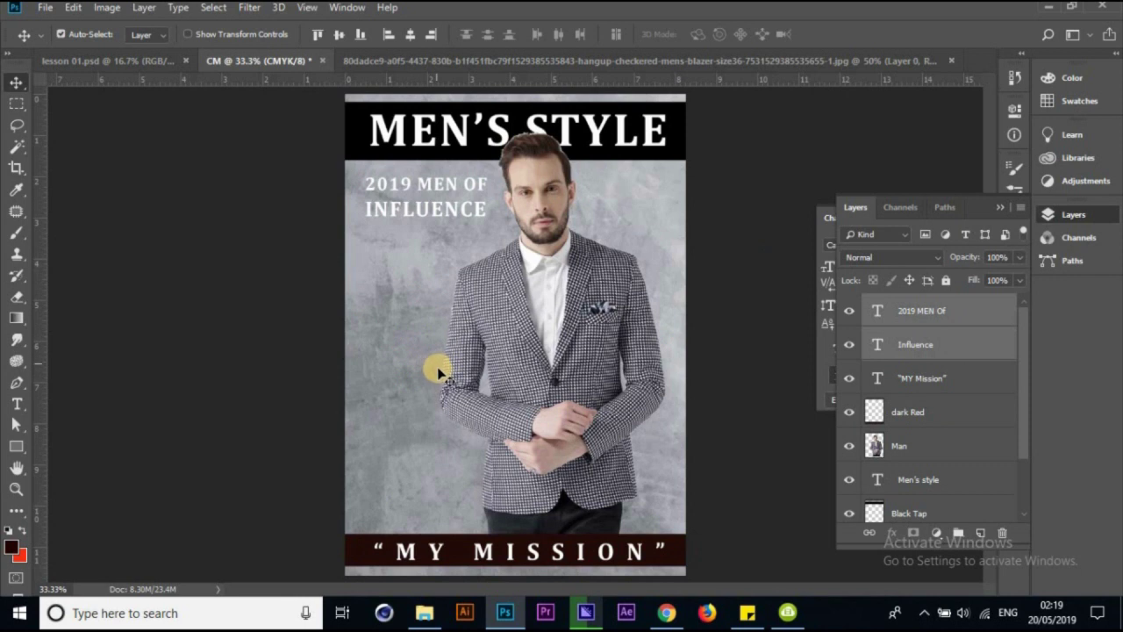
key(Up)
key(Left)
Inspect the lesson 01 cover's background, Layer 2, MY Mission and divider layers for reference
click(142, 107)
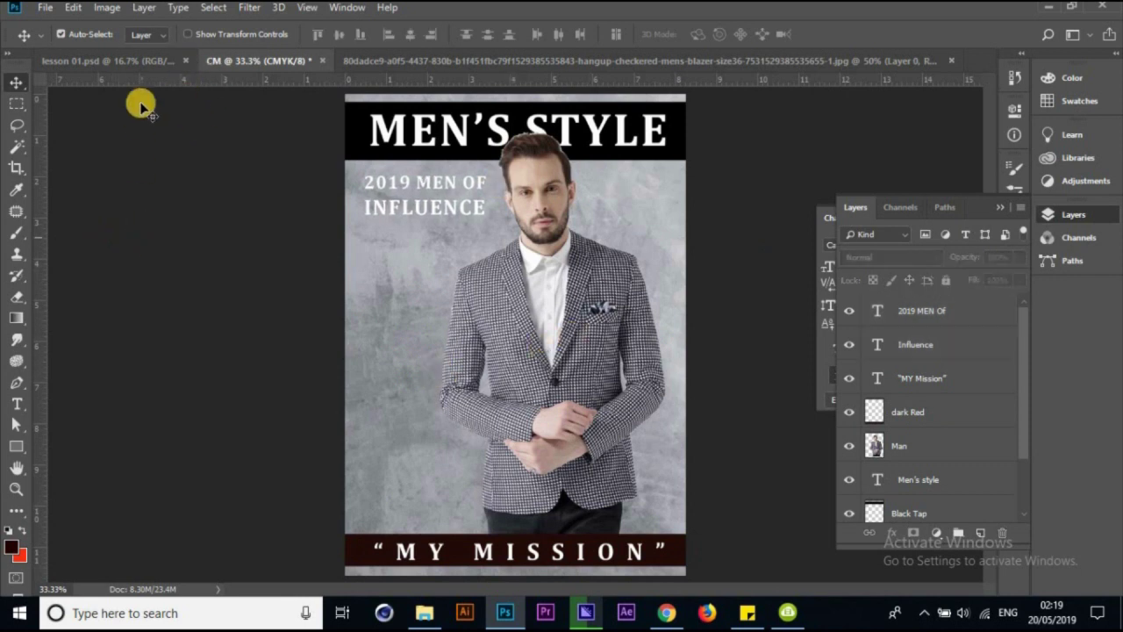
click(140, 61)
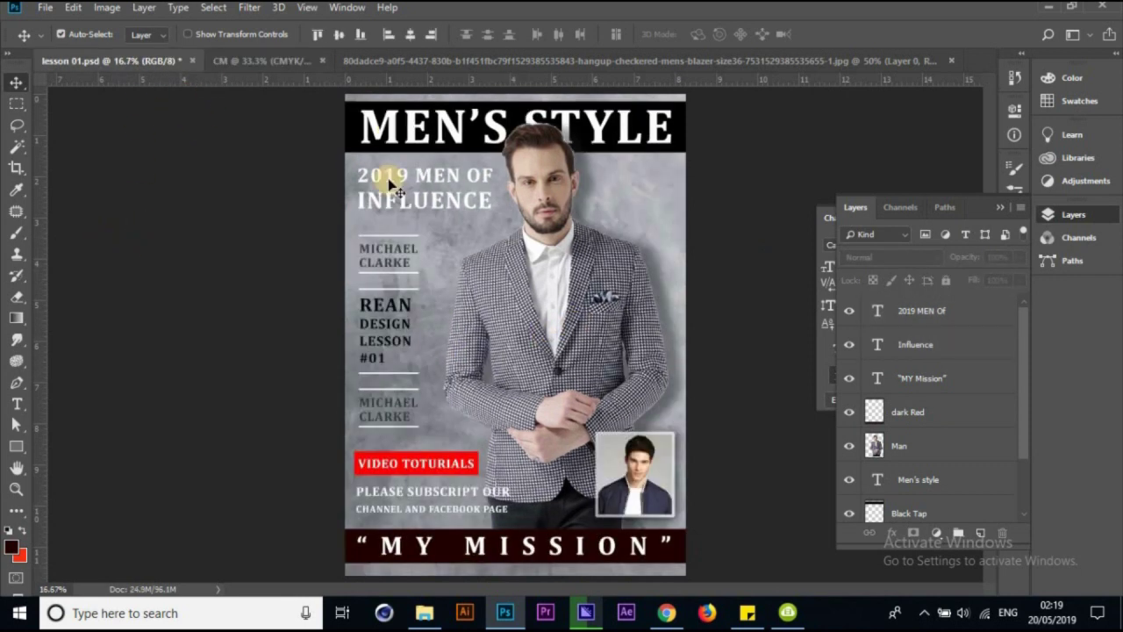
click(410, 240)
click(477, 145)
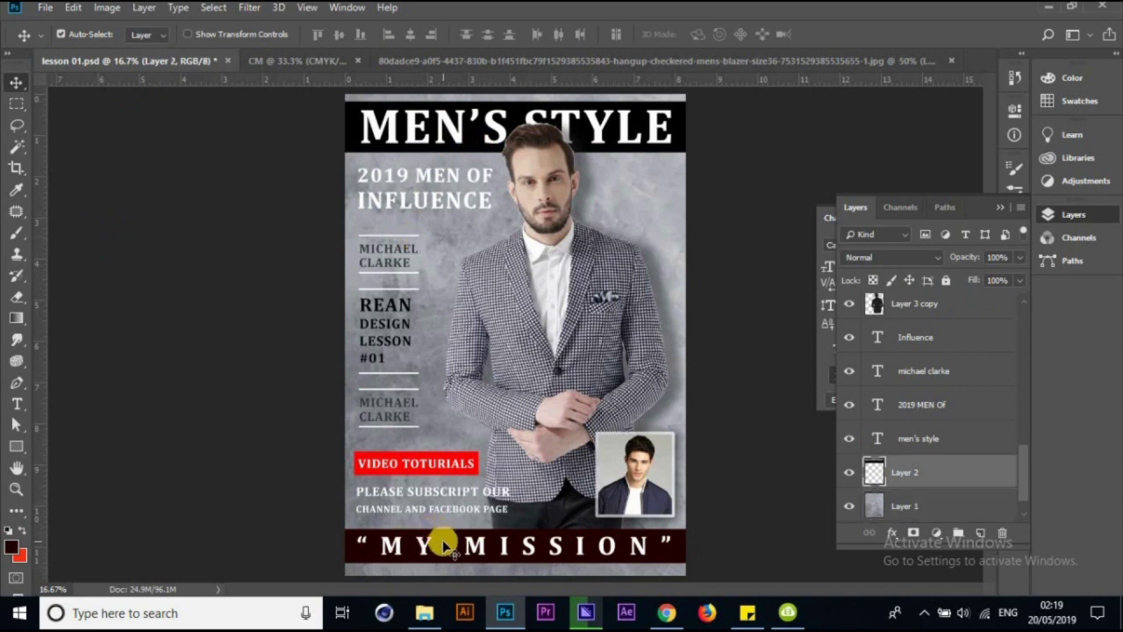
click(445, 545)
click(474, 475)
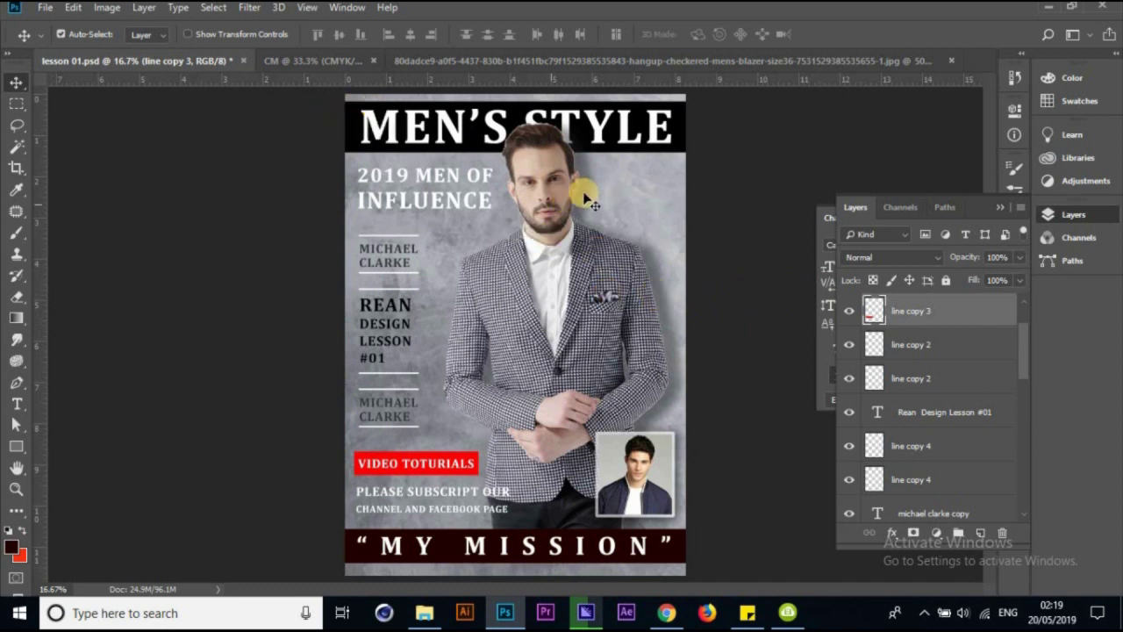
Make the Man layer active on the CM cover, above the Men's style text
click(324, 60)
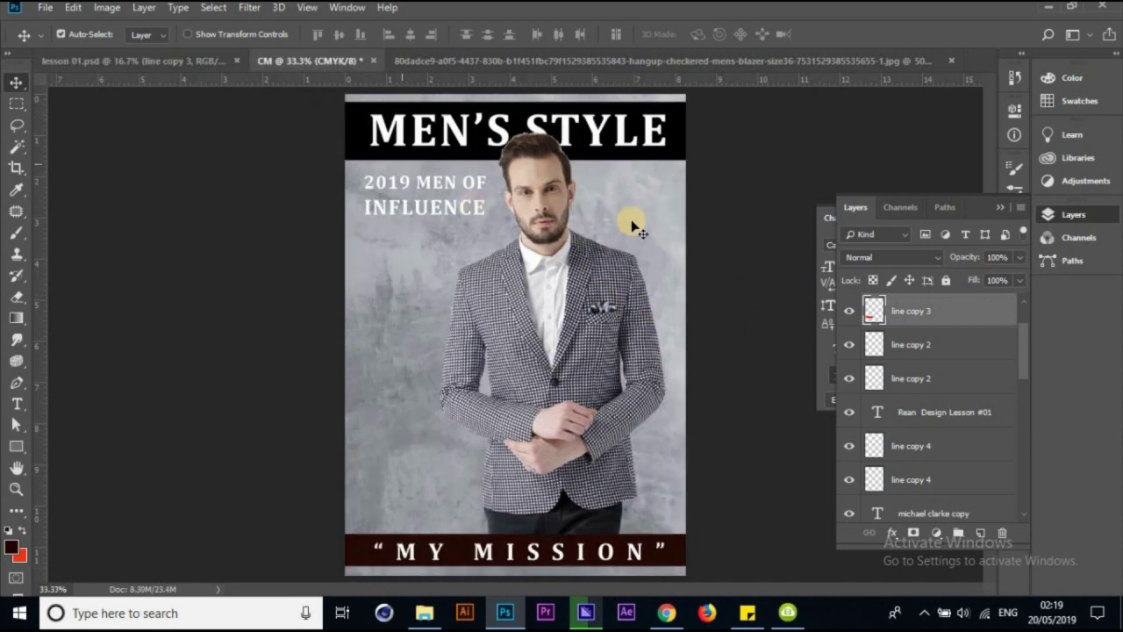
click(494, 275)
click(880, 377)
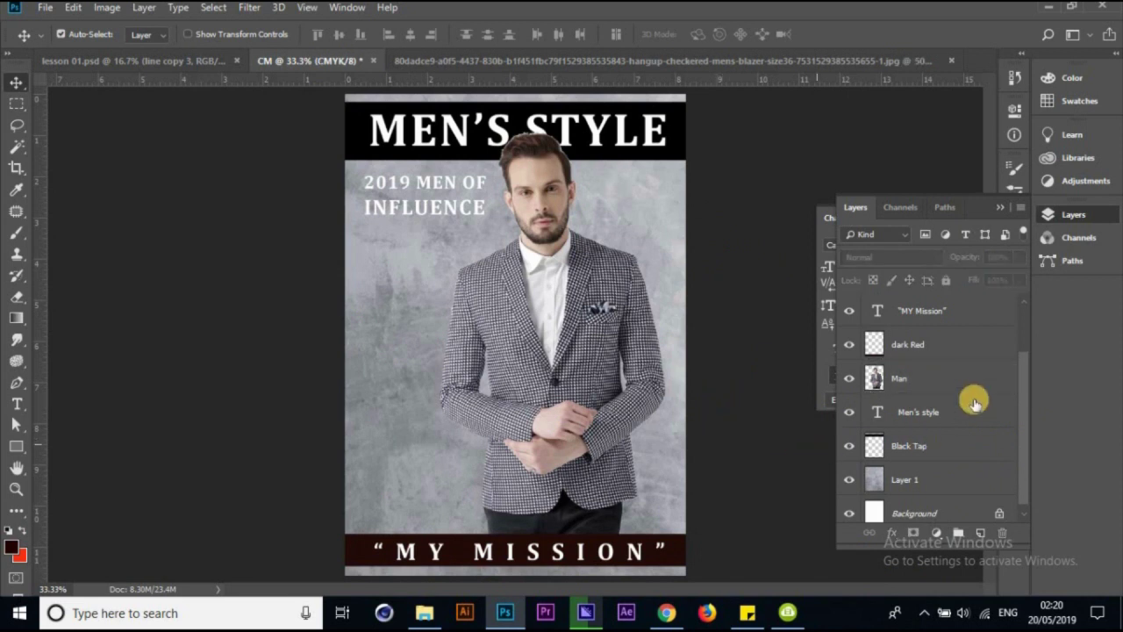
drag(965, 343, 898, 396)
click(898, 396)
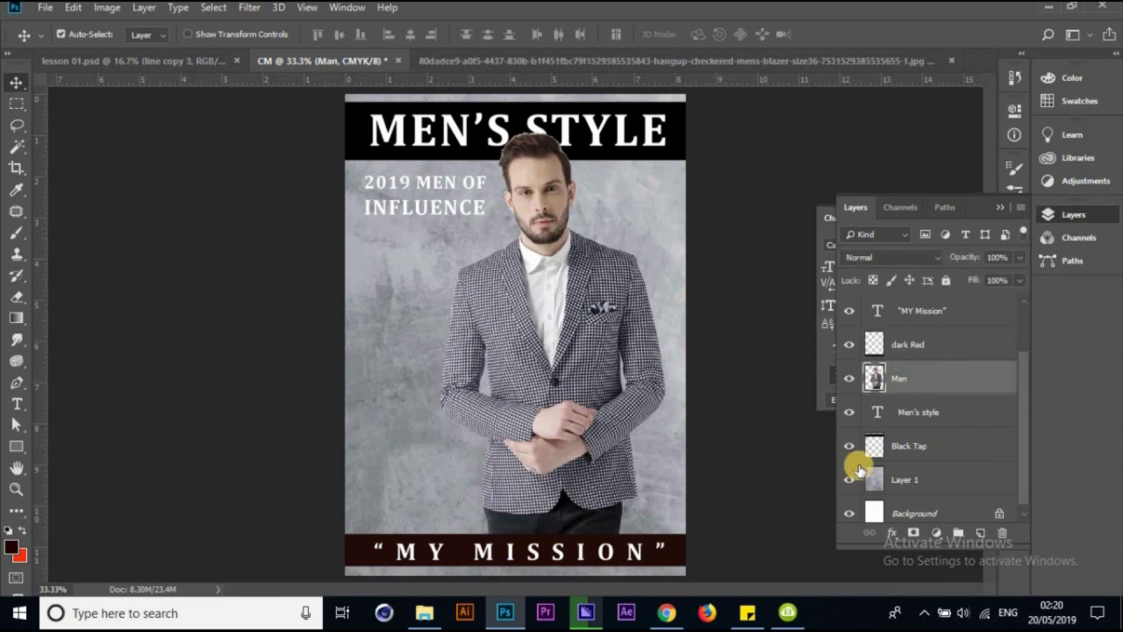
scroll(1015, 456, down, 1)
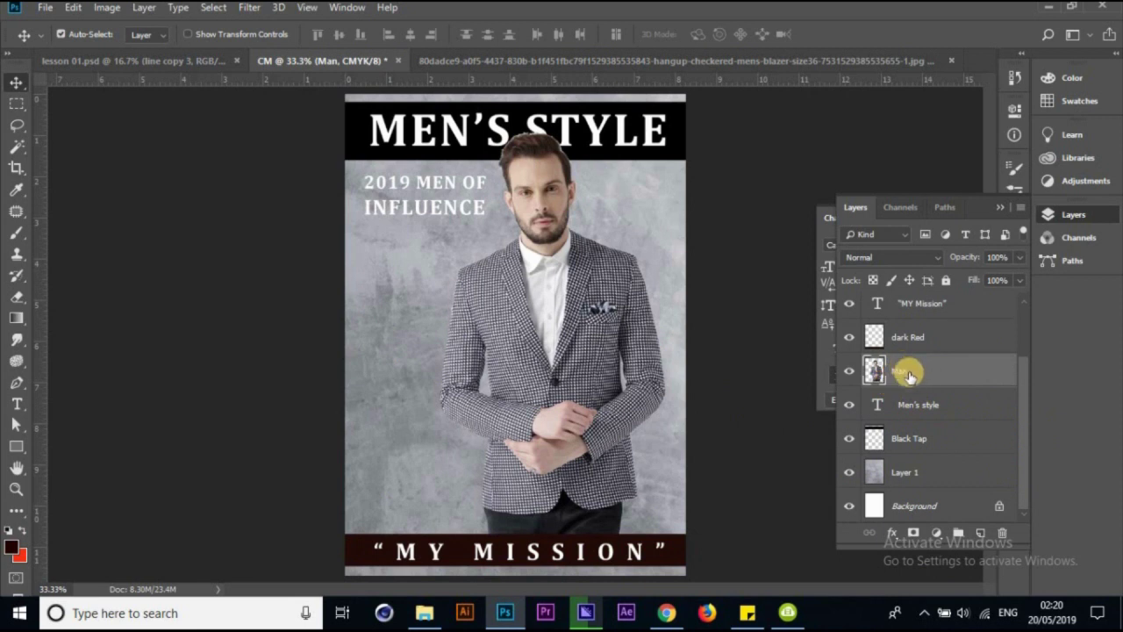
Add a Drop Shadow to the Man layer and rough in its opacity, angle and distance
click(896, 535)
click(947, 528)
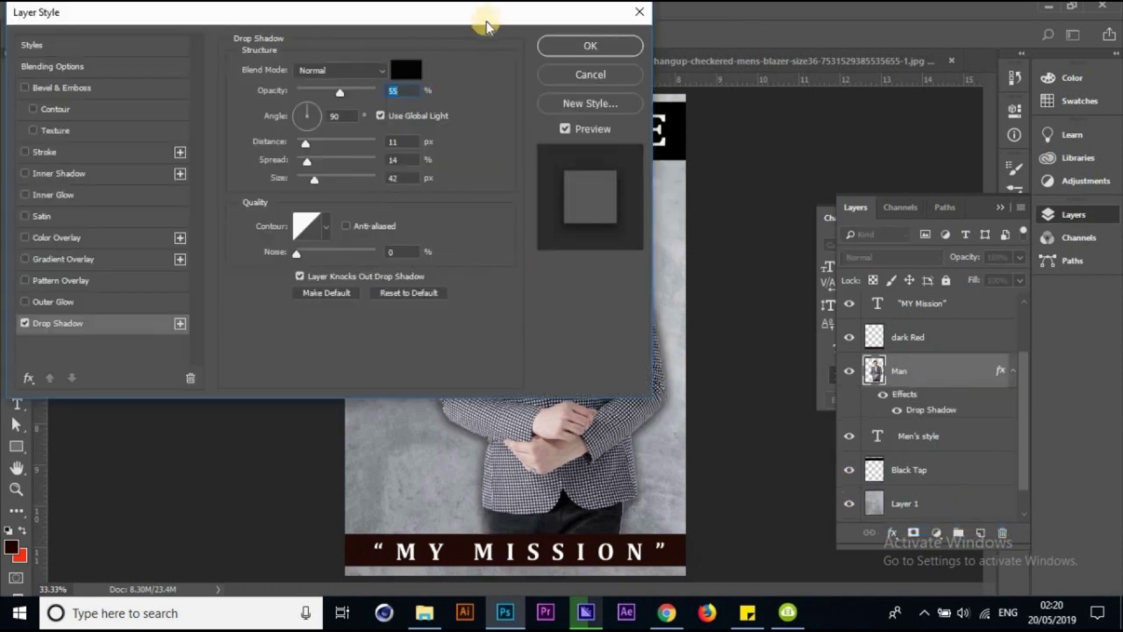
drag(592, 12, 326, 56)
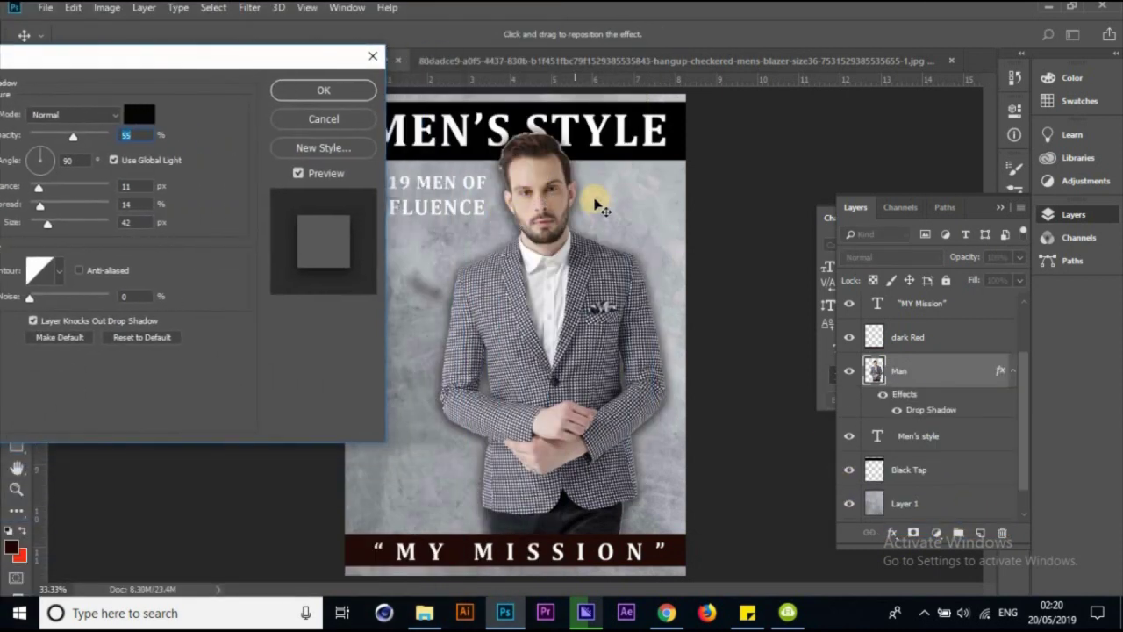
mouse_move(250, 53)
mouse_down()
mouse_move(645, 91)
mouse_move(251, 88)
mouse_move(206, 73)
mouse_up()
mouse_move(169, 156)
mouse_down()
mouse_move(151, 156)
mouse_move(172, 163)
mouse_up()
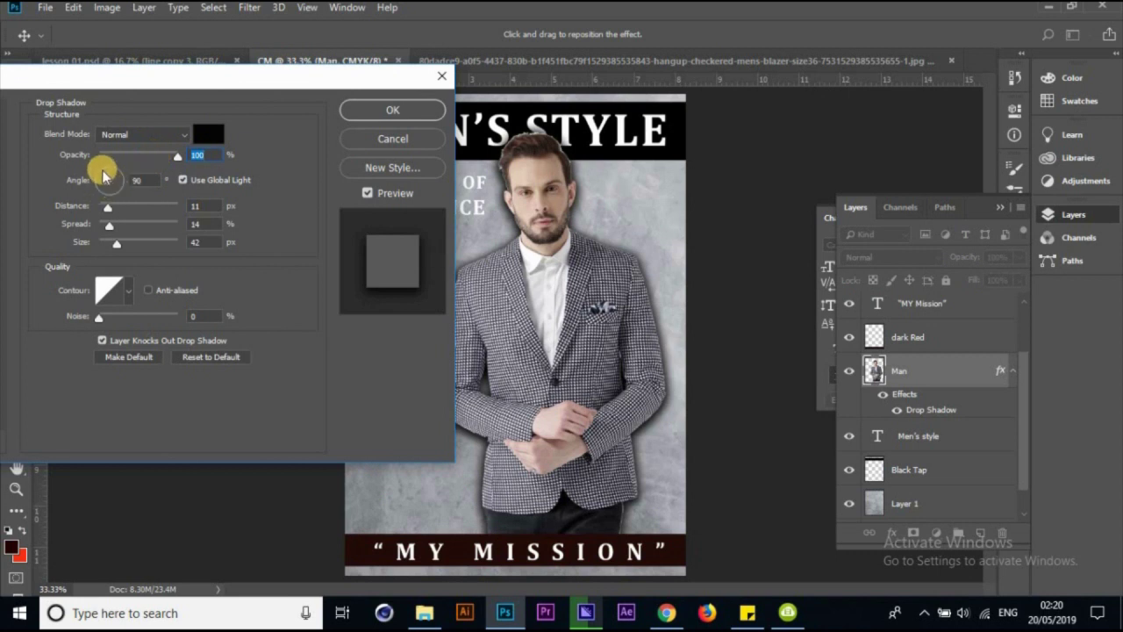
drag(102, 175, 99, 174)
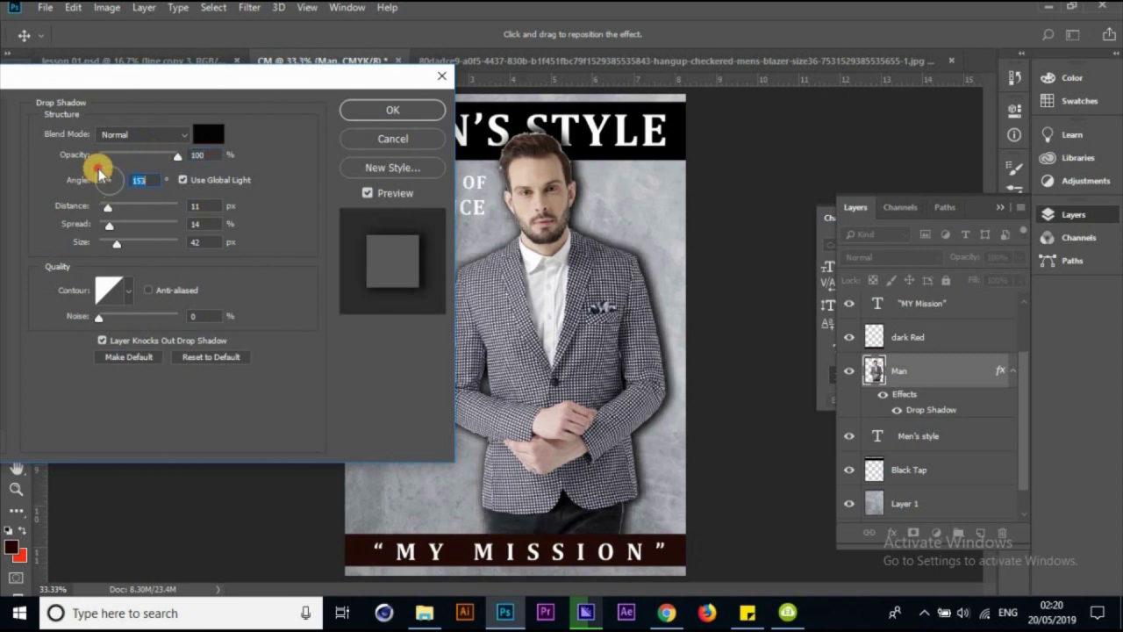
mouse_move(117, 208)
mouse_down()
mouse_move(155, 209)
mouse_move(129, 210)
mouse_move(139, 210)
mouse_up()
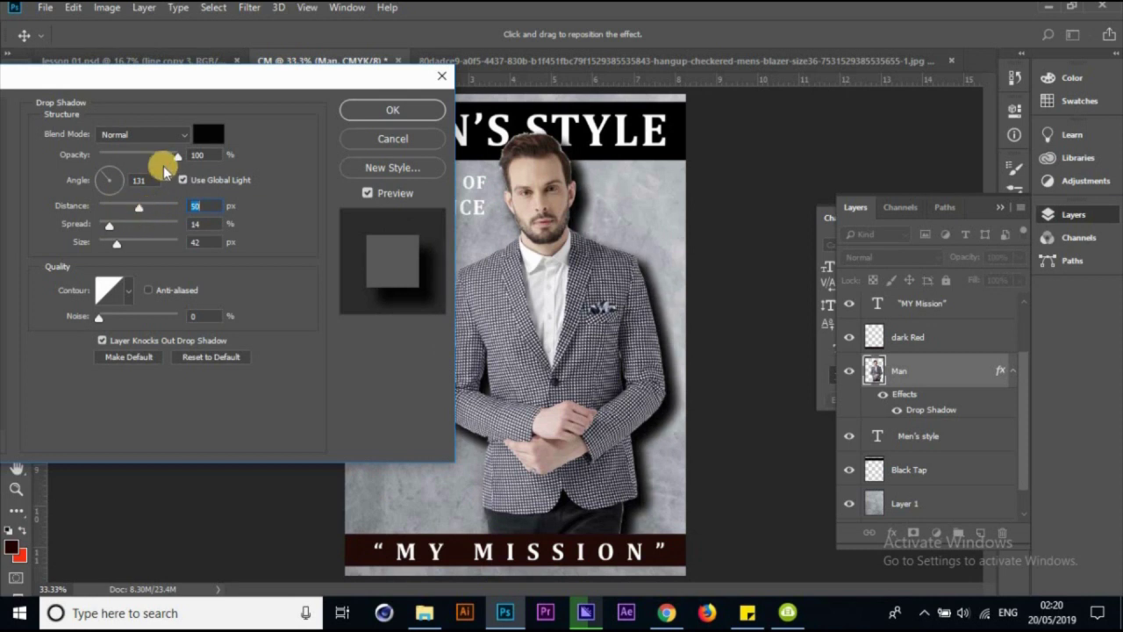
drag(159, 155, 146, 155)
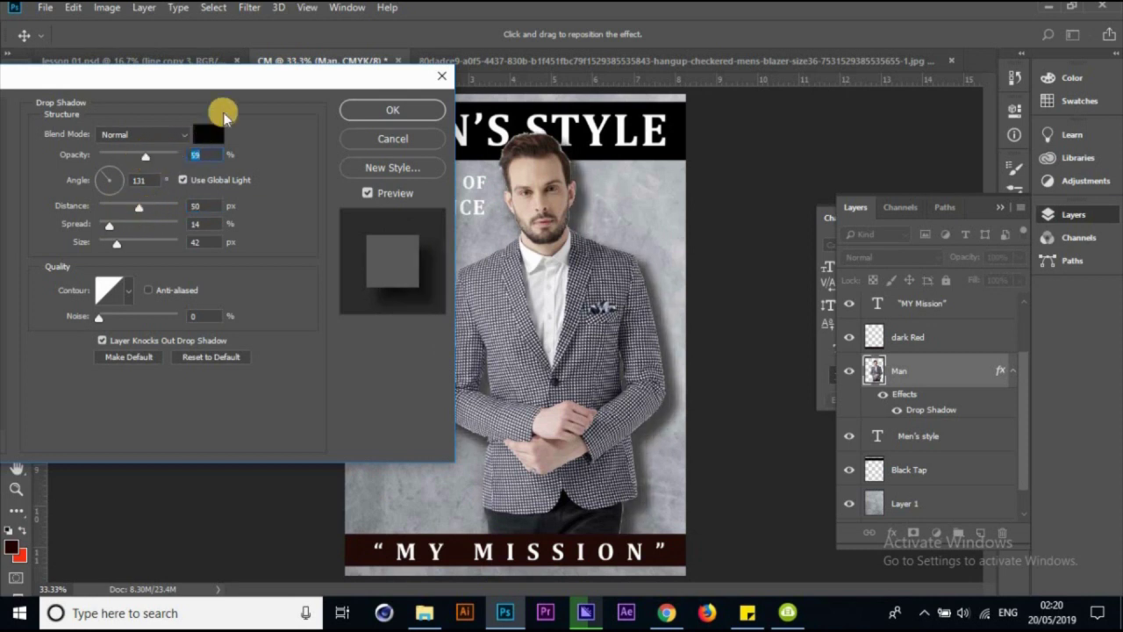
Refine the shadow to 45% opacity, 135° angle, 100 px distance, 0% spread, 54 px size
drag(261, 76, 136, 219)
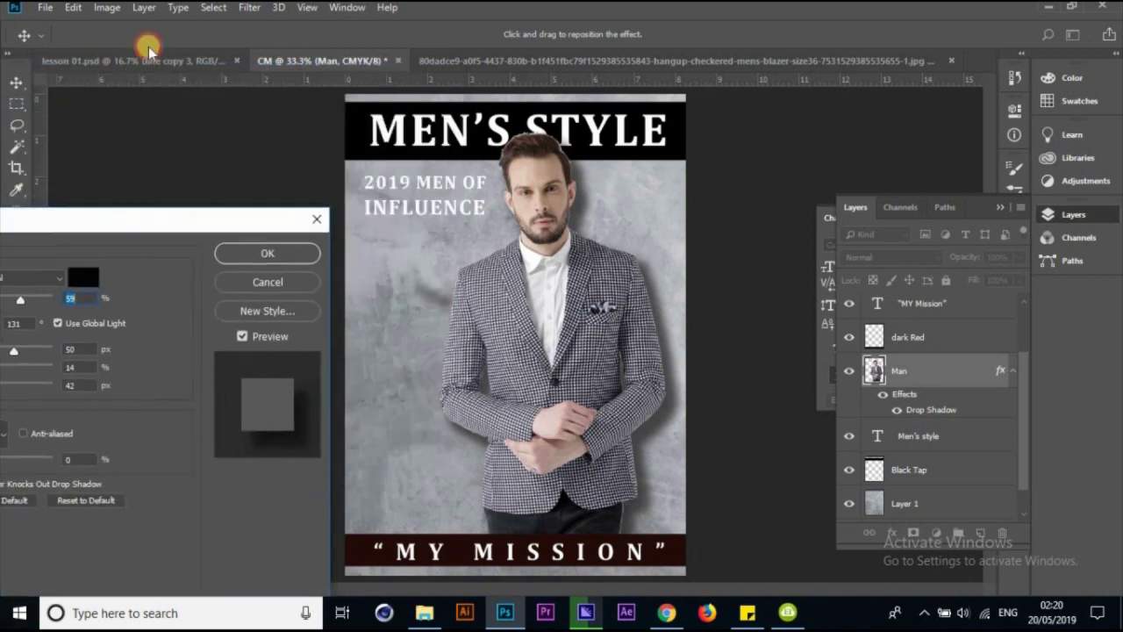
drag(140, 213, 213, 74)
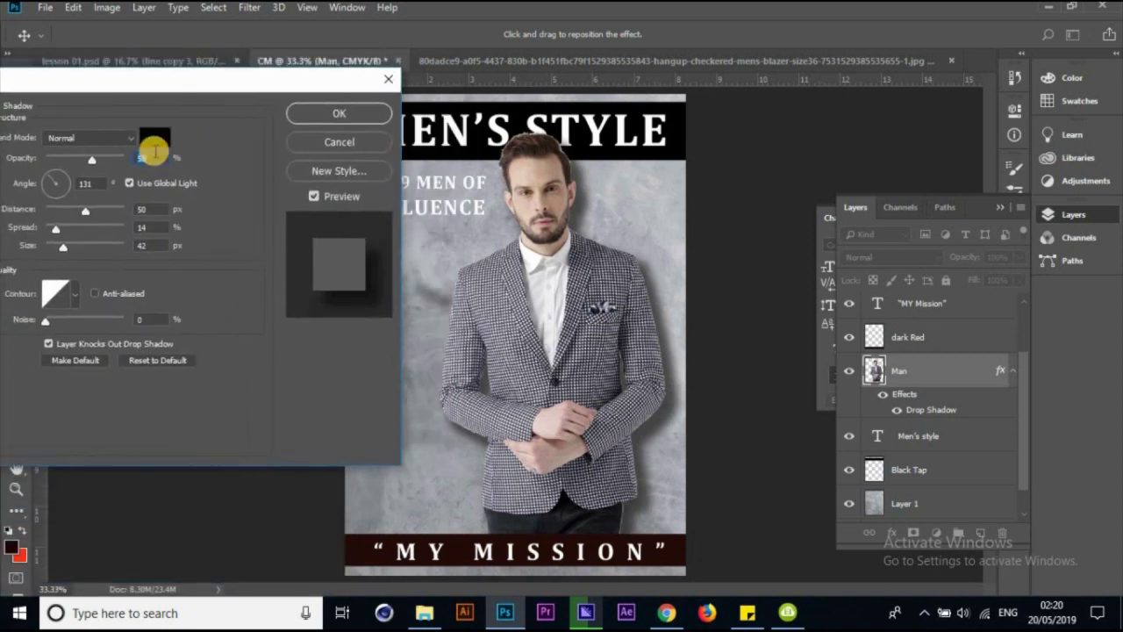
drag(80, 162, 78, 162)
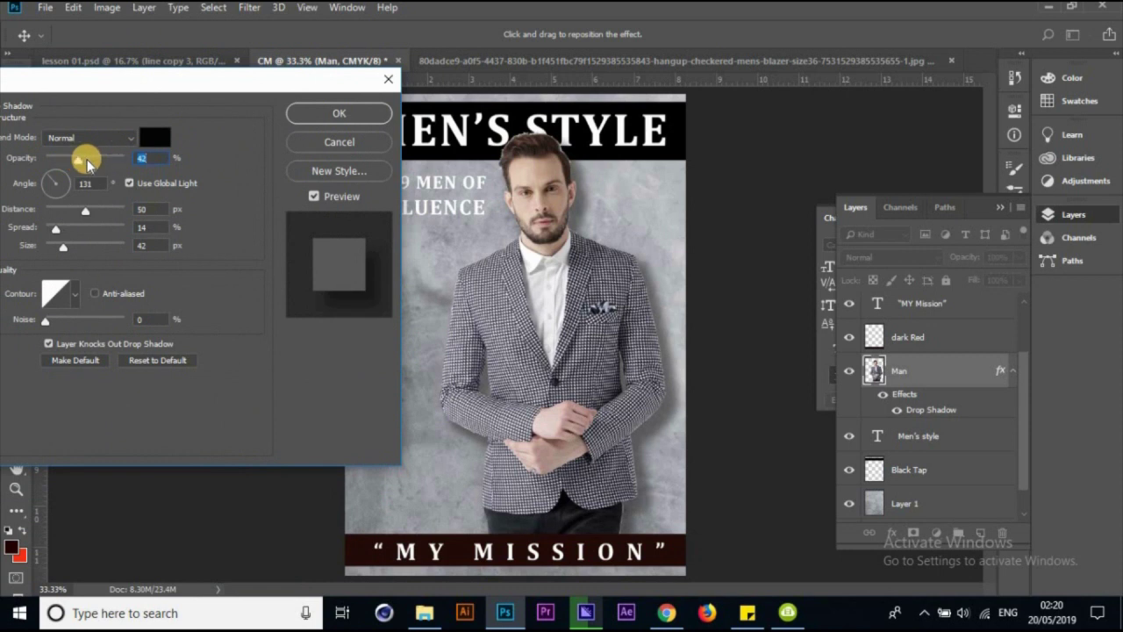
mouse_move(72, 235)
mouse_down()
mouse_move(35, 226)
mouse_move(94, 246)
mouse_move(16, 249)
mouse_up()
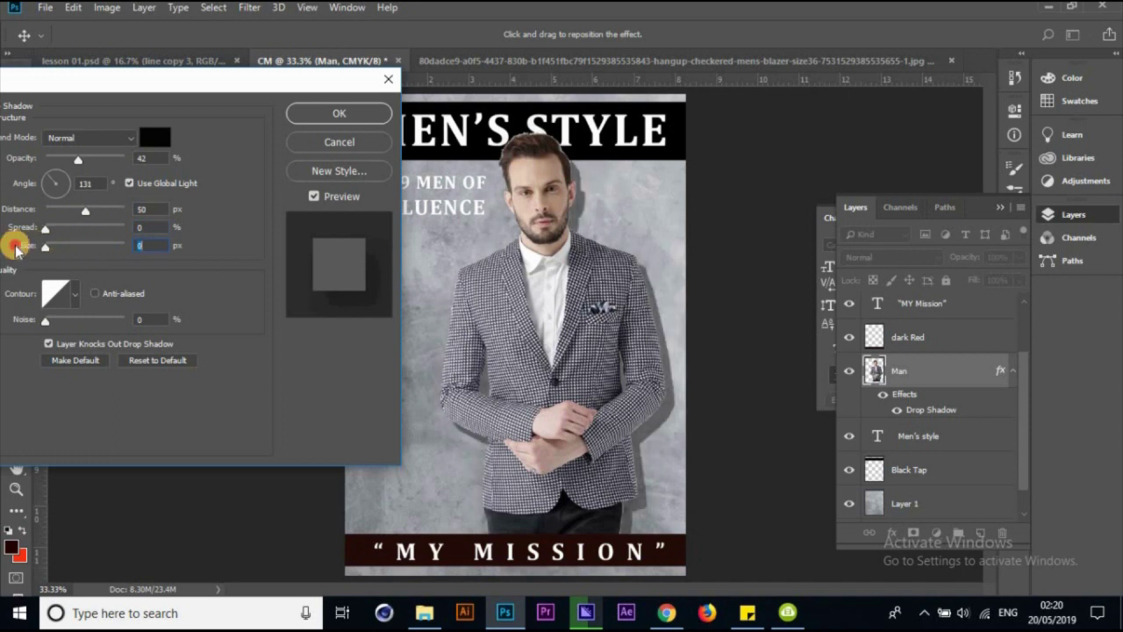
drag(15, 250, 64, 257)
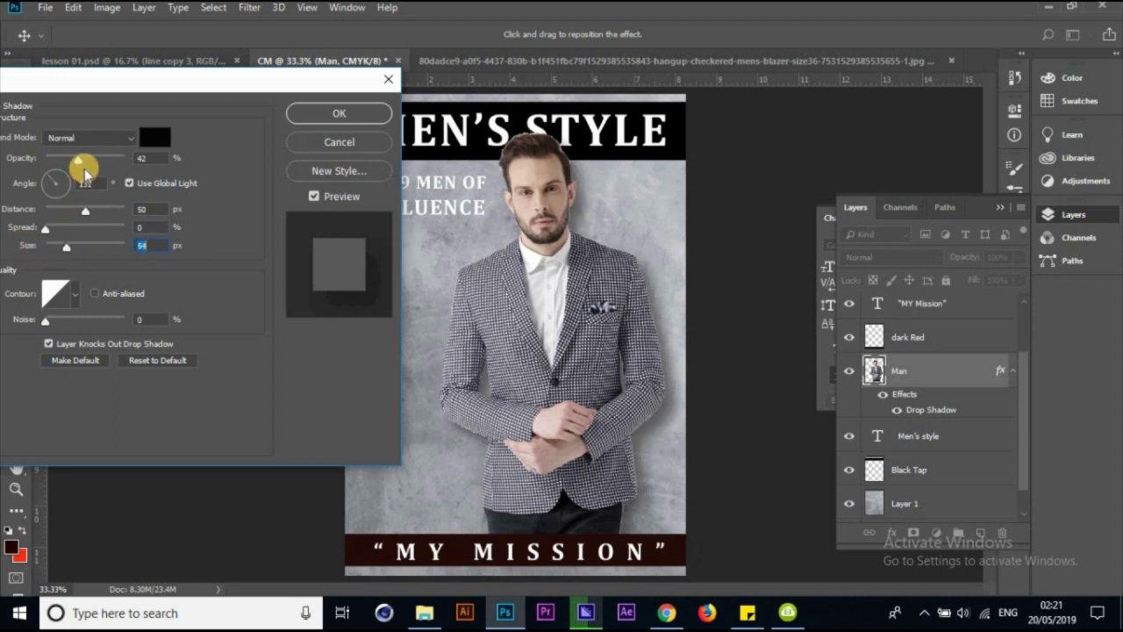
drag(92, 162, 80, 162)
drag(61, 209, 107, 216)
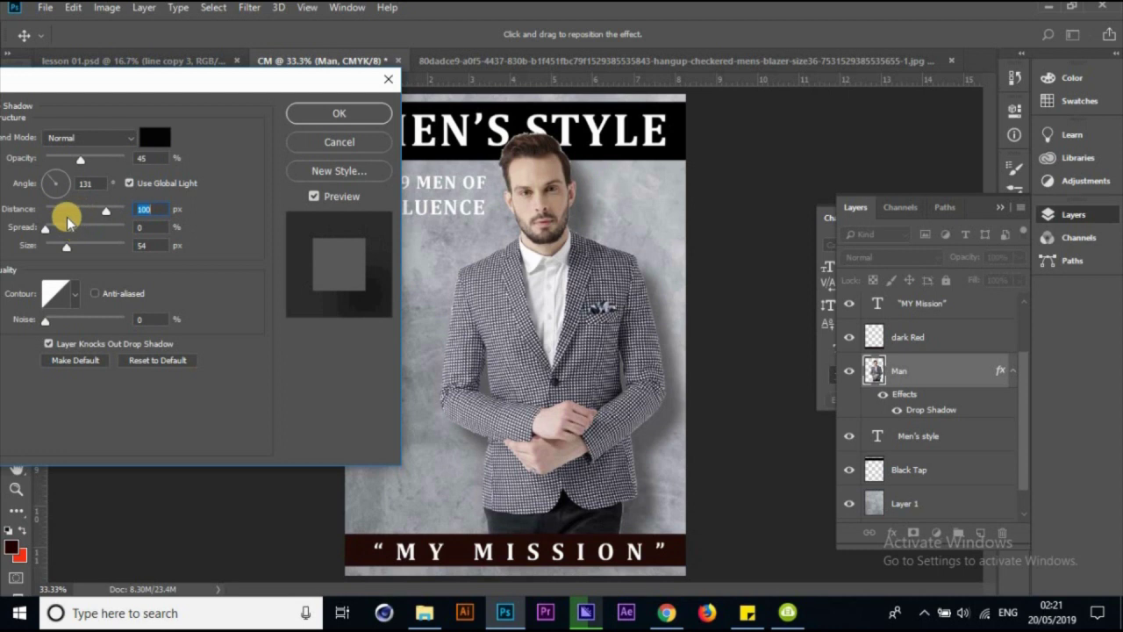
click(46, 182)
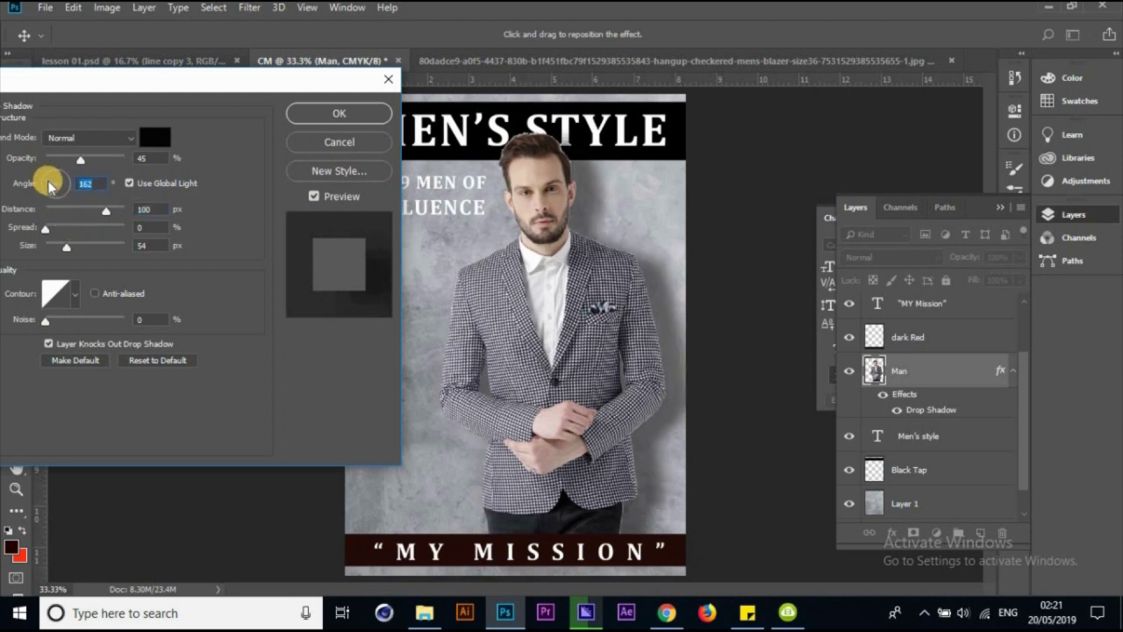
drag(45, 180, 48, 181)
mouse_move(172, 83)
mouse_down()
mouse_move(359, 82)
mouse_move(513, 160)
mouse_move(482, 122)
mouse_move(584, 303)
mouse_move(342, 143)
mouse_up()
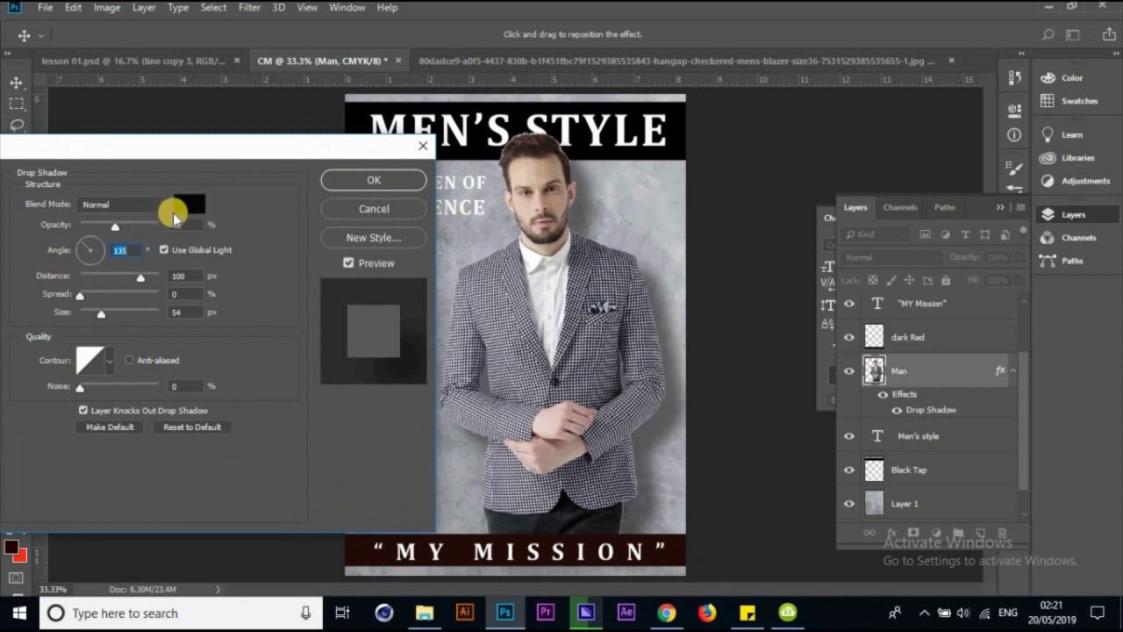
Try a teal and then a dark green drop shadow colour in the Color Picker
click(187, 204)
click(815, 140)
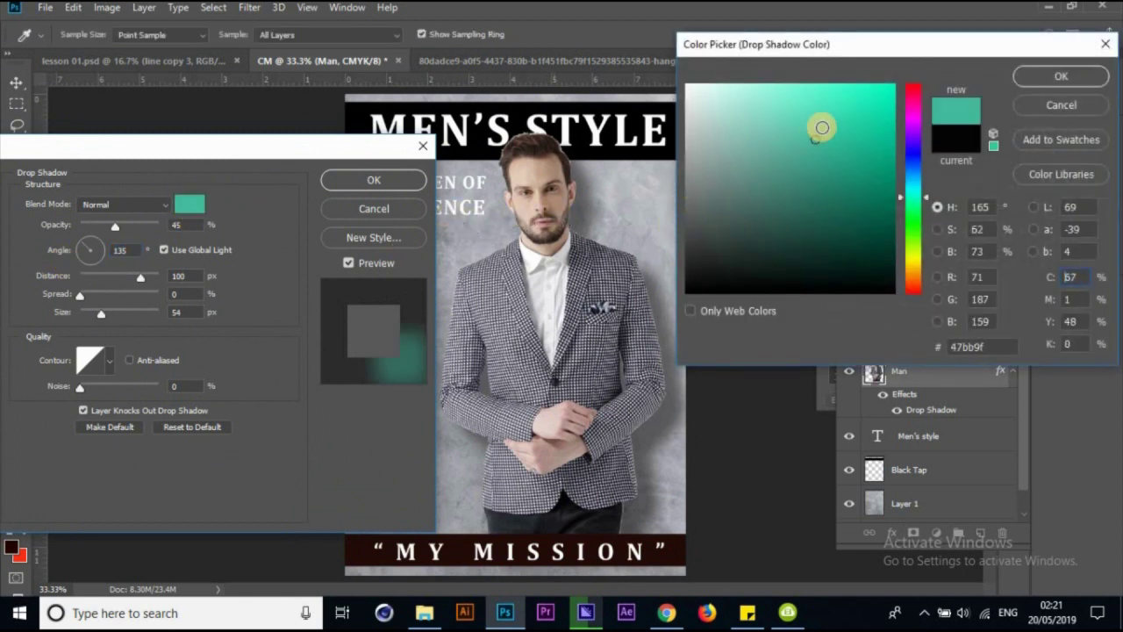
click(823, 246)
click(910, 224)
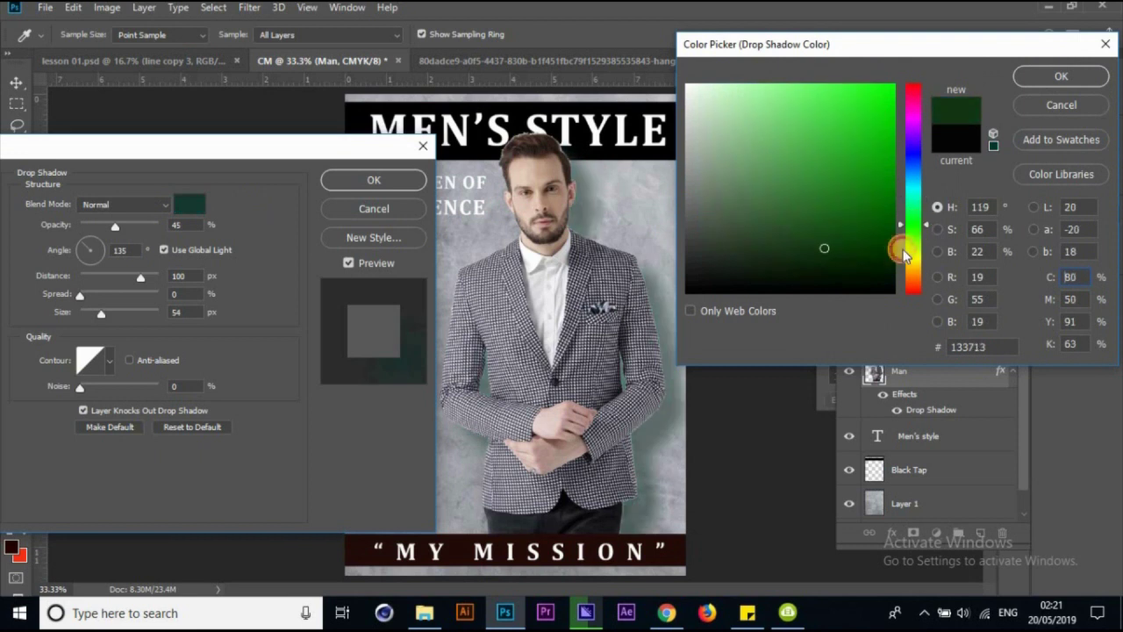
click(785, 249)
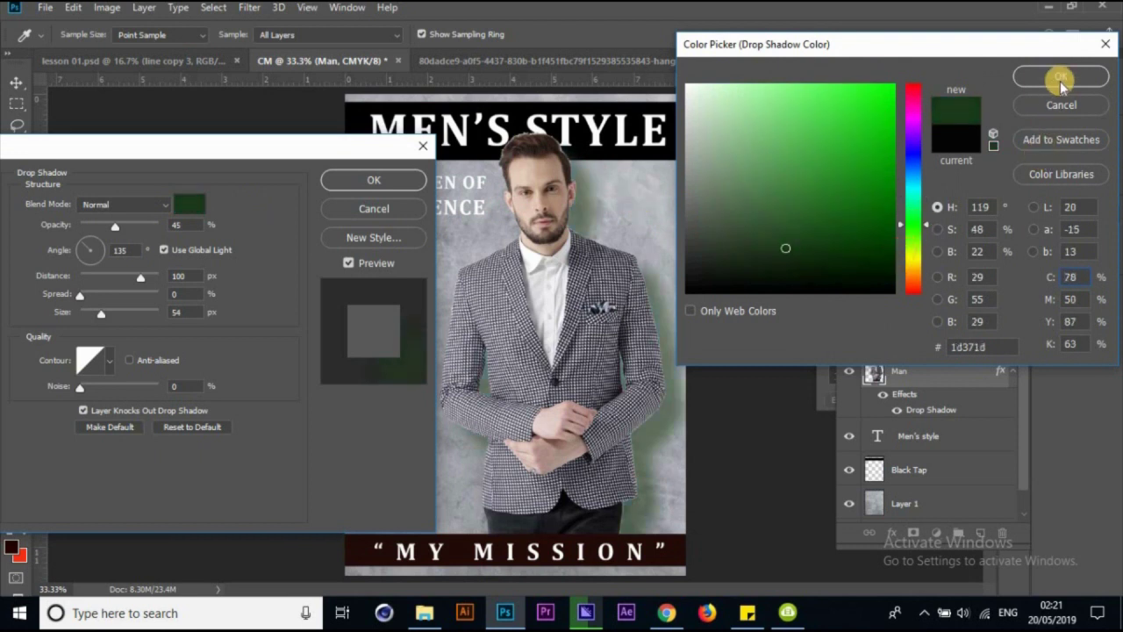
click(1062, 75)
Reset the shadow colour to black (000000) and apply the drop shadow
click(186, 205)
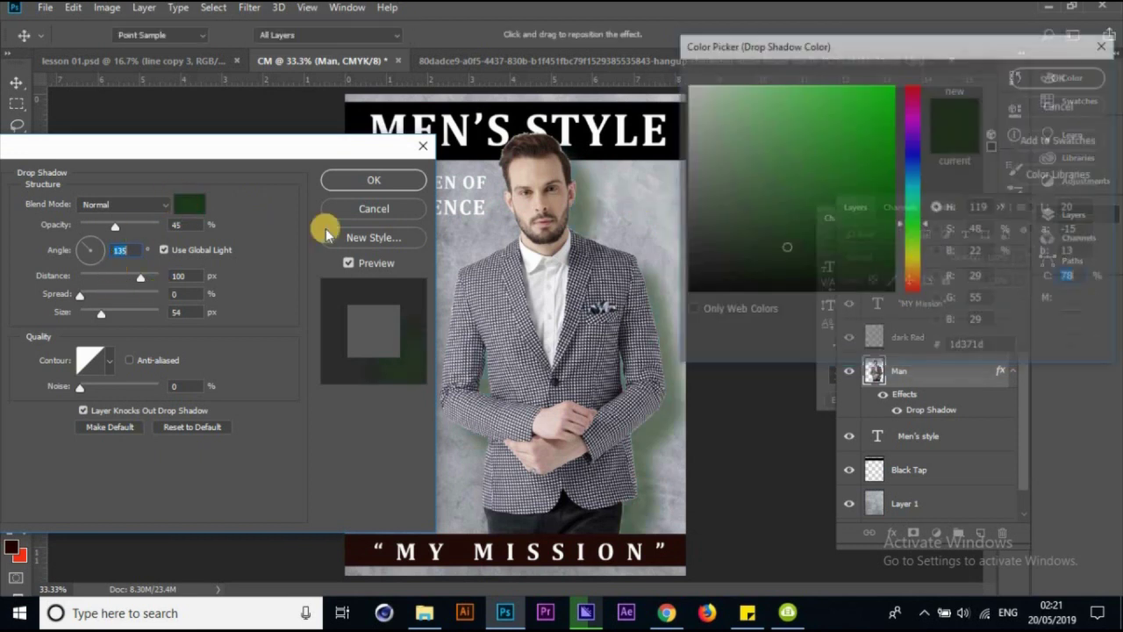
drag(778, 216, 584, 329)
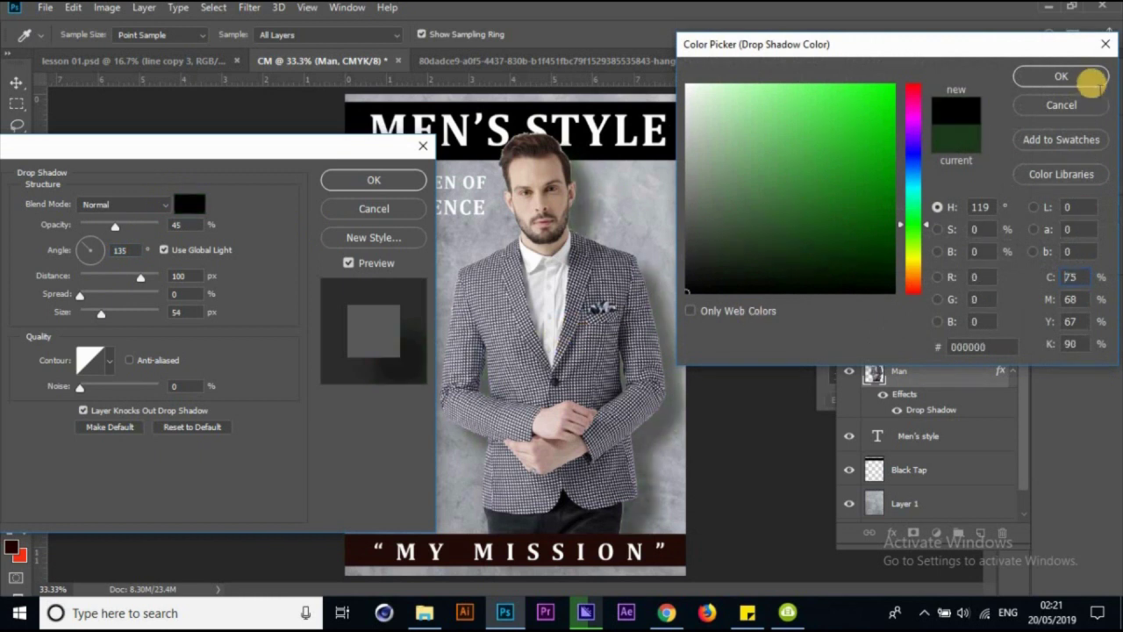
click(1086, 78)
click(400, 180)
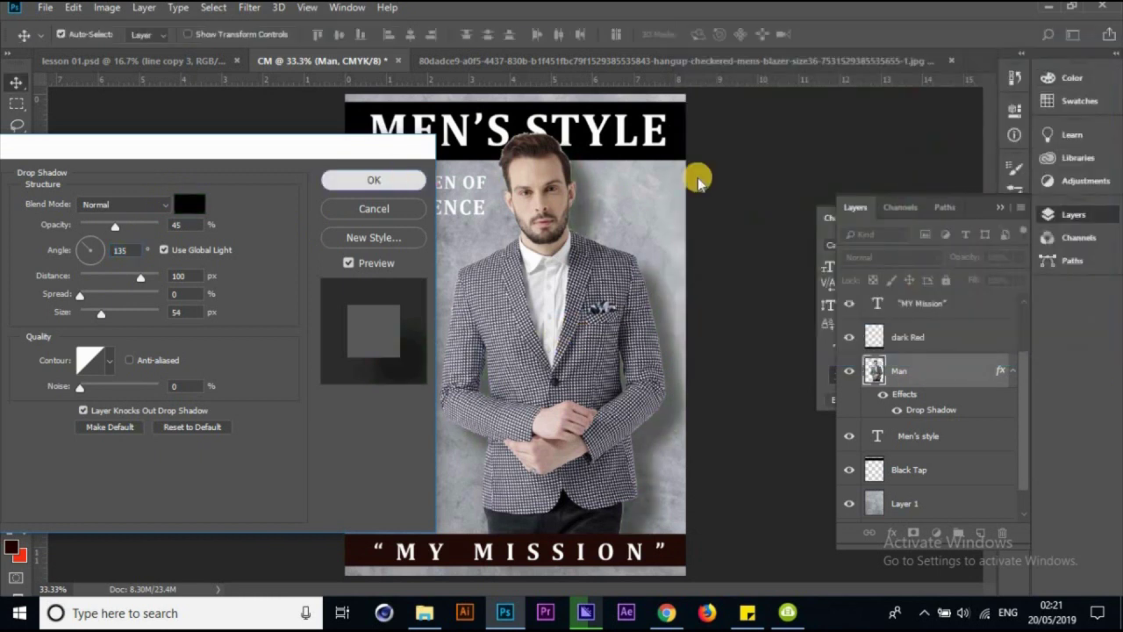
click(167, 68)
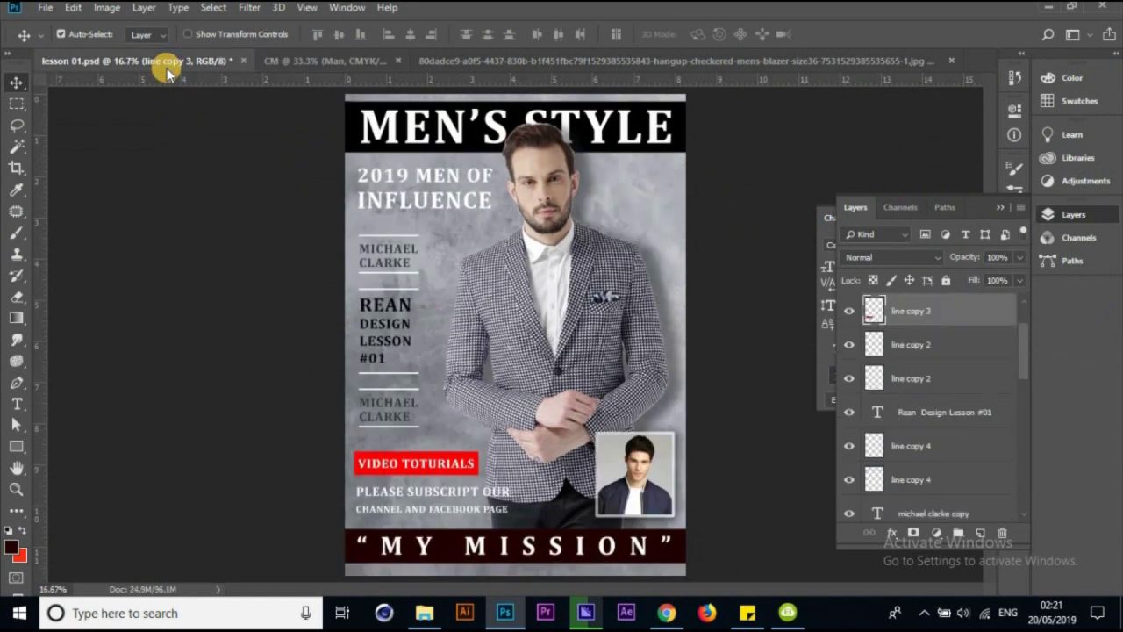
click(363, 61)
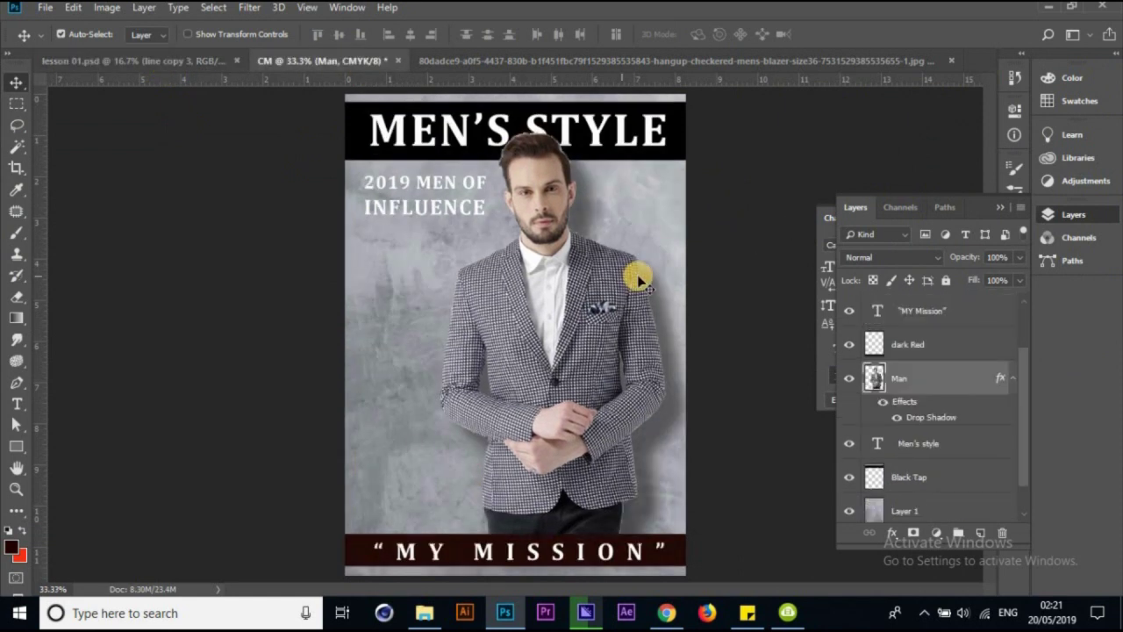
Undo the drop shadow and duplicate the Man layer as a layer named 'shadow'
key(ctrl+z)
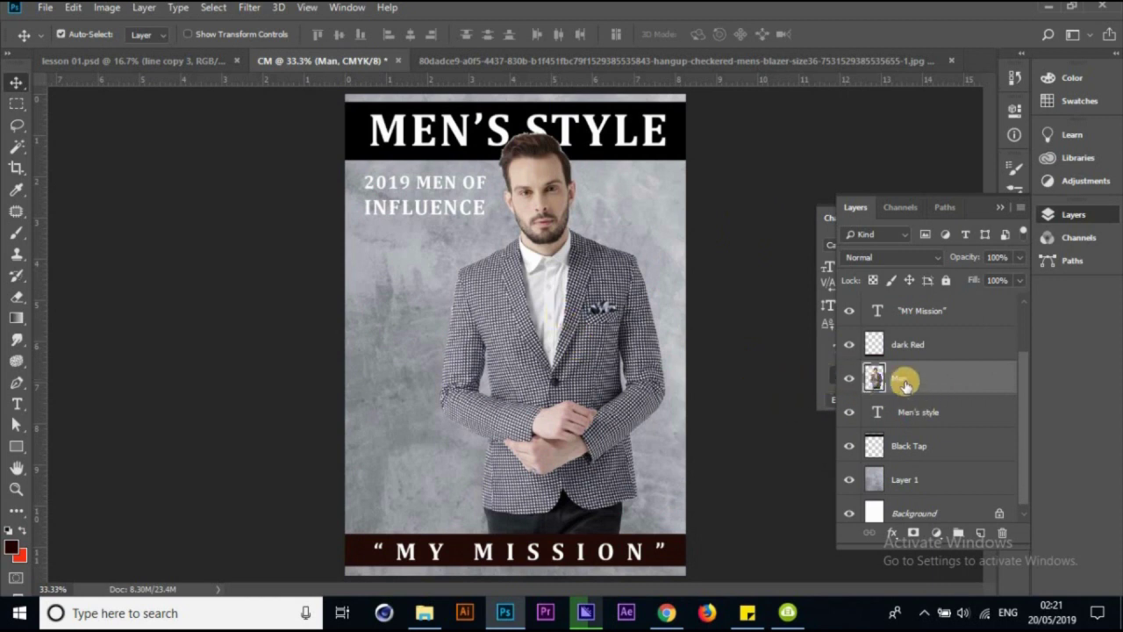
drag(928, 376, 980, 534)
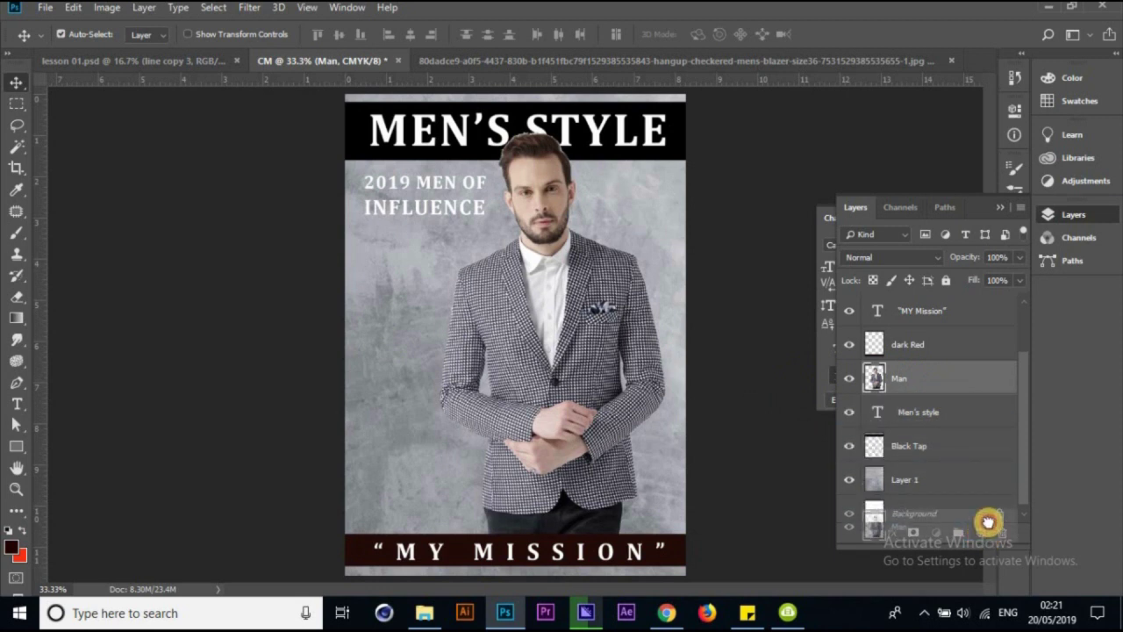
drag(988, 522, 980, 534)
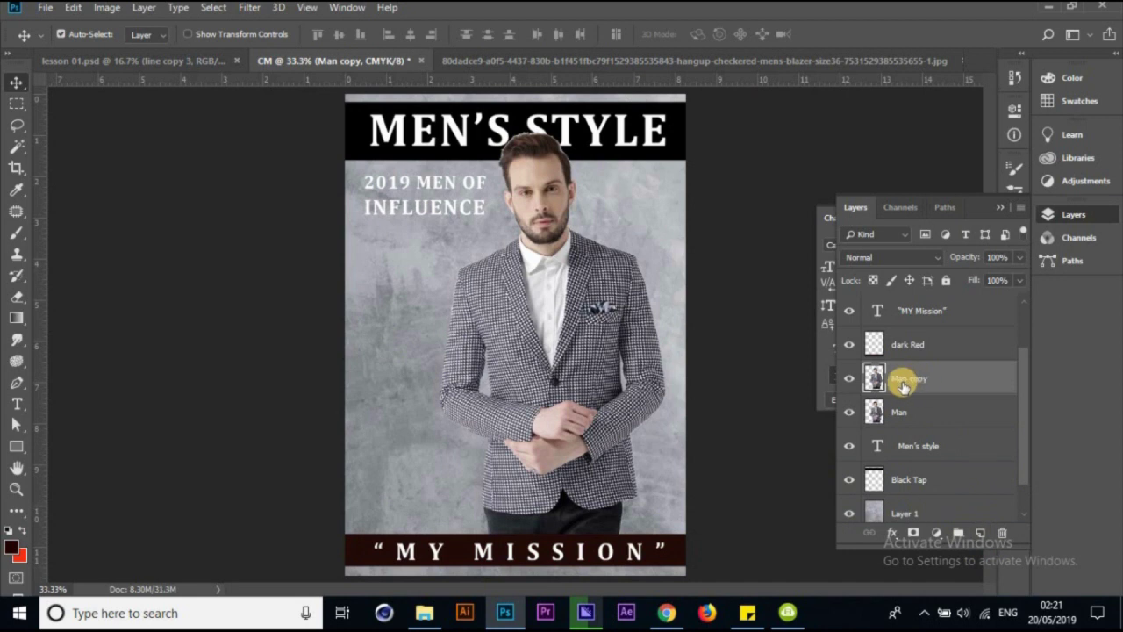
mouse_move(447, 297)
mouse_down()
mouse_move(605, 281)
mouse_move(546, 313)
mouse_move(494, 313)
mouse_move(594, 307)
mouse_move(577, 301)
mouse_move(580, 278)
mouse_up()
text(shadow)
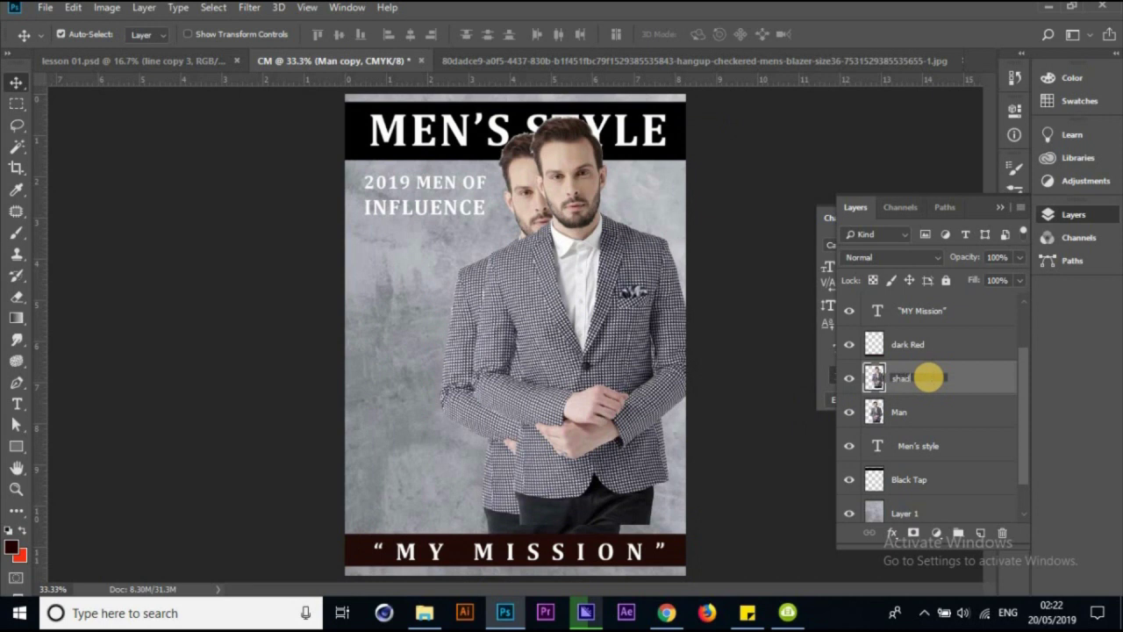
key(Return)
Place the shadow layer beneath Man and offset its copy right and down
drag(929, 380, 921, 421)
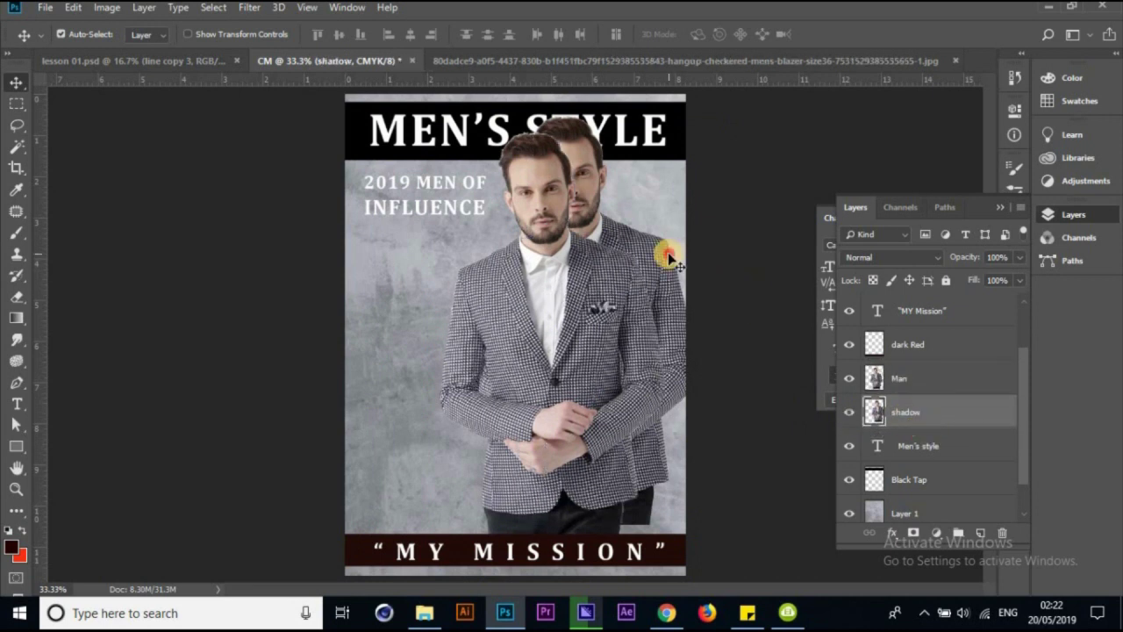
drag(649, 249, 663, 279)
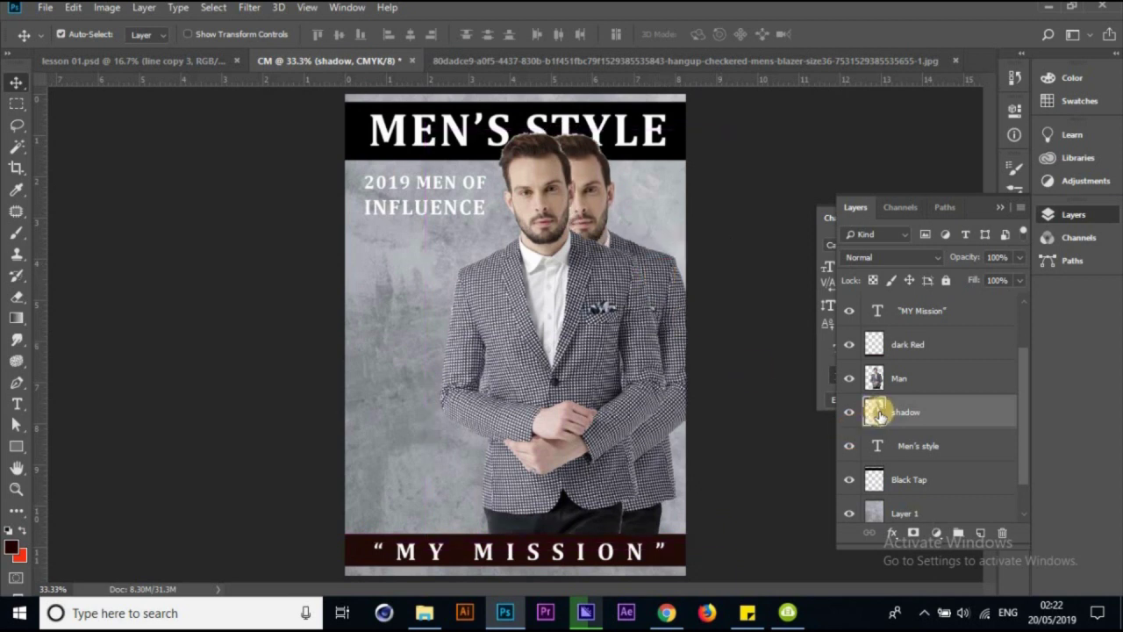
click(921, 448)
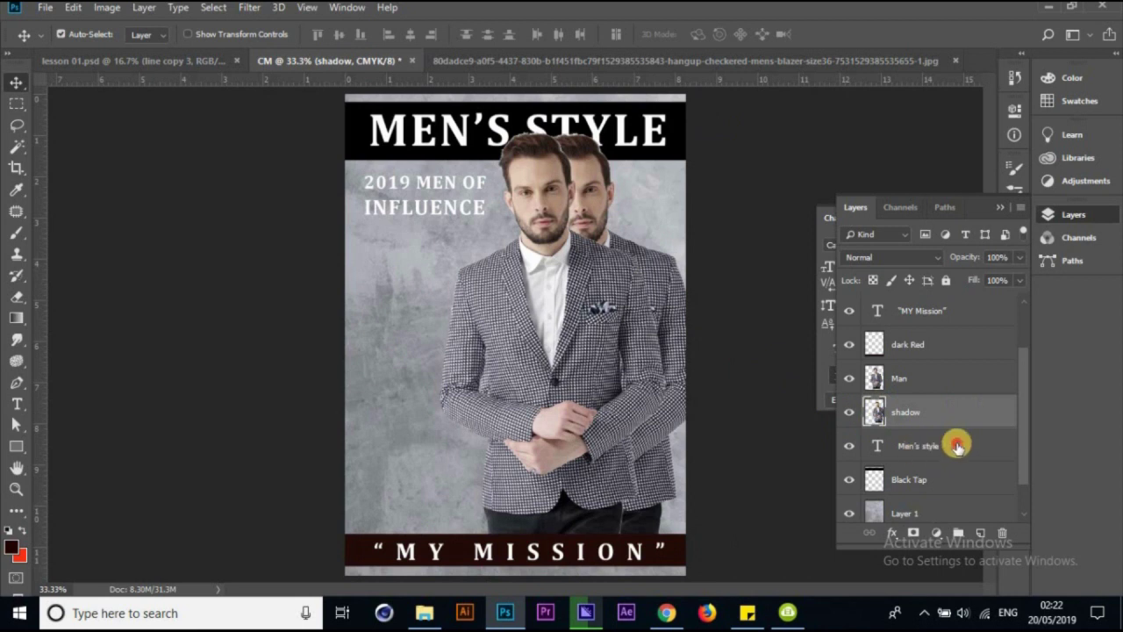
click(931, 379)
click(917, 414)
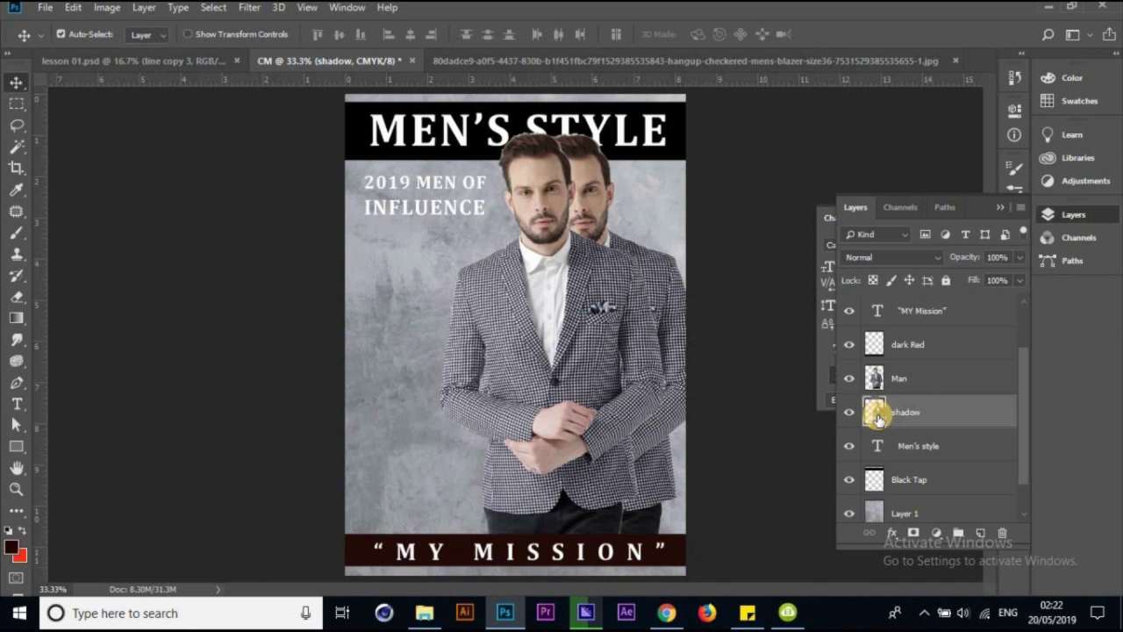
key(ctrl)
Fill the shadow figure's selection with black, deselect, and shift it just right of the man
ctrl+click(880, 421)
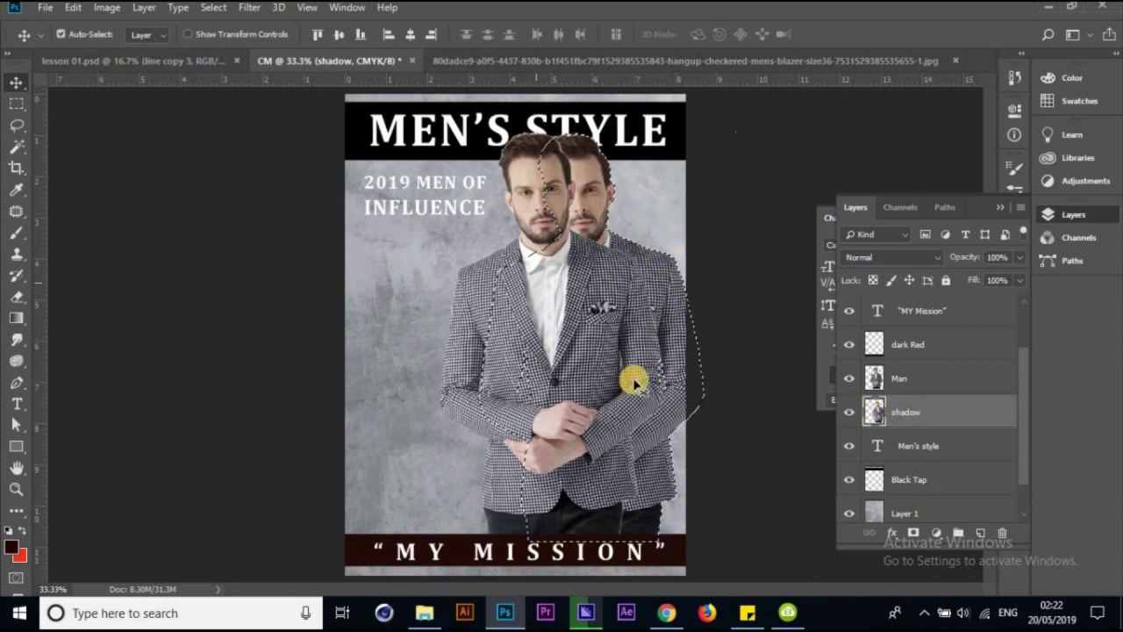
click(11, 546)
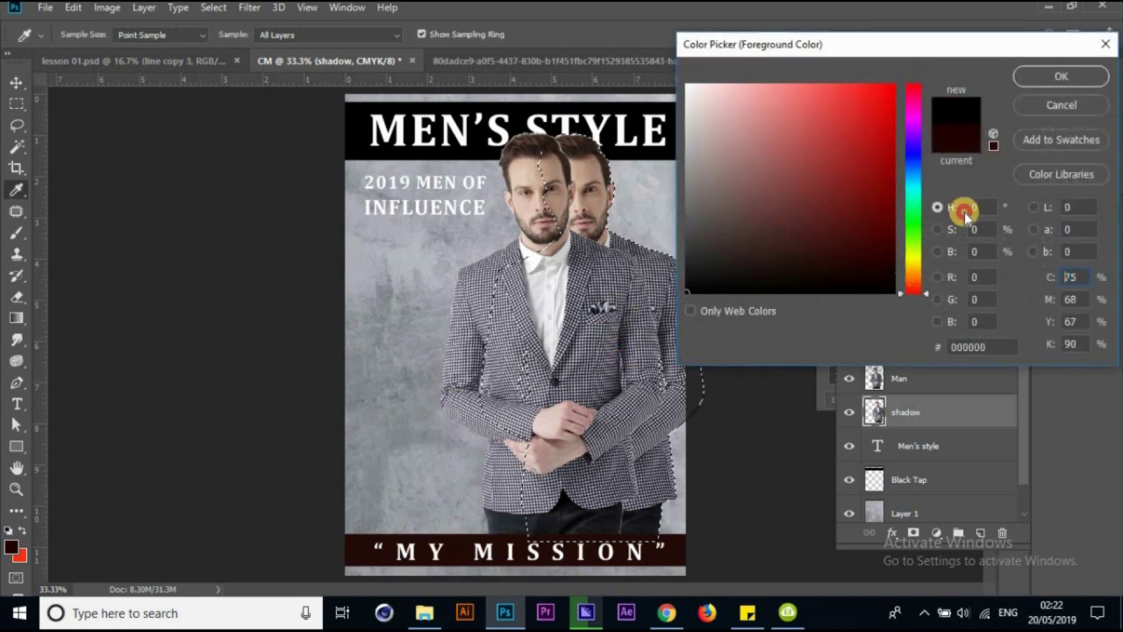
click(1056, 76)
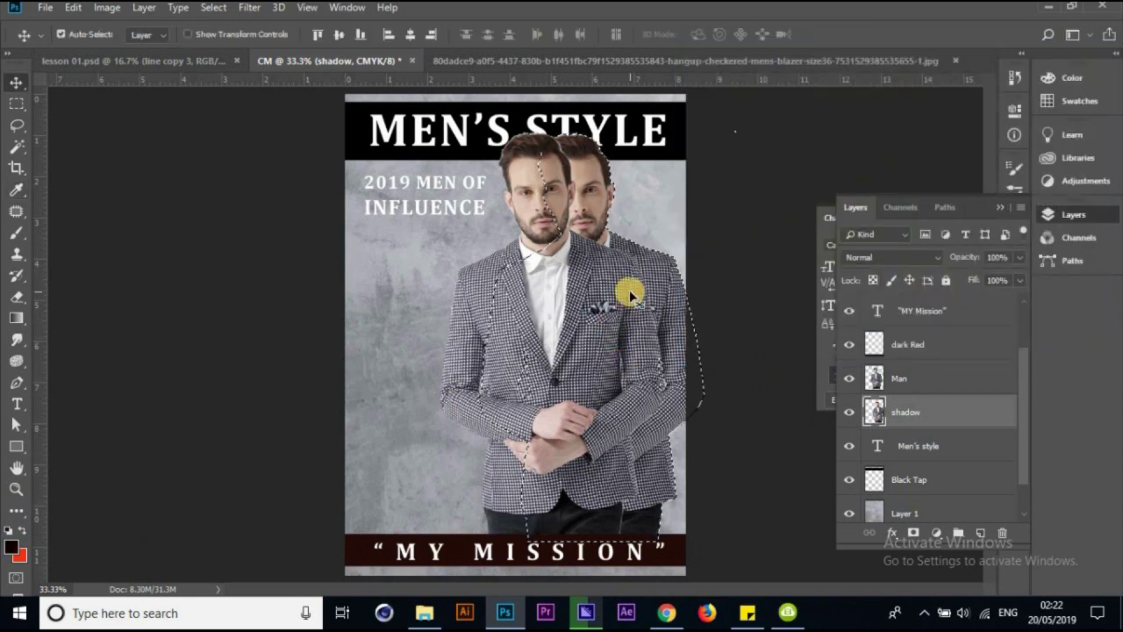
key(alt+Delete)
drag(630, 295, 626, 293)
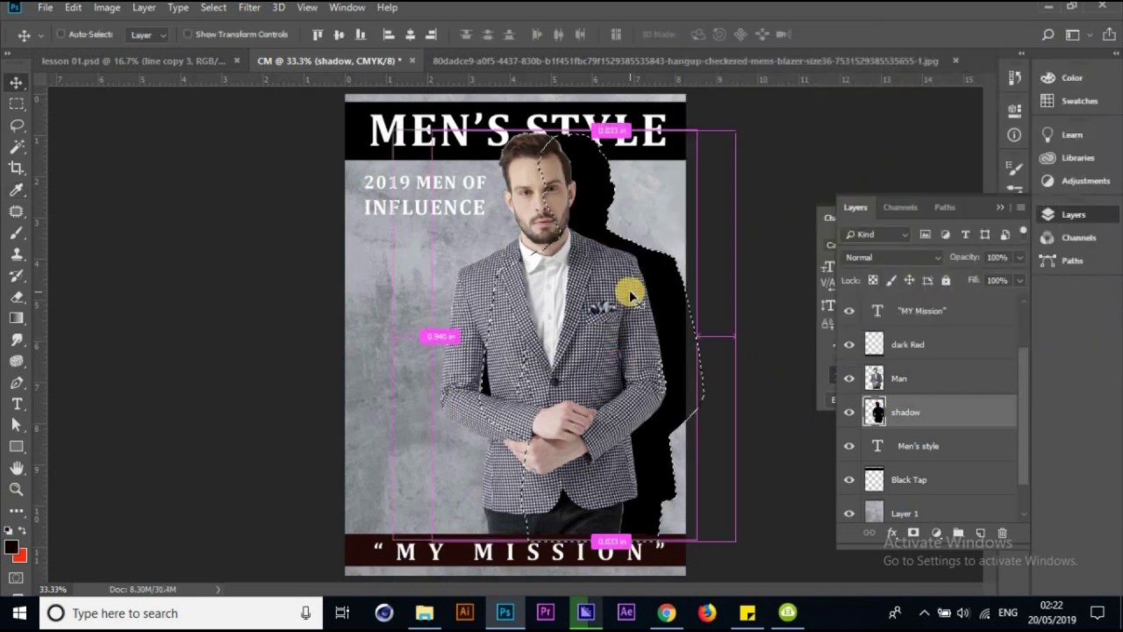
key(ctrl+d)
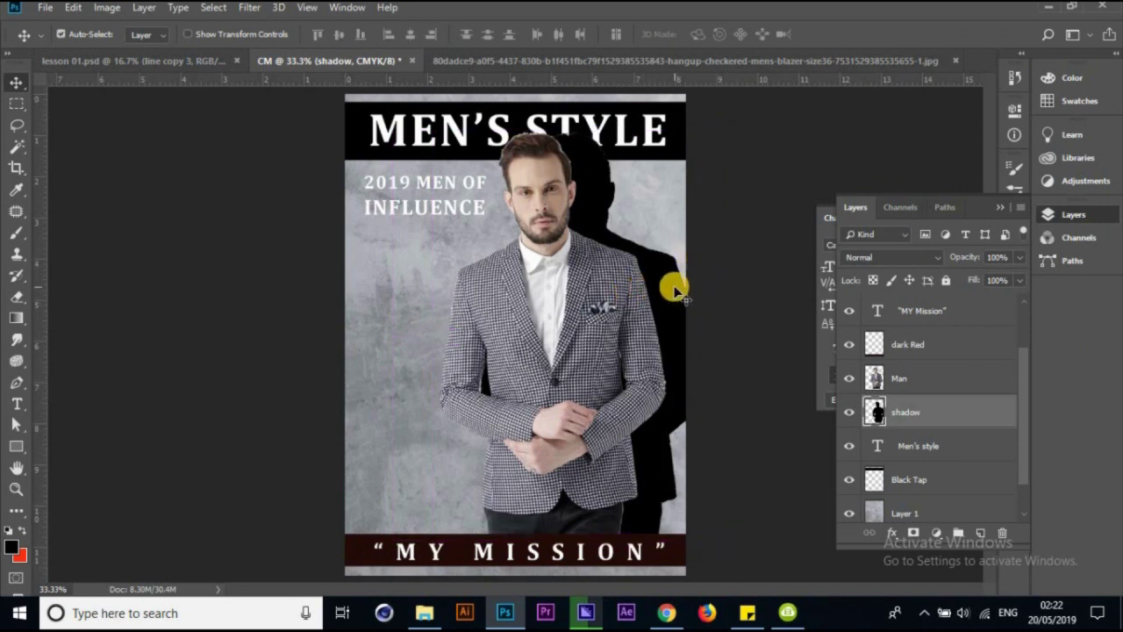
drag(676, 292, 669, 279)
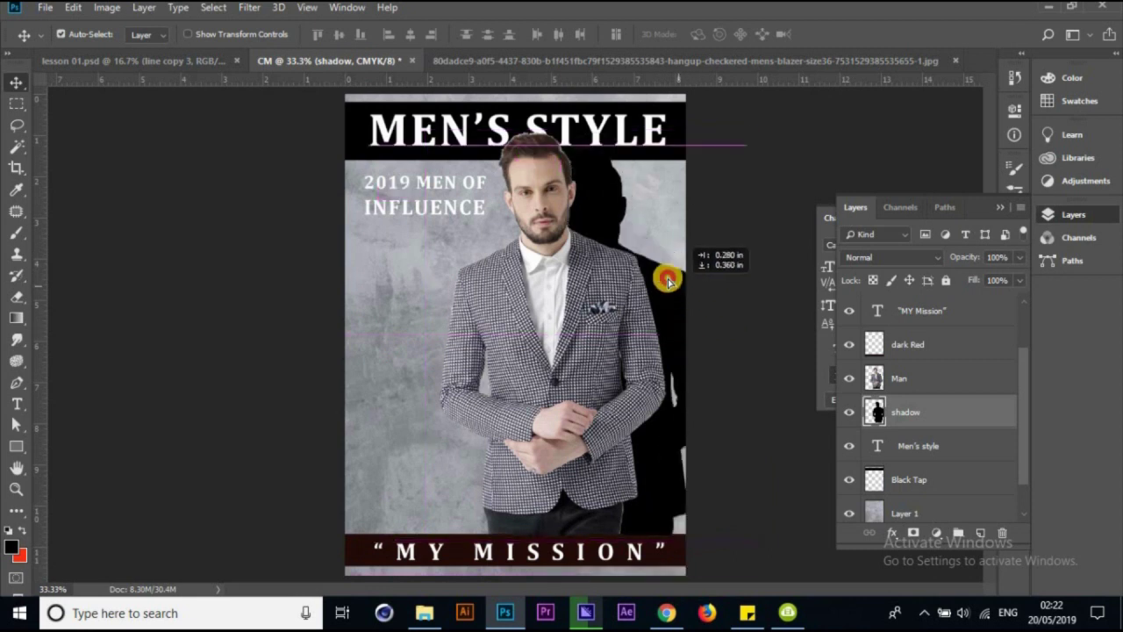
drag(669, 279, 652, 284)
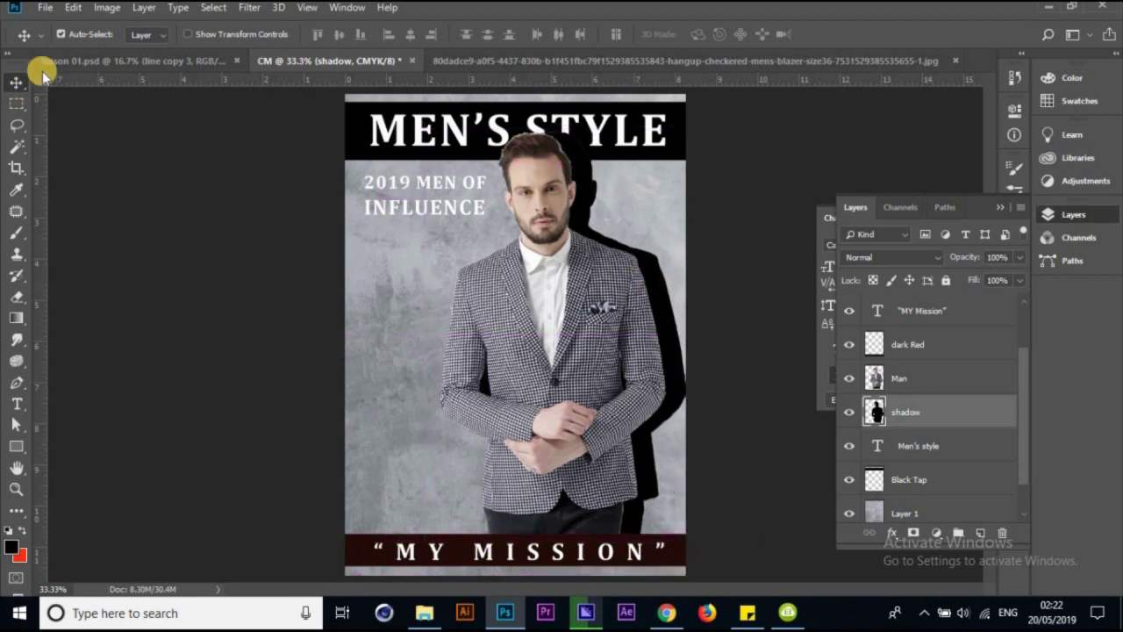
Drag the black shadow into place behind the man's right side
click(79, 61)
click(292, 62)
drag(644, 264, 643, 265)
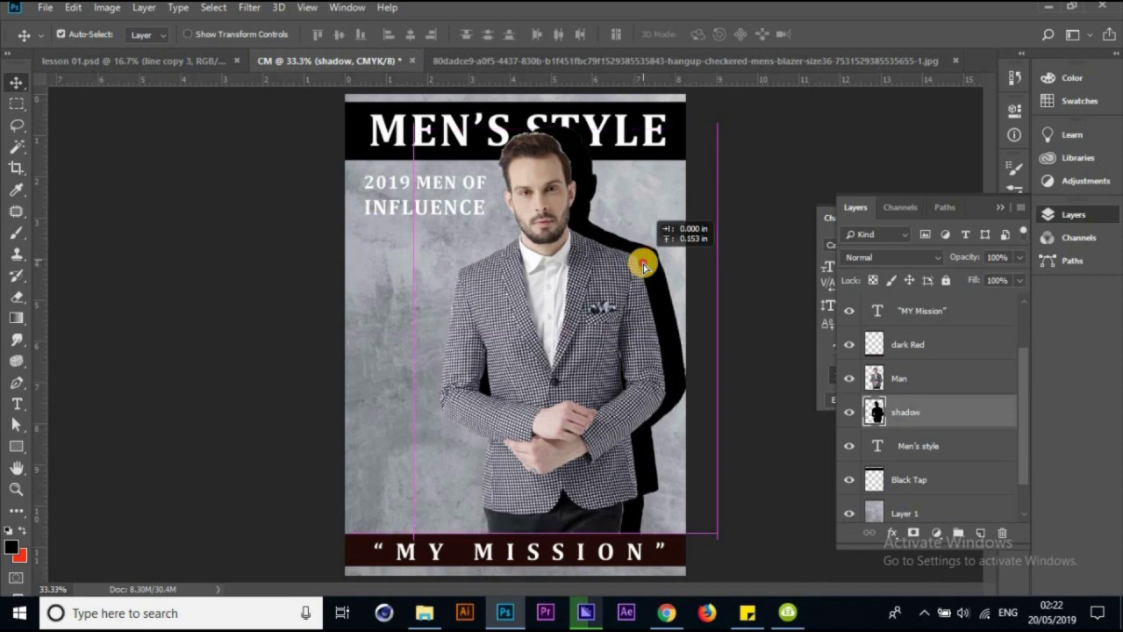
drag(643, 266, 639, 261)
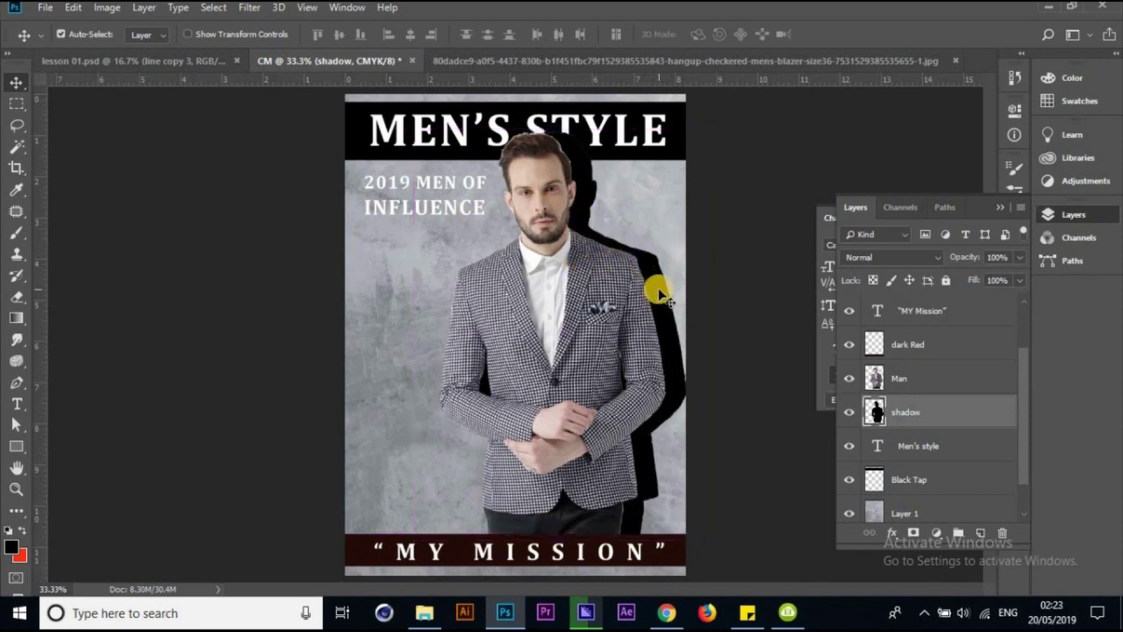
drag(656, 289, 656, 290)
Nudge the shadow with Shift+arrow keys until it peeks above and right of his shoulder
key(shift+Left)
key(shift+Down)
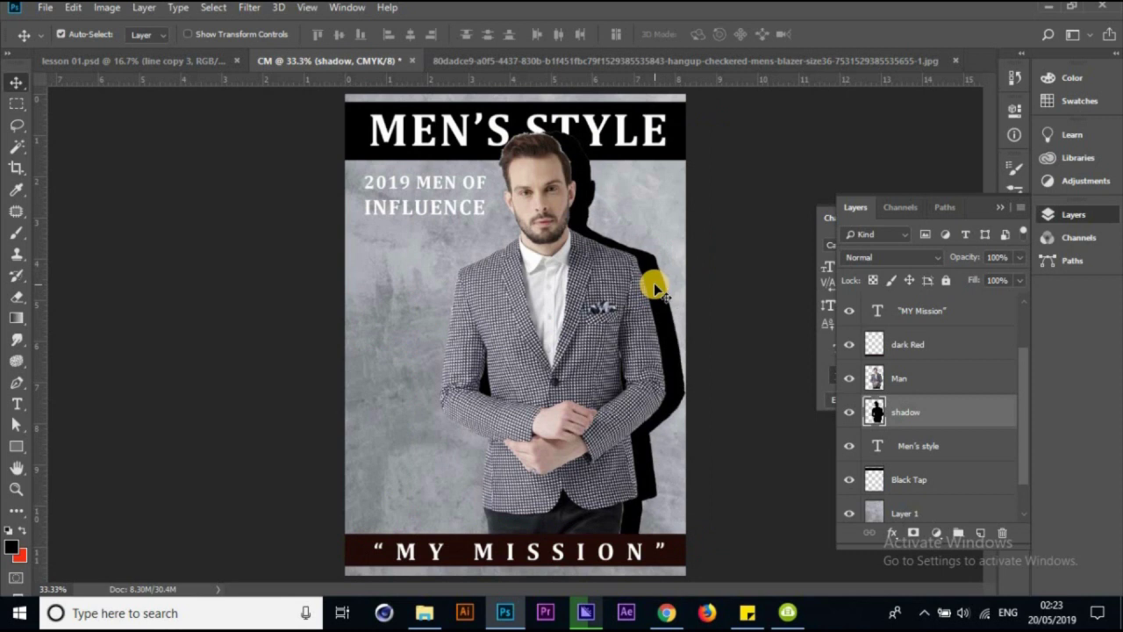
key(shift+Right)
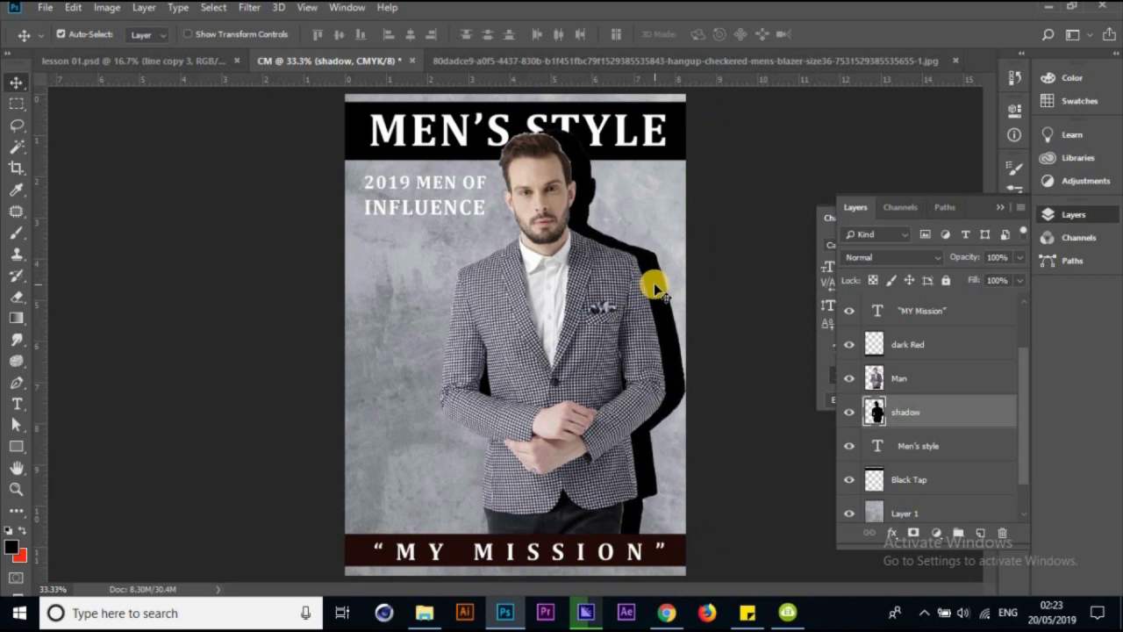
key(shift+Left)
key(shift+Up)
key(shift+Left)
key(shift+Down)
key(shift+Left)
key(shift+Up)
key(shift+Right)
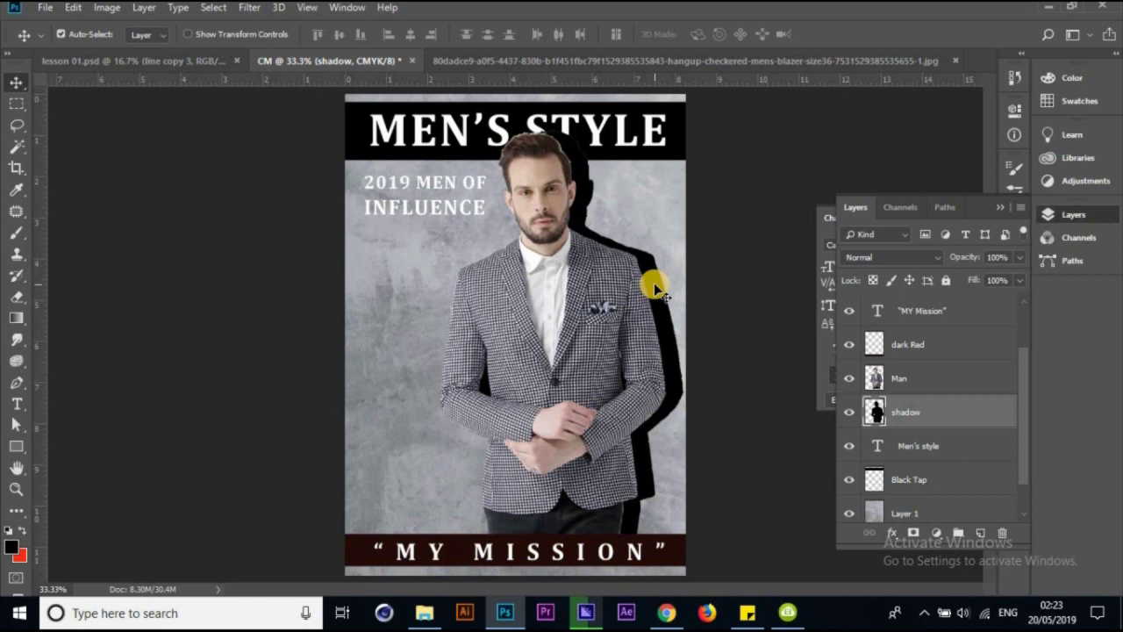
Lower the shadow layer's opacity through 55% down to 41%, keeping the shadow layer active
click(1015, 259)
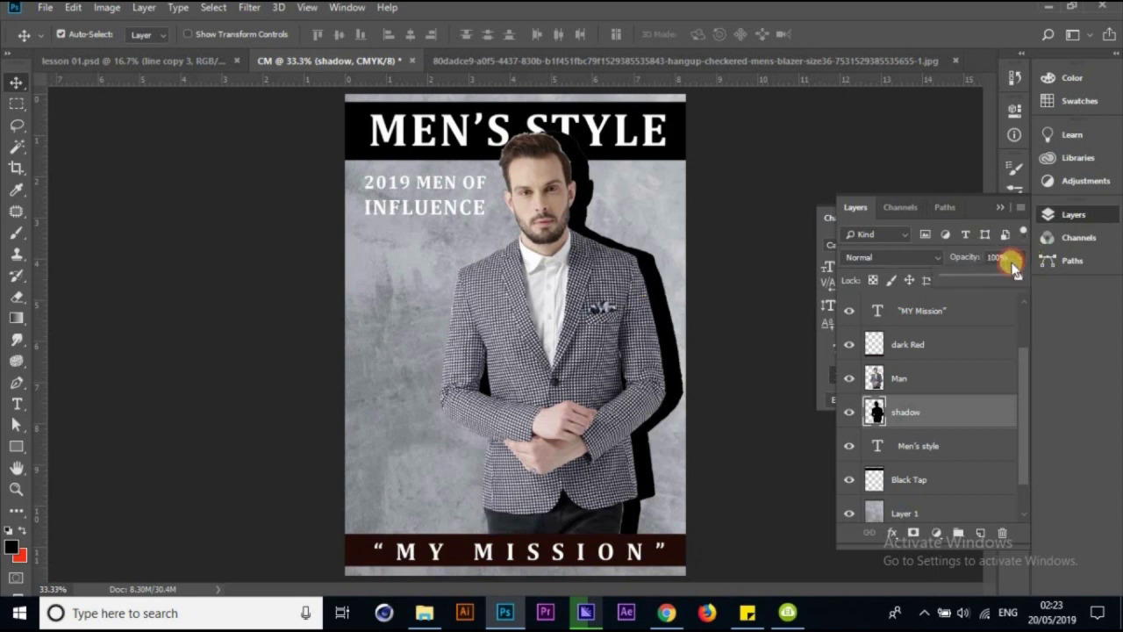
drag(987, 278, 967, 286)
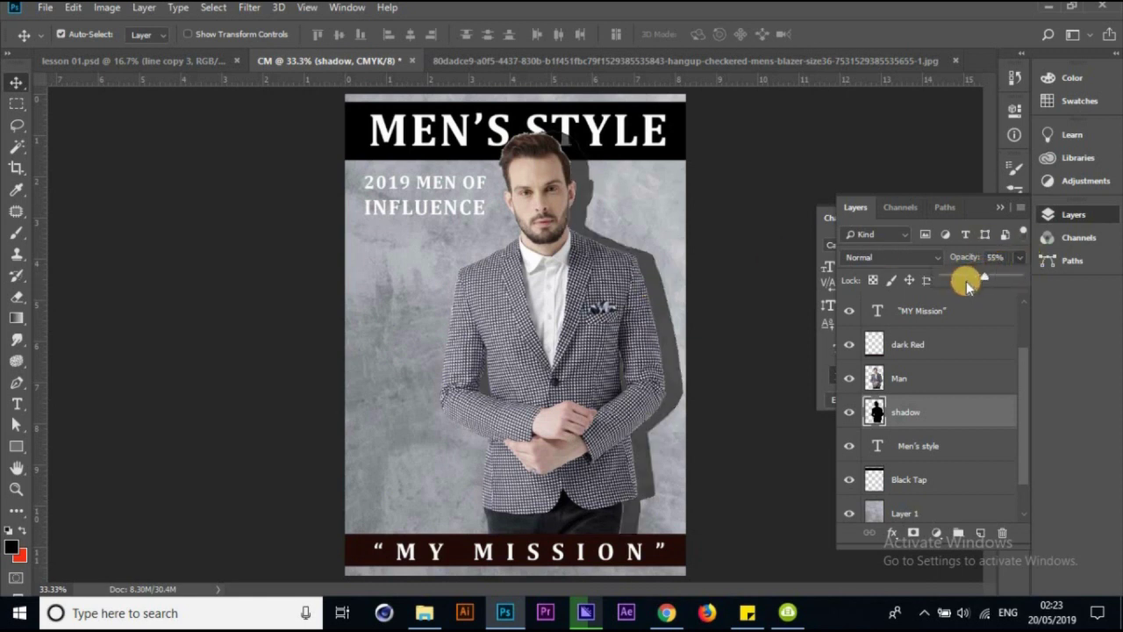
click(969, 276)
drag(987, 279, 972, 275)
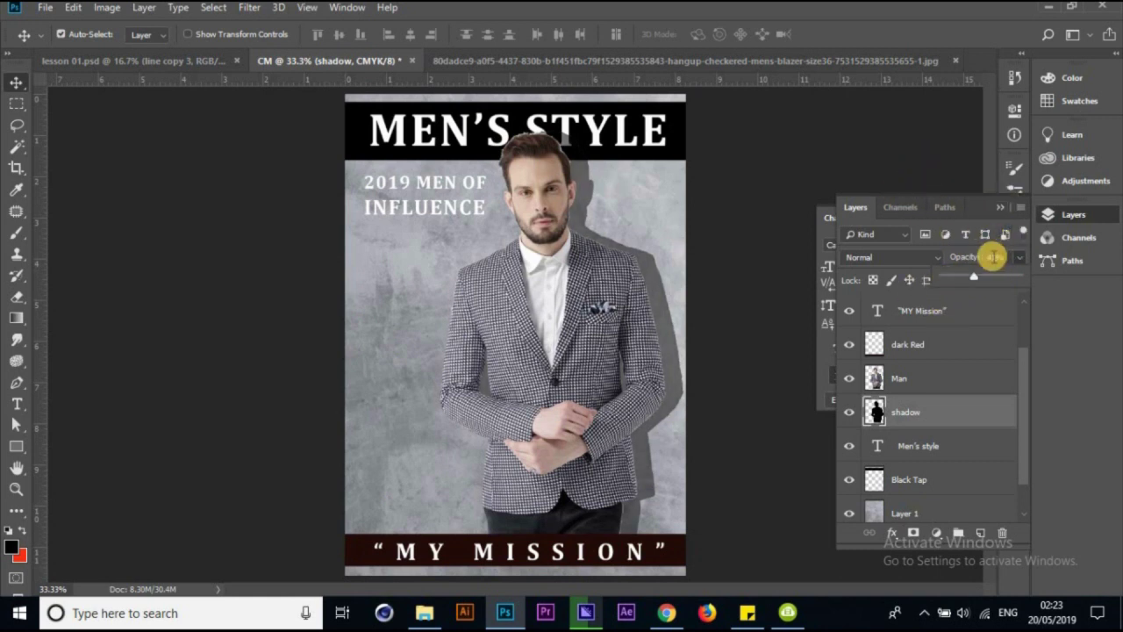
click(955, 255)
click(675, 283)
click(66, 57)
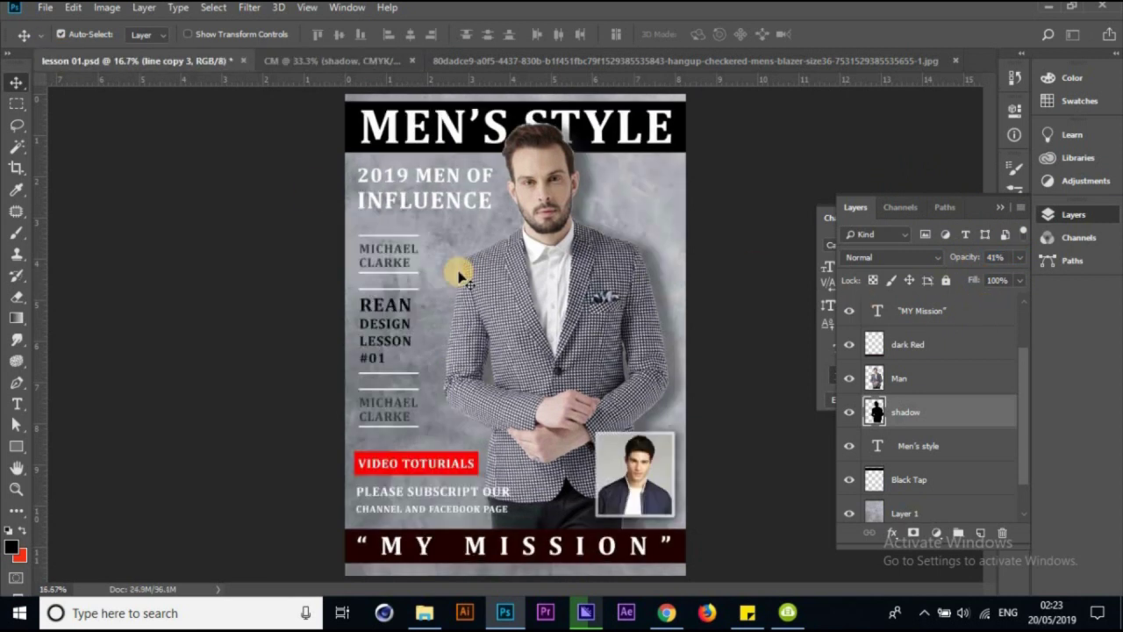
click(345, 64)
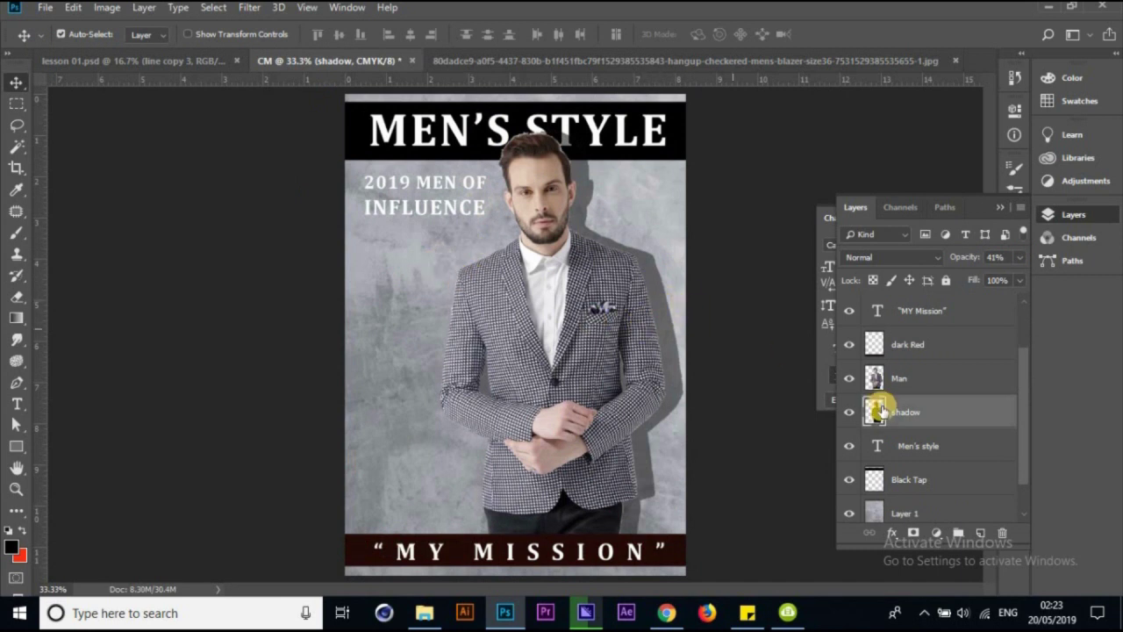
click(914, 379)
click(915, 400)
Apply a 26.3-pixel Gaussian Blur to the shadow layer and drop its opacity to 29%
click(253, 8)
mouse_move(338, 194)
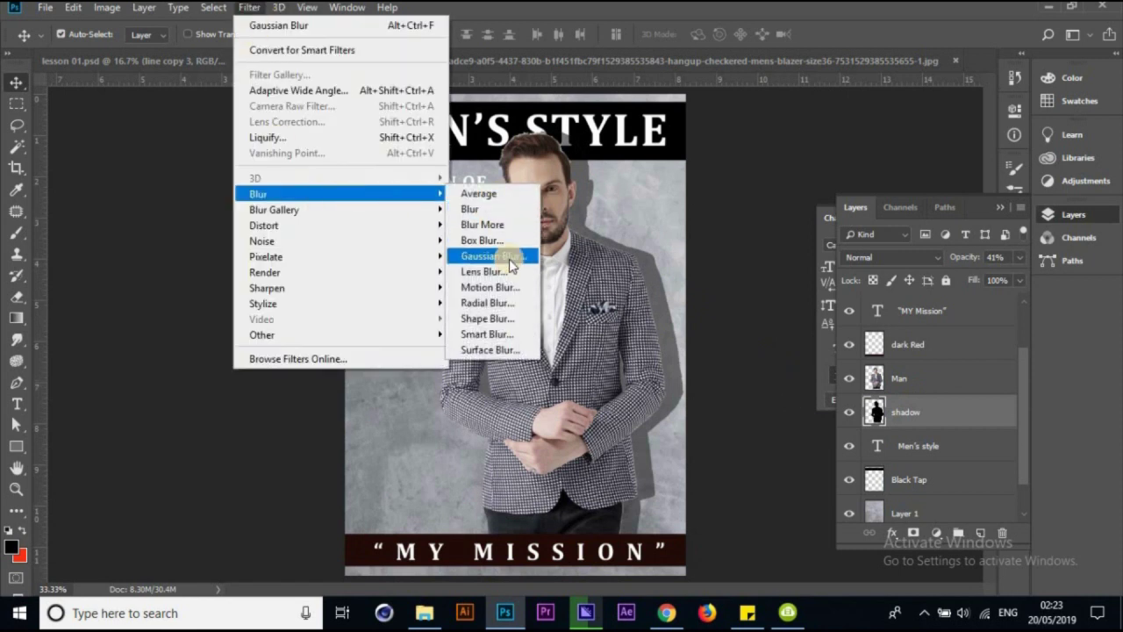
click(509, 262)
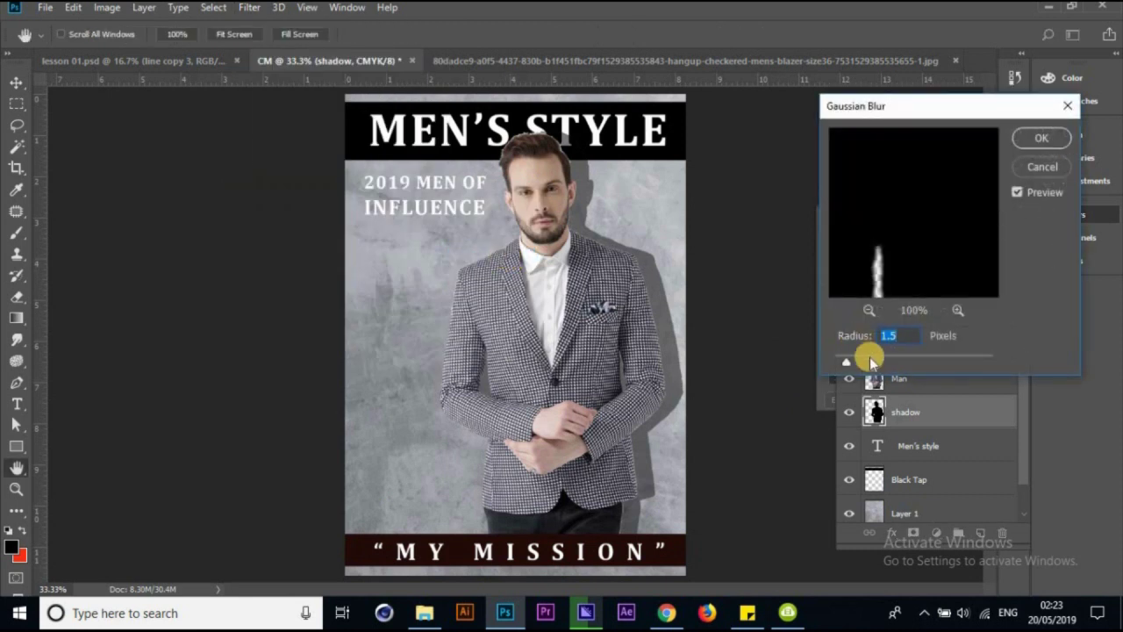
drag(869, 360, 933, 363)
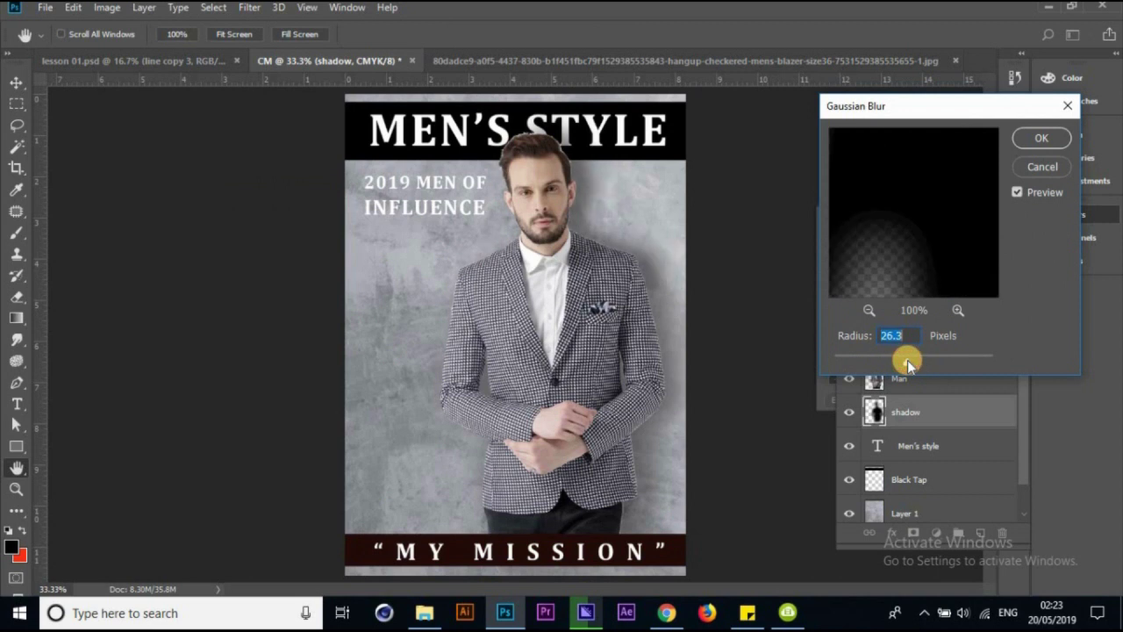
click(1024, 151)
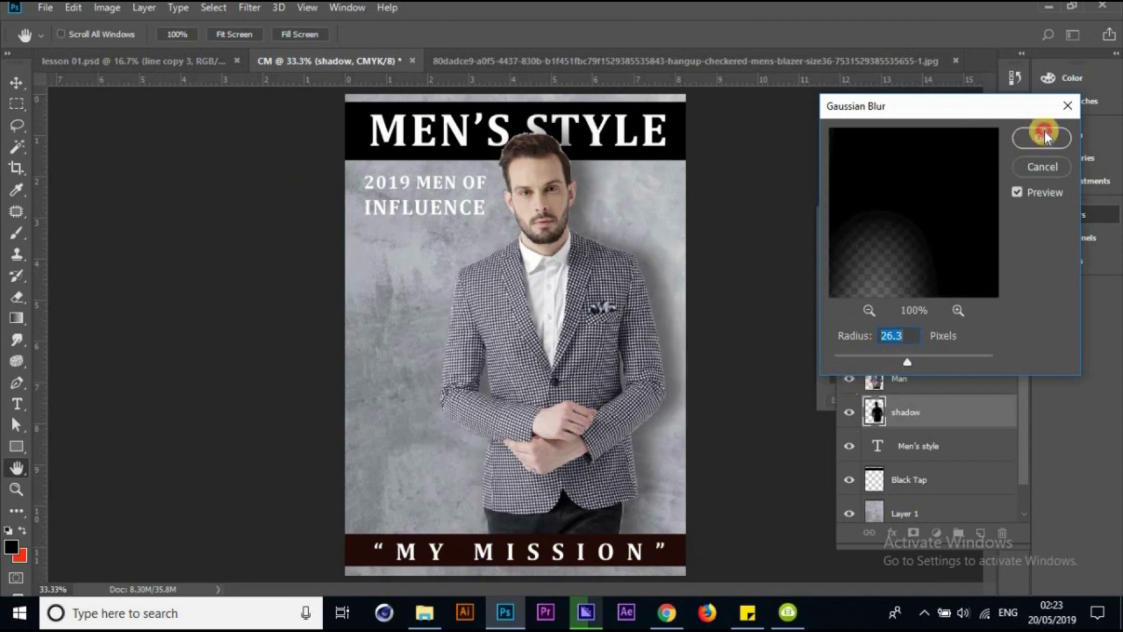
click(1040, 136)
drag(1019, 257, 960, 279)
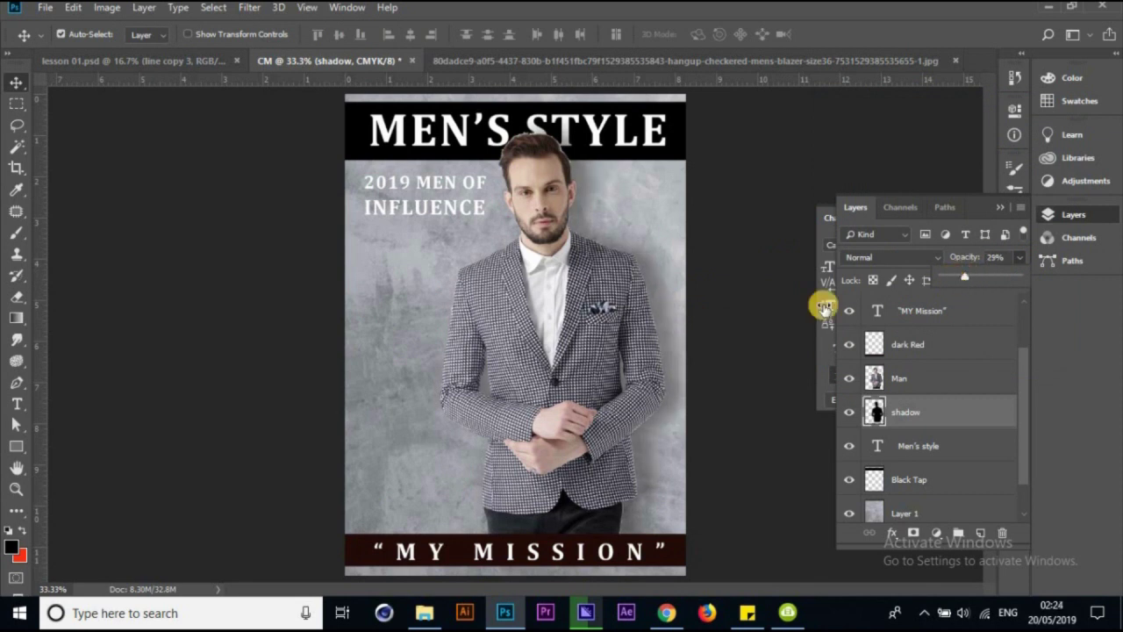
Close the opacity control, reselect the shadow layer, and view the lesson 01.psd cover
click(664, 281)
click(736, 337)
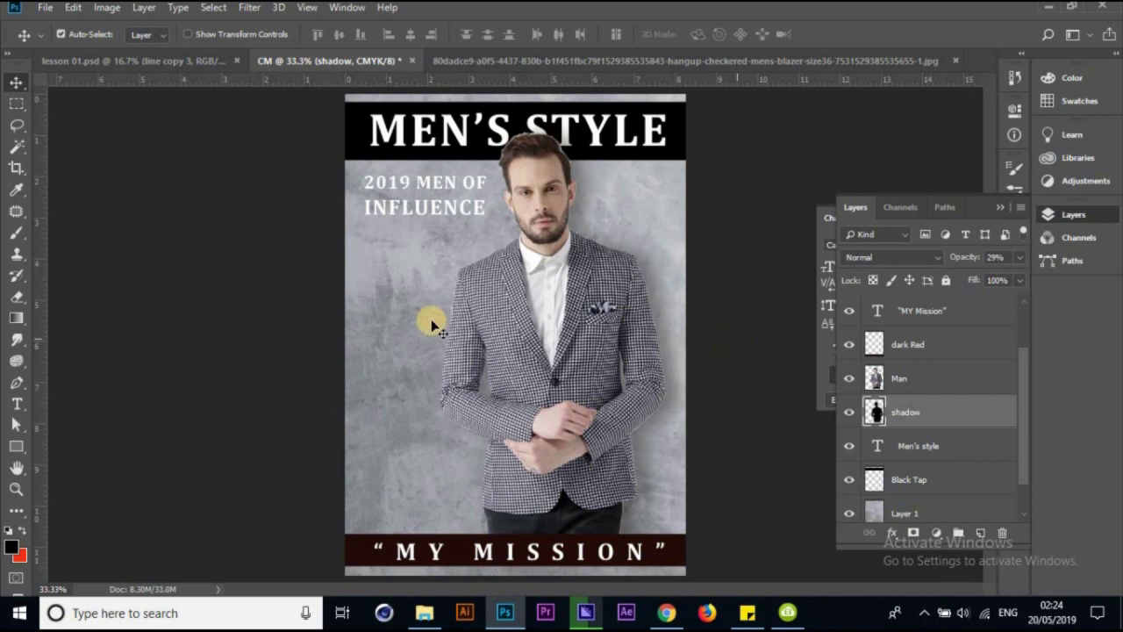
click(123, 62)
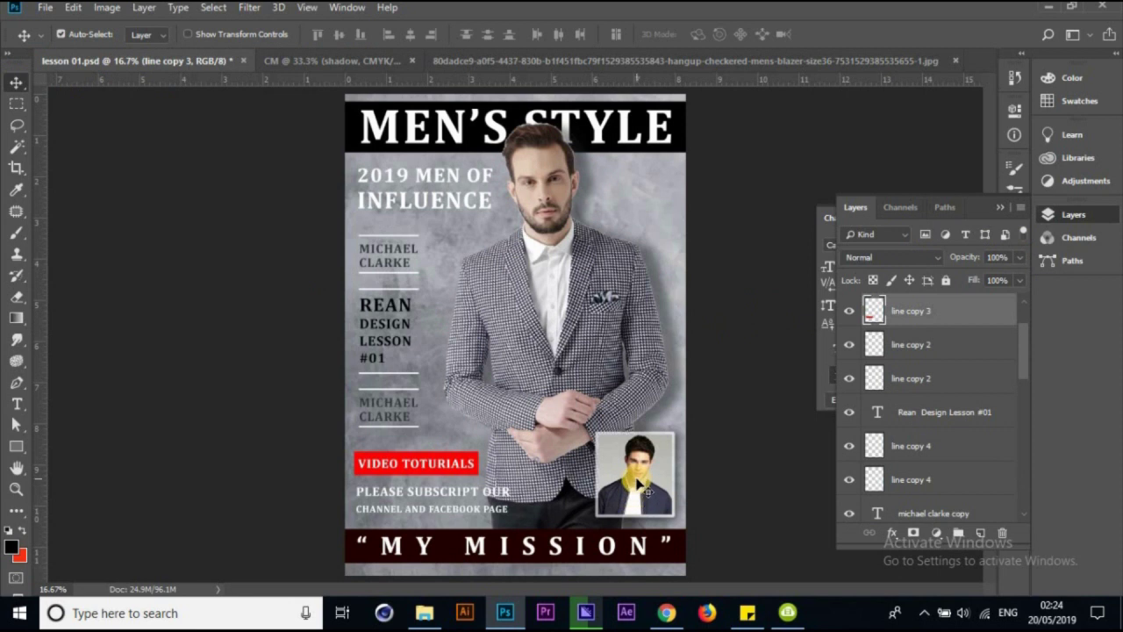
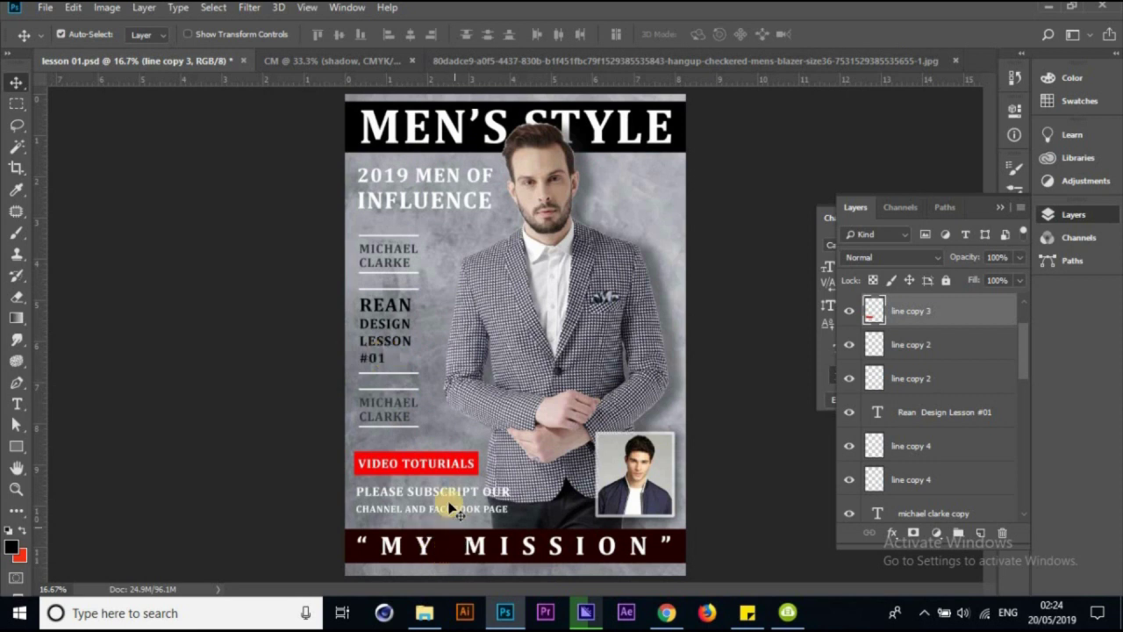
Bring up the CM poster after glancing at the lesson 01 reference, and pick the Horizontal Type tool
click(369, 60)
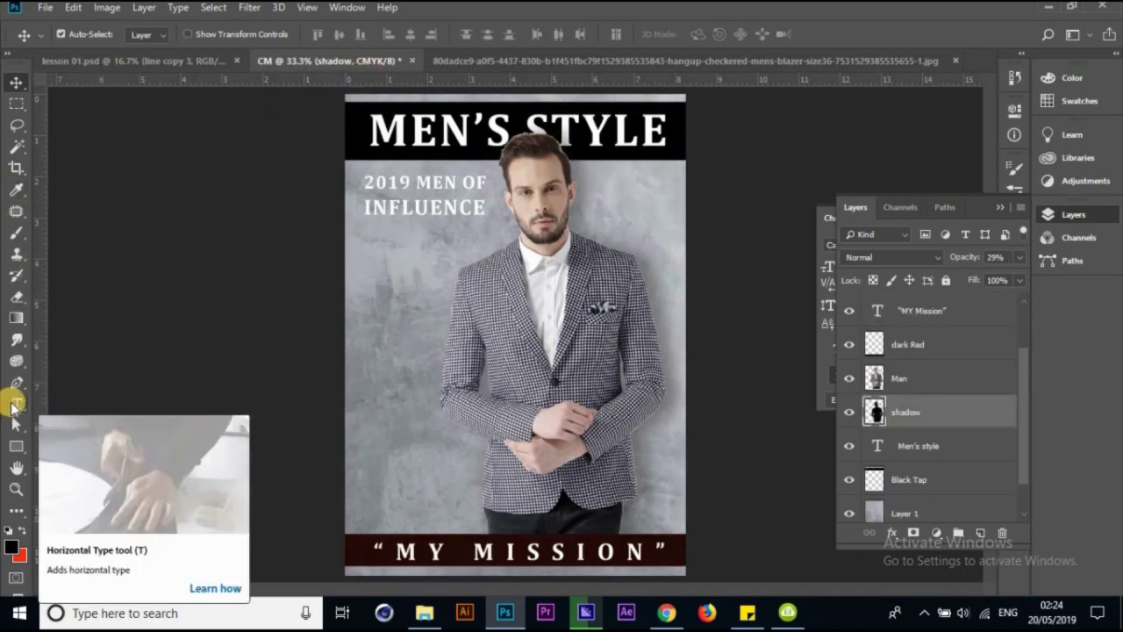
click(59, 62)
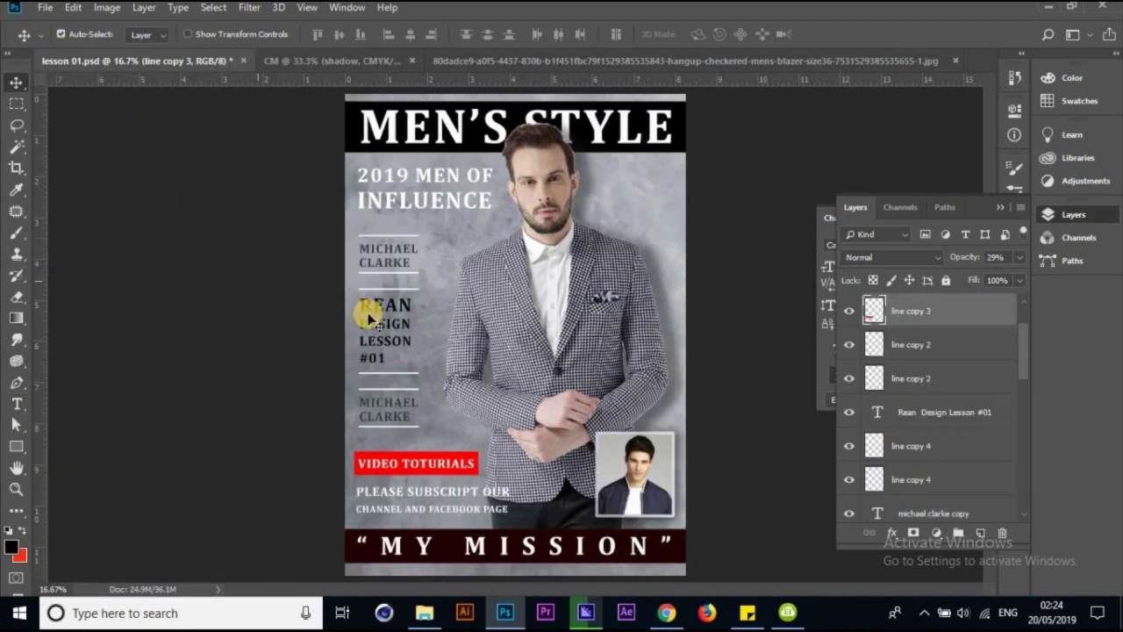
click(316, 61)
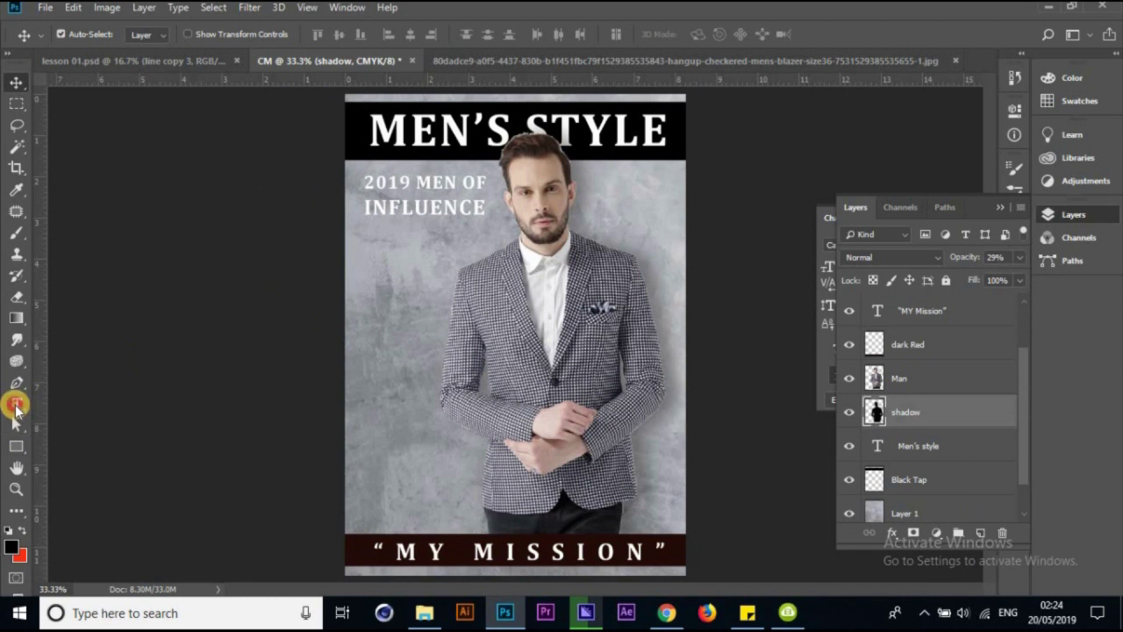
click(16, 404)
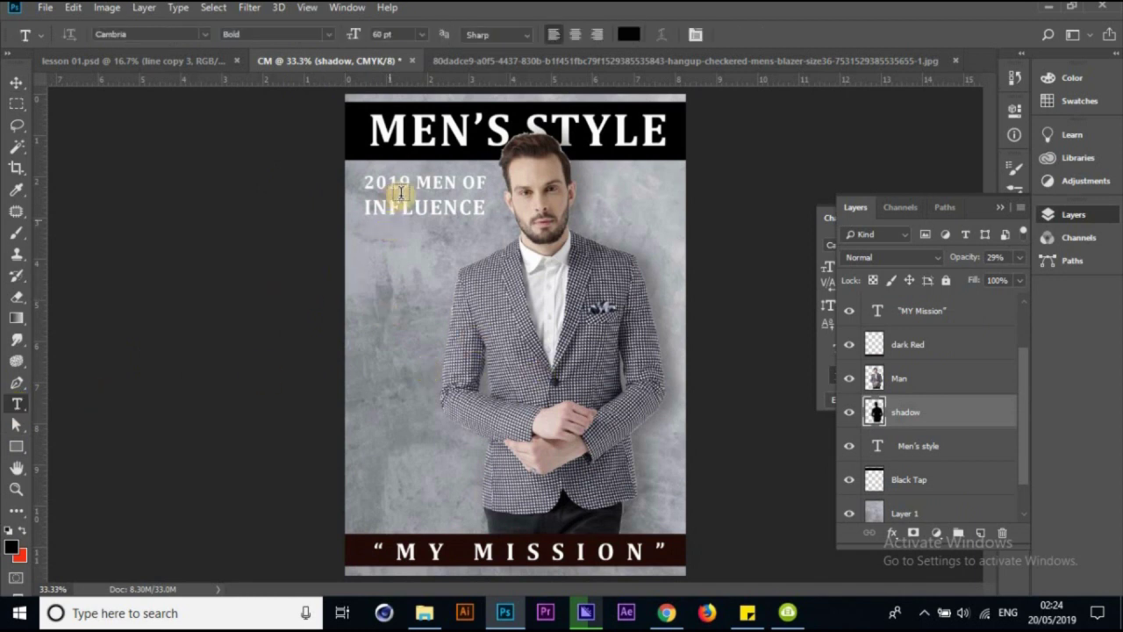
Type REAN DESIGN LESSON #1 left of the model, commit it, and nudge it slightly left
click(354, 291)
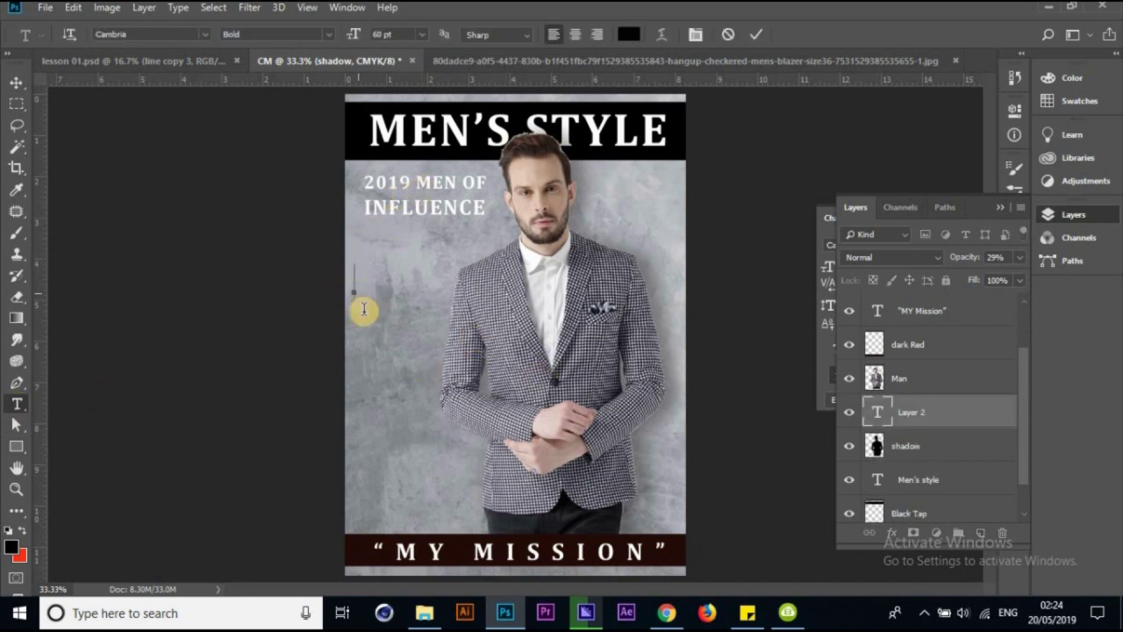
text(R)
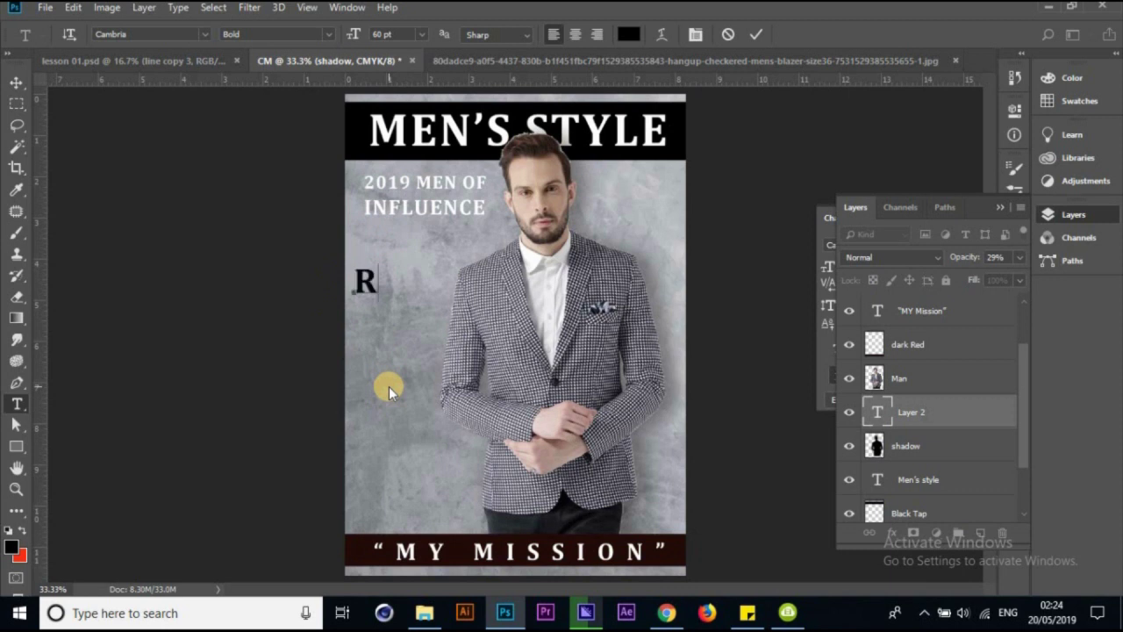
text(EAN )
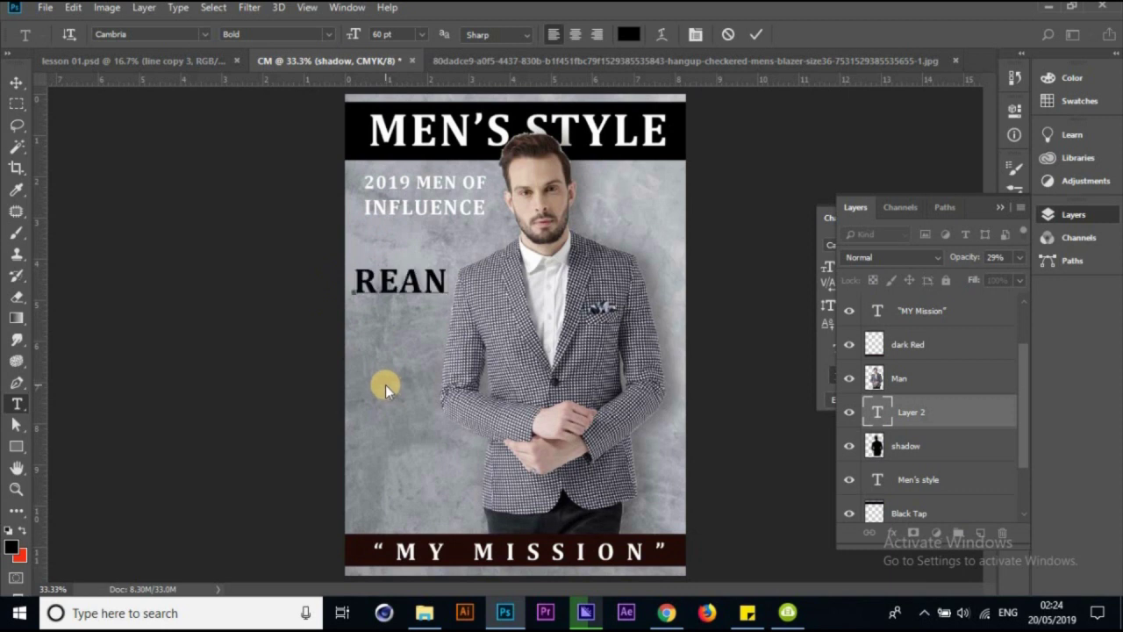
text(DESIG)
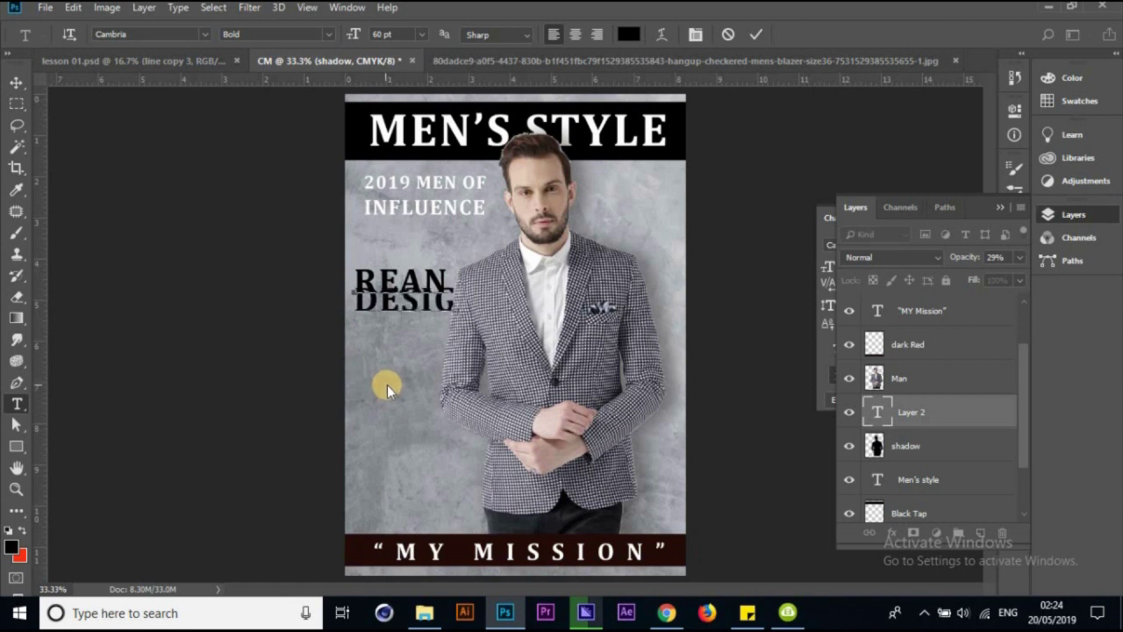
key(BackSpace)
text(N)
key(BackSpace)
text(G )
text(LESSO)
key(Return)
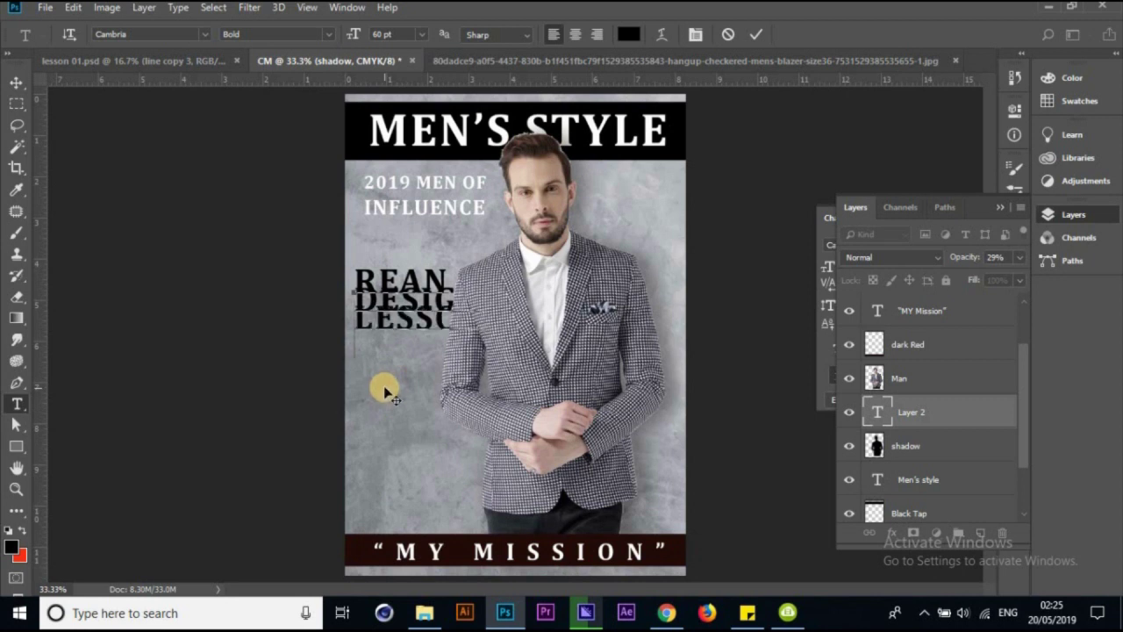
text(#1)
click(15, 81)
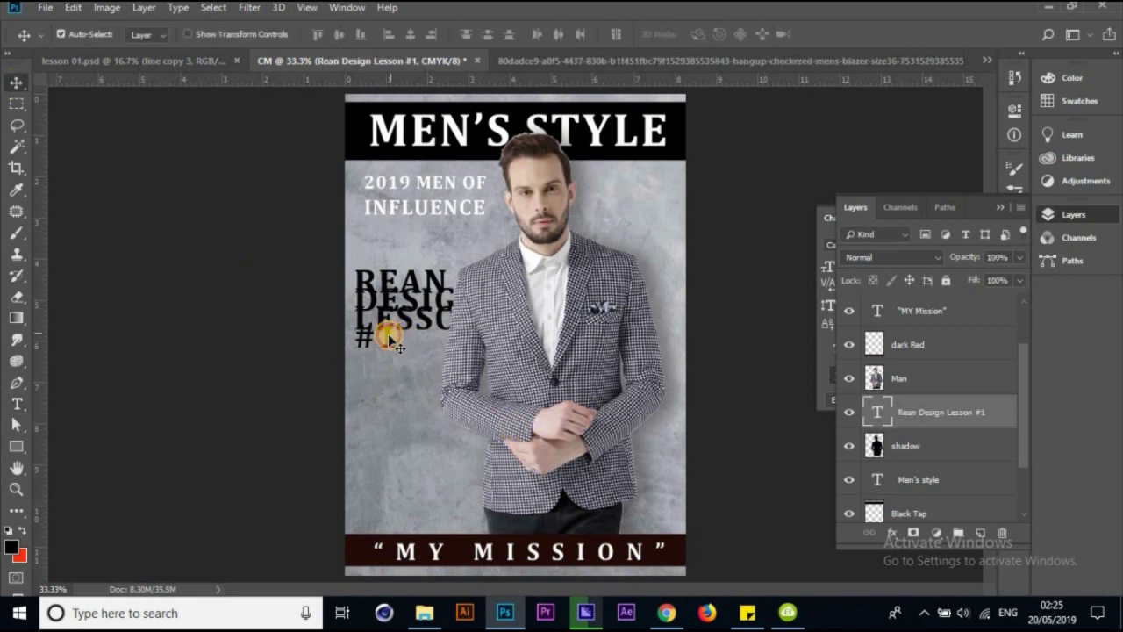
drag(393, 342, 390, 341)
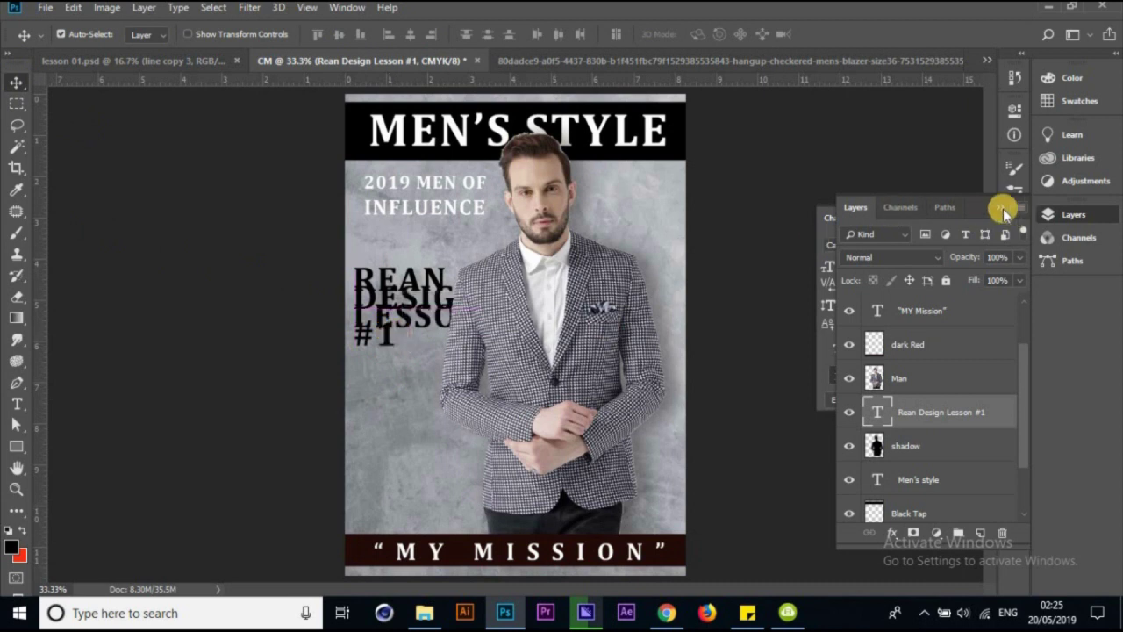
Raise the text's leading to 60 pt in the Character panel, passing through 36 and 45 pt
click(1001, 208)
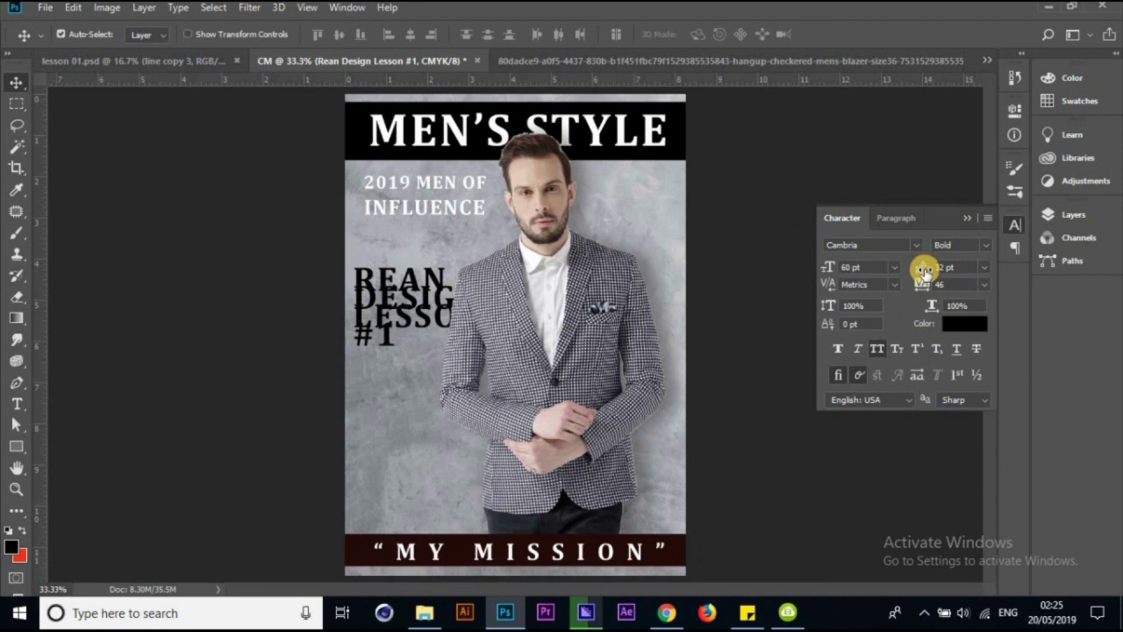
click(984, 266)
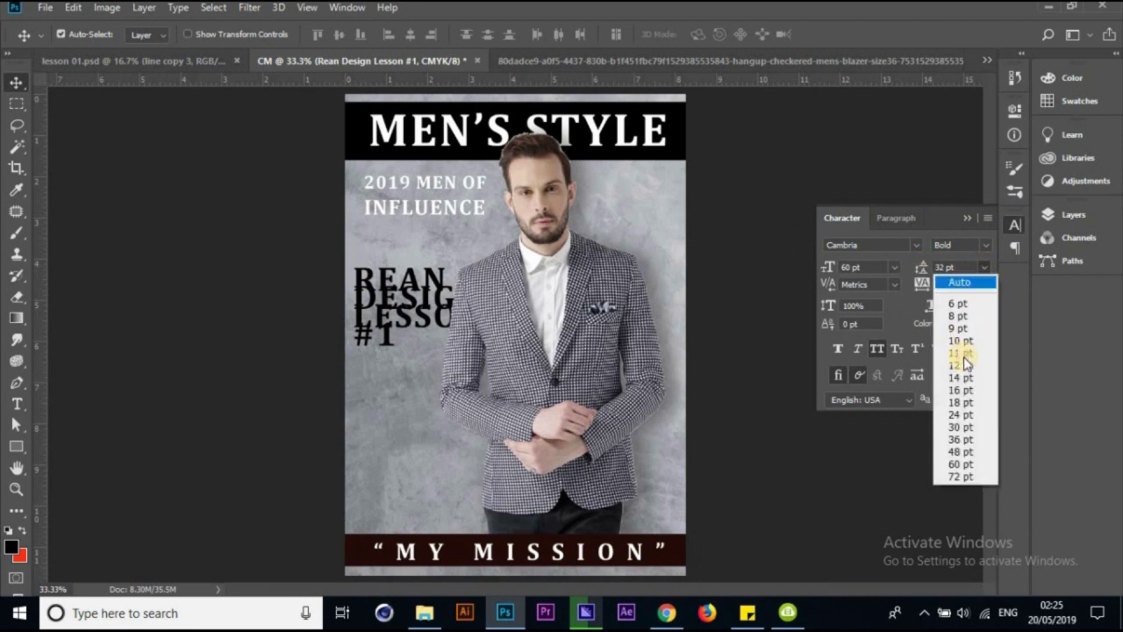
click(954, 441)
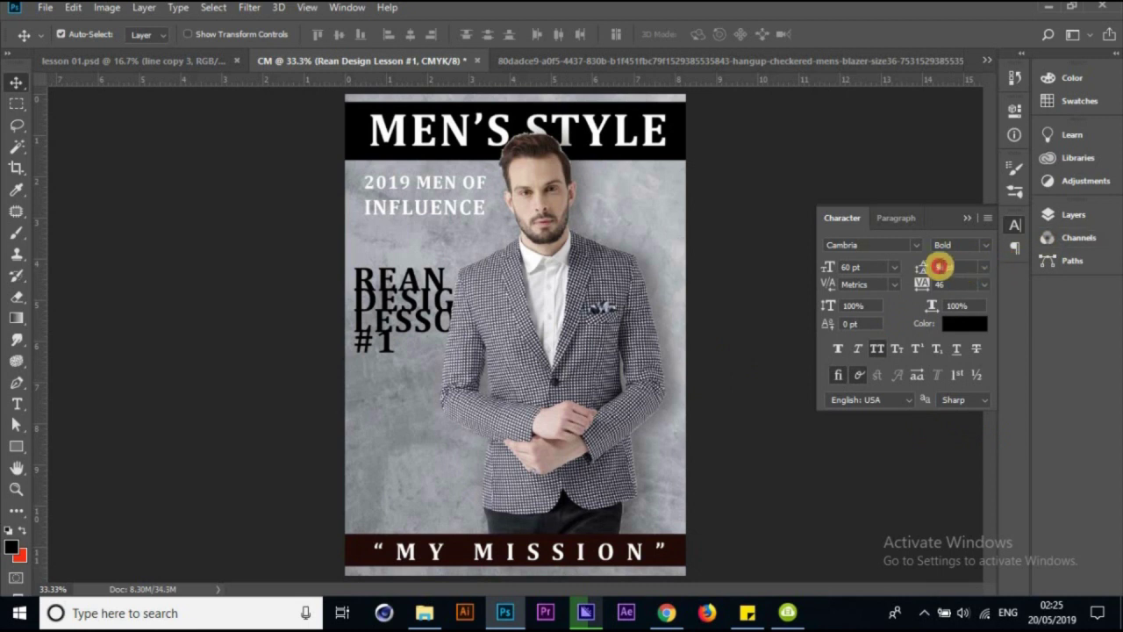
text(45)
key(Return)
key(Up)
key(Up)
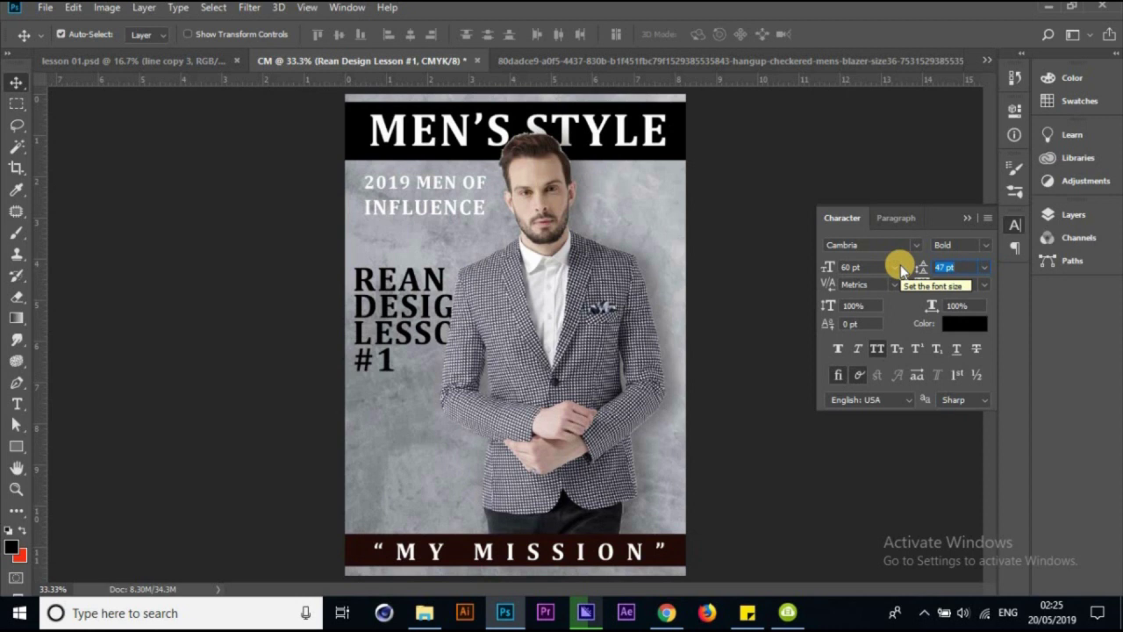
text(59)
key(Return)
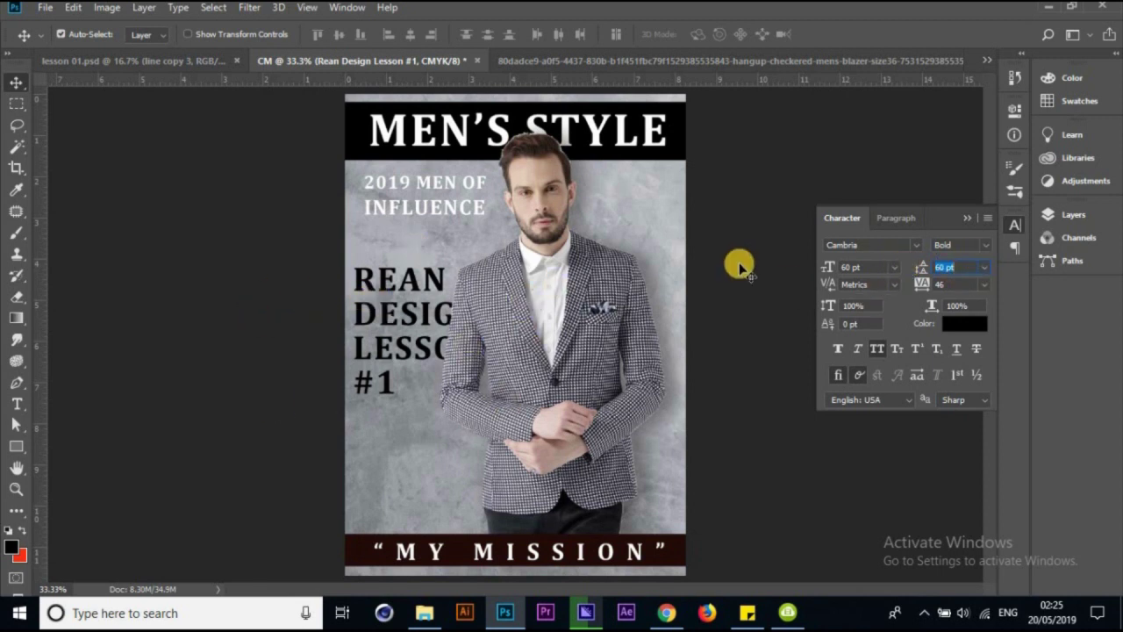
Move the REAN DESIGN LESSON #1 block up toward INFLUENCE and restore the Layers panel
click(429, 316)
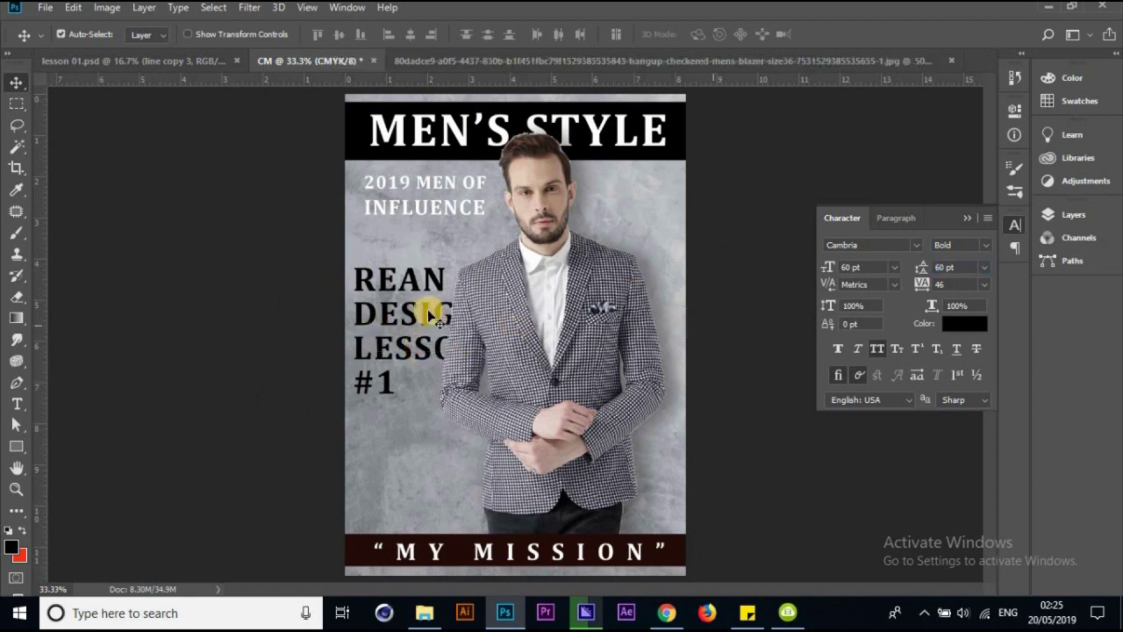
drag(424, 321, 423, 293)
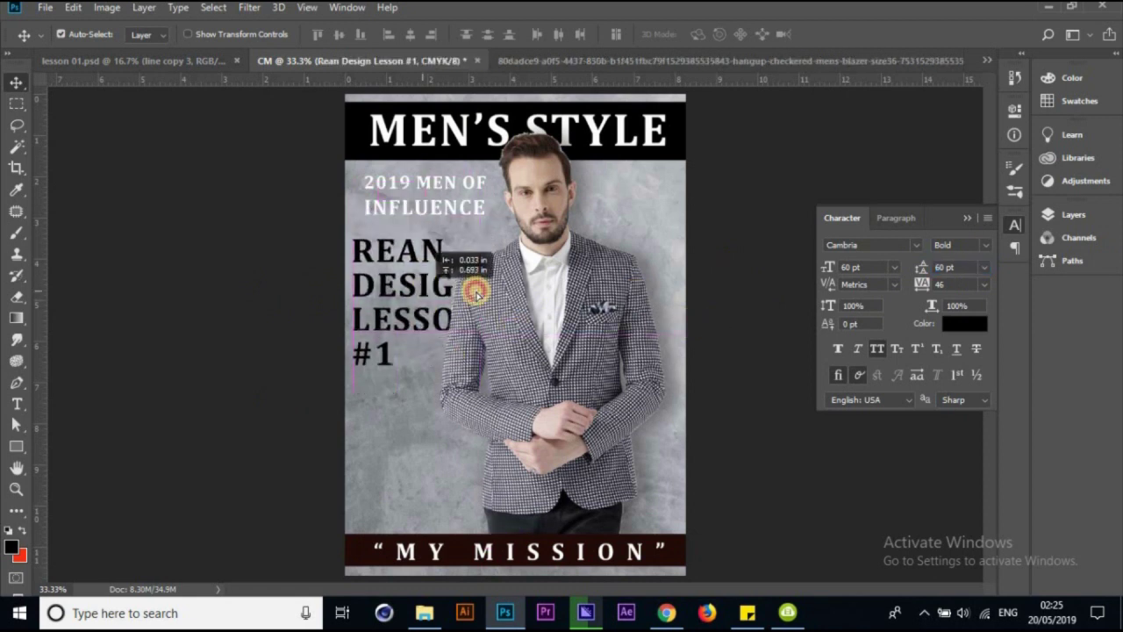
click(414, 216)
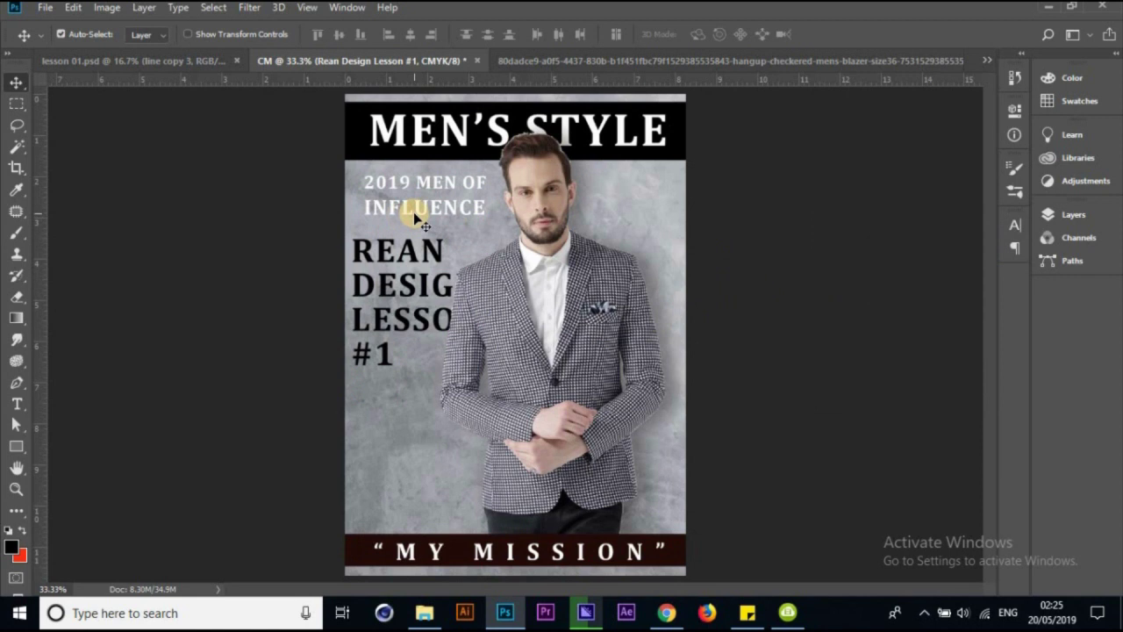
key(F7)
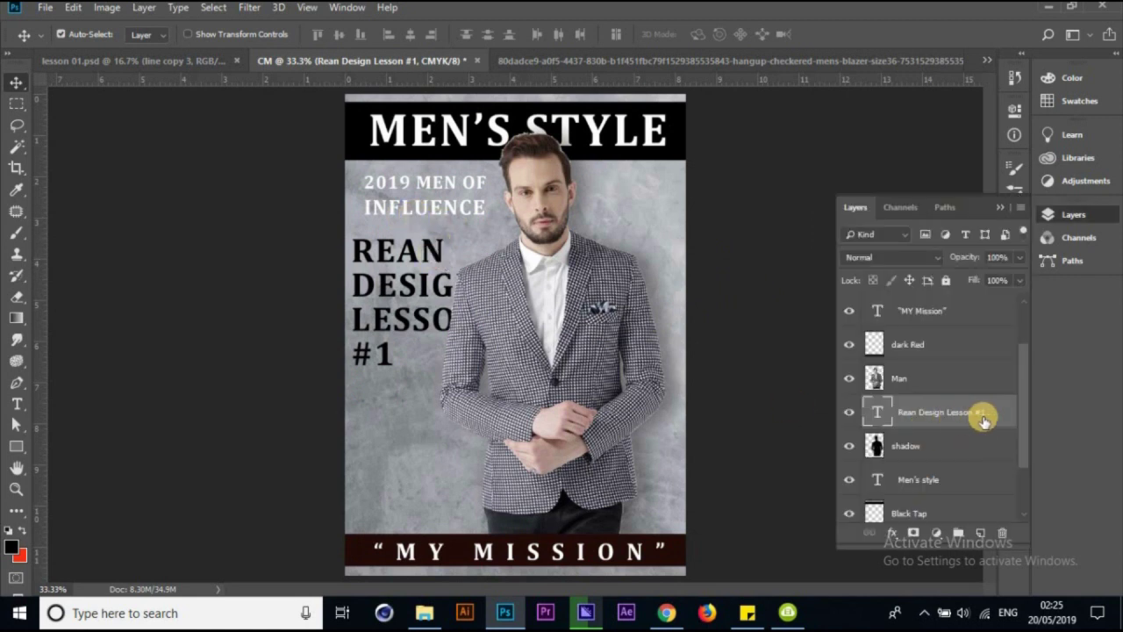
drag(403, 322, 409, 345)
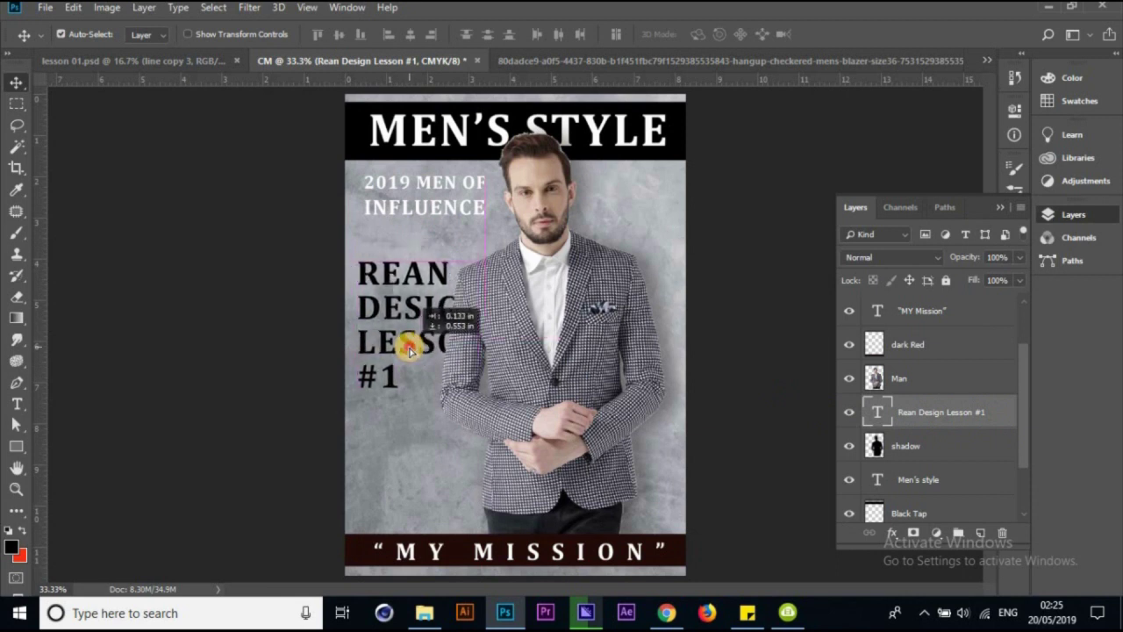
Try raising 2019 MEN OF, undo it, and fine-tune the REAN block against the lesson 01 reference
click(436, 188)
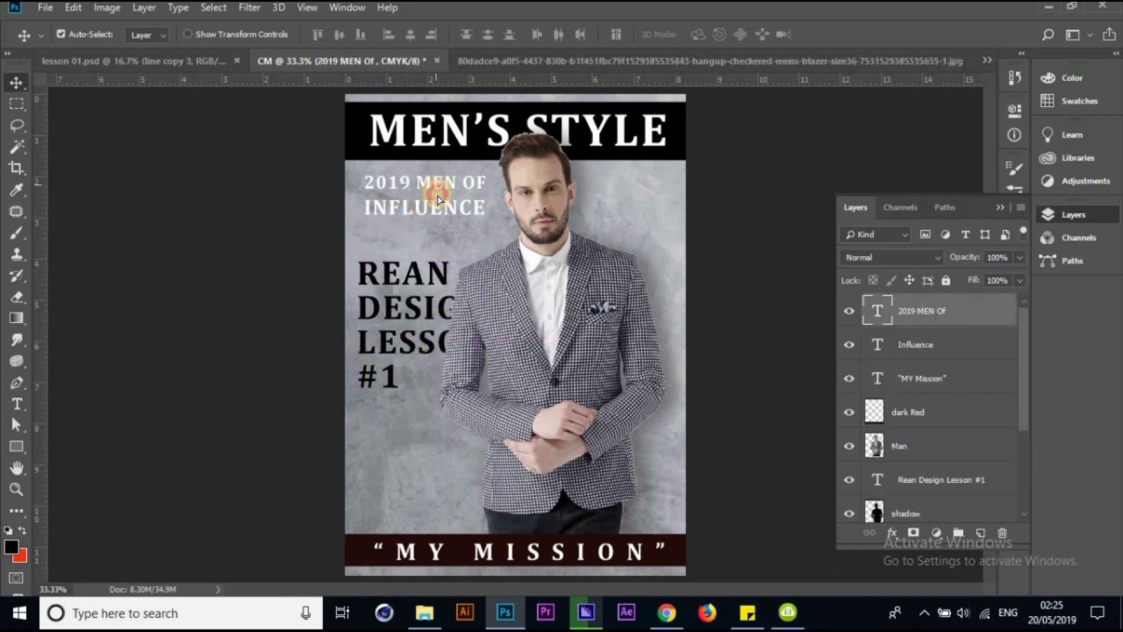
drag(436, 198, 430, 207)
key(ctrl+z)
click(941, 348)
click(387, 279)
drag(387, 279, 389, 297)
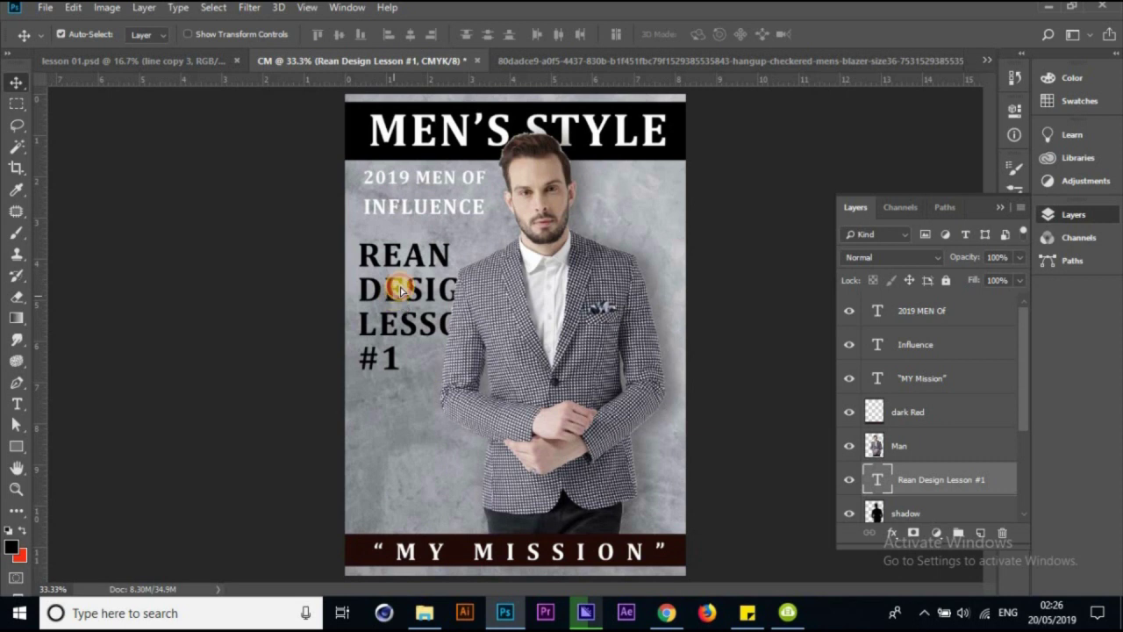
click(155, 61)
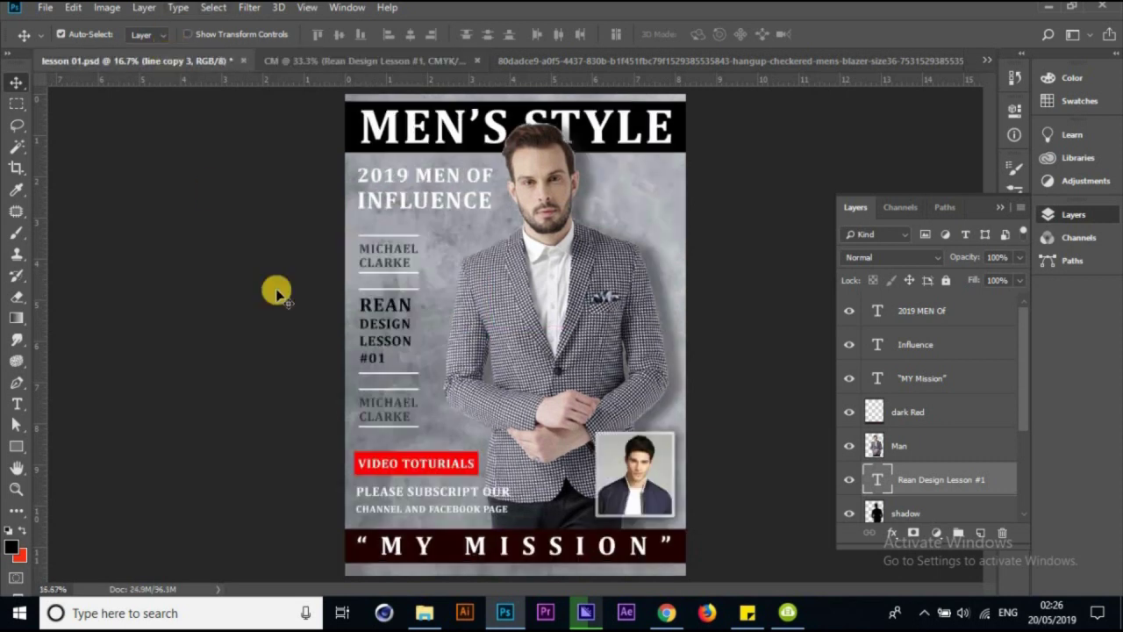
click(351, 314)
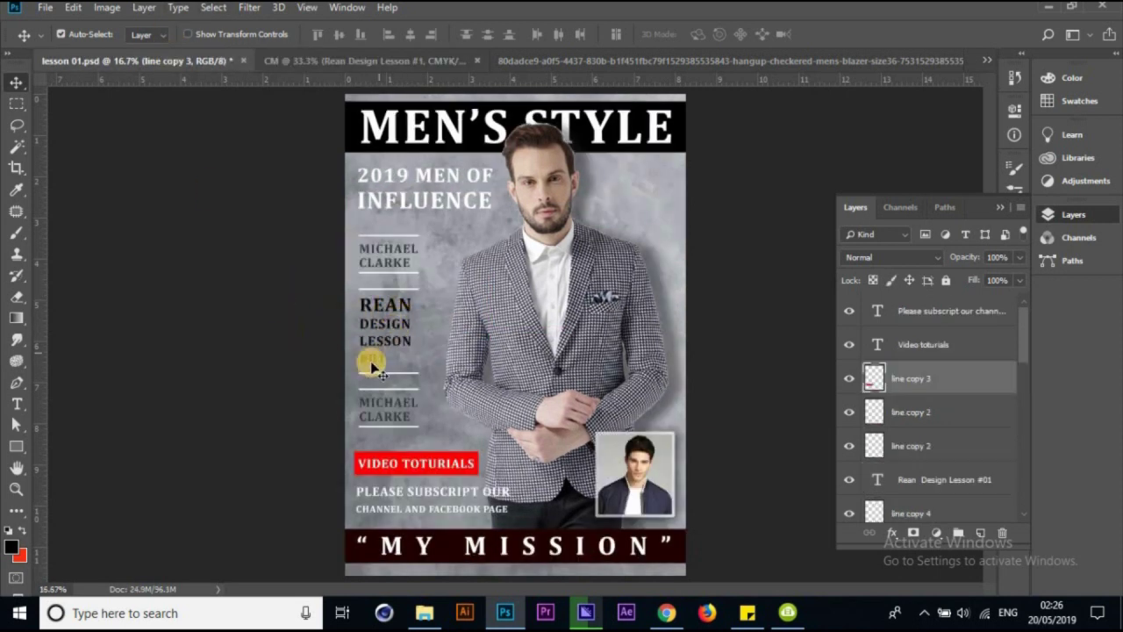
click(418, 59)
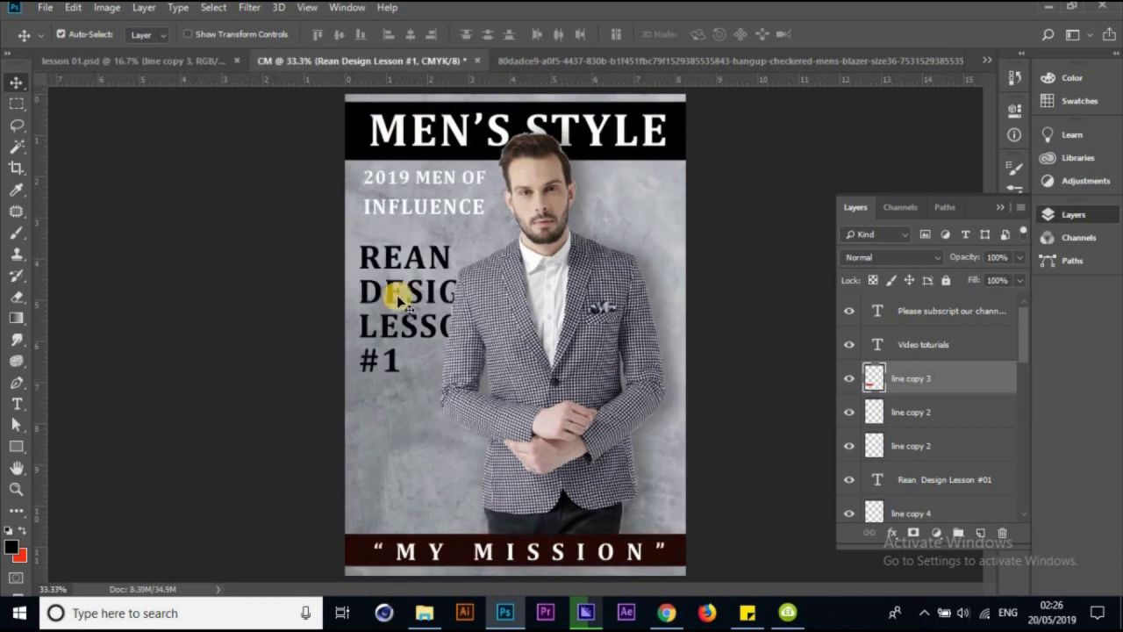
Select the DESIGN, LESSON and #1 lines and set them to 30 pt, after trying 18 pt
drag(421, 263, 419, 258)
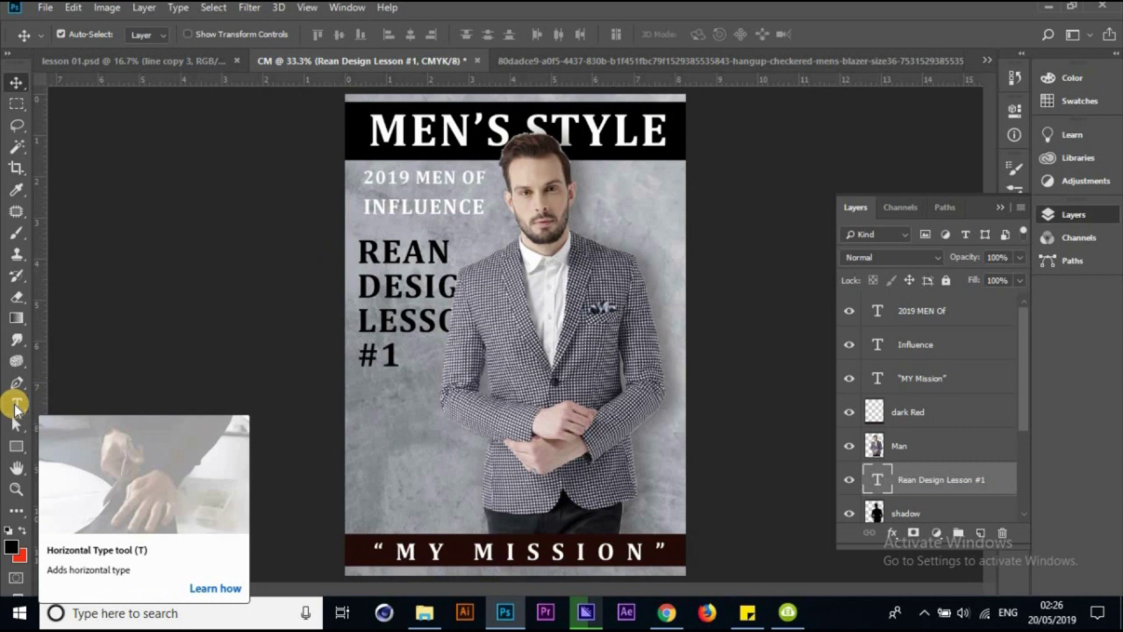
click(16, 402)
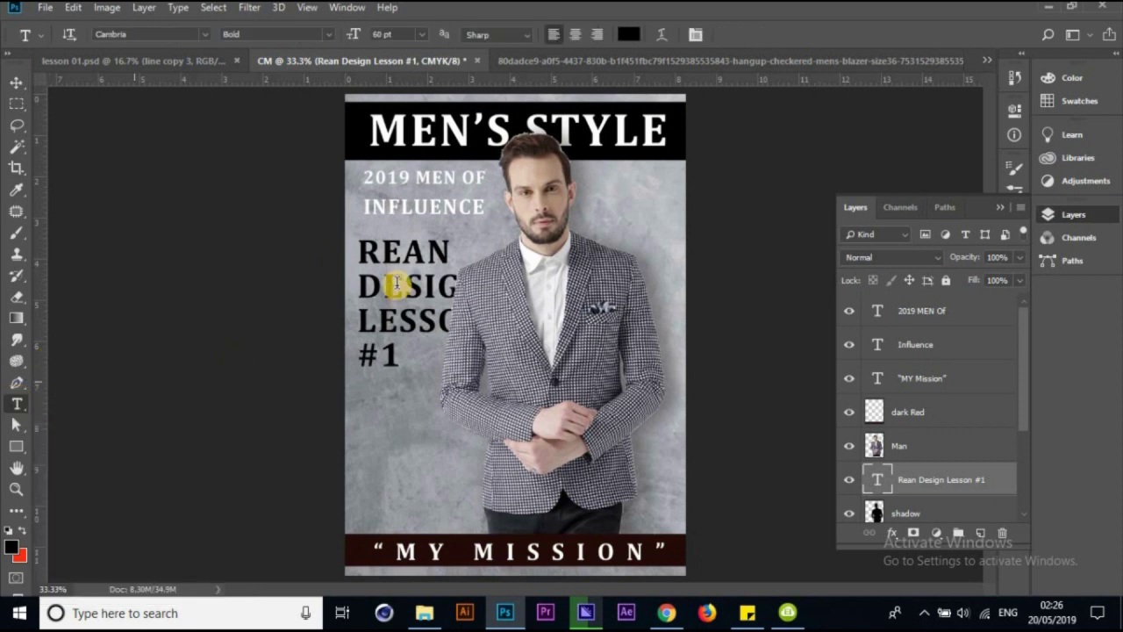
mouse_move(360, 286)
mouse_down()
mouse_move(489, 255)
mouse_move(544, 278)
mouse_up()
drag(510, 343, 509, 361)
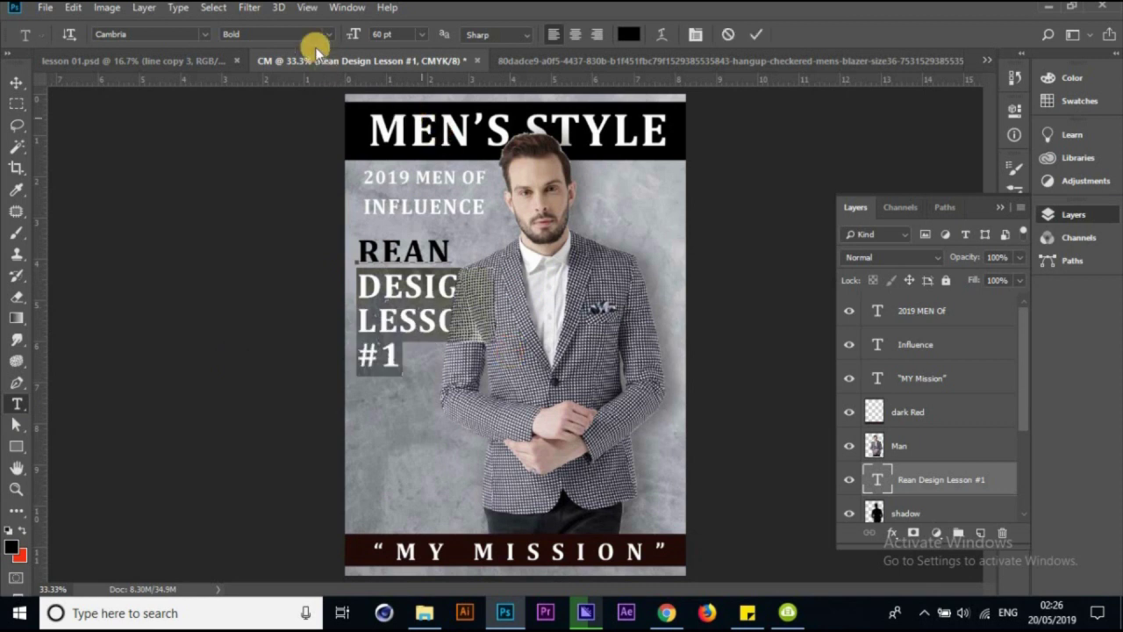
click(1005, 207)
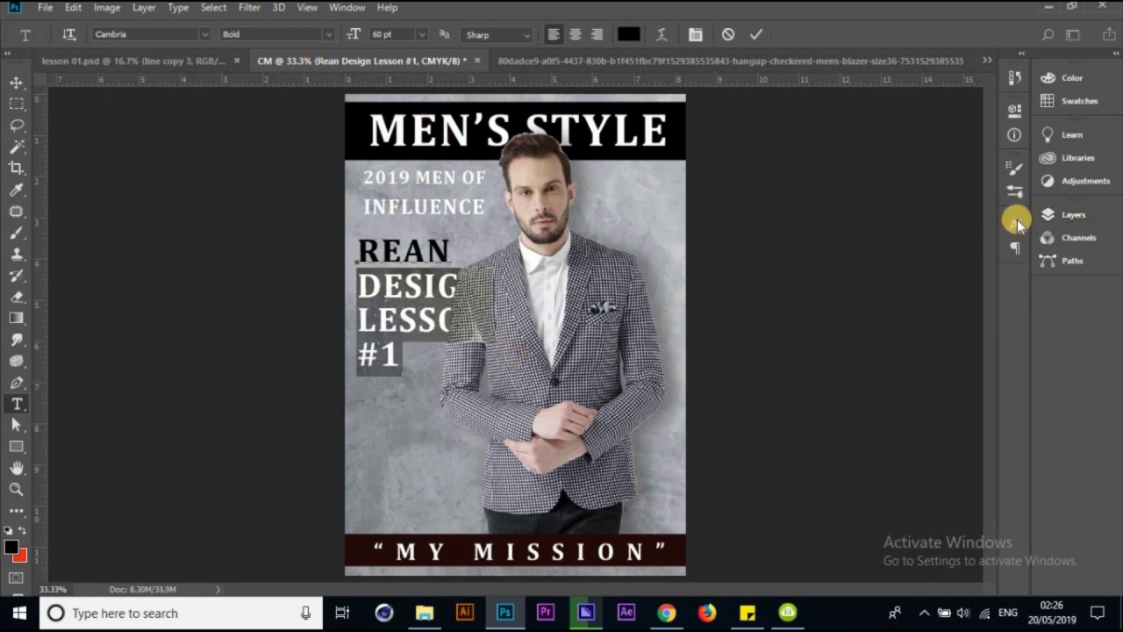
click(1015, 225)
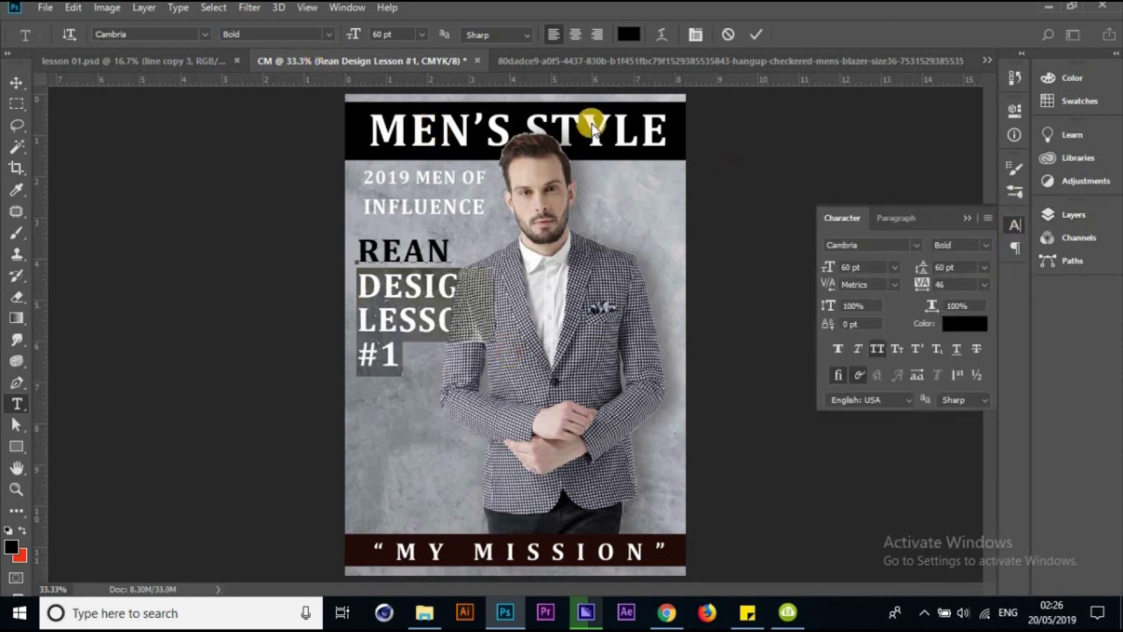
click(420, 33)
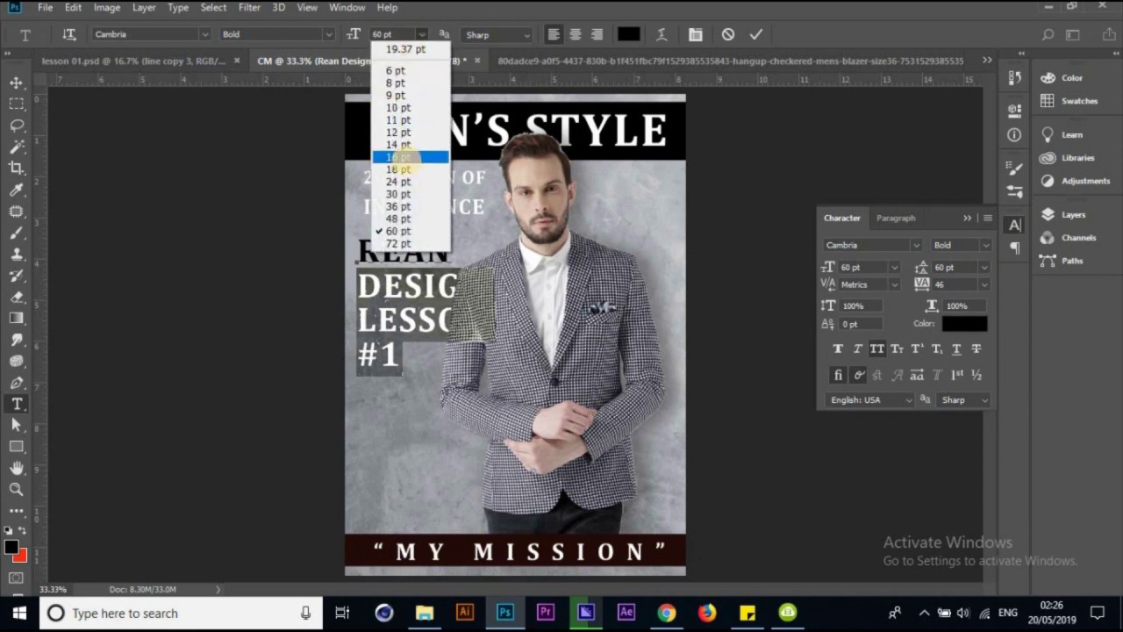
click(402, 169)
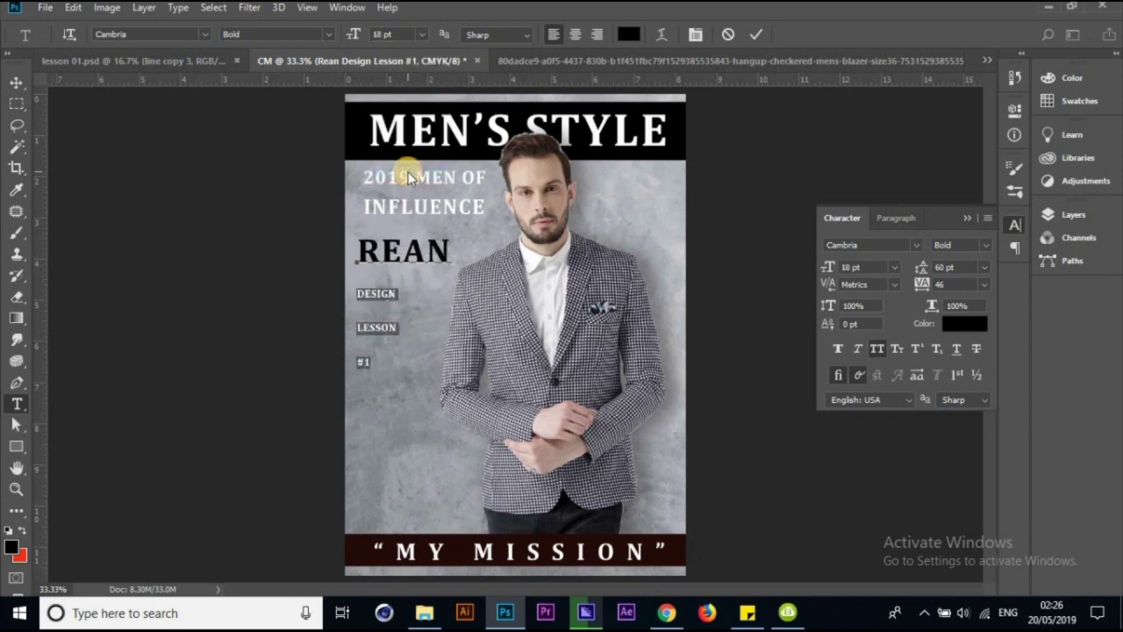
click(423, 35)
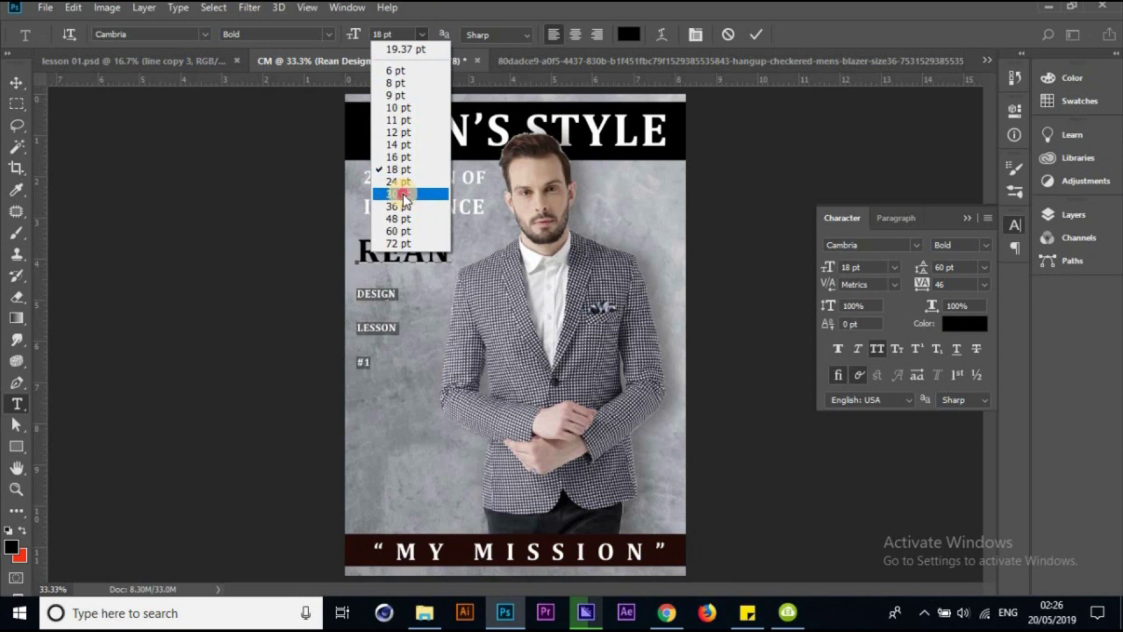
click(402, 194)
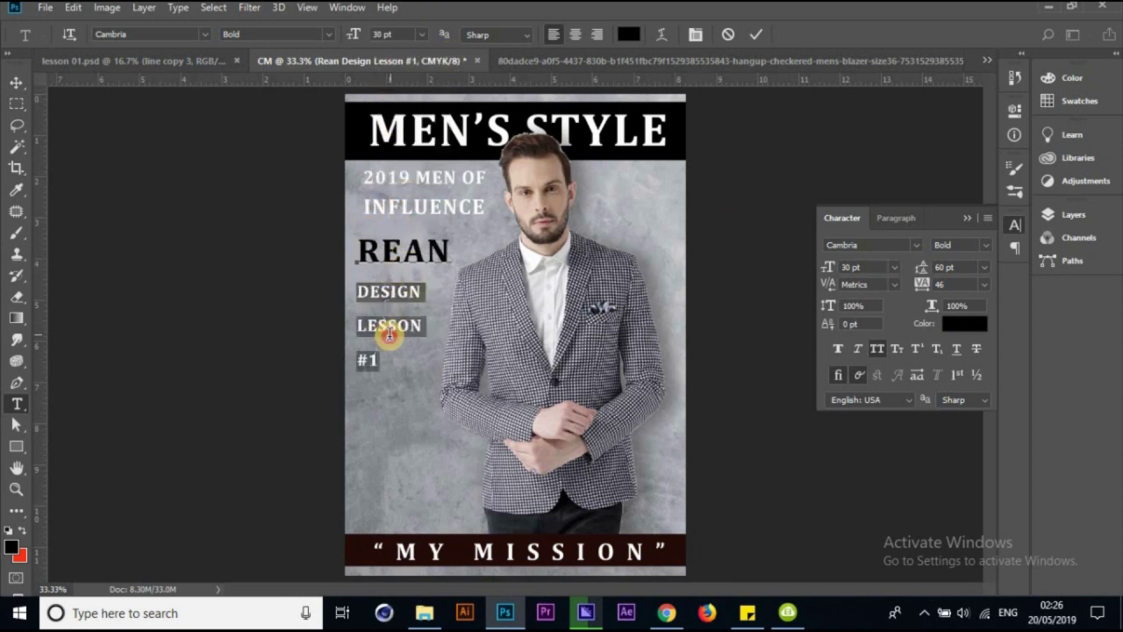
Make LESSON 24 pt, commit, and set the leading to 36 pt, checking the reference
drag(426, 325, 335, 321)
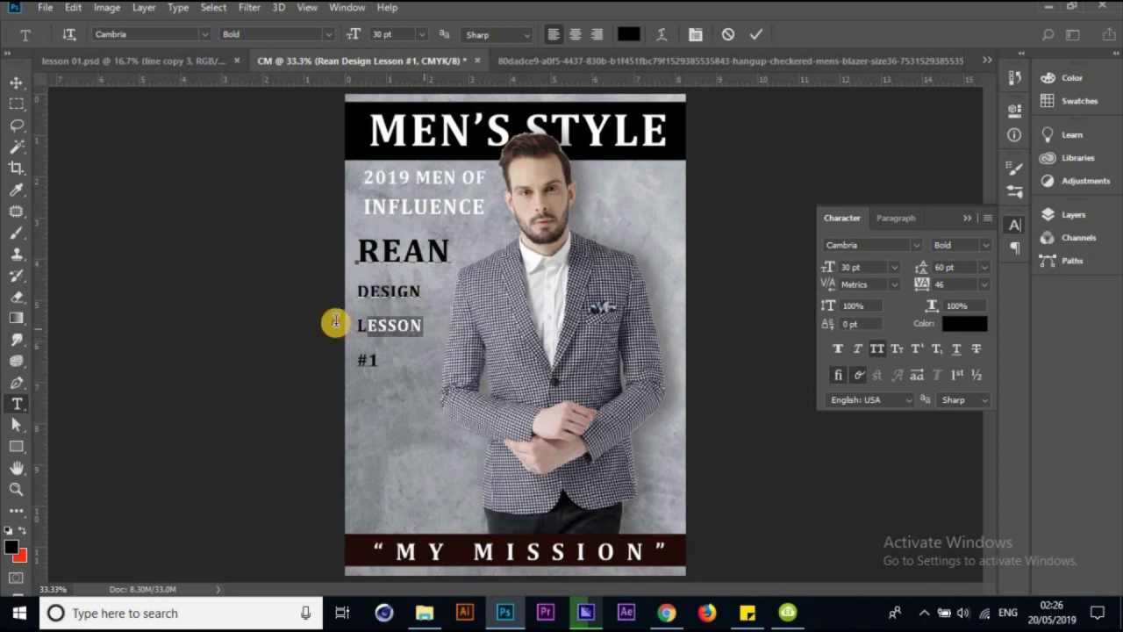
click(426, 36)
click(402, 181)
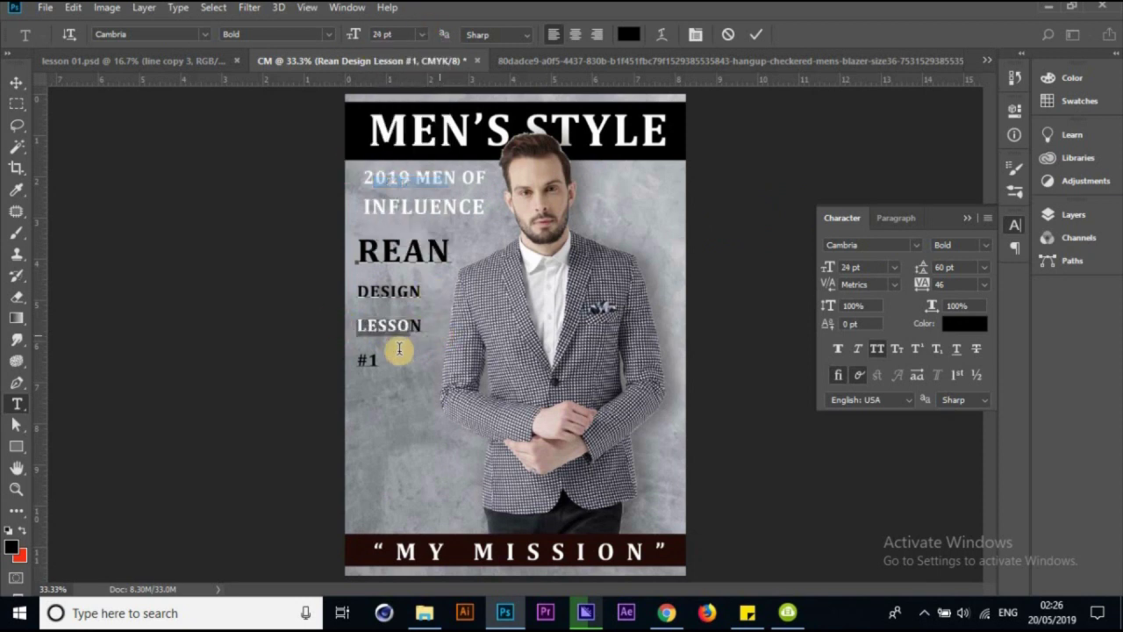
click(15, 81)
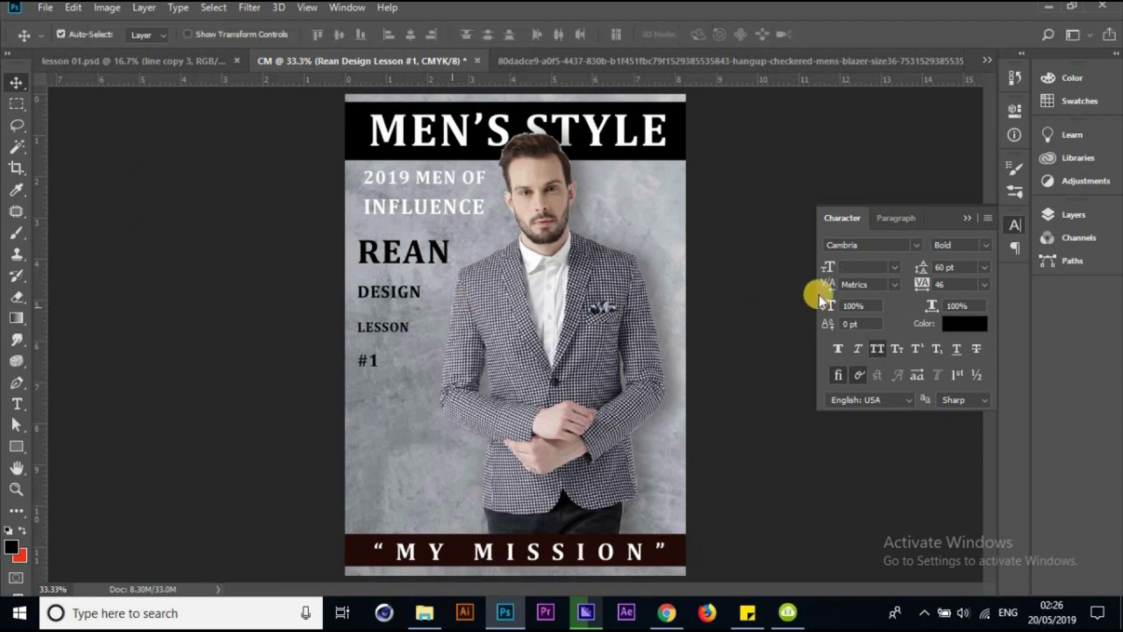
click(983, 269)
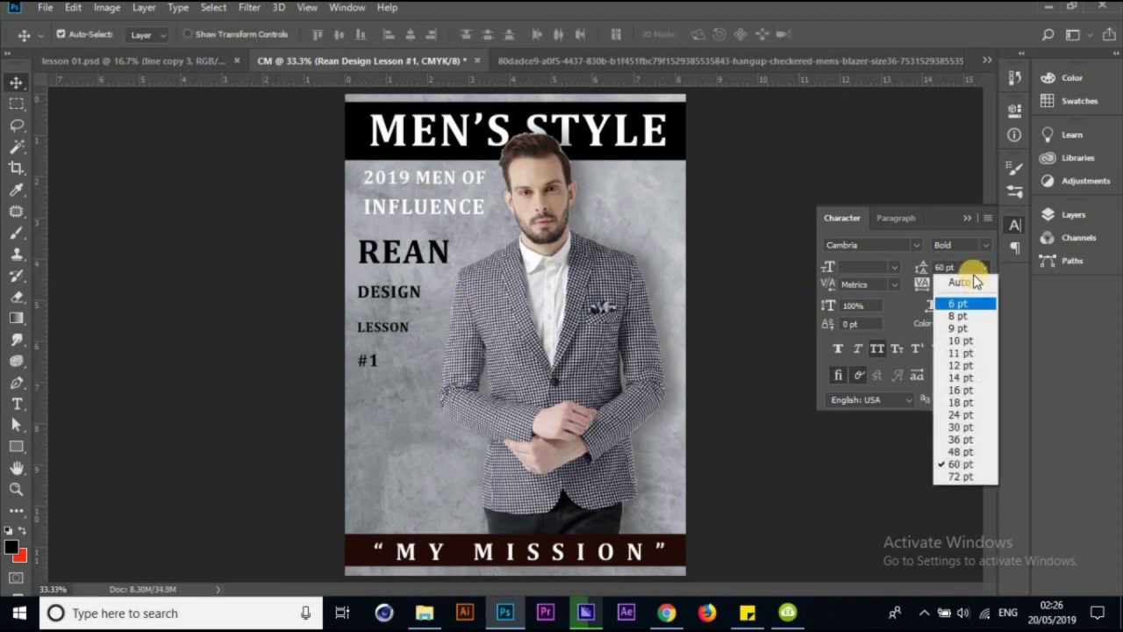
click(965, 440)
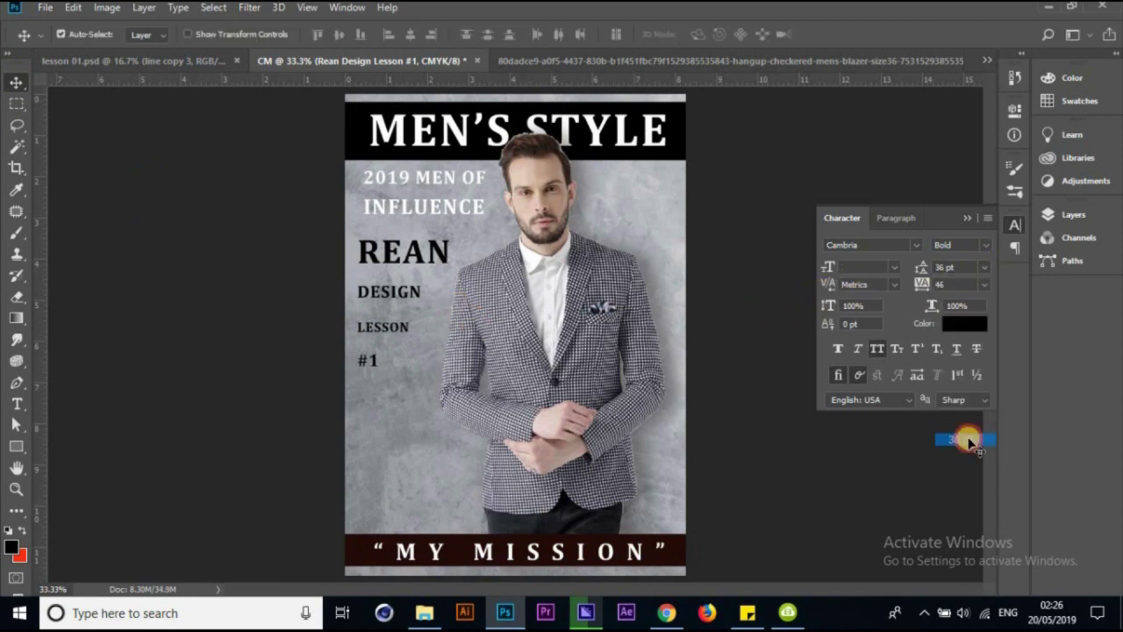
click(156, 63)
click(422, 63)
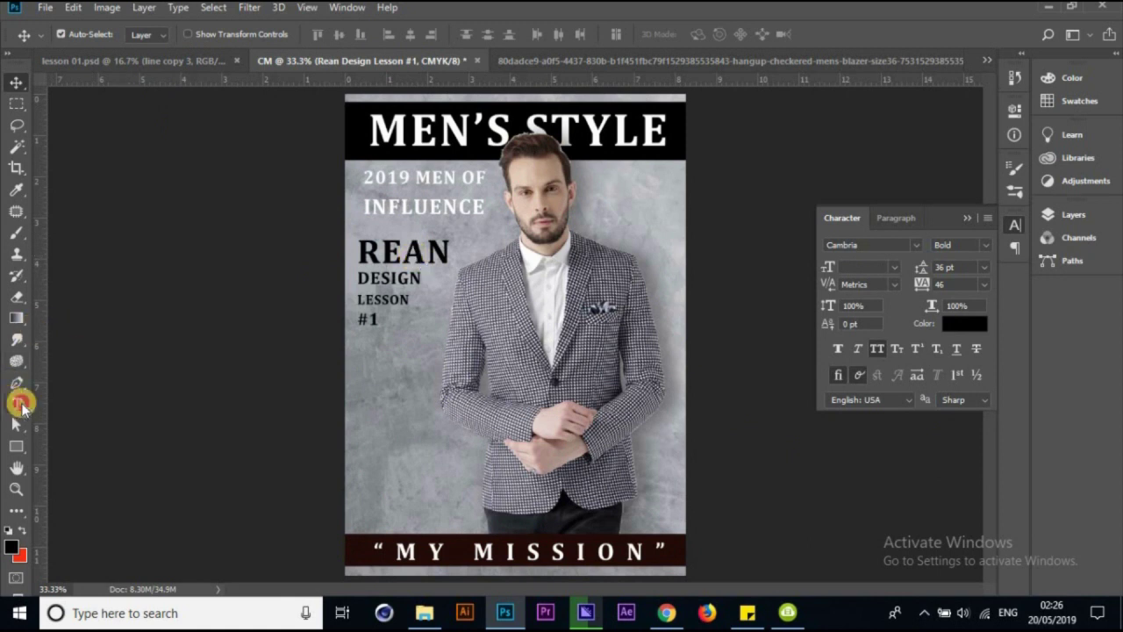
Colour the word DESIGN dark brown after briefly trying green, and commit the change
click(17, 404)
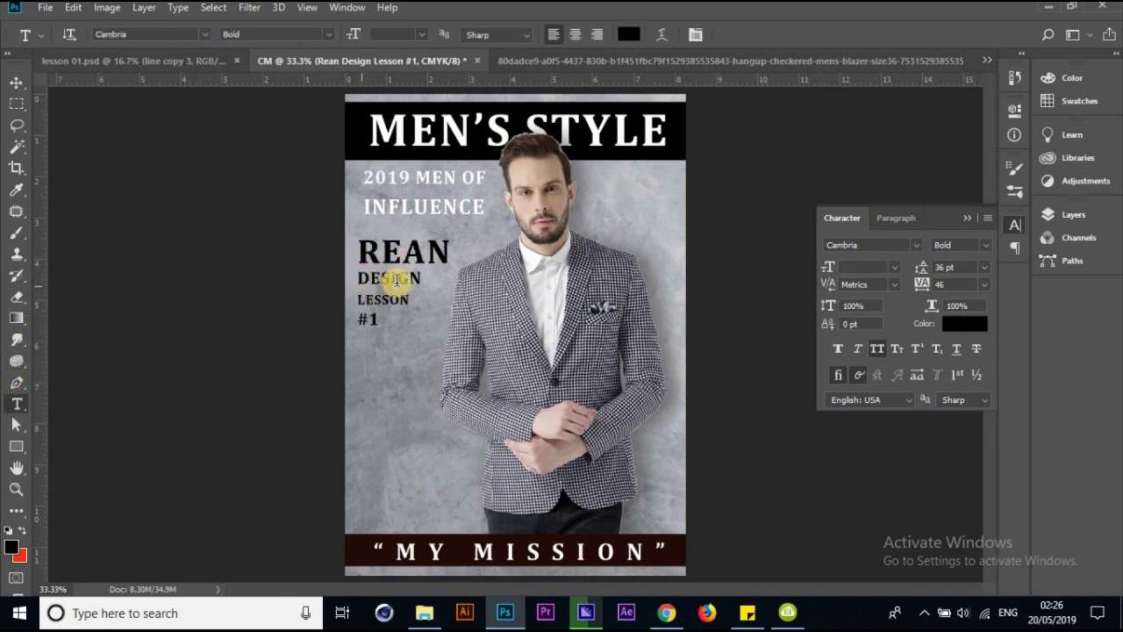
double_click(393, 277)
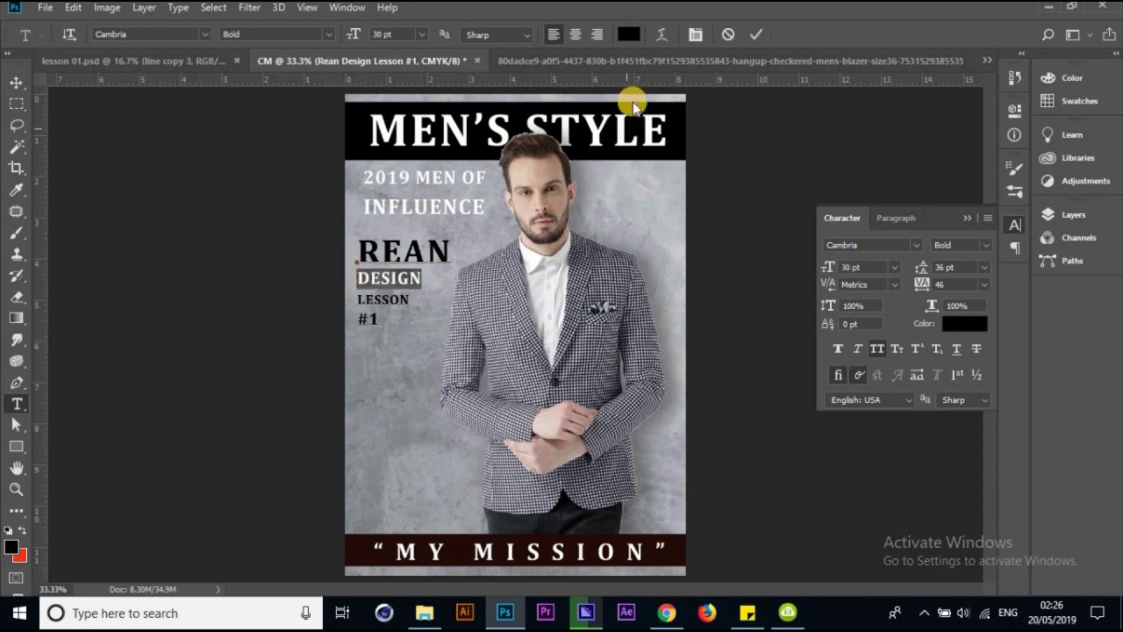
click(628, 34)
click(894, 84)
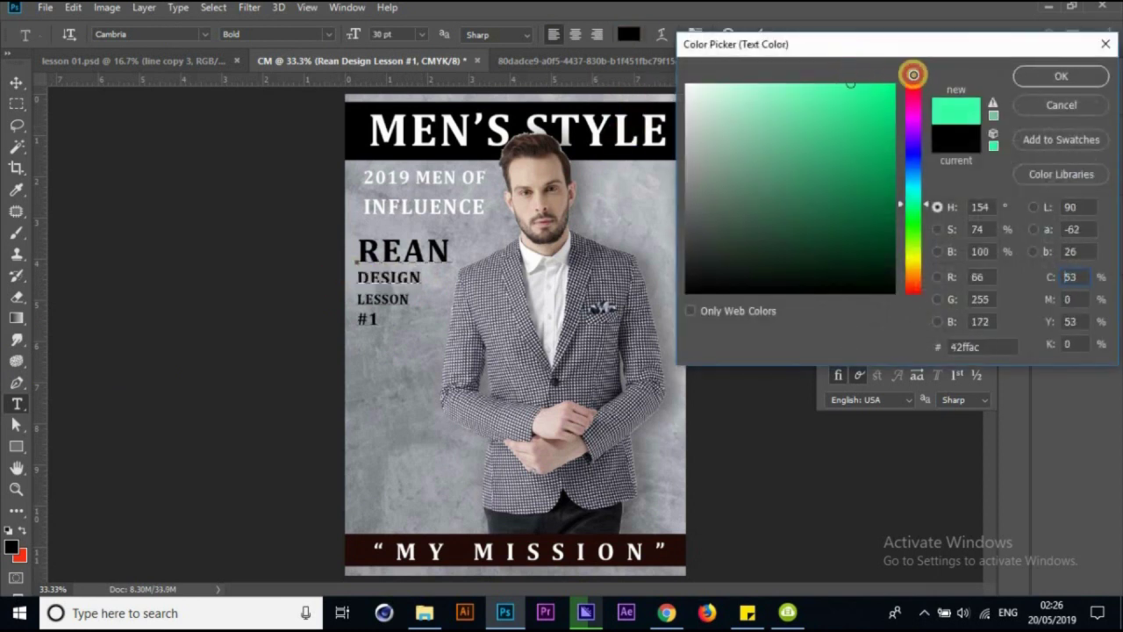
click(1061, 76)
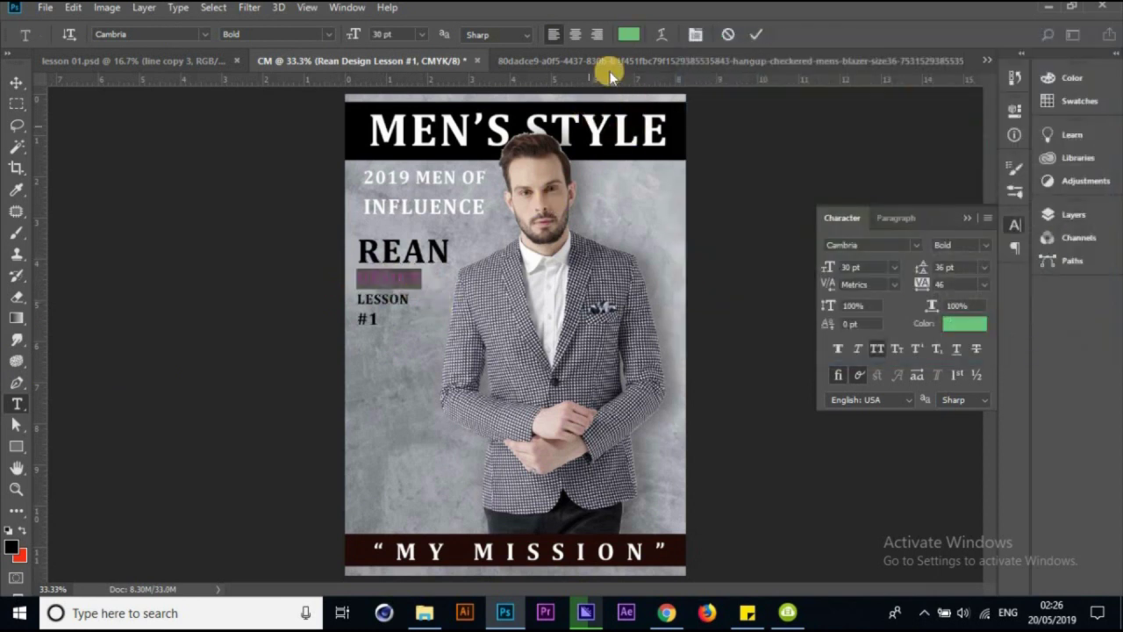
click(630, 36)
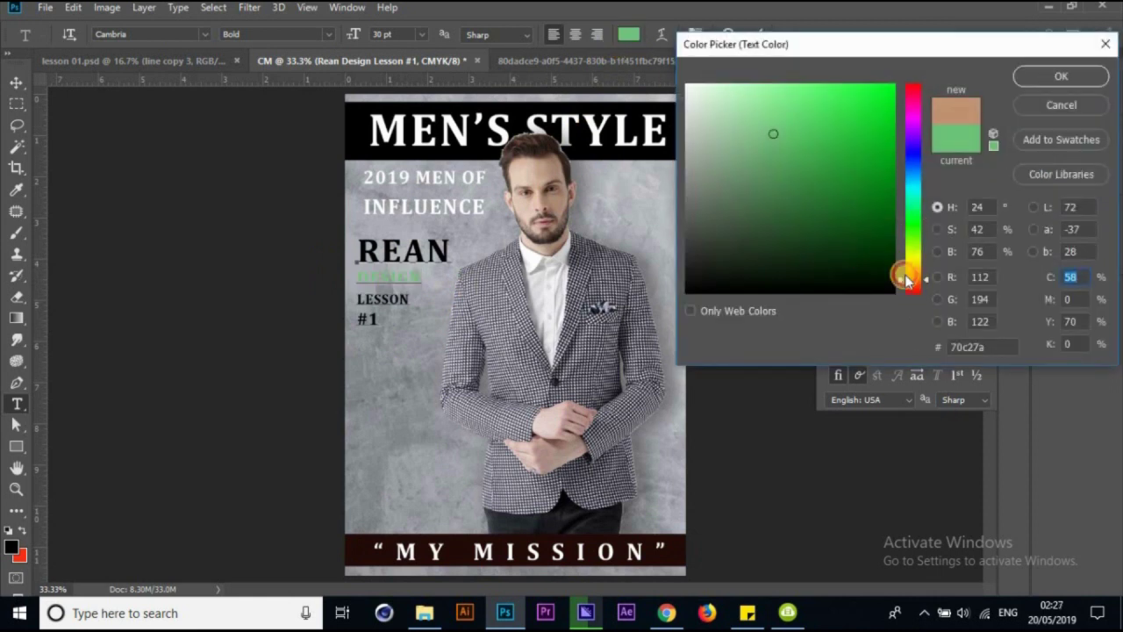
click(873, 205)
click(1049, 83)
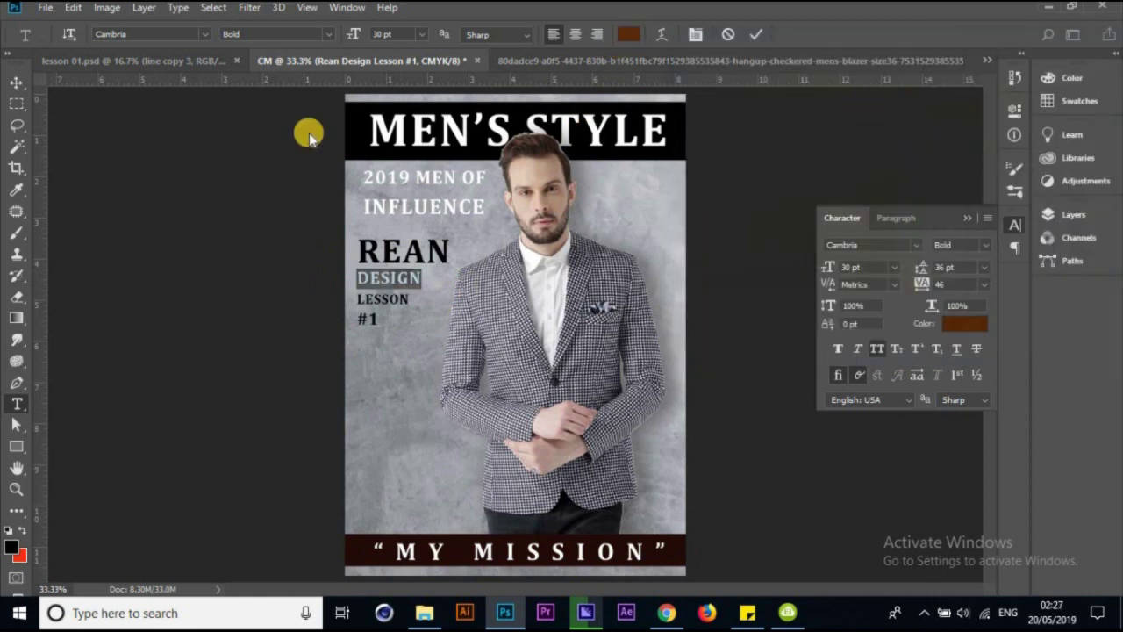
click(20, 105)
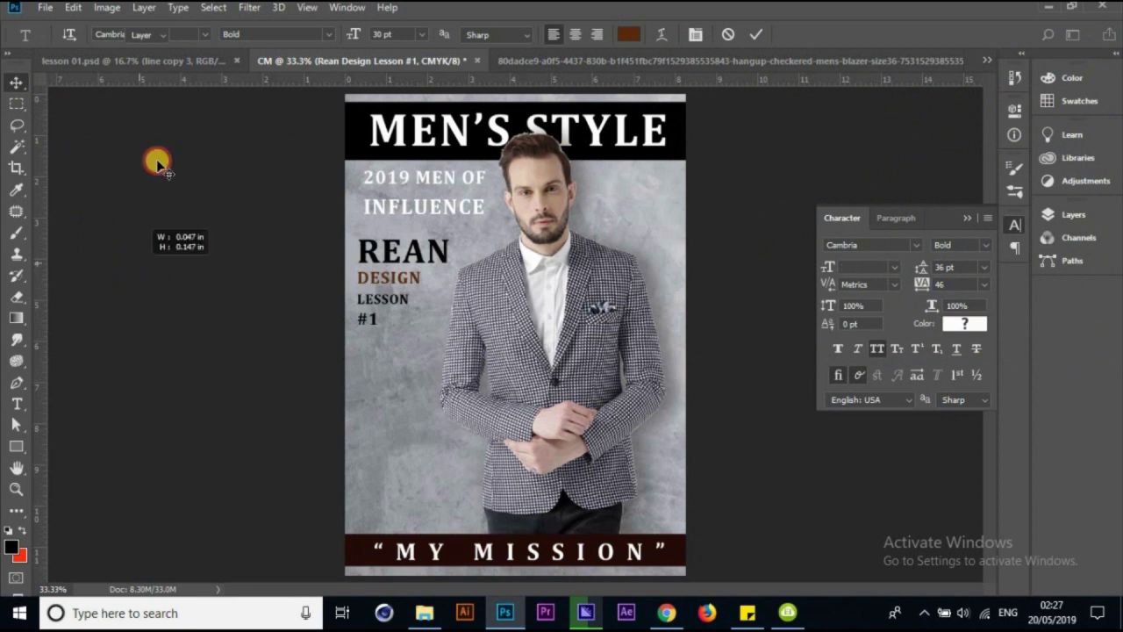
Close the blazer photo document without saving changes
click(153, 64)
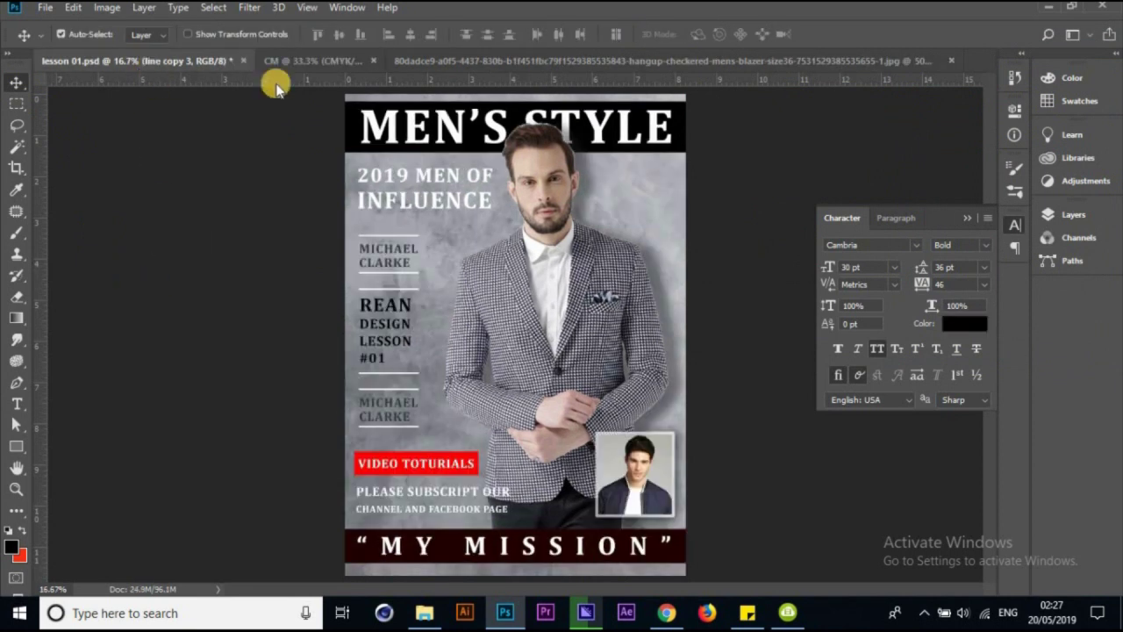
click(338, 63)
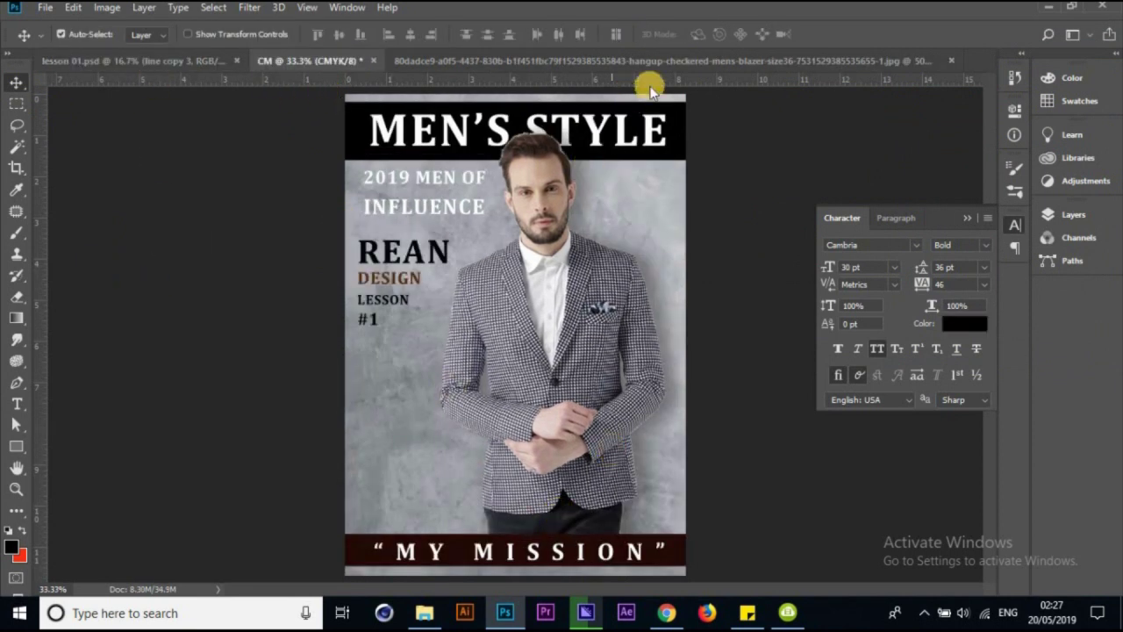
click(947, 60)
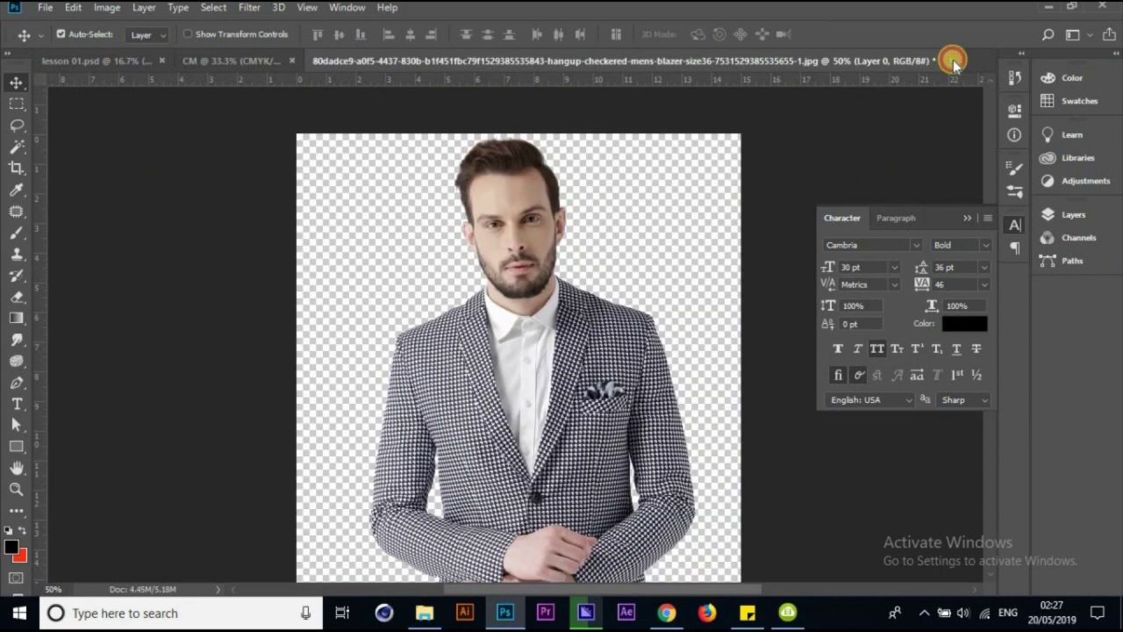
click(952, 61)
click(552, 236)
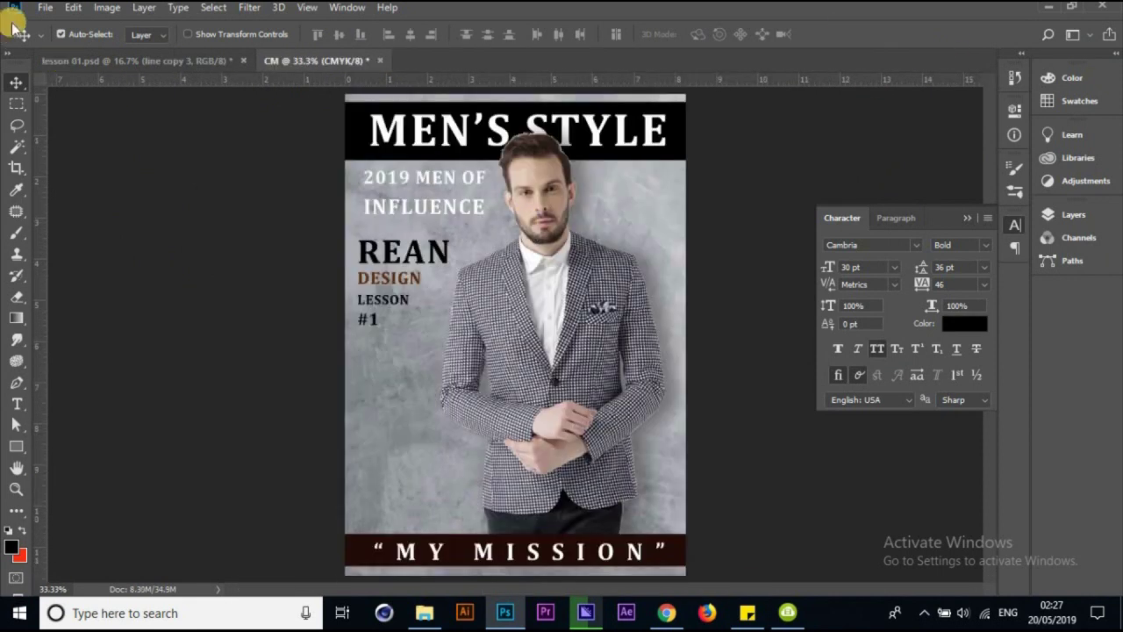
Open Top-Best-Model-Men-Bomber-Jacket-Outfit-41.jpg via File > Open and switch to its tab
click(40, 9)
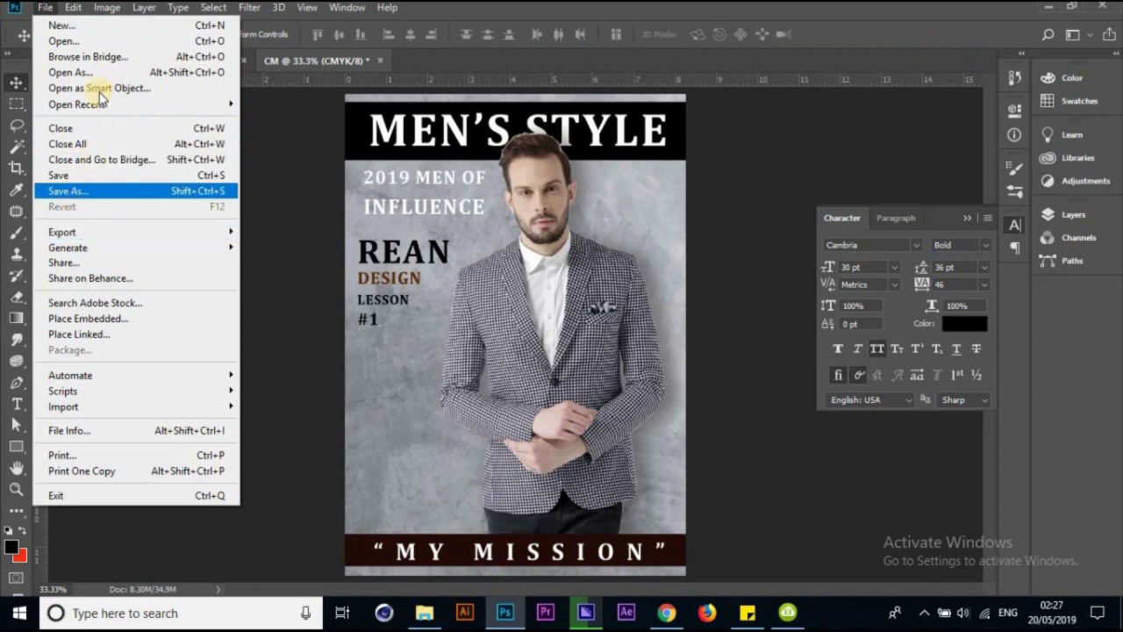
click(96, 41)
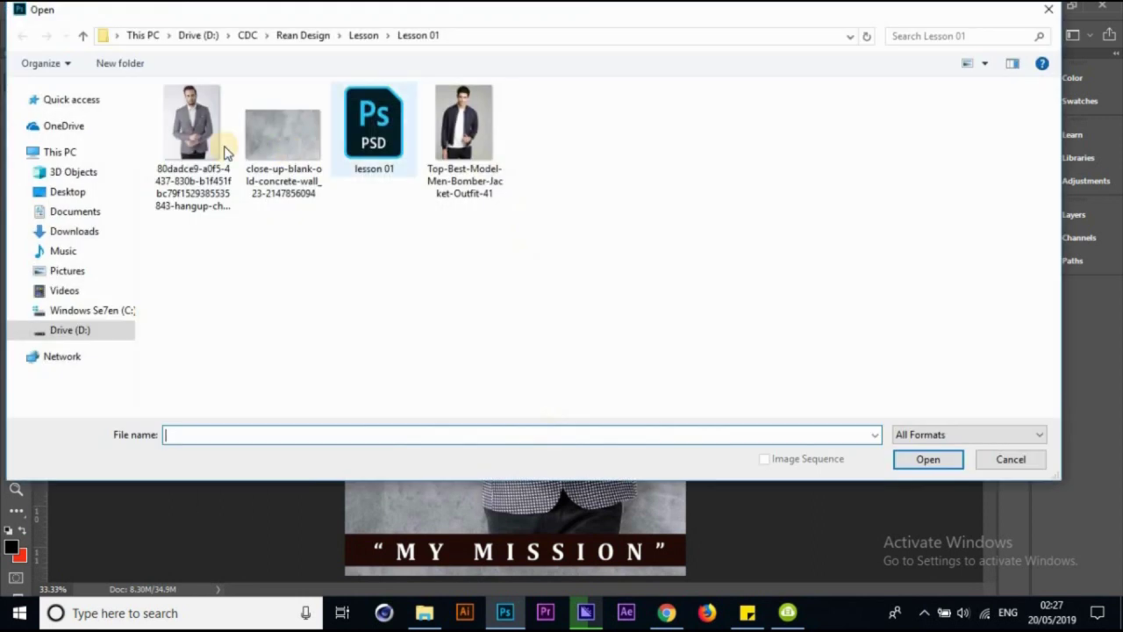
double_click(467, 114)
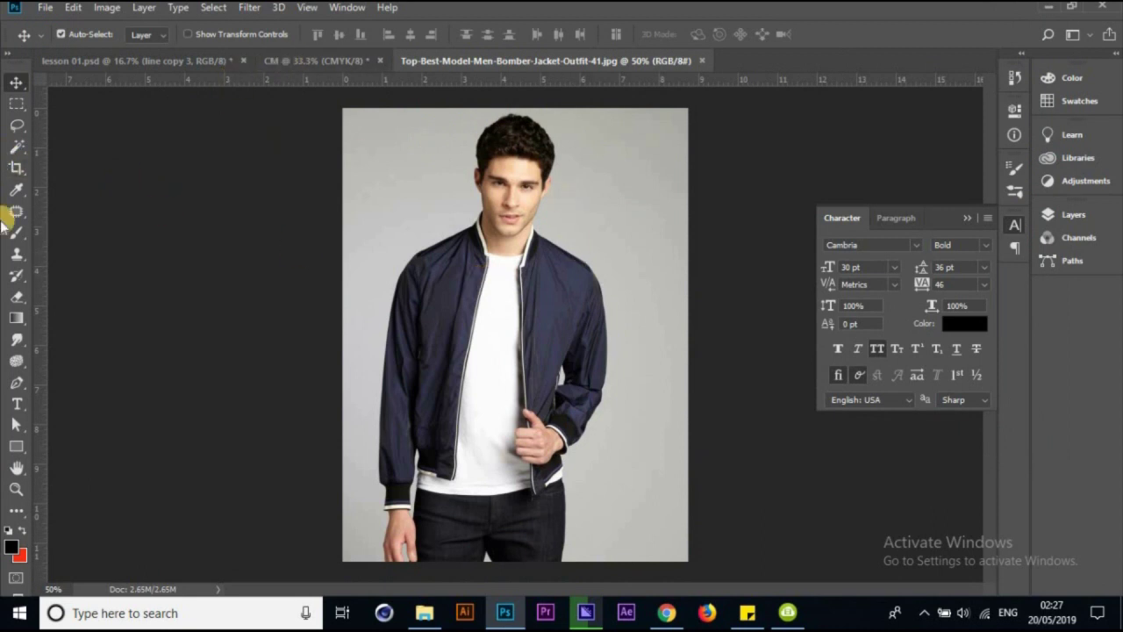
click(323, 61)
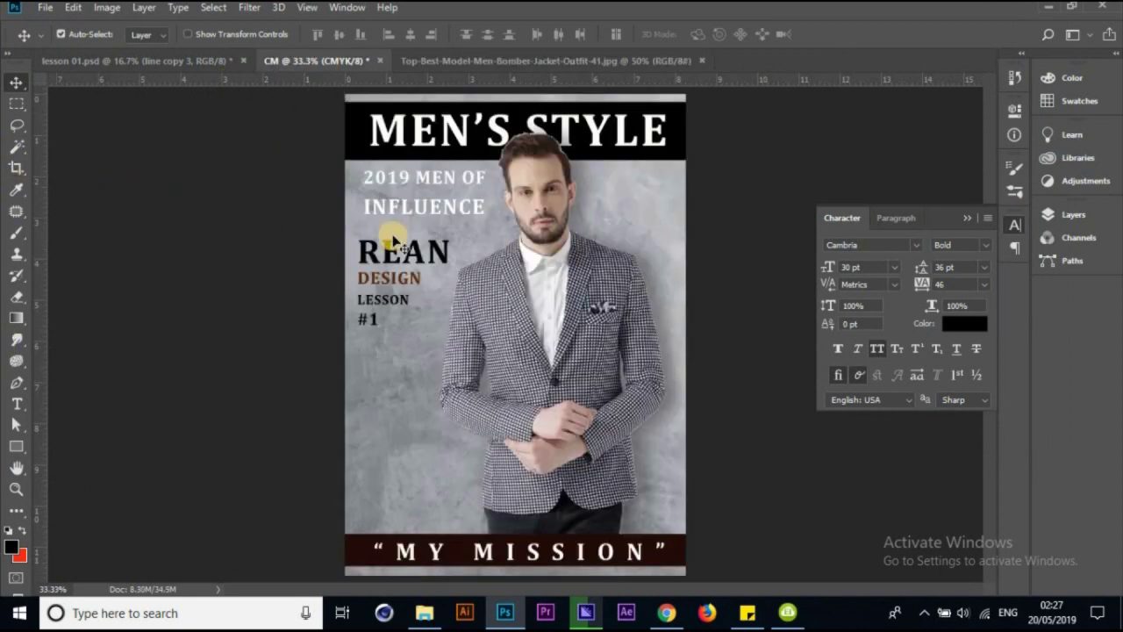
click(153, 61)
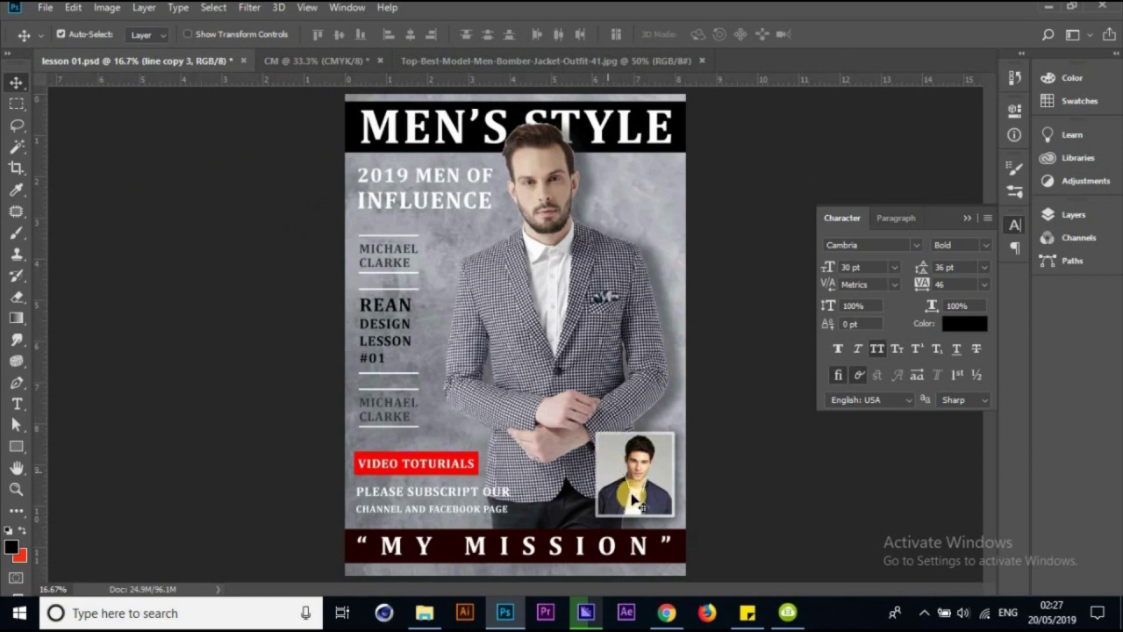
click(437, 60)
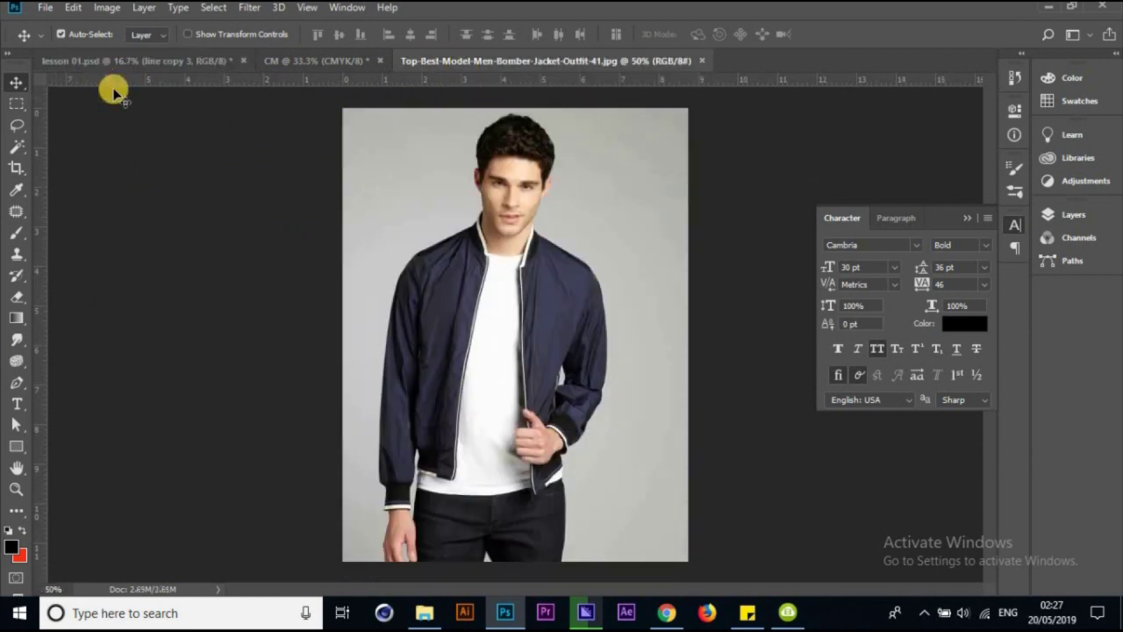
Choose the Rectangular Marquee tool, checking the lesson 01.psd reference
click(24, 115)
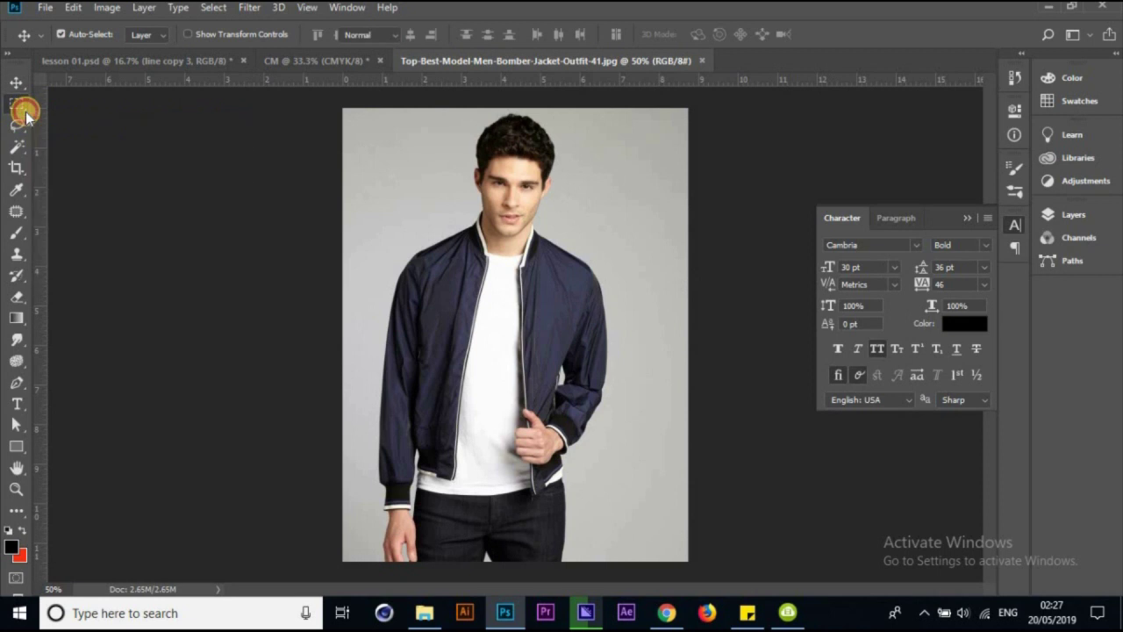
drag(24, 114, 63, 106)
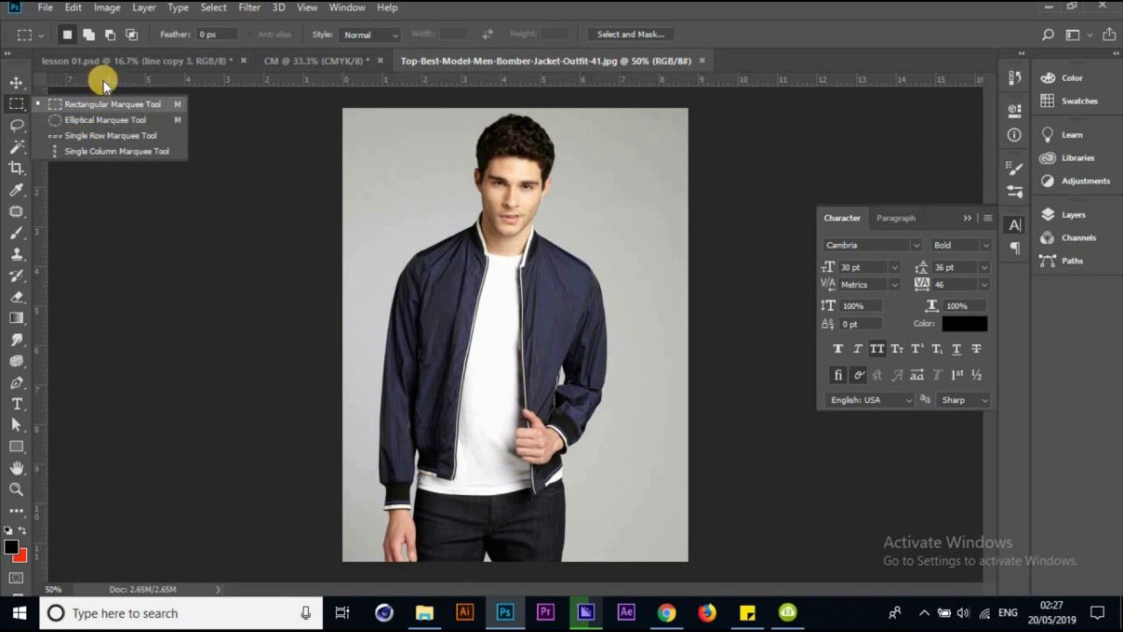
click(93, 108)
click(163, 61)
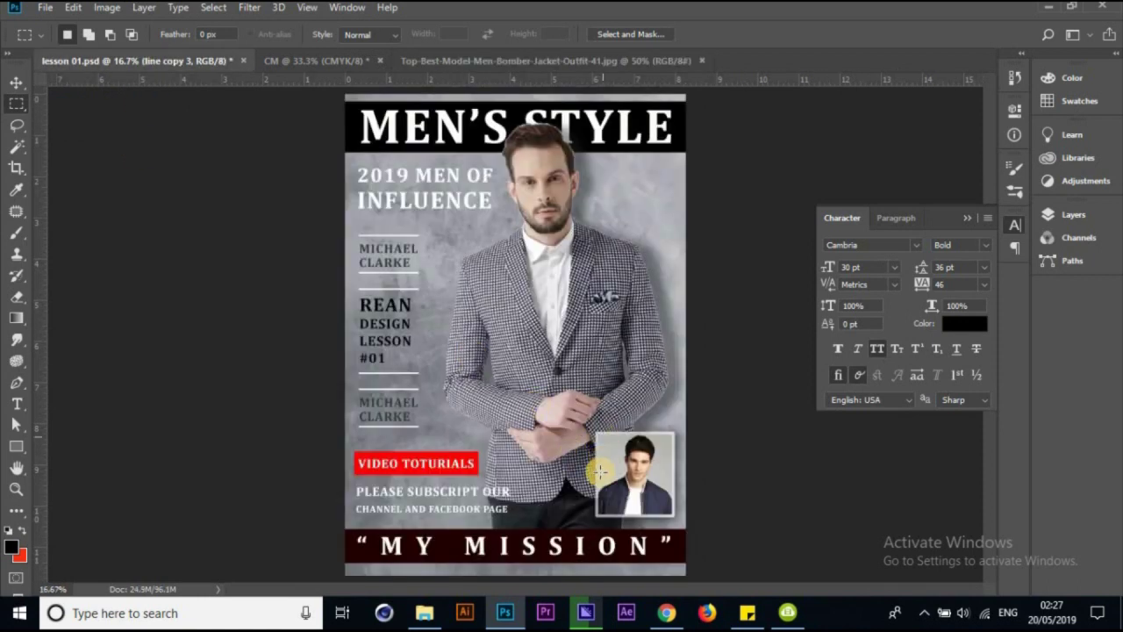
click(476, 61)
Select a rectangle around the model's head and shoulders and drag it toward the CM tab
drag(388, 108, 562, 274)
mouse_move(600, 323)
mouse_down()
mouse_move(602, 251)
mouse_move(614, 243)
mouse_move(615, 326)
mouse_move(446, 115)
mouse_move(529, 290)
mouse_move(606, 321)
mouse_move(589, 366)
mouse_move(599, 331)
mouse_move(615, 348)
mouse_move(606, 318)
mouse_up()
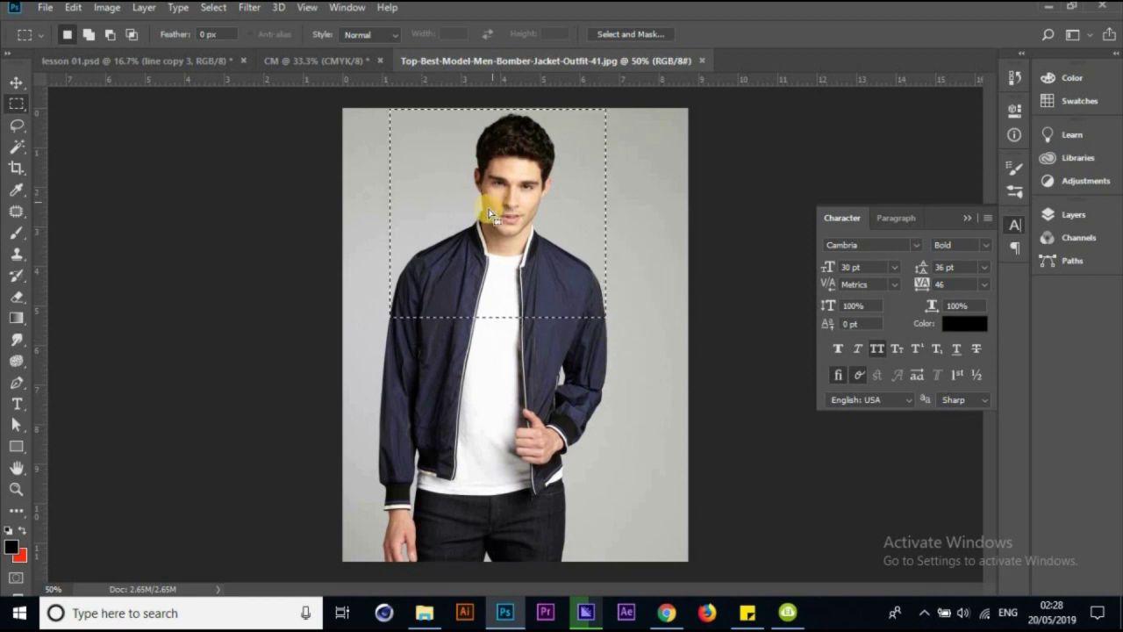
mouse_move(488, 221)
mouse_down()
mouse_move(556, 203)
mouse_move(534, 183)
mouse_move(504, 260)
mouse_move(489, 219)
mouse_move(376, 191)
mouse_move(518, 269)
mouse_move(502, 277)
mouse_move(218, 88)
mouse_up()
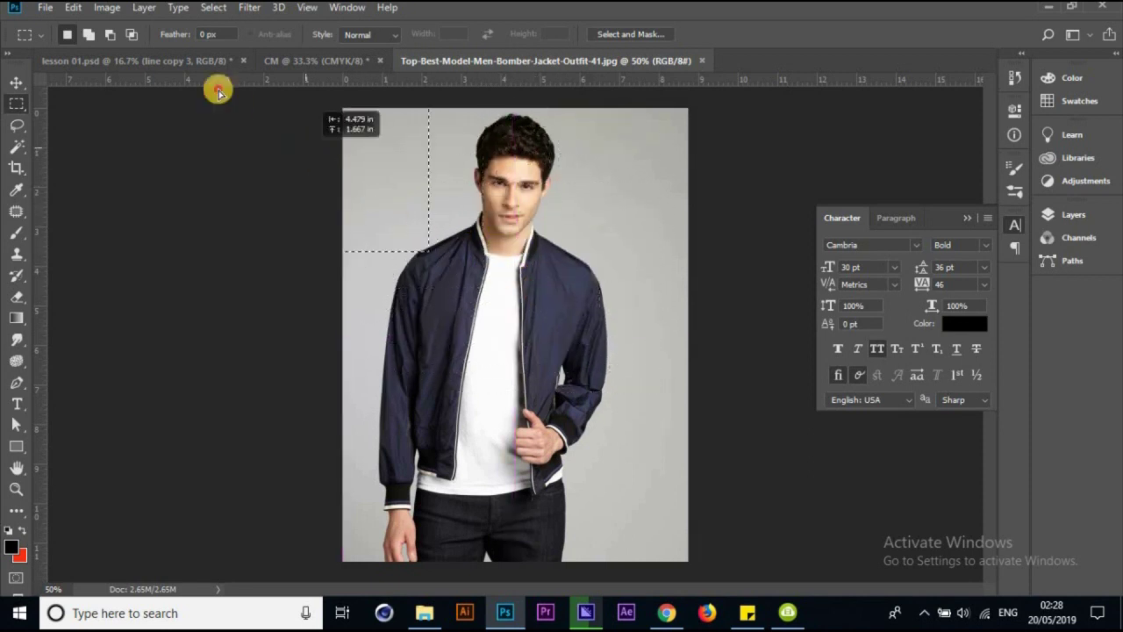
click(336, 61)
mouse_move(336, 62)
mouse_down()
mouse_move(497, 271)
mouse_move(484, 272)
mouse_move(496, 255)
mouse_move(494, 281)
mouse_move(592, 64)
mouse_move(531, 217)
mouse_up()
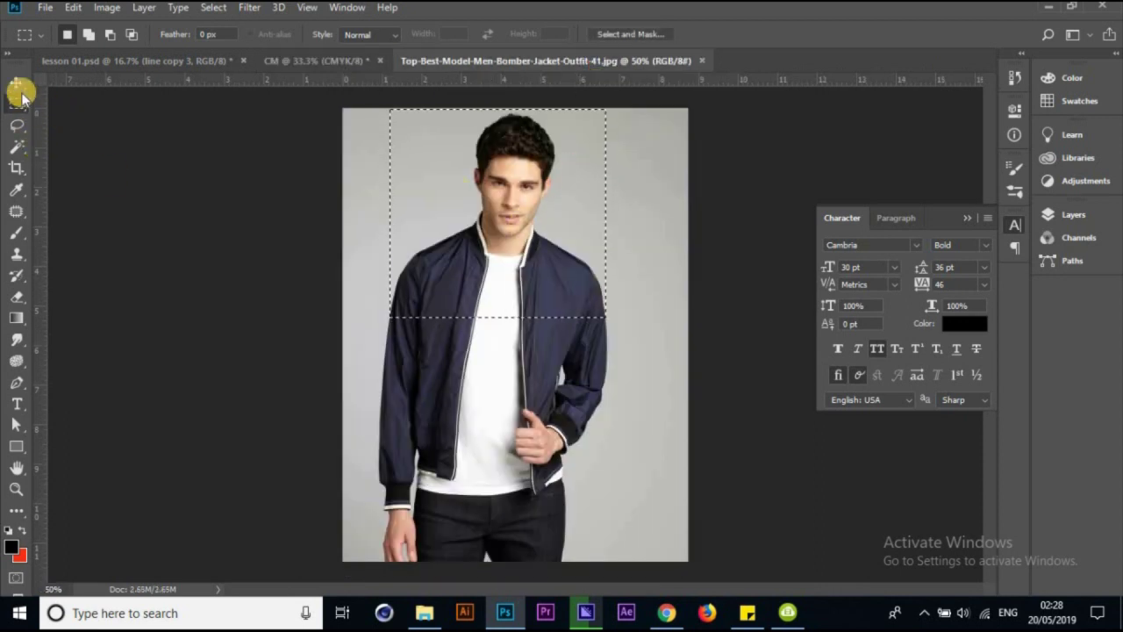
click(16, 84)
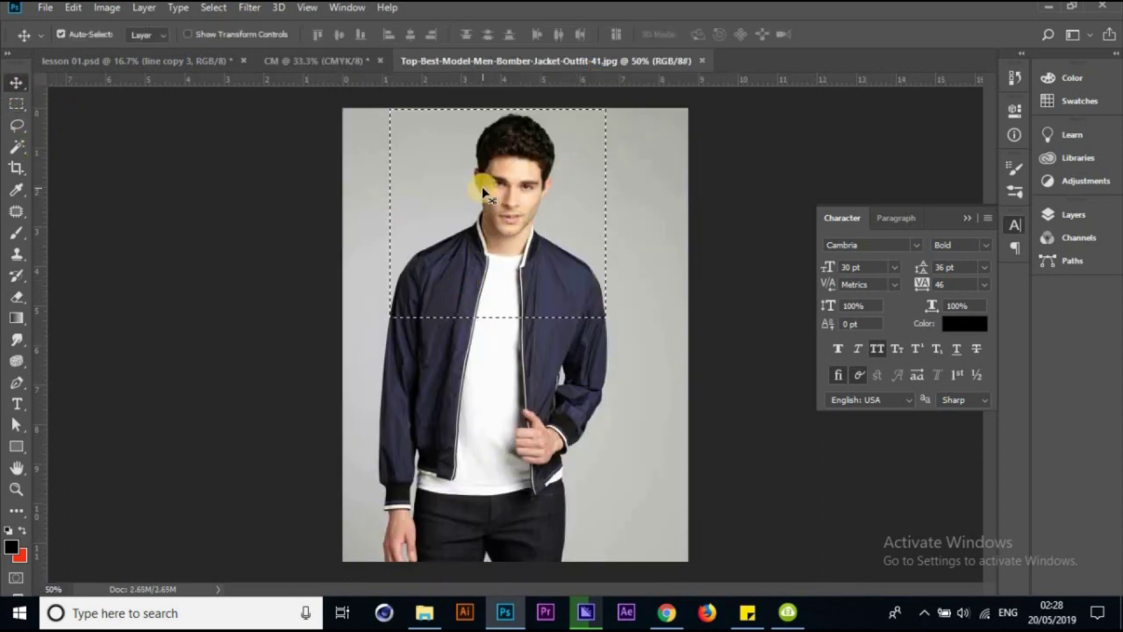
drag(416, 194, 313, 69)
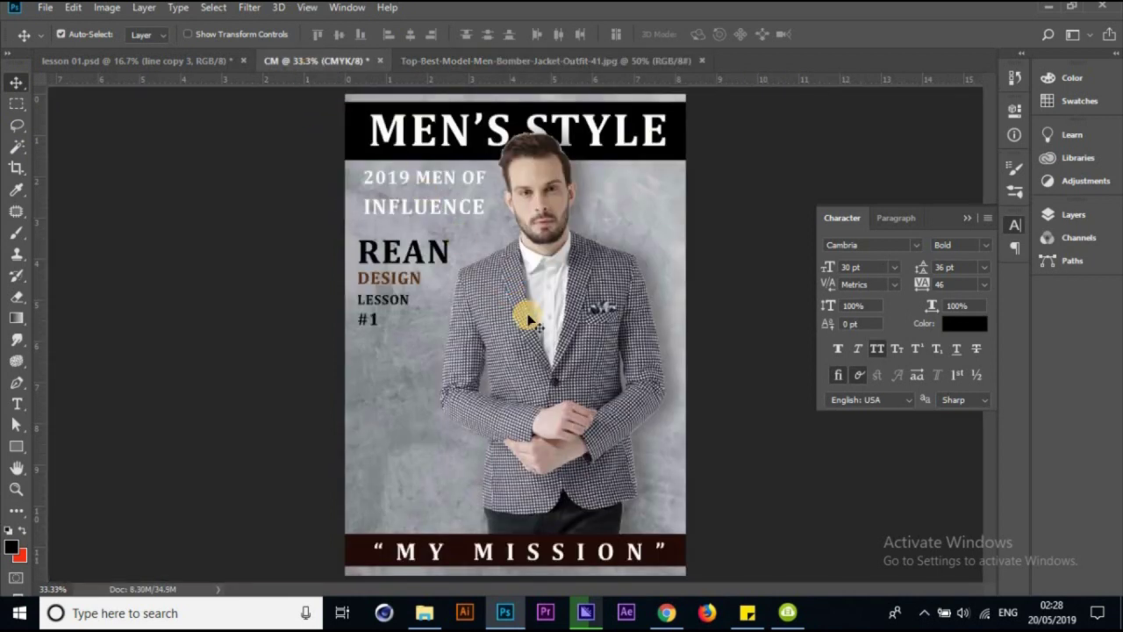
Drop the crop onto the CM cover, scale it down, and place it bottom right above MY MISSION
drag(313, 68, 530, 327)
drag(531, 372, 553, 444)
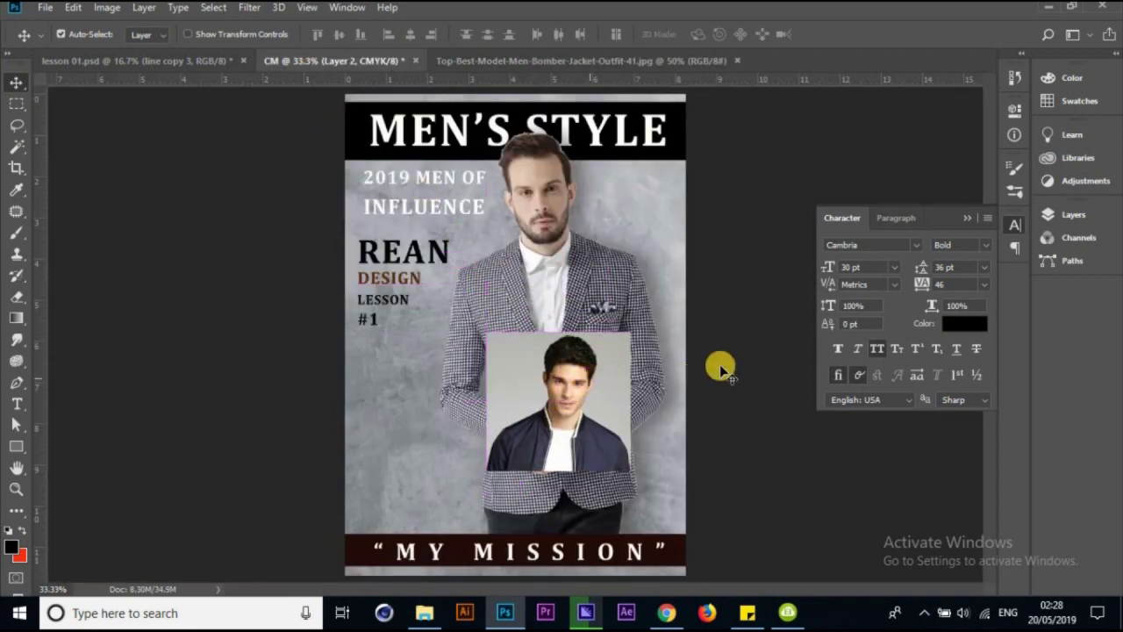
key(F7)
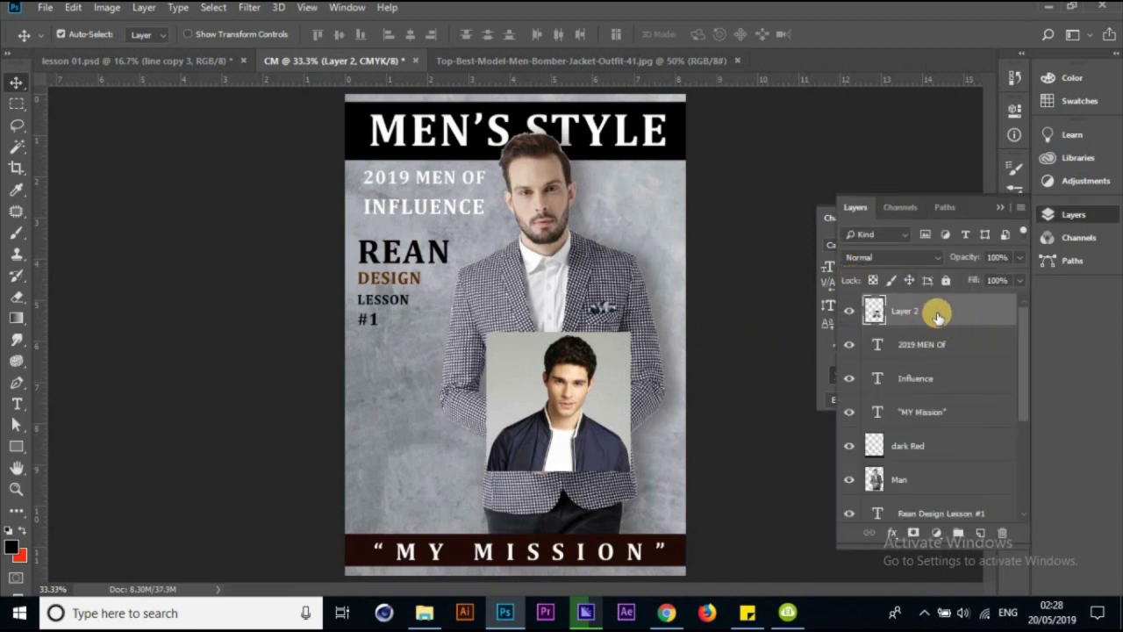
drag(591, 400, 611, 438)
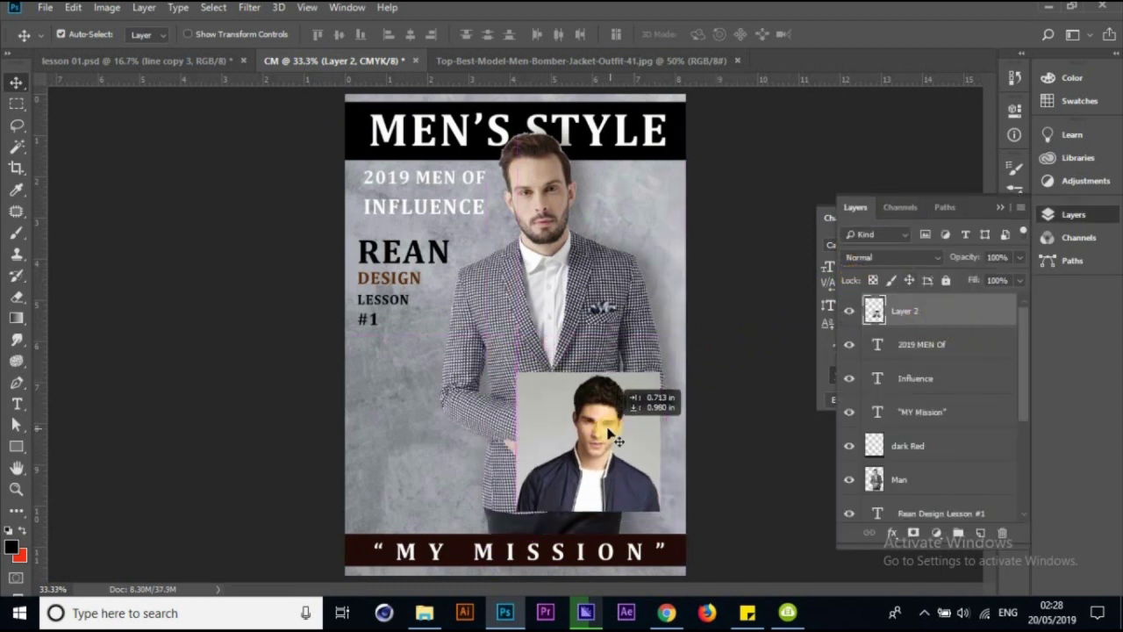
key(ctrl+t)
mouse_move(520, 381)
mouse_down()
mouse_move(548, 394)
mouse_move(534, 382)
mouse_up()
mouse_move(629, 469)
mouse_down()
mouse_move(488, 338)
mouse_move(591, 459)
mouse_move(591, 430)
mouse_move(541, 398)
mouse_move(583, 426)
mouse_up()
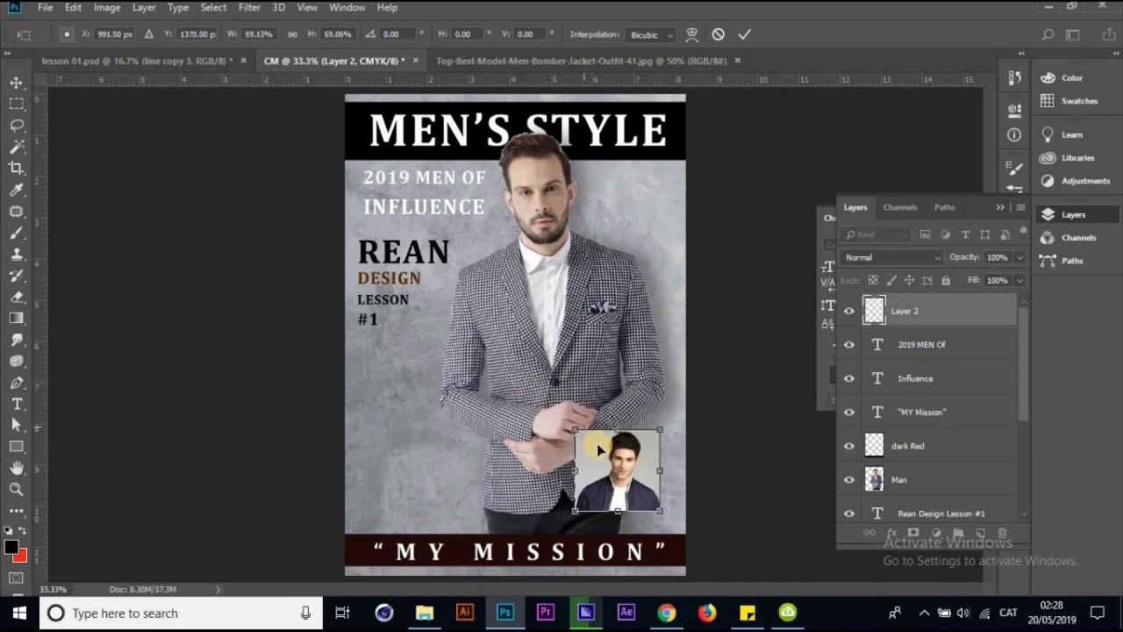
key(Return)
drag(616, 462, 634, 472)
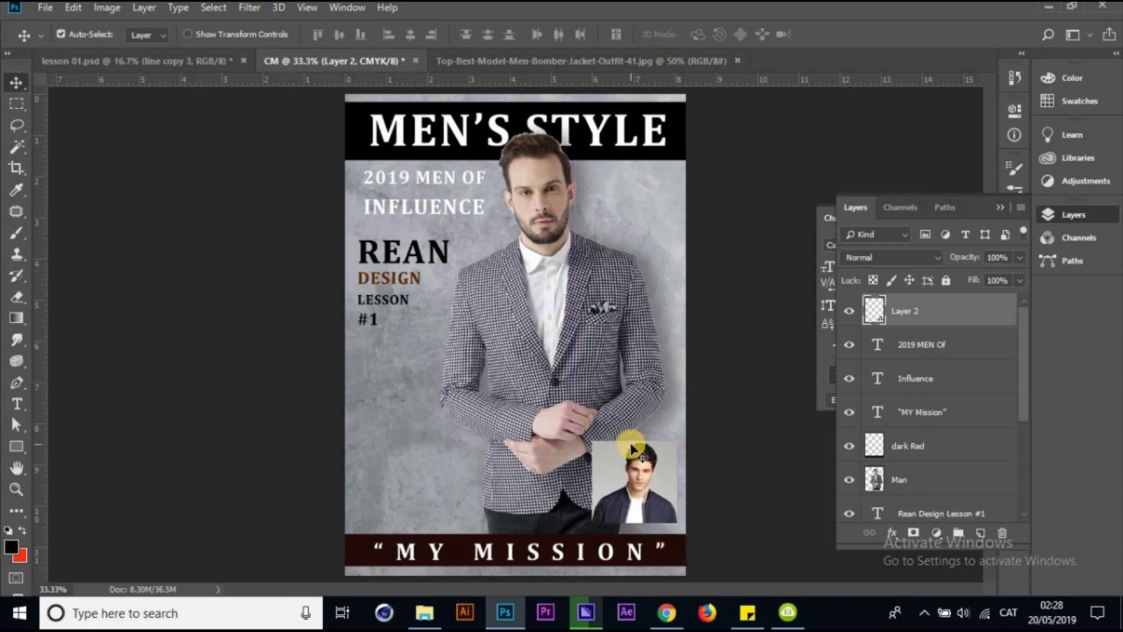
Compare with the lesson 01.psd reference, then select the 2019 MEN Of and Influence layers
click(164, 63)
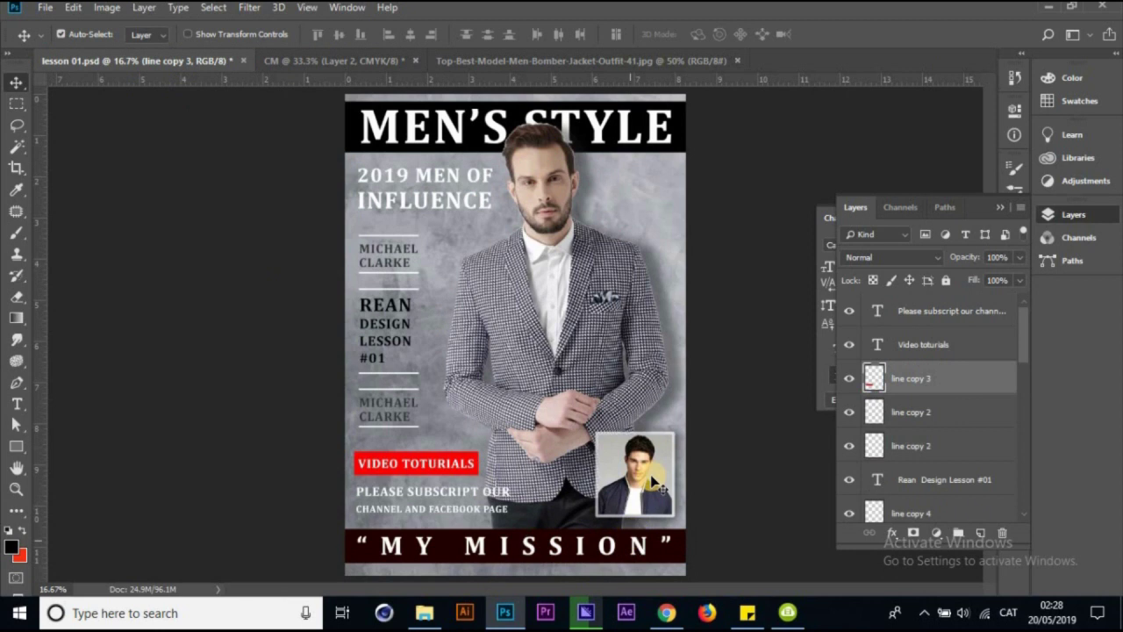
click(344, 61)
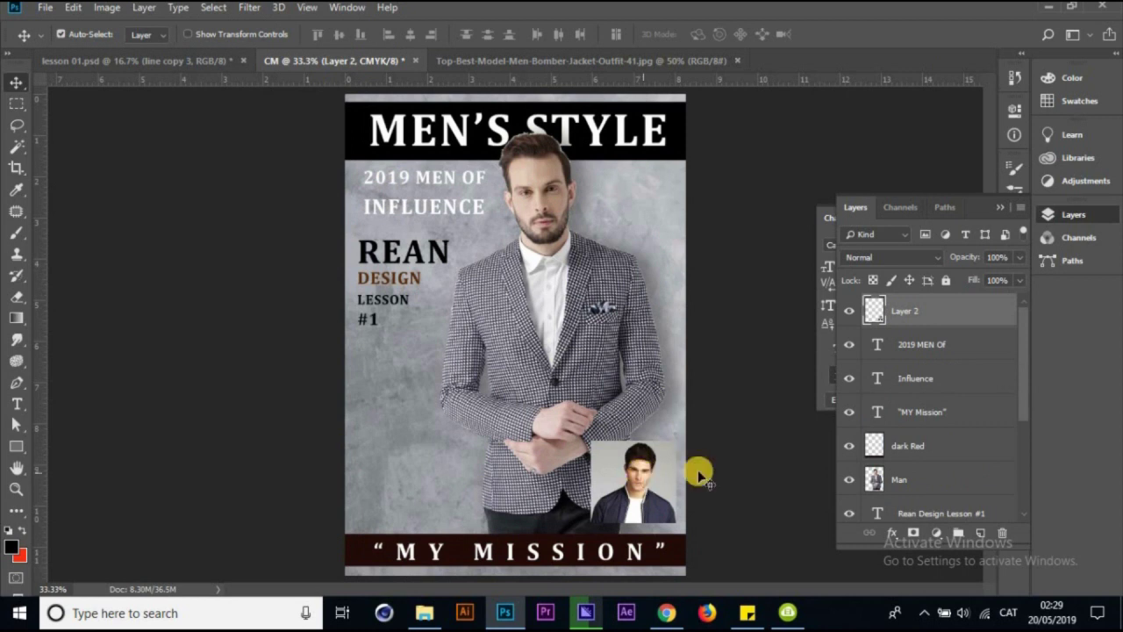
scroll(1010, 397, down, 2)
scroll(880, 387, up, 2)
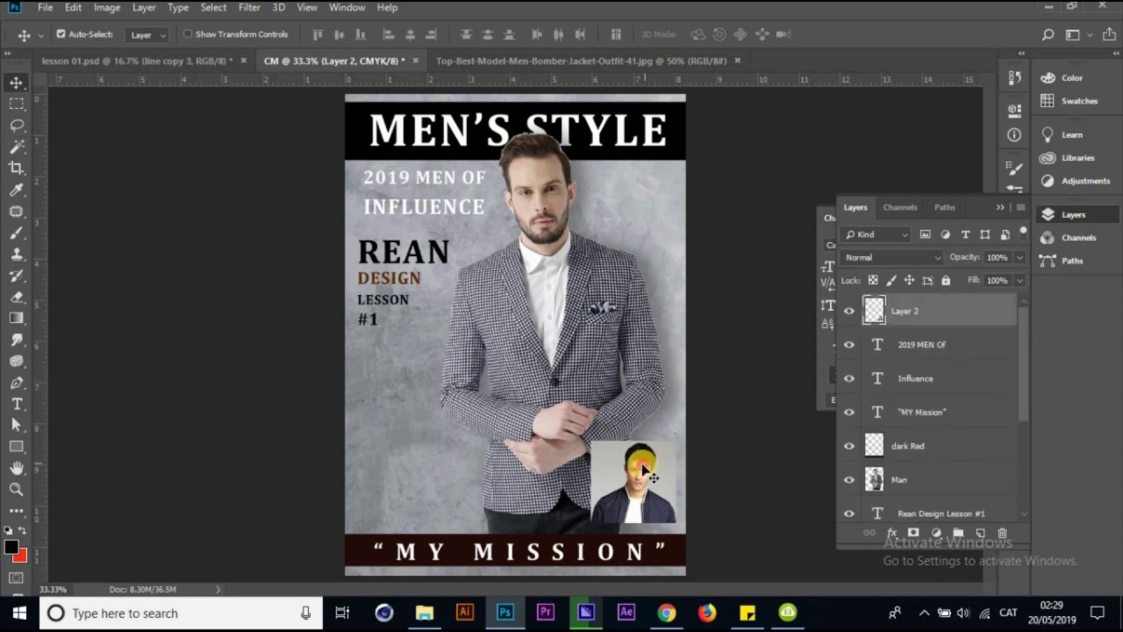
click(917, 349)
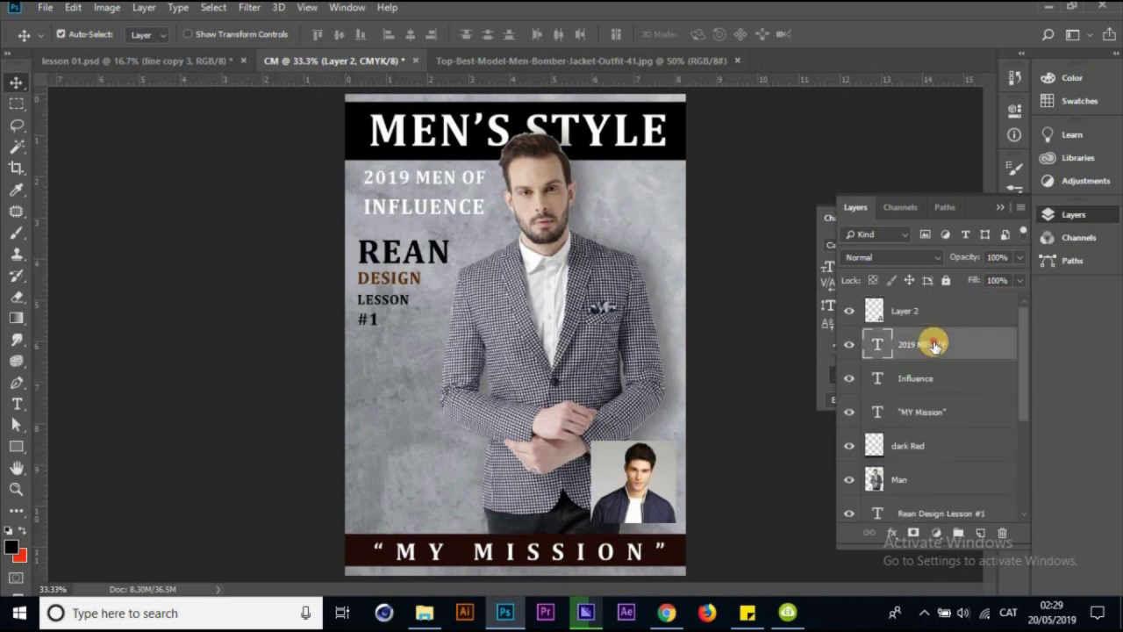
click(917, 392)
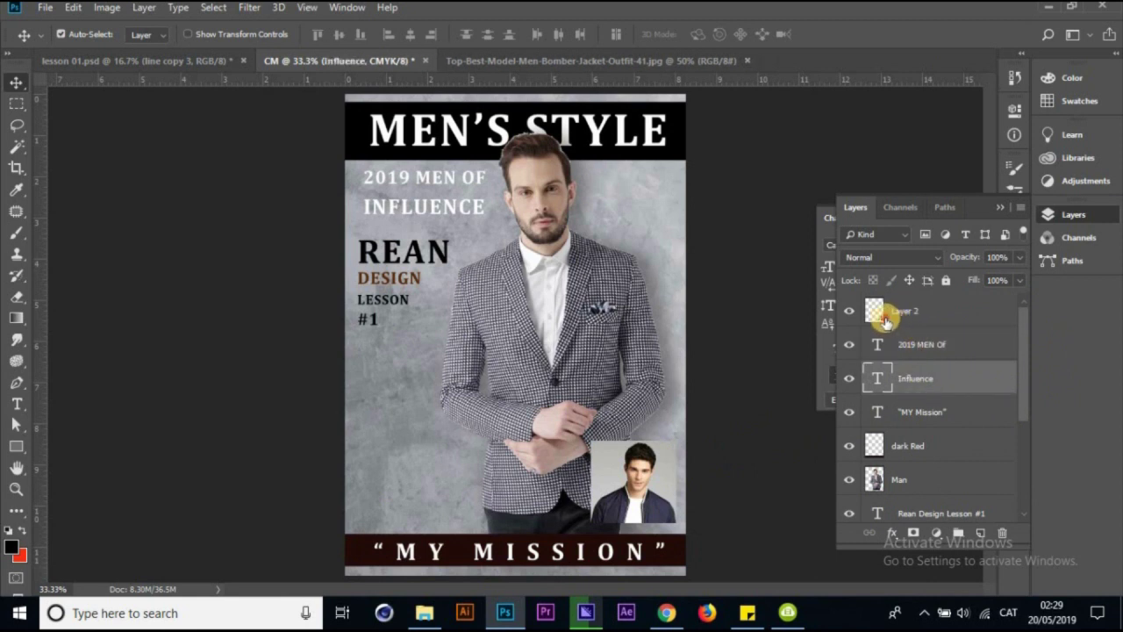
Add a Stroke effect to Layer 2 and set its border size to 10 px
click(884, 318)
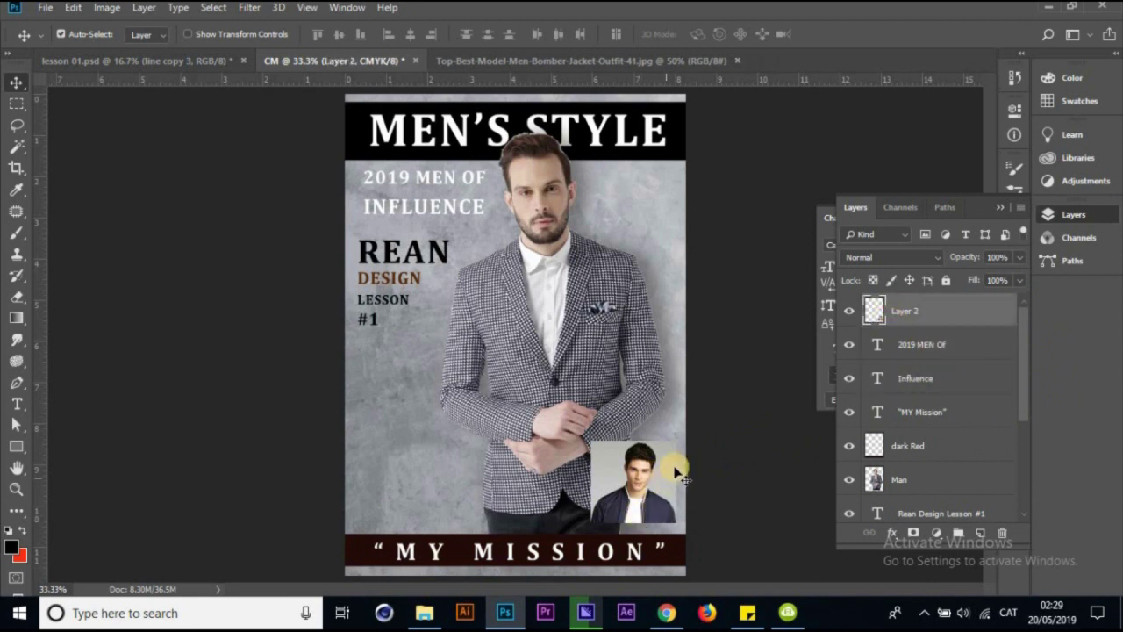
click(895, 535)
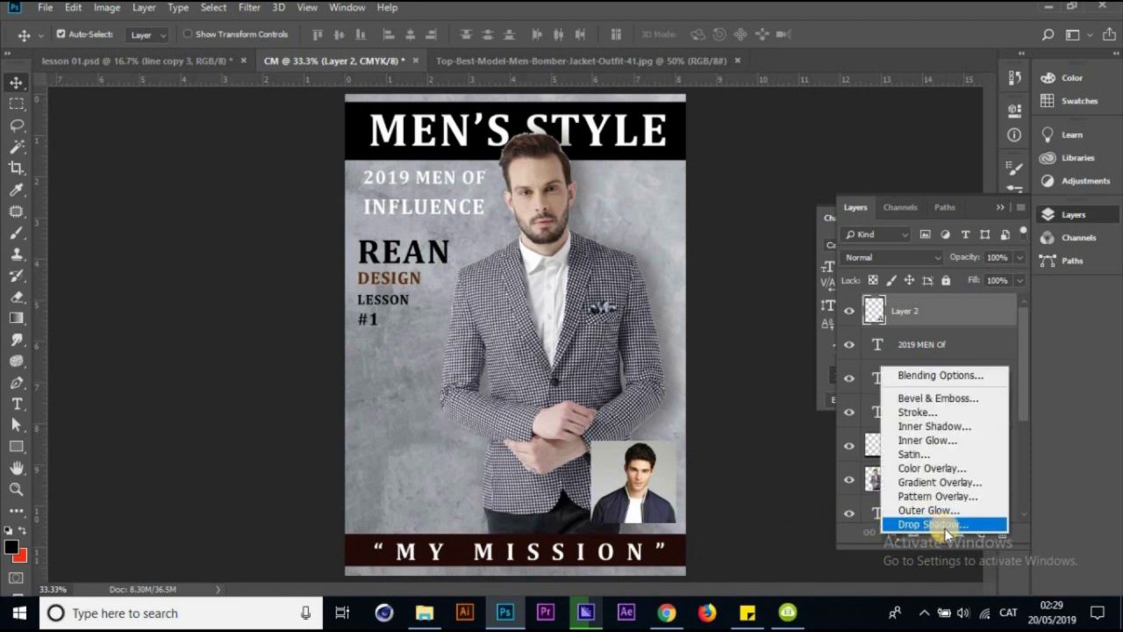
click(932, 416)
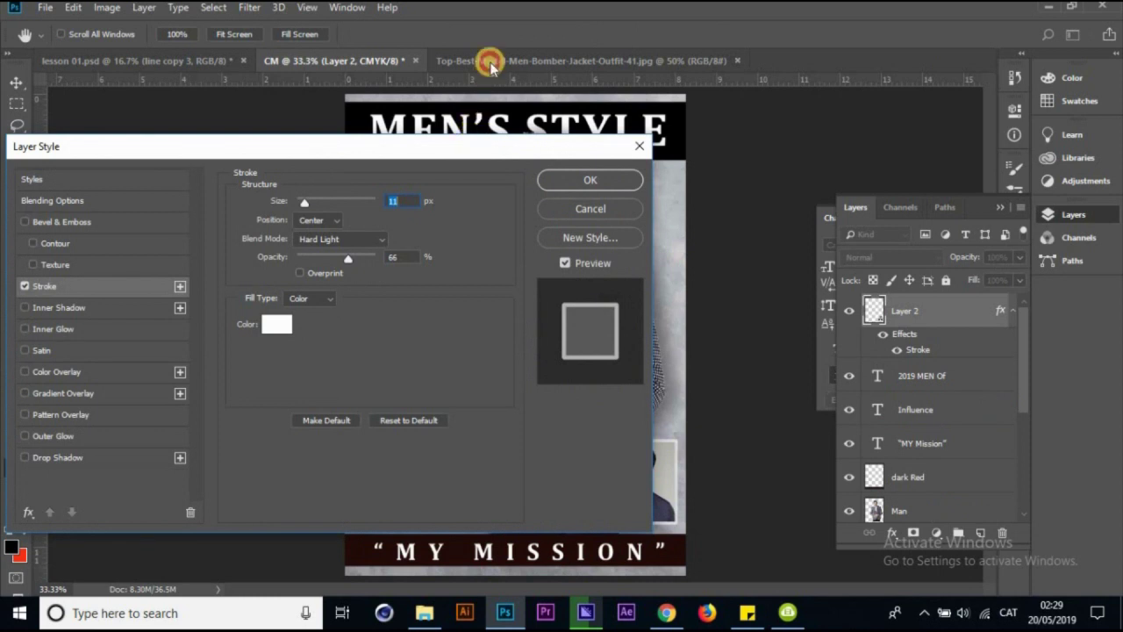
drag(488, 149, 489, 27)
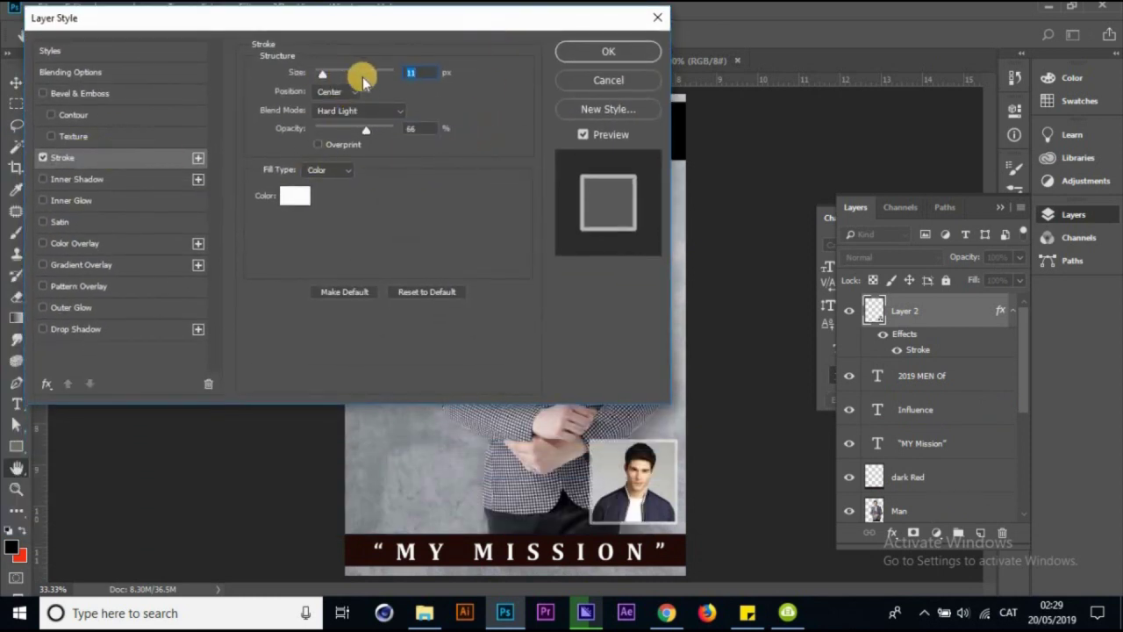
mouse_move(337, 73)
mouse_down()
mouse_move(358, 73)
mouse_move(327, 74)
mouse_up()
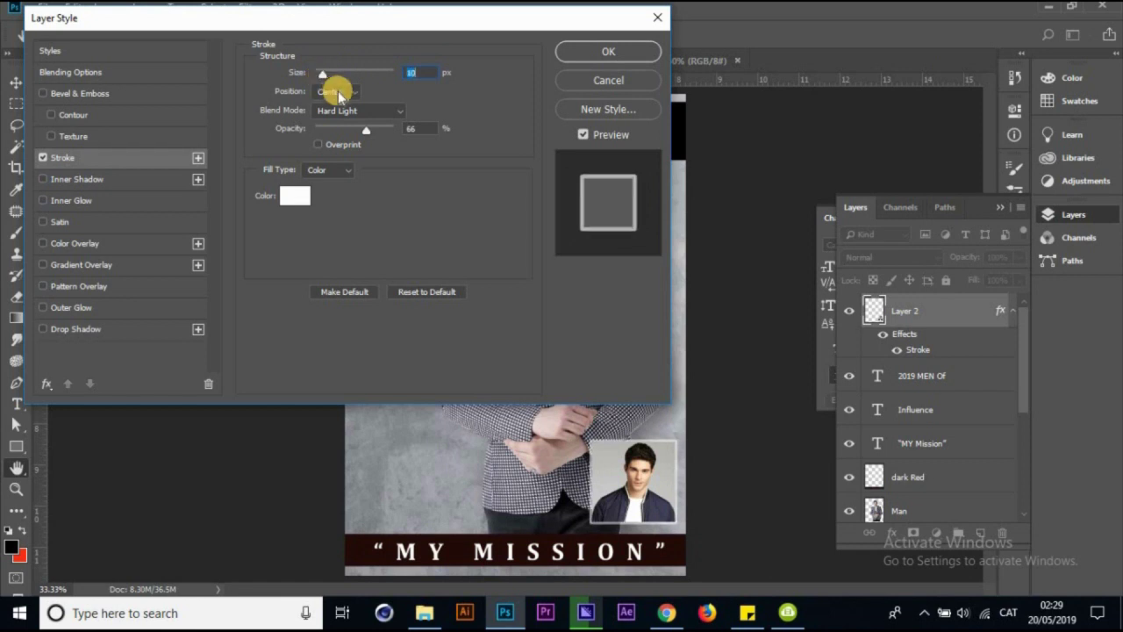
Try Outside and Inside stroke positions, then set the white stroke's position to Center
click(343, 92)
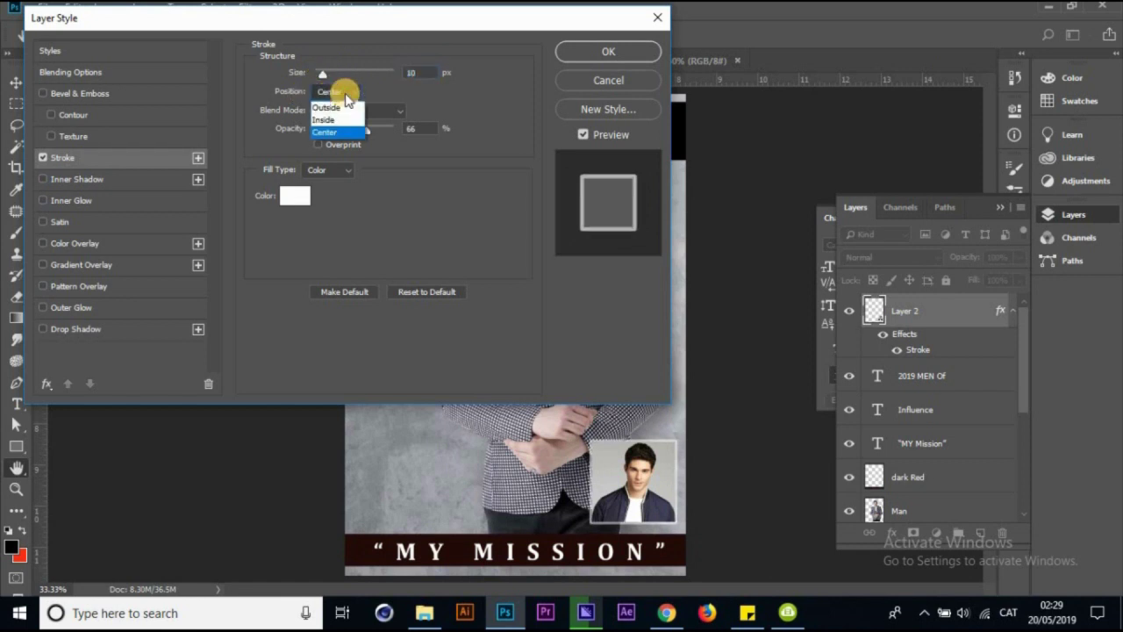
click(342, 108)
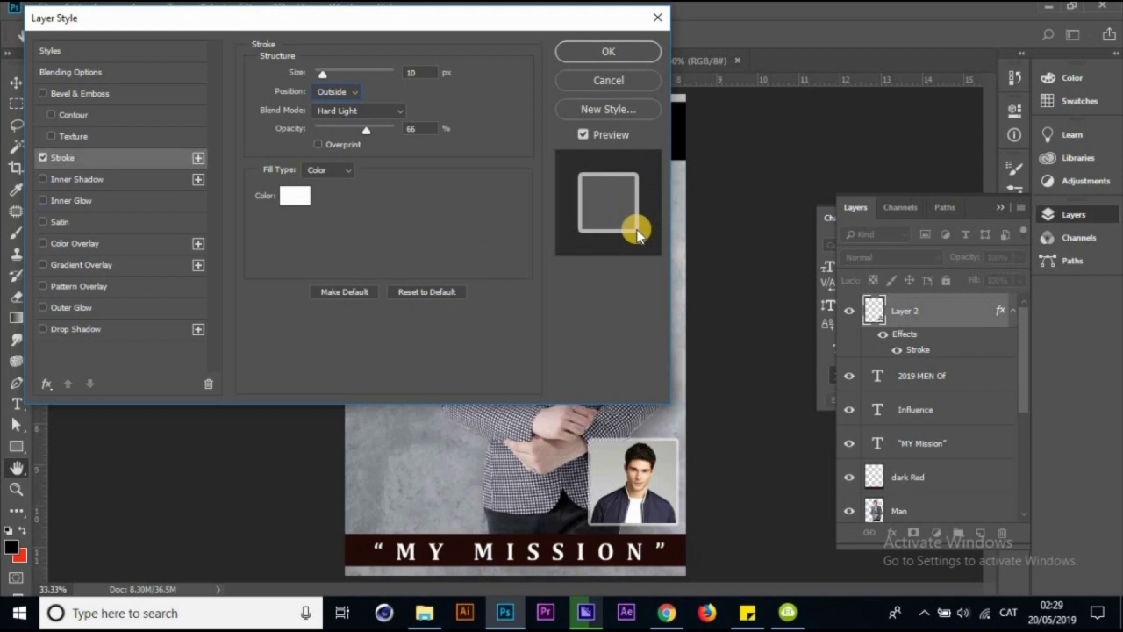
click(356, 92)
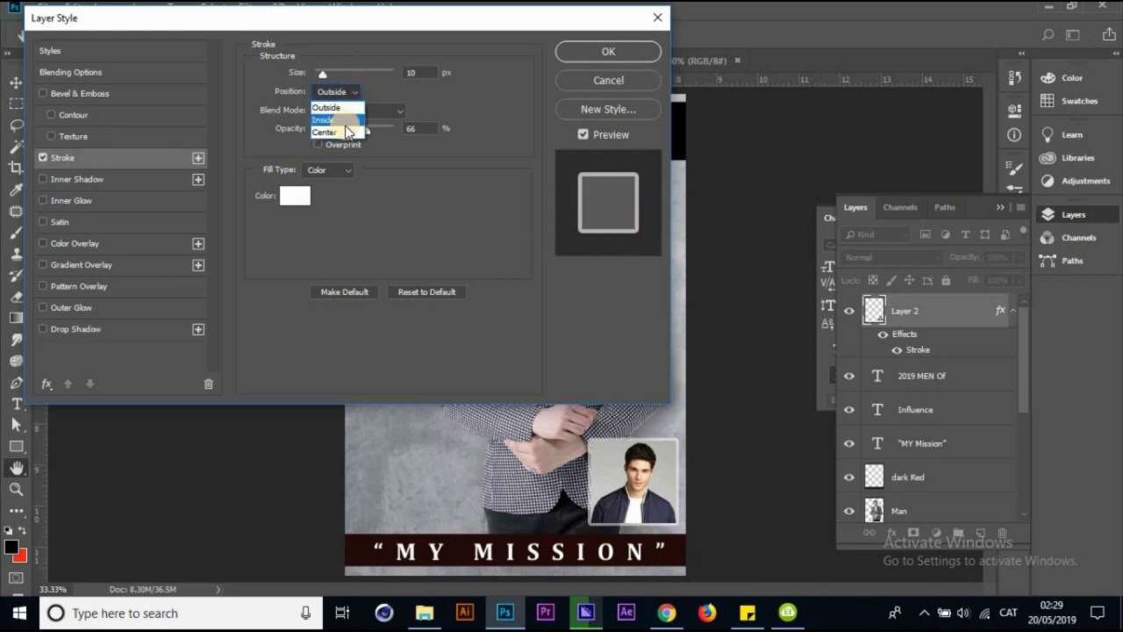
click(346, 122)
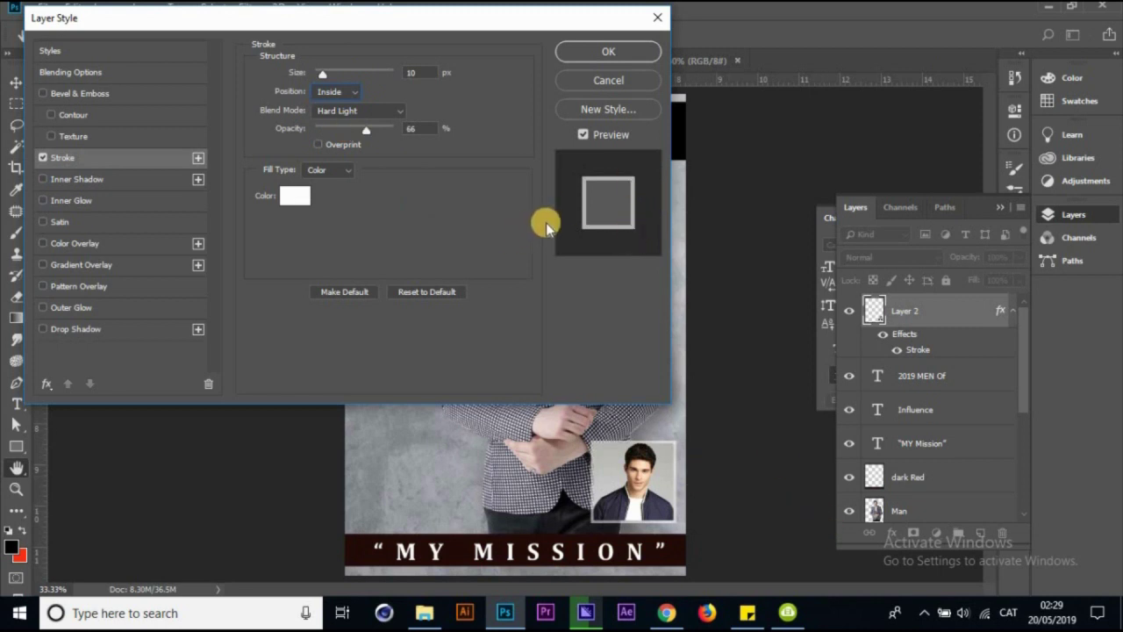
click(349, 91)
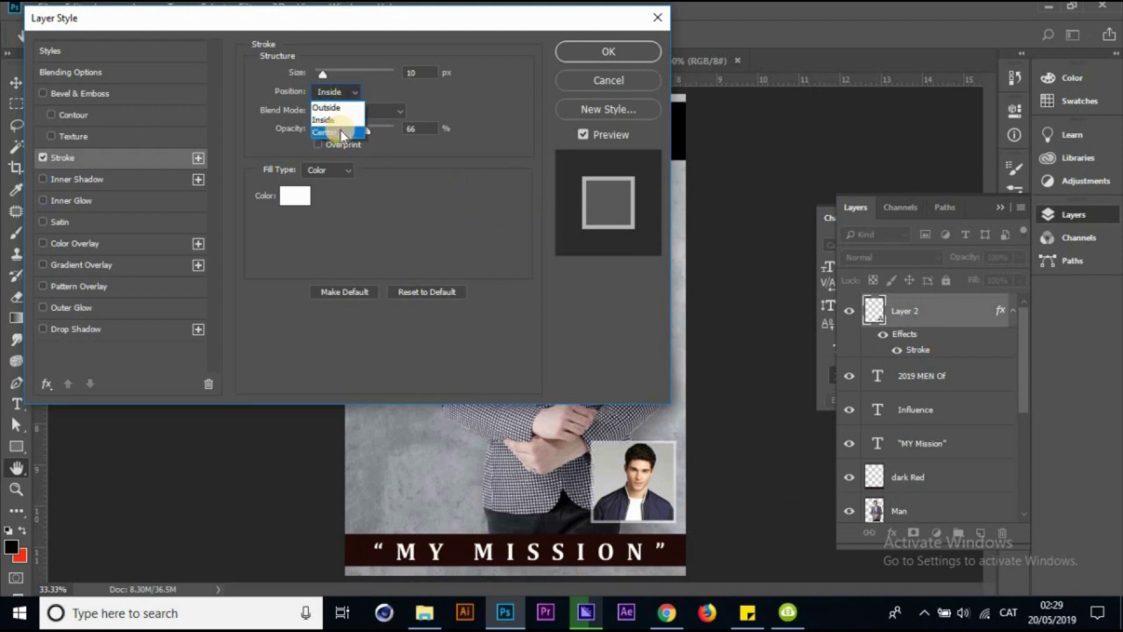
click(340, 132)
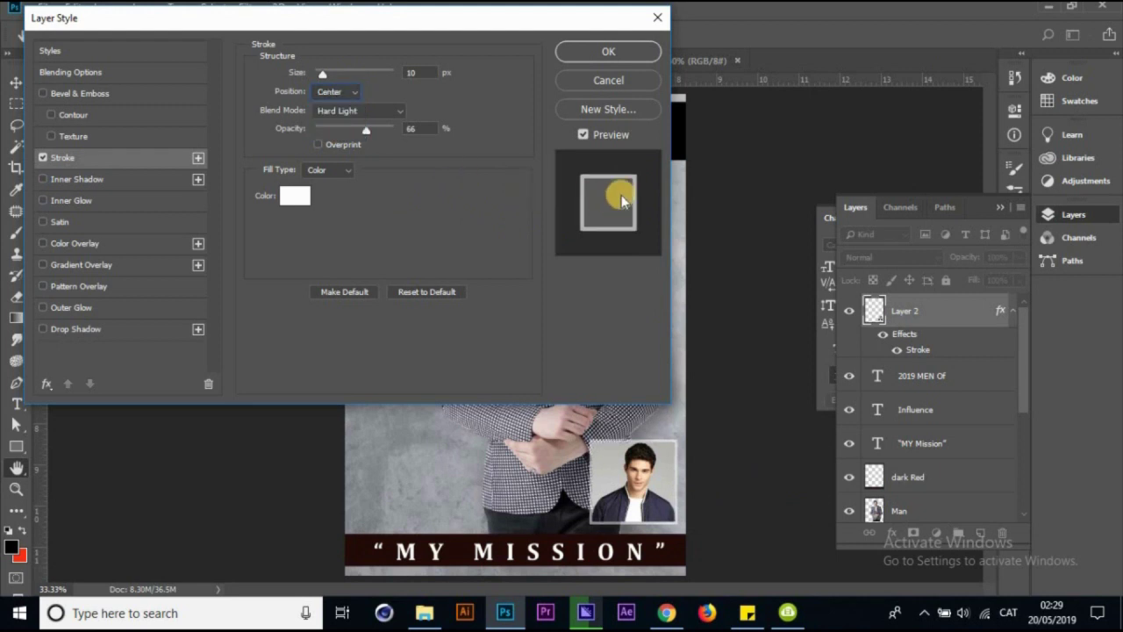
Try Darken as the stroke blend mode, then settle on Normal
click(347, 114)
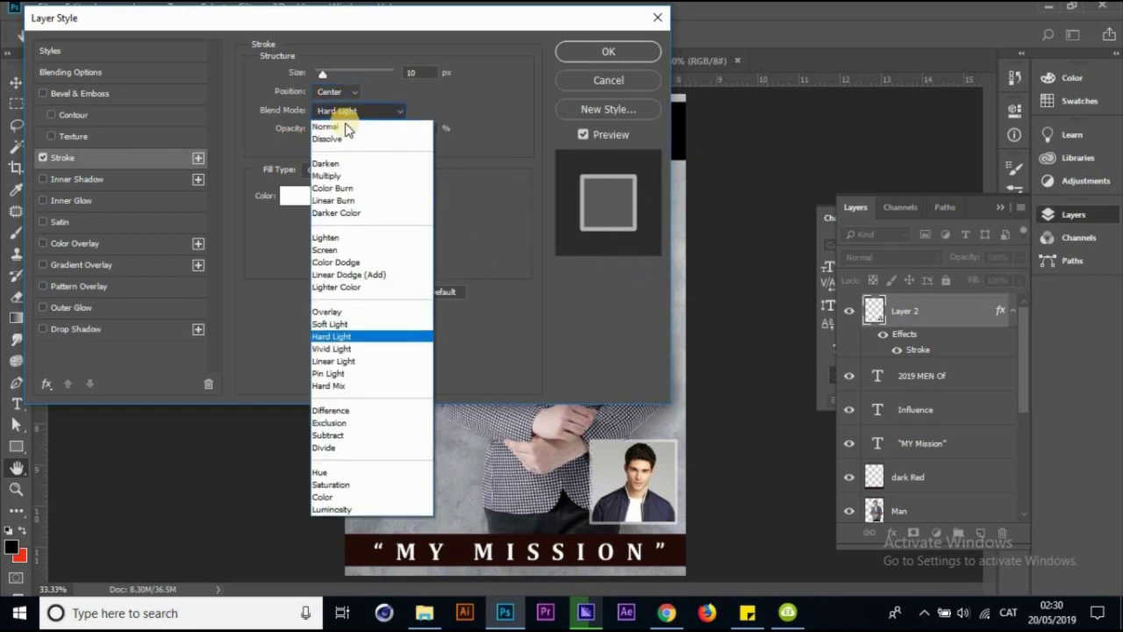
click(345, 126)
click(351, 114)
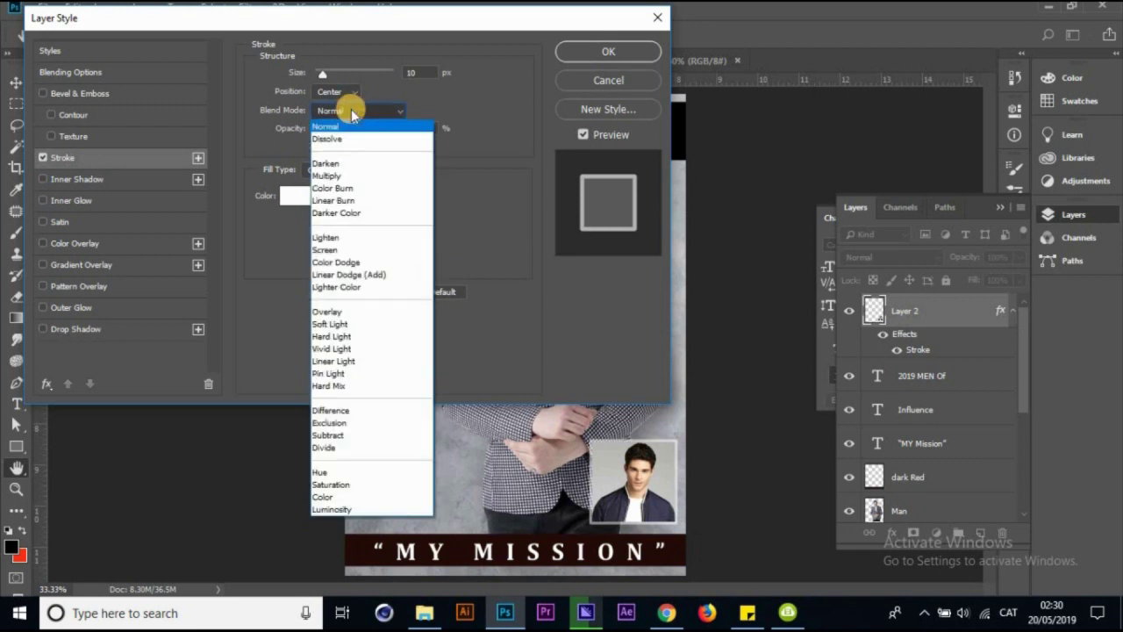
click(349, 157)
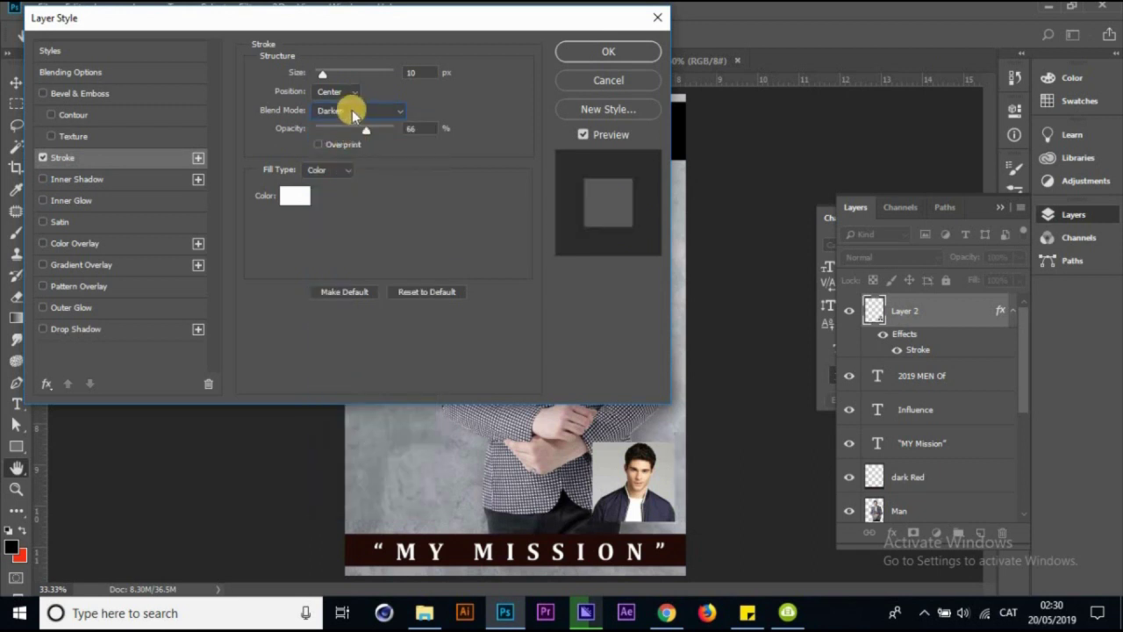
click(351, 112)
click(350, 125)
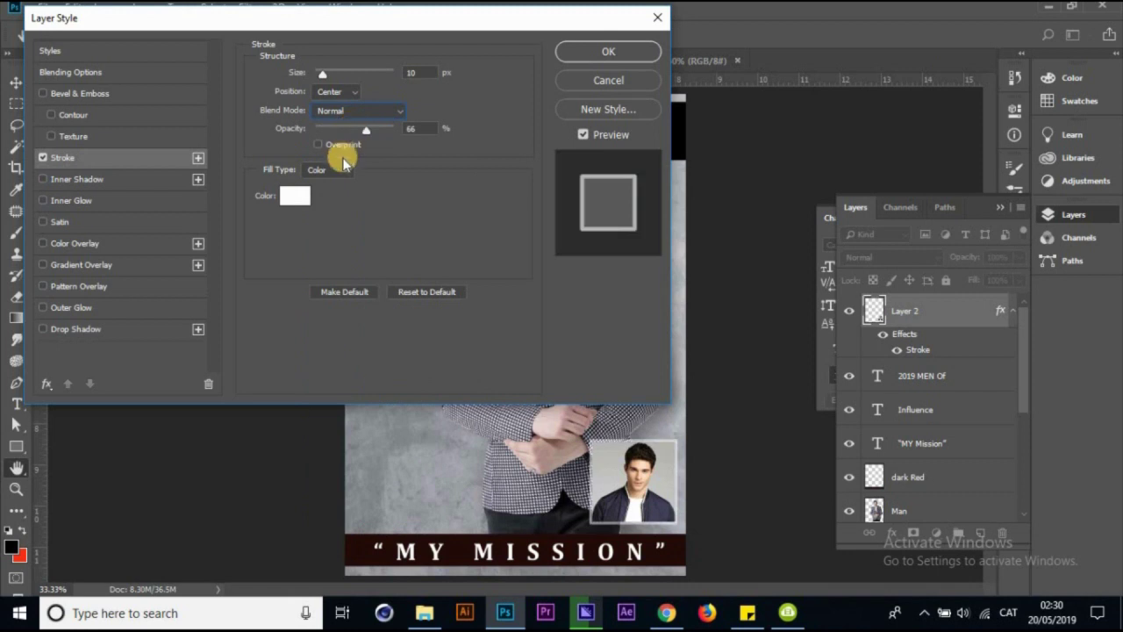
Set the stroke opacity to 64%, keep the colour white, and apply the stroke
drag(330, 127, 413, 132)
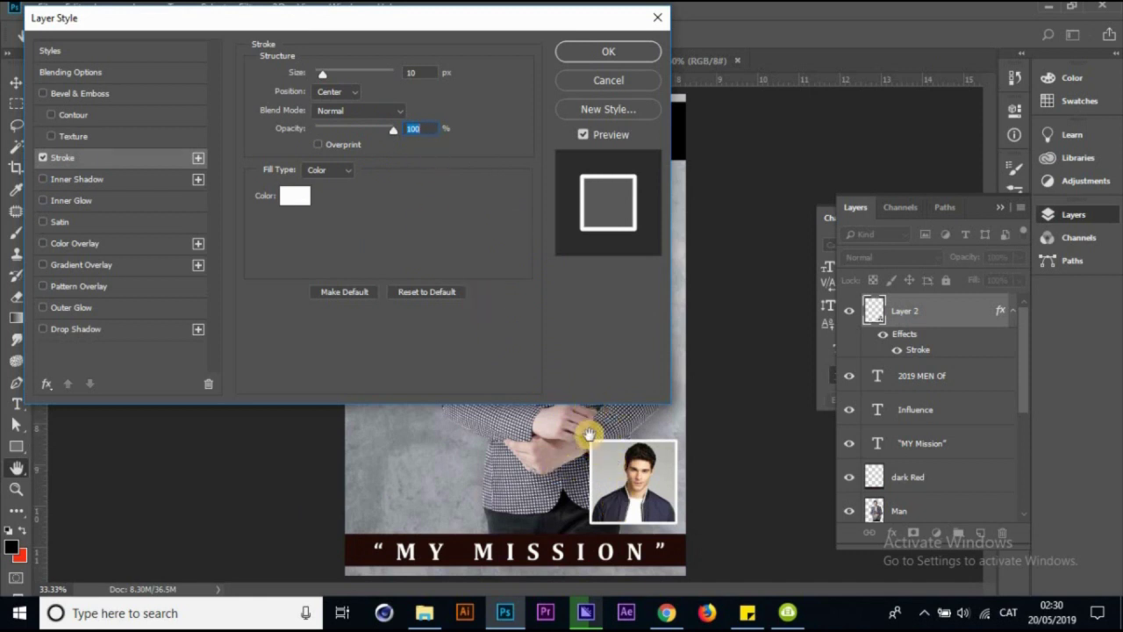
click(357, 132)
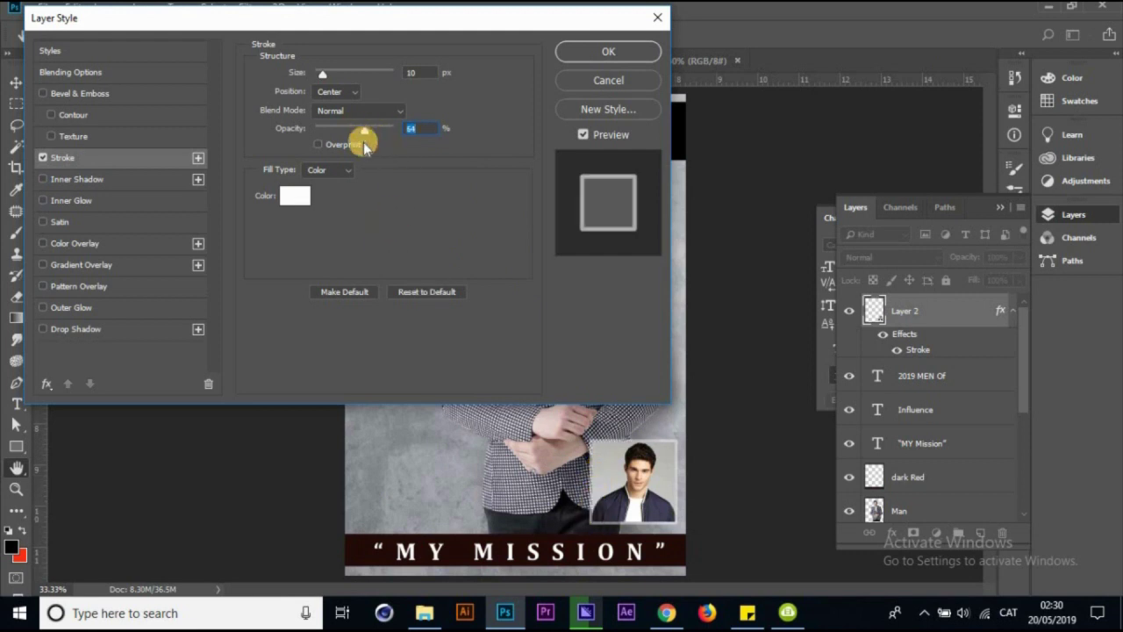
click(292, 200)
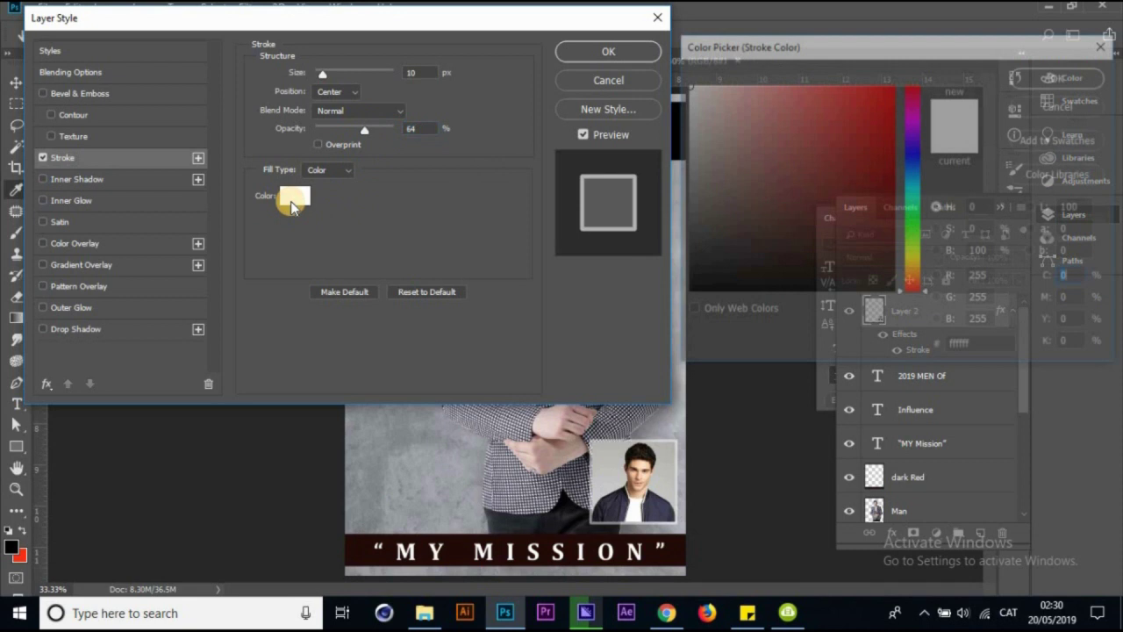
mouse_move(825, 182)
mouse_down()
mouse_move(868, 118)
mouse_move(634, 48)
mouse_up()
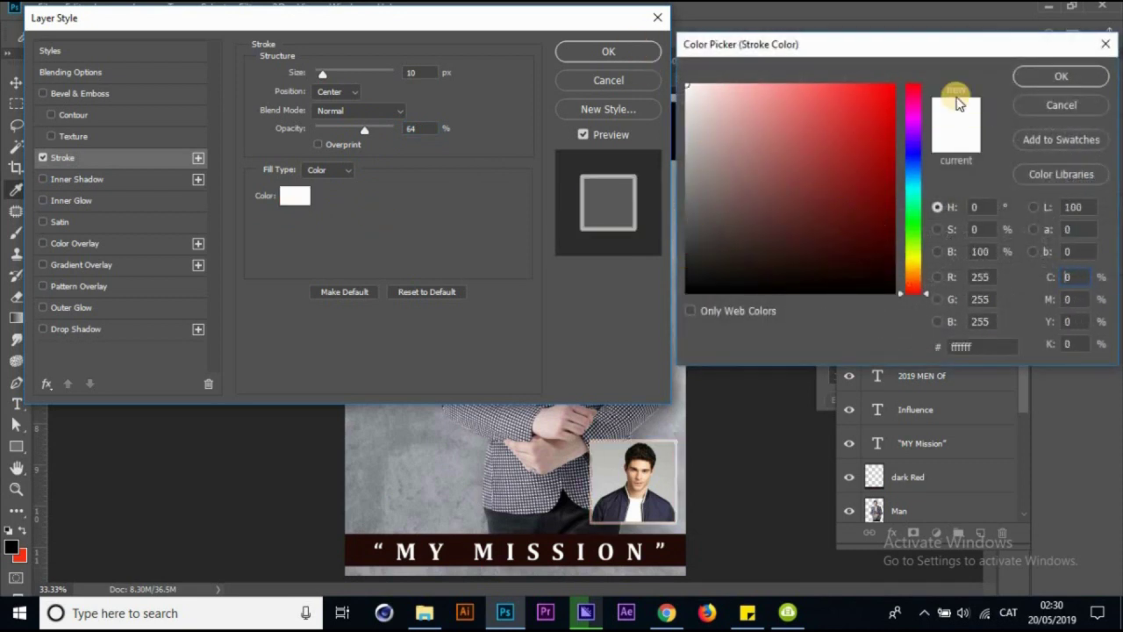
click(1075, 74)
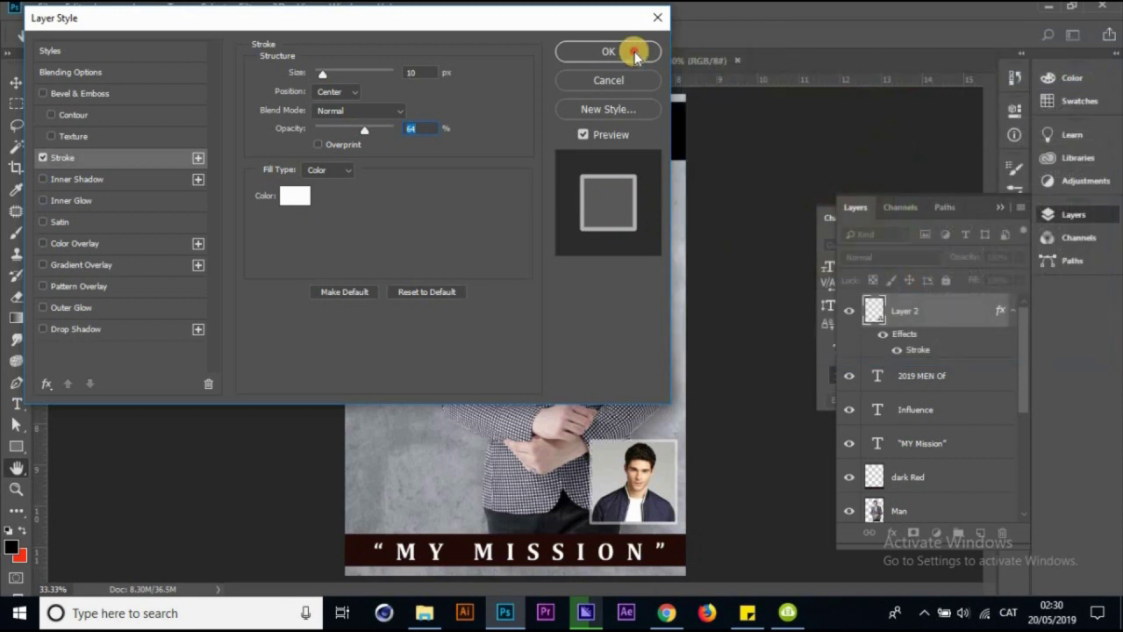
click(635, 53)
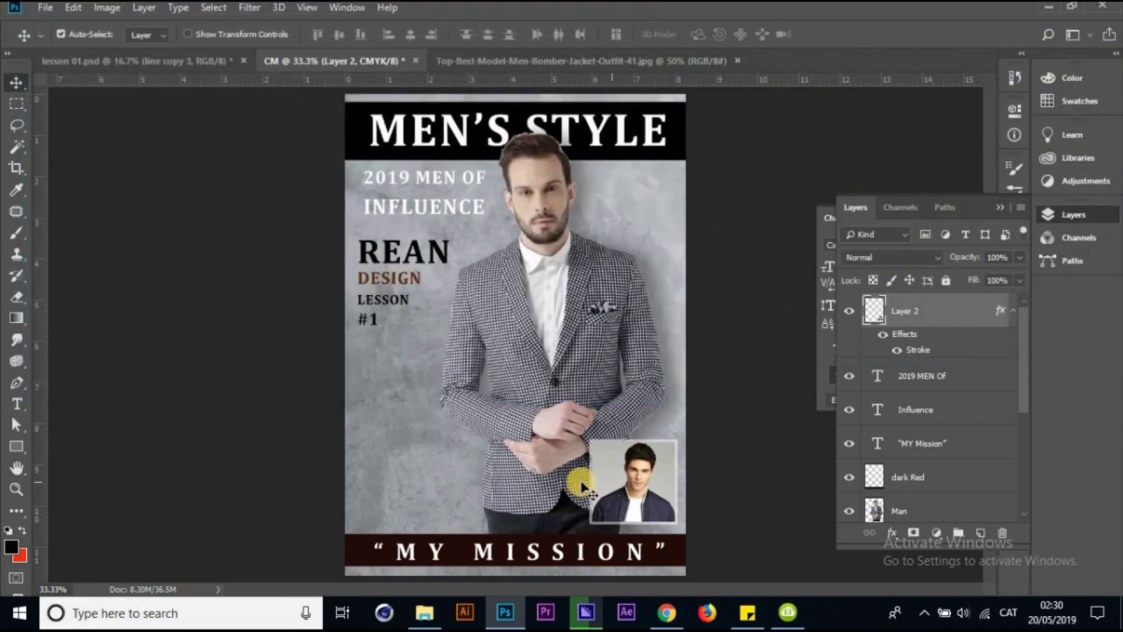
Nudge the inset portrait right at the bottom right, comparing against the lesson 01.psd cover
drag(578, 488, 625, 485)
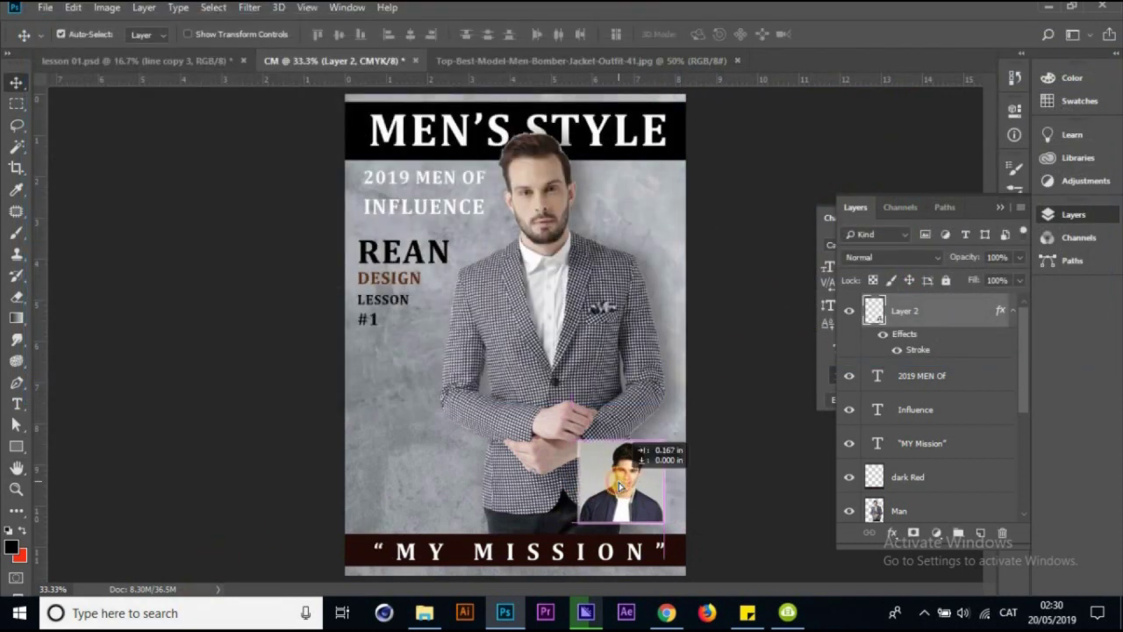
drag(625, 485, 633, 485)
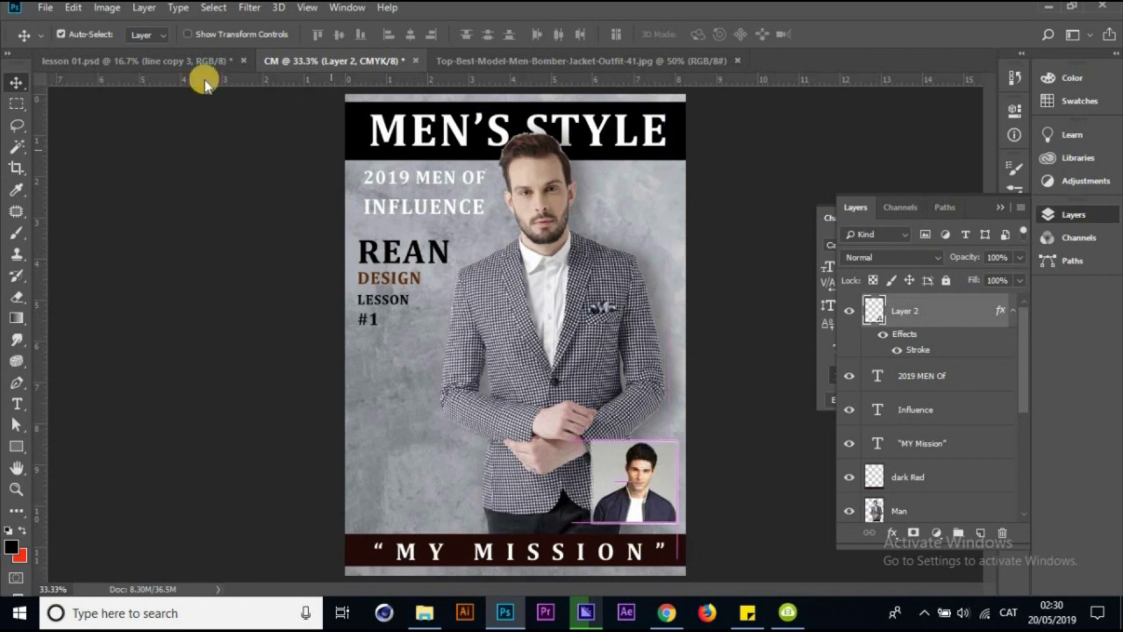
click(142, 54)
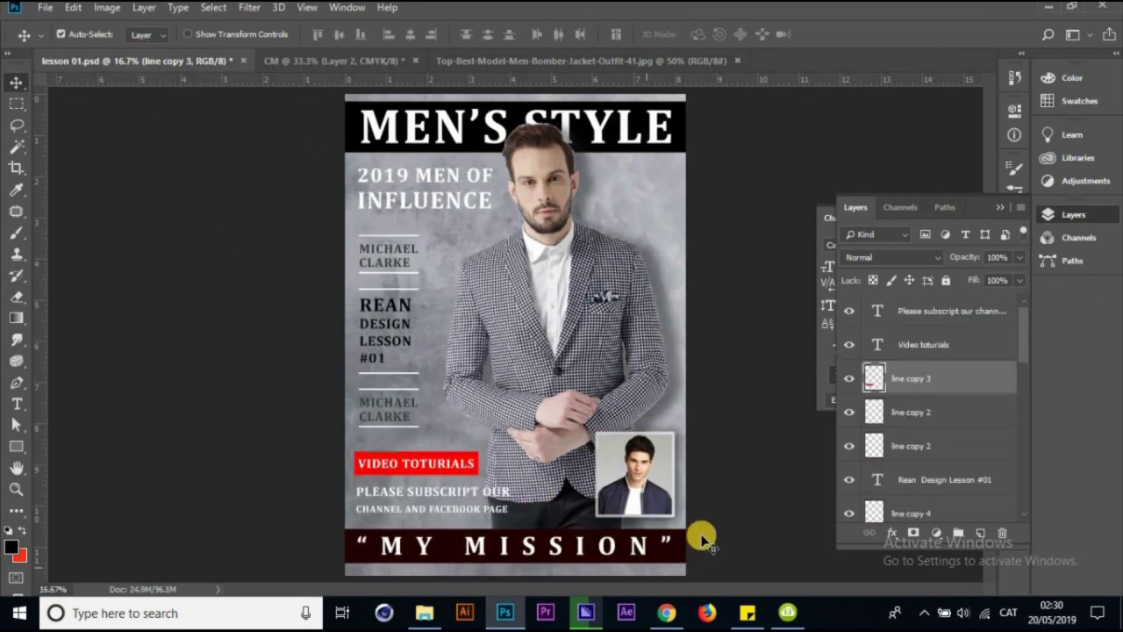
click(347, 60)
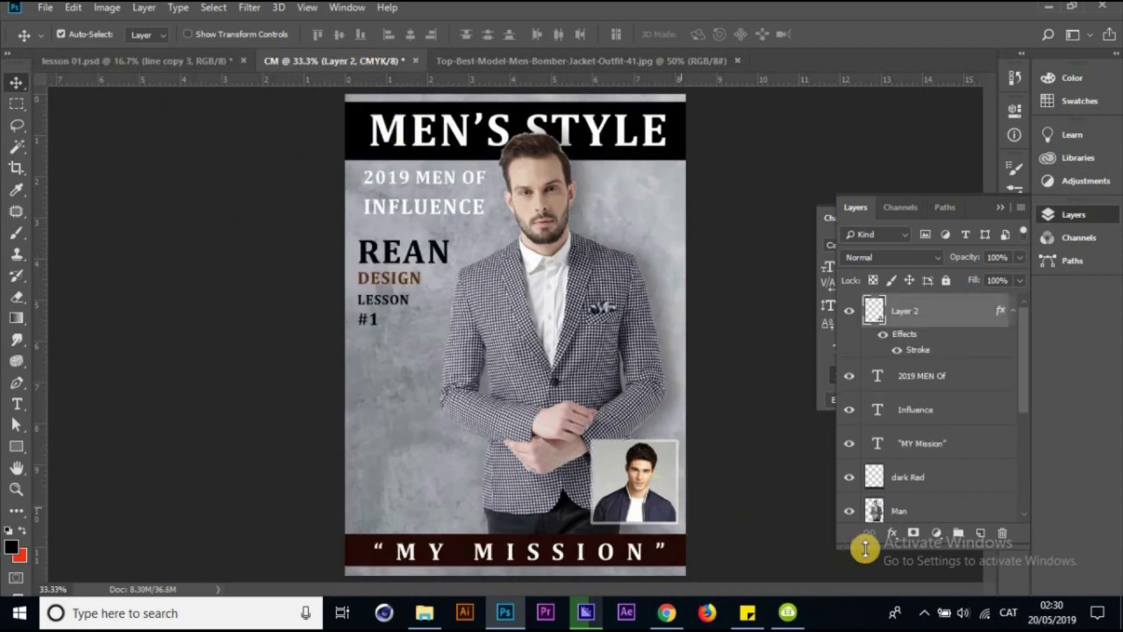
Add a Drop Shadow with 115° angle and 25 px distance (45% opacity, 54 px size)
click(895, 534)
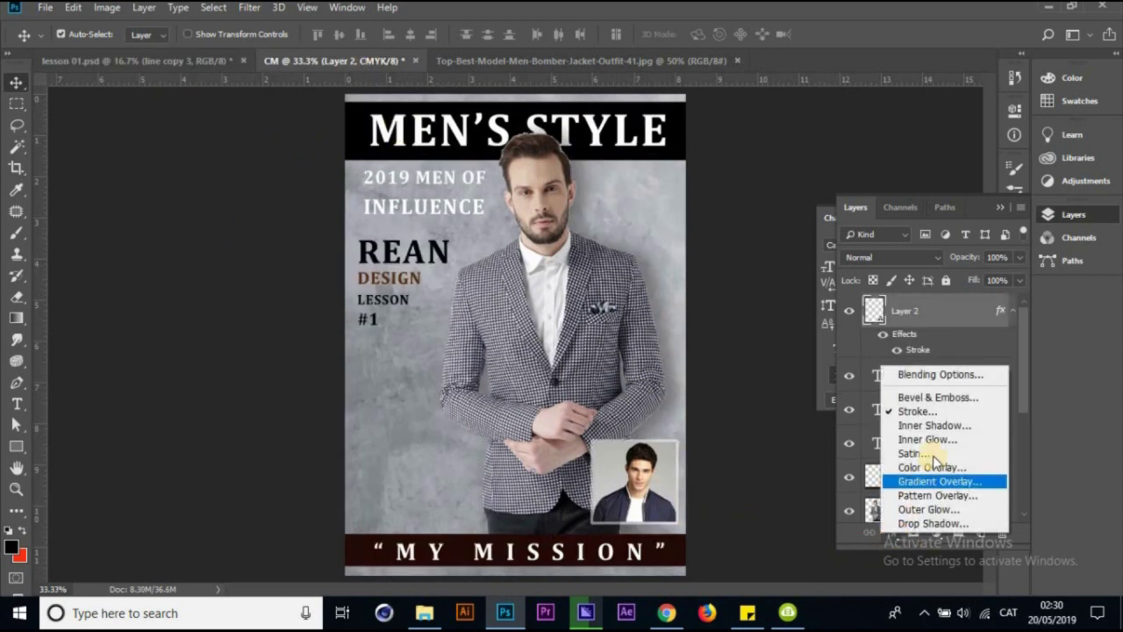
click(938, 524)
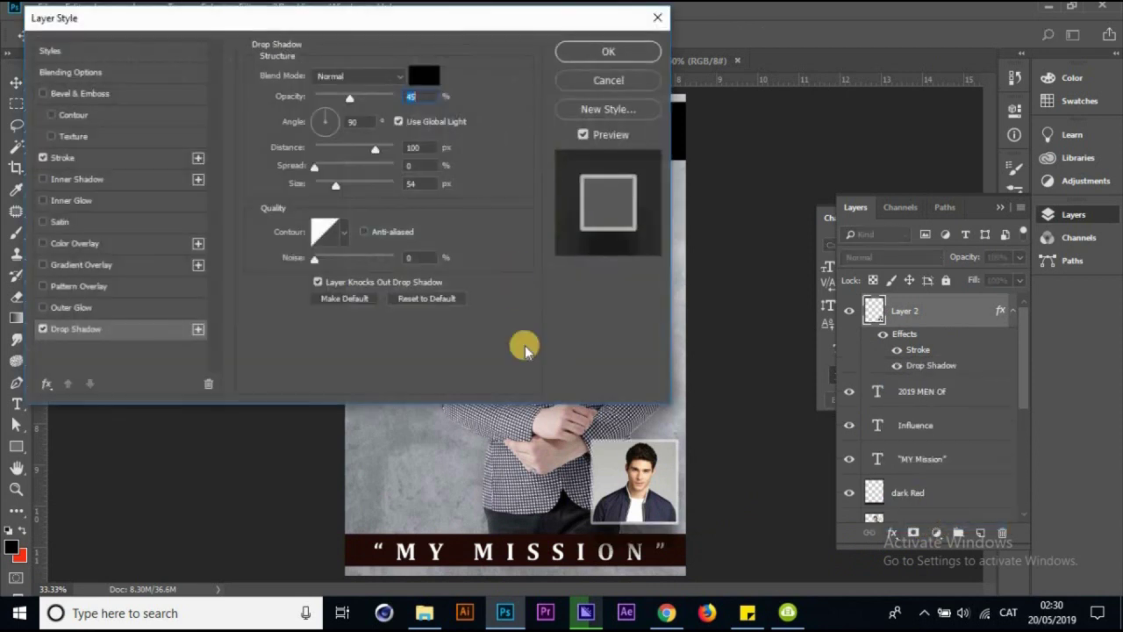
drag(416, 16, 247, 8)
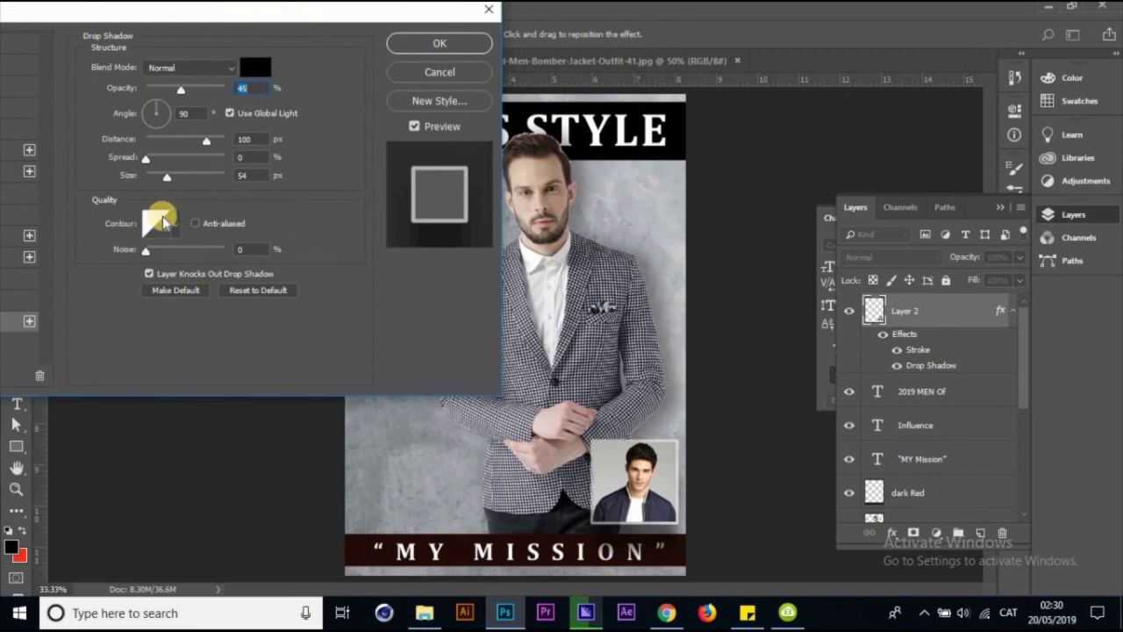
drag(153, 106, 147, 111)
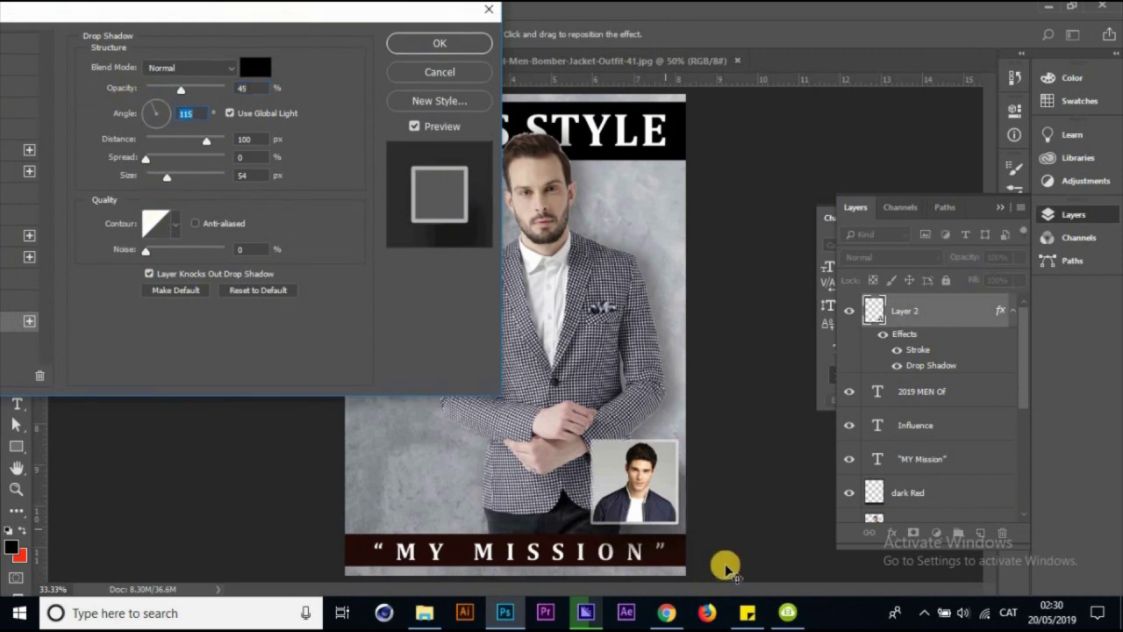
drag(170, 143, 159, 147)
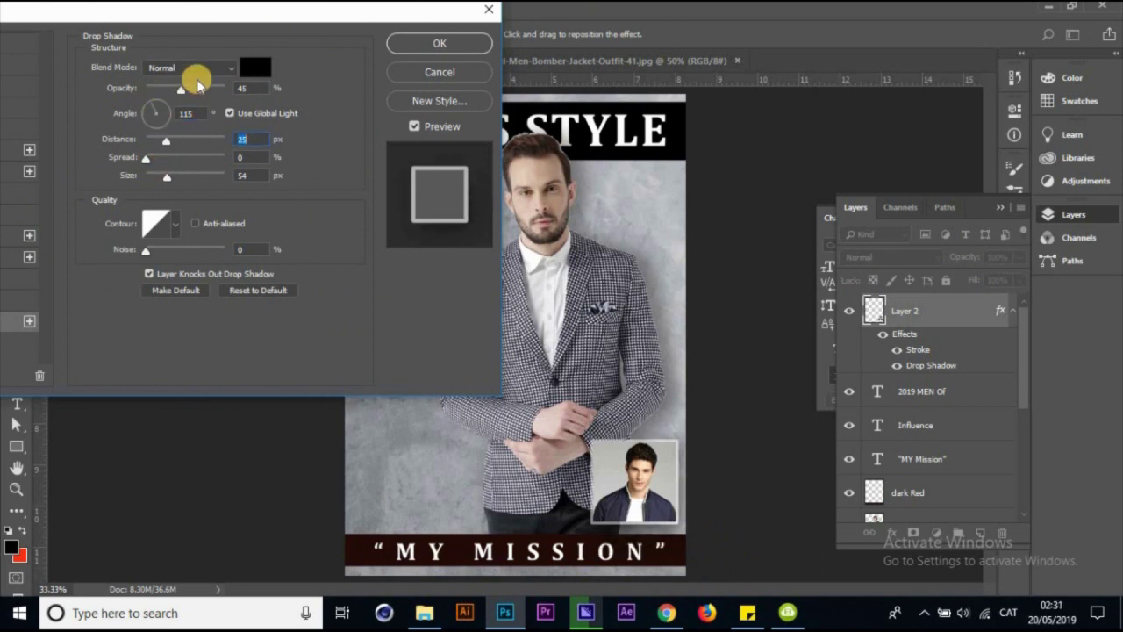
click(439, 43)
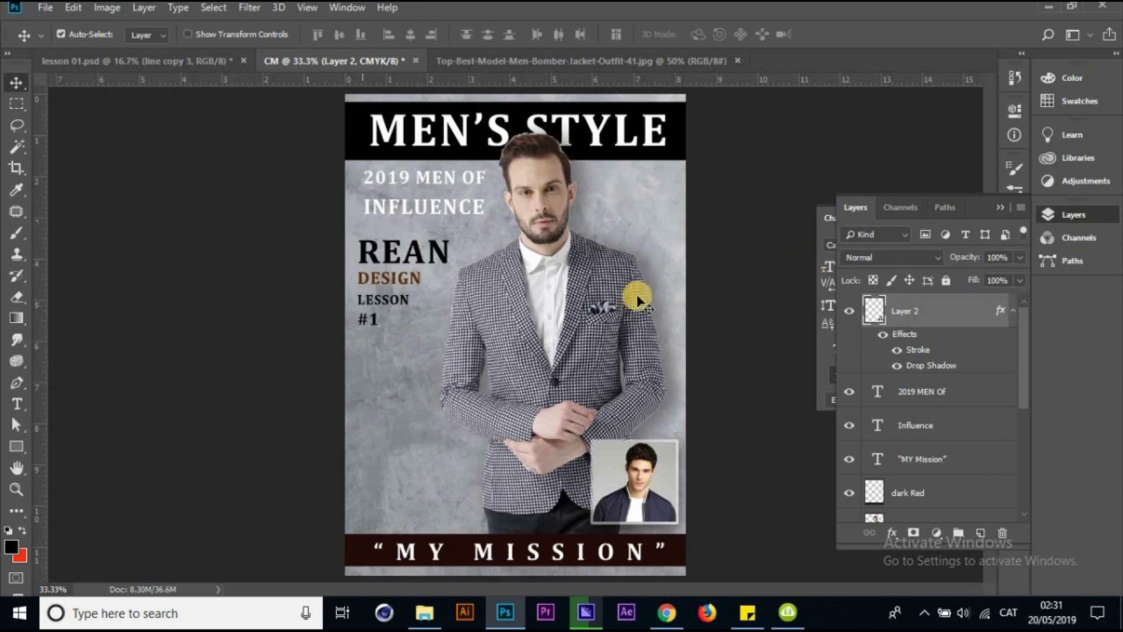
click(196, 68)
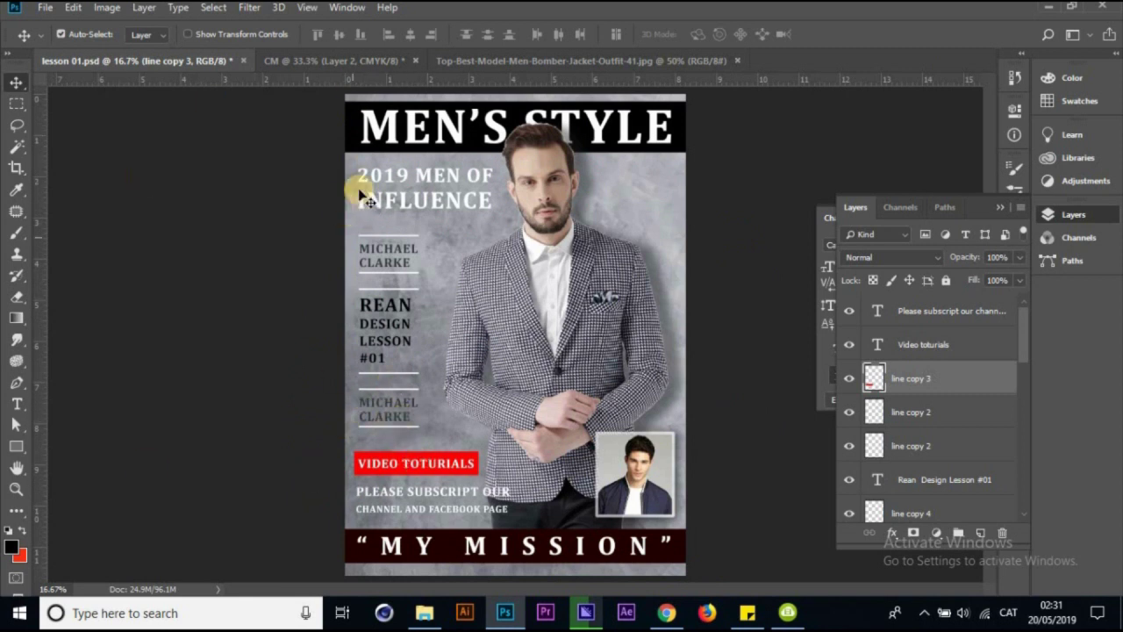
click(359, 60)
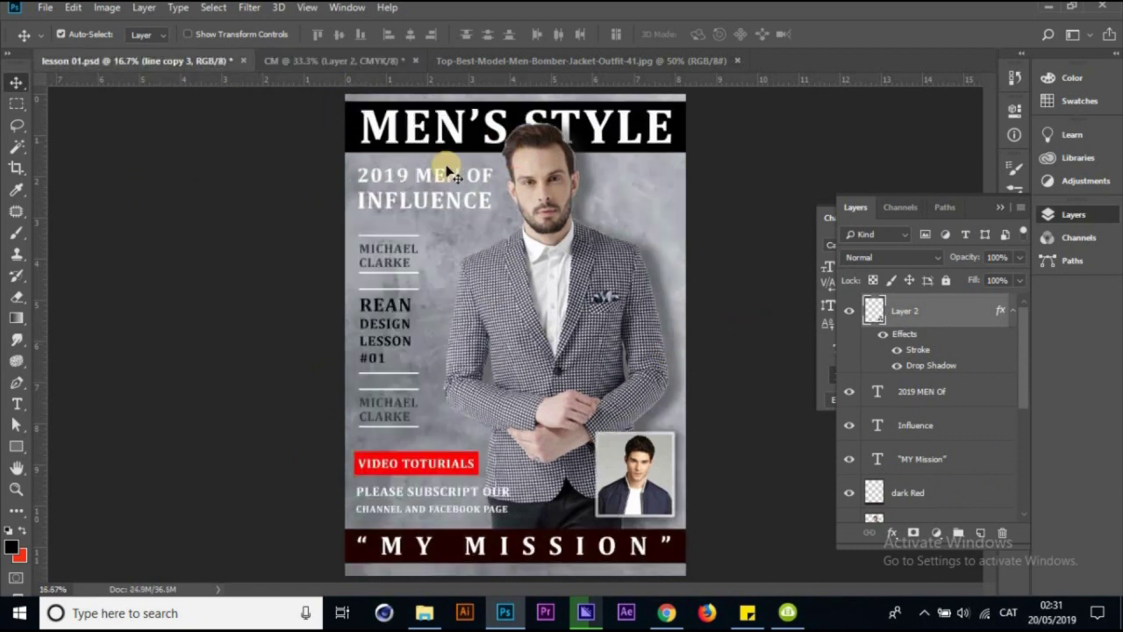
click(165, 60)
click(346, 60)
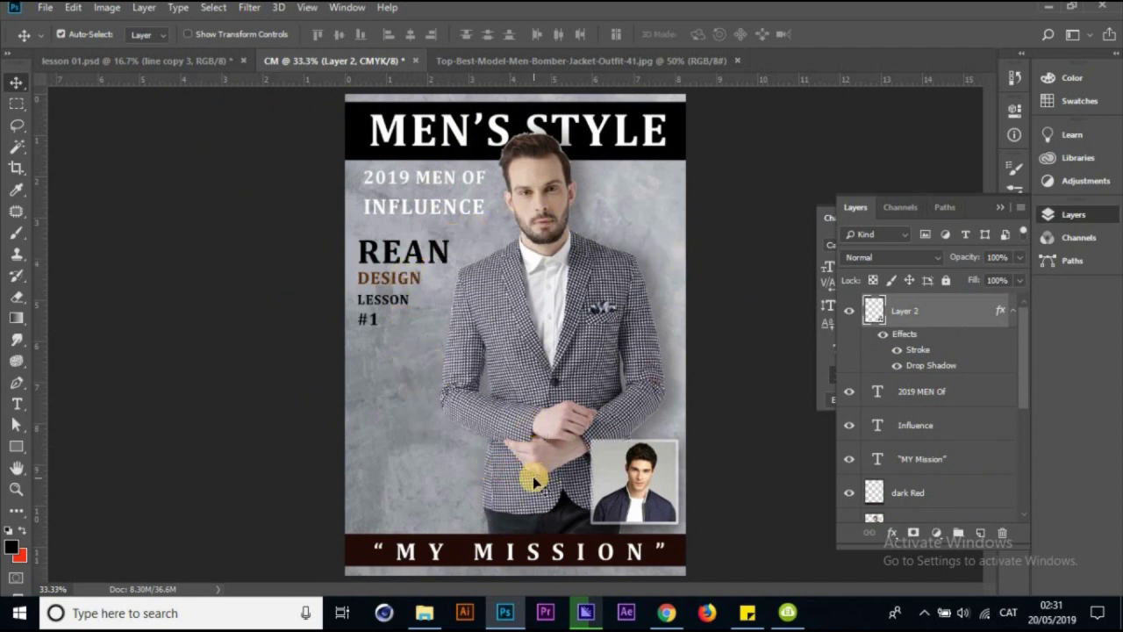
click(203, 59)
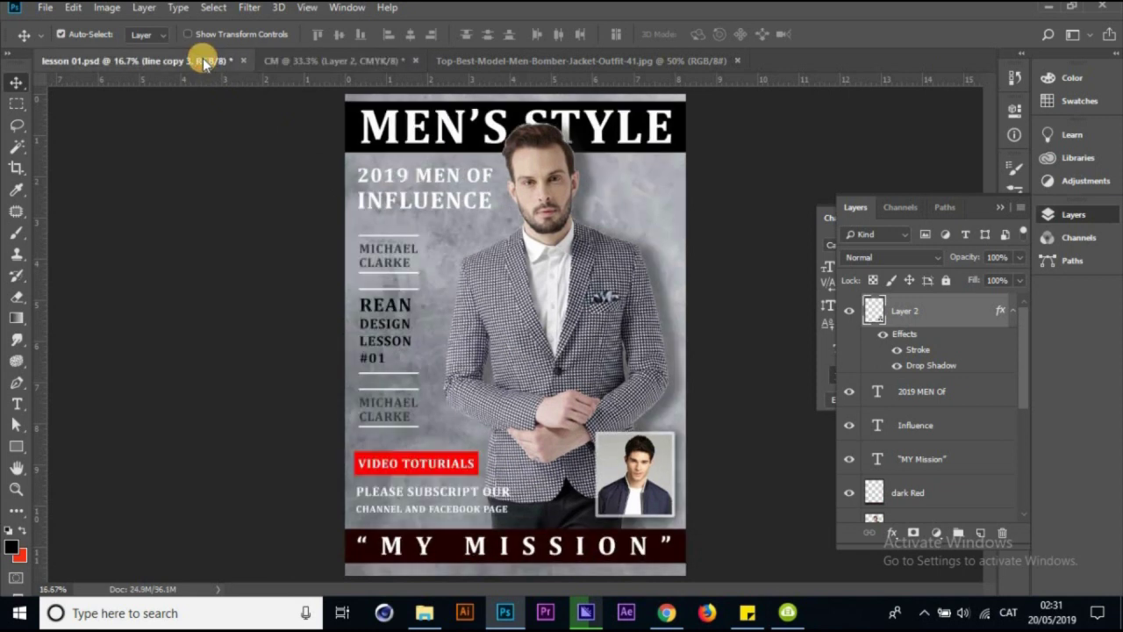
click(312, 63)
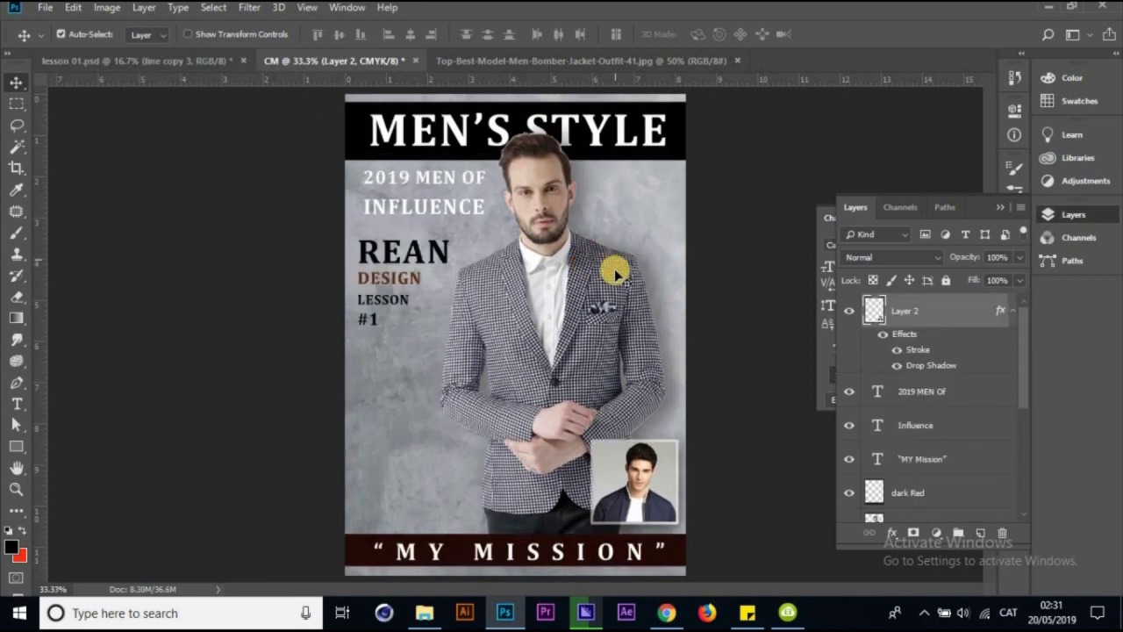